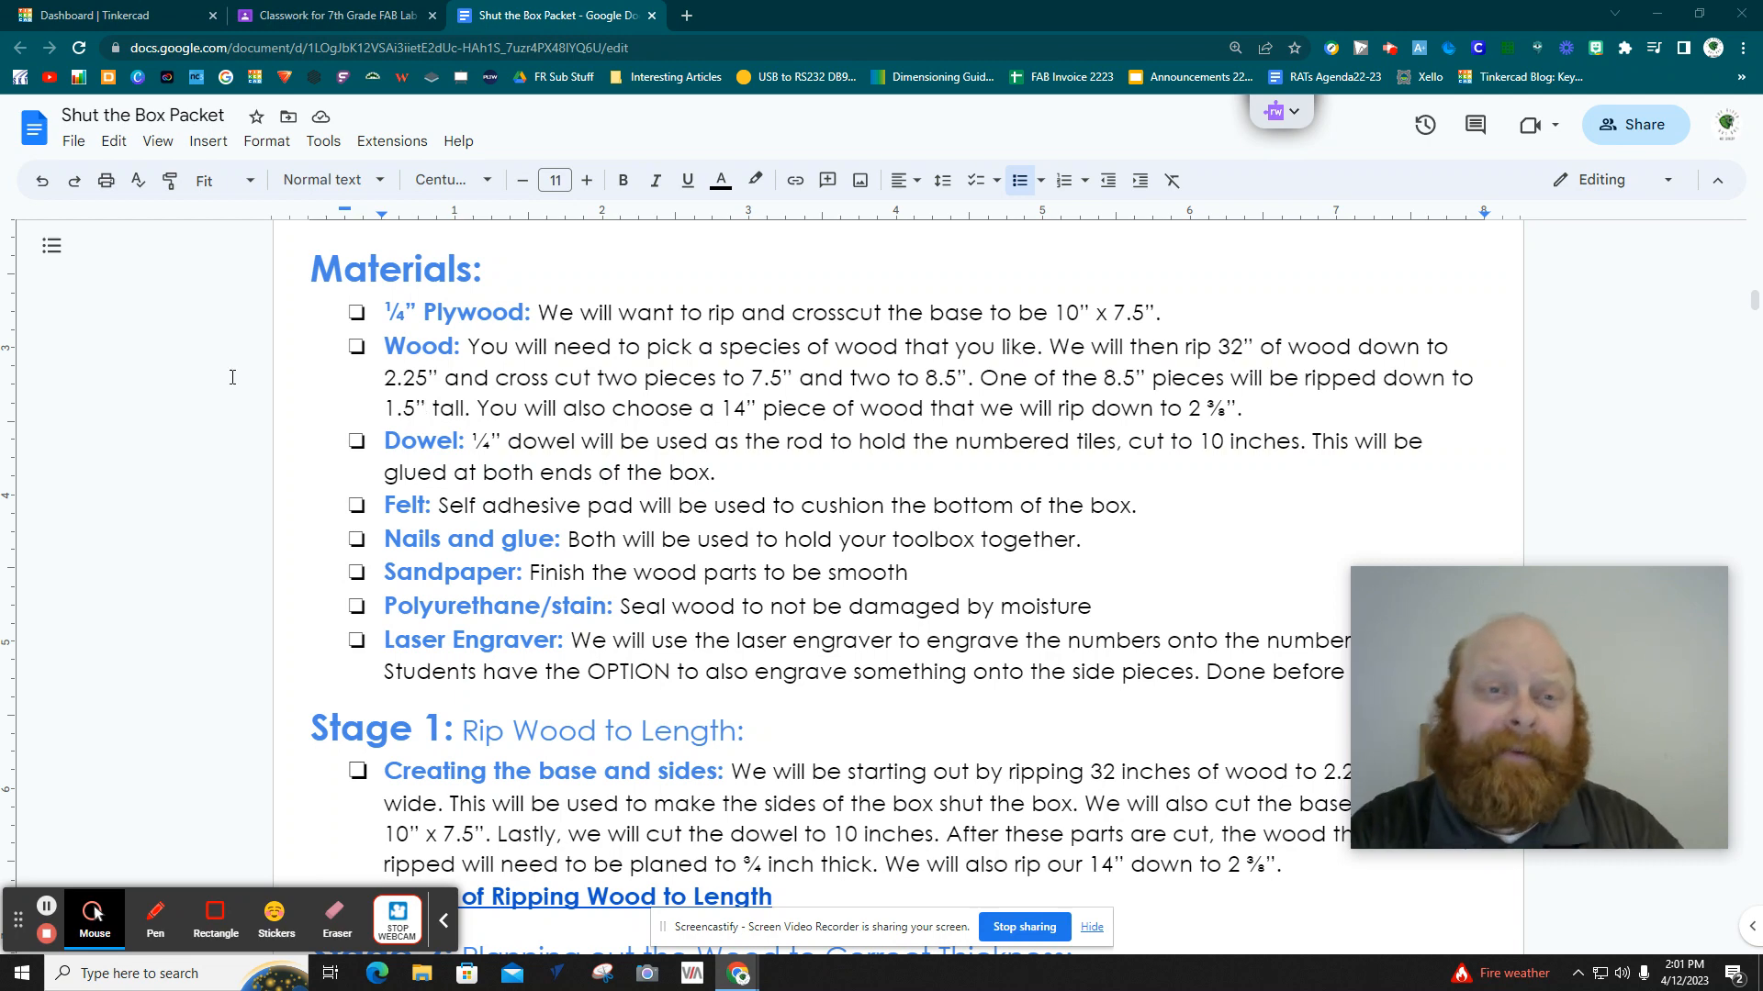
Switch to the Tinkercad dashboard and create a new 3D design.
{"action": "left_click", "coordinate": [74, 14]}
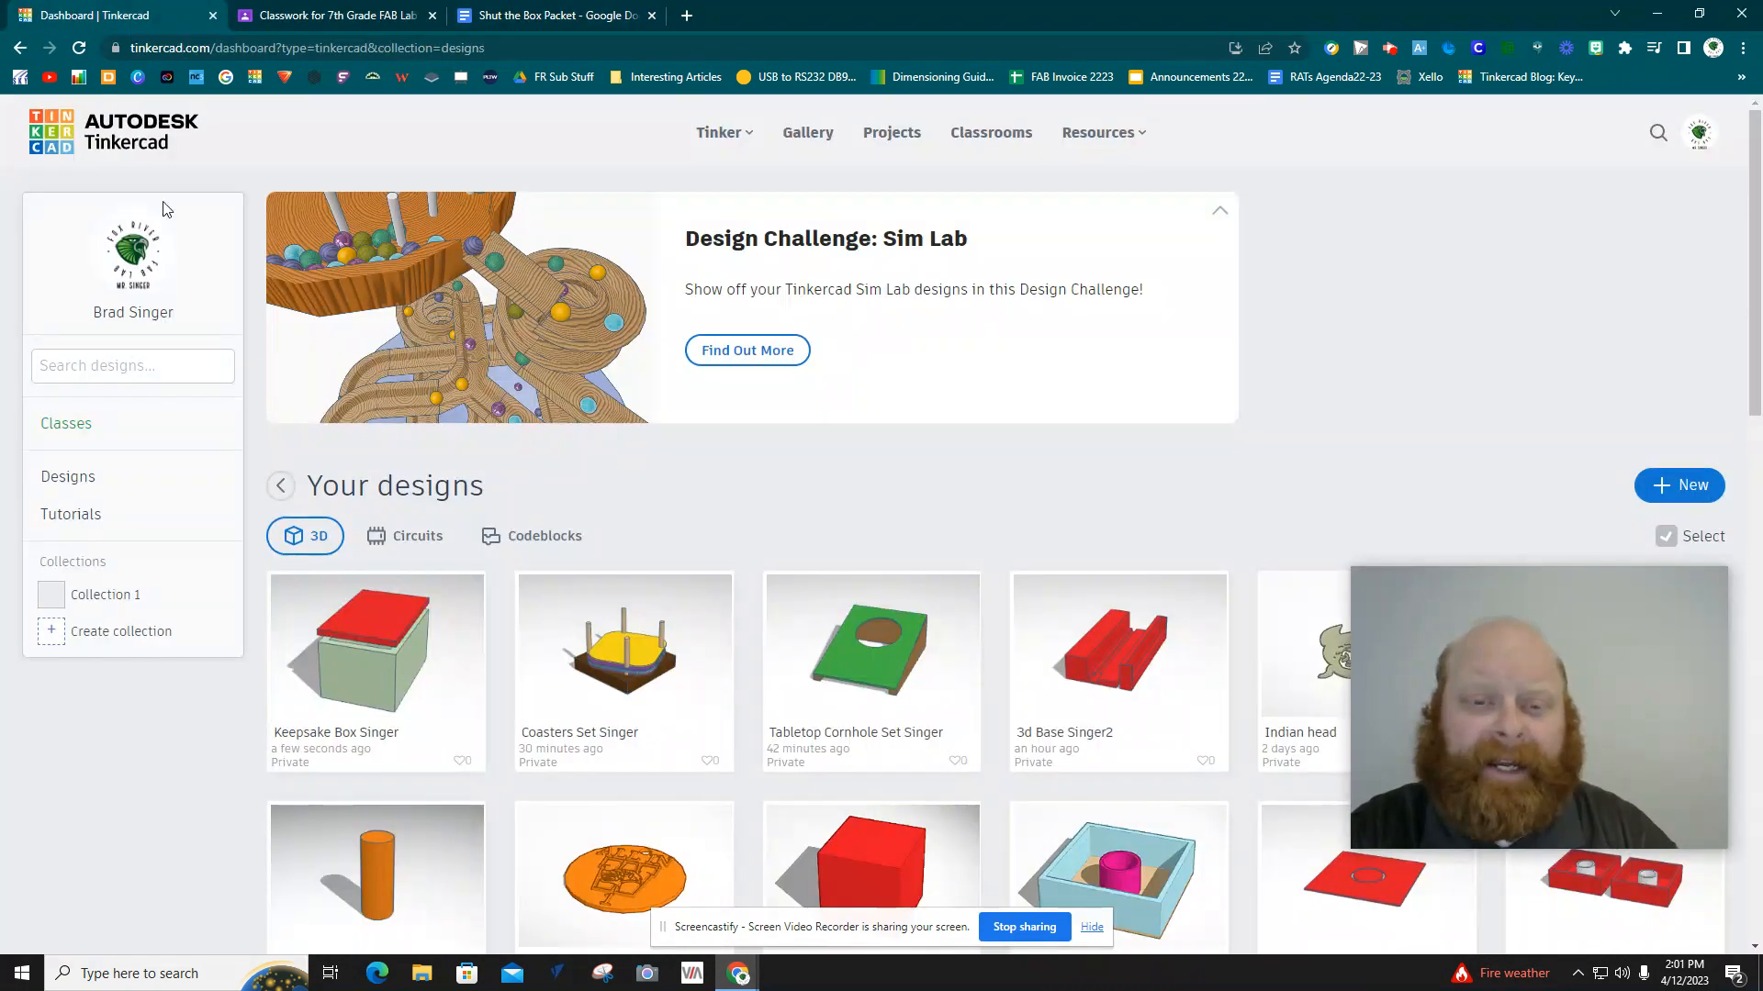
{"action": "left_click", "coordinate": [1692, 493]}
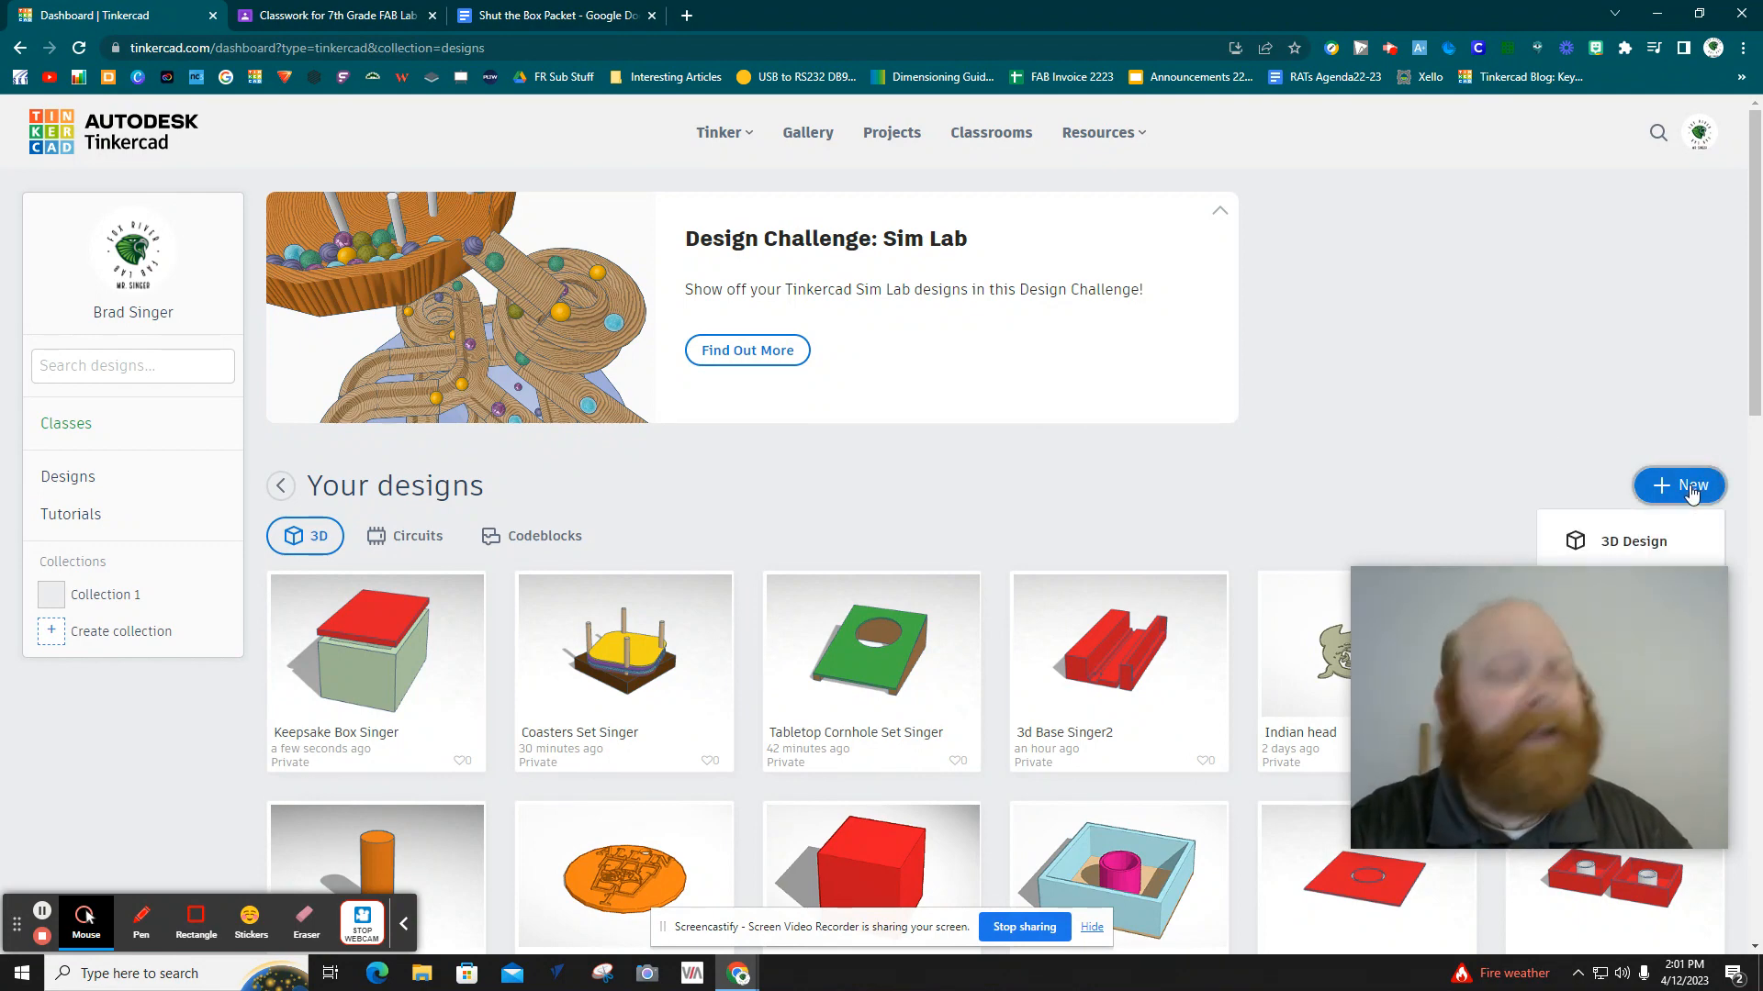
{"action": "left_click", "coordinate": [1659, 542]}
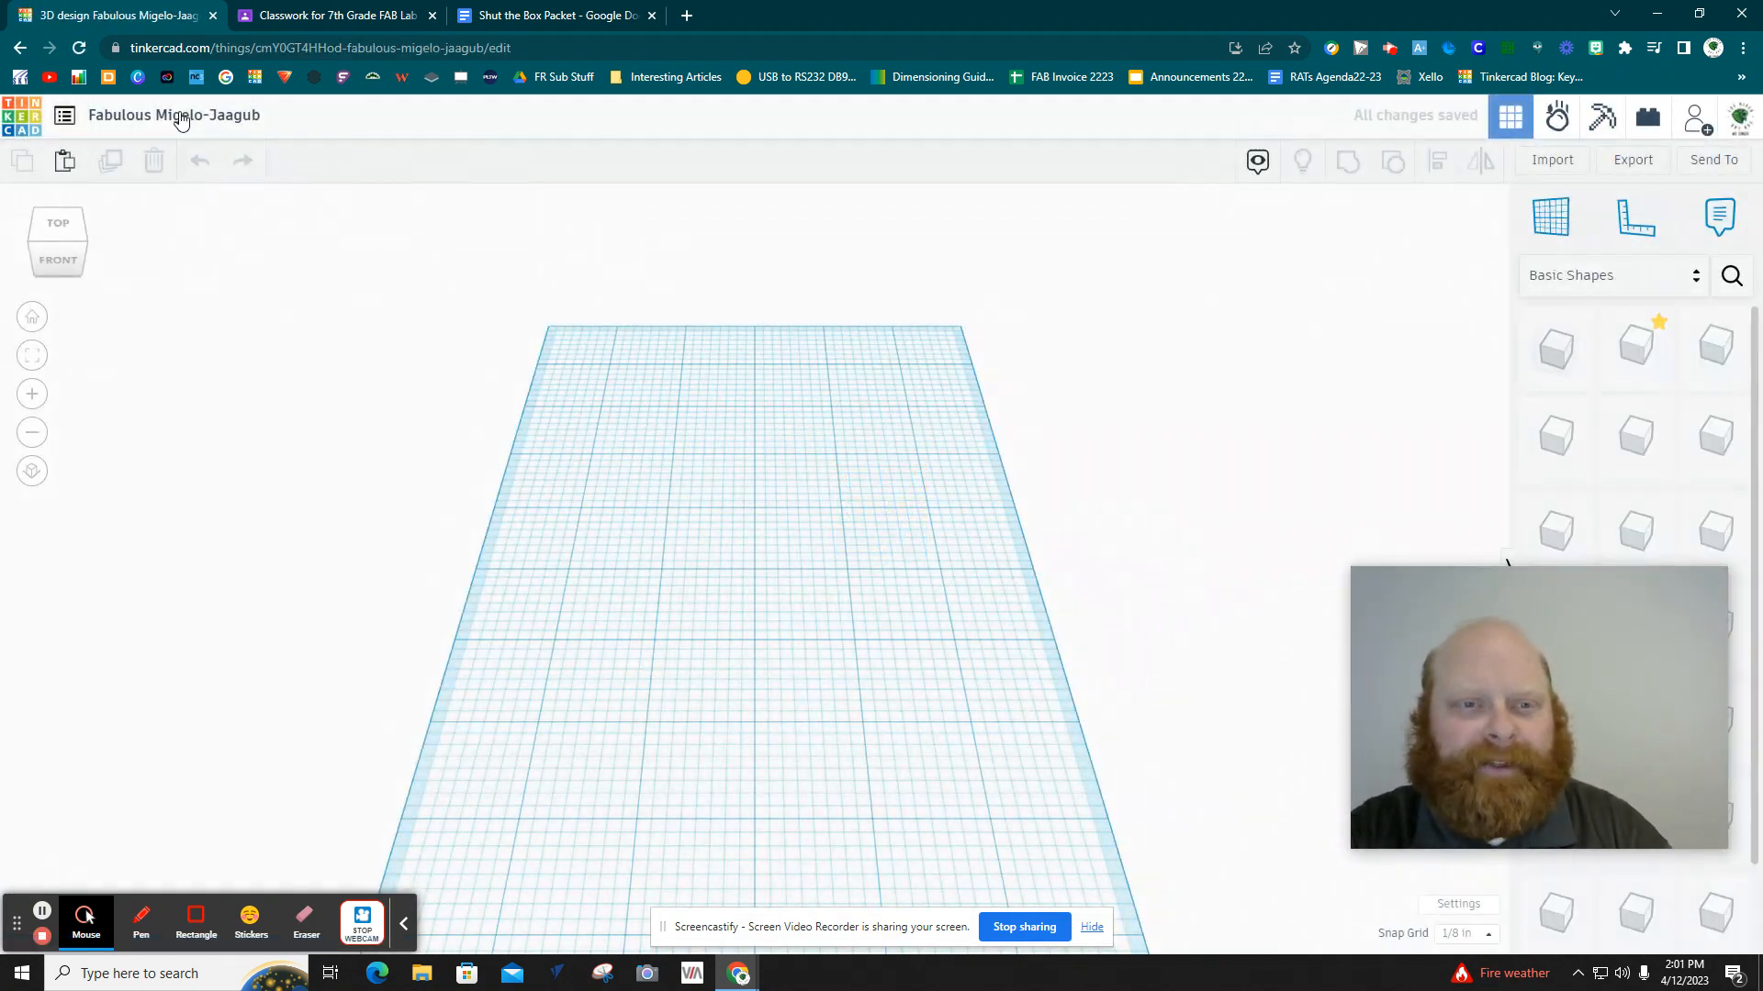
Rename the design "Shut The Box Game" followed by the designer's surname.
{"action": "left_click", "coordinate": [181, 114]}
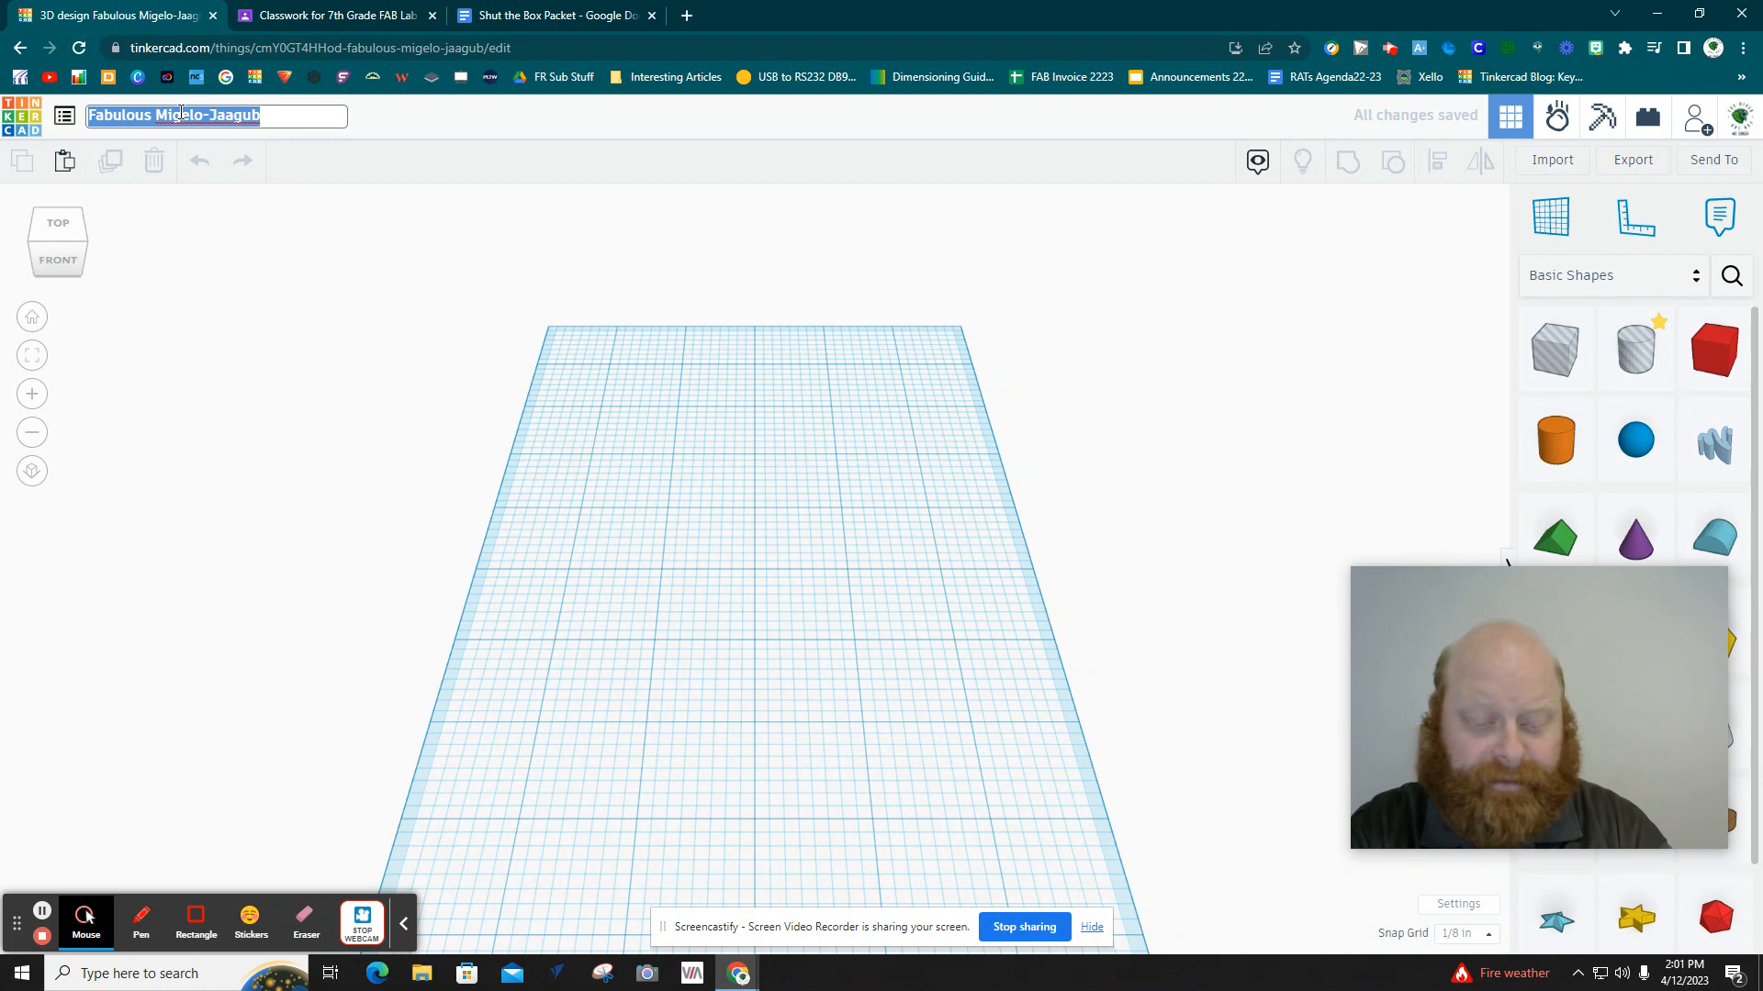
{"action": "type", "text": "Shut The Bo"}
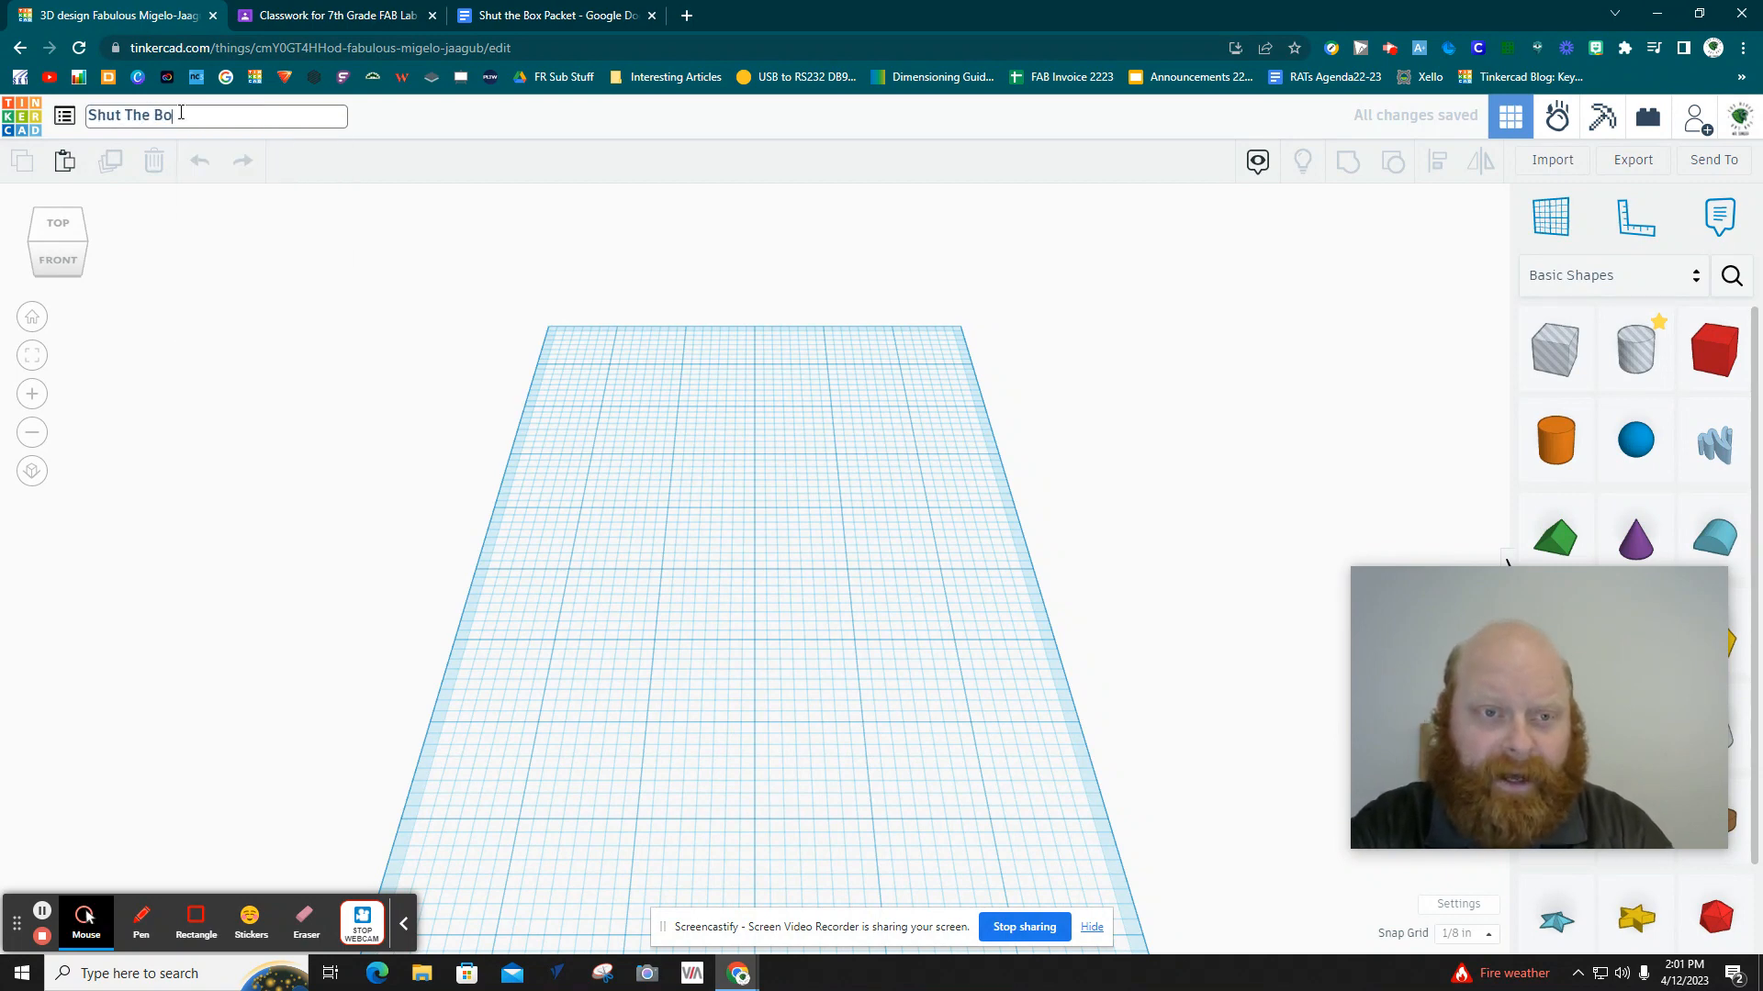
{"action": "type", "text": "x Game"}
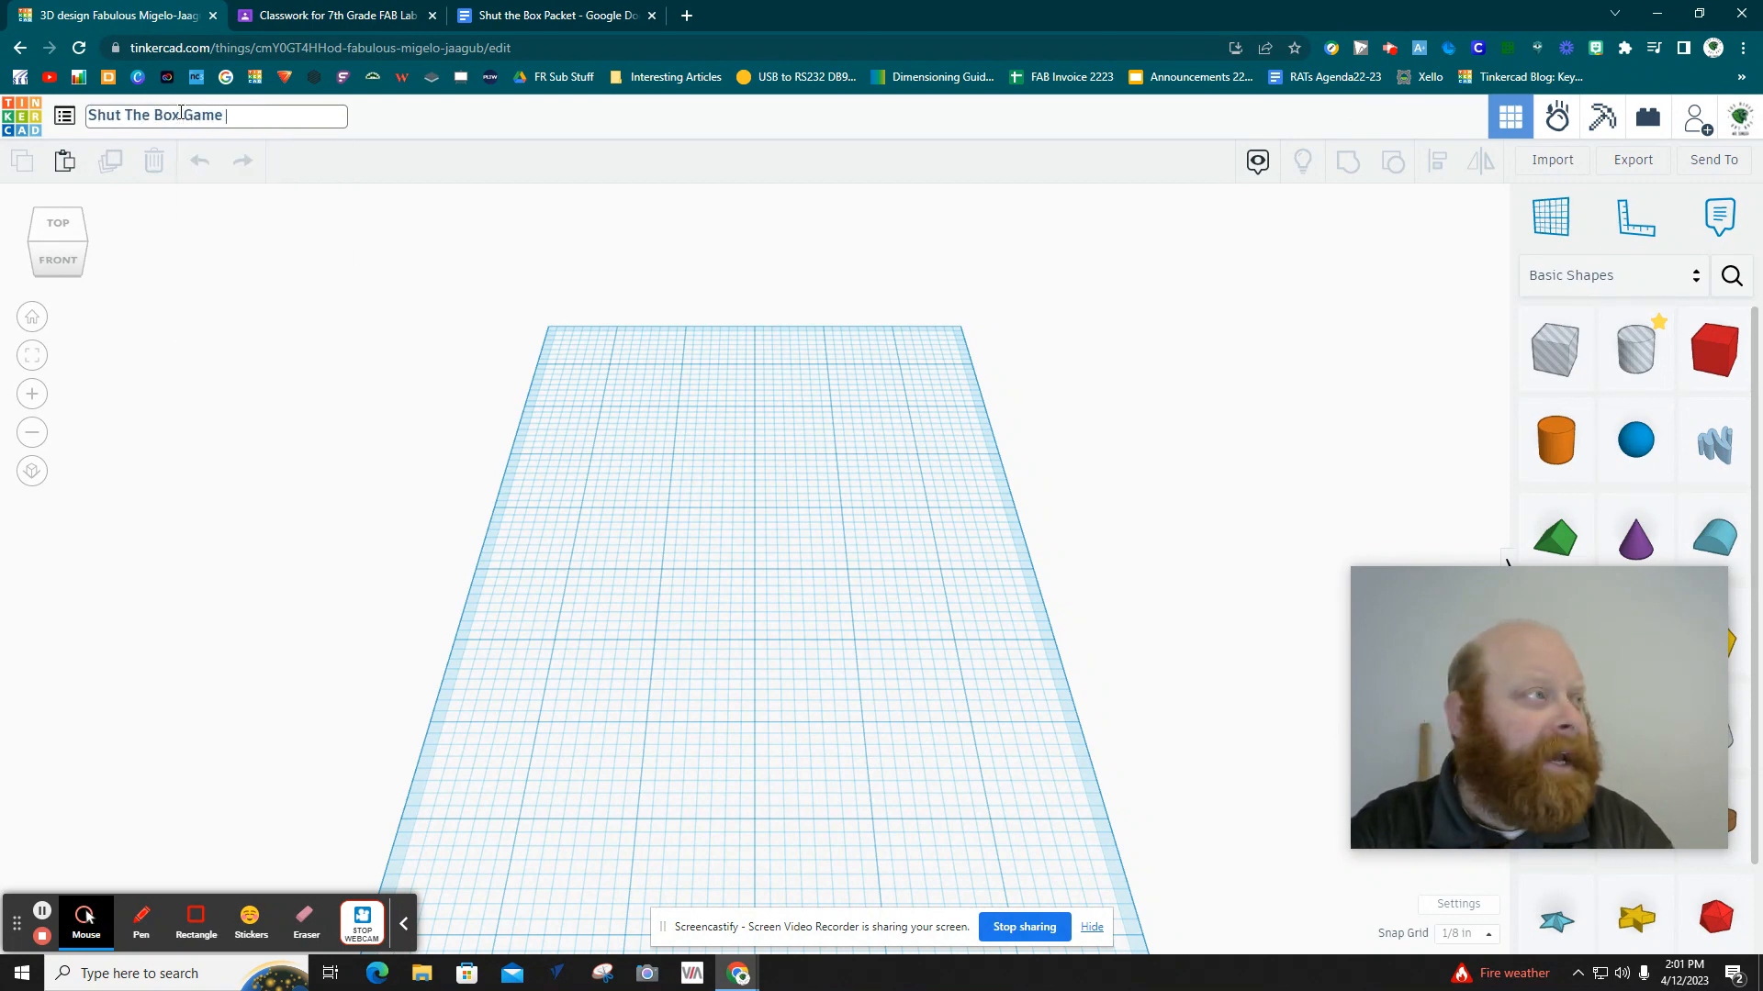
{"action": "type", "text": " Singer"}
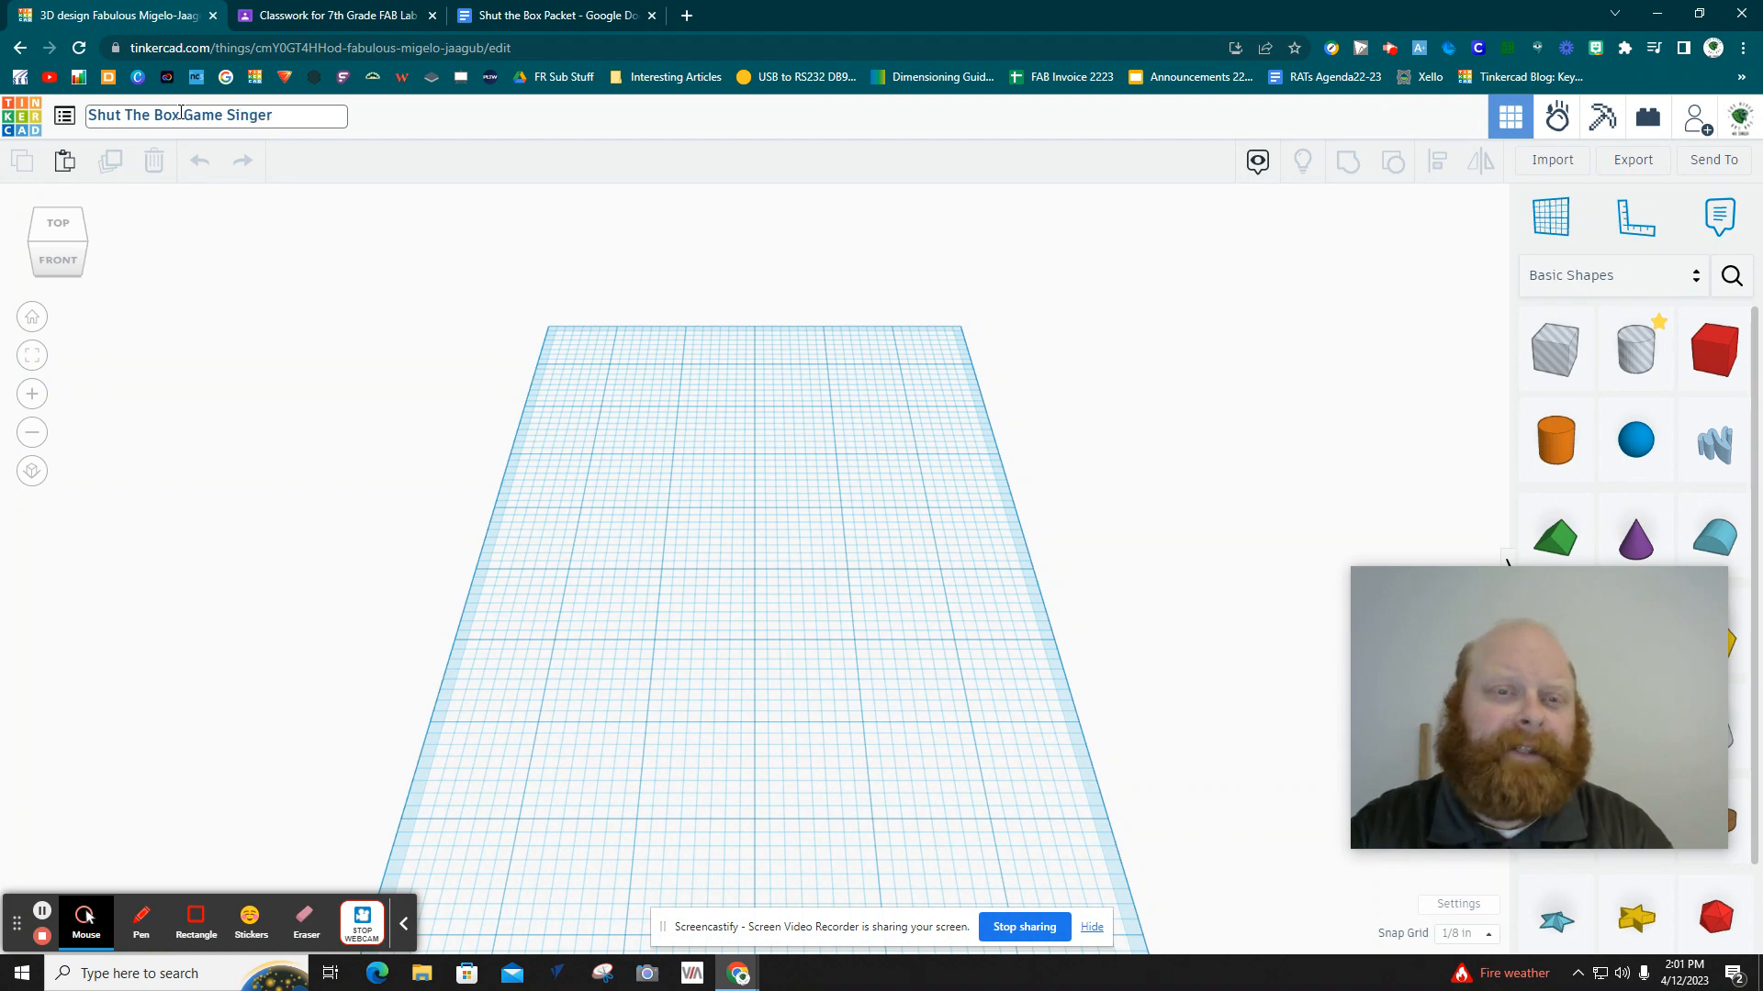
{"action": "left_click", "coordinate": [962, 554]}
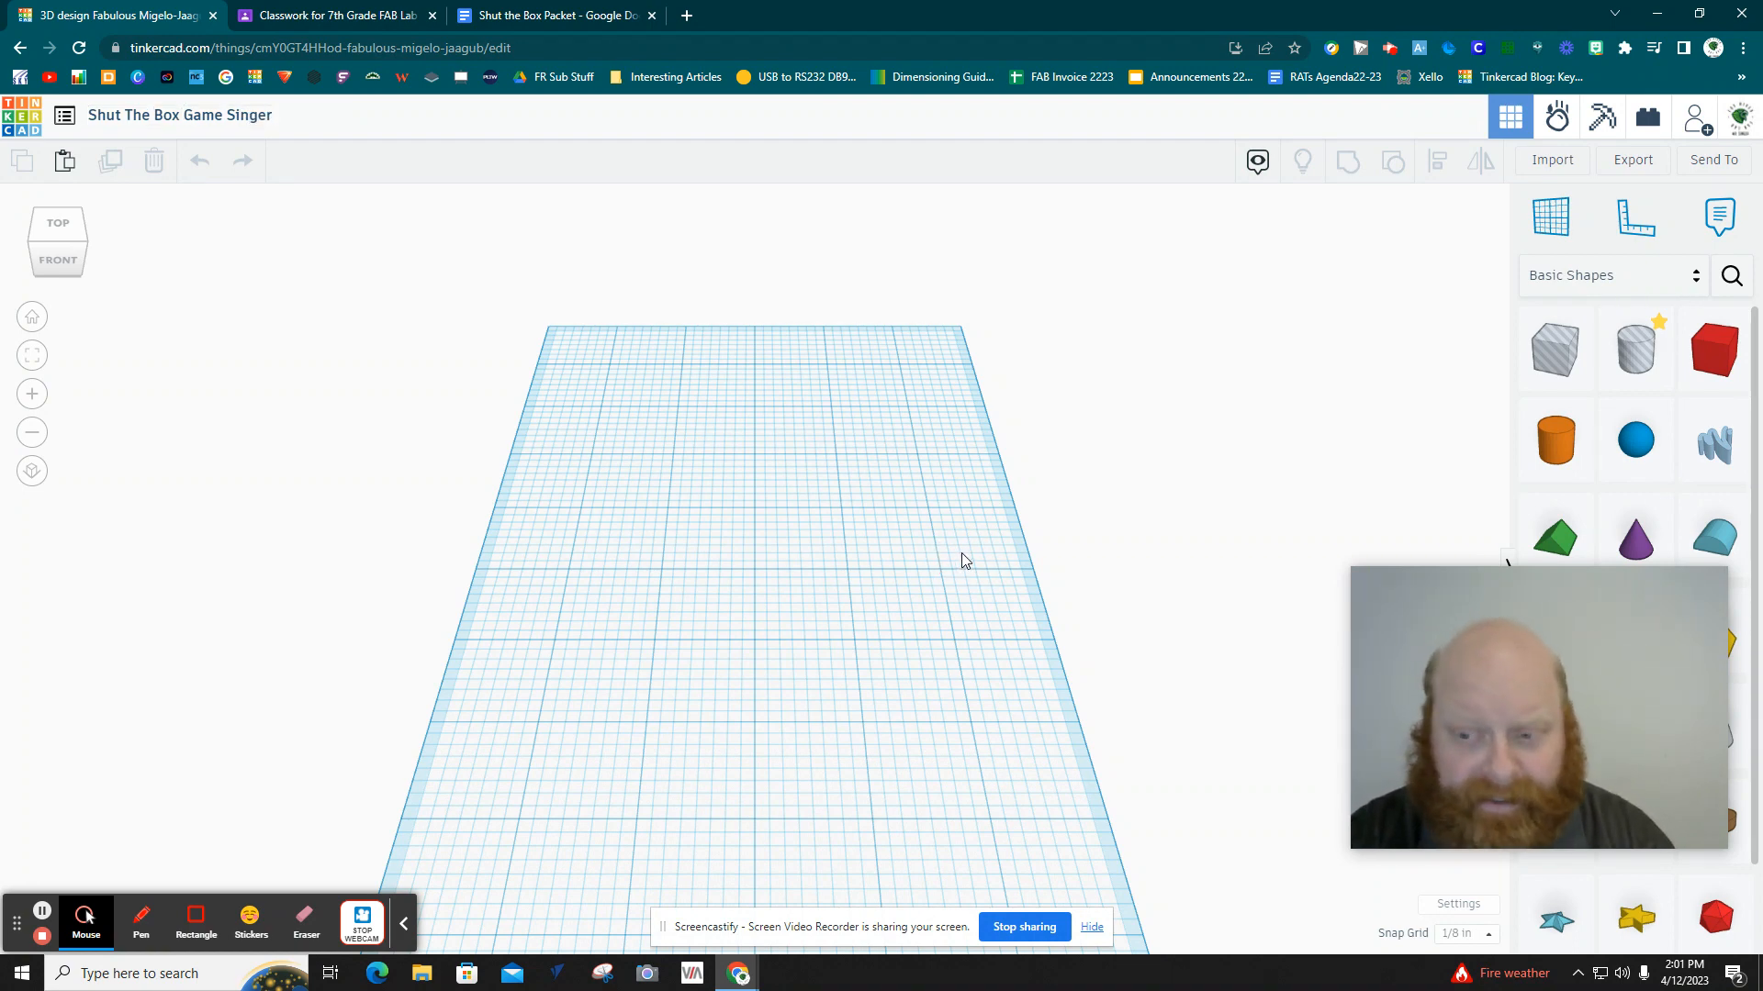
Set the workplane width to 10 inches in the workspace settings and make it the default.
{"action": "left_click", "coordinate": [1453, 906]}
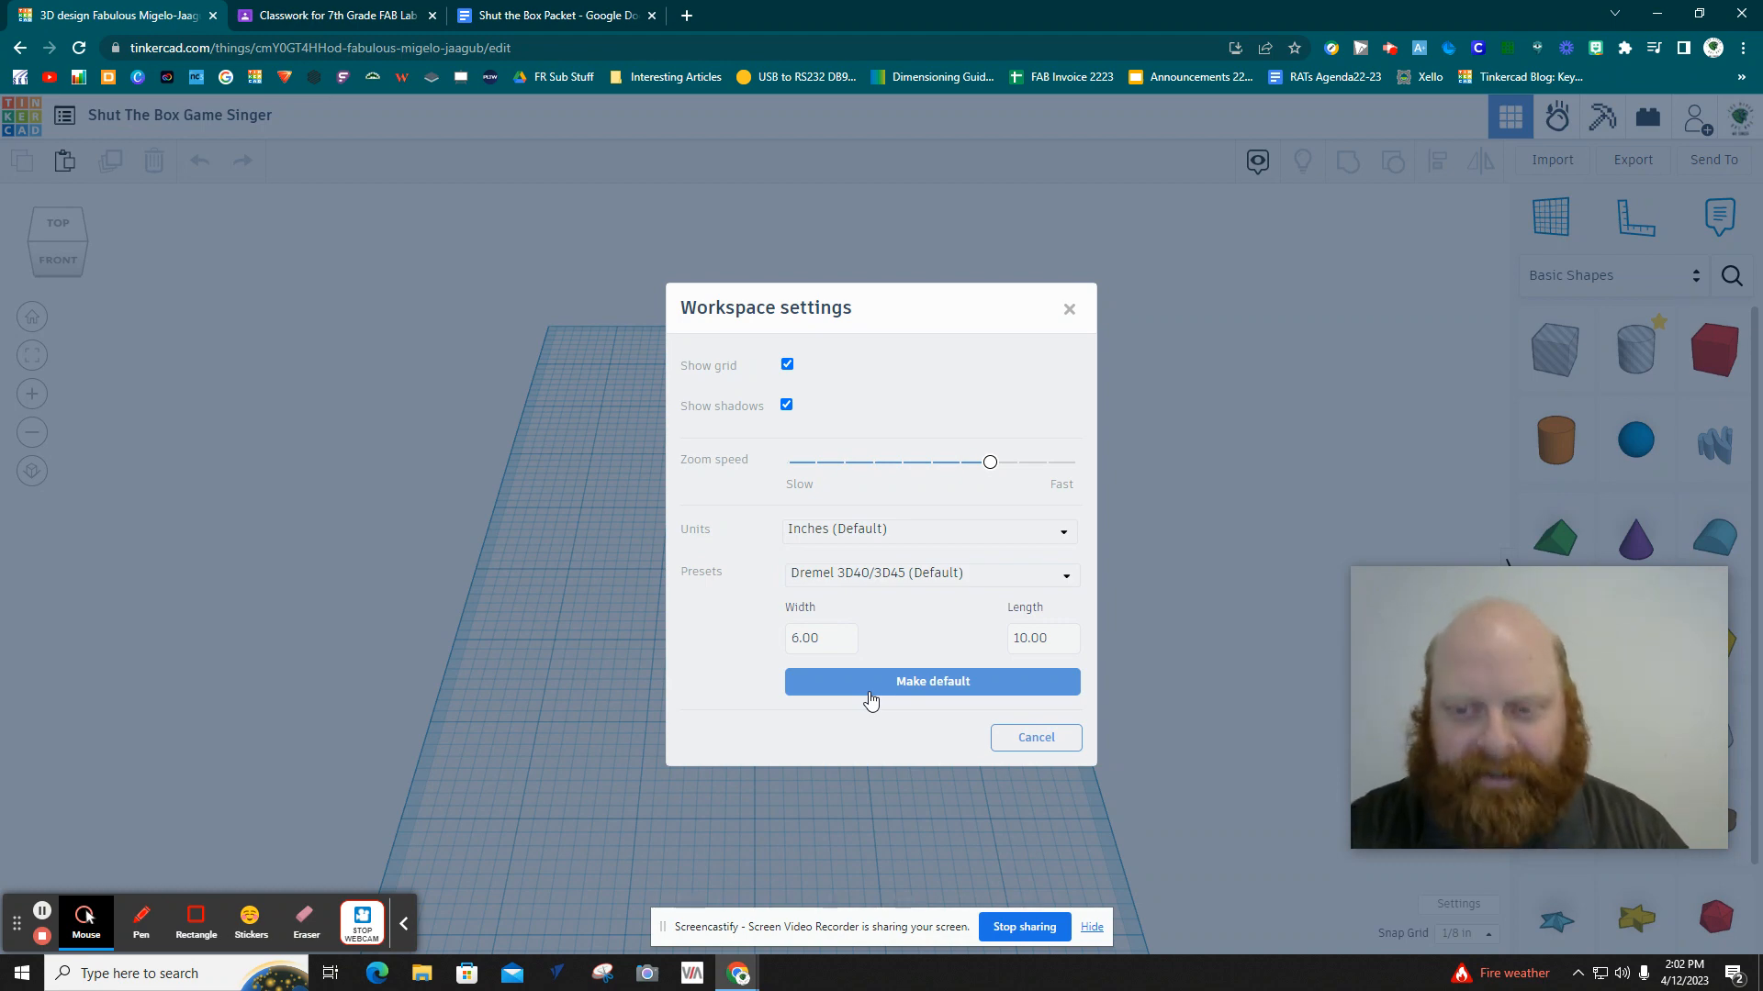
{"action": "left_click", "coordinate": [836, 637]}
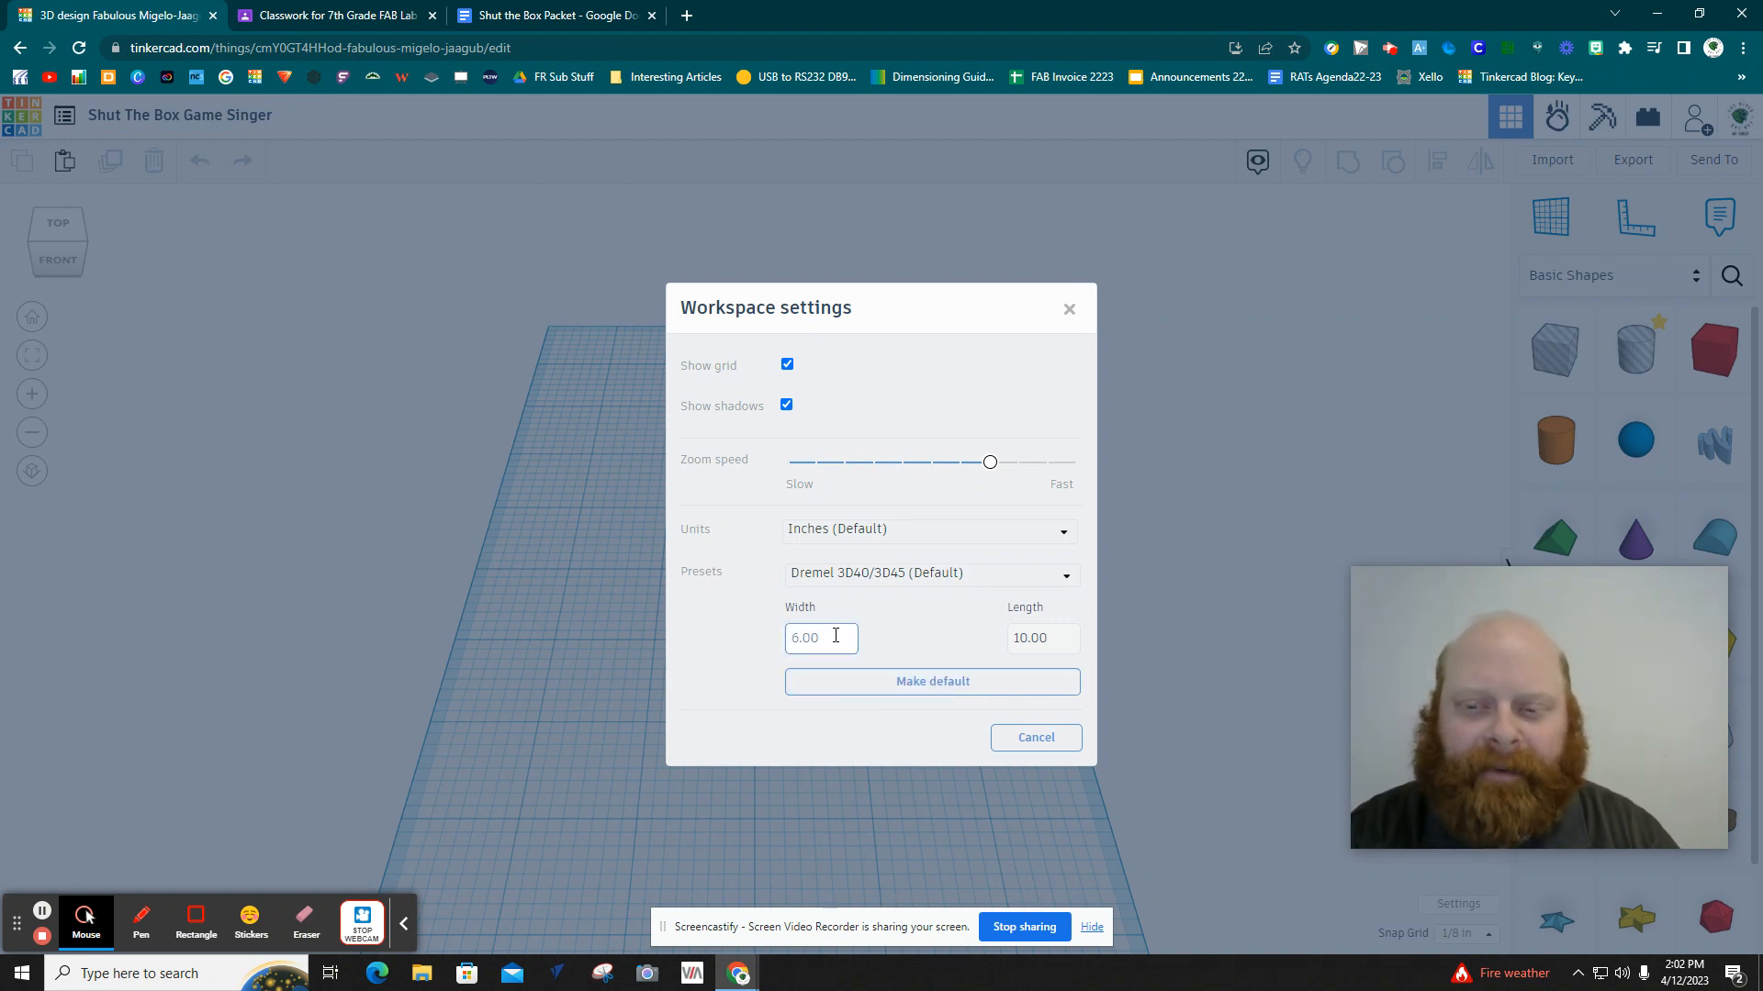
{"action": "left_click", "coordinate": [822, 632]}
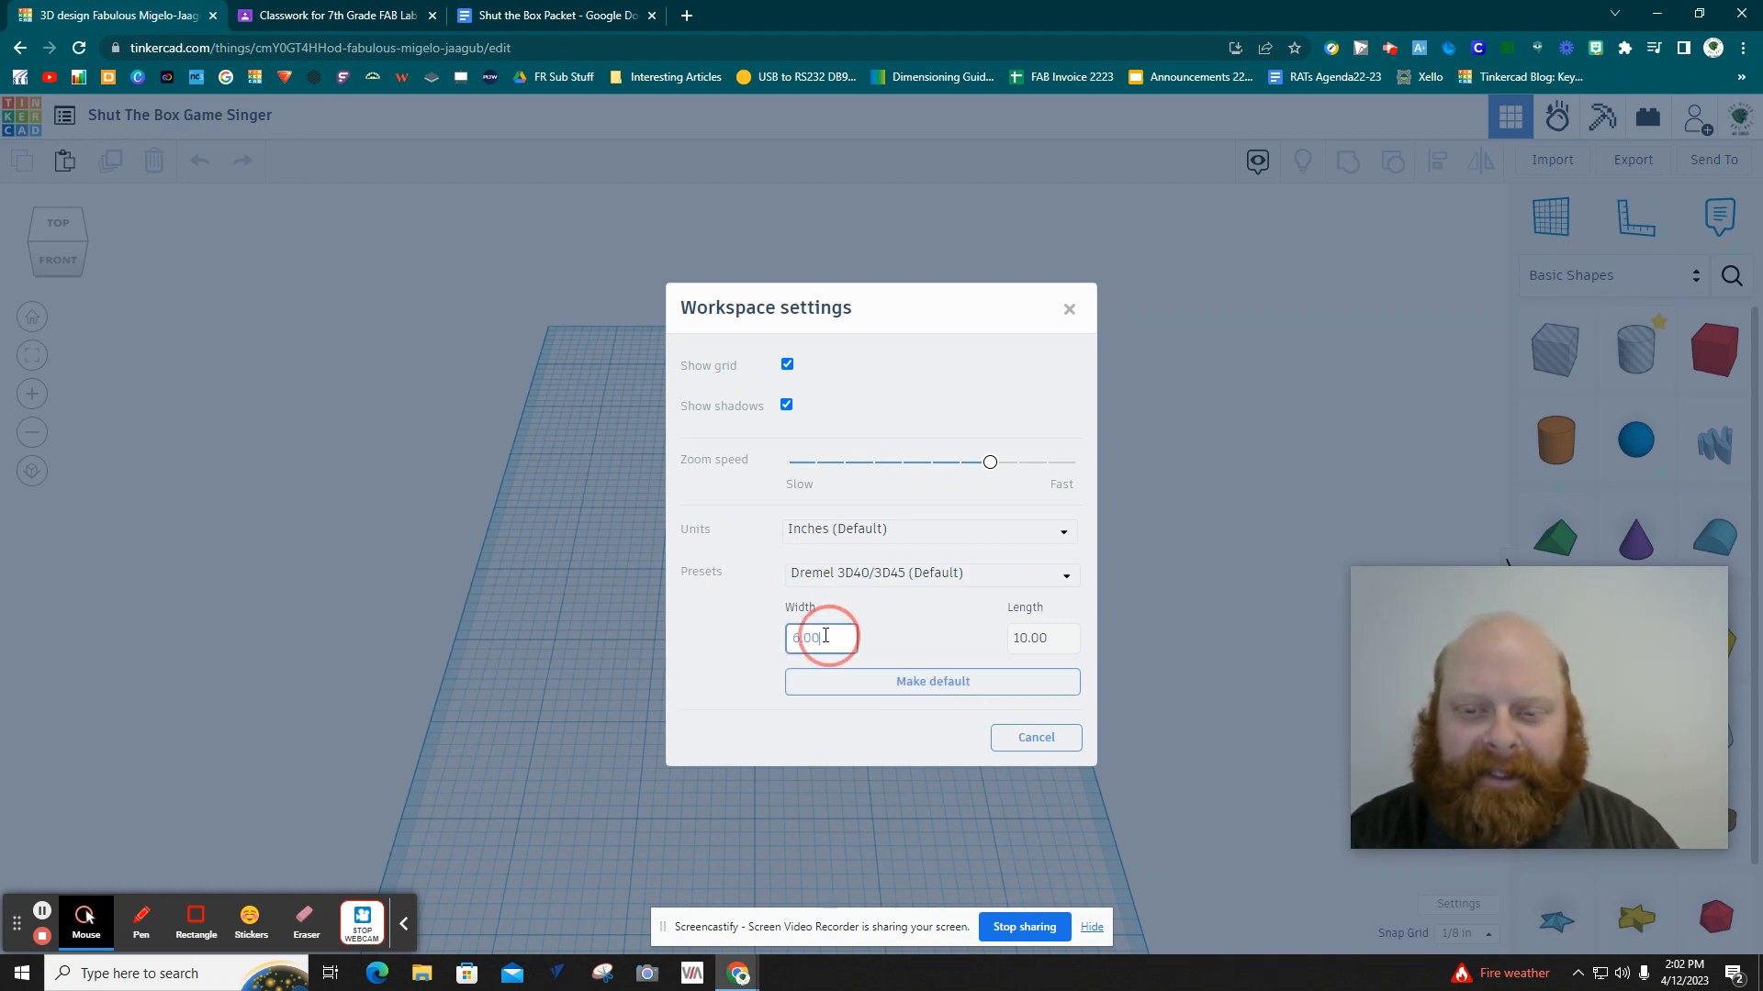
{"action": "left_click", "coordinate": [775, 638]}
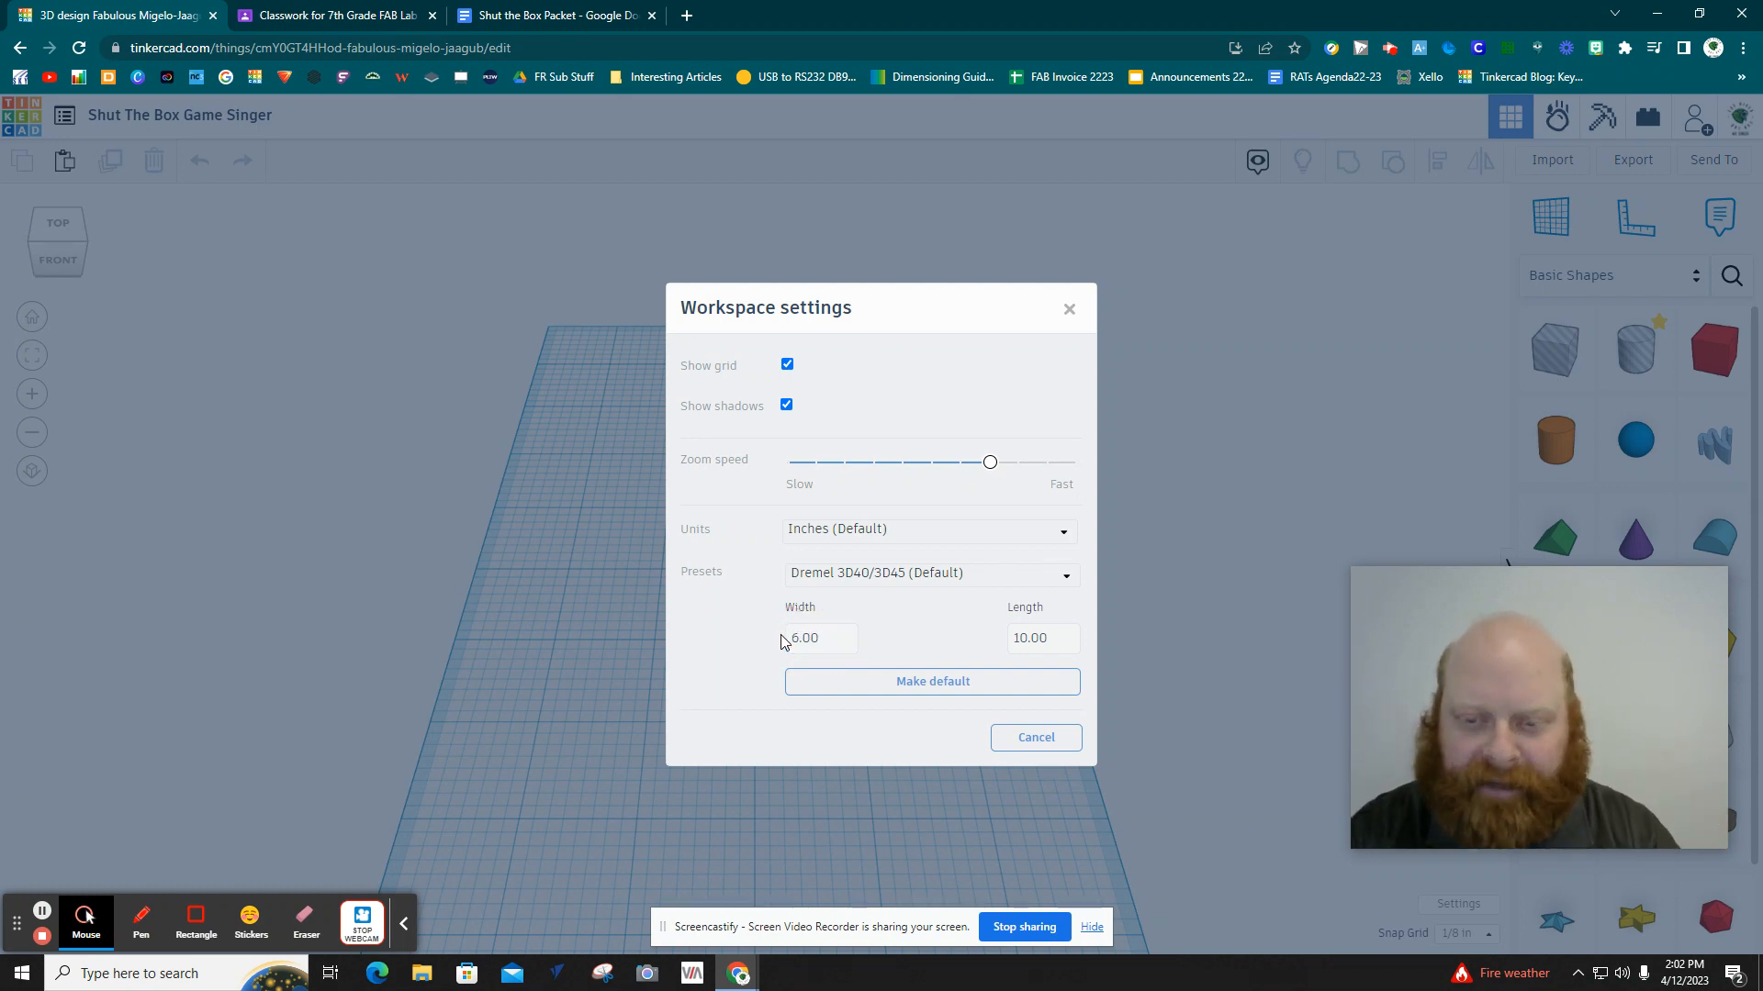
{"action": "left_click", "coordinate": [795, 640]}
{"action": "type", "text": "10"}
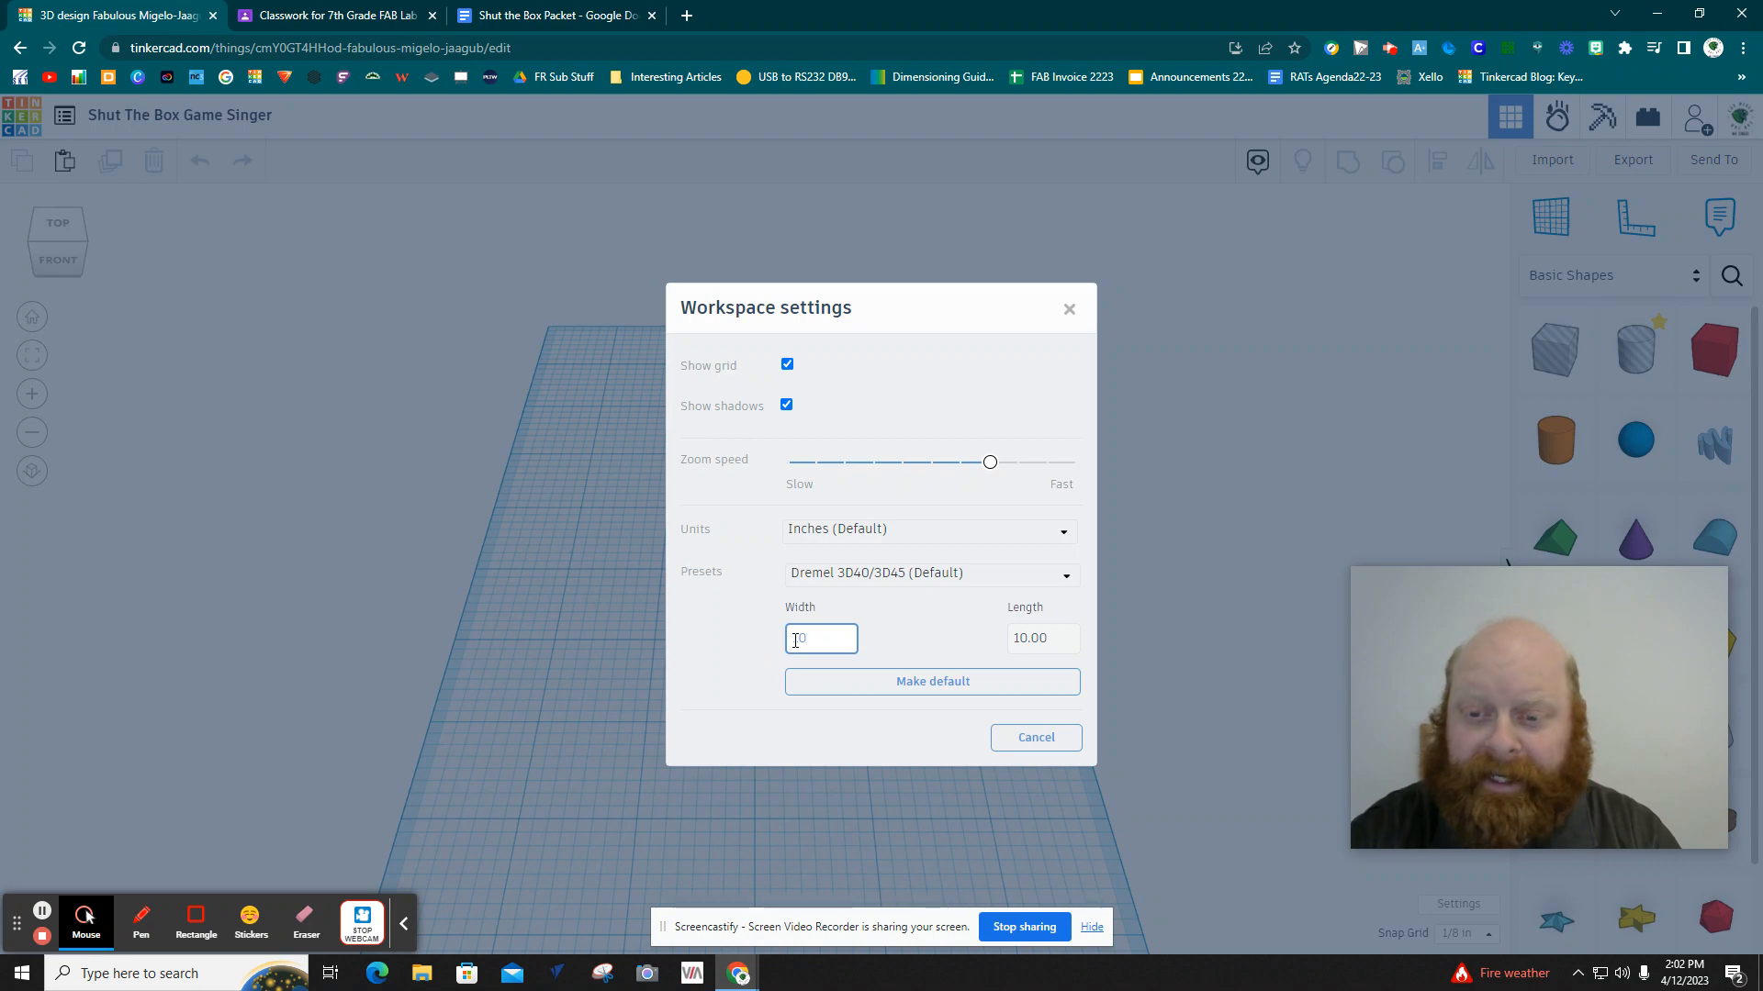
{"action": "left_click", "coordinate": [906, 642]}
{"action": "left_click", "coordinate": [897, 683]}
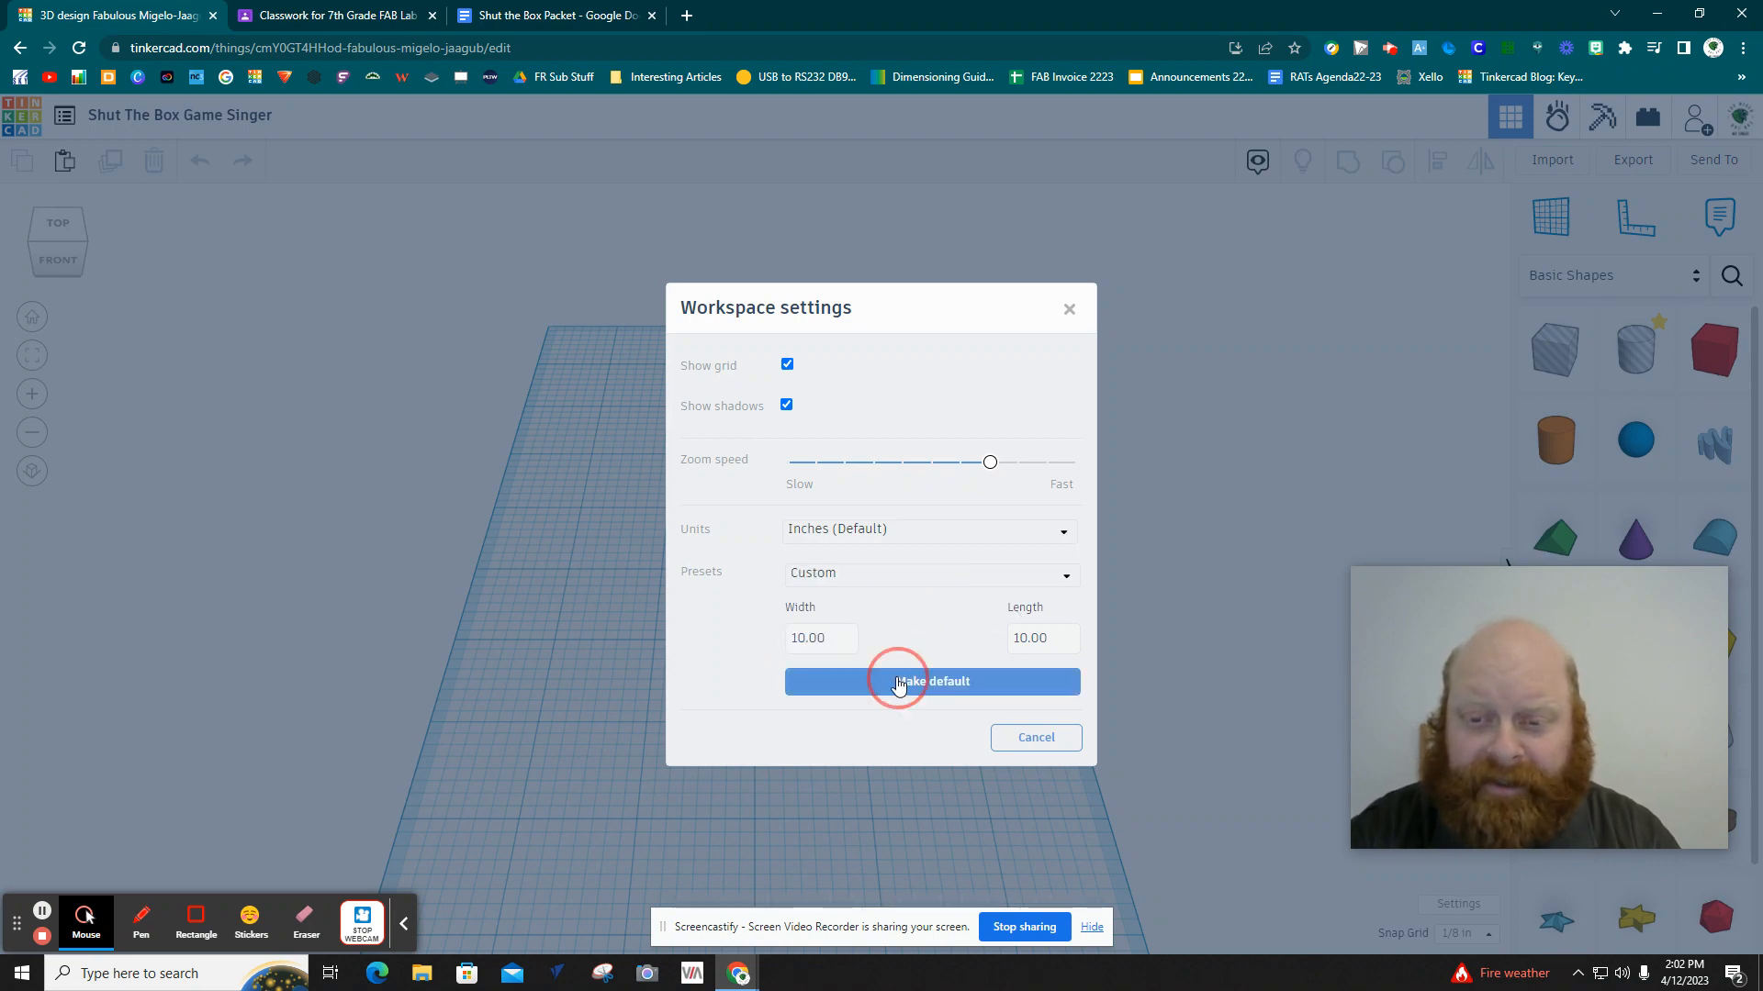
{"action": "left_click", "coordinate": [520, 600]}
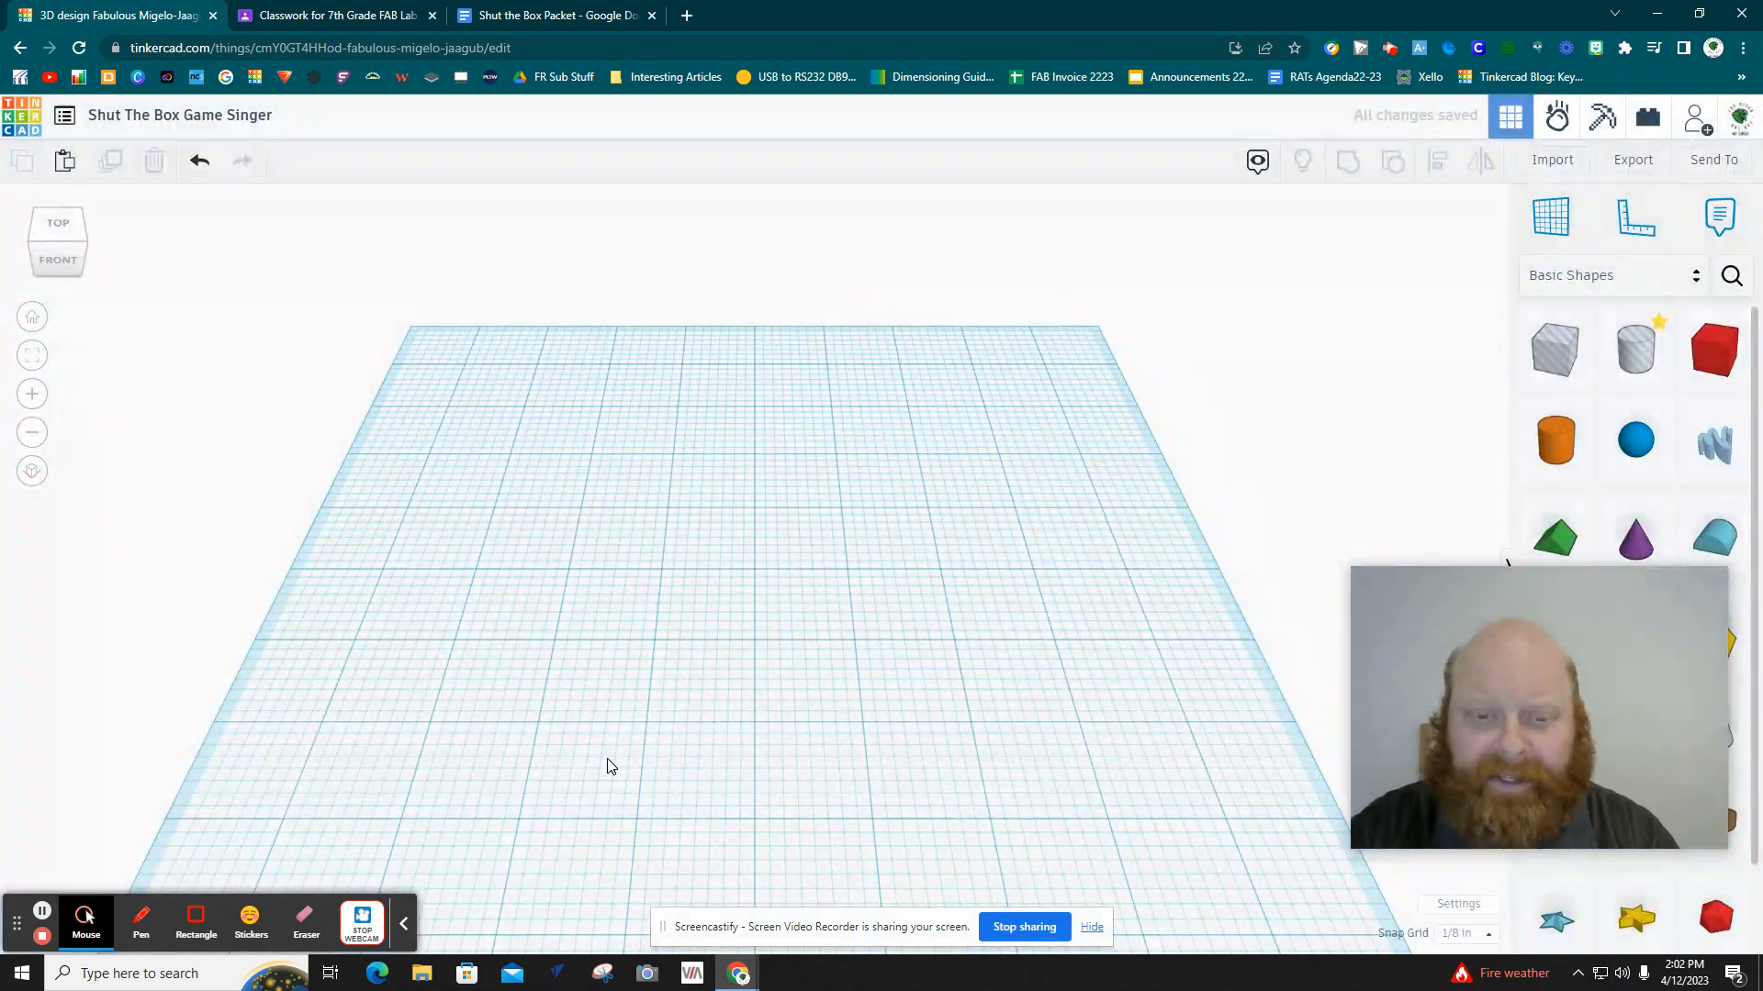
Switch to the Shut the Box Packet document and read the base dimensions in its materials list.
{"action": "scroll", "coordinate": [610, 767], "scroll_direction": "down", "scroll_amount": 4}
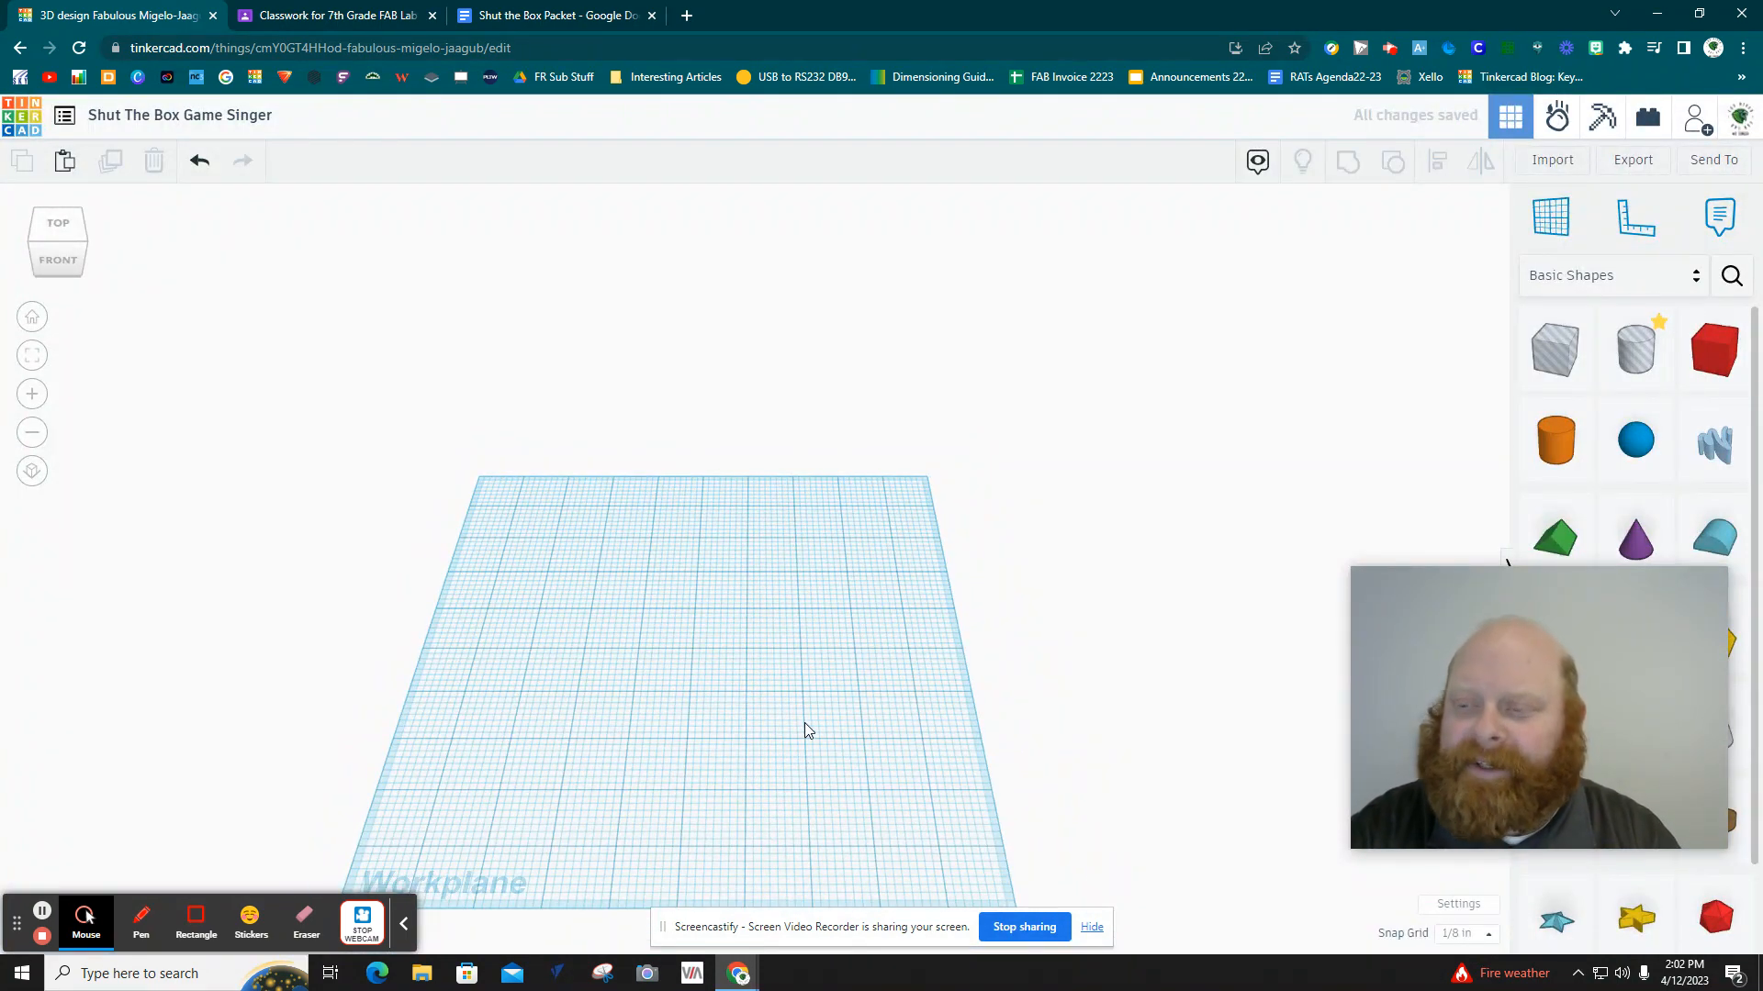
{"action": "mouse_move", "coordinate": [1624, 641]}
{"action": "left_click_drag", "start_coordinate": [1624, 639], "coordinate": [379, 271]}
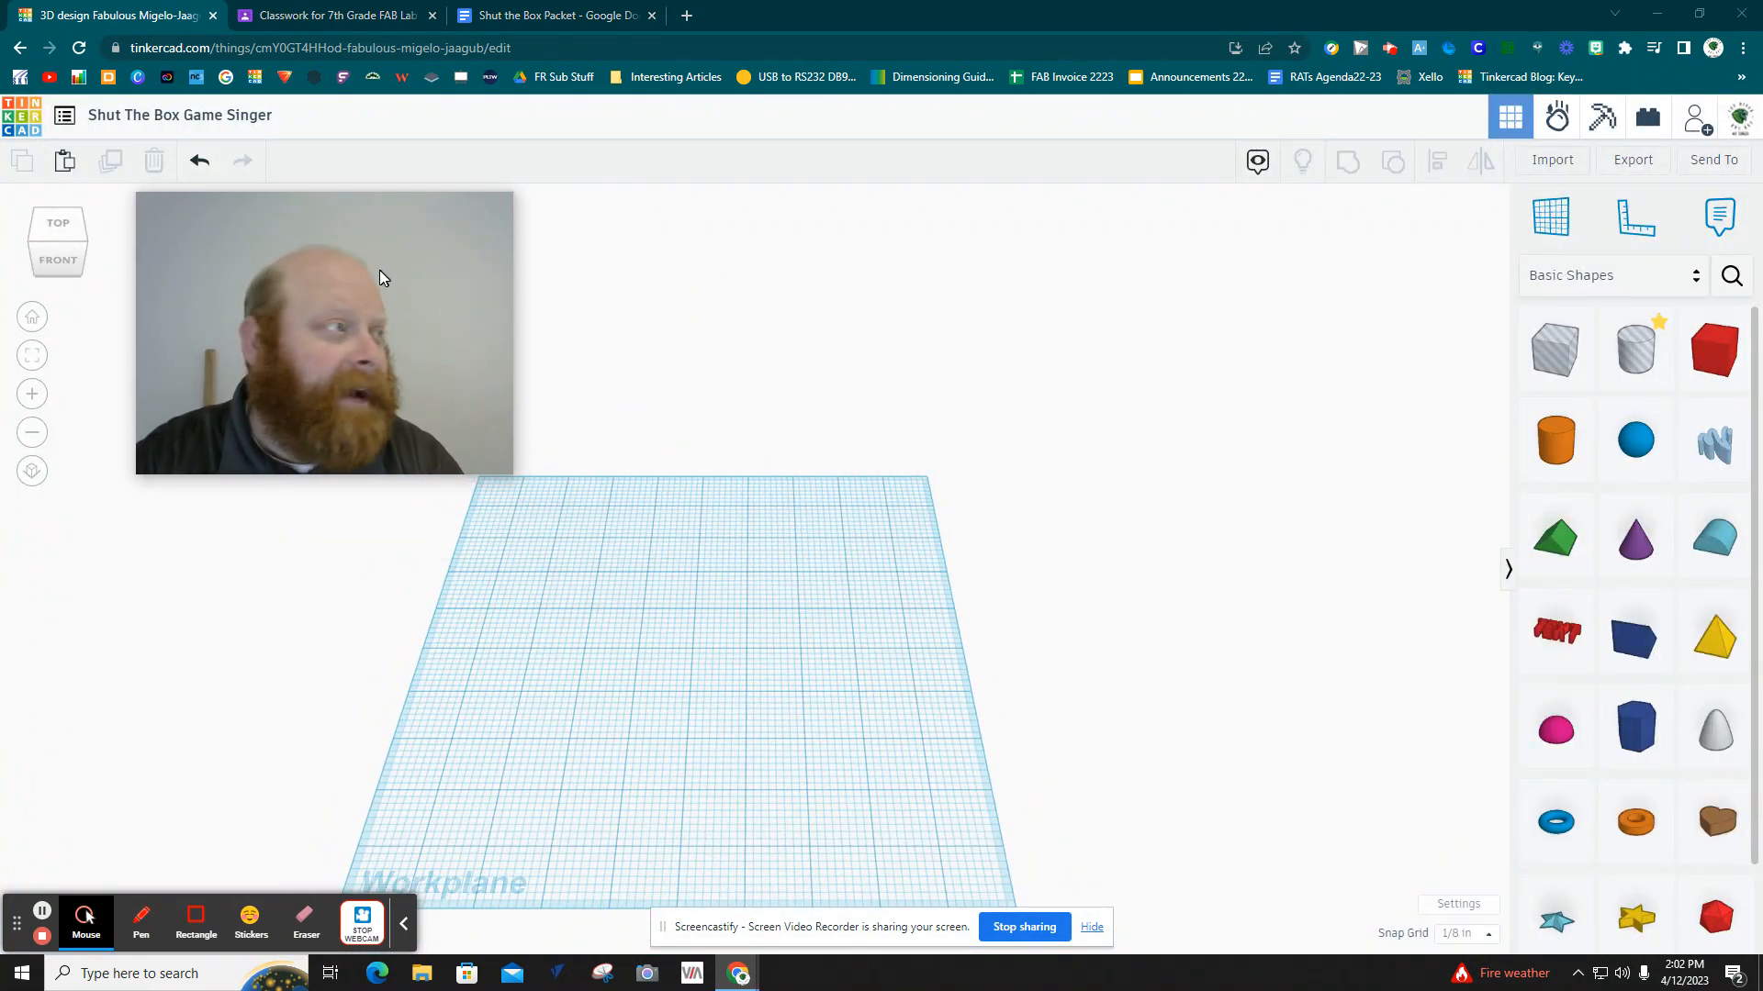
{"action": "left_click", "coordinate": [569, 25]}
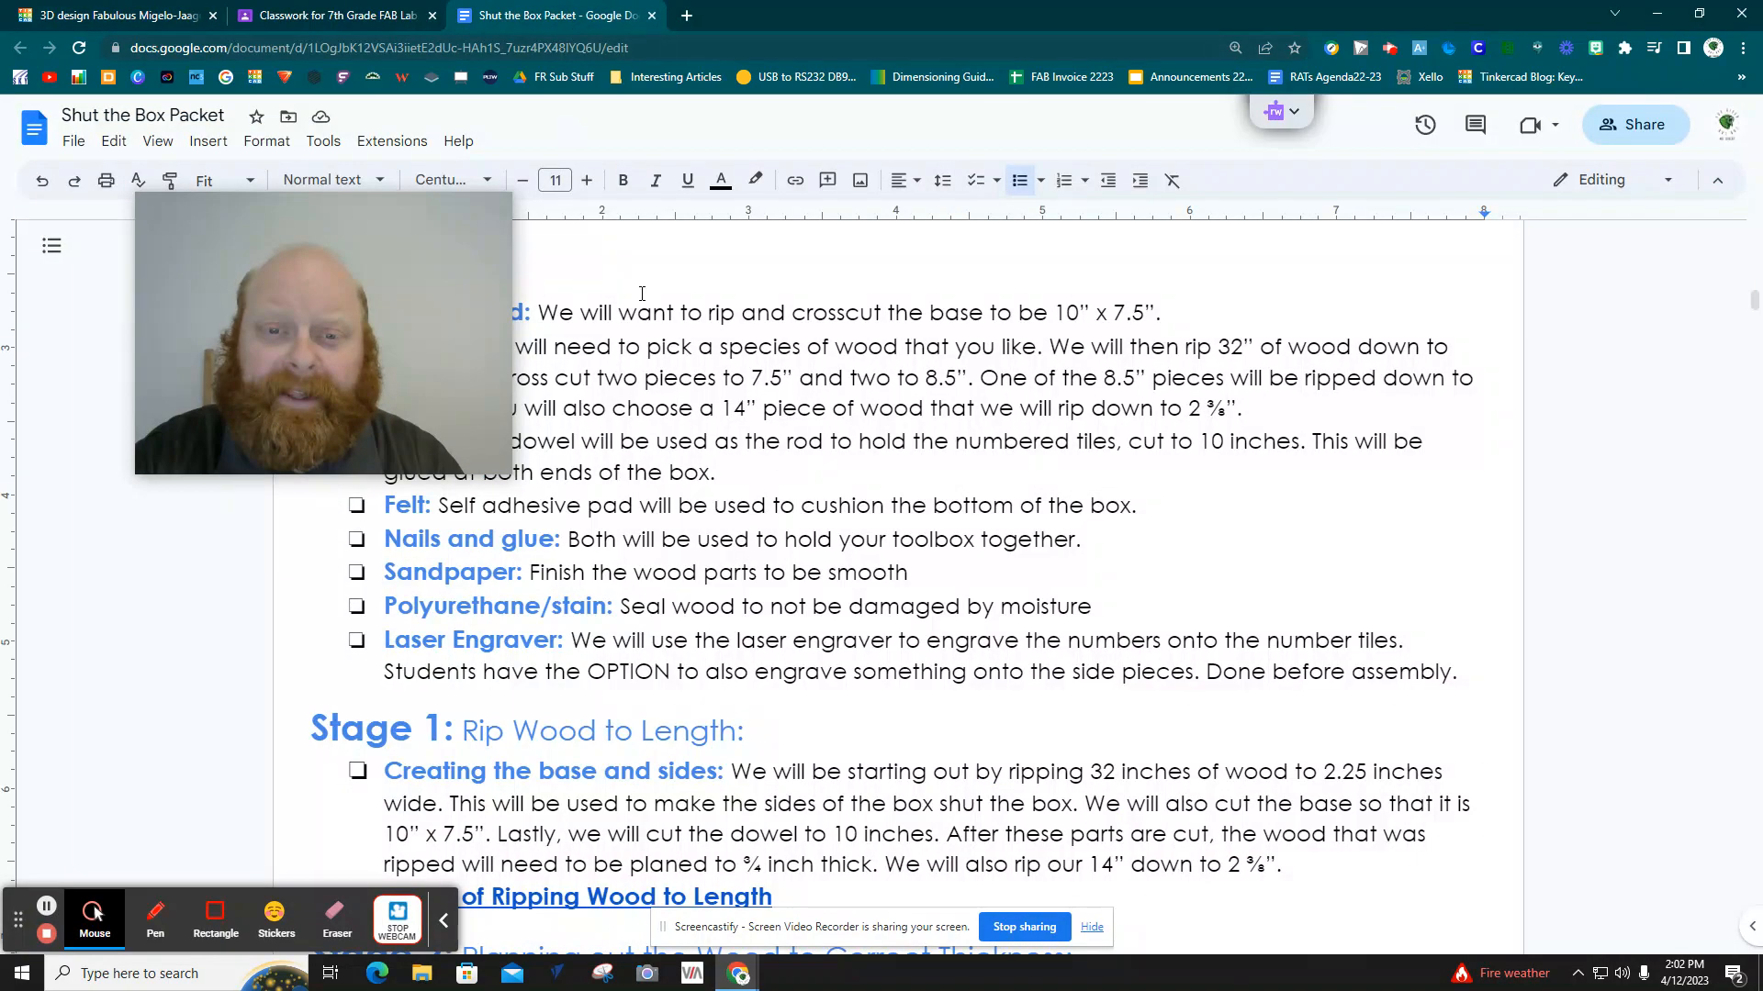
{"action": "left_click_drag", "start_coordinate": [421, 329], "coordinate": [305, 701]}
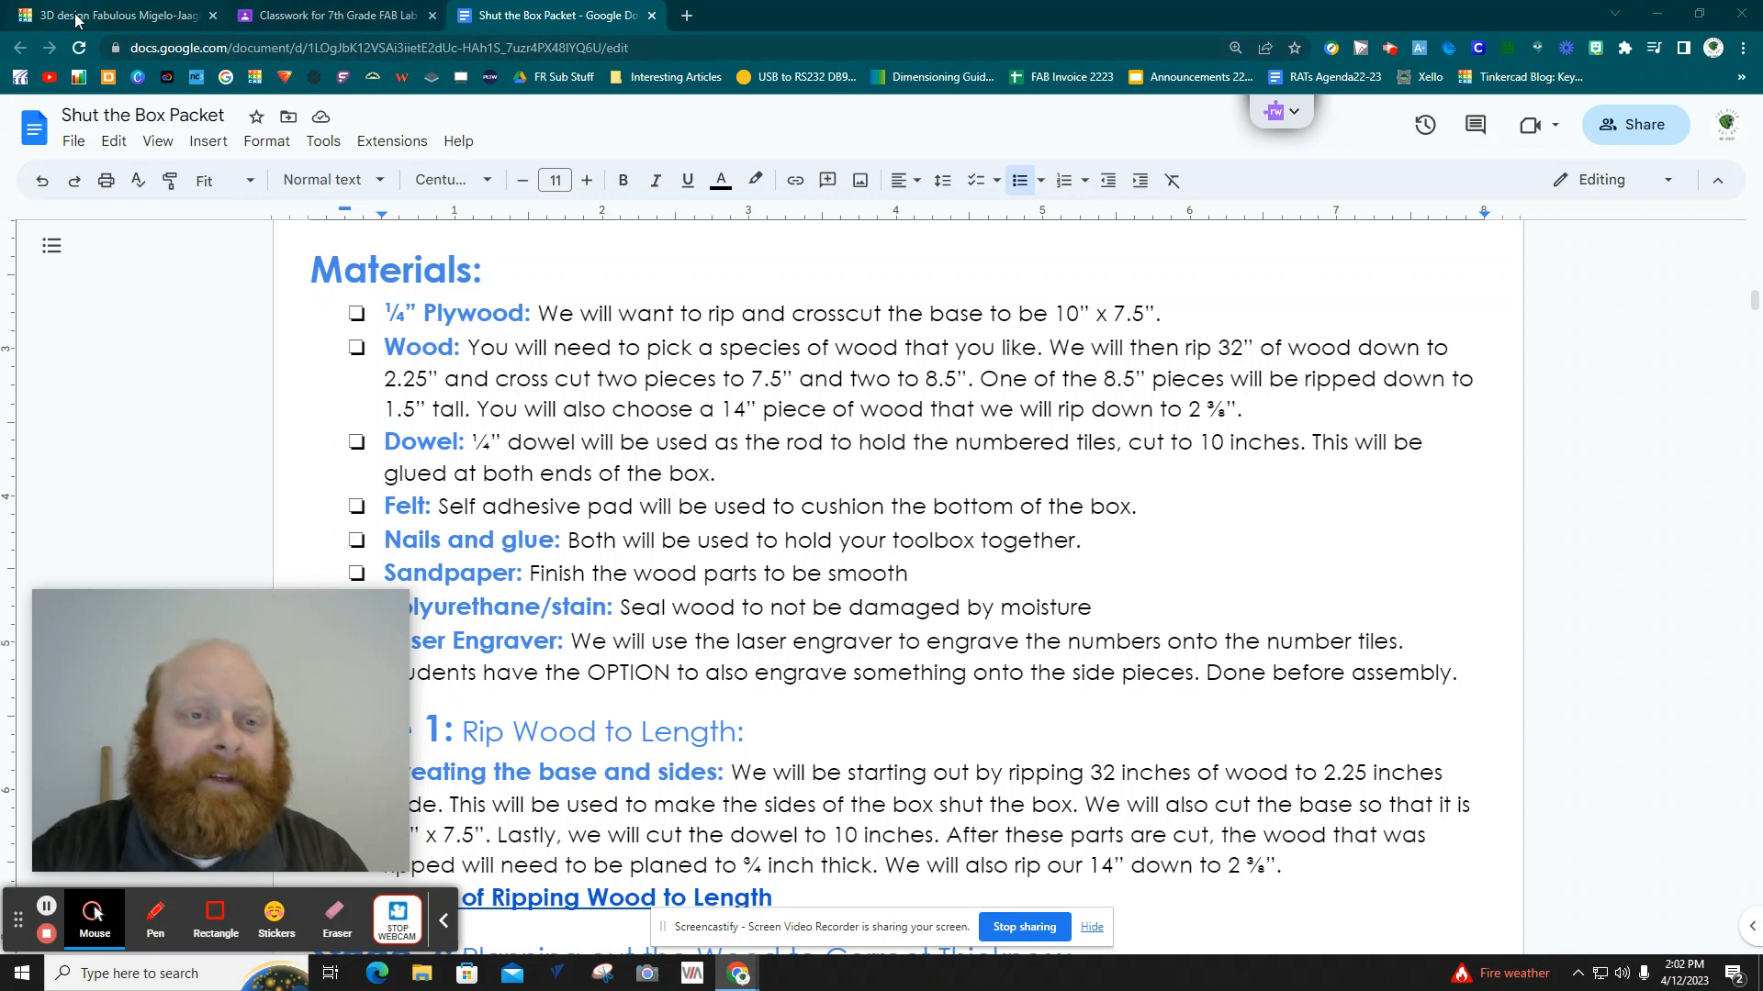
Return to the Tinkercad design, place a box on the workplane and colour it light tan.
{"action": "left_click", "coordinate": [119, 16]}
{"action": "left_click_drag", "start_coordinate": [1714, 349], "coordinate": [653, 635]}
{"action": "left_click", "coordinate": [1336, 277]}
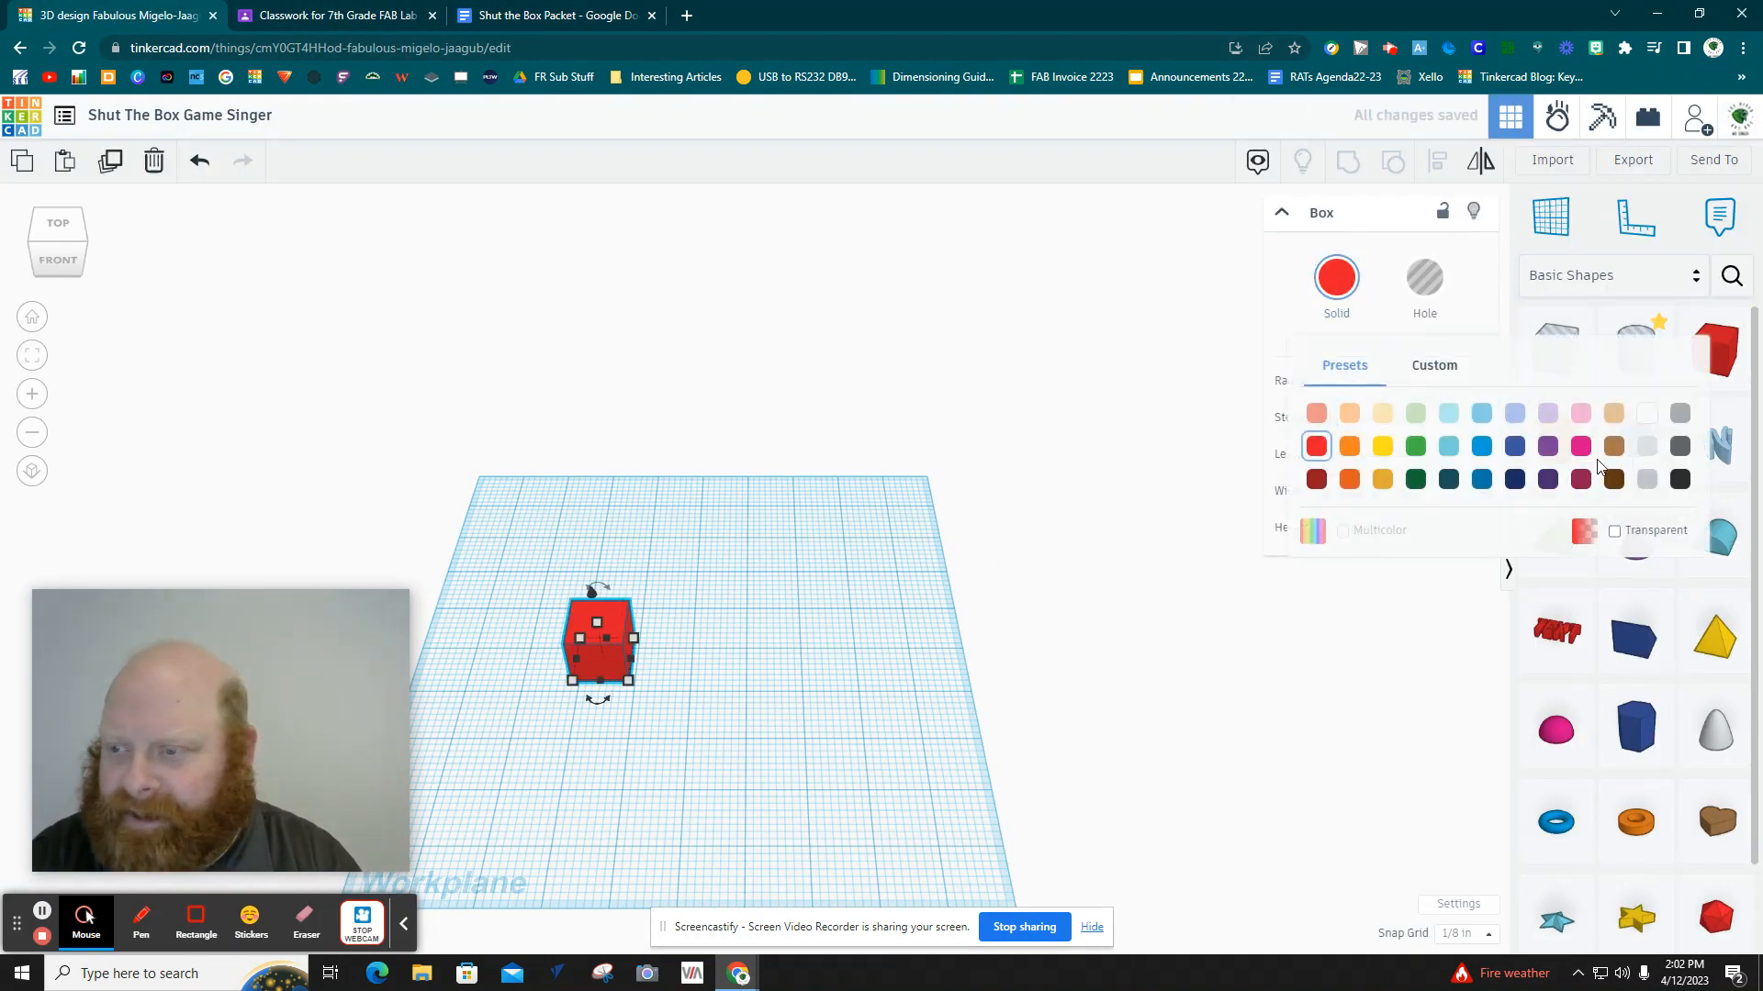
{"action": "left_click", "coordinate": [1612, 413]}
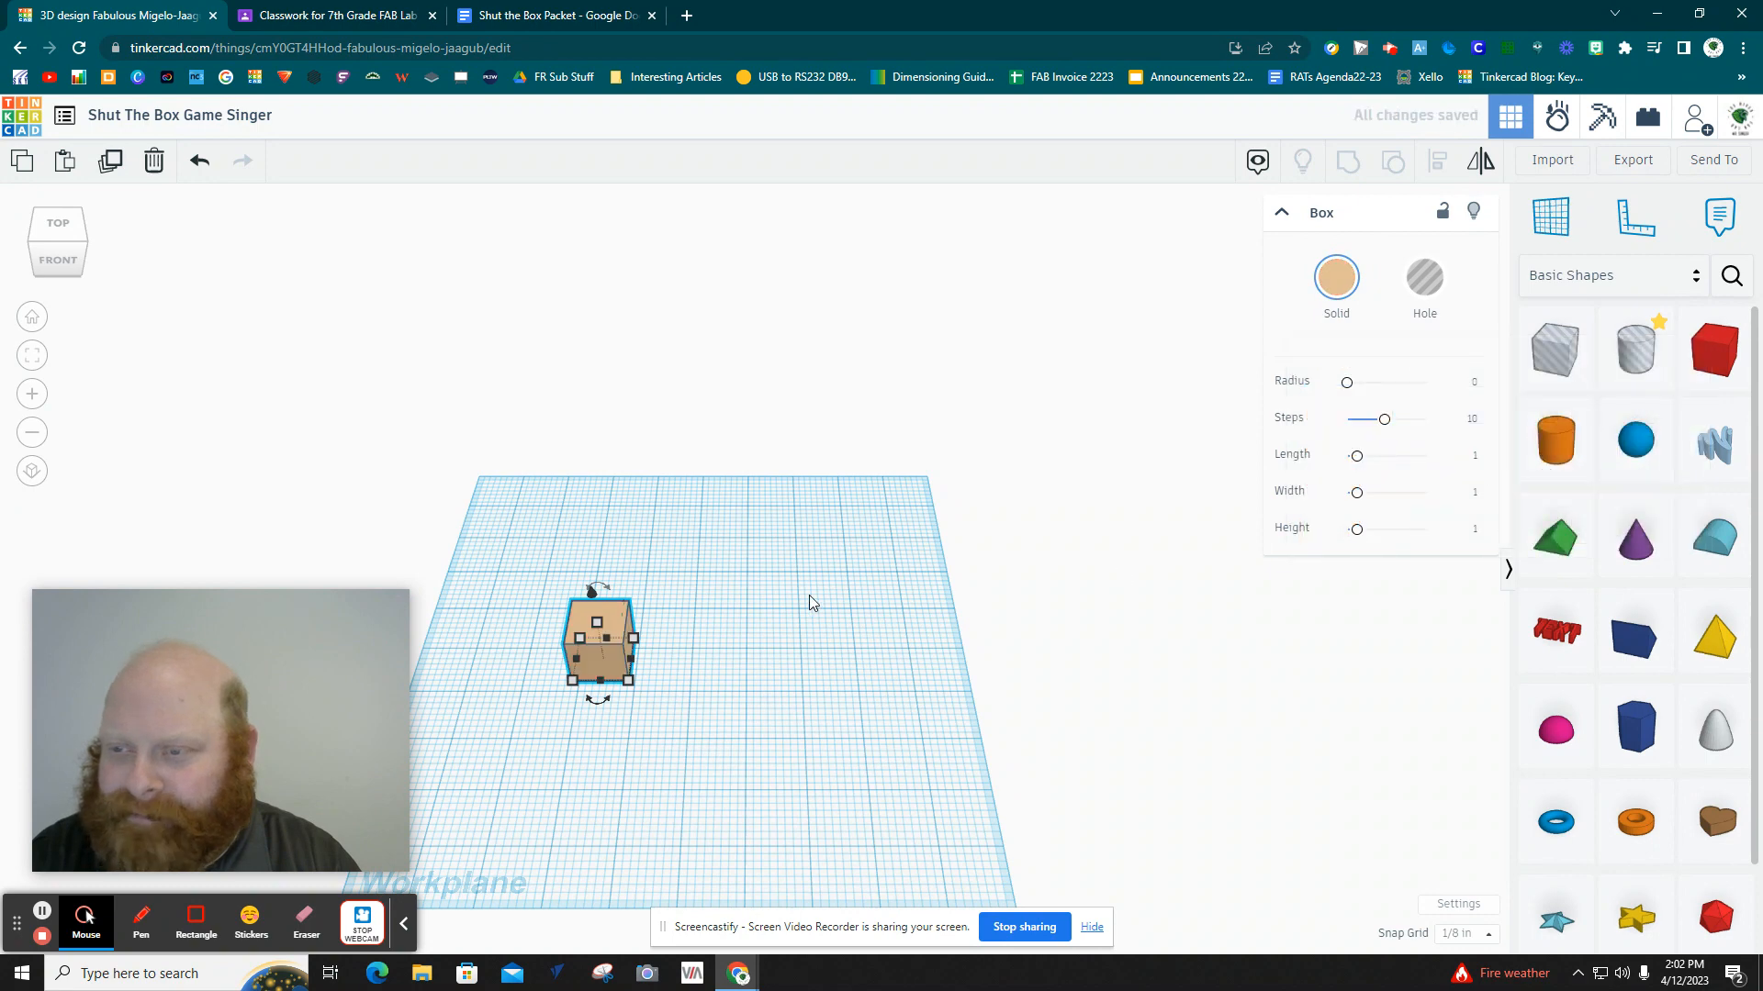
Resize the tan box to 10 inches wide and 7.5 inches deep, checking the packet document for the size.
{"action": "mouse_move", "coordinate": [628, 680]}
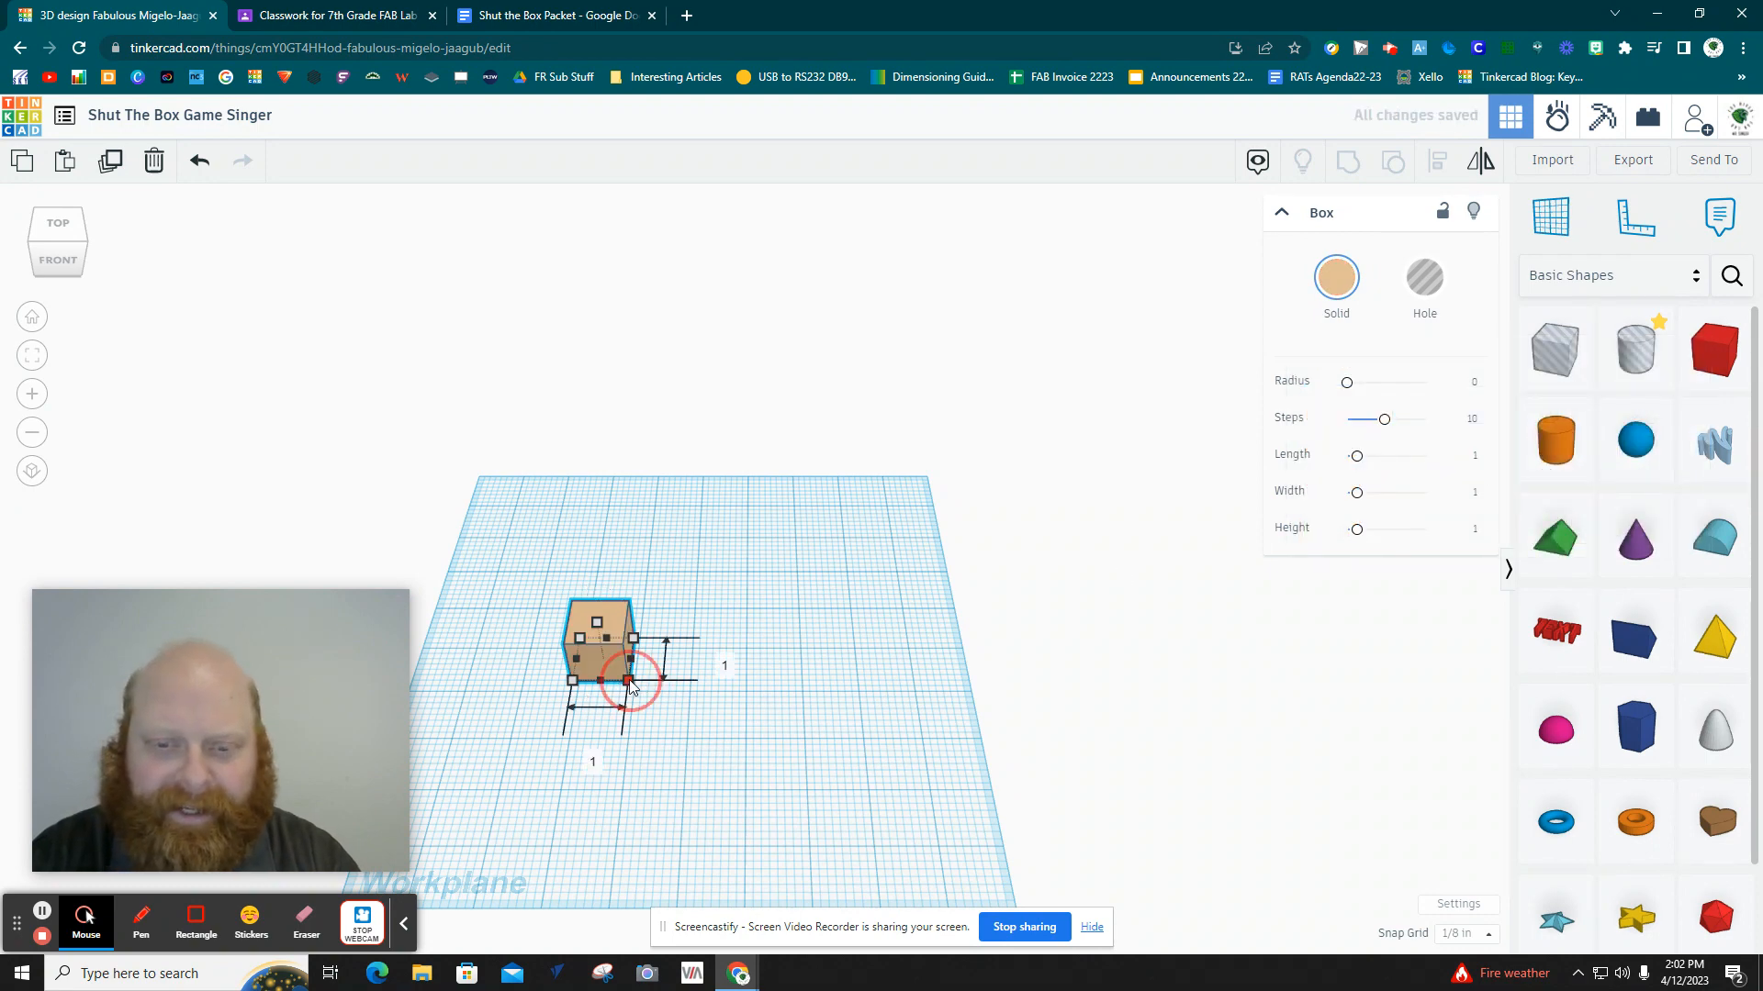
{"action": "left_click", "coordinate": [590, 755]}
{"action": "type", "text": "10"}
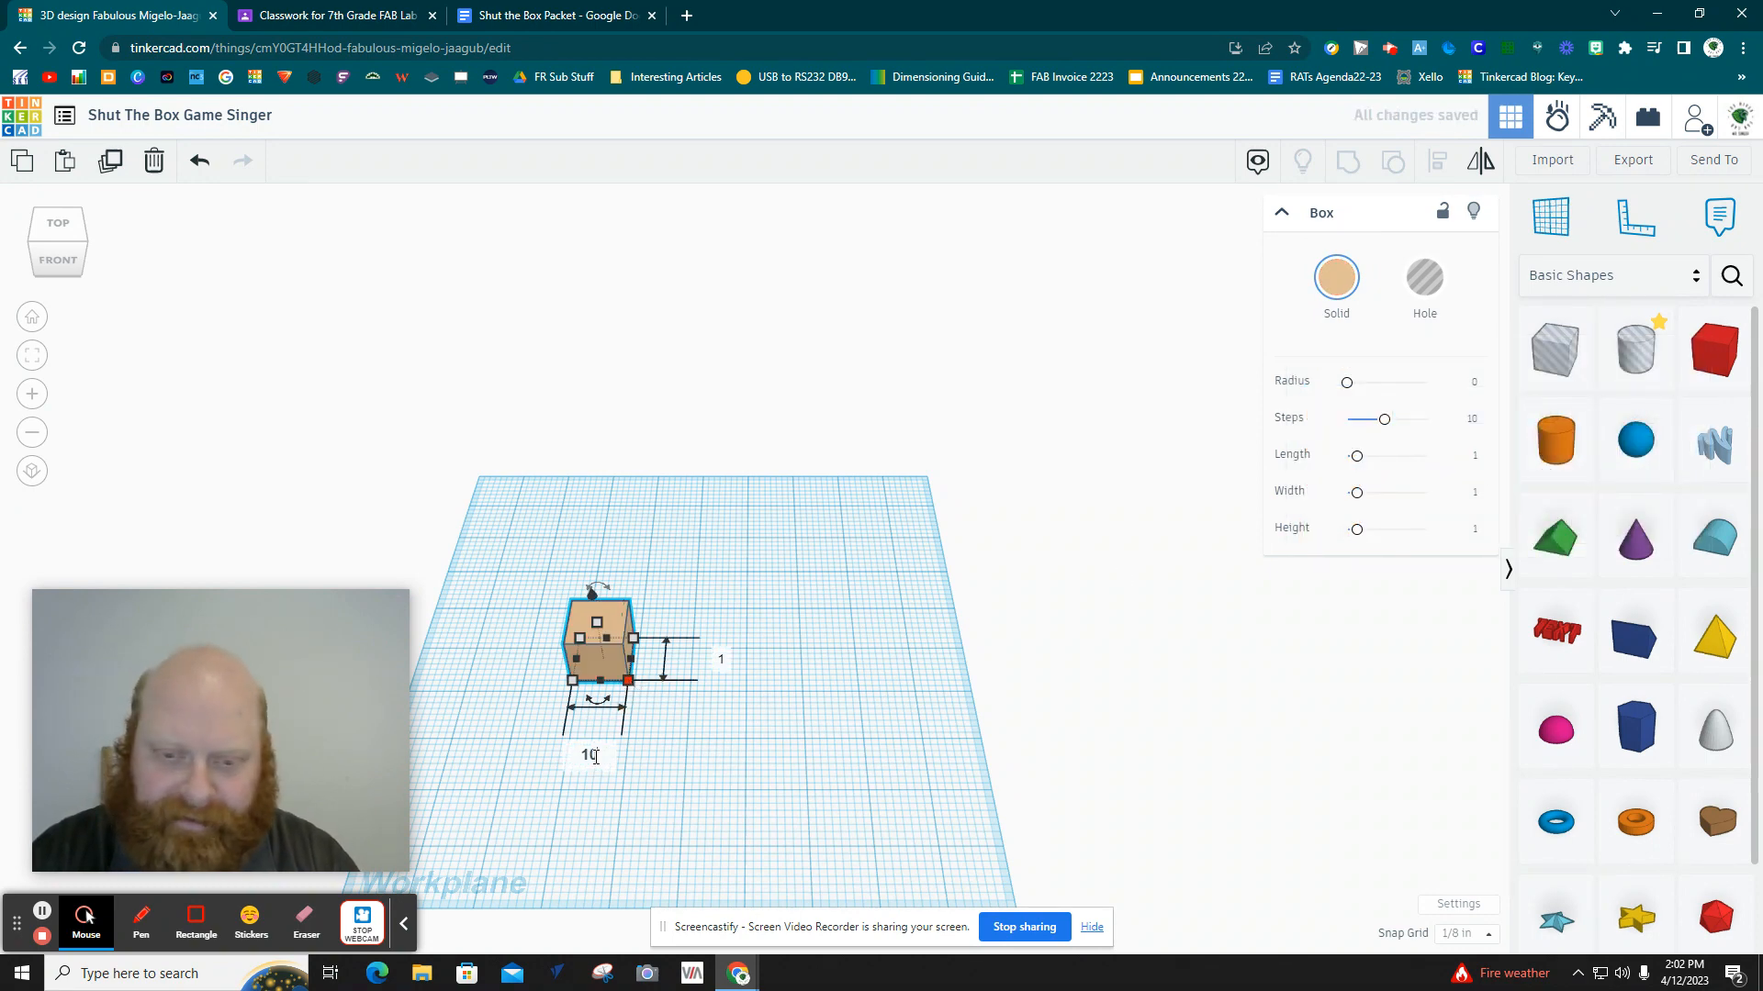
{"action": "key", "text": "Return"}
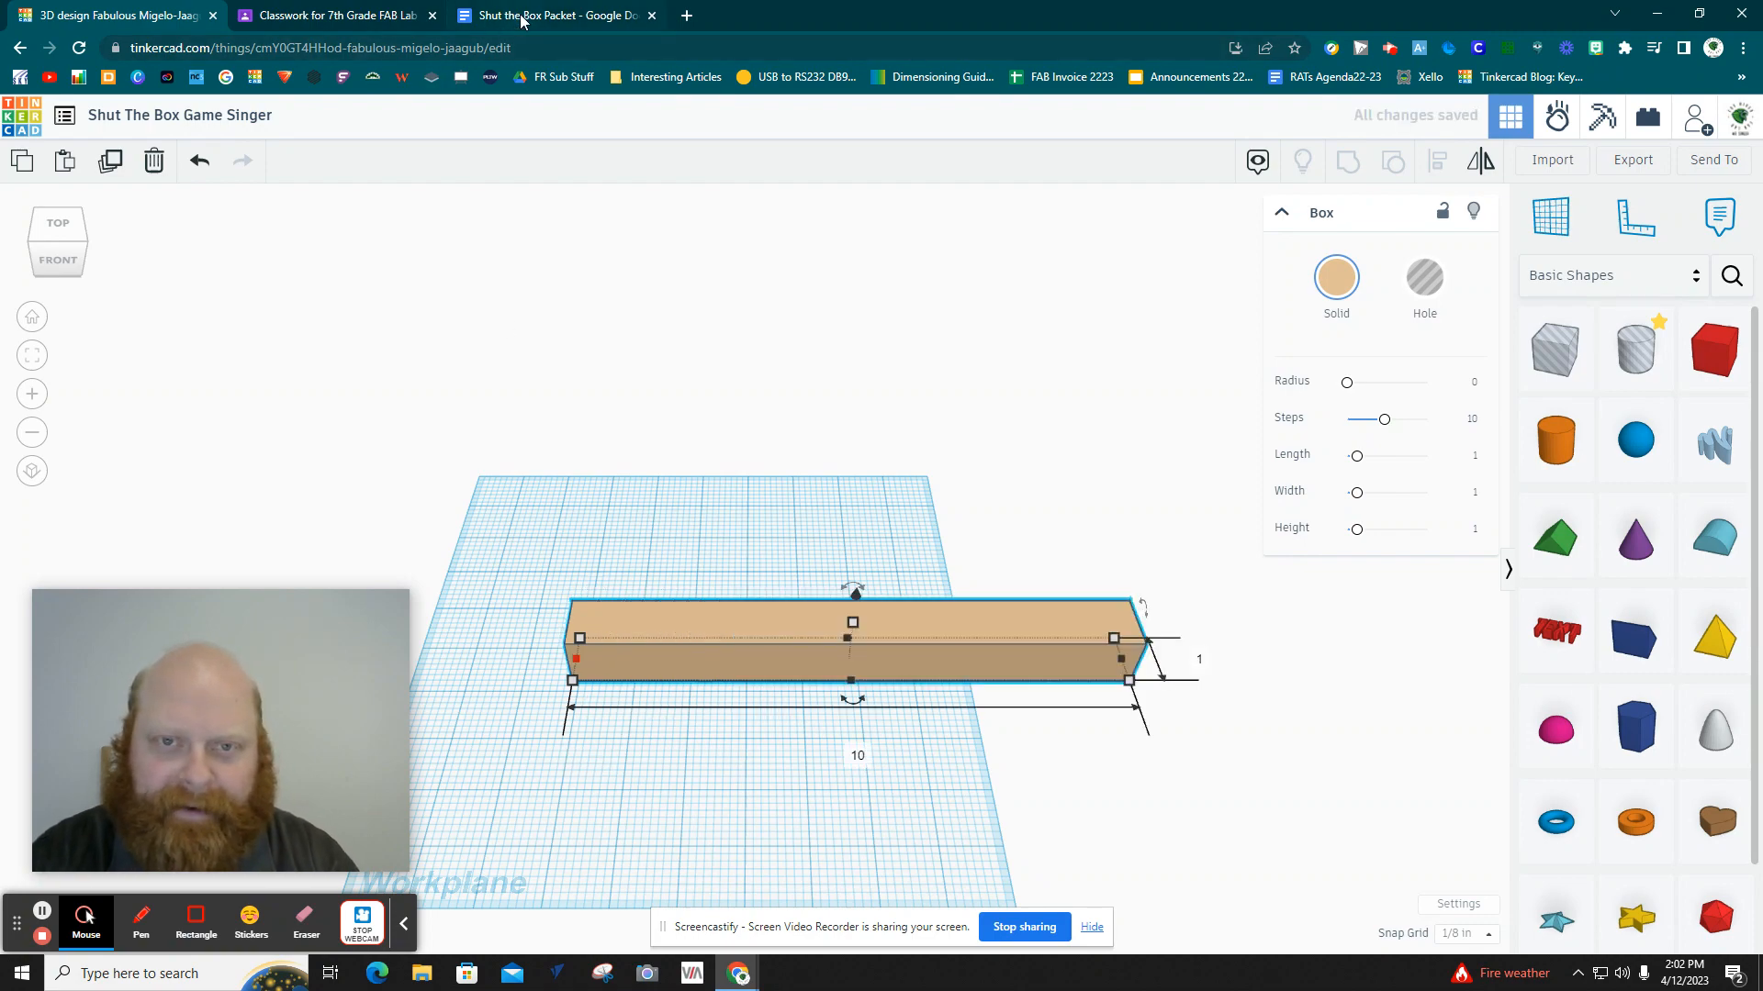
{"action": "left_click", "coordinate": [521, 17]}
{"action": "left_click", "coordinate": [110, 15]}
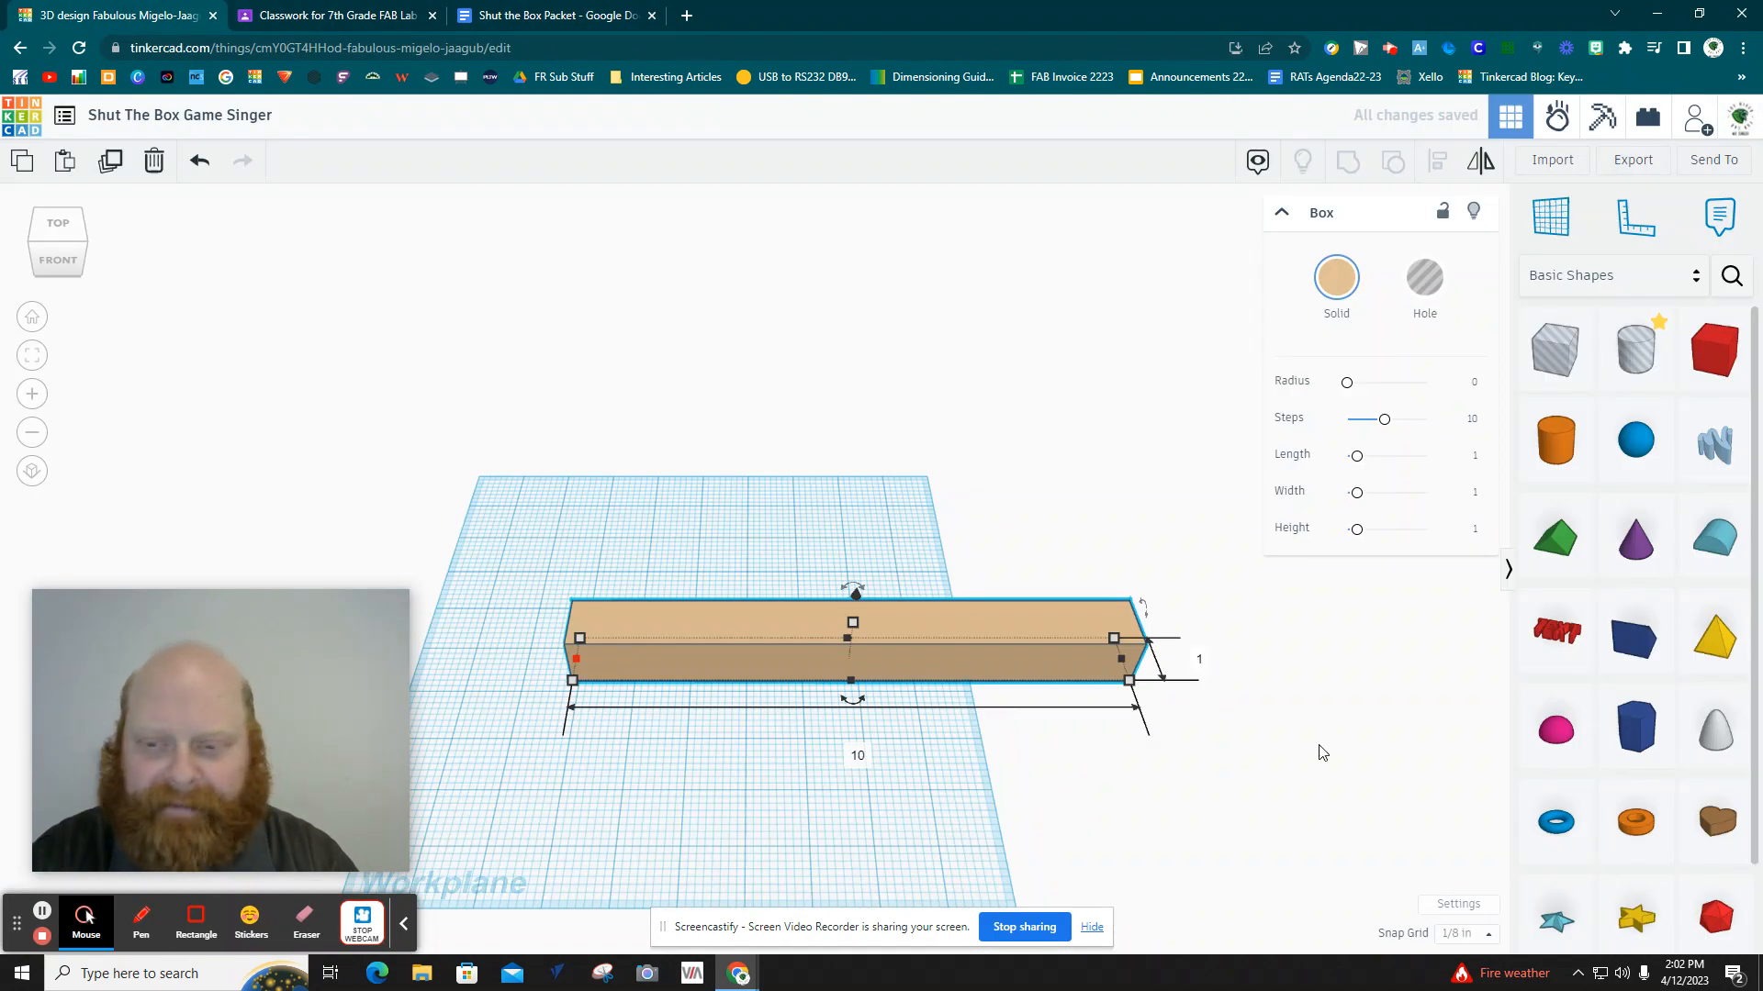
{"action": "left_click", "coordinate": [1129, 680]}
{"action": "left_click", "coordinate": [1214, 664]}
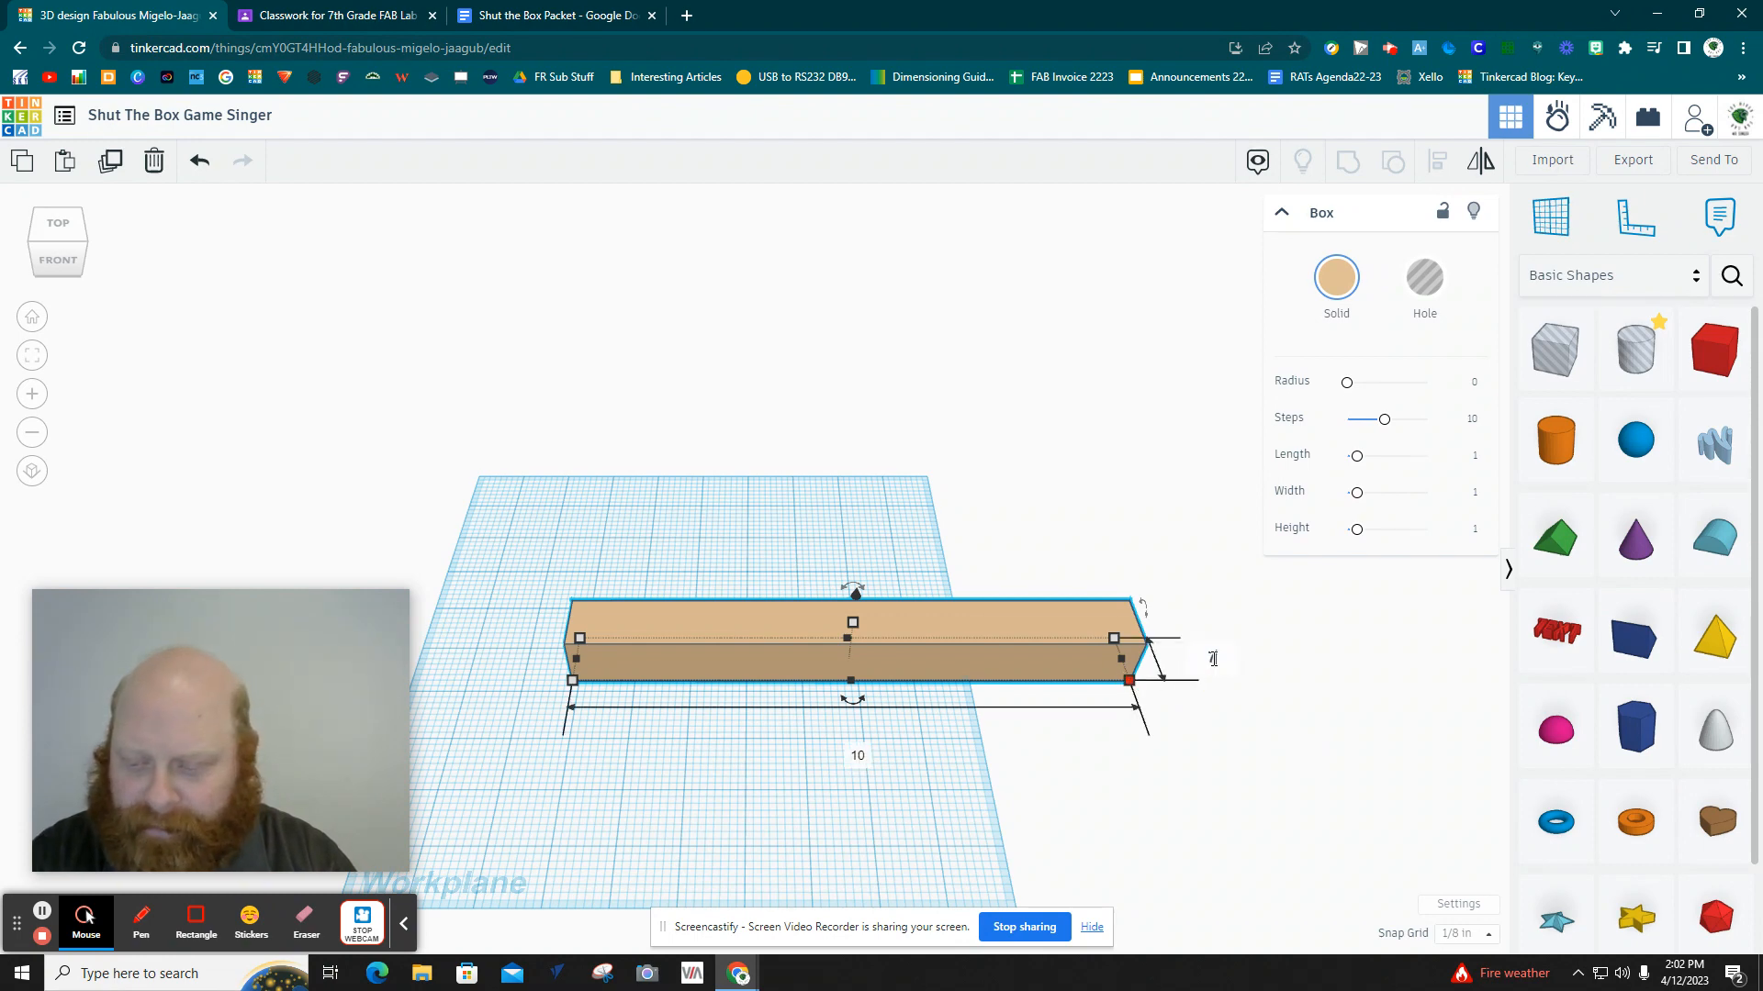
{"action": "key", "text": "Return"}
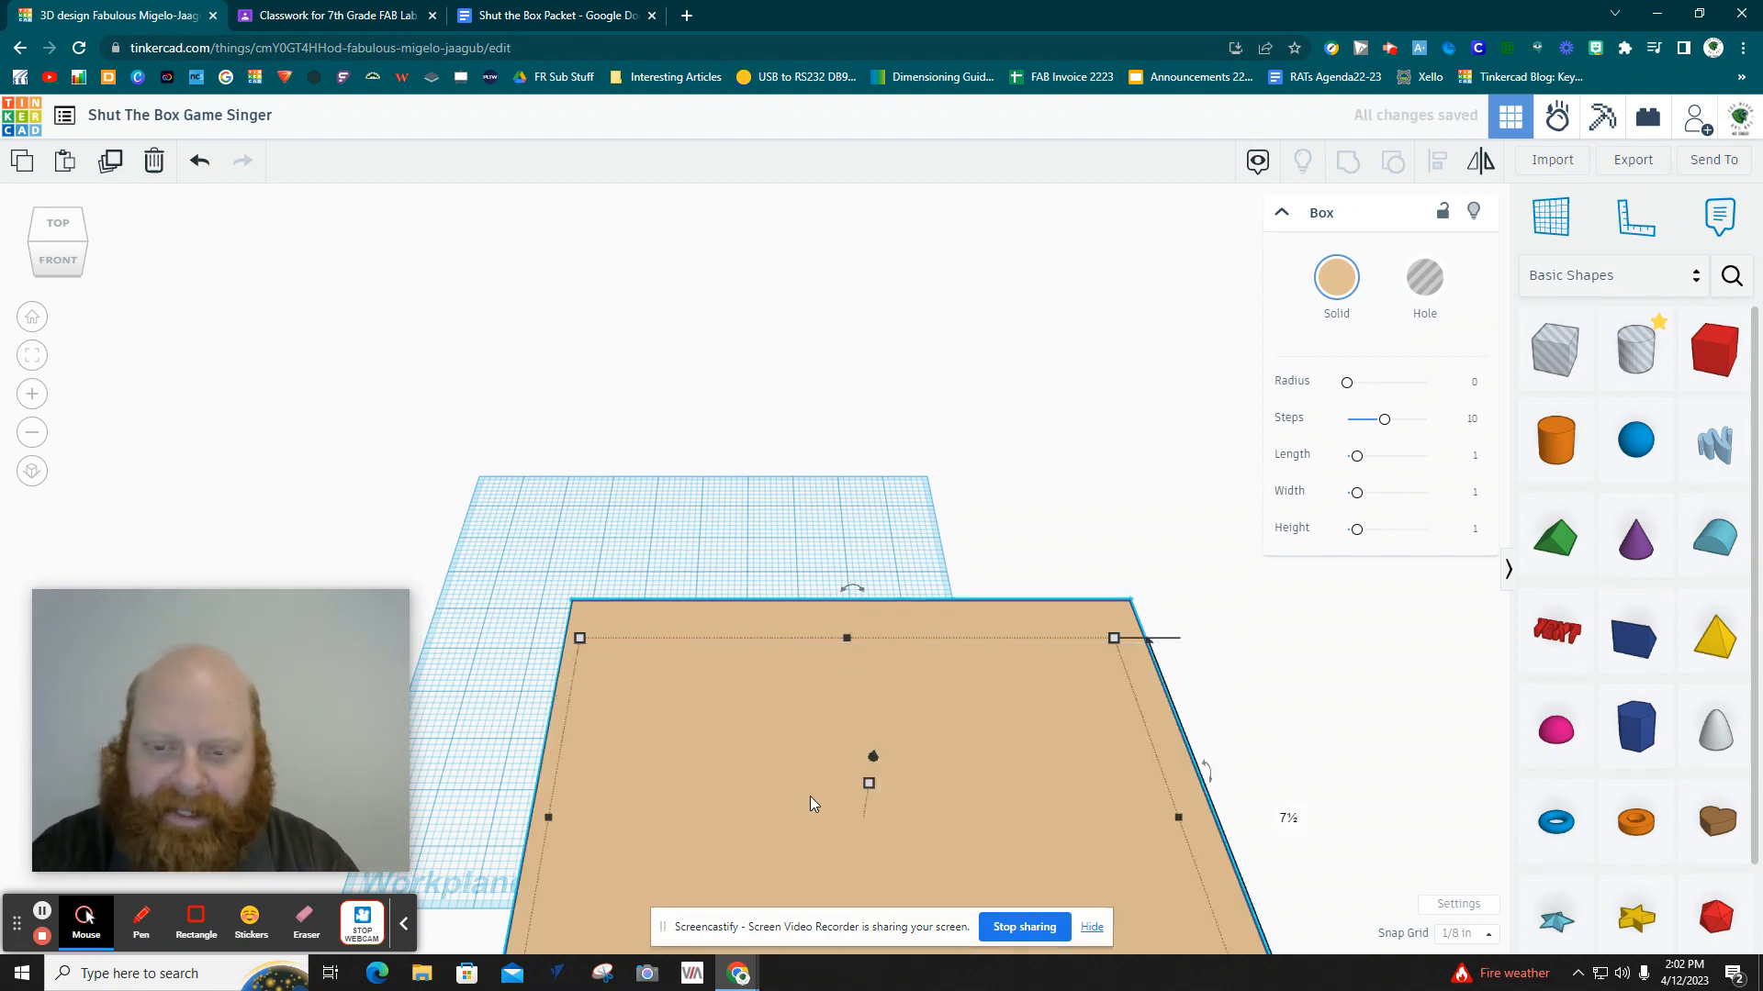
Set the tan base's height to 0.25 inches and move it toward the back of the workplane.
{"action": "left_click", "coordinate": [870, 785]}
{"action": "left_click", "coordinate": [955, 803]}
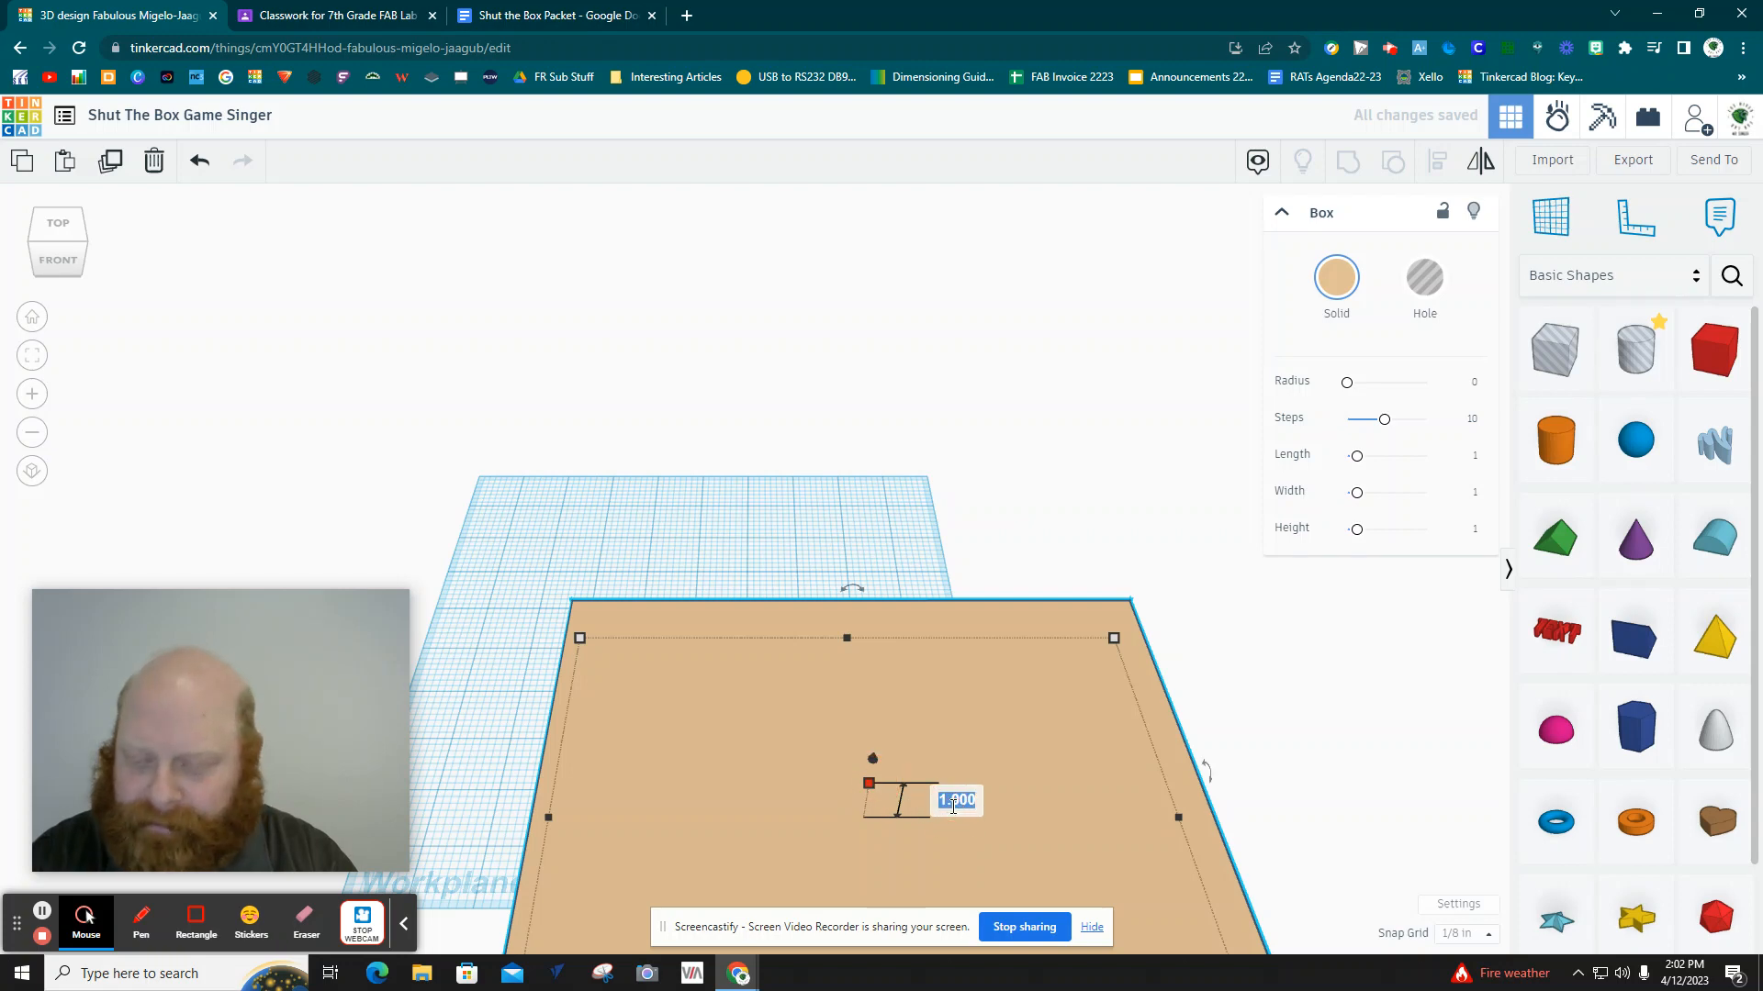
{"action": "type", "text": ".25"}
{"action": "key", "text": "Return"}
{"action": "right_click_drag", "start_coordinate": [946, 765], "coordinate": [825, 541]}
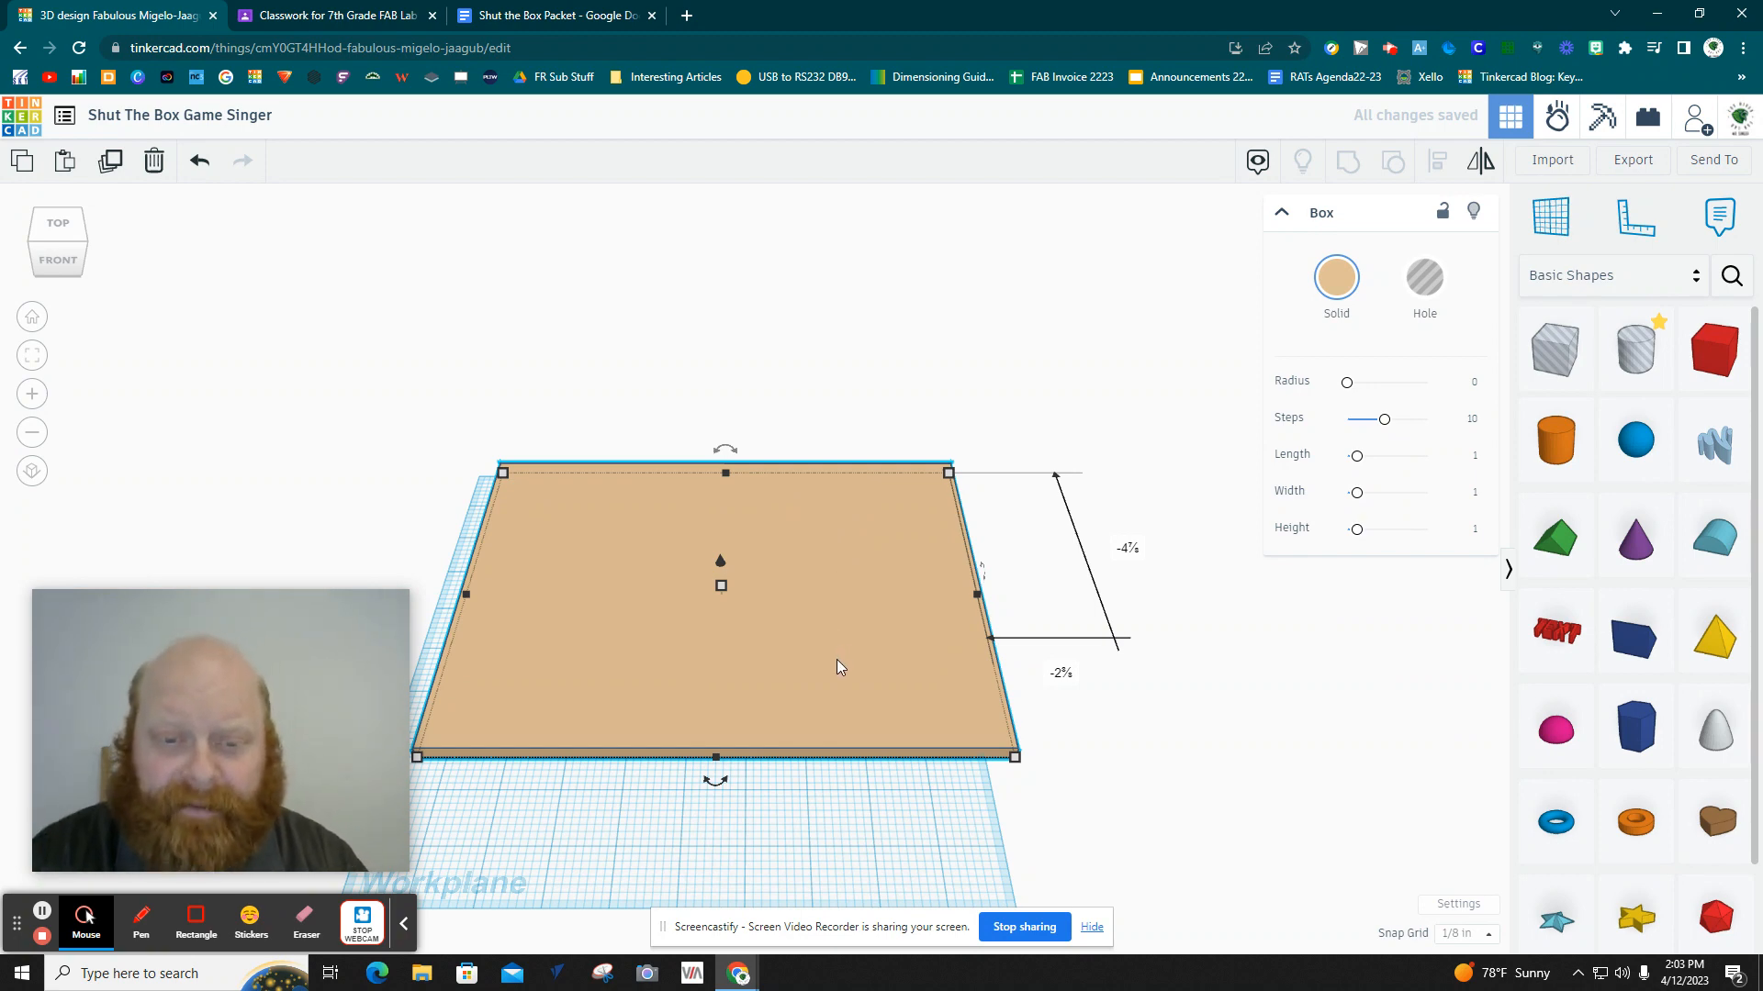
{"action": "left_click_drag", "start_coordinate": [833, 677], "coordinate": [823, 576]}
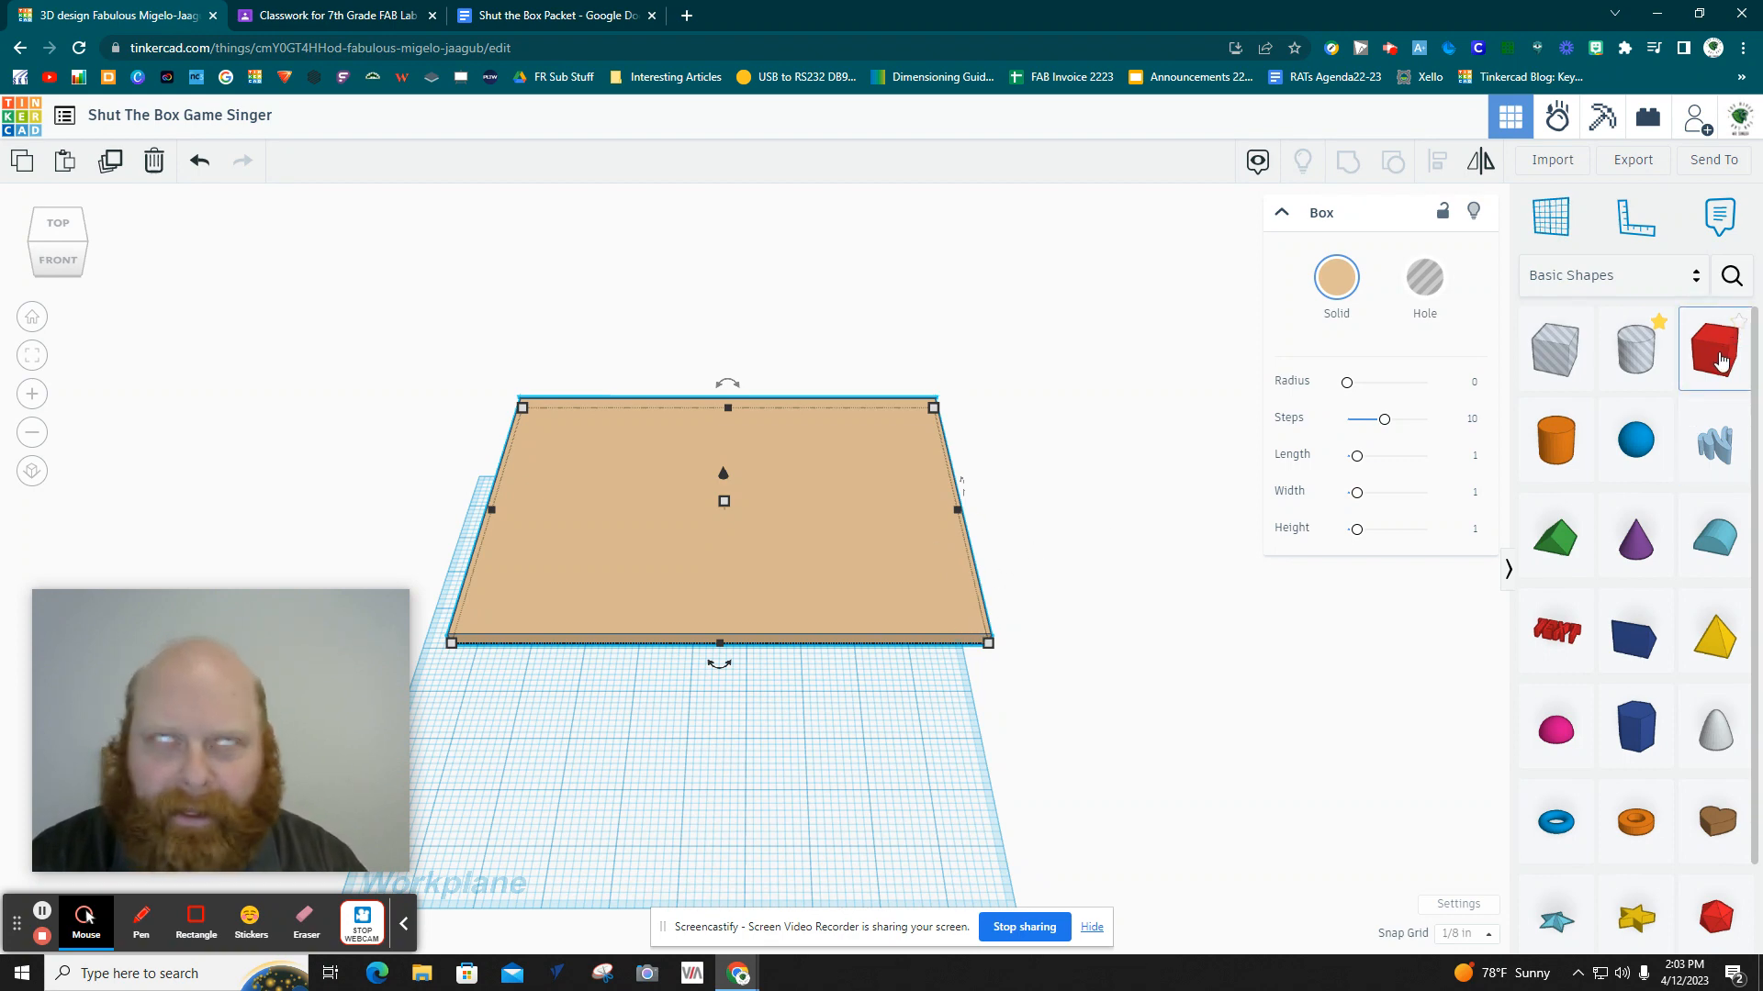
Place a red box at the base's front right corner and make it 7.5 inches long and 0.5 inches wide.
{"action": "left_click_drag", "start_coordinate": [1714, 357], "coordinate": [1021, 627]}
{"action": "mouse_move", "coordinate": [1034, 606]}
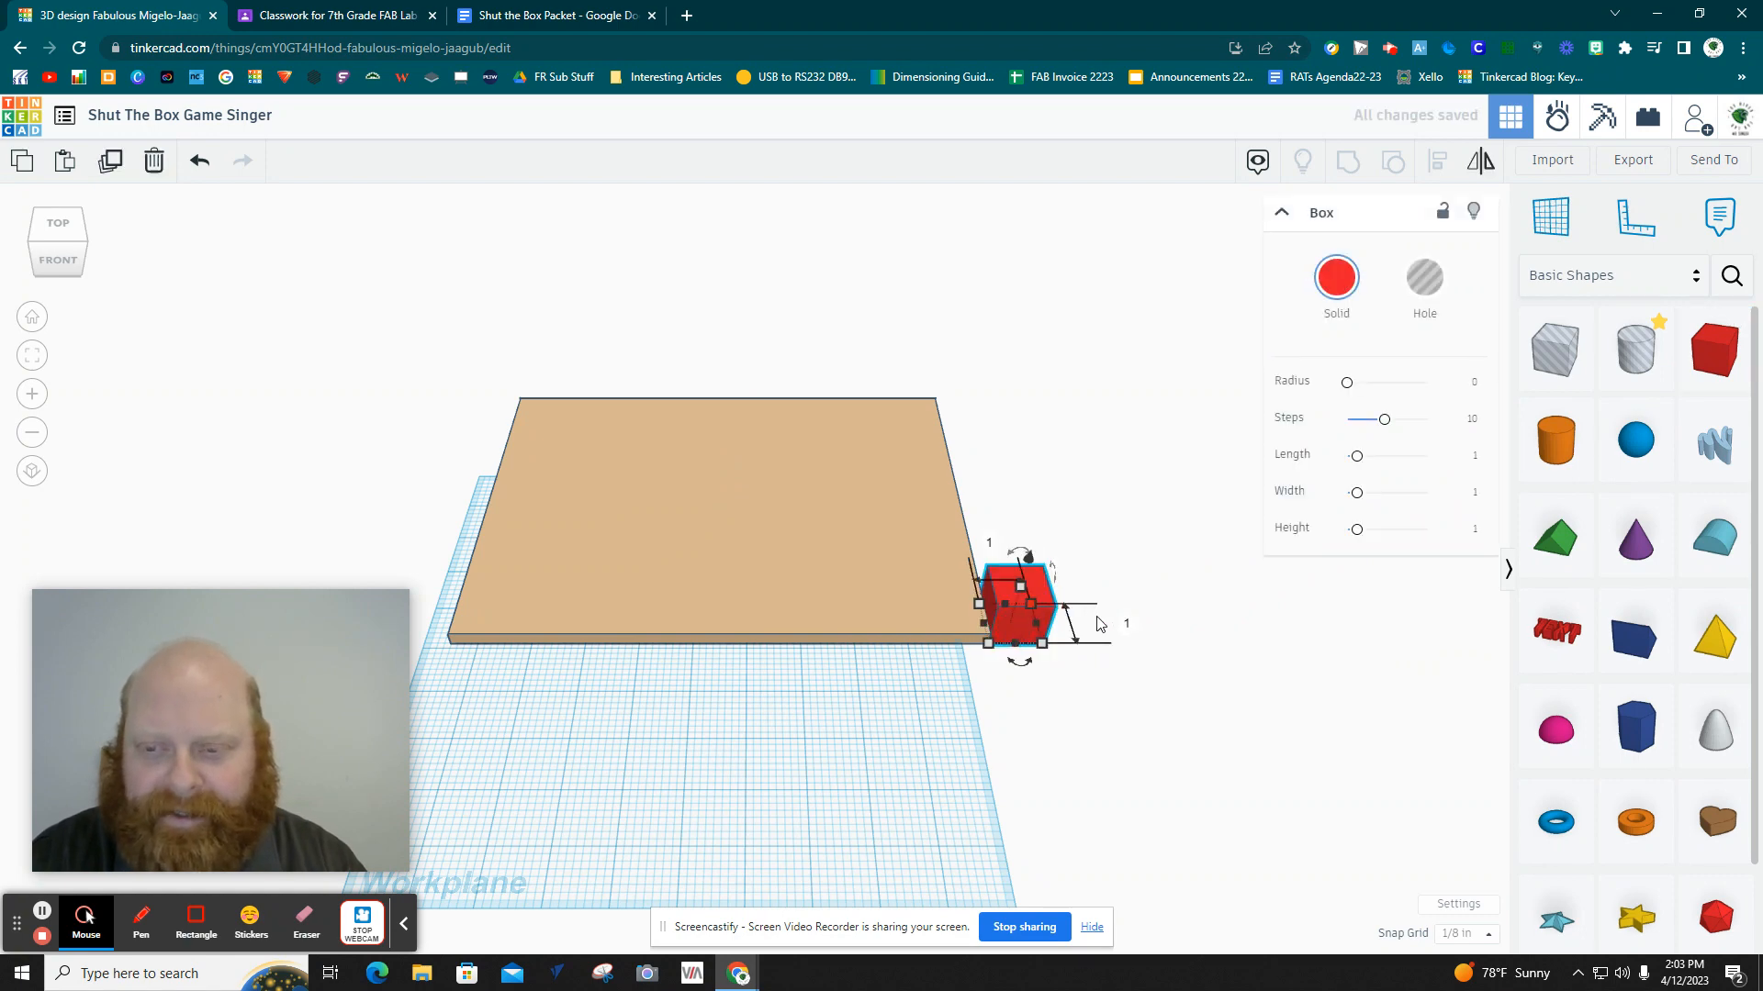
{"action": "left_click", "coordinate": [1131, 622]}
{"action": "type", "text": "7"}
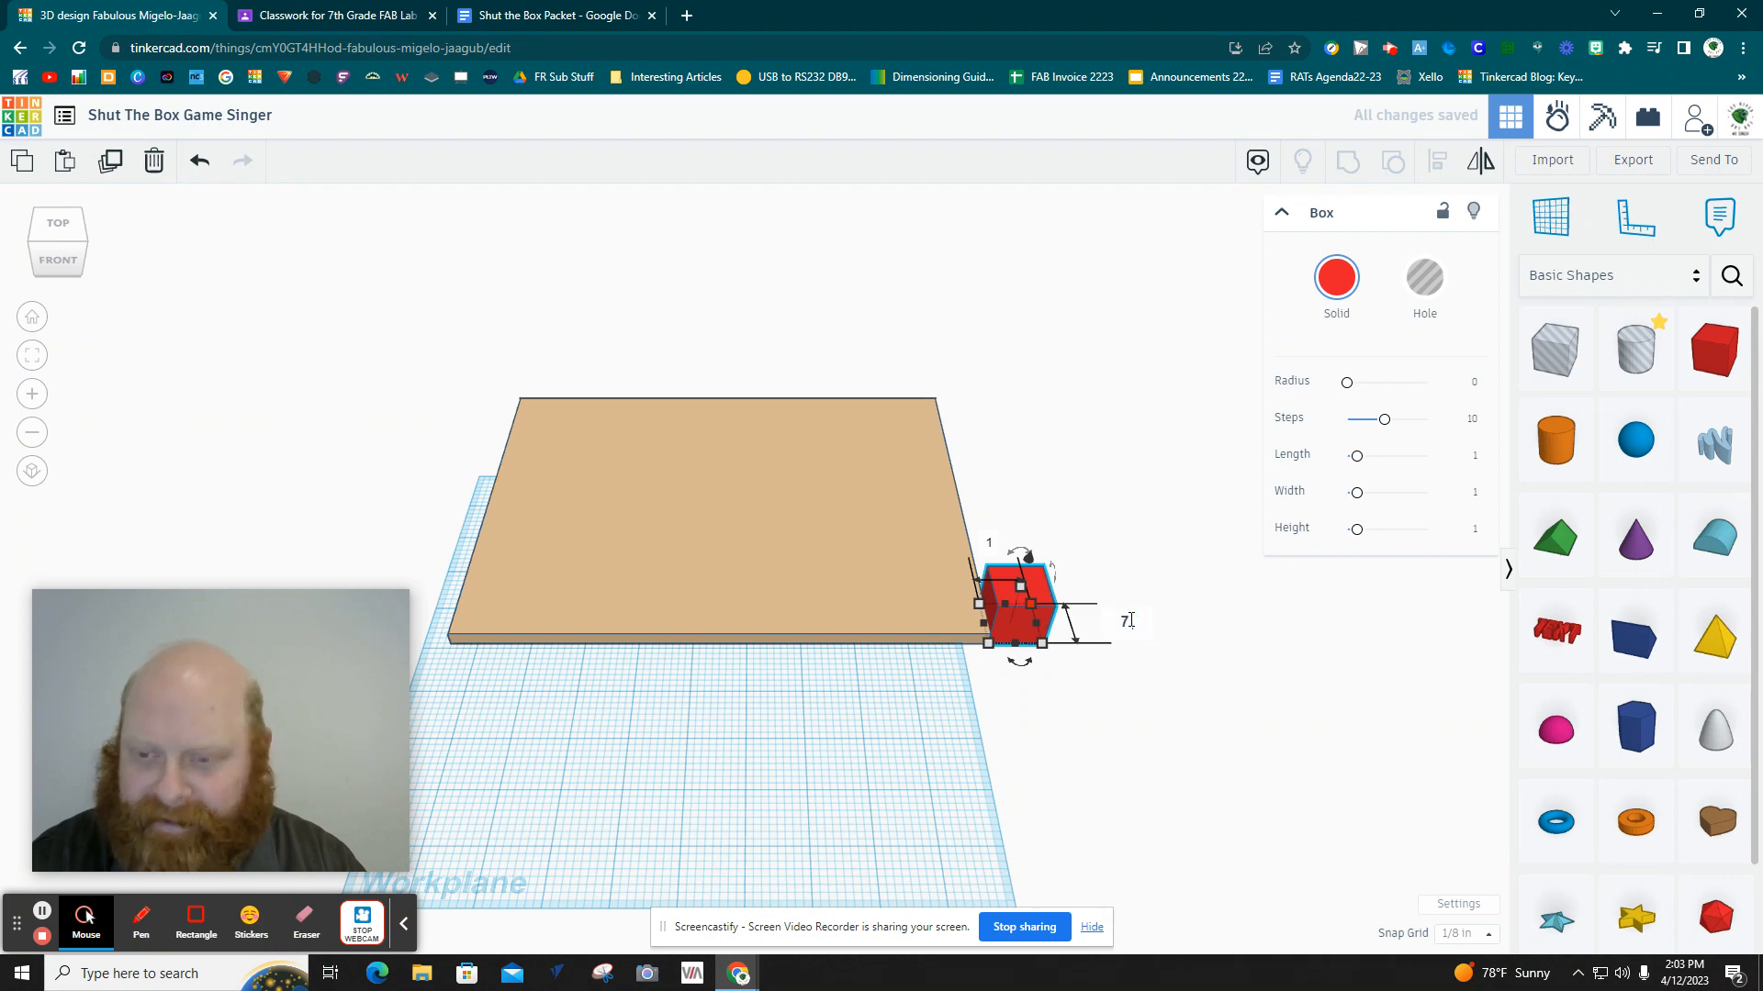
{"action": "type", "text": ".5"}
{"action": "key", "text": "Tab"}
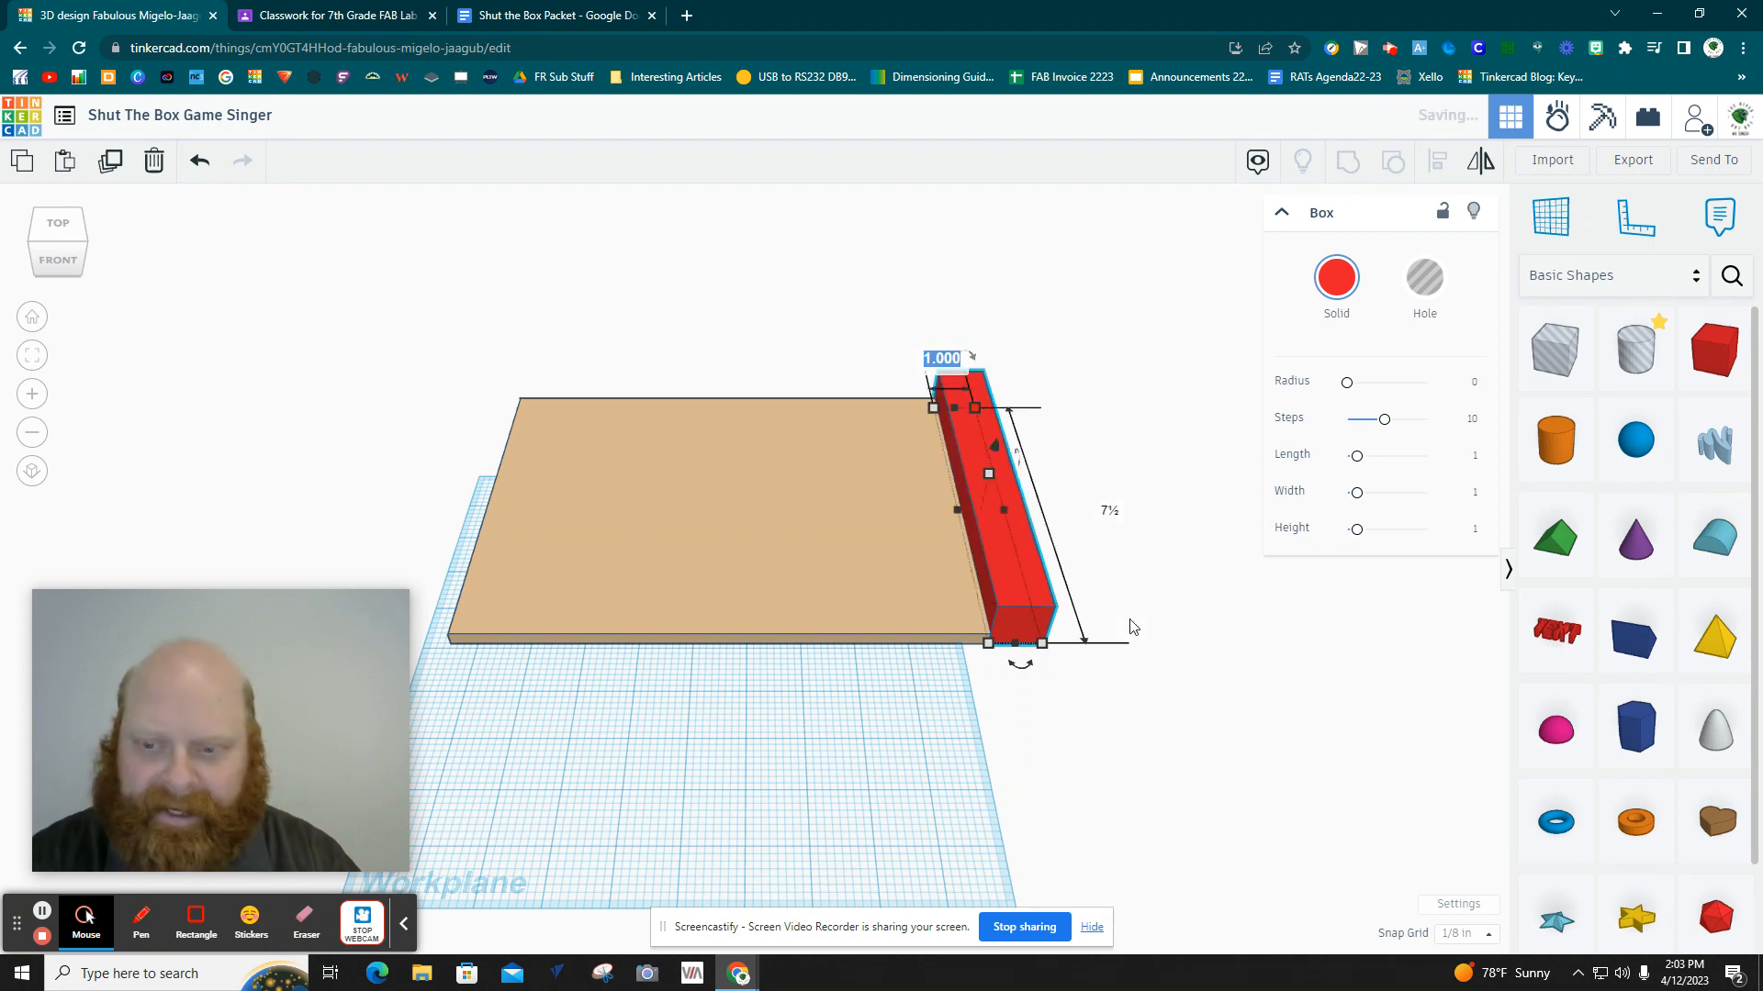
{"action": "type", "text": ".5"}
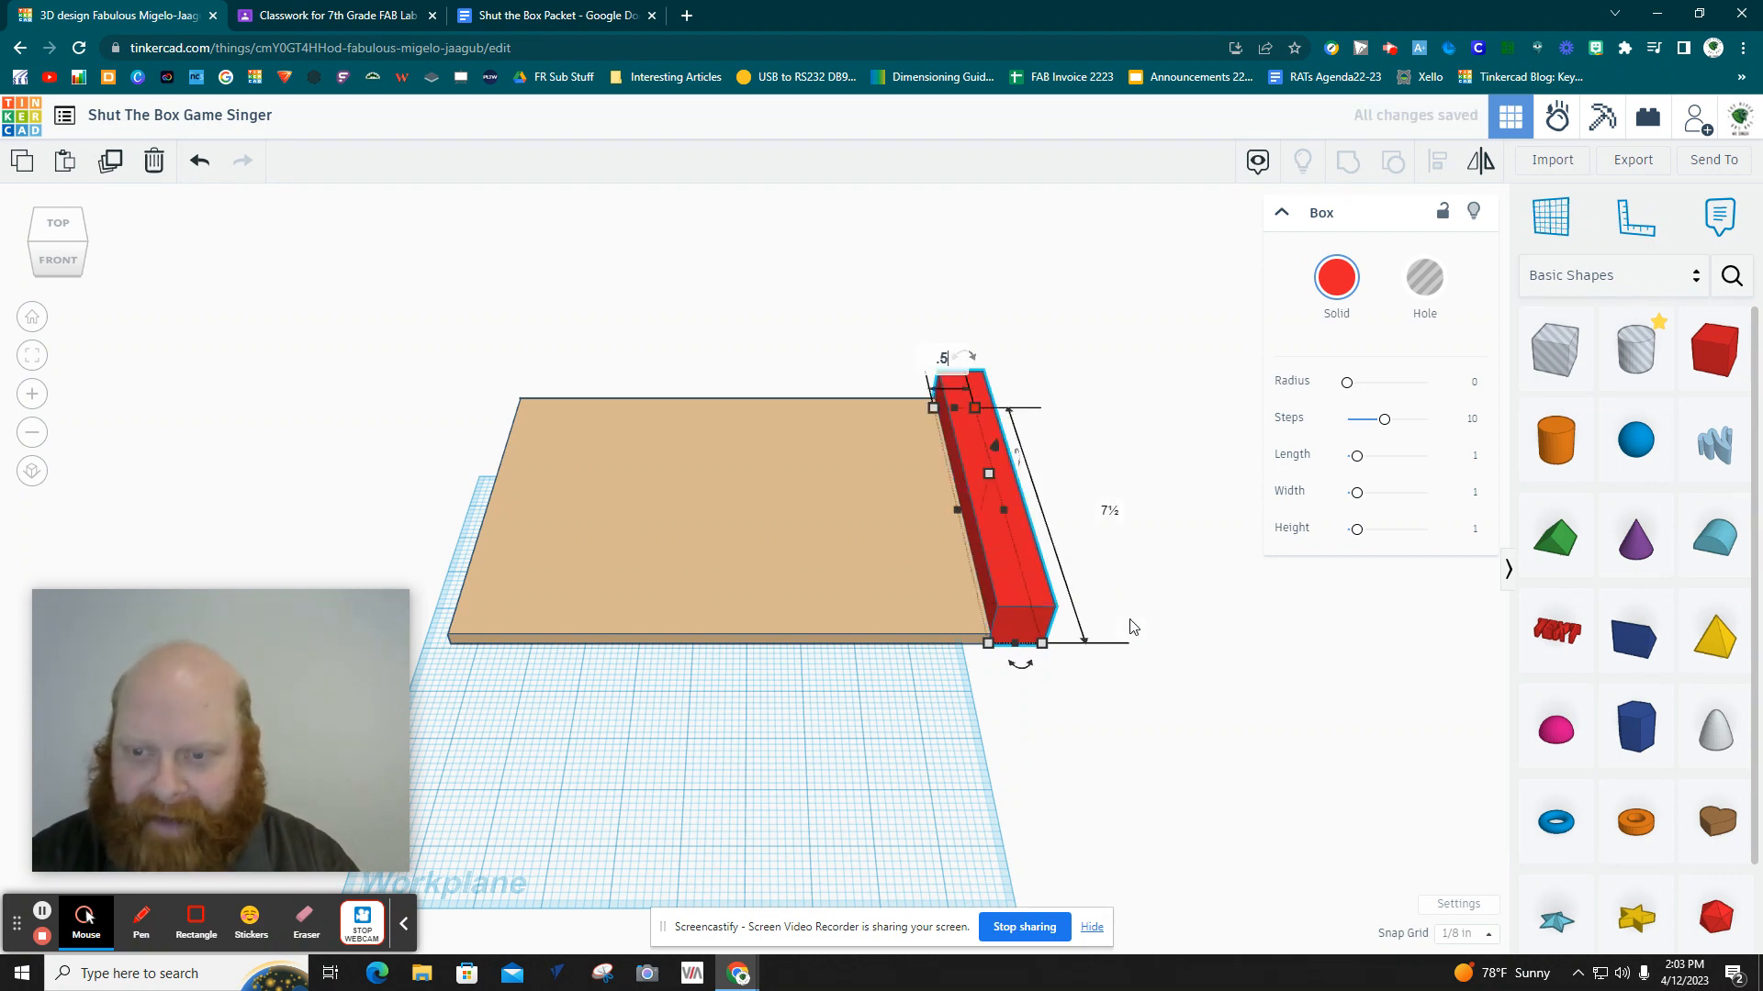
{"action": "key", "text": "Return"}
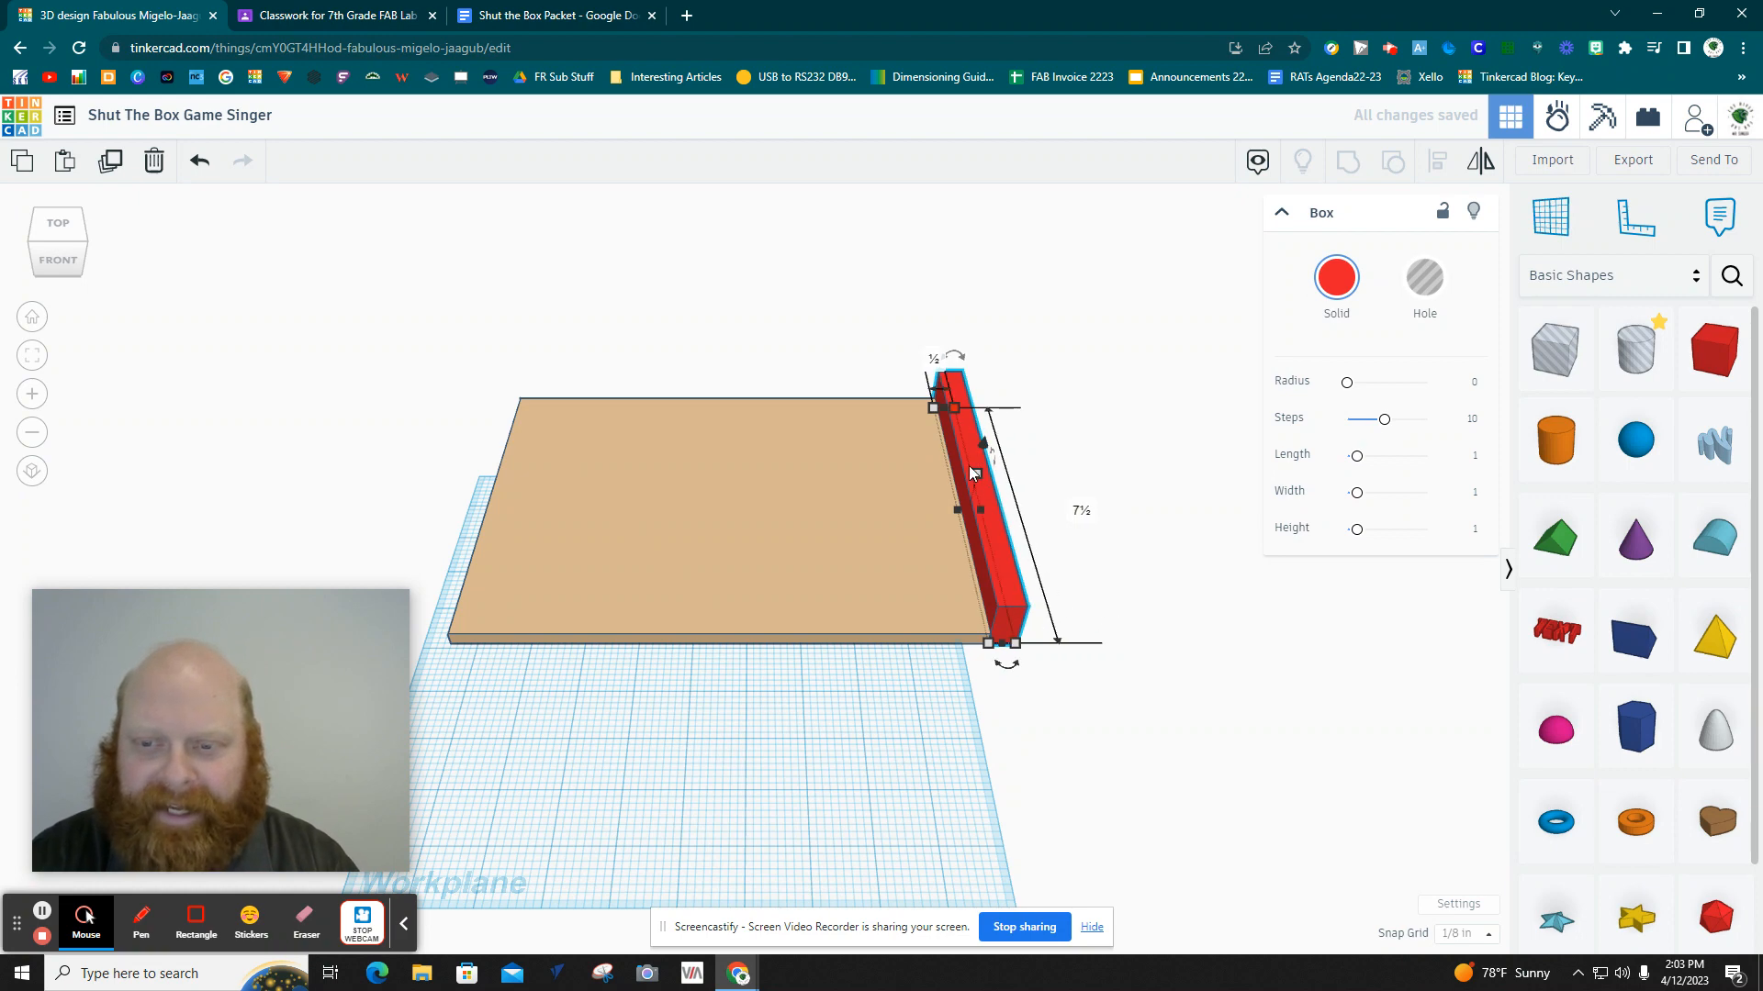
Set the height of the side wall at the base's right edge to 2.25 inches and colour the wall pink.
{"action": "left_click", "coordinate": [1062, 497]}
{"action": "type", "text": "2.25"}
{"action": "key", "text": "Return"}
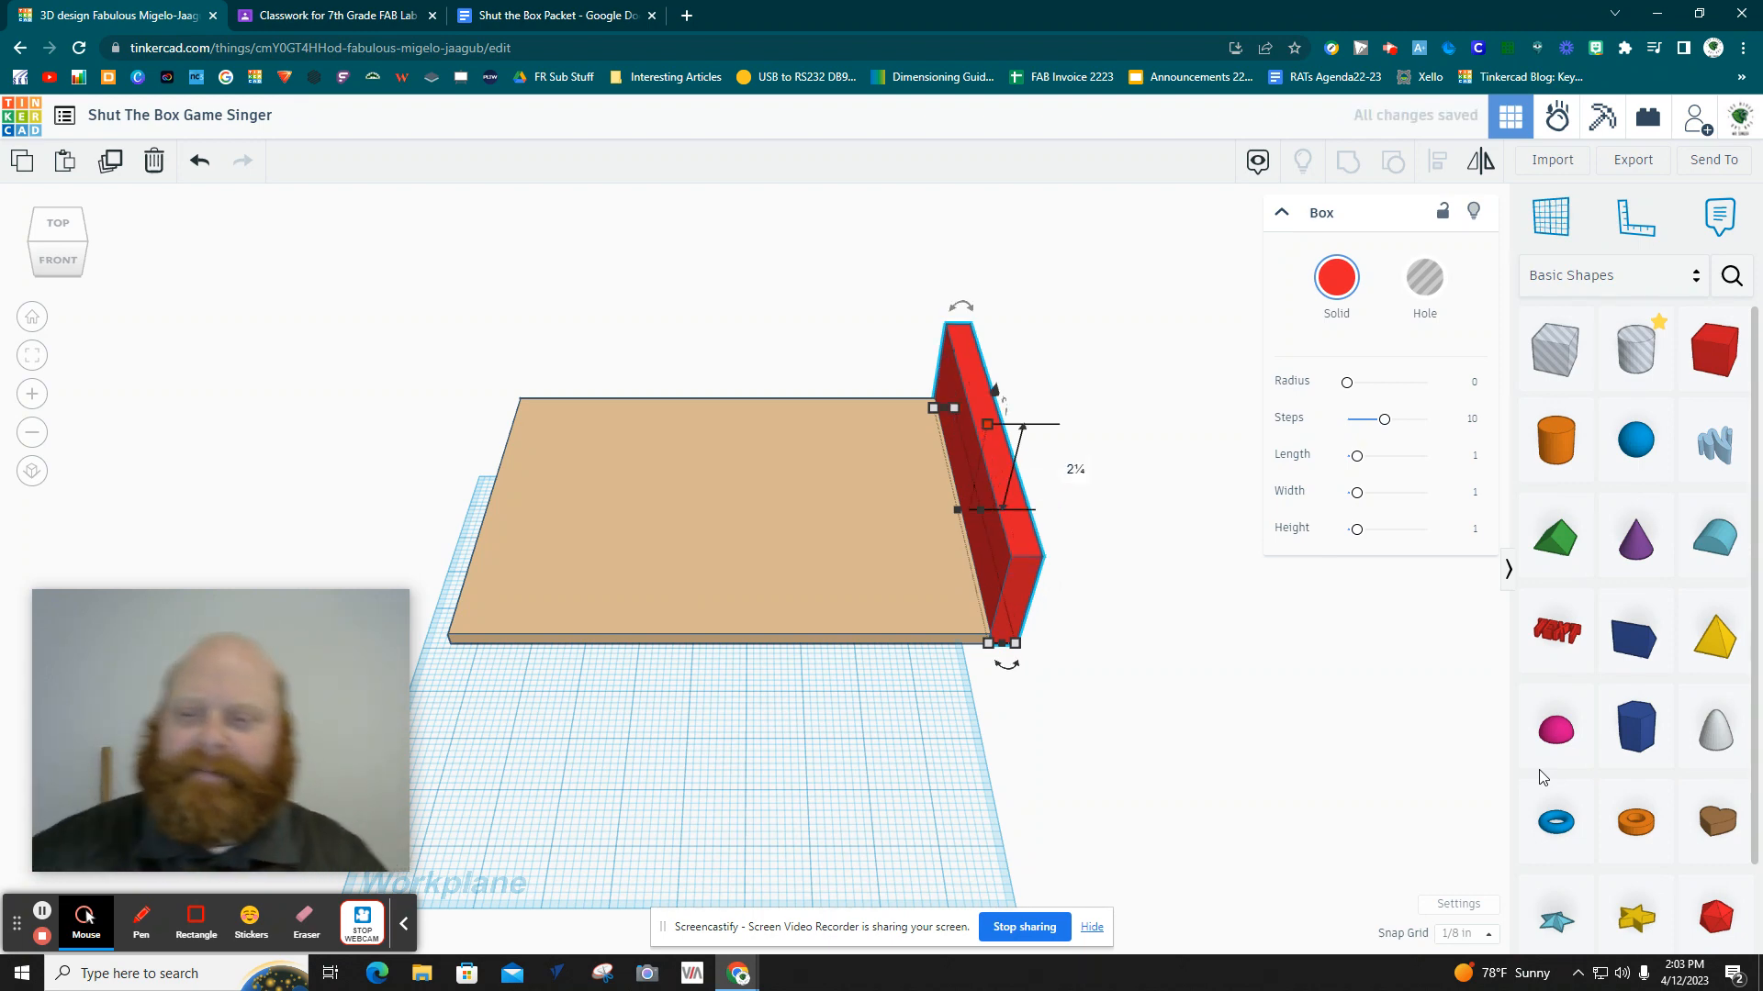
{"action": "left_click", "coordinate": [1342, 292]}
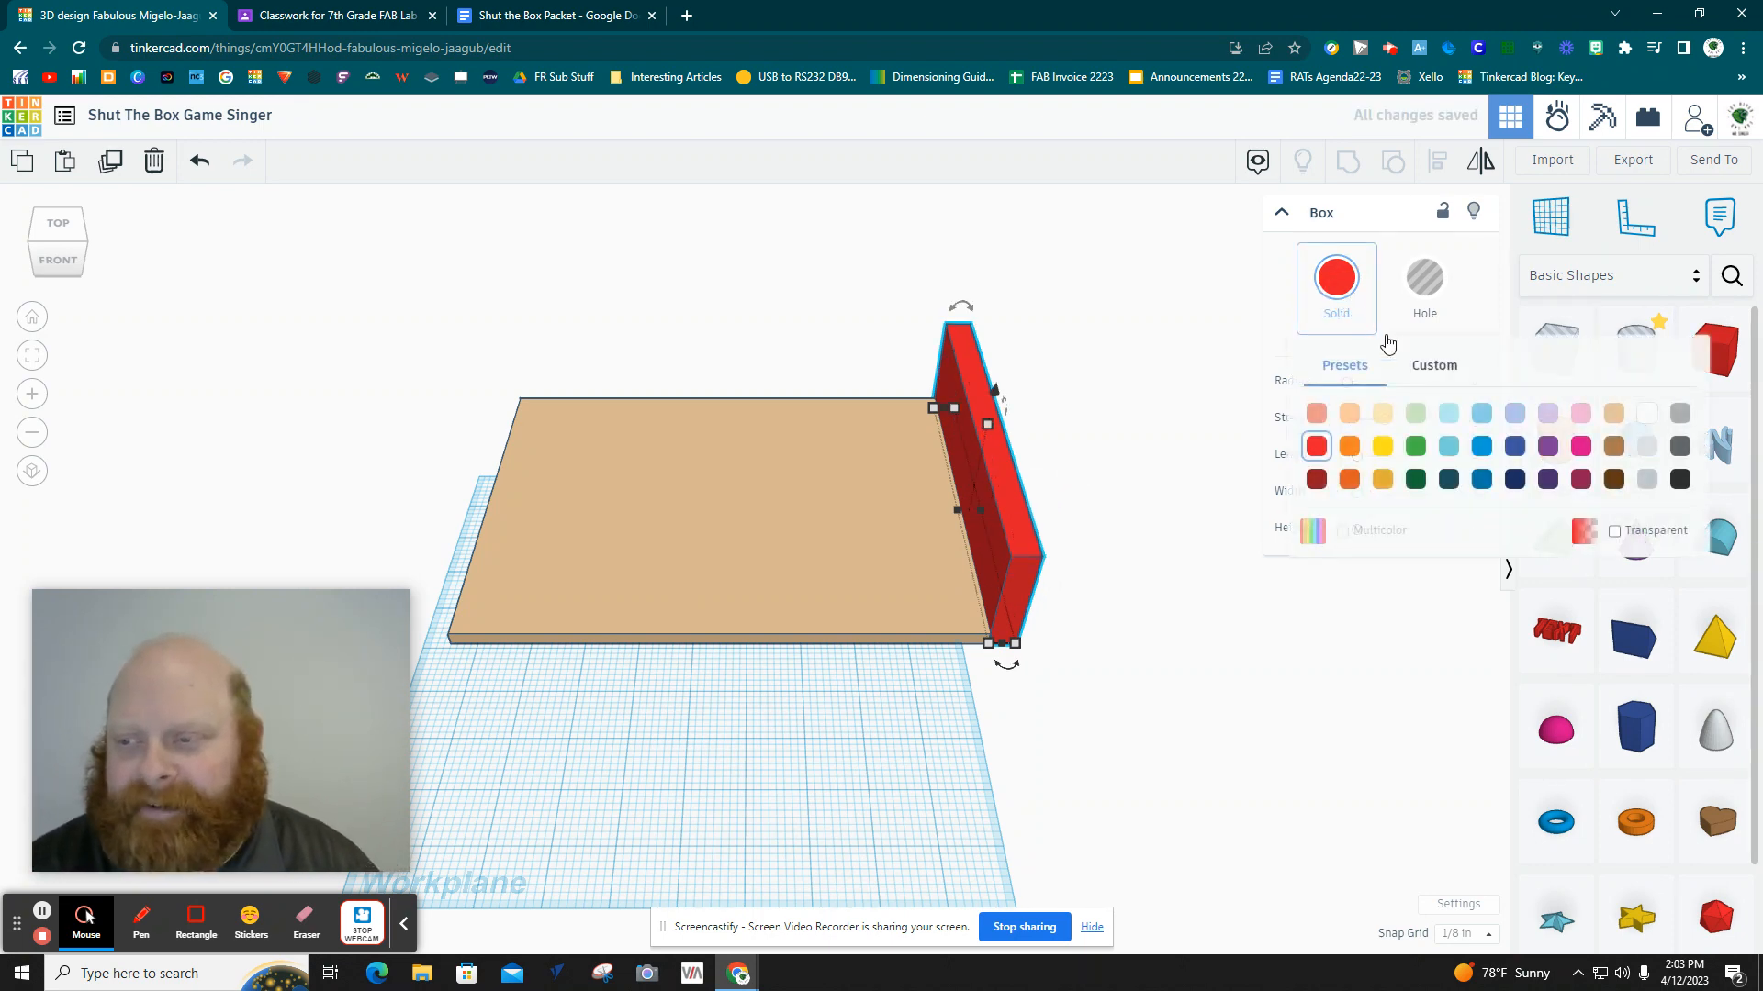
{"action": "left_click", "coordinate": [1581, 446]}
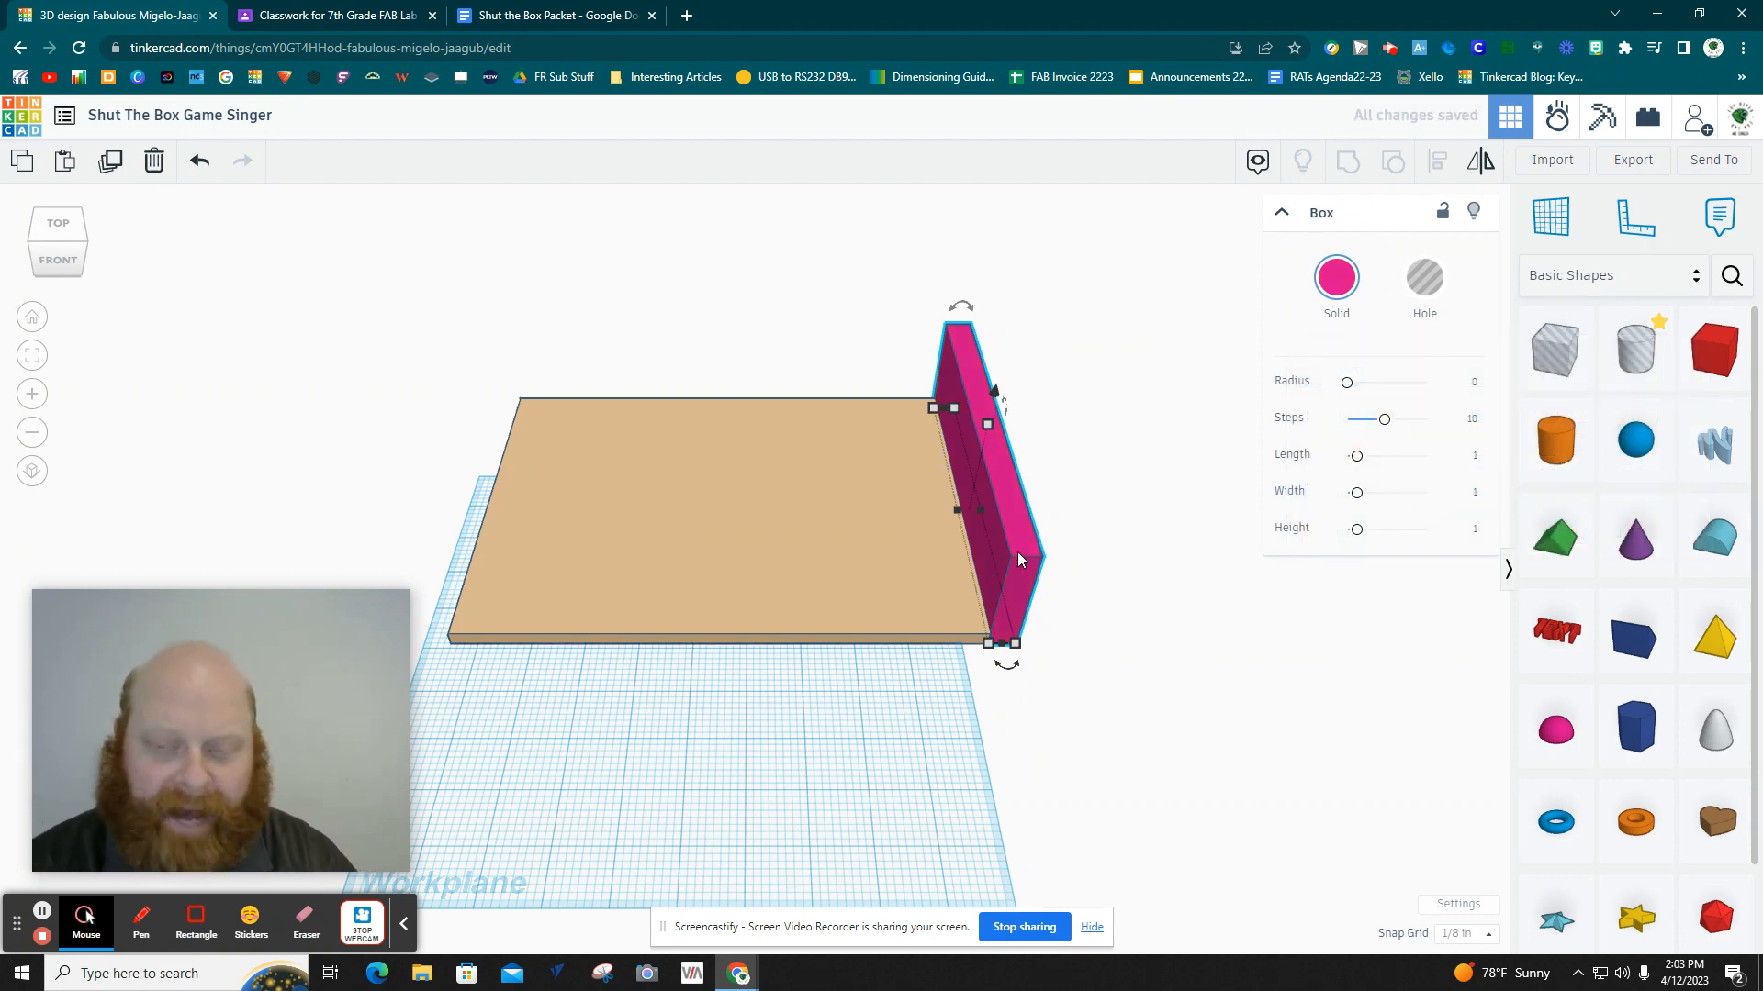
Duplicate the pink side wall and move the copy to the outside of the base's left edge.
{"action": "key", "text": "ctrl+d"}
{"action": "key", "text": "Left"}
{"action": "key", "text": "Left"}
{"action": "key", "text": "Left"}
{"action": "key", "text": "Left"}
{"action": "key", "text": "Left"}
{"action": "key", "text": "Left"}
{"action": "key", "text": "Left"}
{"action": "key", "text": "Left"}
{"action": "key", "text": "Left"}
{"action": "key", "text": "Left"}
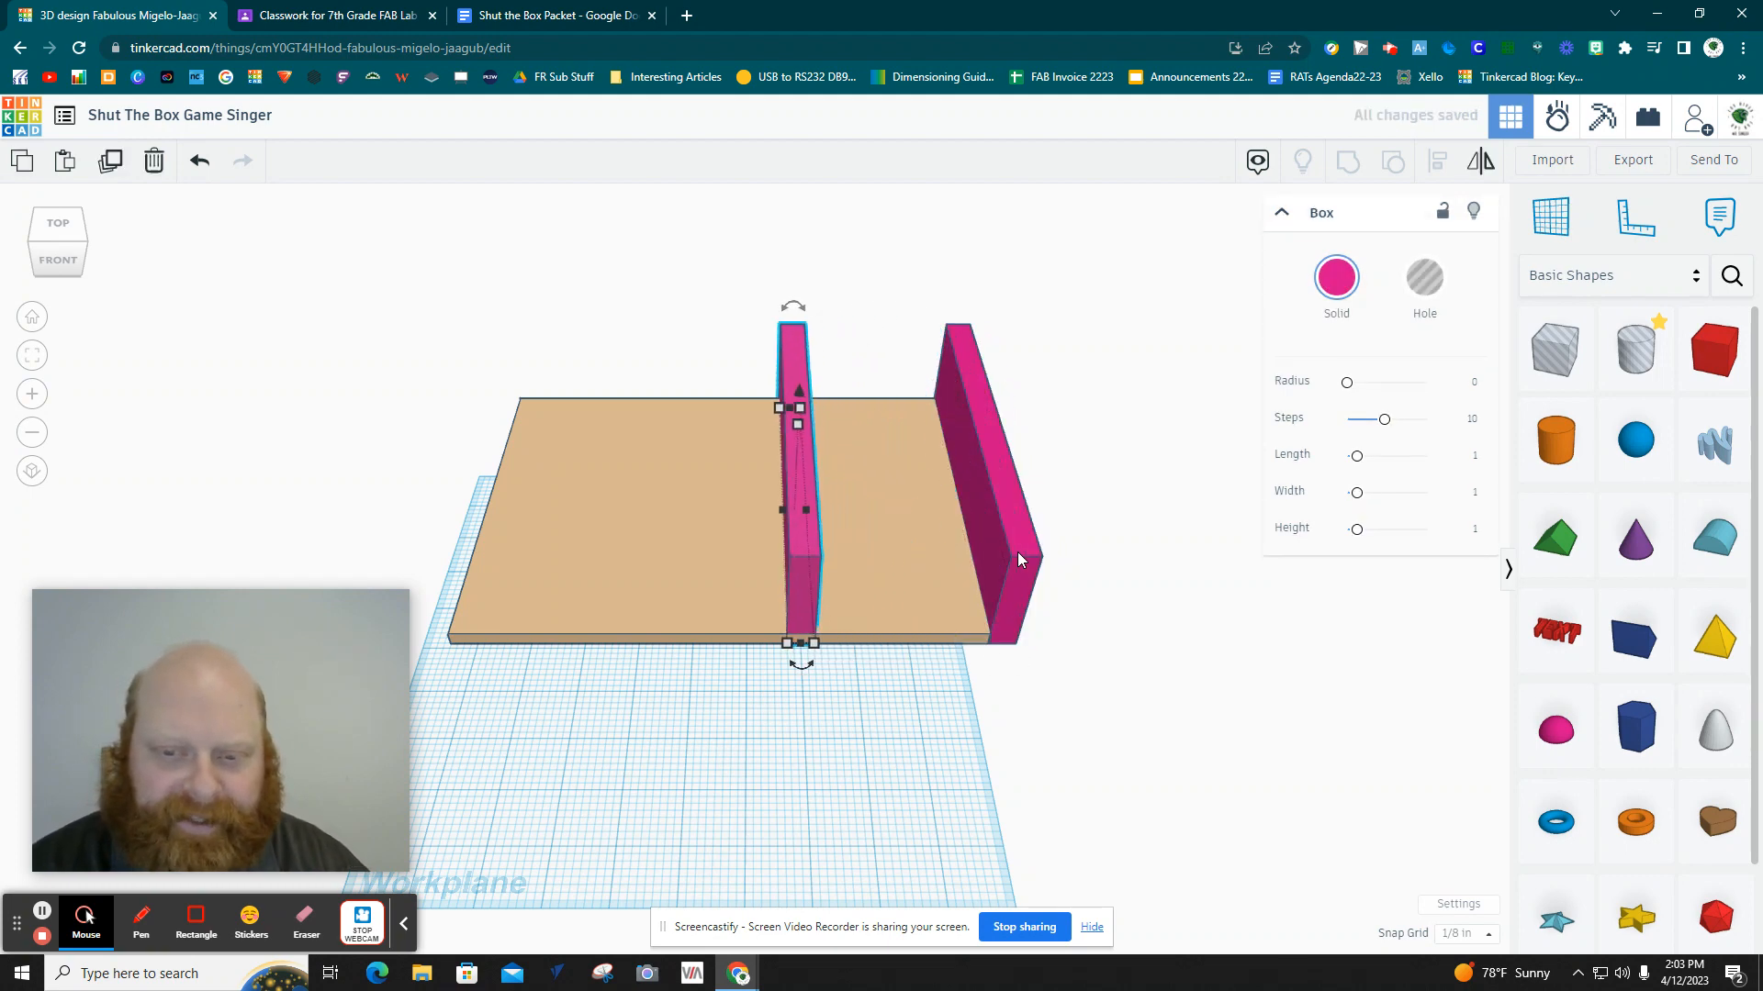
{"action": "key", "text": "Left"}
{"action": "key", "text": "Left"}
{"action": "key", "text": "Left"}
{"action": "key", "text": "Left"}
{"action": "key", "text": "Left"}
{"action": "key", "text": "Left"}
{"action": "key", "text": "Left"}
{"action": "key", "text": "Left"}
{"action": "key", "text": "Left"}
{"action": "key", "text": "Left"}
{"action": "key", "text": "Left"}
{"action": "key", "text": "Left"}
{"action": "key", "text": "Left"}
{"action": "key", "text": "Left"}
{"action": "key", "text": "Left"}
{"action": "key", "text": "Left"}
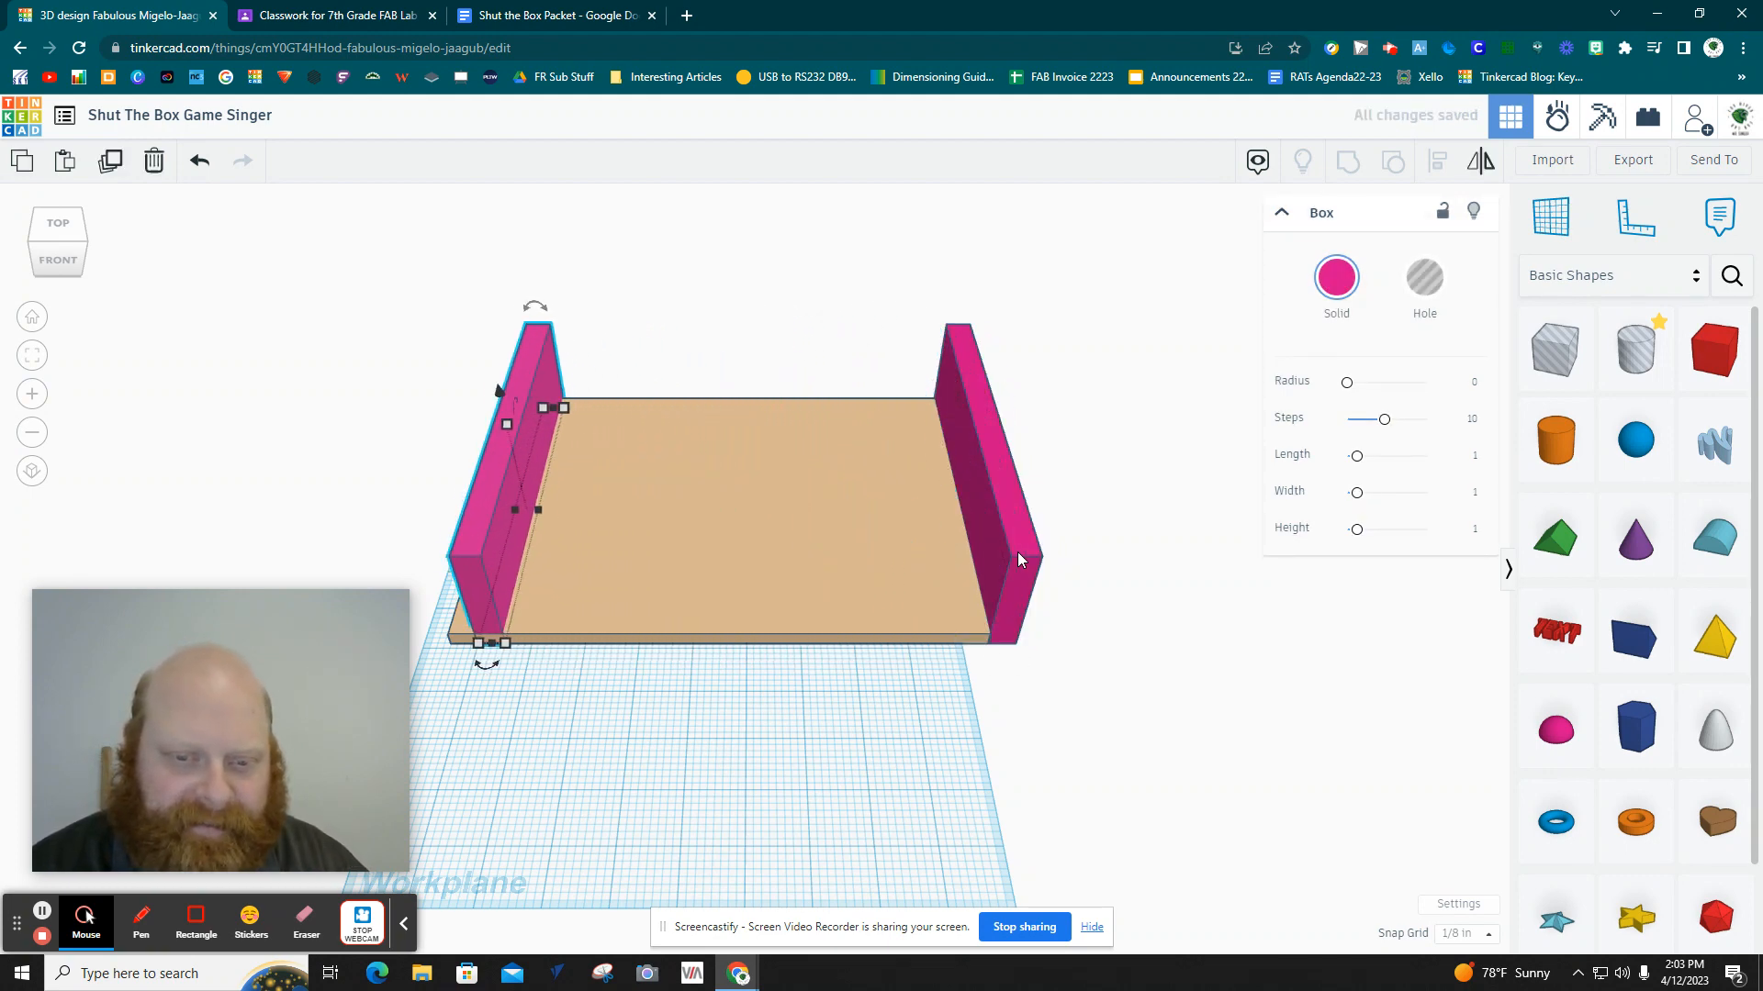
{"action": "key", "text": "Left"}
{"action": "key", "text": "Left"}
{"action": "key", "text": "Left"}
{"action": "key", "text": "Left"}
{"action": "key", "text": "Left"}
{"action": "key", "text": "Left"}
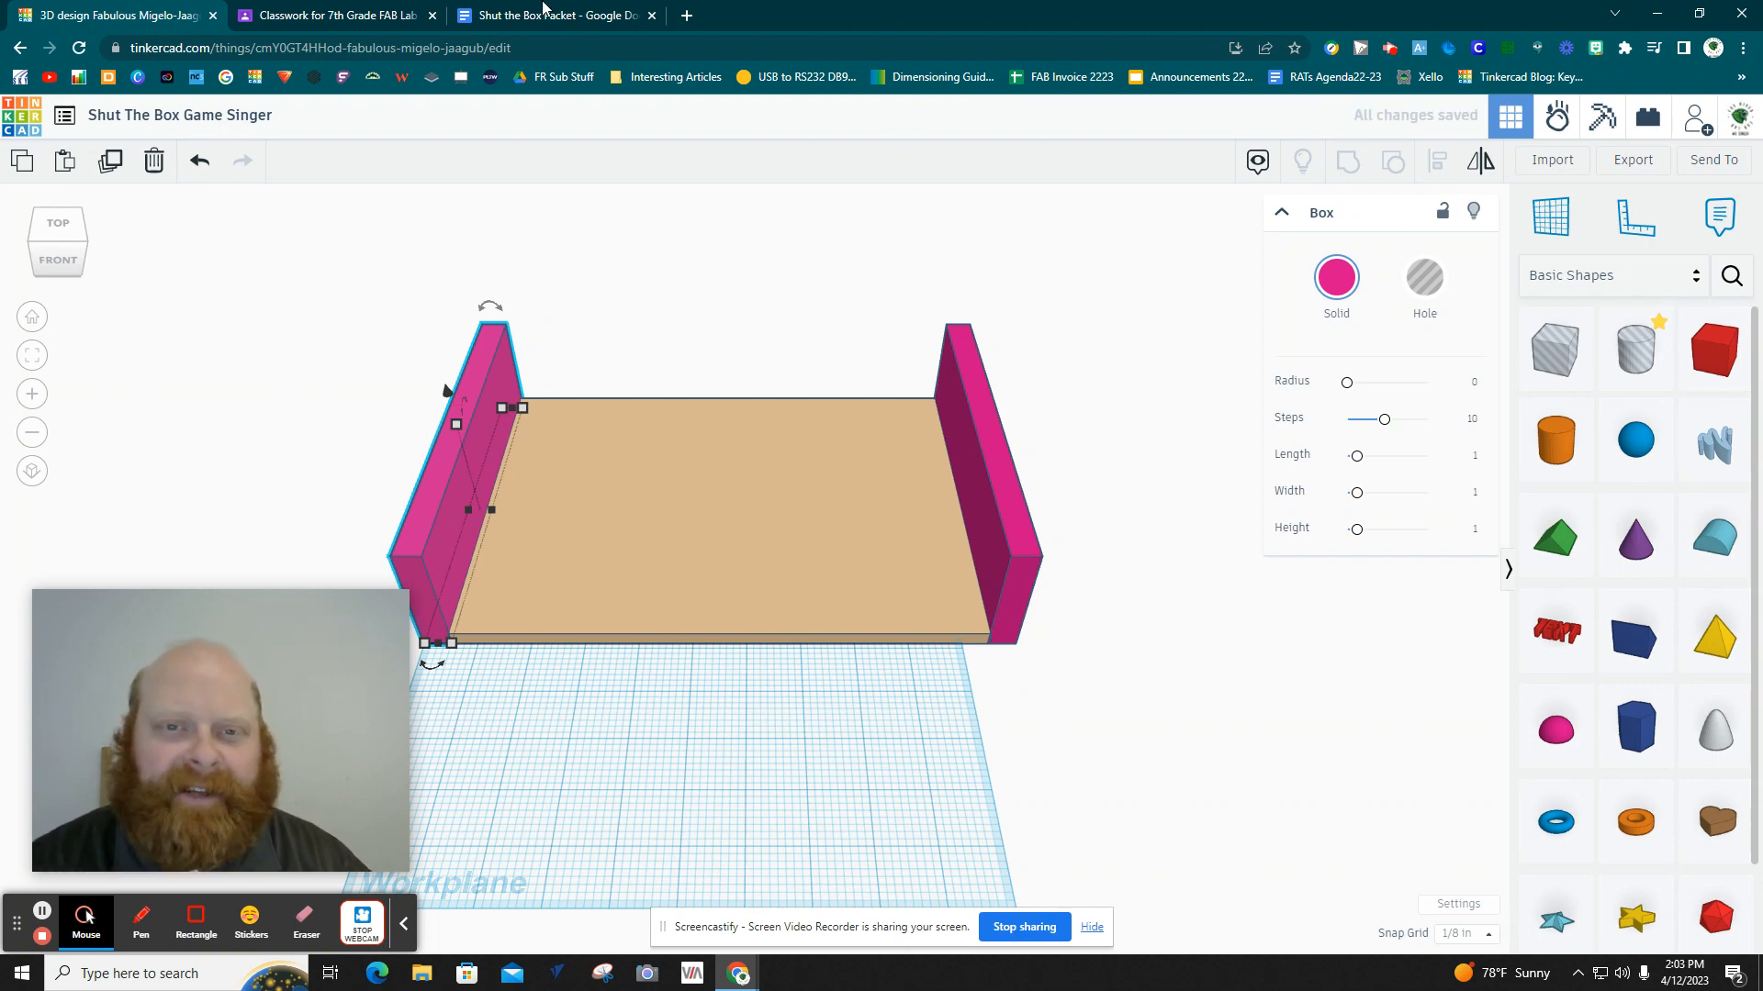
Check the packet's wood sizes, then place a box at the base's front left corner, 8.5 inches long and 0.5 inches wide.
{"action": "left_click", "coordinate": [510, 21]}
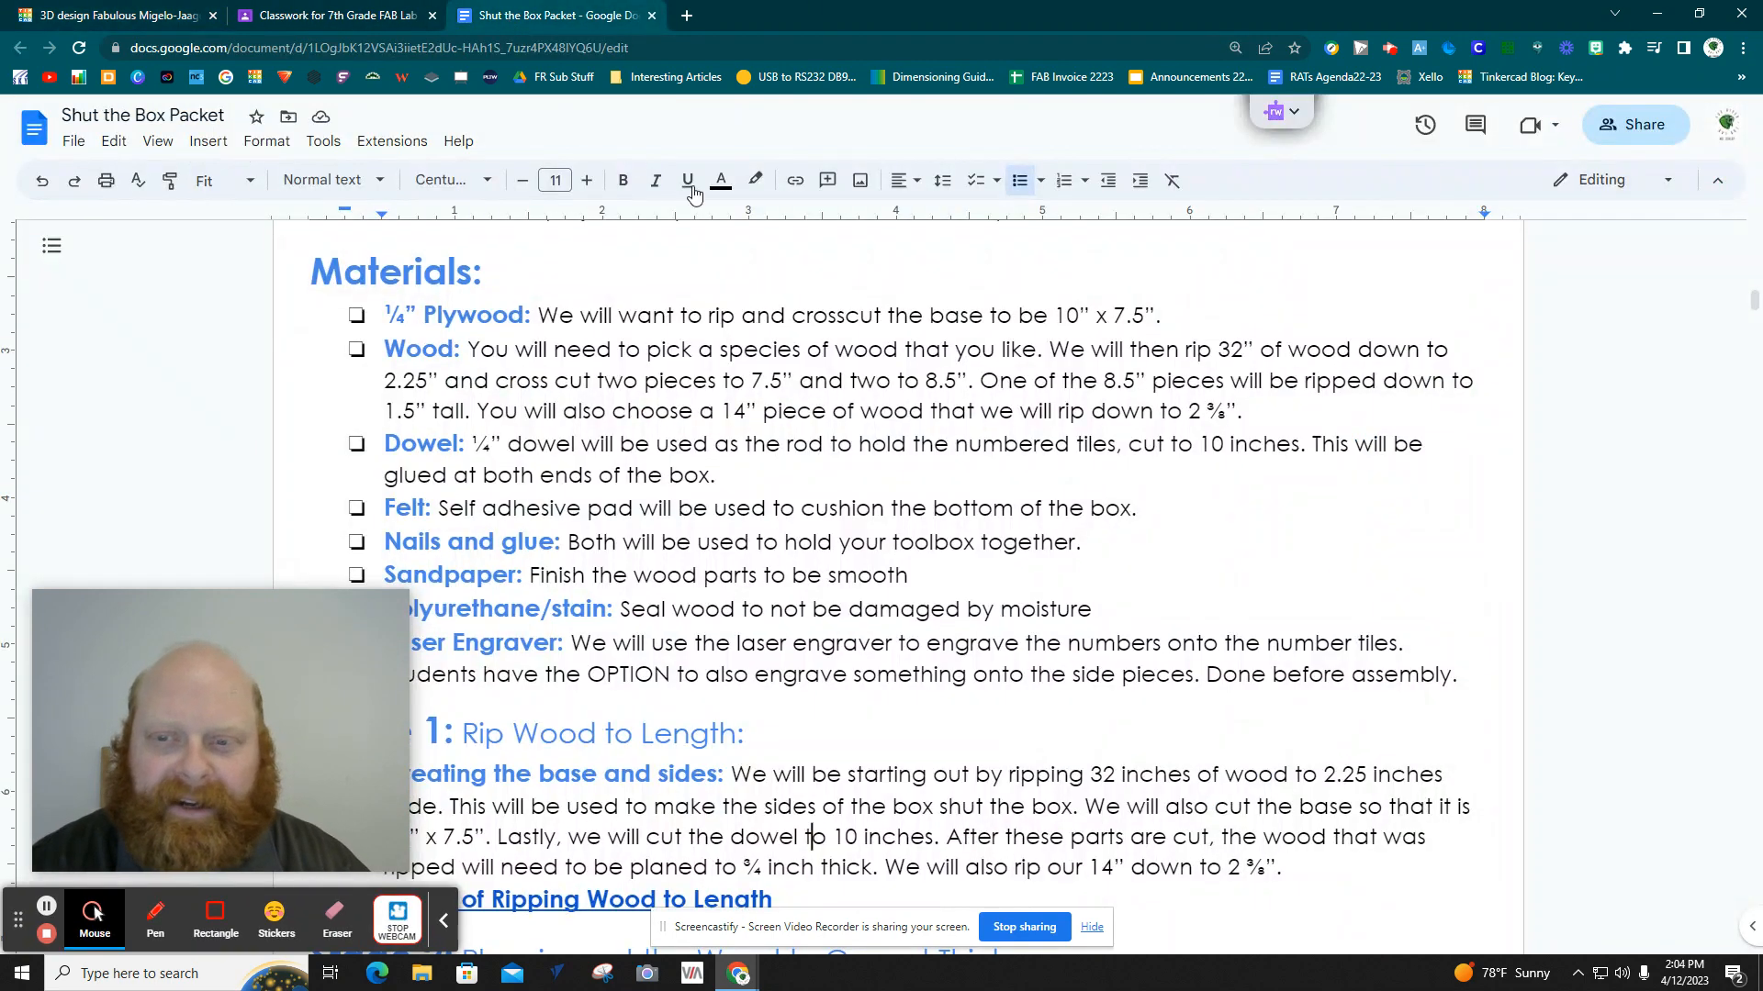
{"action": "left_click", "coordinate": [175, 13]}
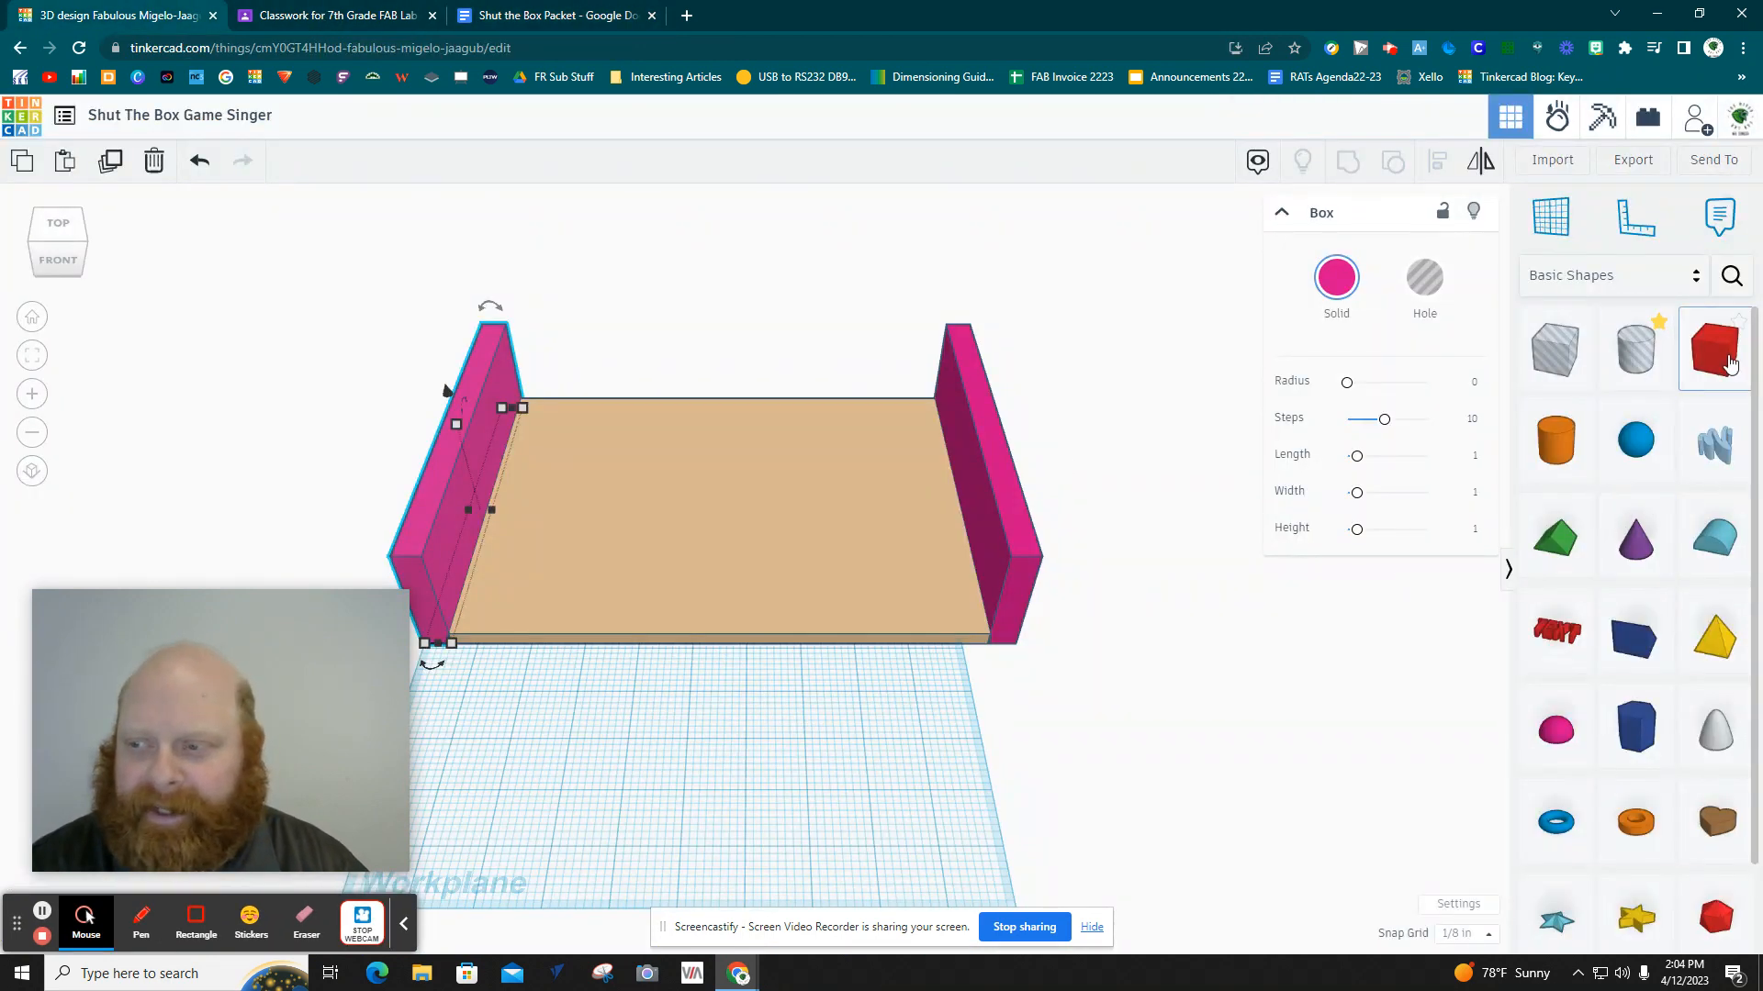
{"action": "left_click_drag", "start_coordinate": [1714, 350], "coordinate": [481, 658]}
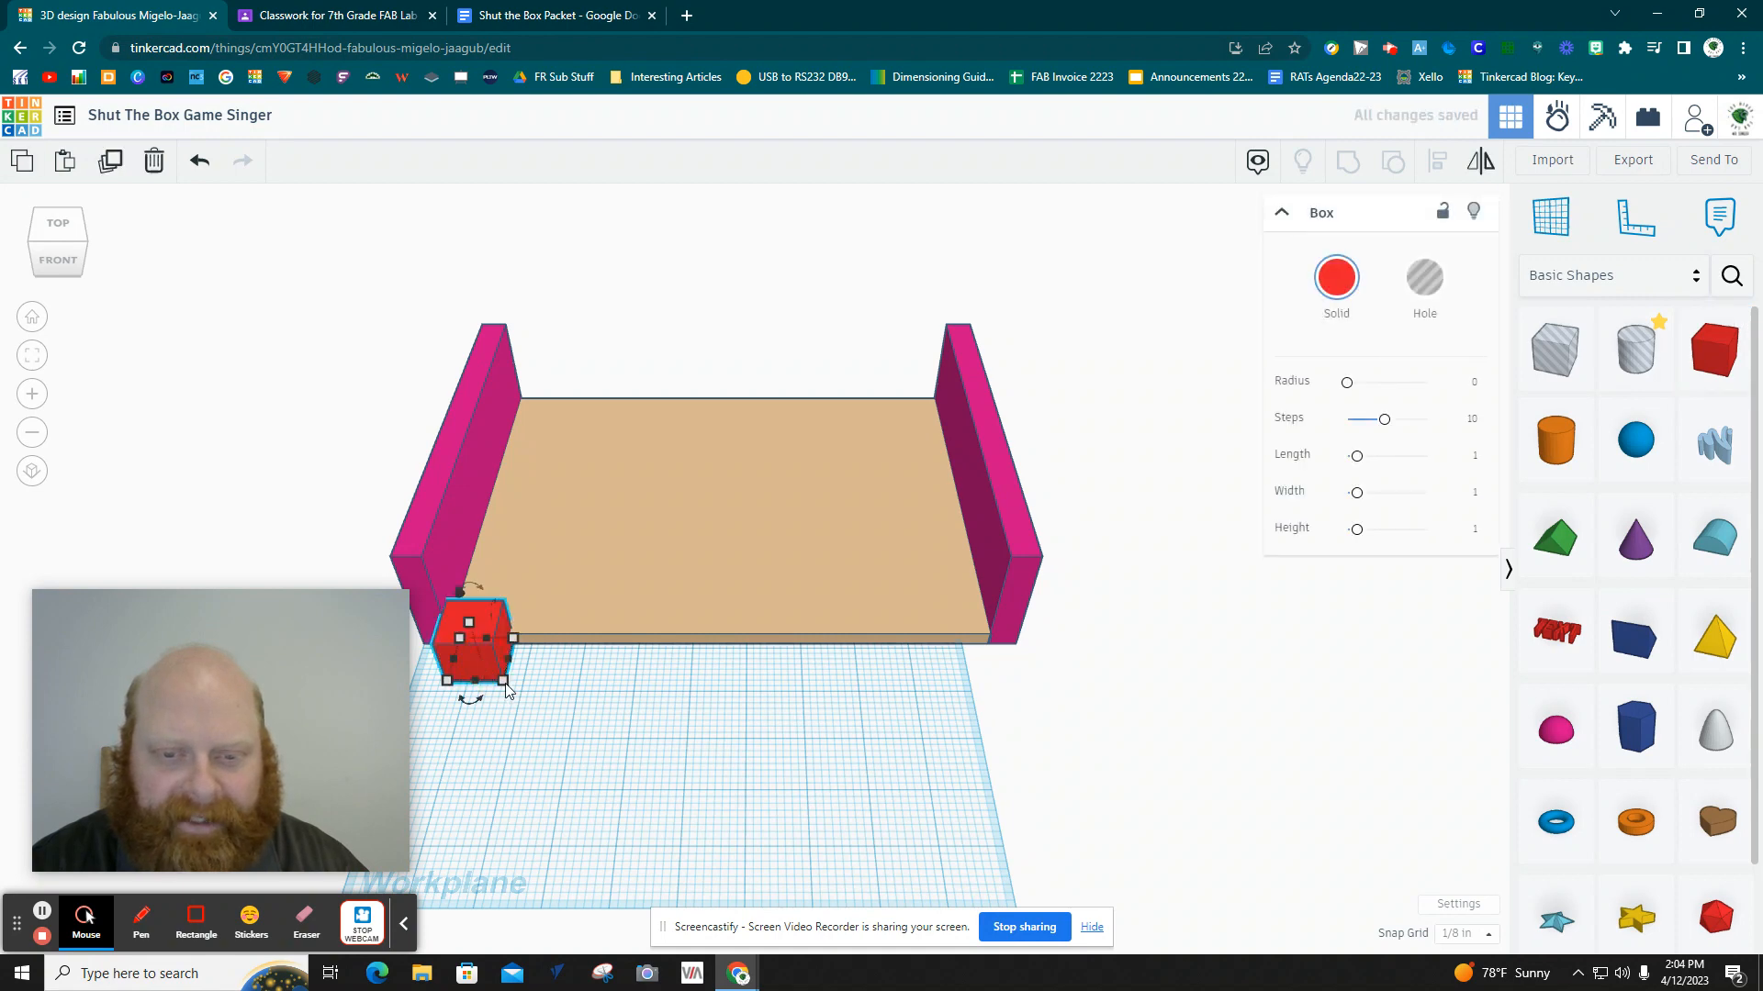
{"action": "left_click", "coordinate": [456, 755]}
{"action": "type", "text": "8.5"}
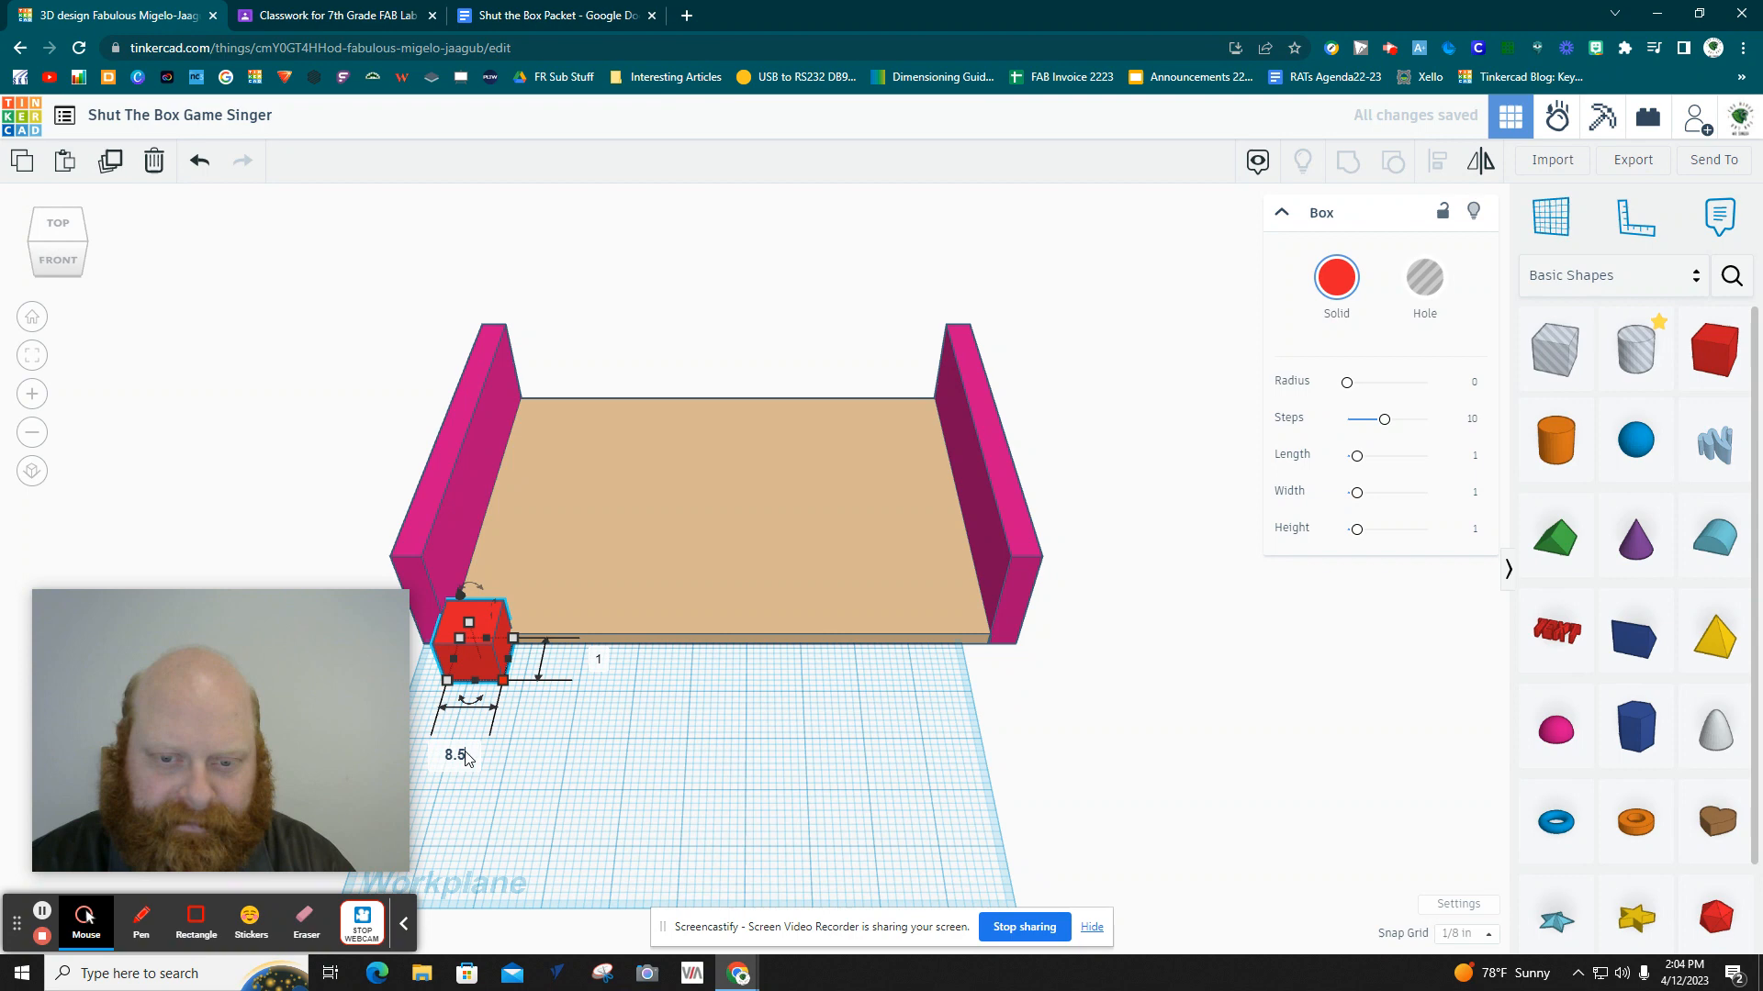
{"action": "key", "text": "Tab"}
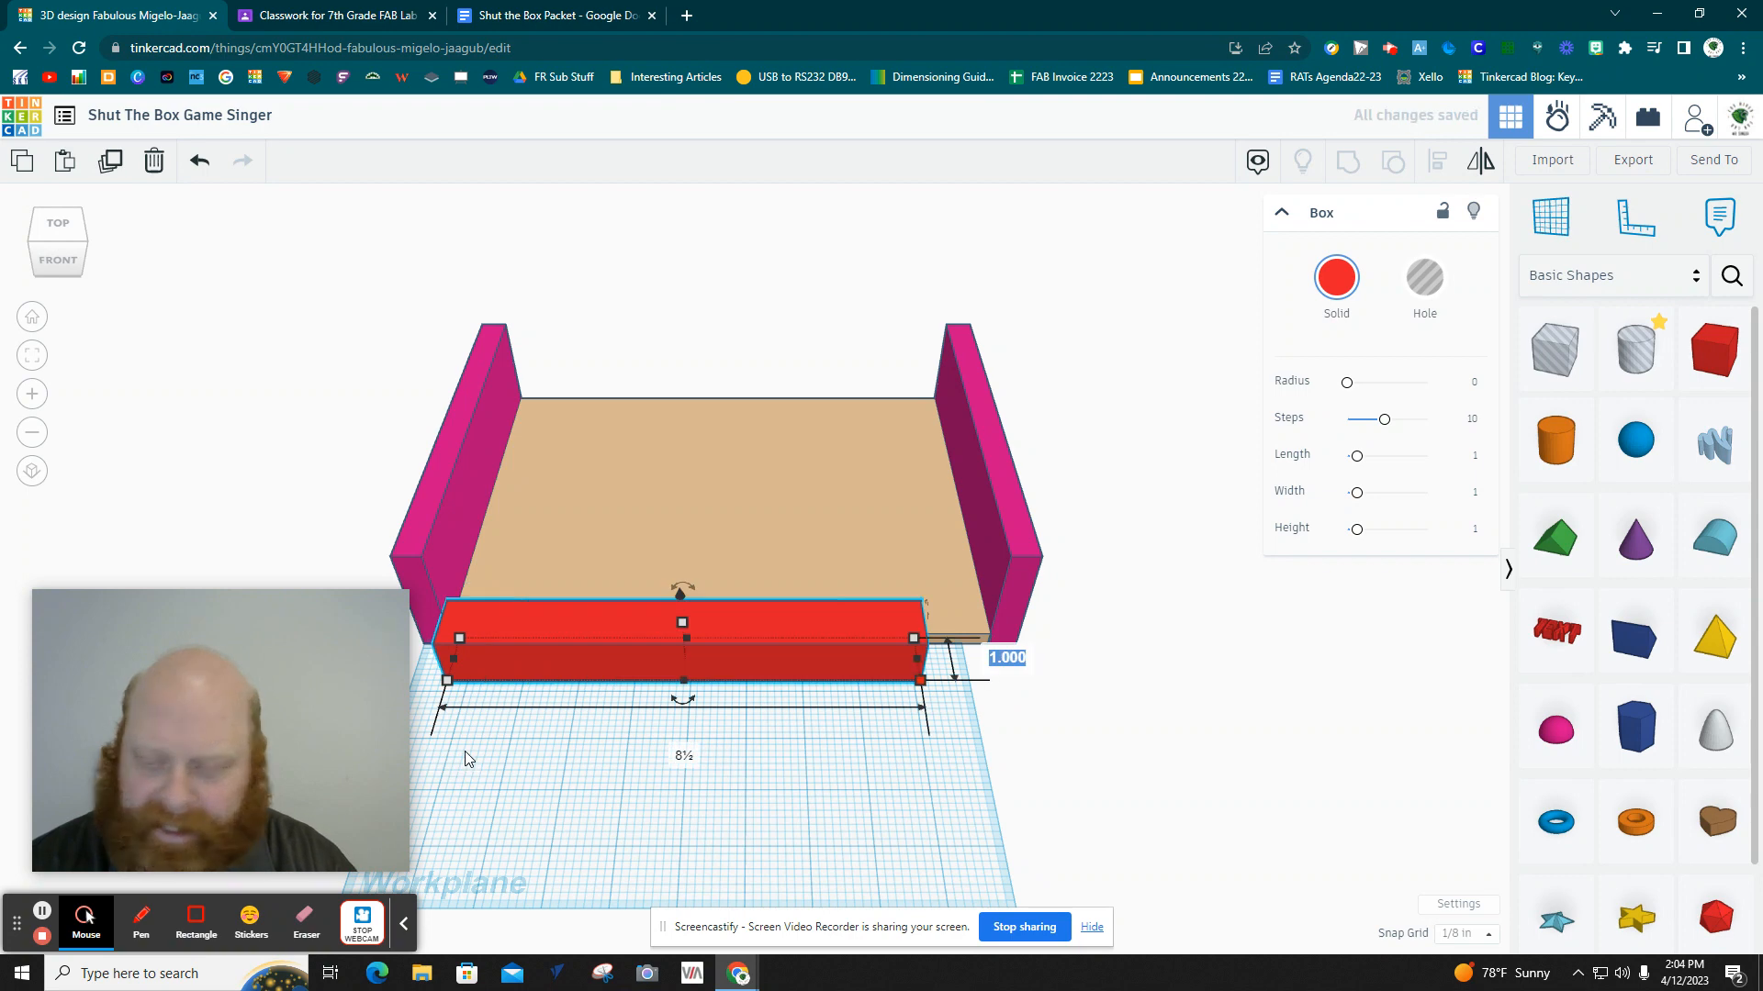
{"action": "type", "text": ".5"}
{"action": "key", "text": "Return"}
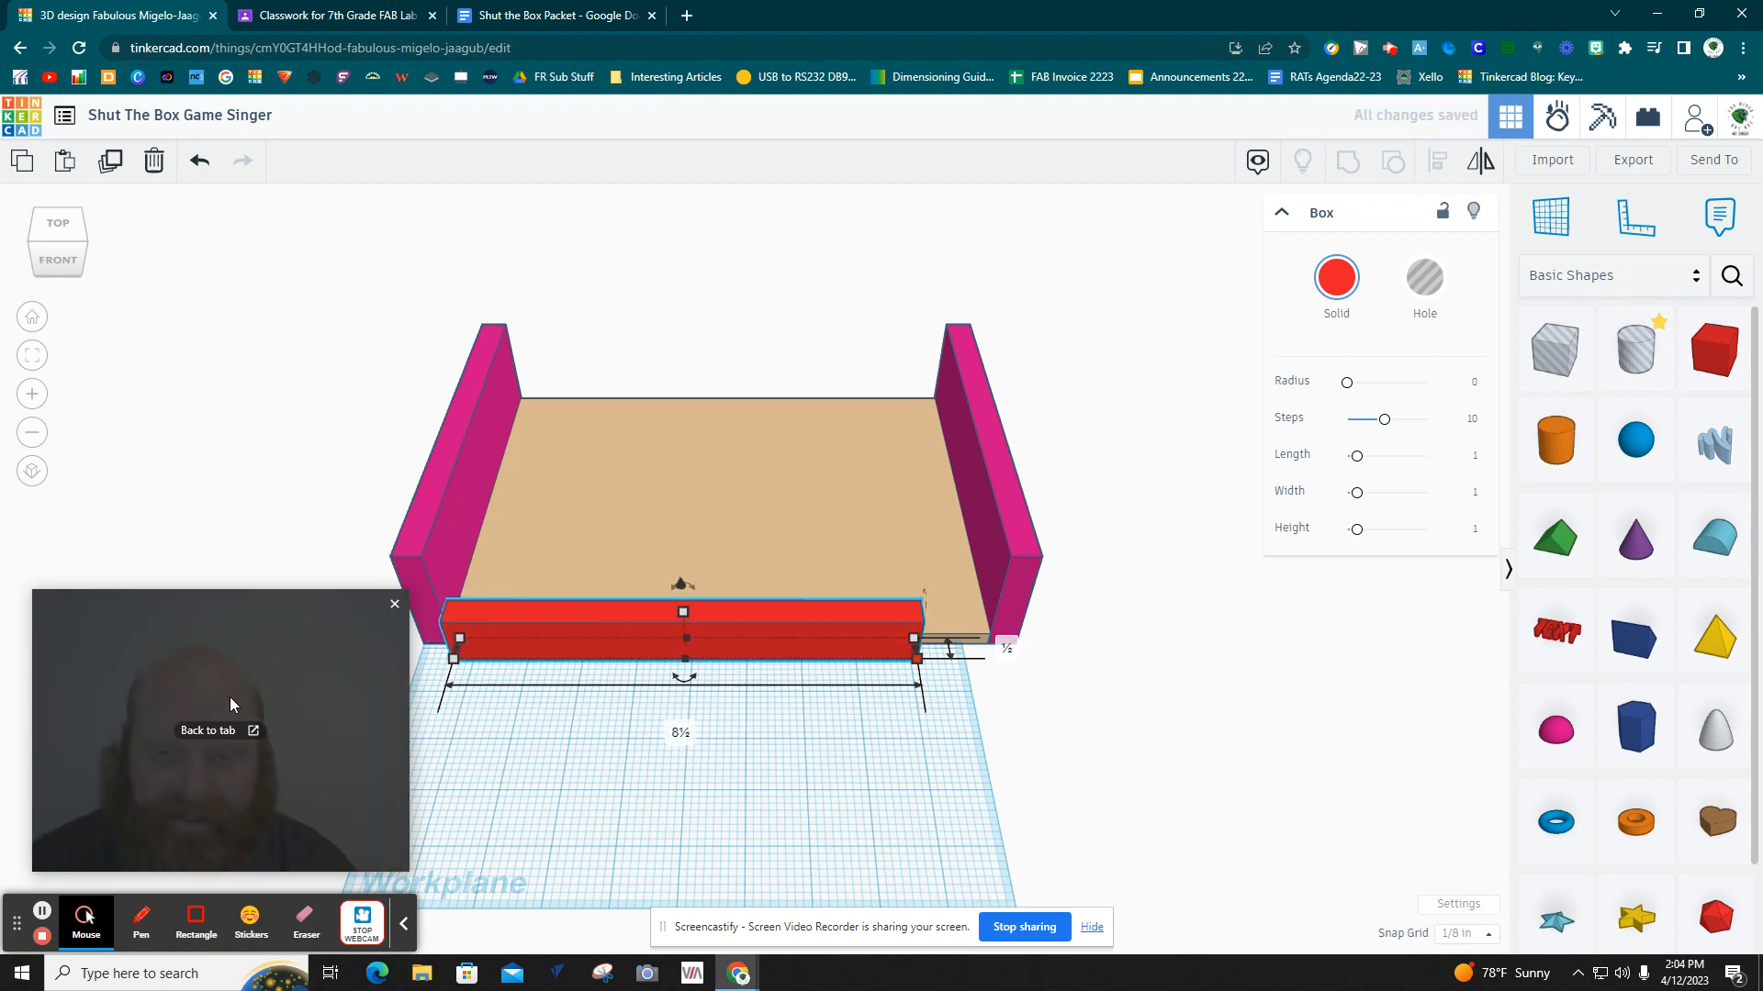
Set the front wall's height to 2.25 inches, shift it 0.75 inches right between the pink sides and colour it blue.
{"action": "left_click", "coordinate": [772, 633]}
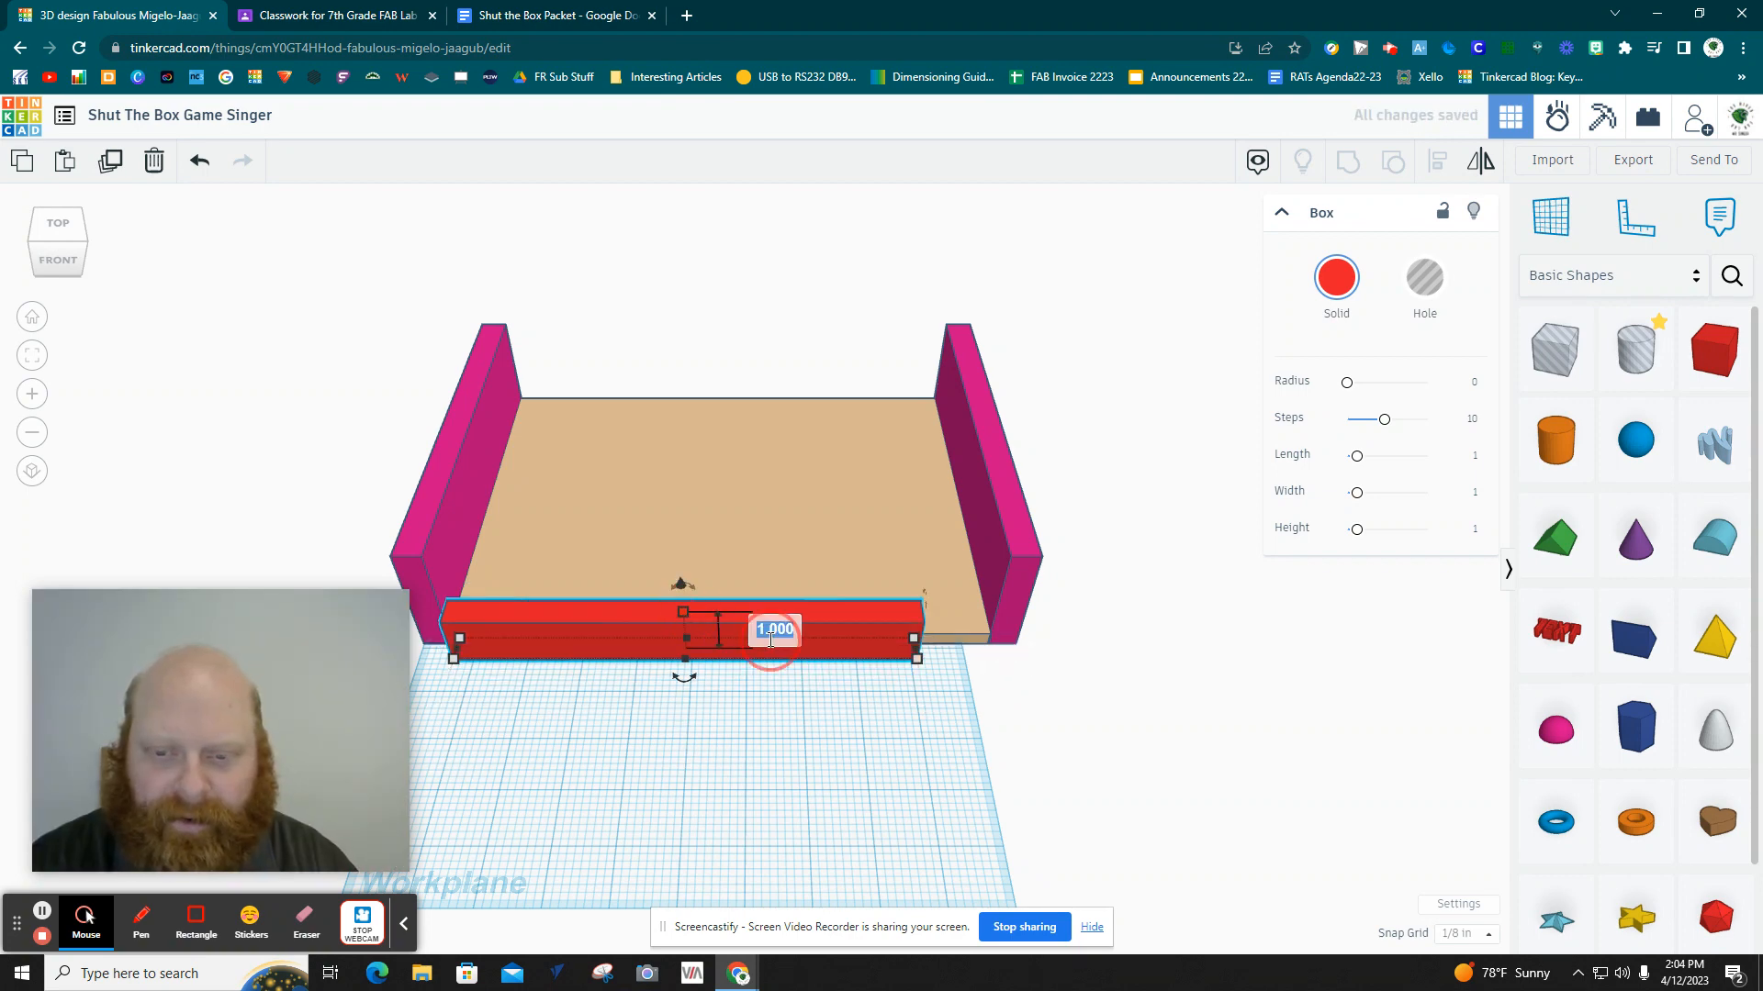
{"action": "type", "text": "2.25"}
{"action": "key", "text": "Return"}
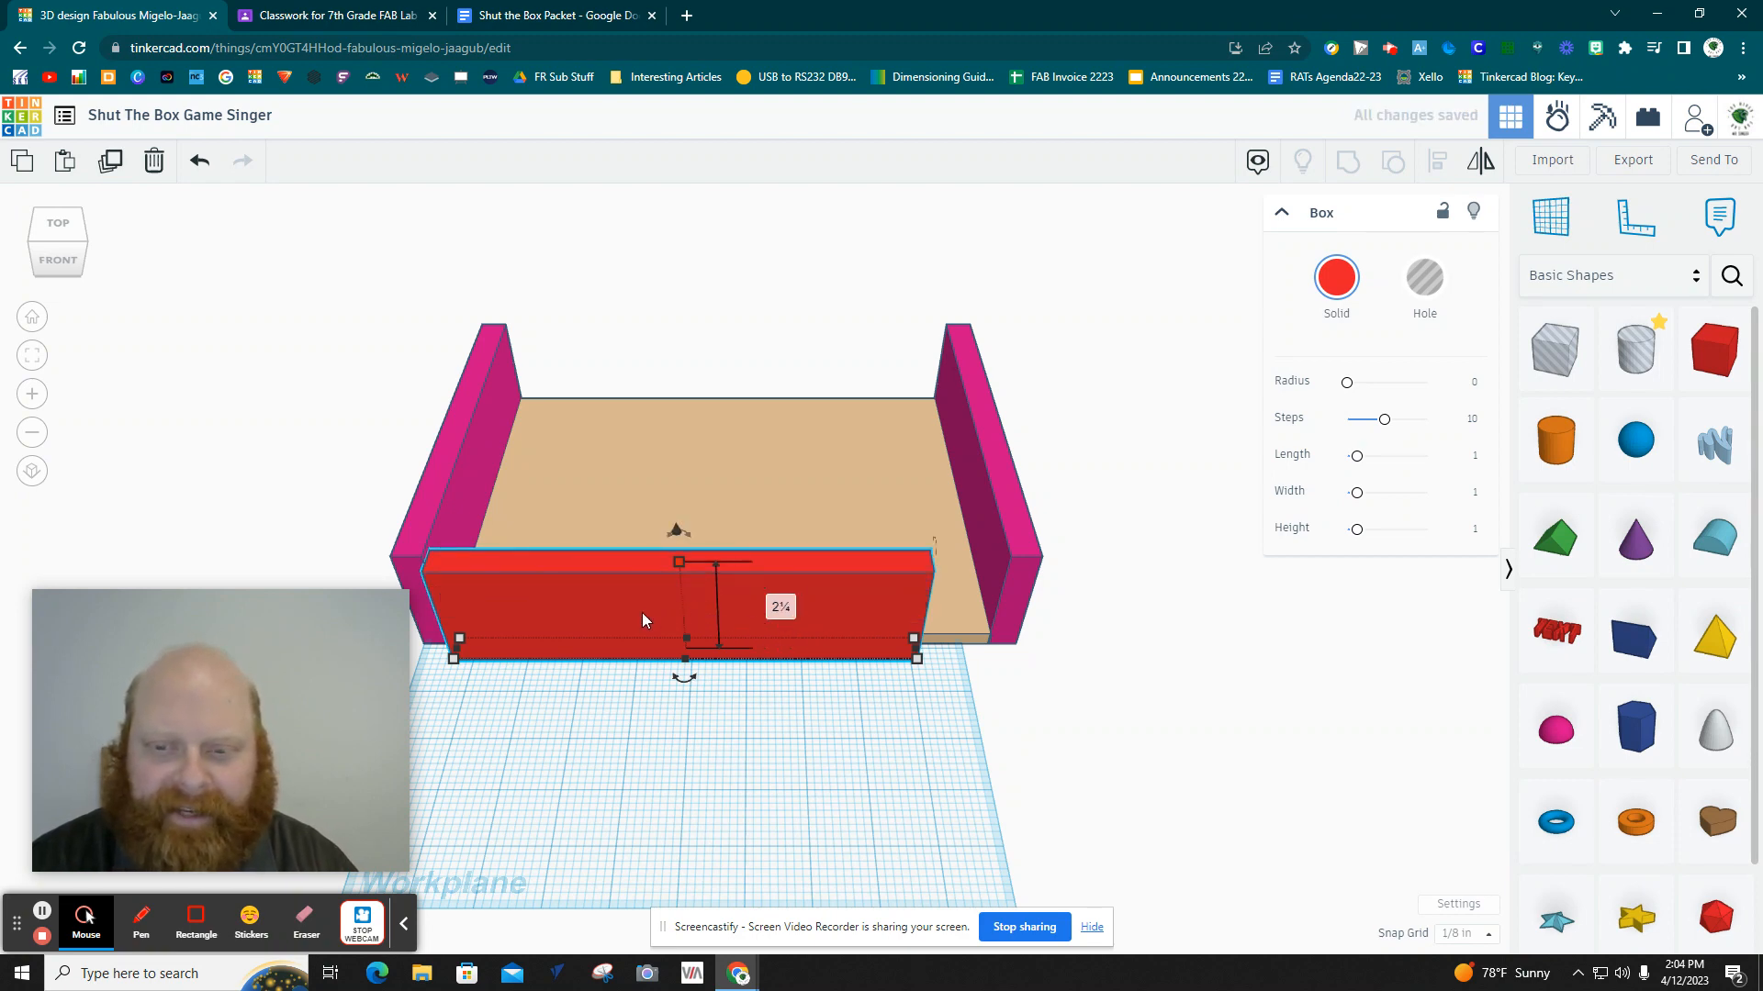
{"action": "left_click_drag", "start_coordinate": [648, 613], "coordinate": [692, 614]}
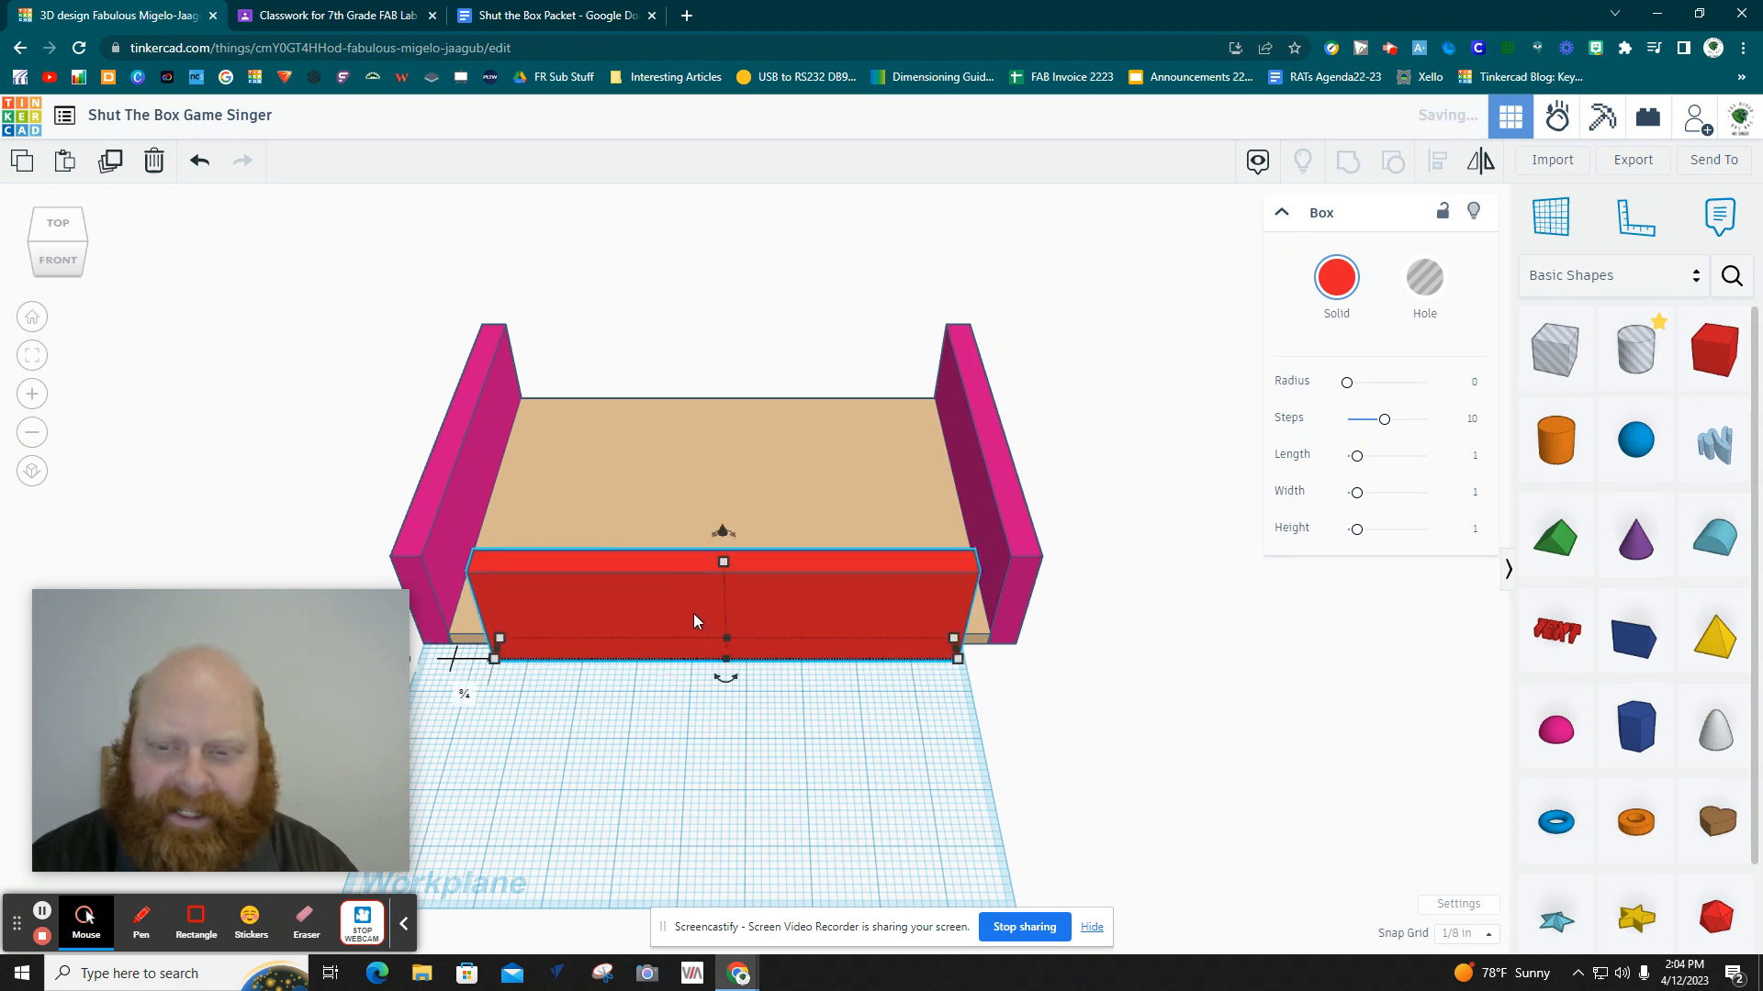
{"action": "left_click", "coordinate": [1337, 277]}
{"action": "left_click", "coordinate": [1481, 448]}
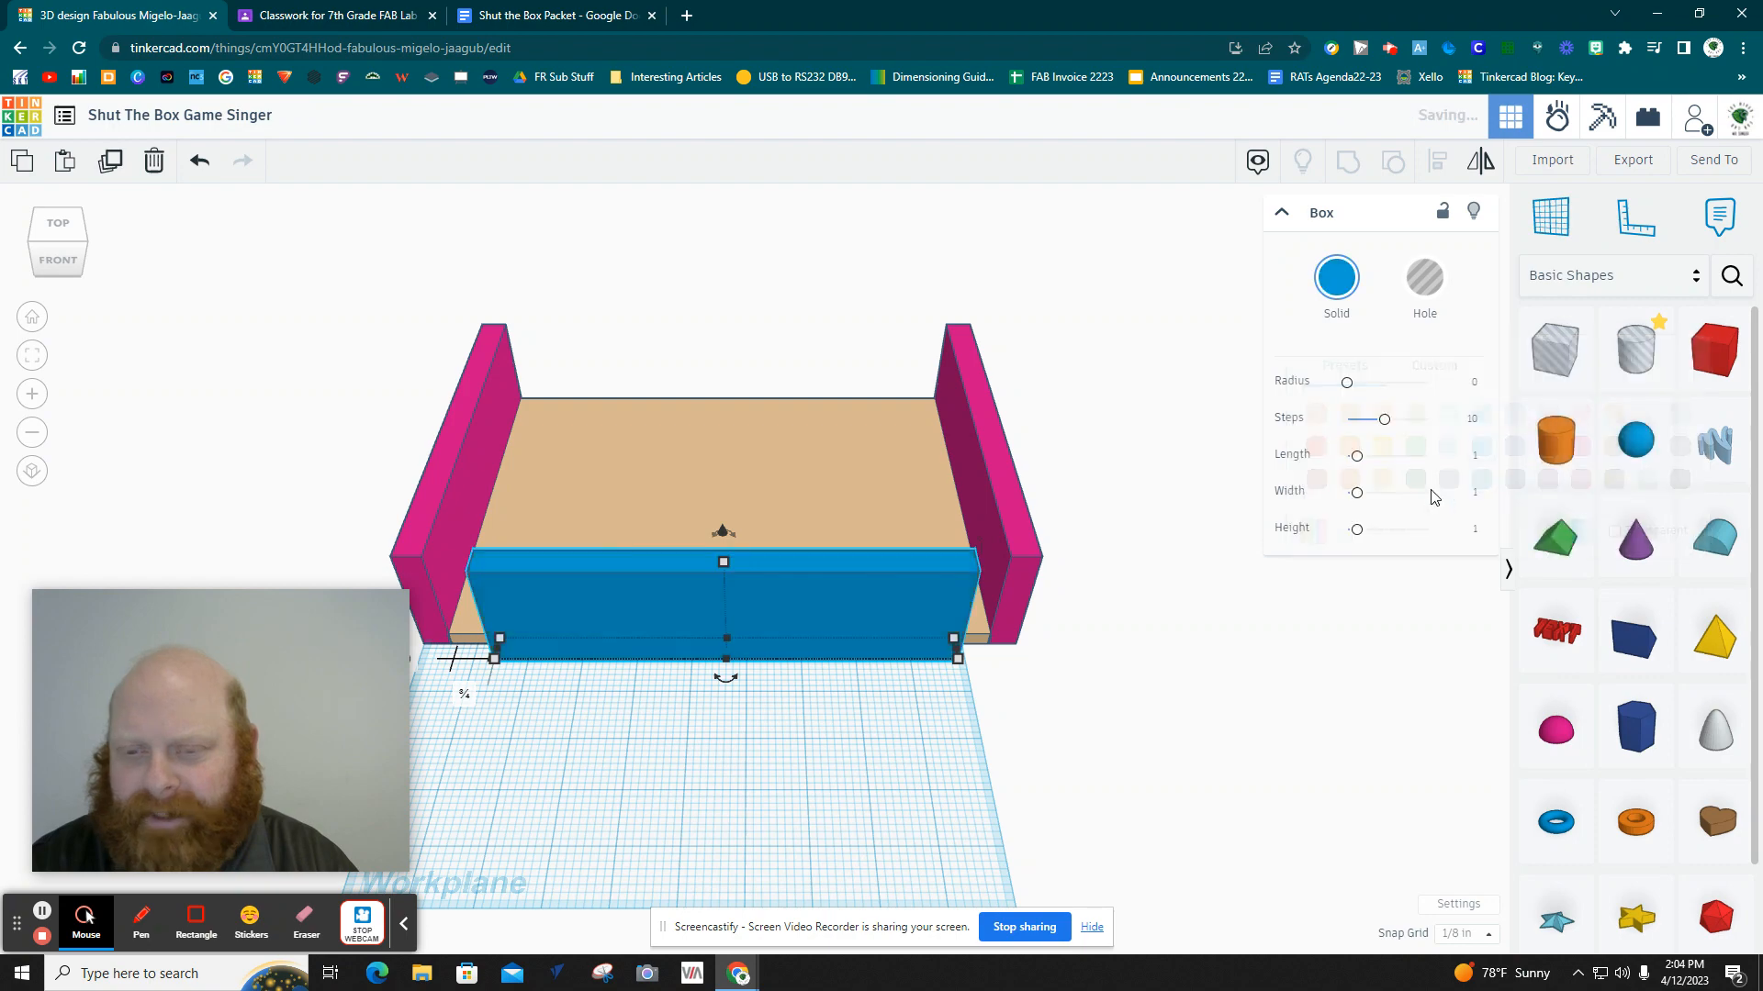
Duplicate the blue front wall and move the copy to the back edge of the base.
{"action": "right_click_drag", "start_coordinate": [1192, 783], "coordinate": [775, 698]}
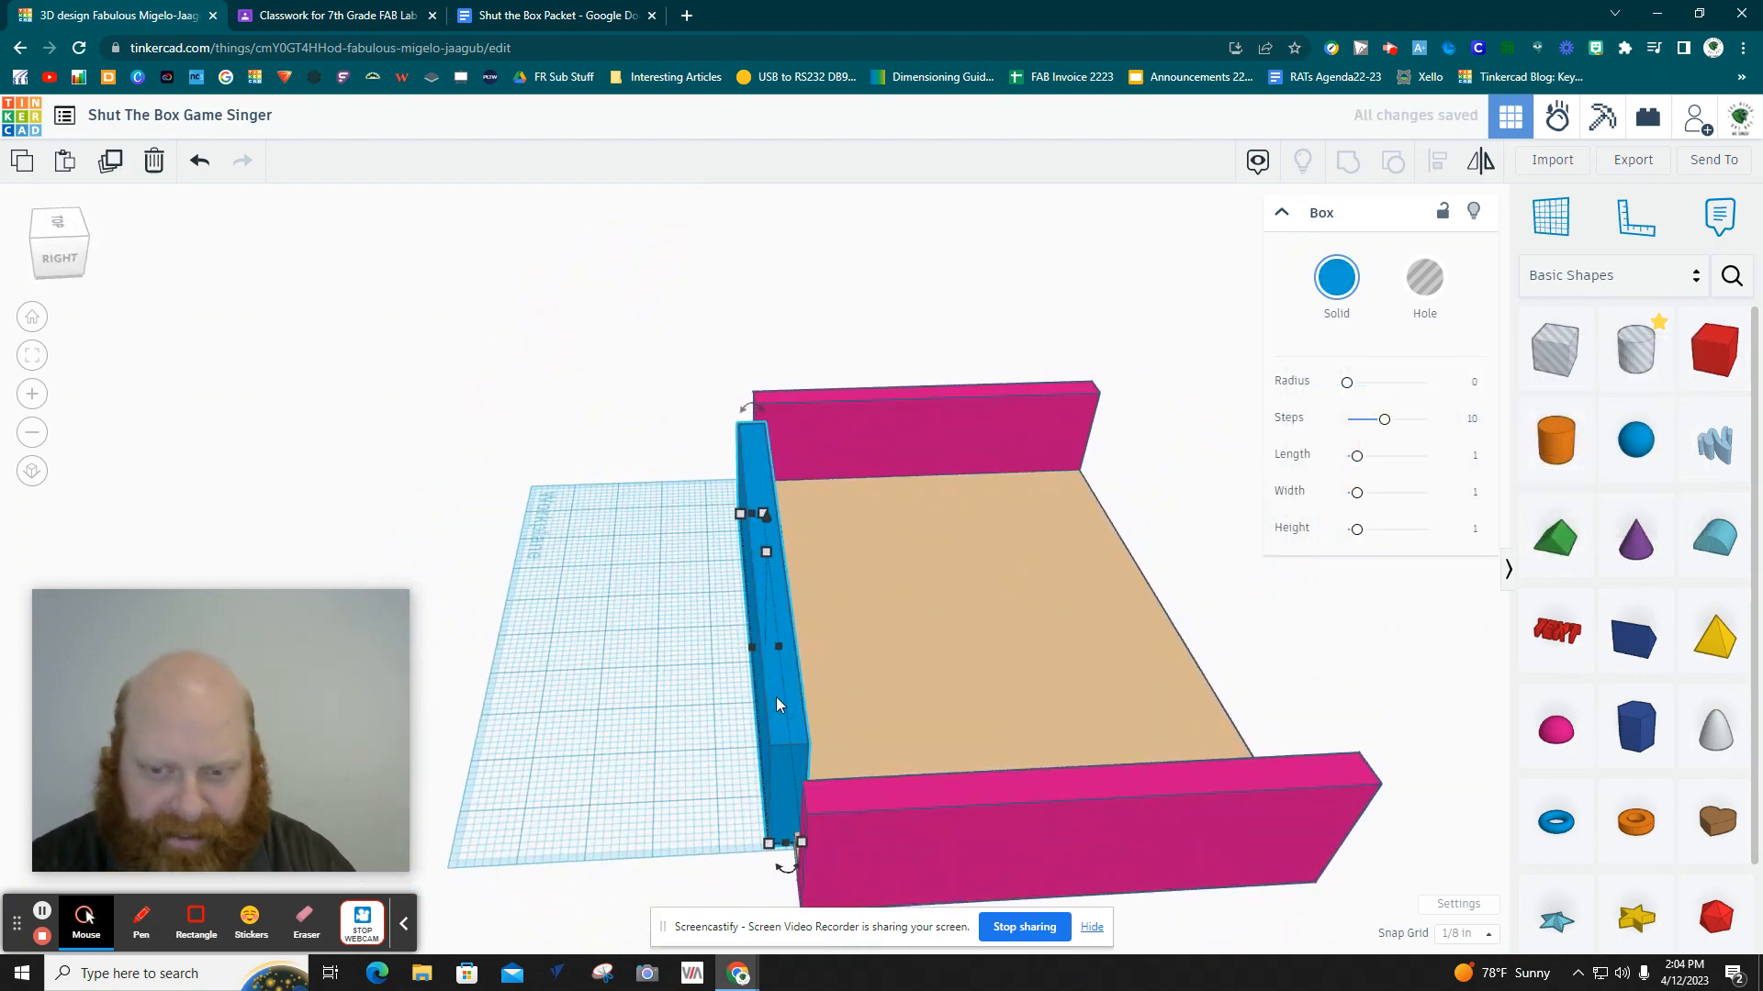
{"action": "key", "text": "ctrl+d"}
{"action": "key", "text": "Right"}
{"action": "key", "text": "Right"}
{"action": "key", "text": "Right"}
{"action": "key", "text": "Right"}
{"action": "key", "text": "Right"}
{"action": "key", "text": "Right"}
{"action": "key", "text": "Right"}
{"action": "key", "text": "Right"}
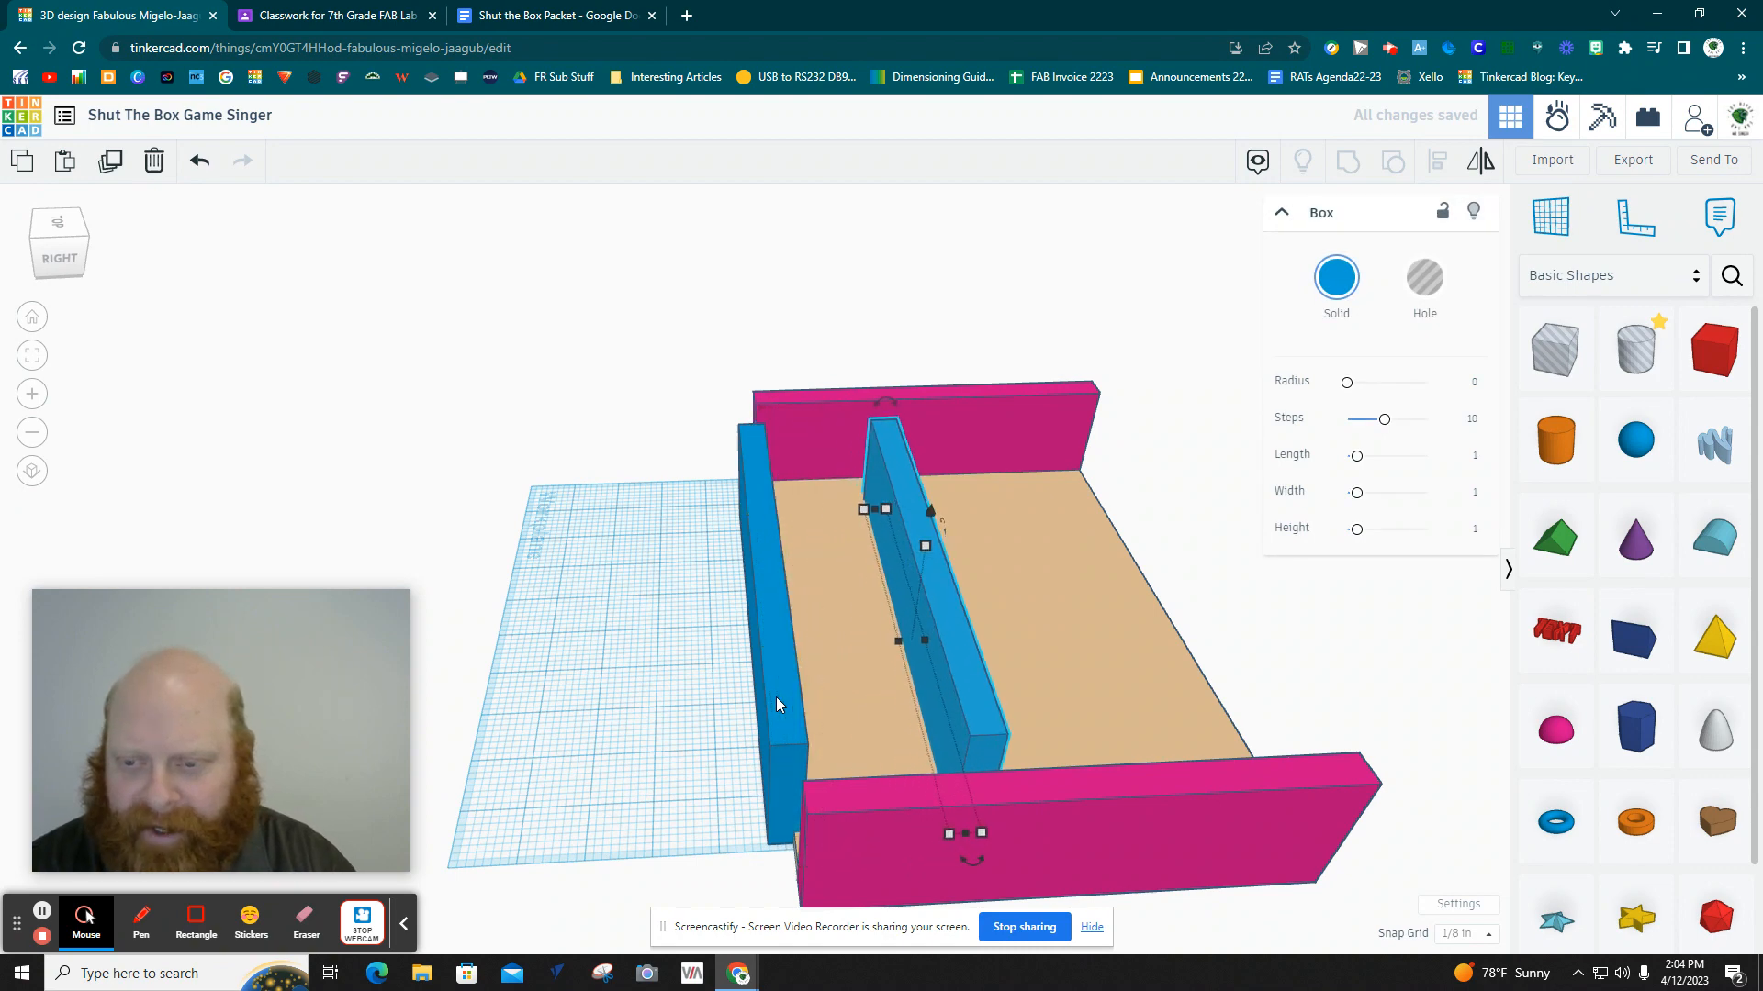
{"action": "key", "text": "Right"}
{"action": "key", "text": "Right"}
{"action": "key", "text": "Right"}
{"action": "key", "text": "Right"}
{"action": "key", "text": "Right"}
{"action": "key", "text": "Right"}
{"action": "key", "text": "Right"}
{"action": "key", "text": "Right"}
{"action": "key", "text": "Right"}
{"action": "key", "text": "Right"}
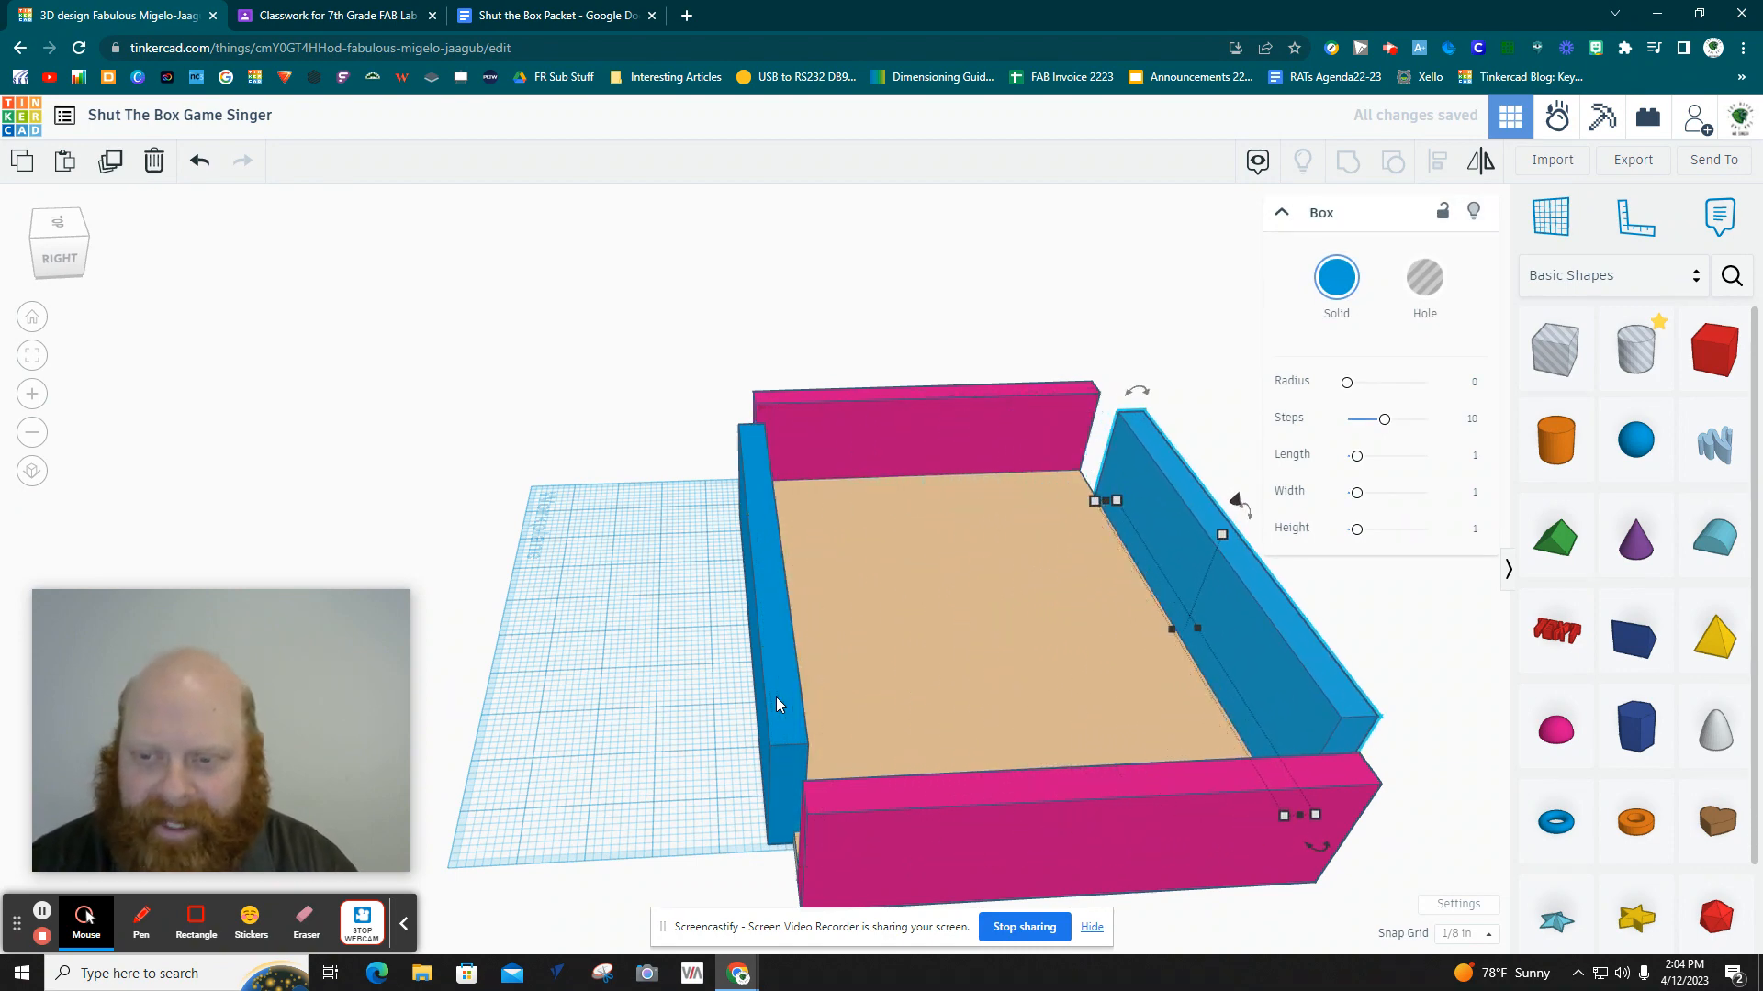
{"action": "key", "text": "Right"}
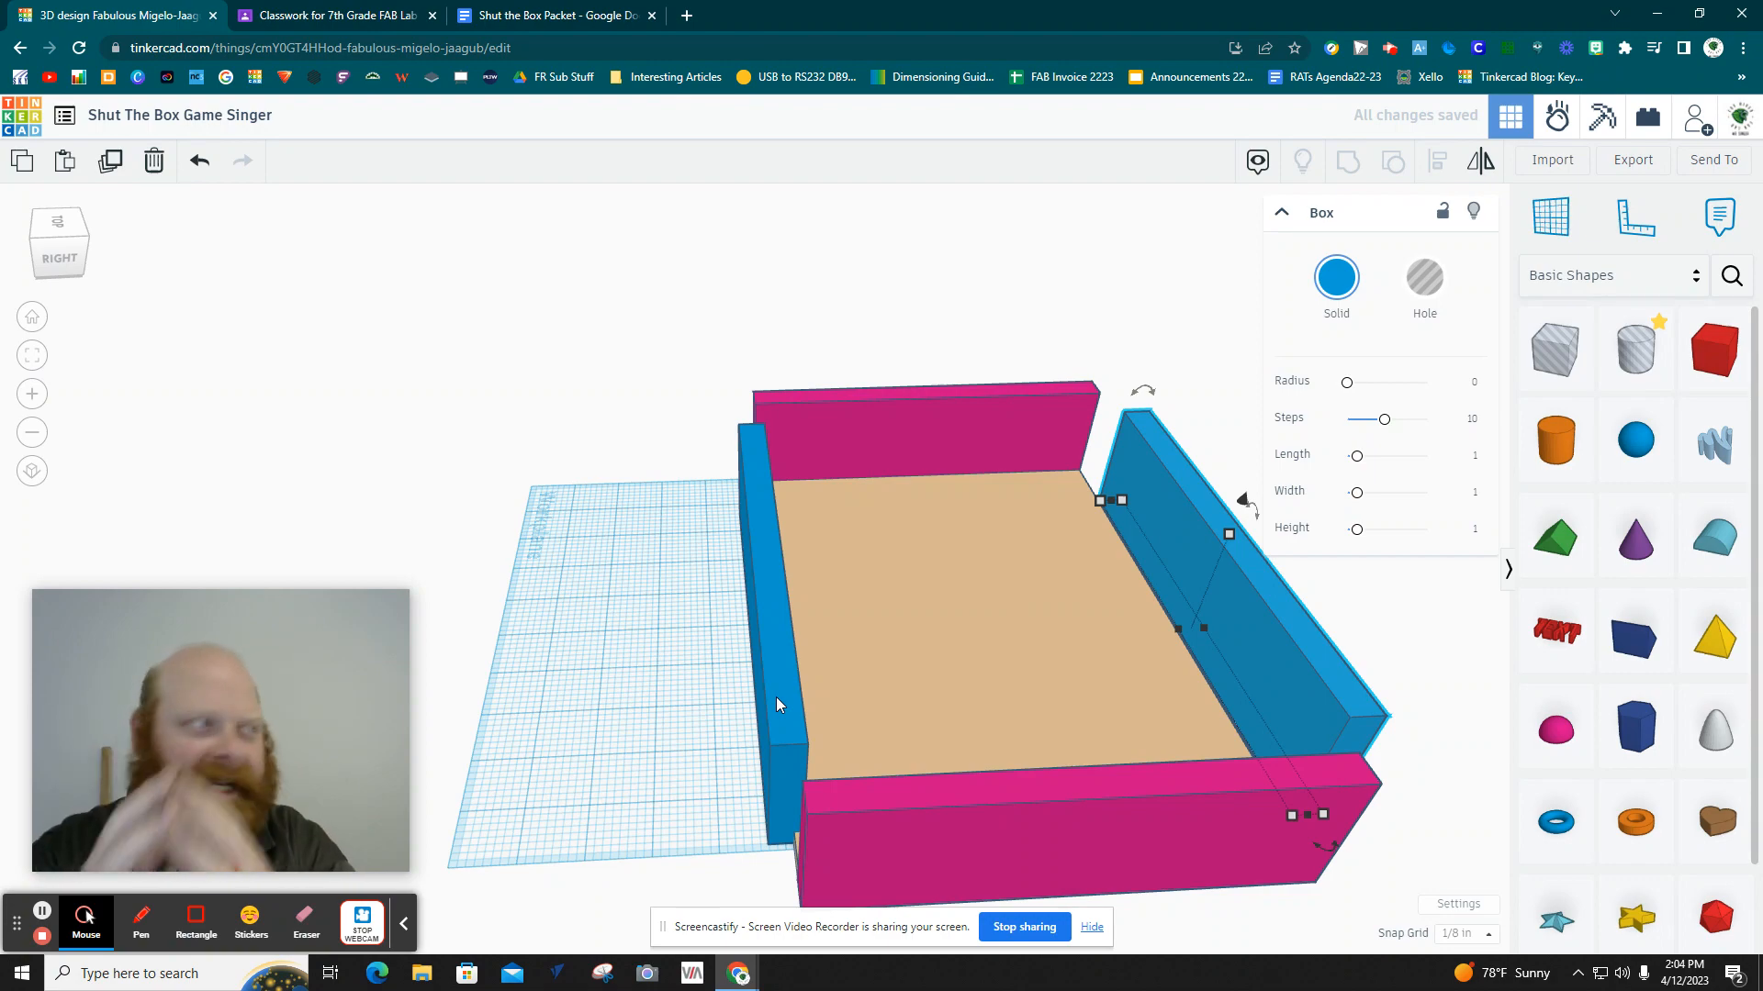
Raise all four walls 0.25 inches so they sit at the level of the base's top surface.
{"action": "right_click_drag", "start_coordinate": [525, 571], "coordinate": [924, 553]}
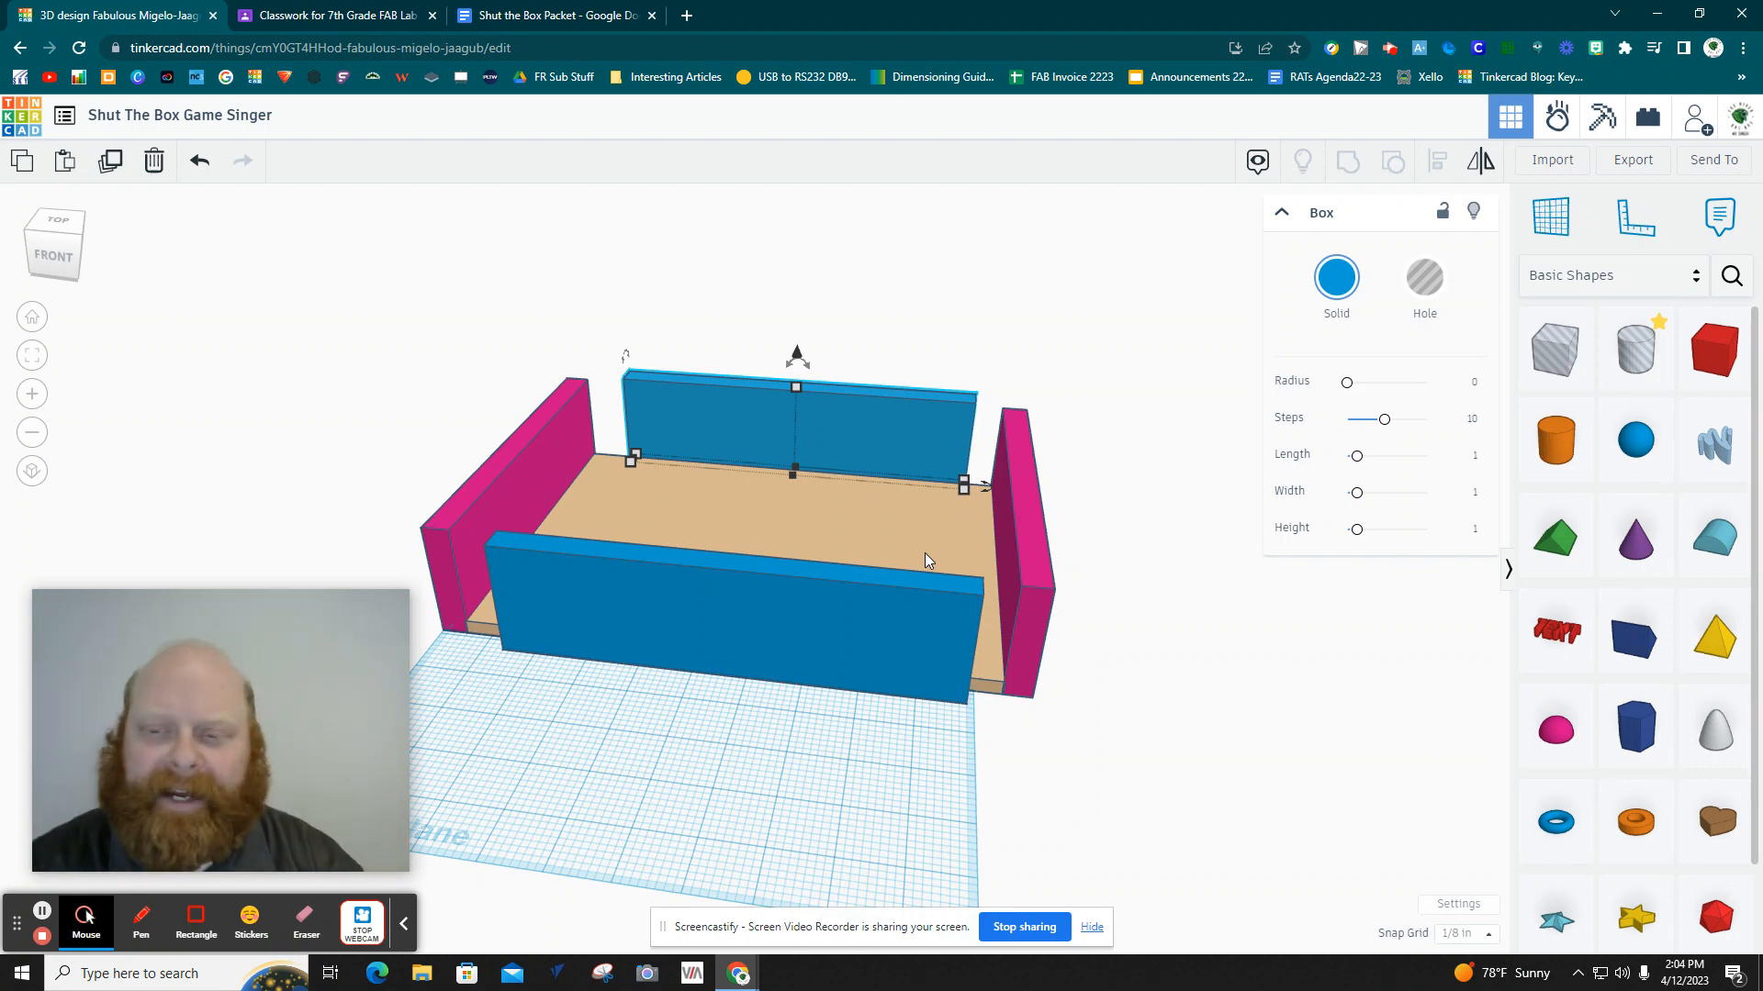
{"action": "left_click", "coordinate": [1030, 574]}
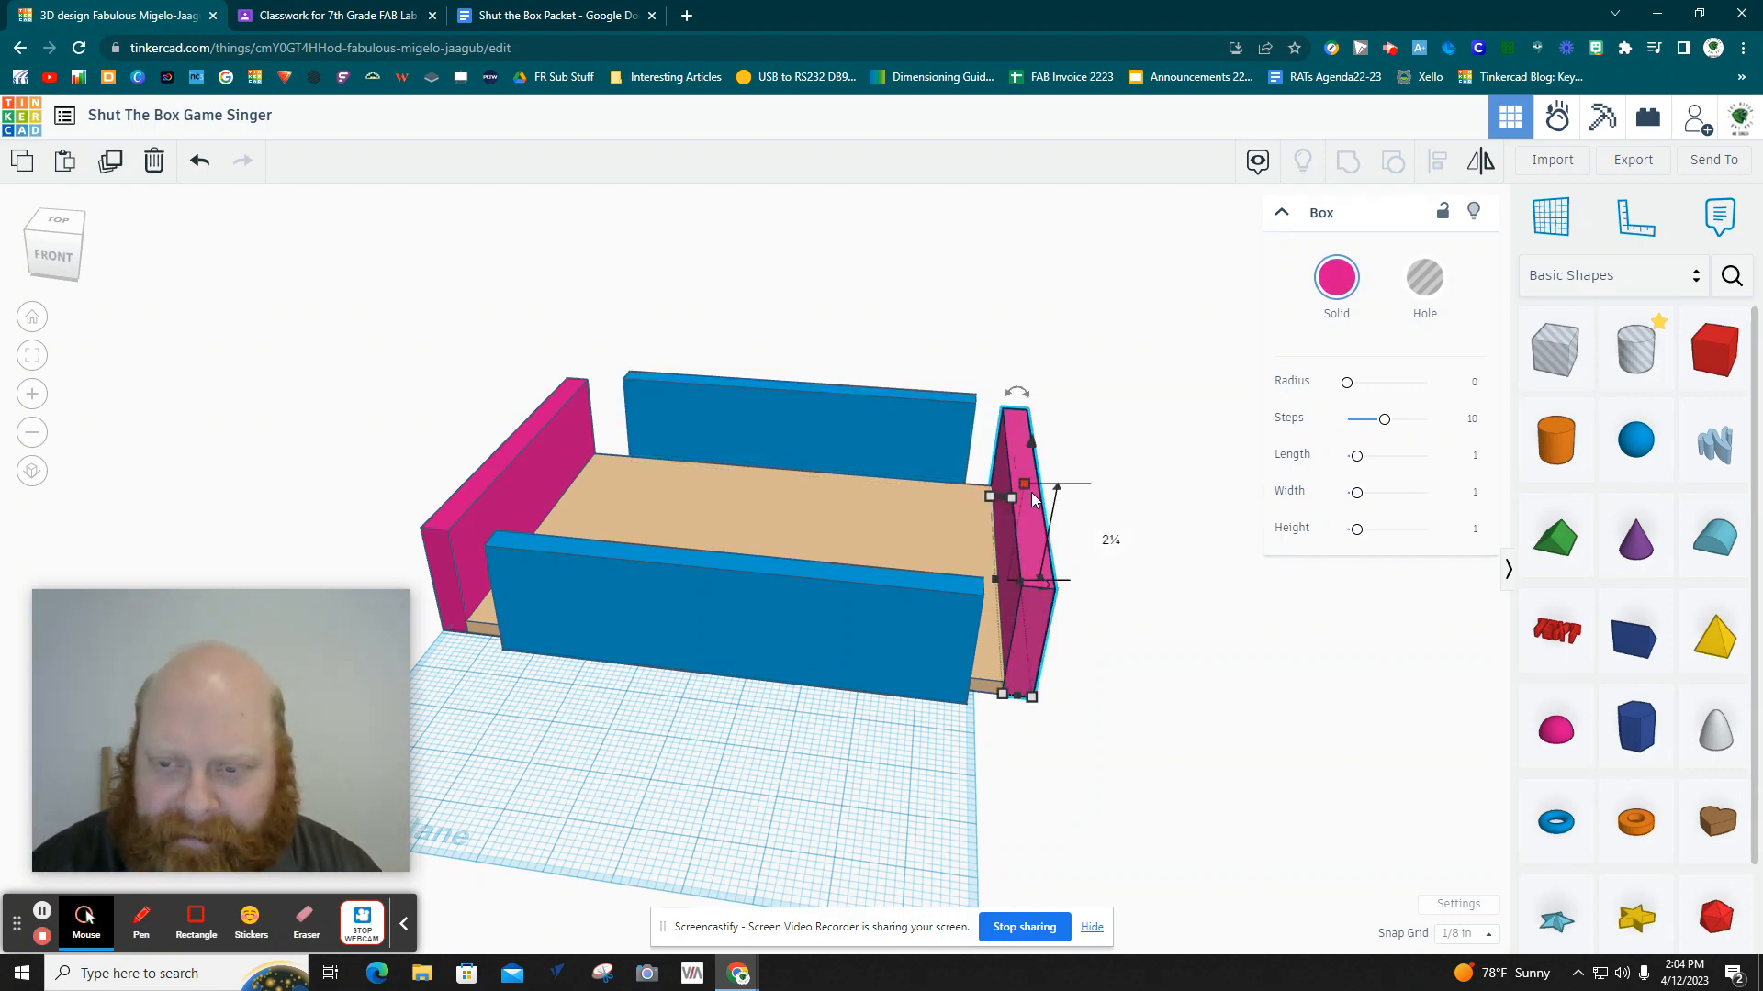
{"action": "left_click_drag", "start_coordinate": [1029, 441], "coordinate": [1029, 429]}
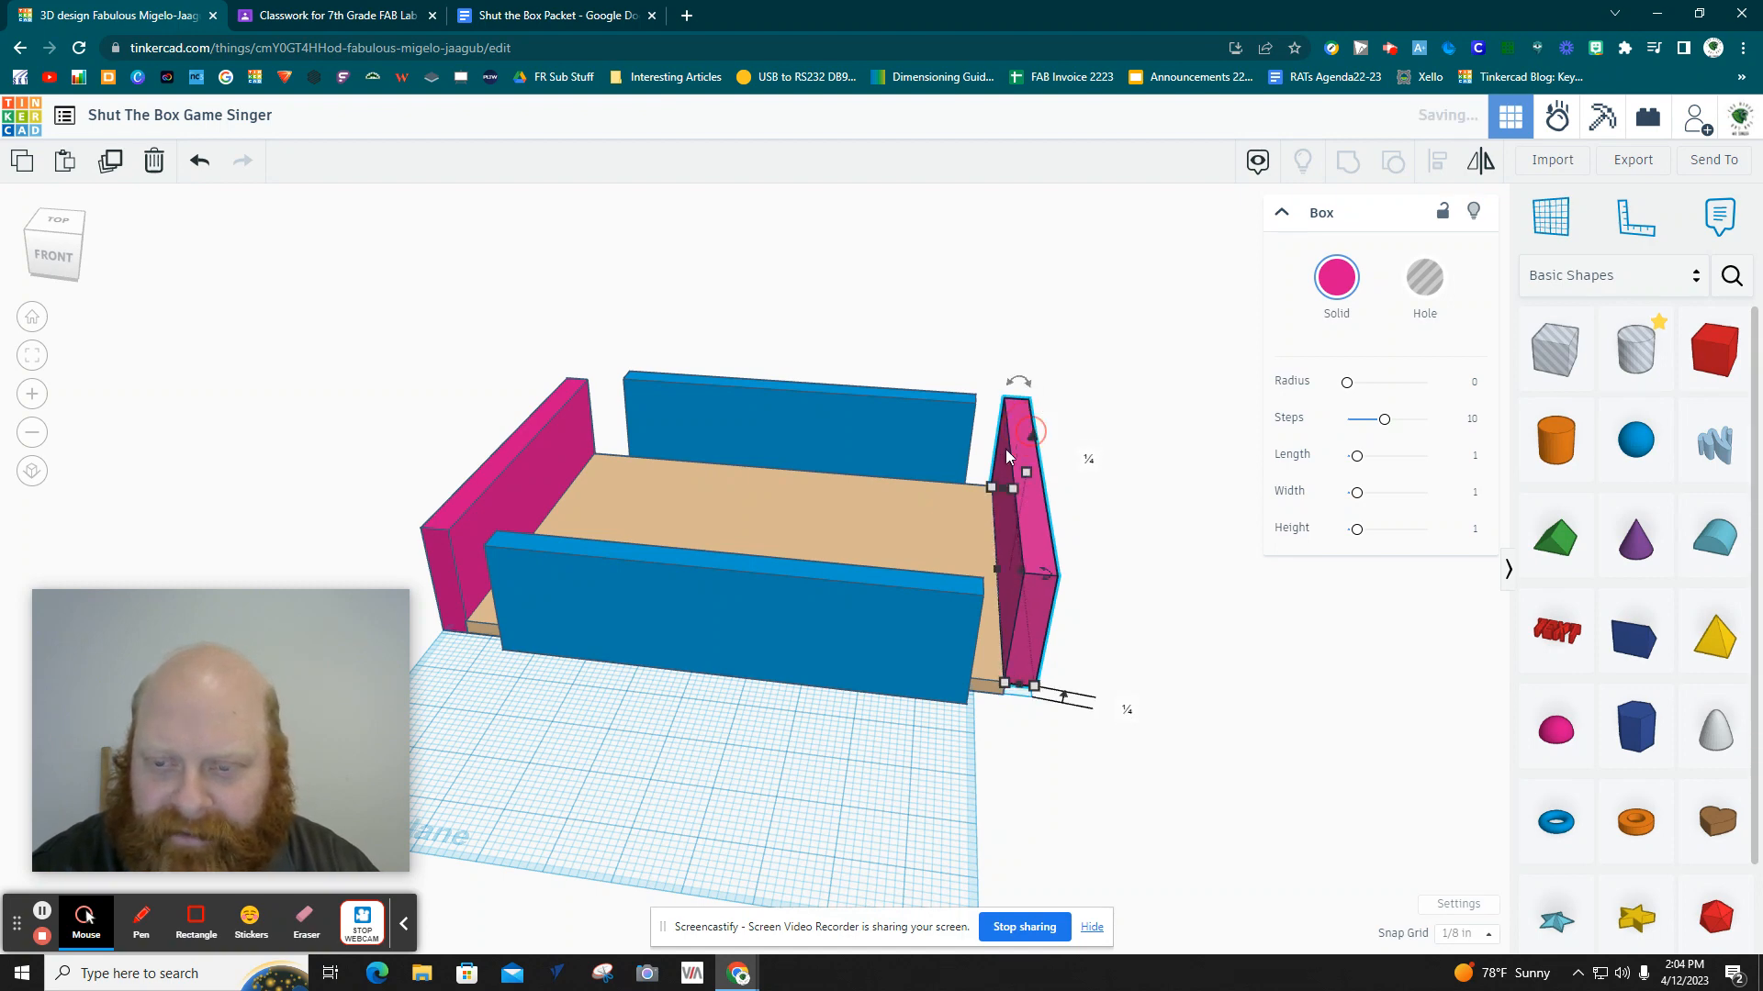
{"action": "left_click", "coordinate": [754, 589]}
{"action": "left_click_drag", "start_coordinate": [725, 532], "coordinate": [723, 516]}
{"action": "left_click", "coordinate": [529, 444]}
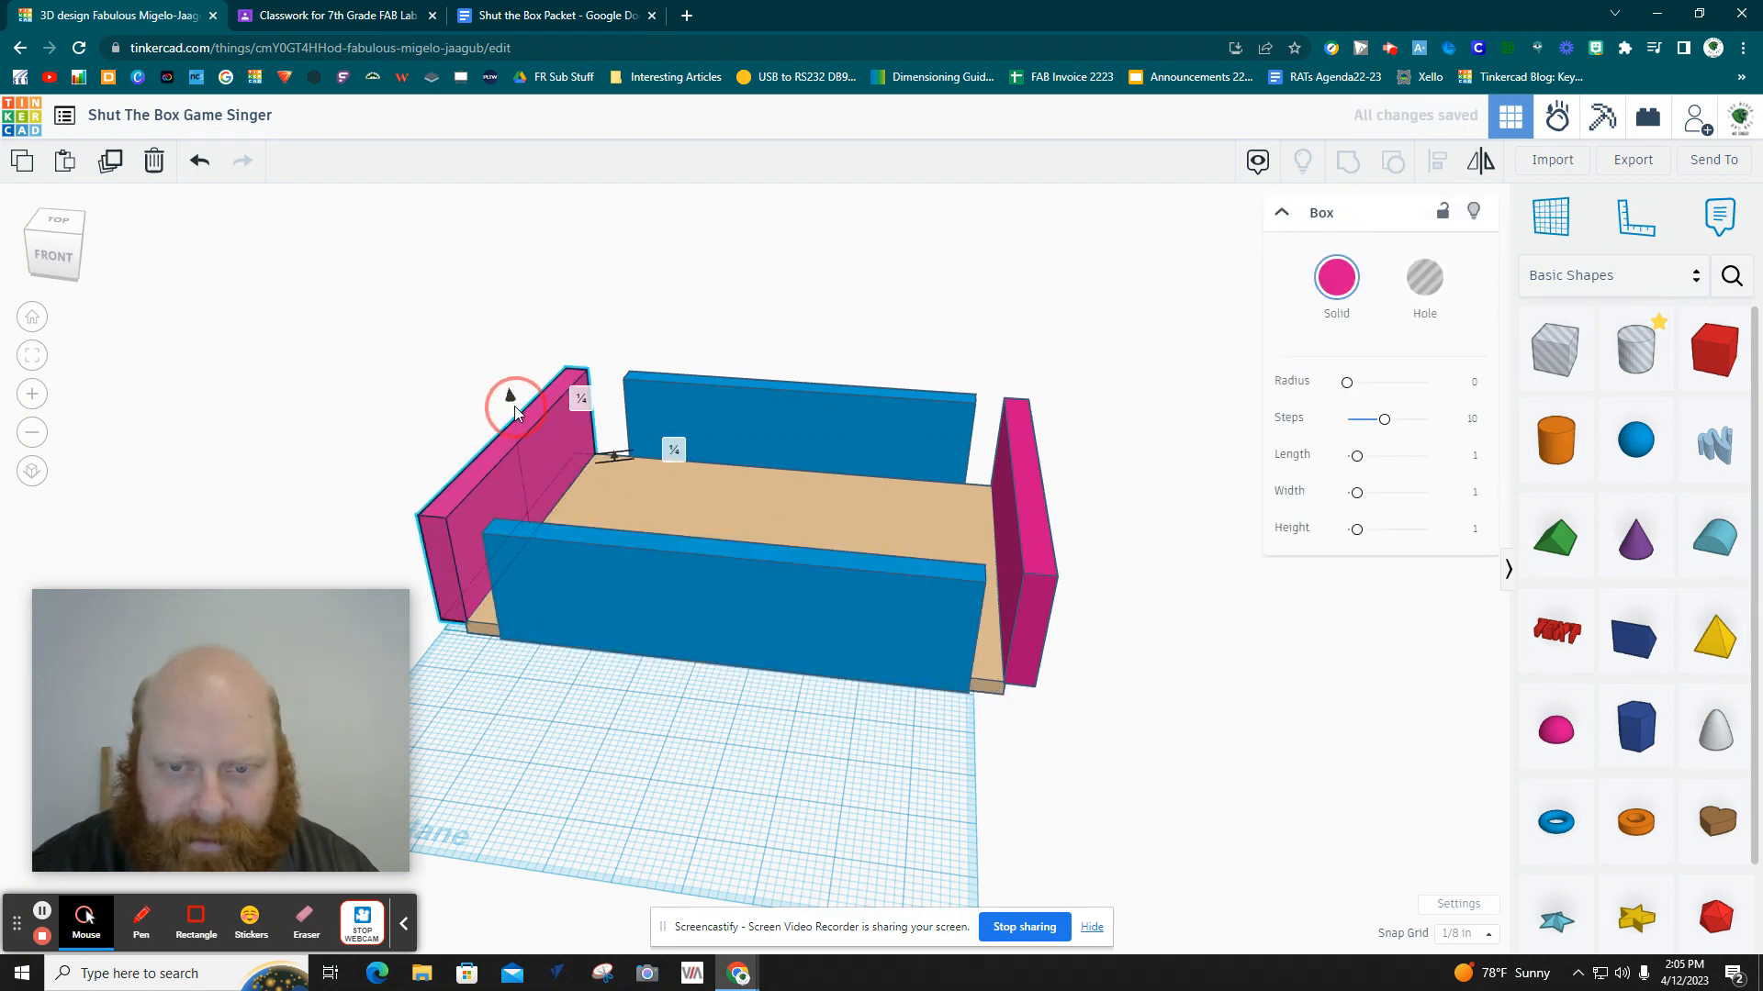
{"action": "left_click", "coordinate": [755, 413]}
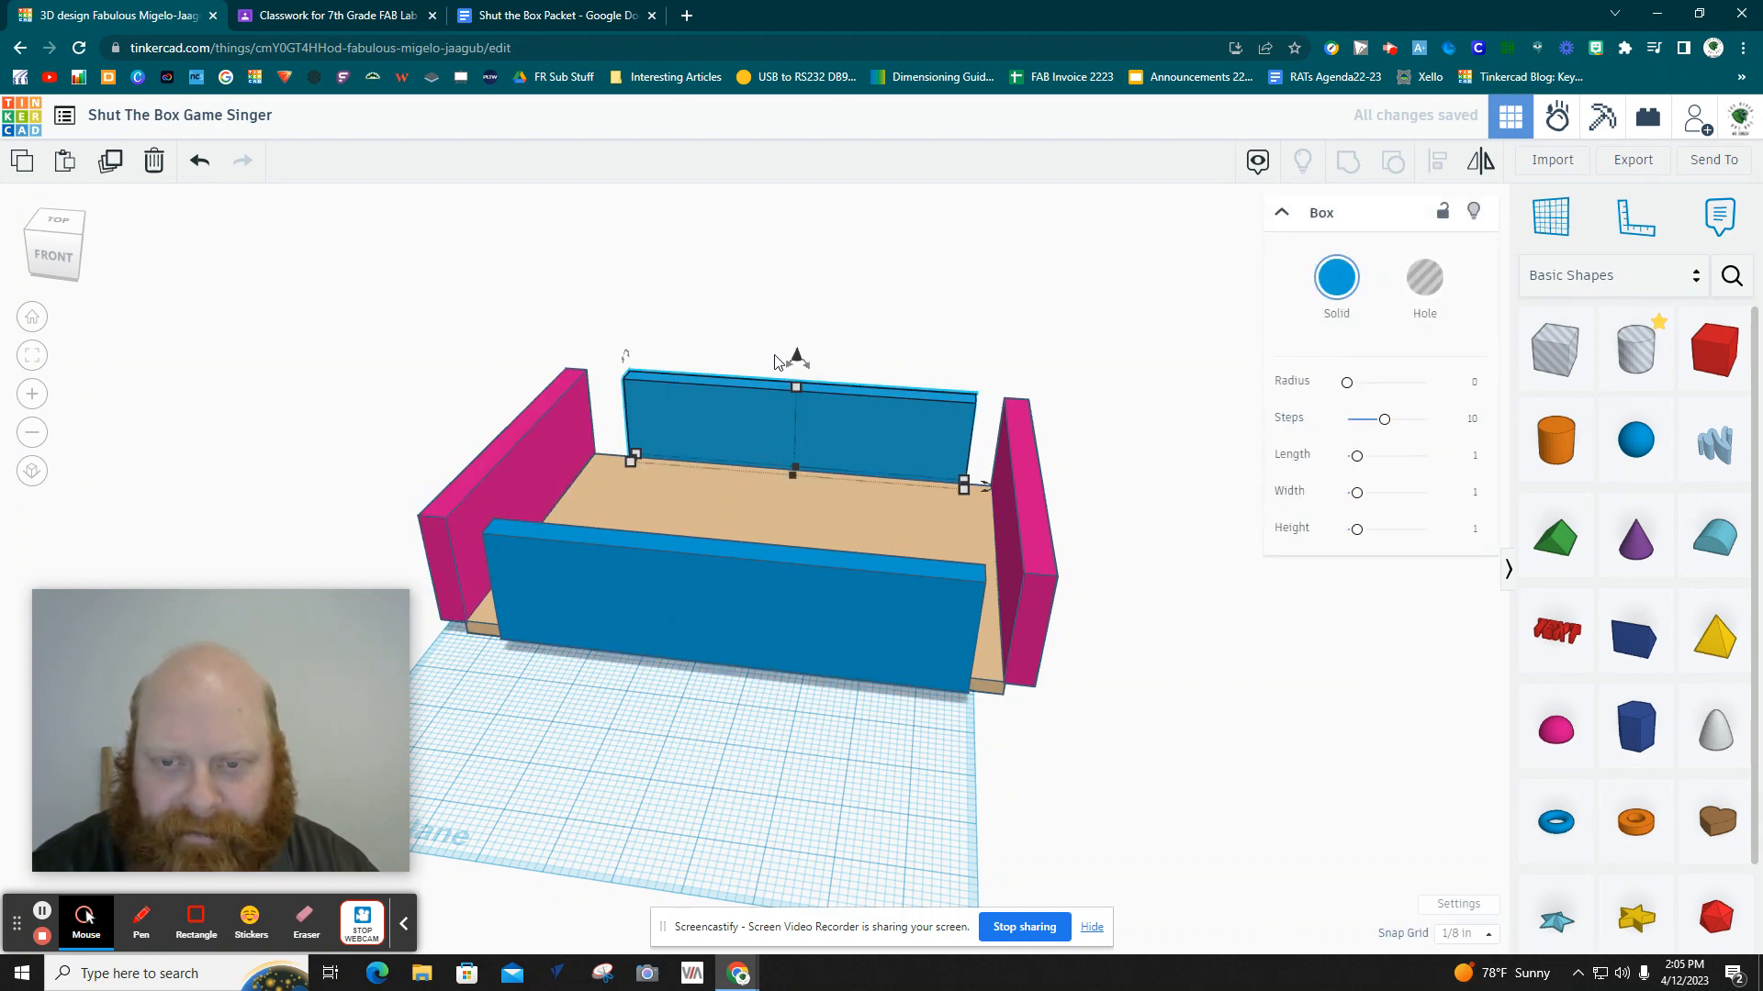
{"action": "left_click_drag", "start_coordinate": [796, 358], "coordinate": [797, 347]}
{"action": "left_click", "coordinate": [751, 722]}
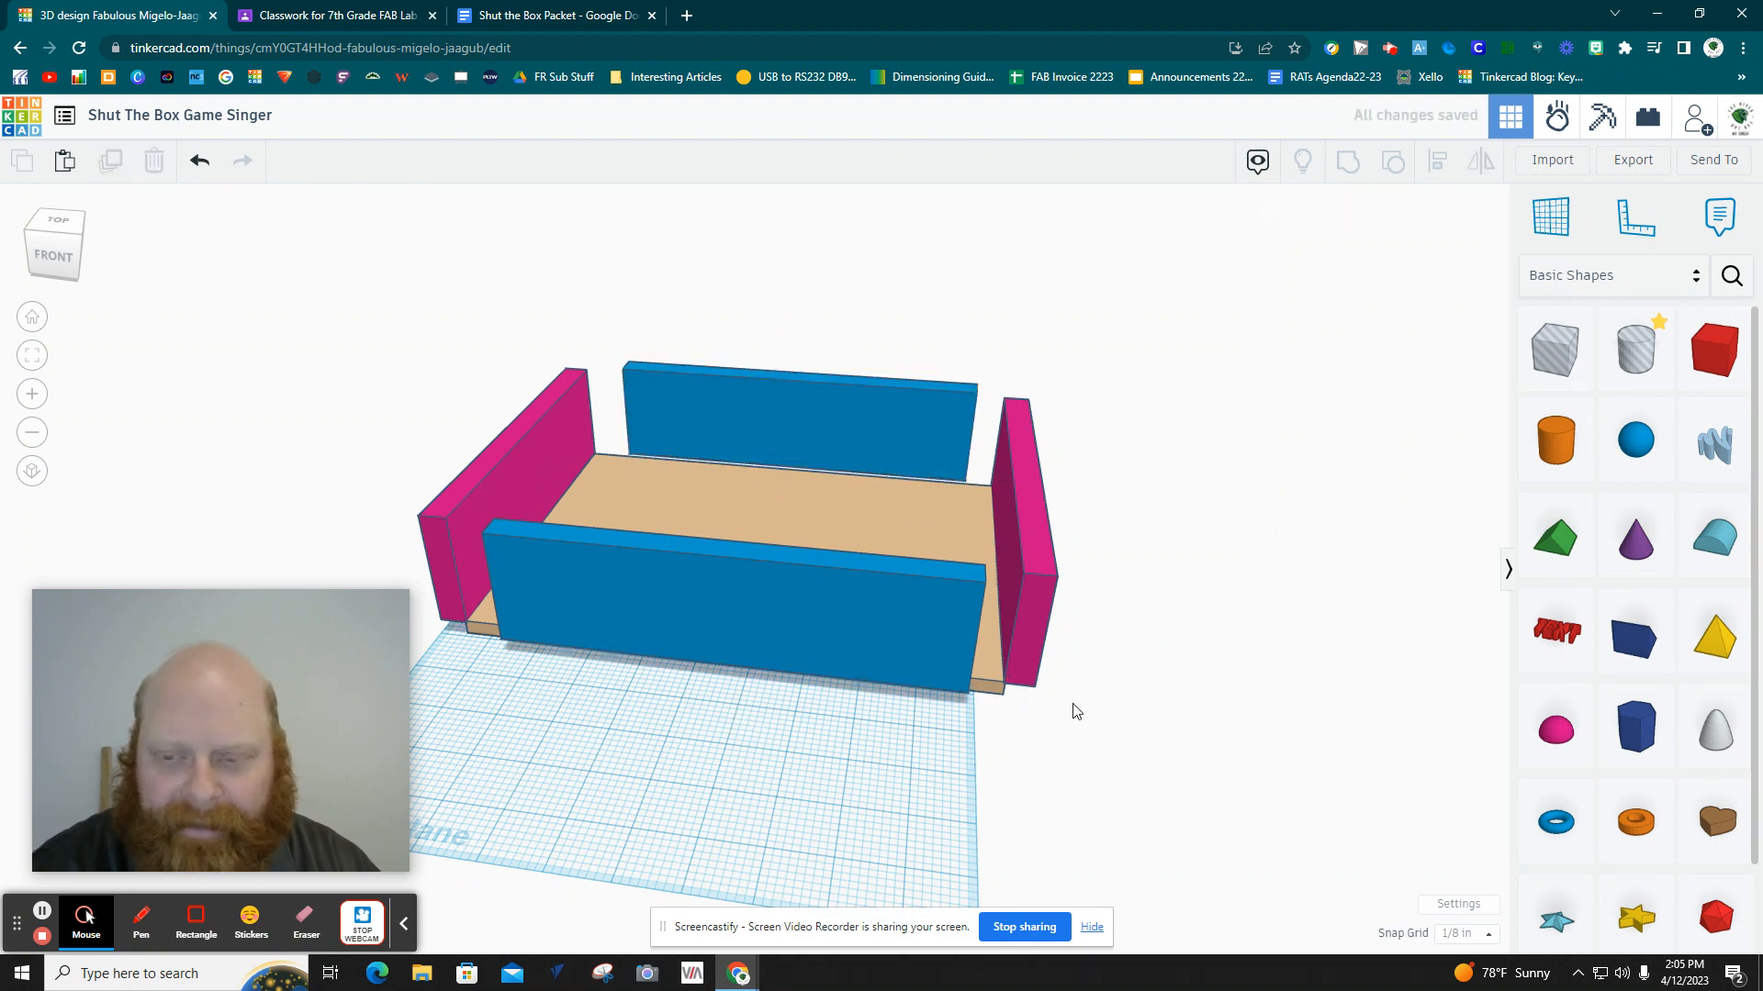
Align the tan base's right edge with the outer face of the right pink wall.
{"action": "left_click_drag", "start_coordinate": [1074, 705], "coordinate": [990, 631]}
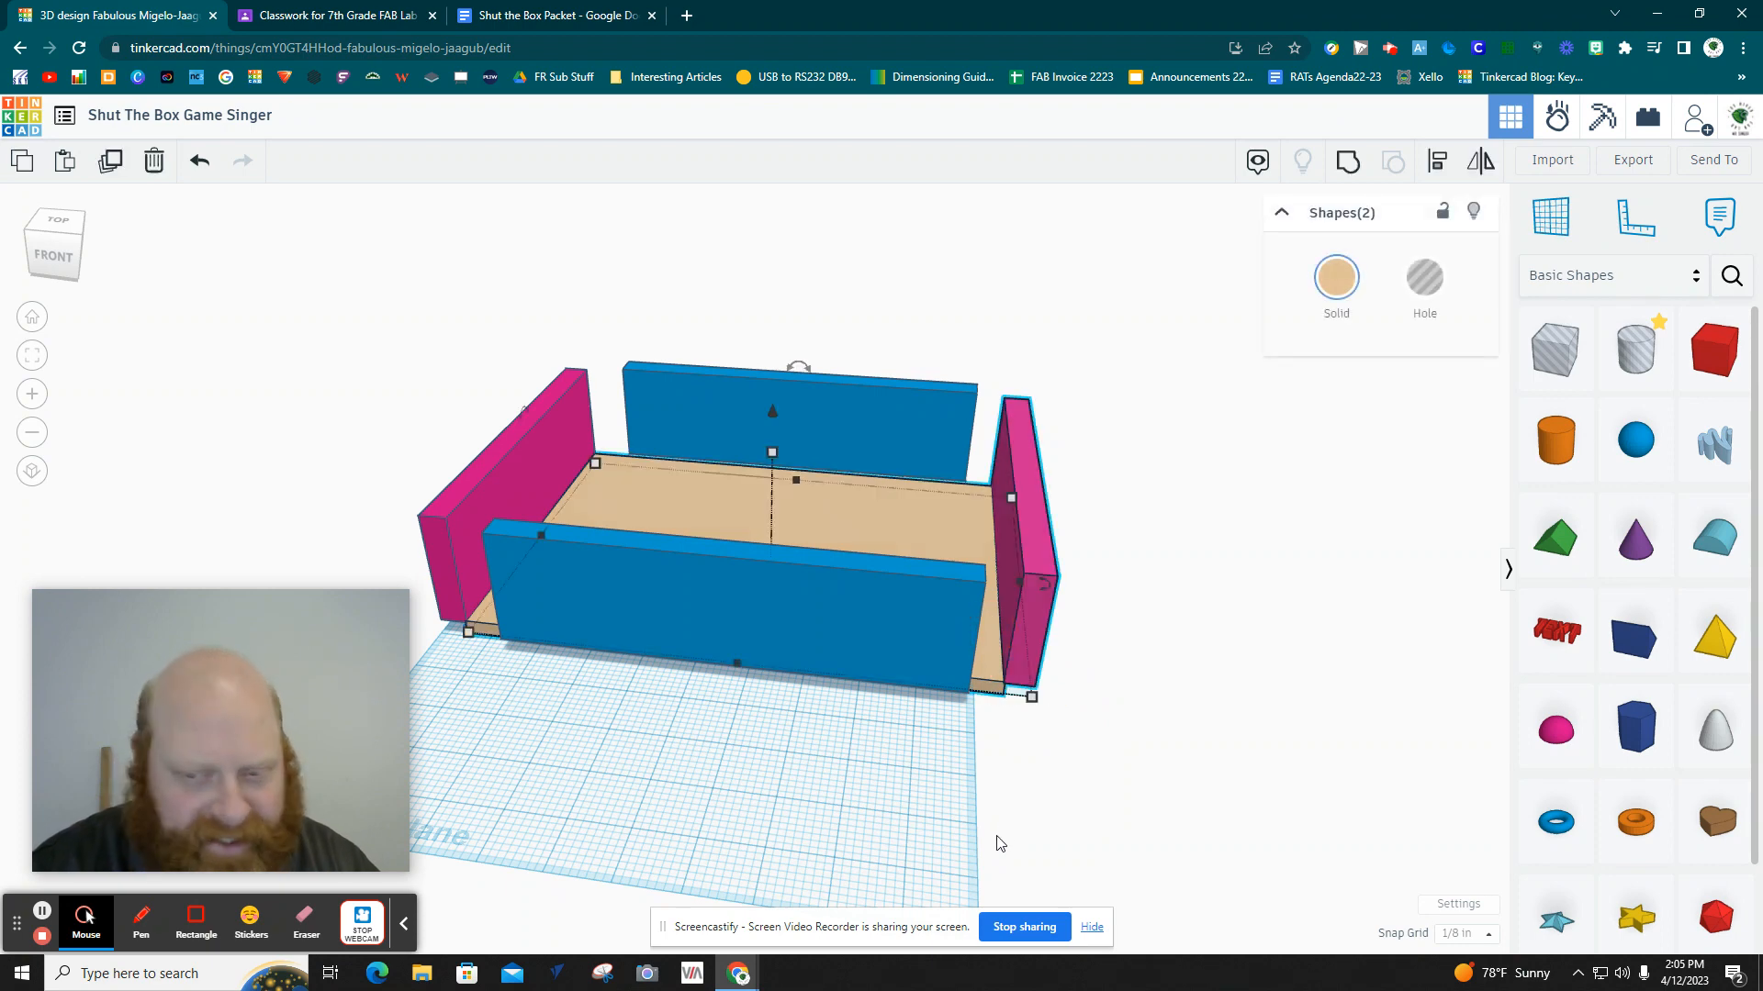
{"action": "key", "text": "l"}
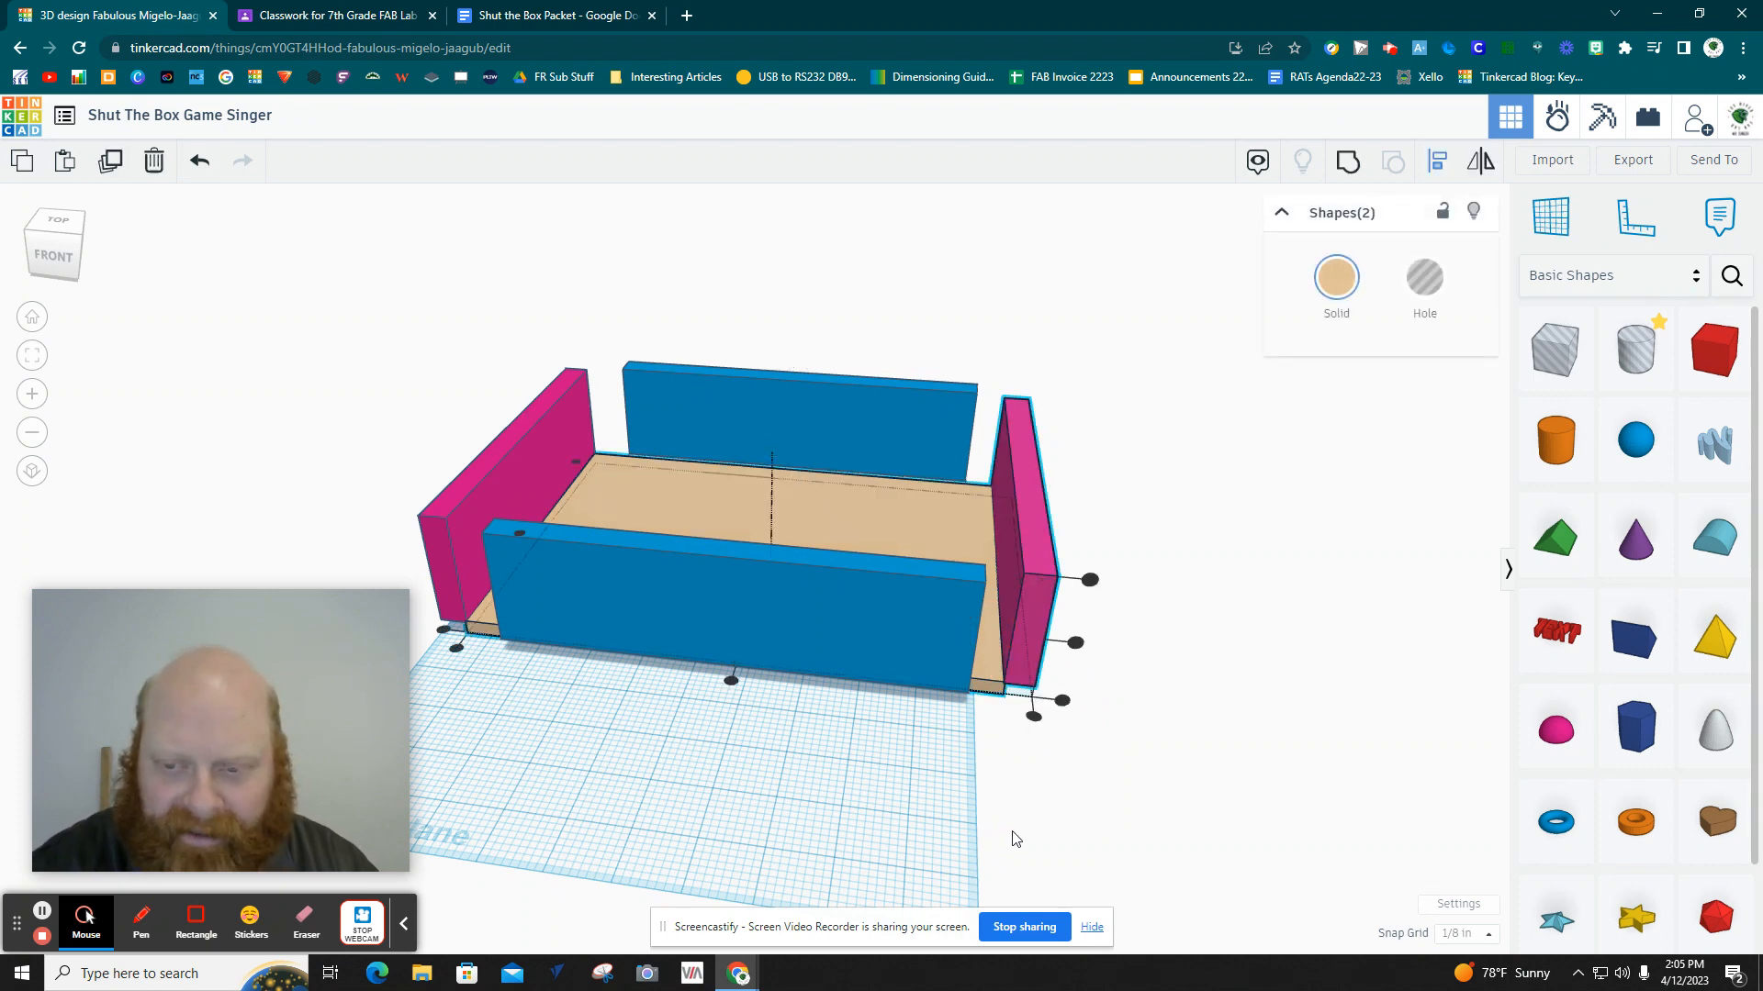
{"action": "left_click", "coordinate": [1034, 718]}
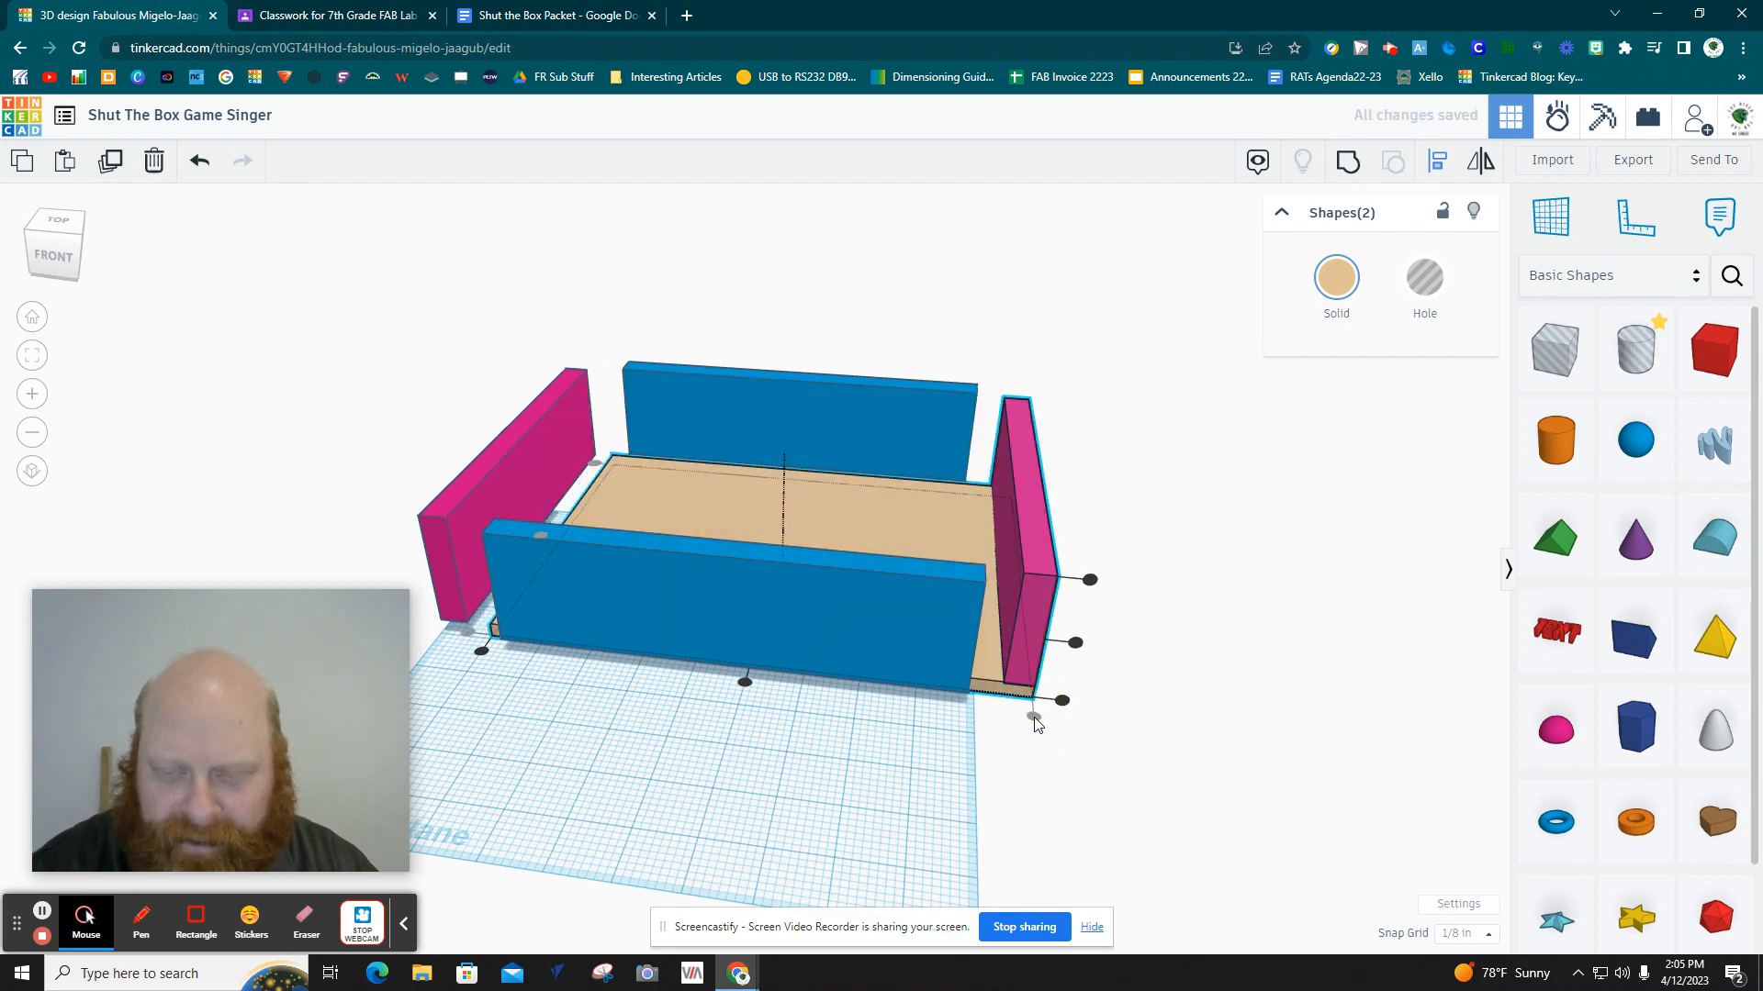
{"action": "left_click", "coordinate": [976, 747]}
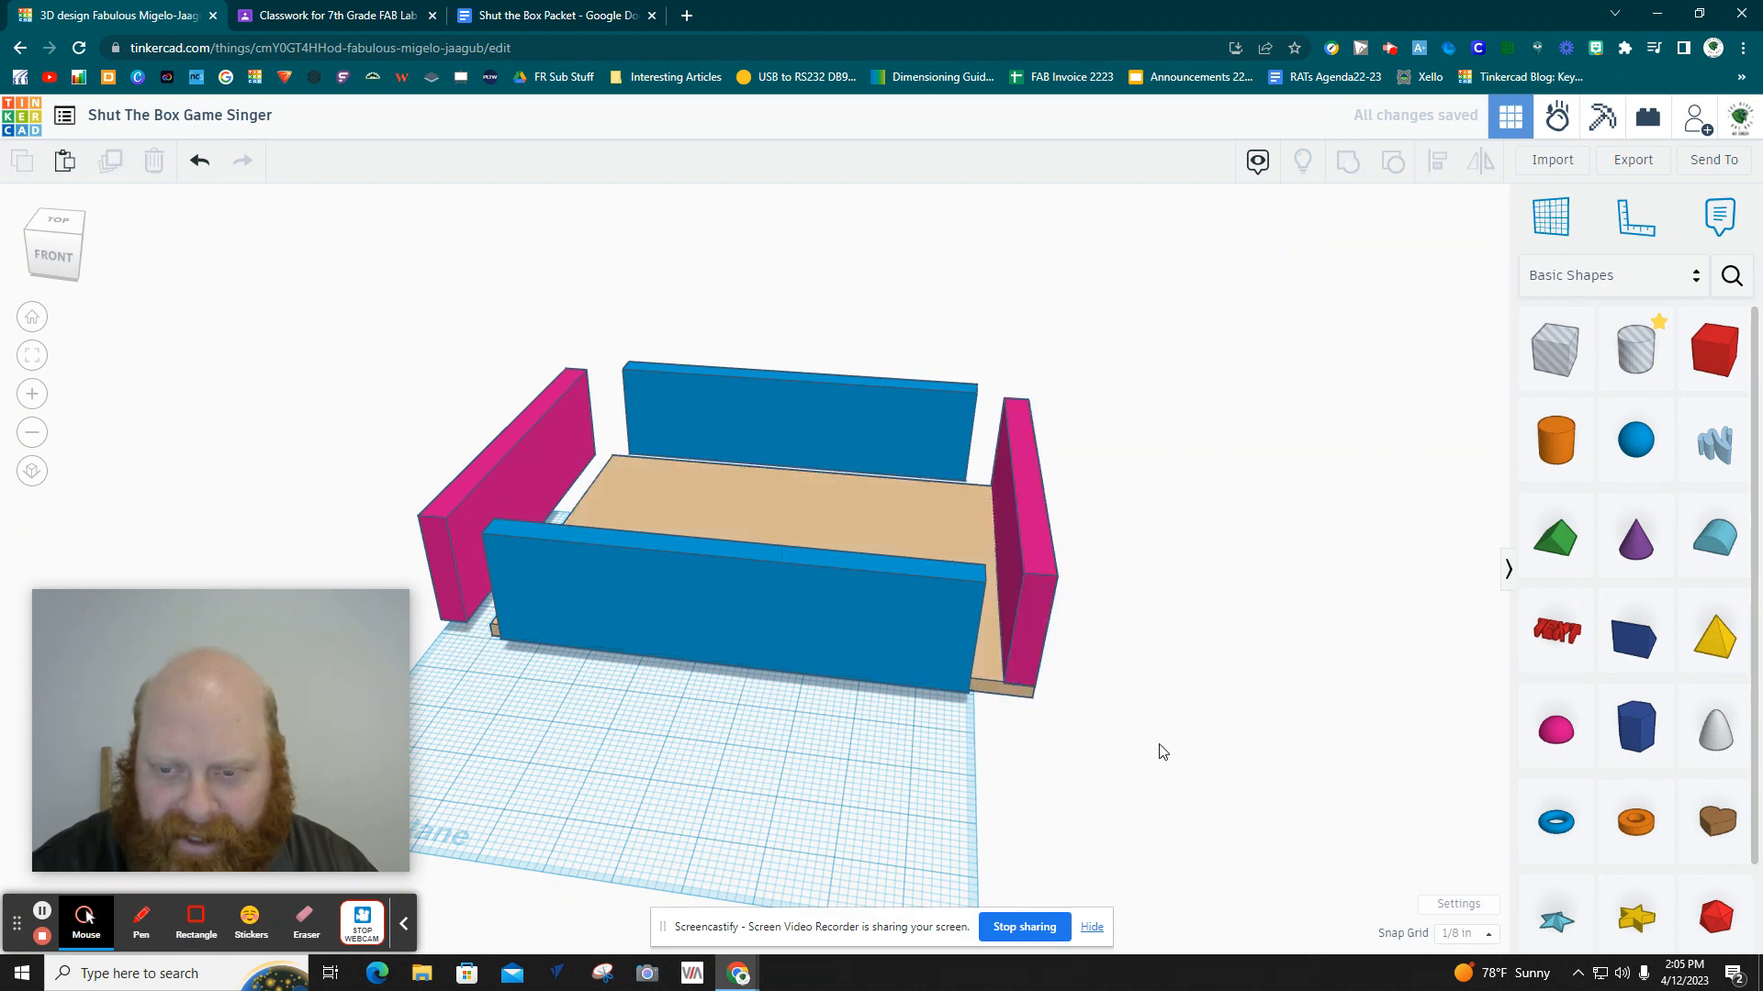
Move the blue front wall right until it meets the right pink wall.
{"action": "left_click", "coordinate": [912, 650]}
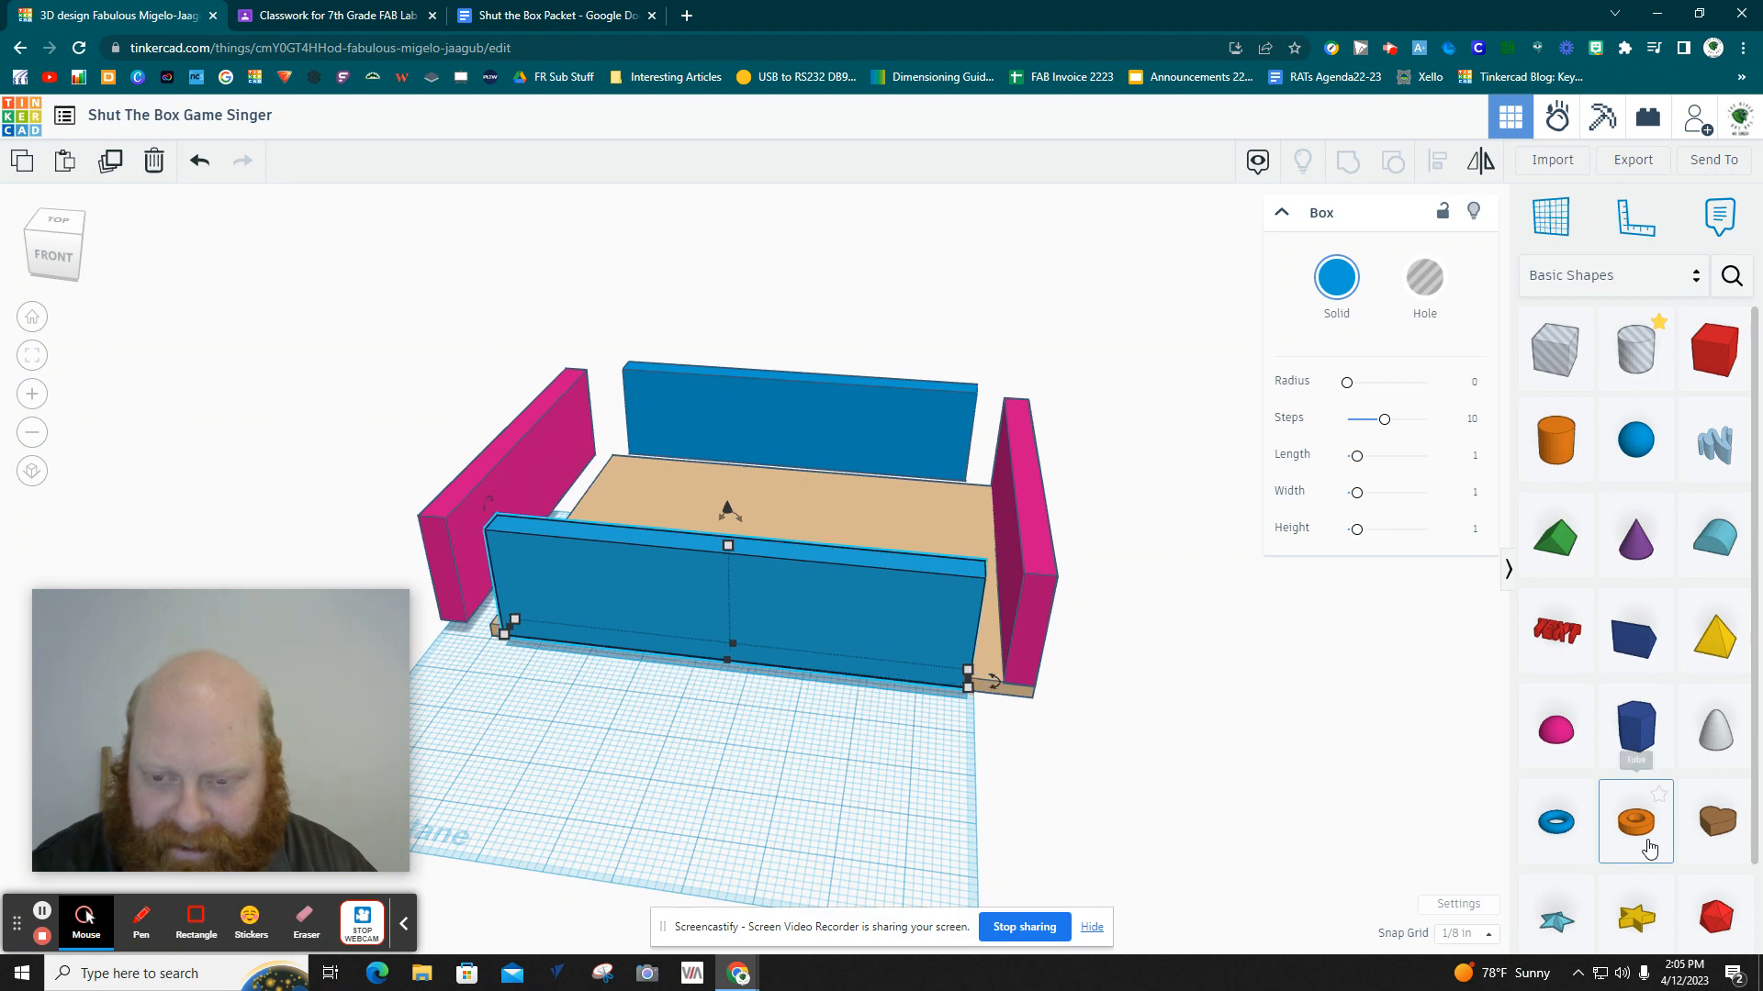
{"action": "key", "text": "Right"}
{"action": "key", "text": "Right"}
{"action": "key", "text": "Right"}
{"action": "key", "text": "Right"}
{"action": "key", "text": "Right"}
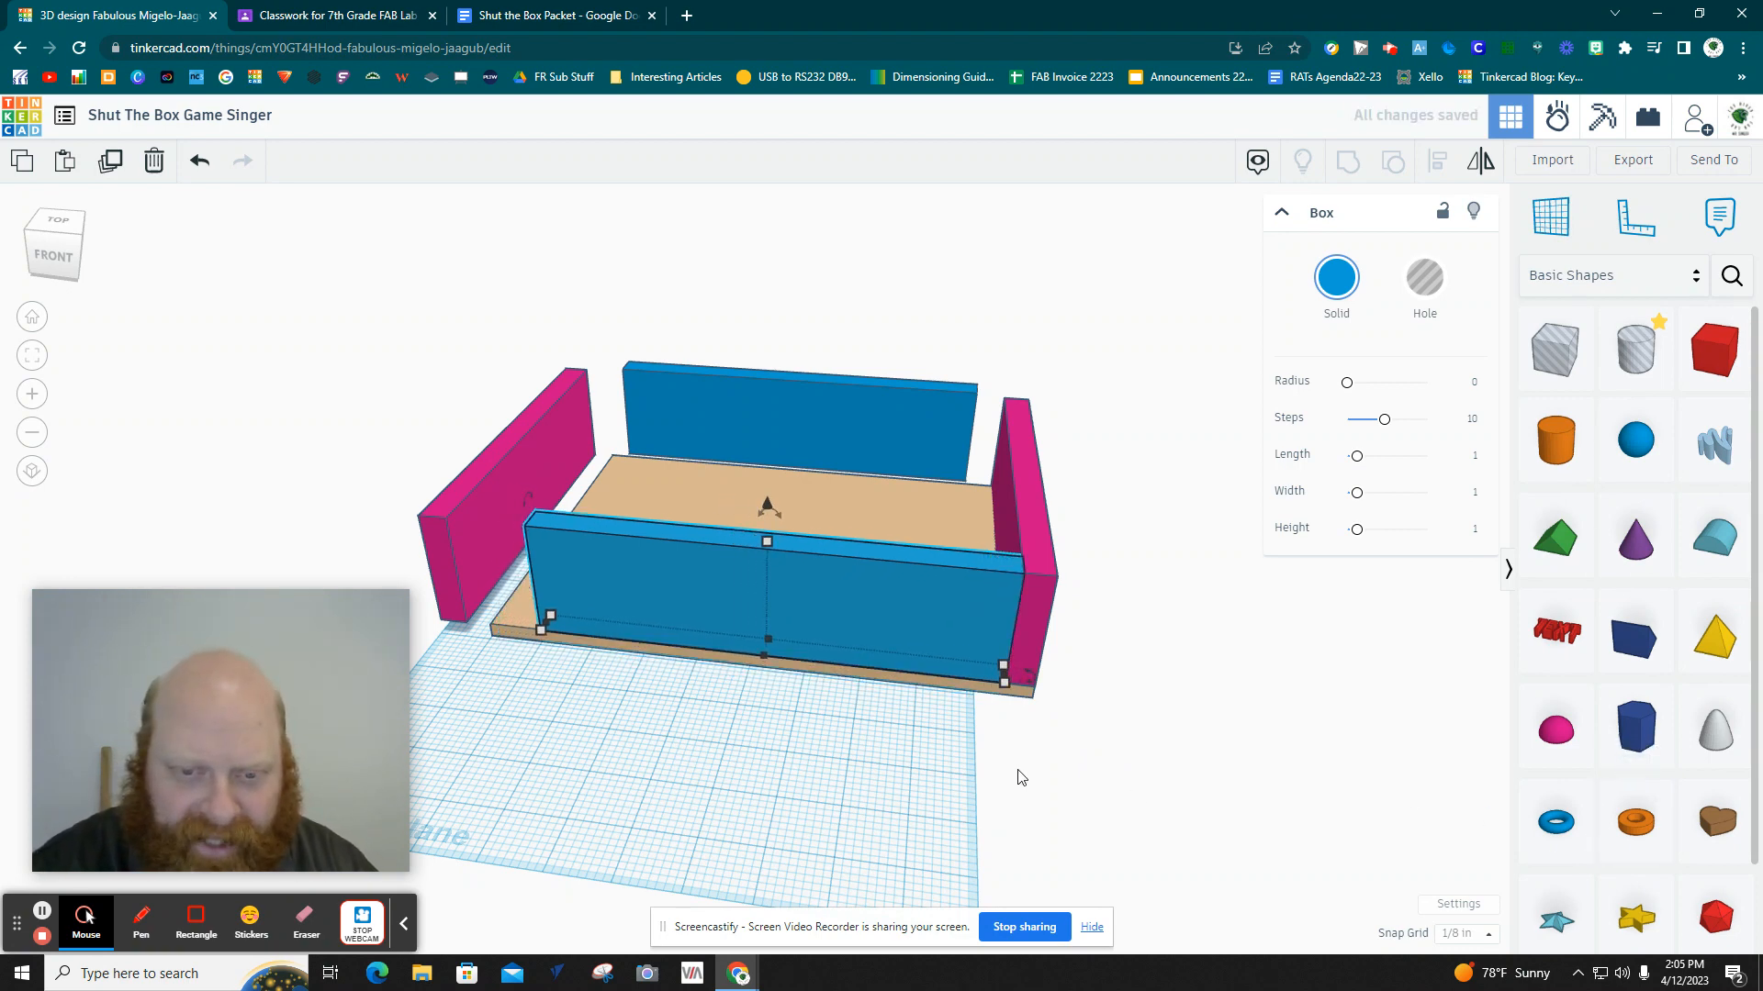
Move the left pink wall right until it meets the left end of the blue front wall.
{"action": "left_click", "coordinate": [458, 571]}
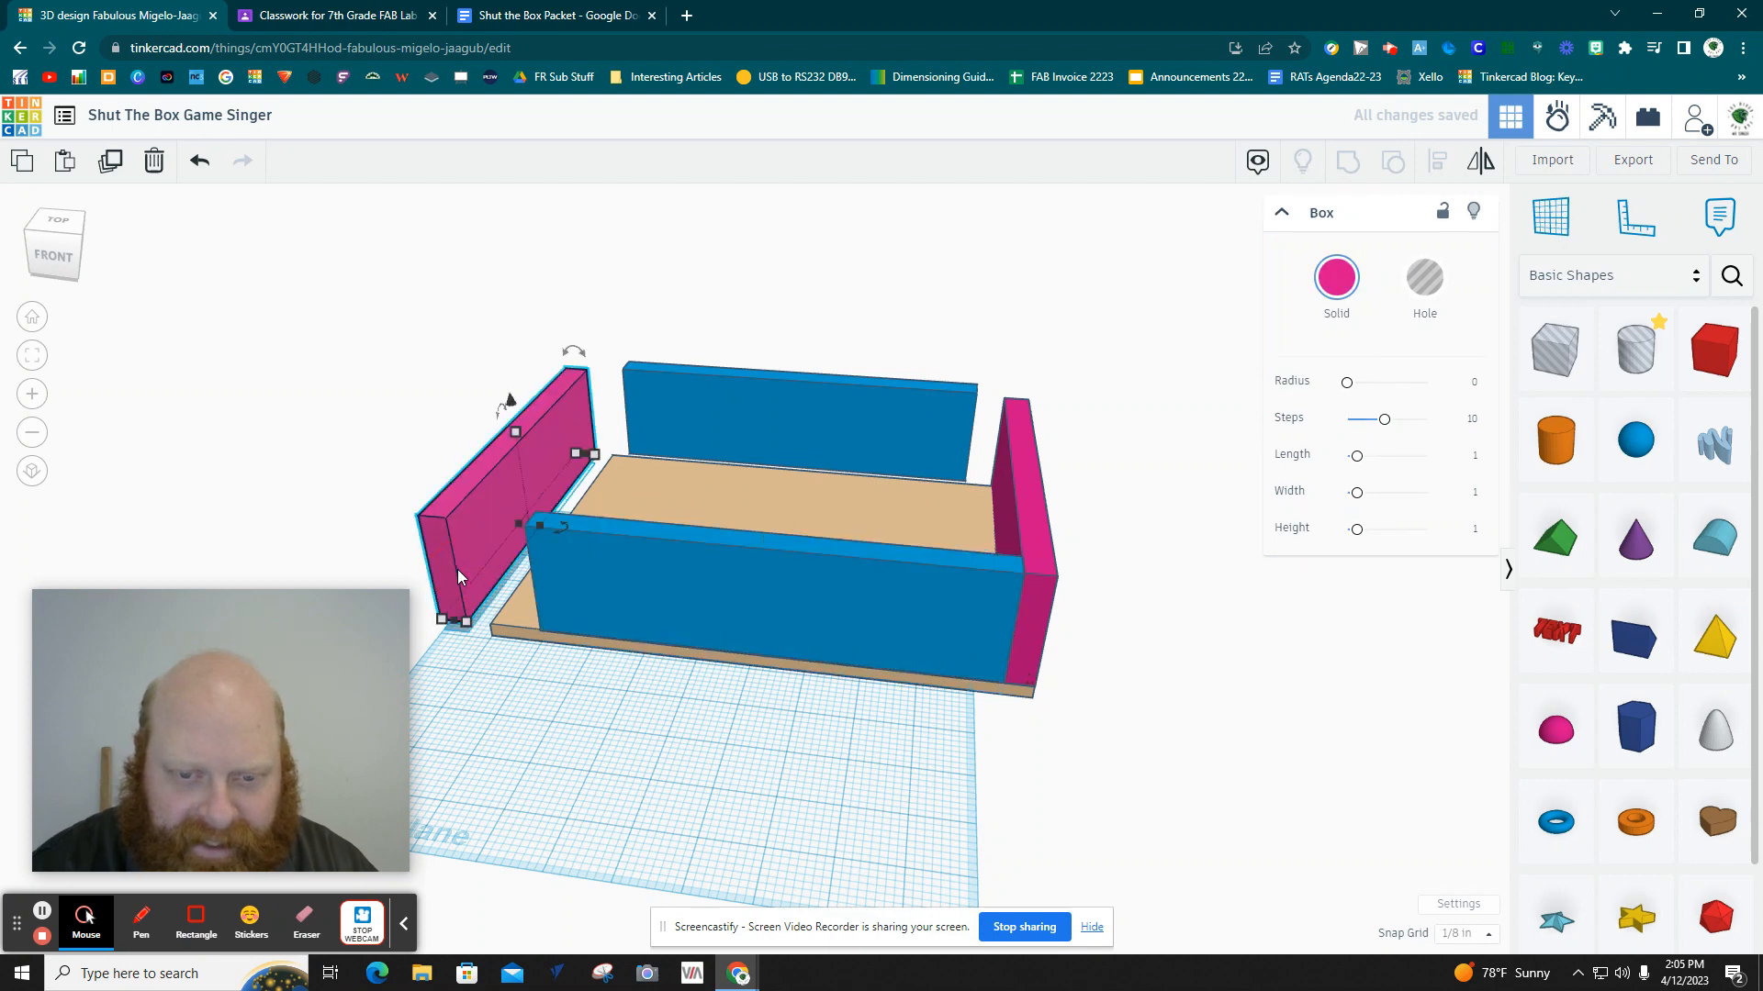
{"action": "key", "text": "Right"}
{"action": "key", "text": "Right"}
{"action": "key", "text": "Right"}
{"action": "key", "text": "Right"}
{"action": "key", "text": "Right"}
{"action": "key", "text": "Right"}
{"action": "key", "text": "Right"}
{"action": "key", "text": "Right"}
{"action": "key", "text": "Right"}
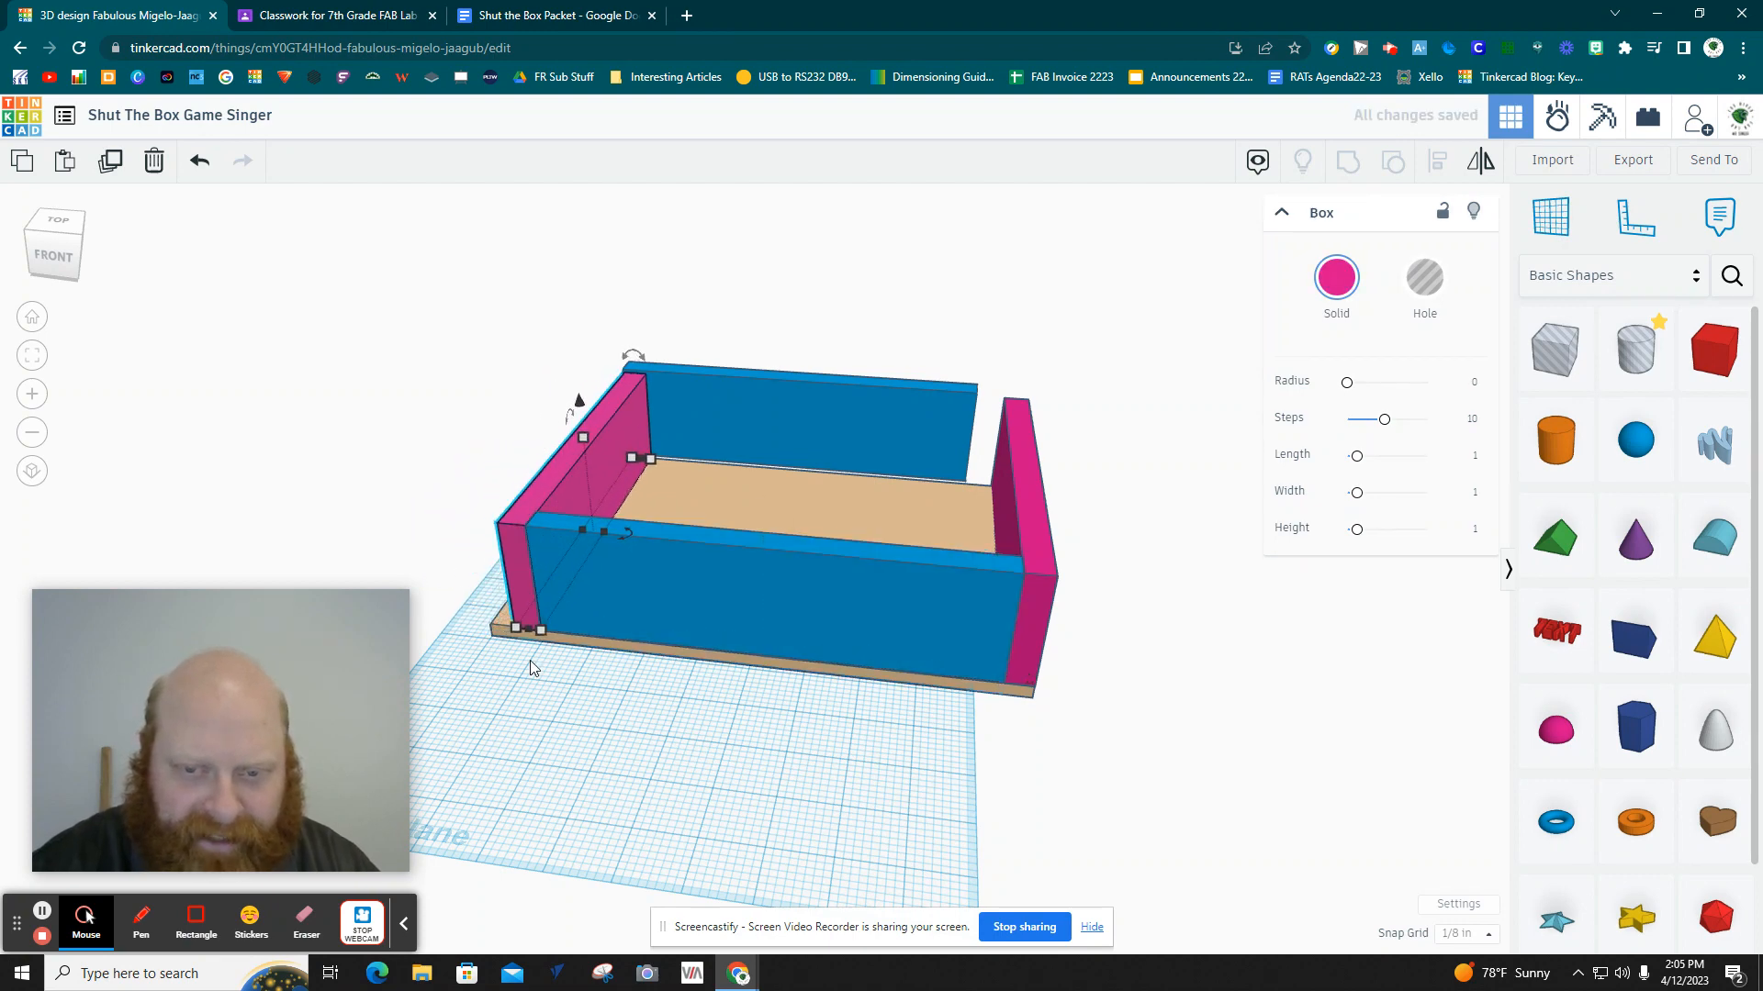
{"action": "left_click", "coordinate": [1114, 687]}
Move the blue back wall inward until its outer face is flush with the back ends of the pink walls.
{"action": "right_click_drag", "start_coordinate": [1157, 669], "coordinate": [524, 510]}
{"action": "scroll", "coordinate": [520, 510], "scroll_direction": "down", "scroll_amount": 5}
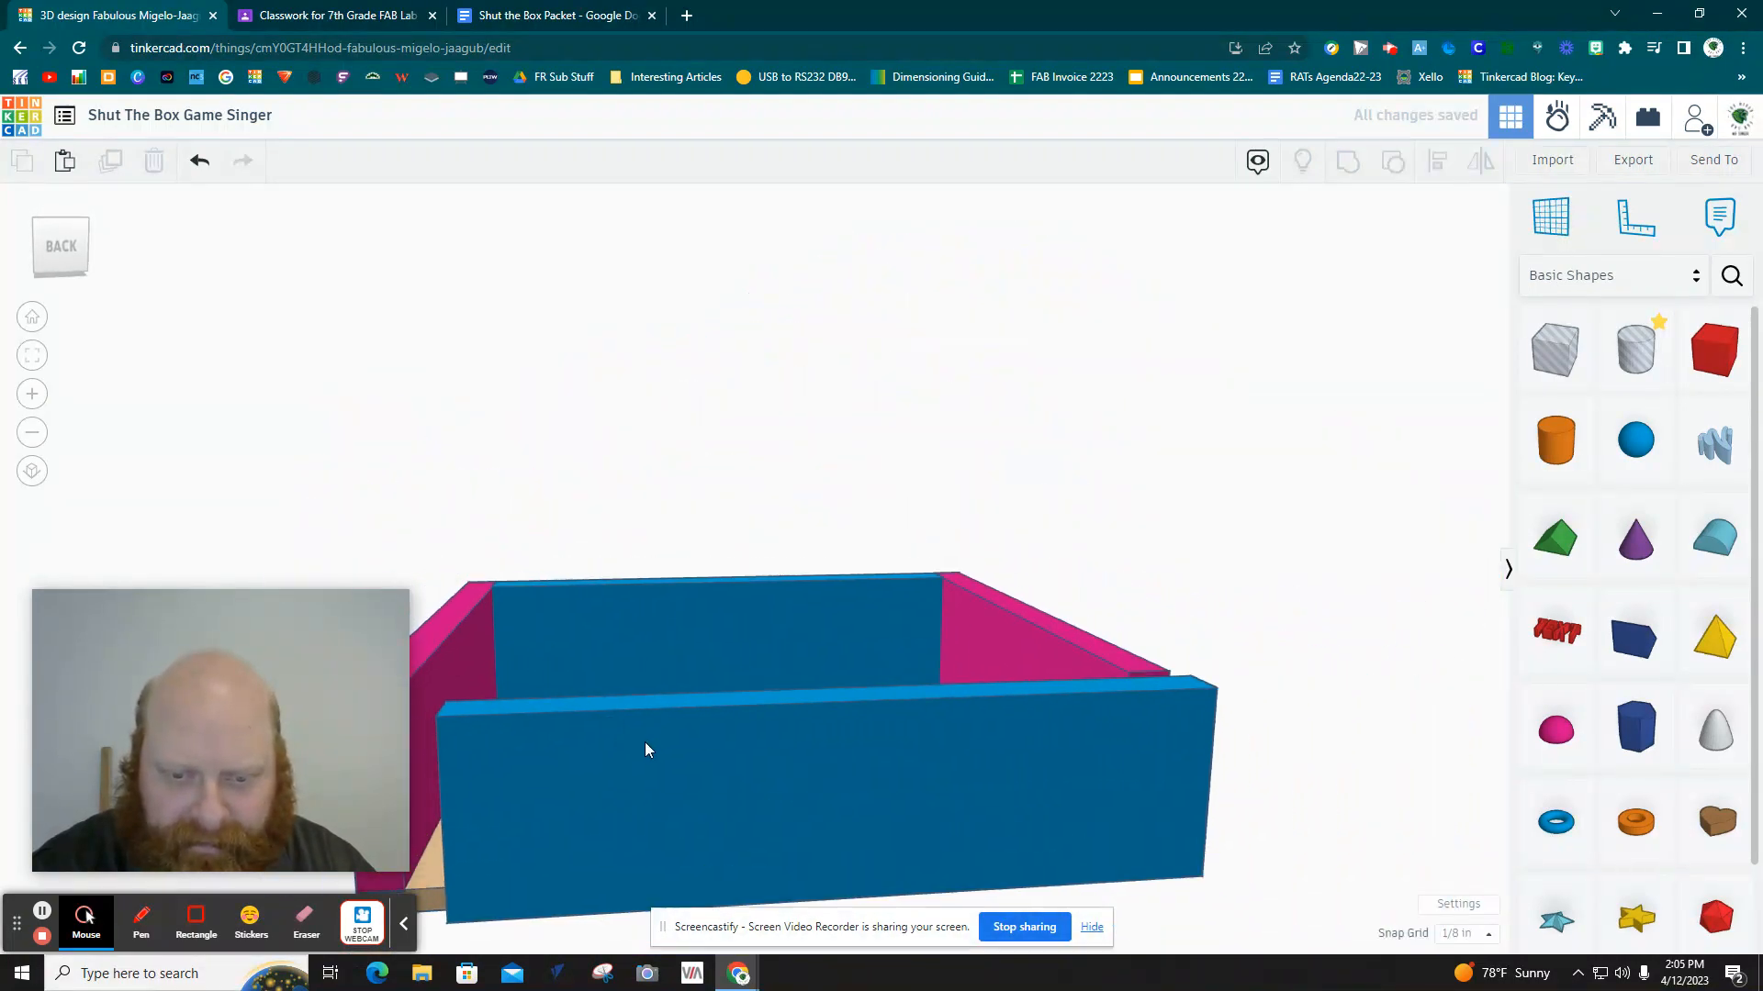
{"action": "left_click", "coordinate": [647, 743]}
{"action": "left_click", "coordinate": [32, 356]}
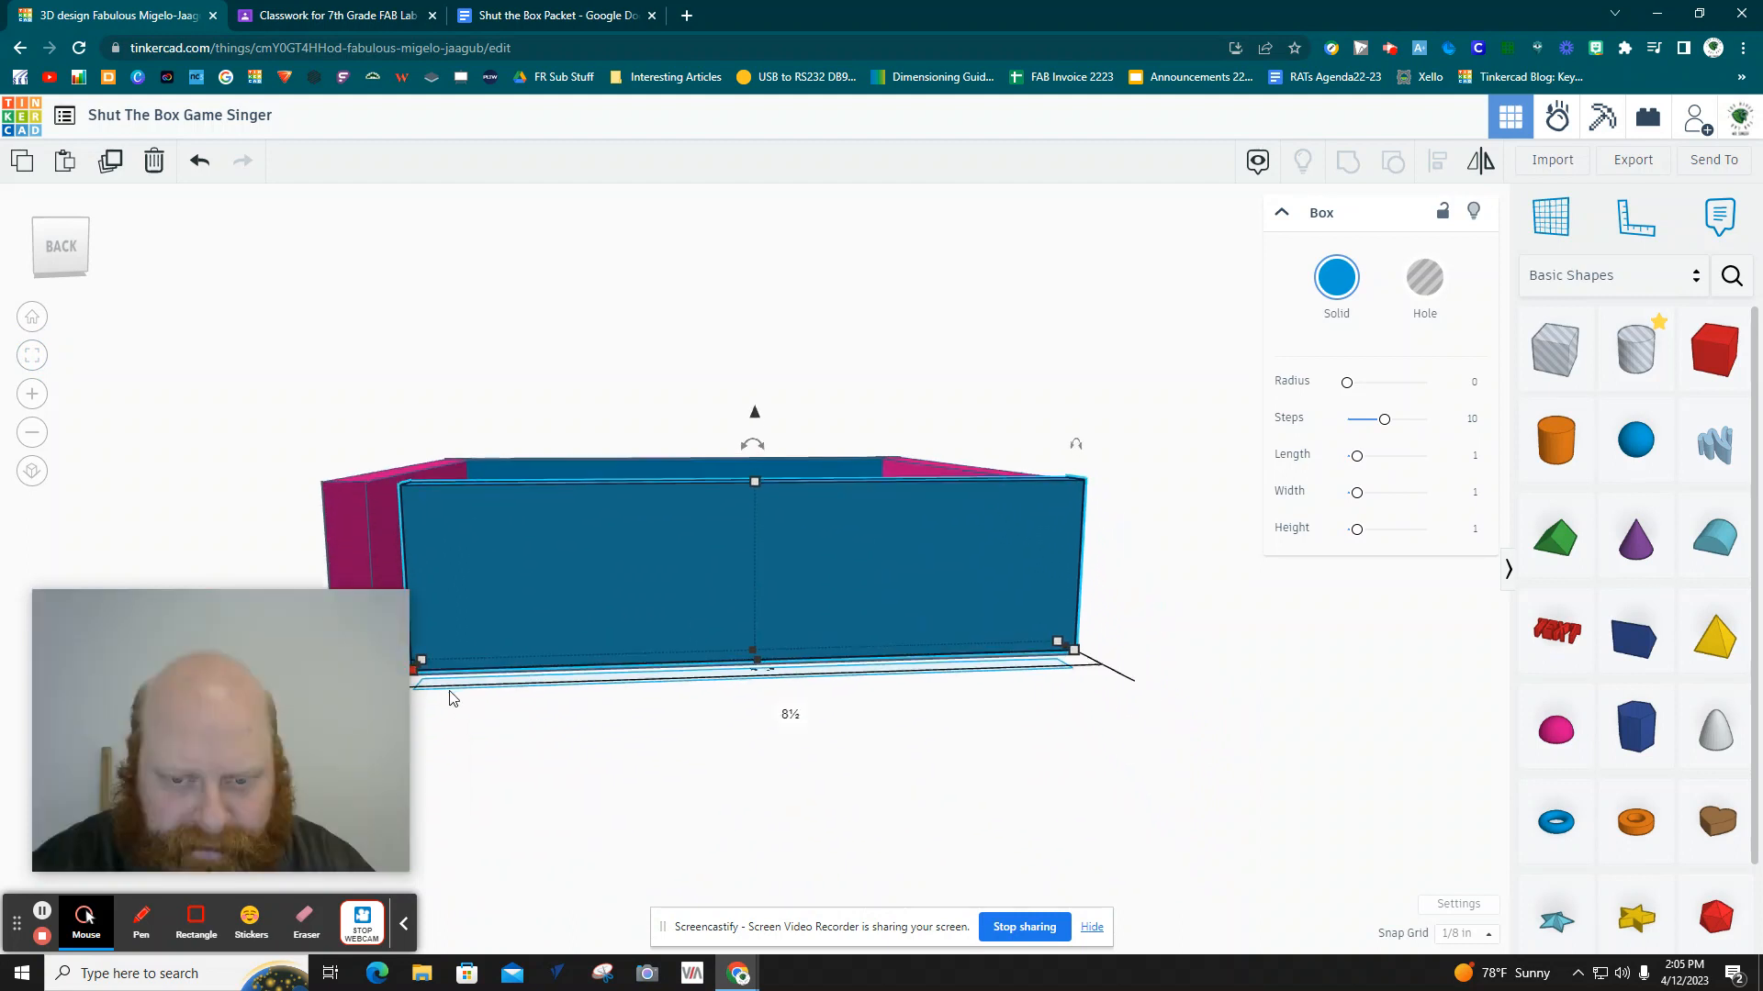
{"action": "scroll", "coordinate": [571, 720], "scroll_direction": "down", "scroll_amount": 2}
{"action": "right_click_drag", "start_coordinate": [586, 775], "coordinate": [500, 742]}
{"action": "left_click_drag", "start_coordinate": [246, 697], "coordinate": [1051, 286]}
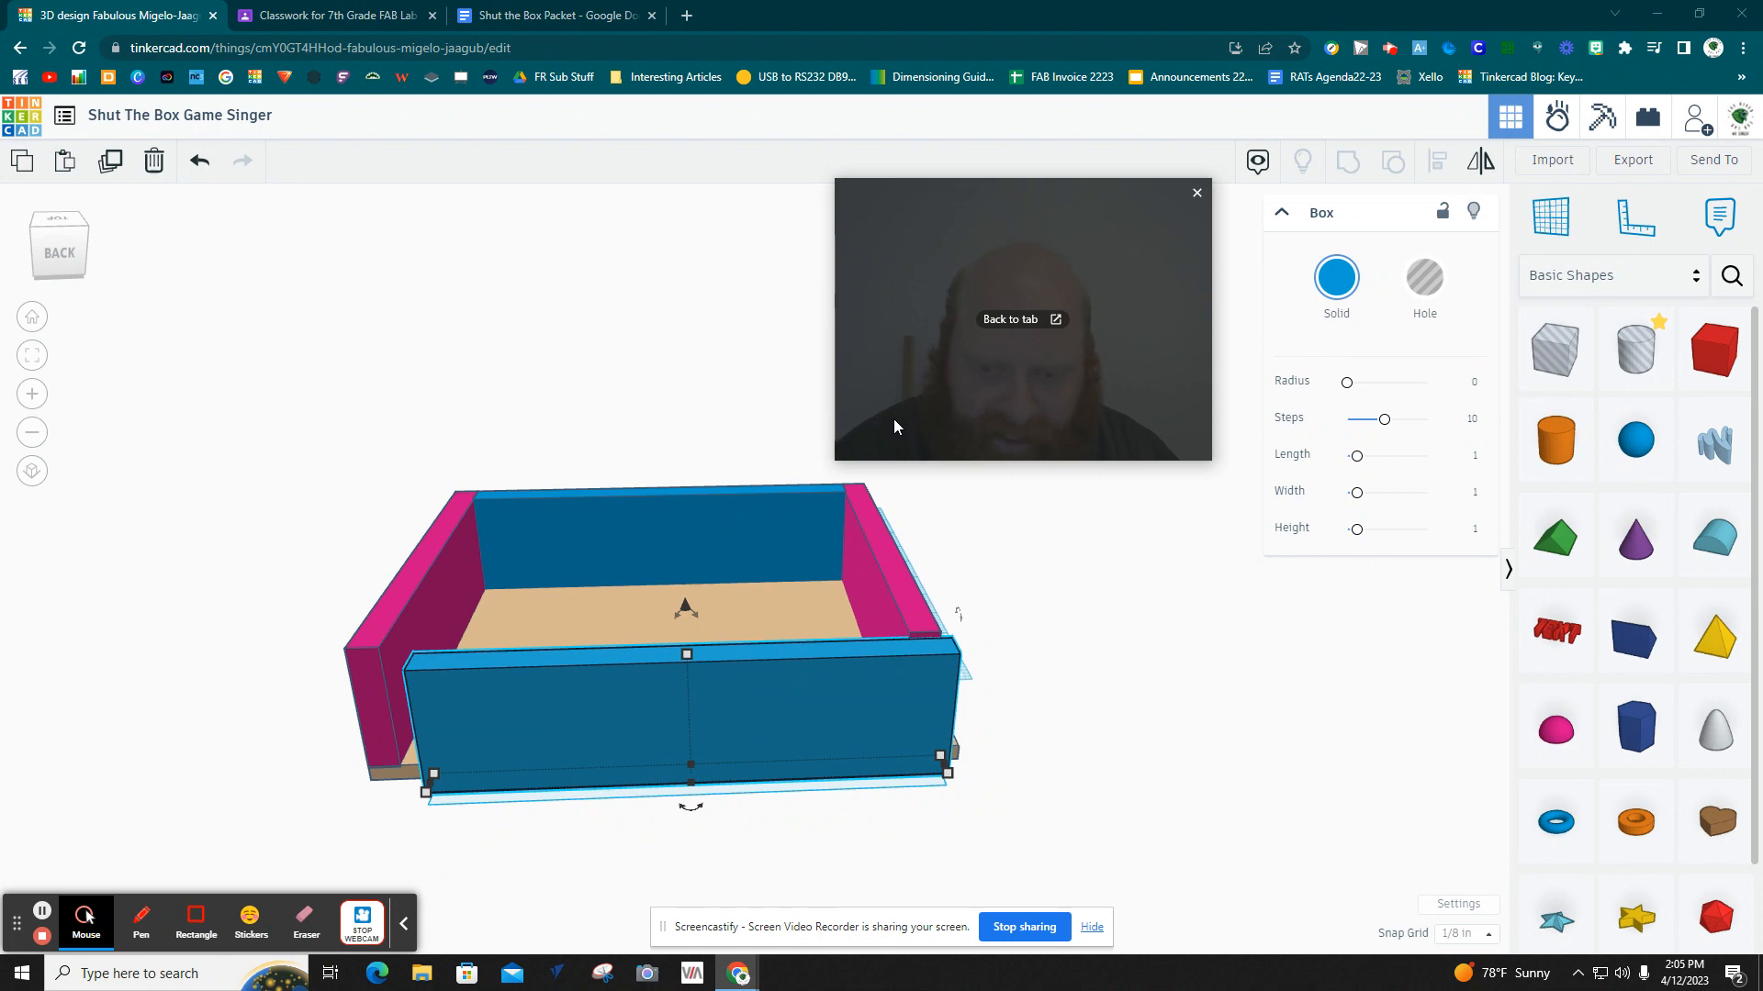
{"action": "key", "text": "Up"}
{"action": "key", "text": "Up"}
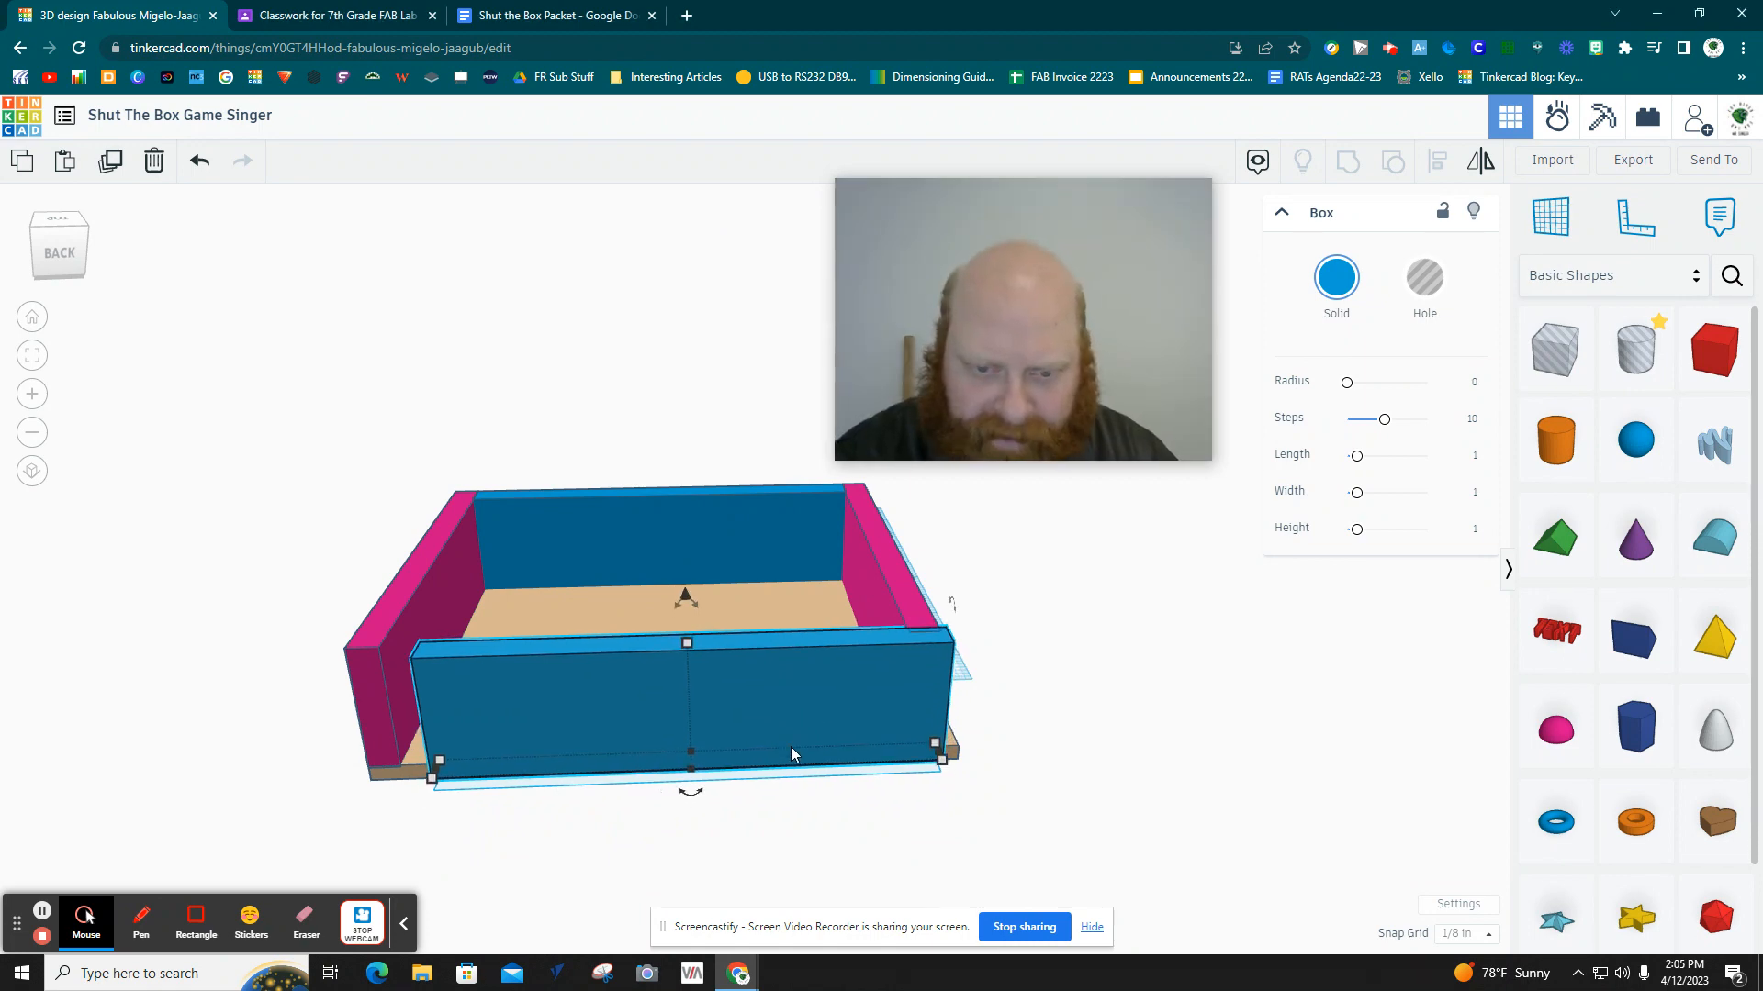
{"action": "key", "text": "Up"}
{"action": "key", "text": "Up"}
{"action": "key", "text": "Up"}
{"action": "key", "text": "Up"}
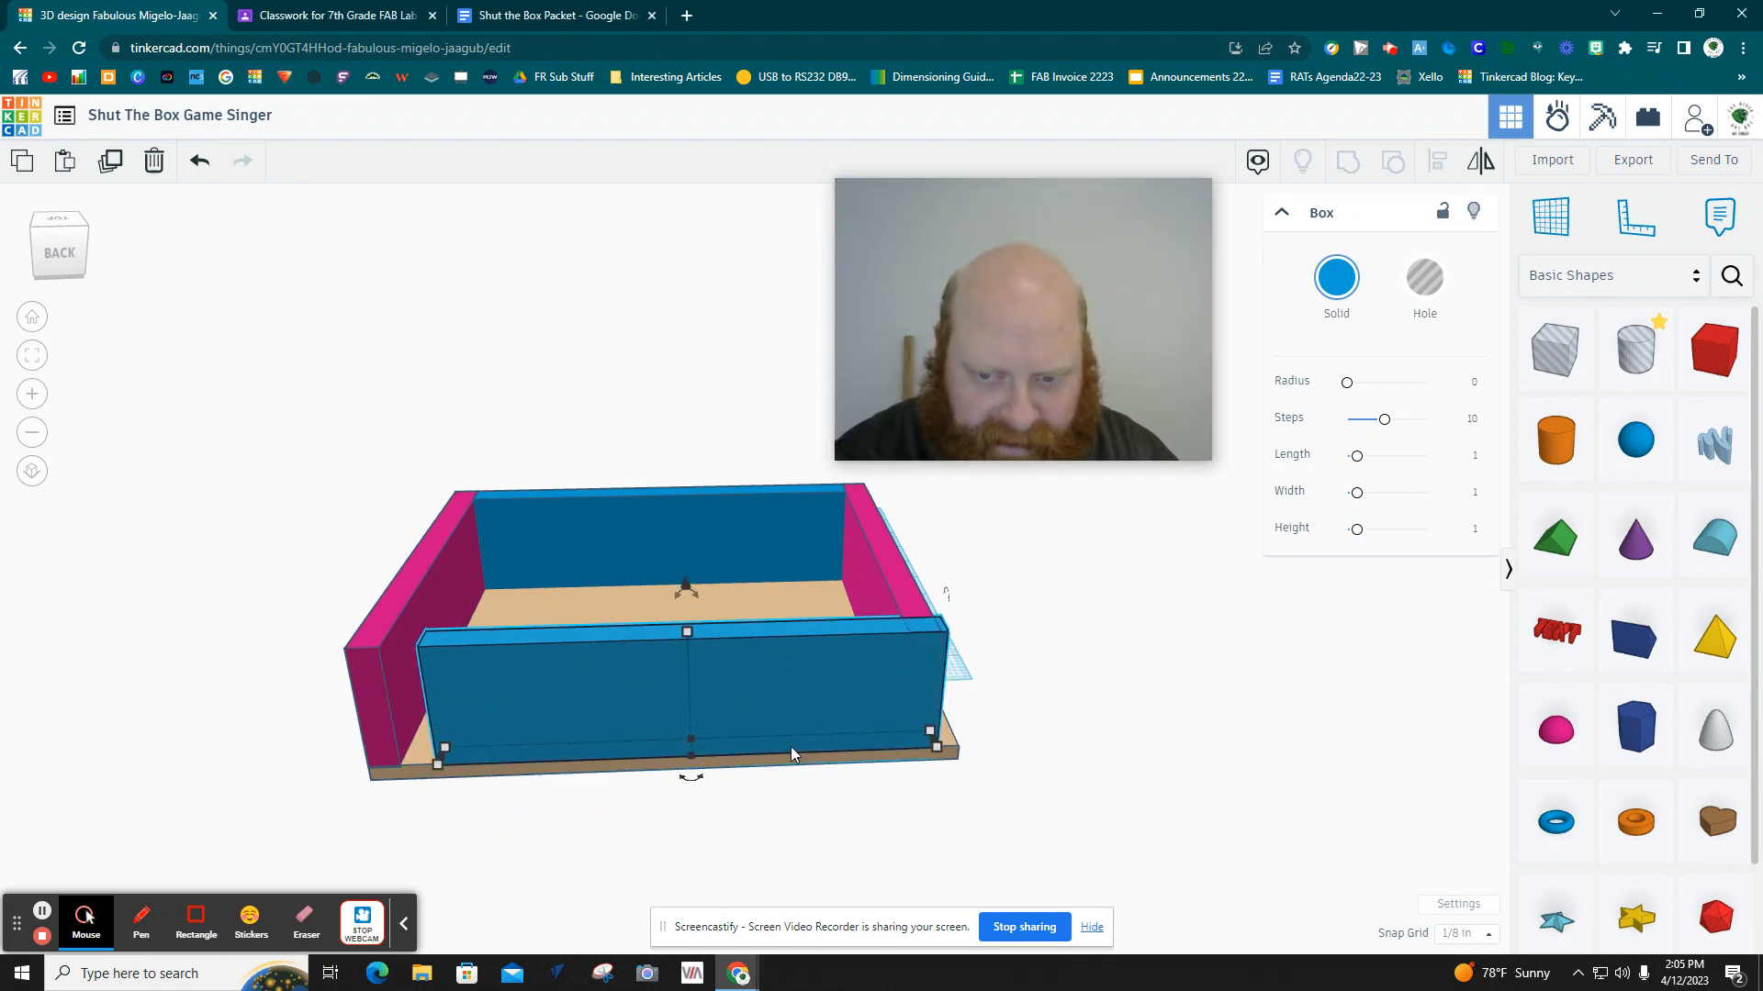
Shift the blue back wall sideways until it fits between the two pink side walls.
{"action": "key", "text": "Left"}
{"action": "key", "text": "Left"}
{"action": "key", "text": "Left"}
{"action": "key", "text": "Left"}
{"action": "key", "text": "Left"}
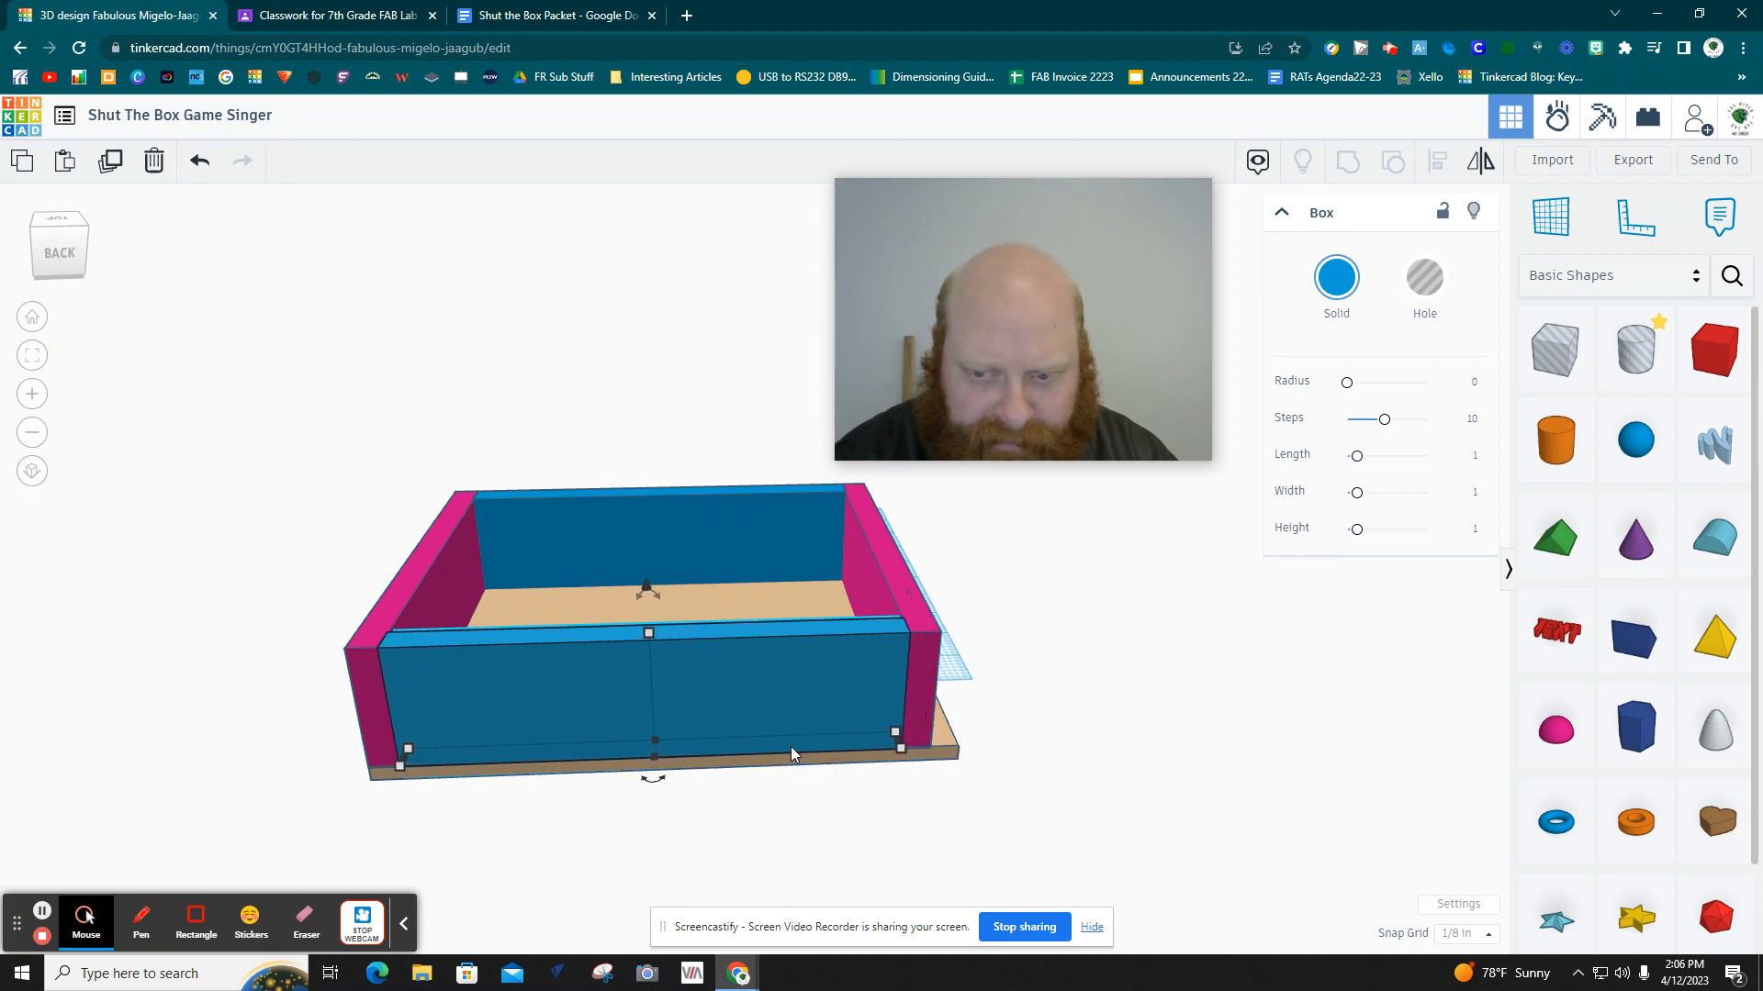
Set the tan base's long side to 9.5 inches so it ends flush with the outer faces of the pink walls.
{"action": "left_click", "coordinate": [948, 750]}
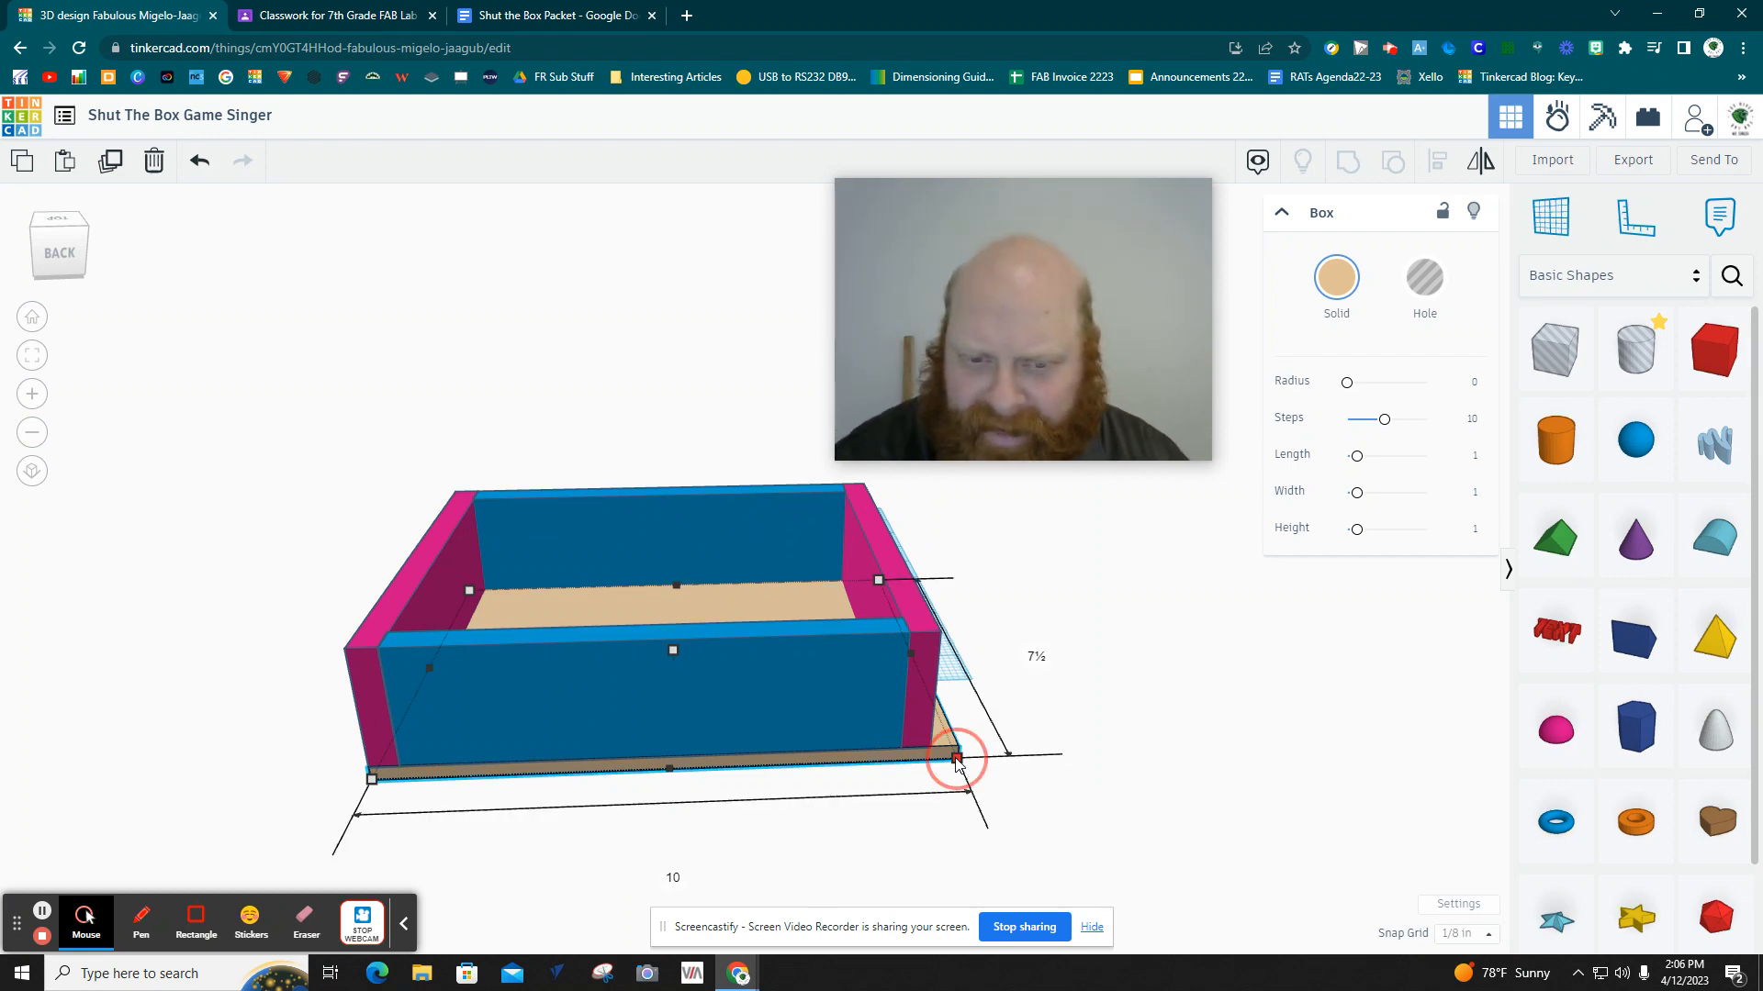
{"action": "left_click", "coordinate": [923, 716]}
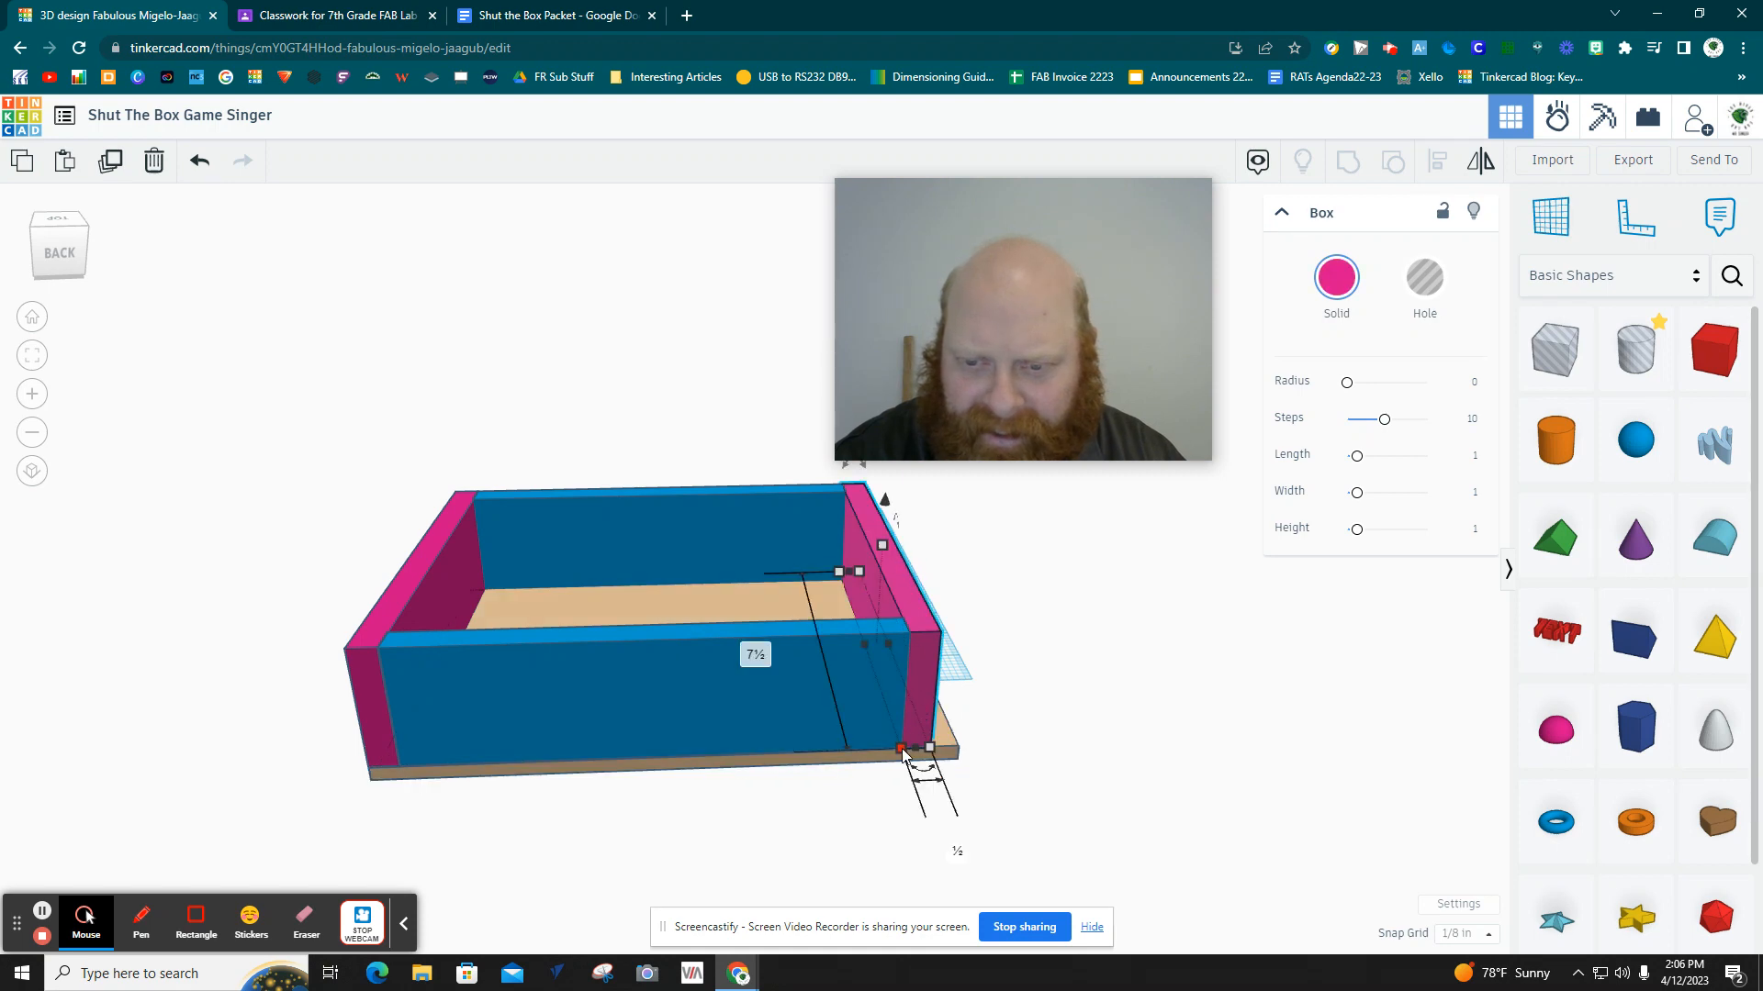
{"action": "left_click", "coordinate": [365, 758]}
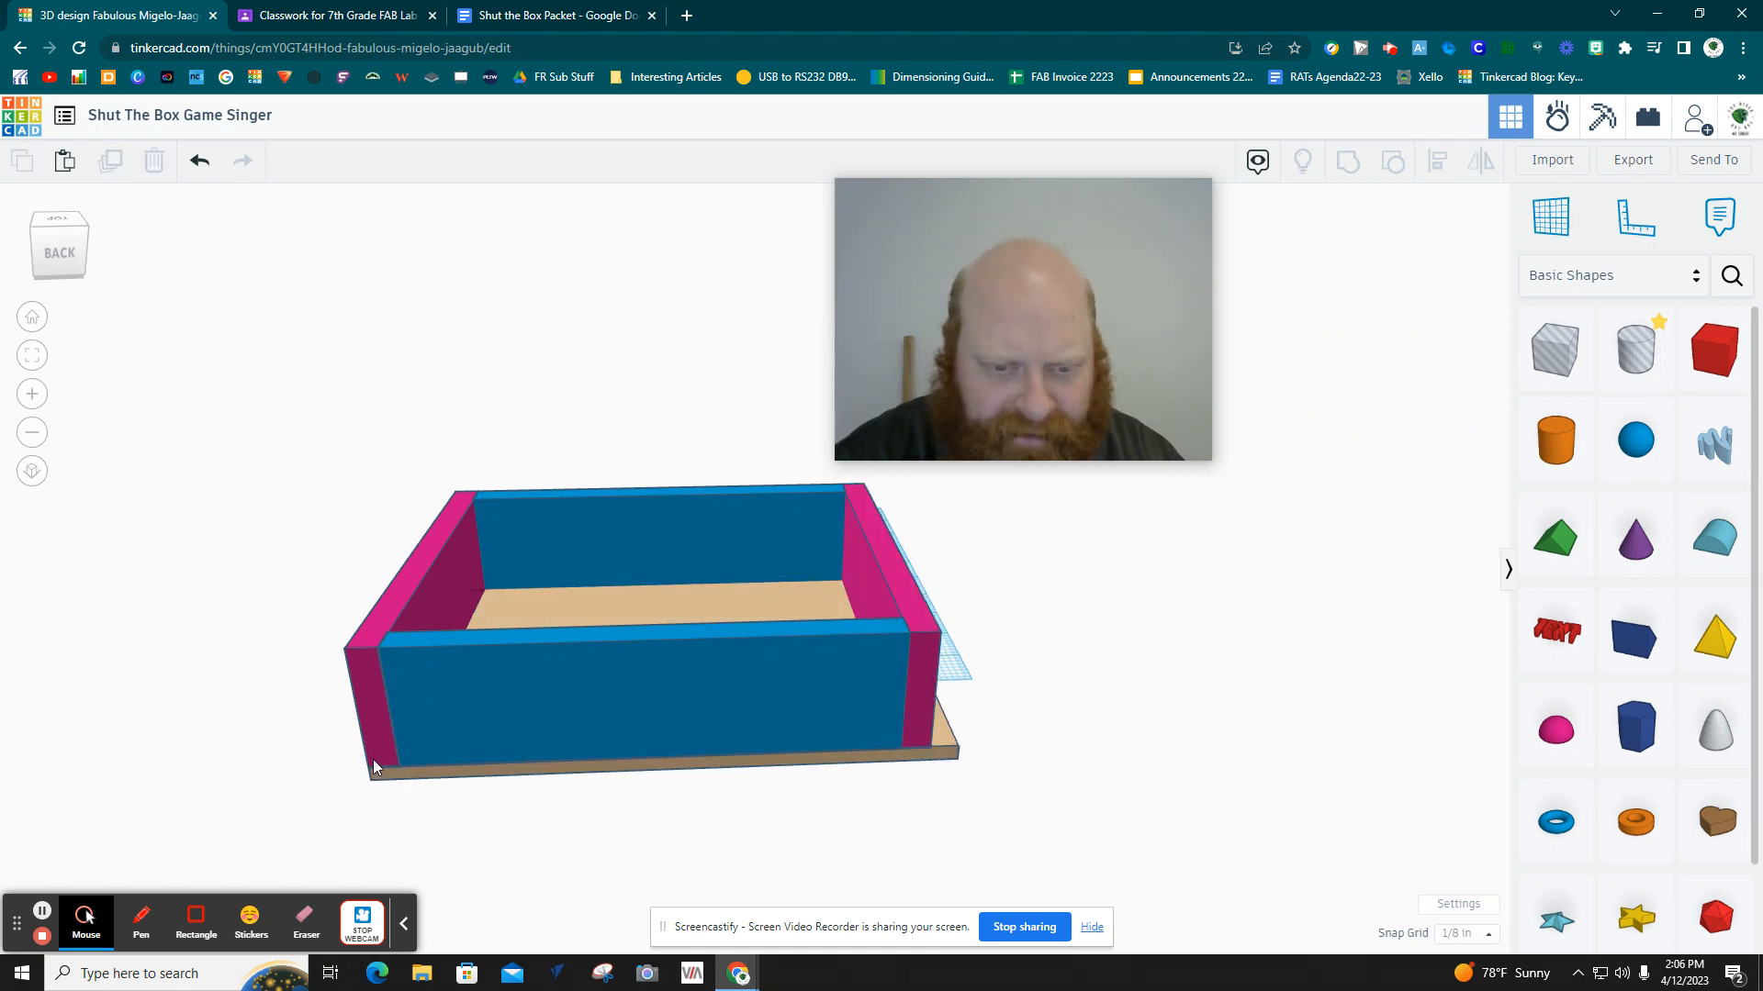
{"action": "left_click", "coordinate": [372, 758]}
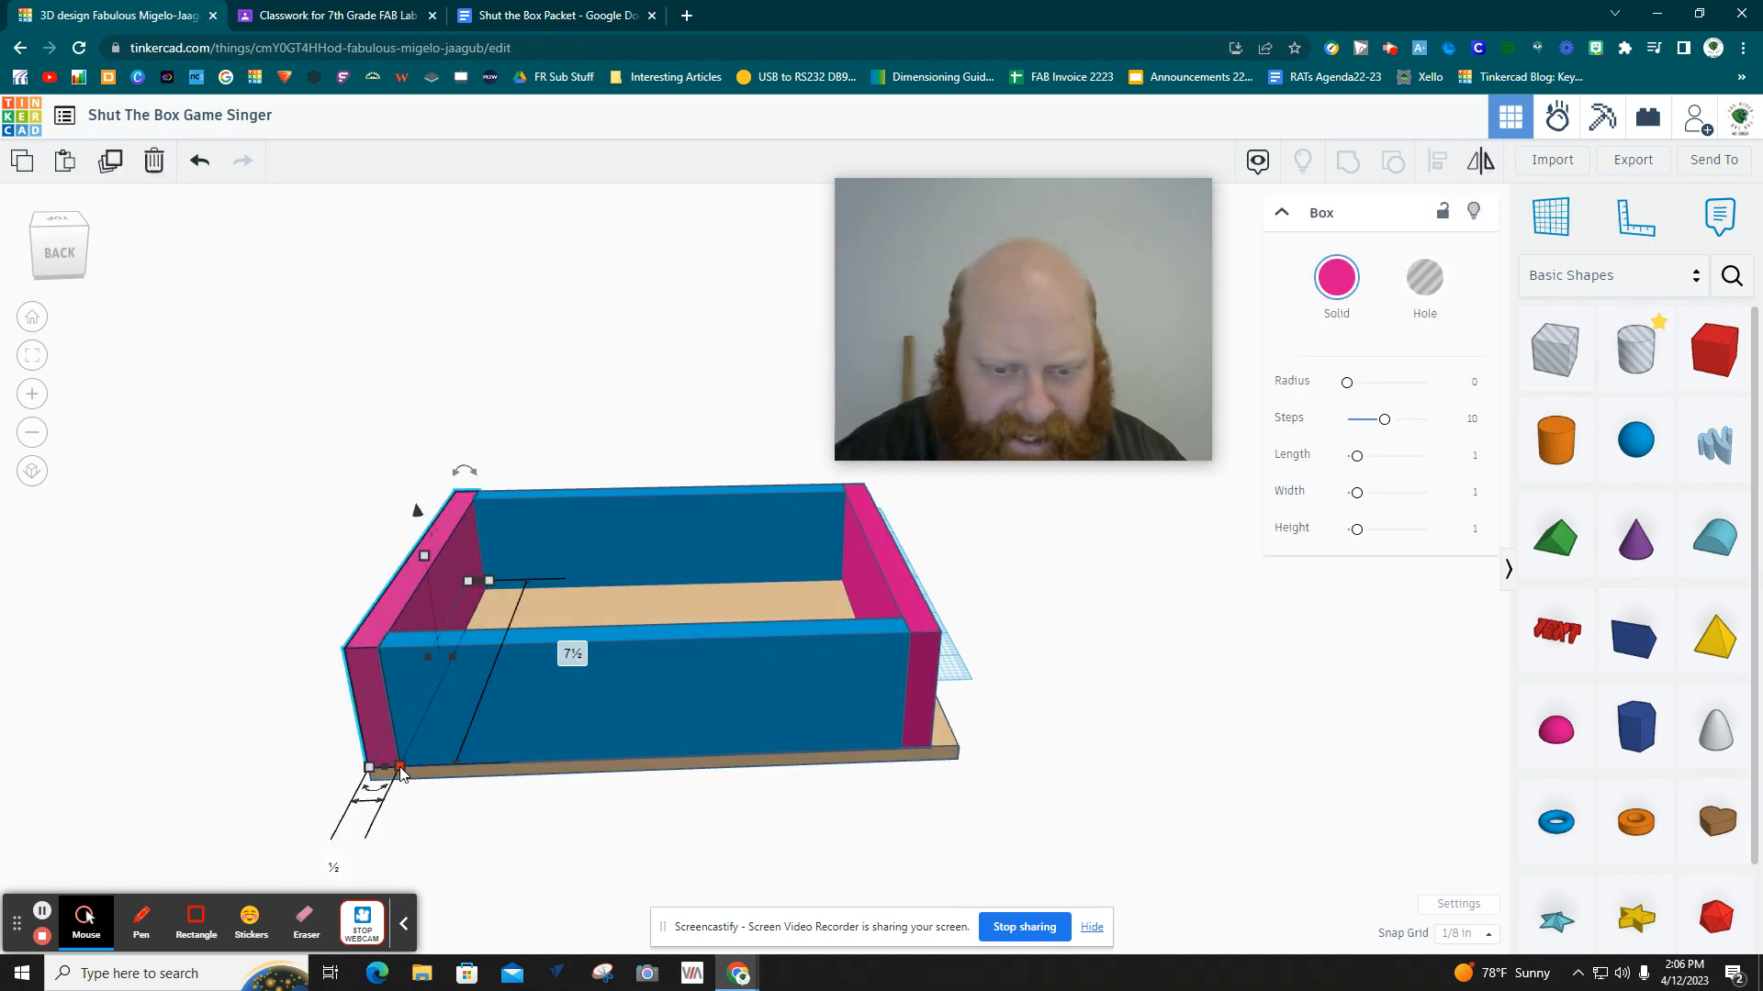
{"action": "left_click", "coordinate": [612, 723]}
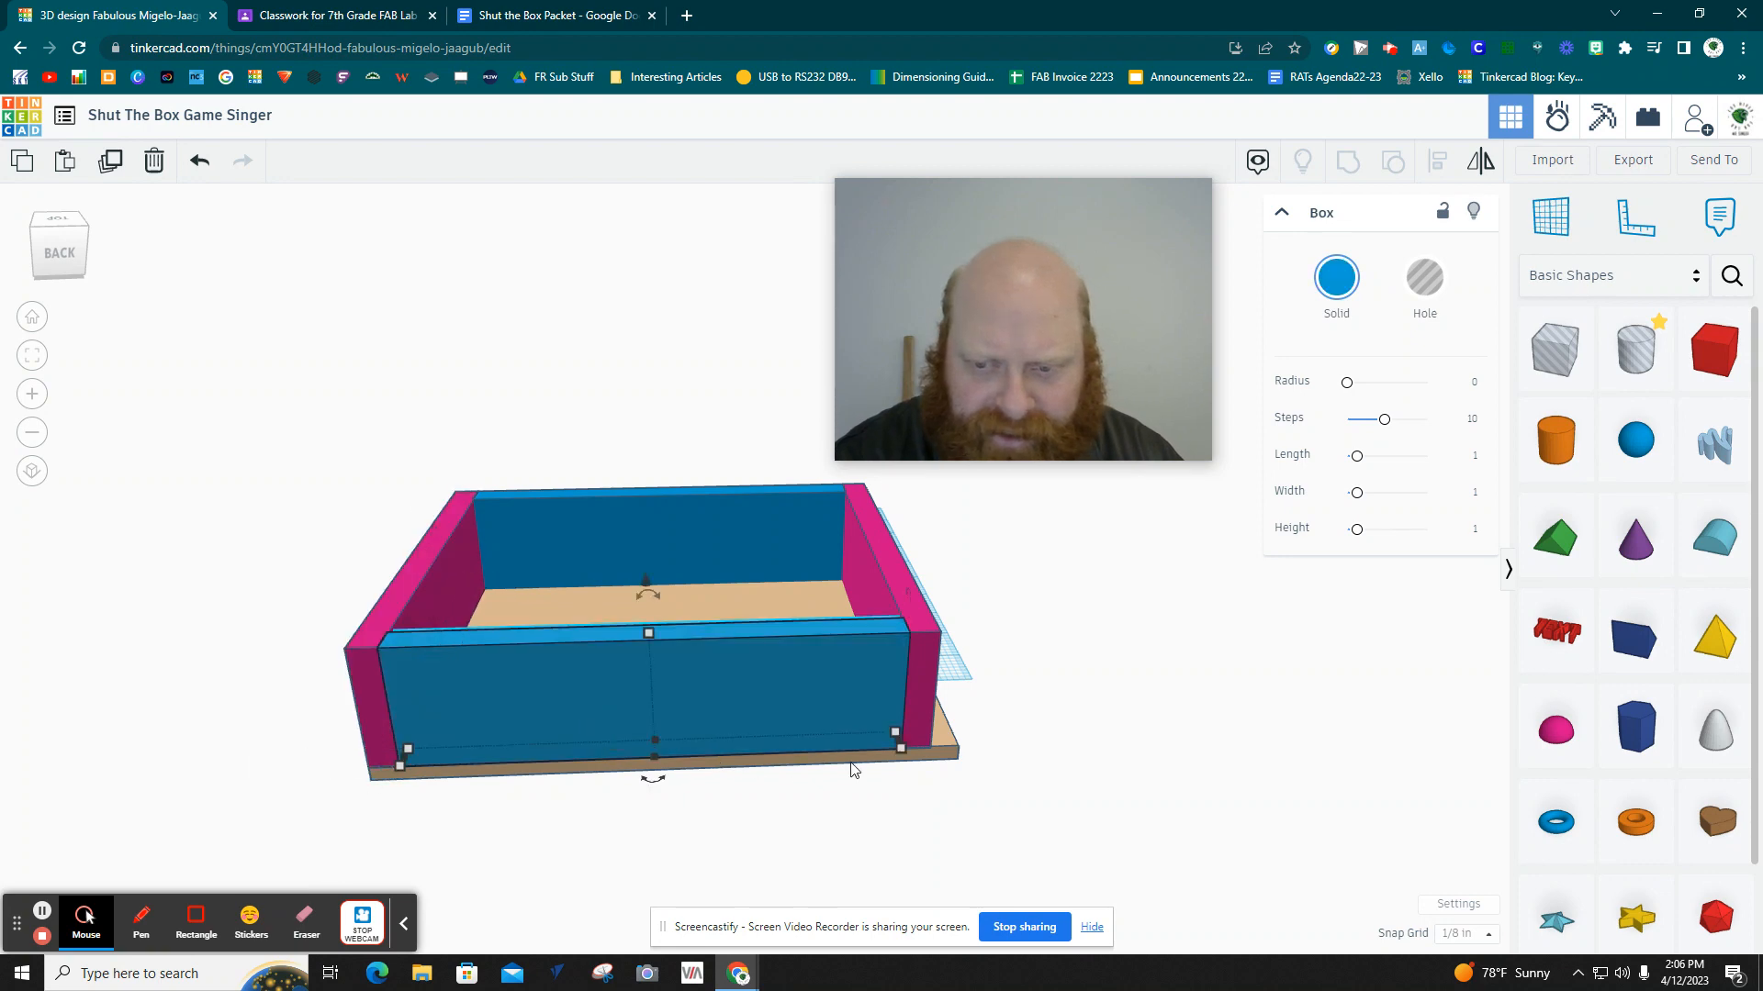
{"action": "left_click", "coordinate": [948, 750]}
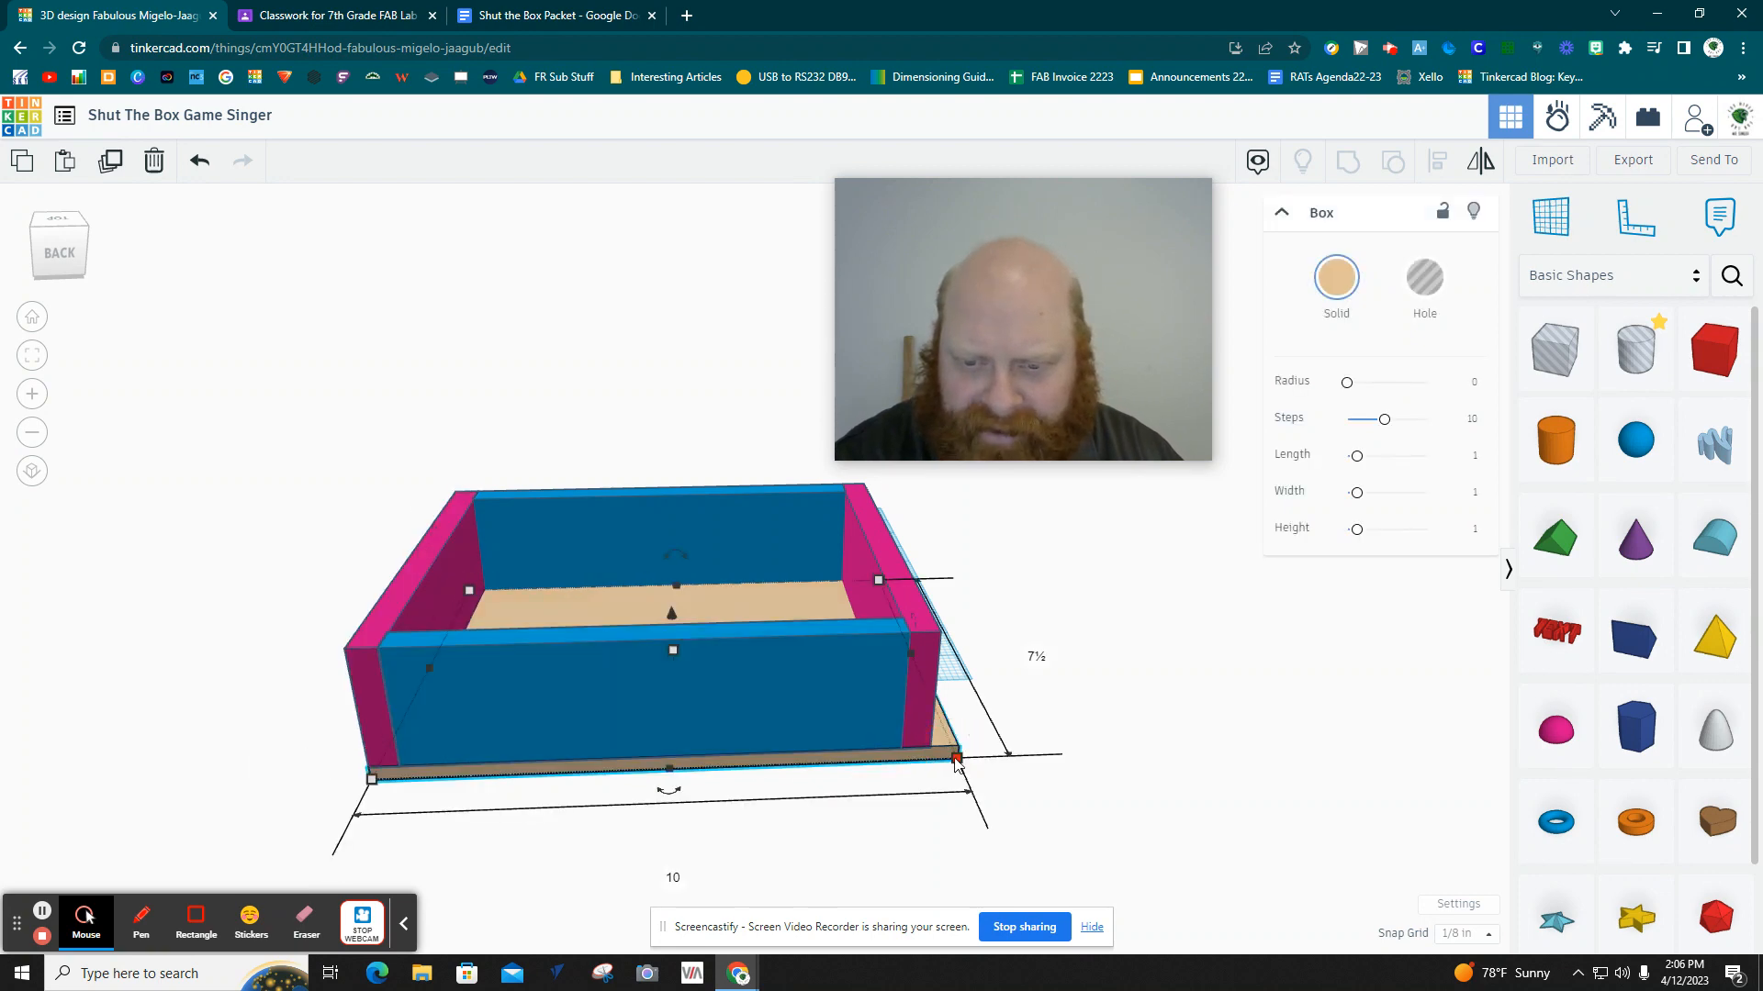
{"action": "left_click", "coordinate": [663, 871]}
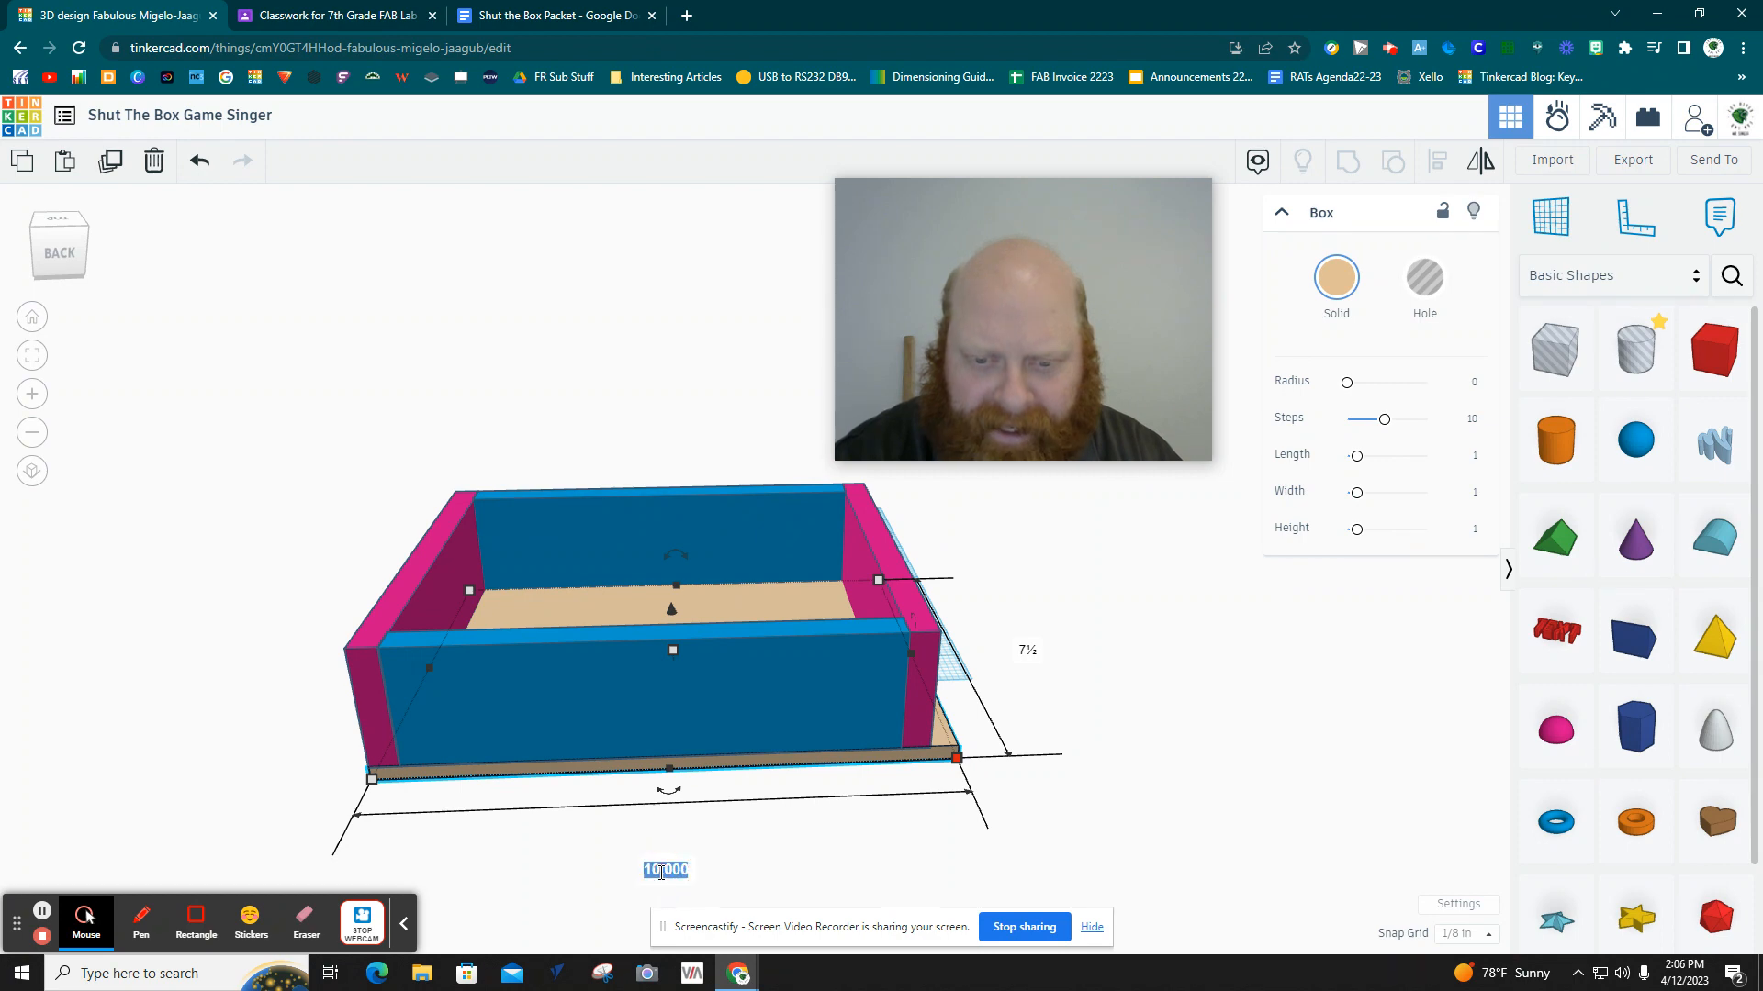
{"action": "type", "text": "9."}
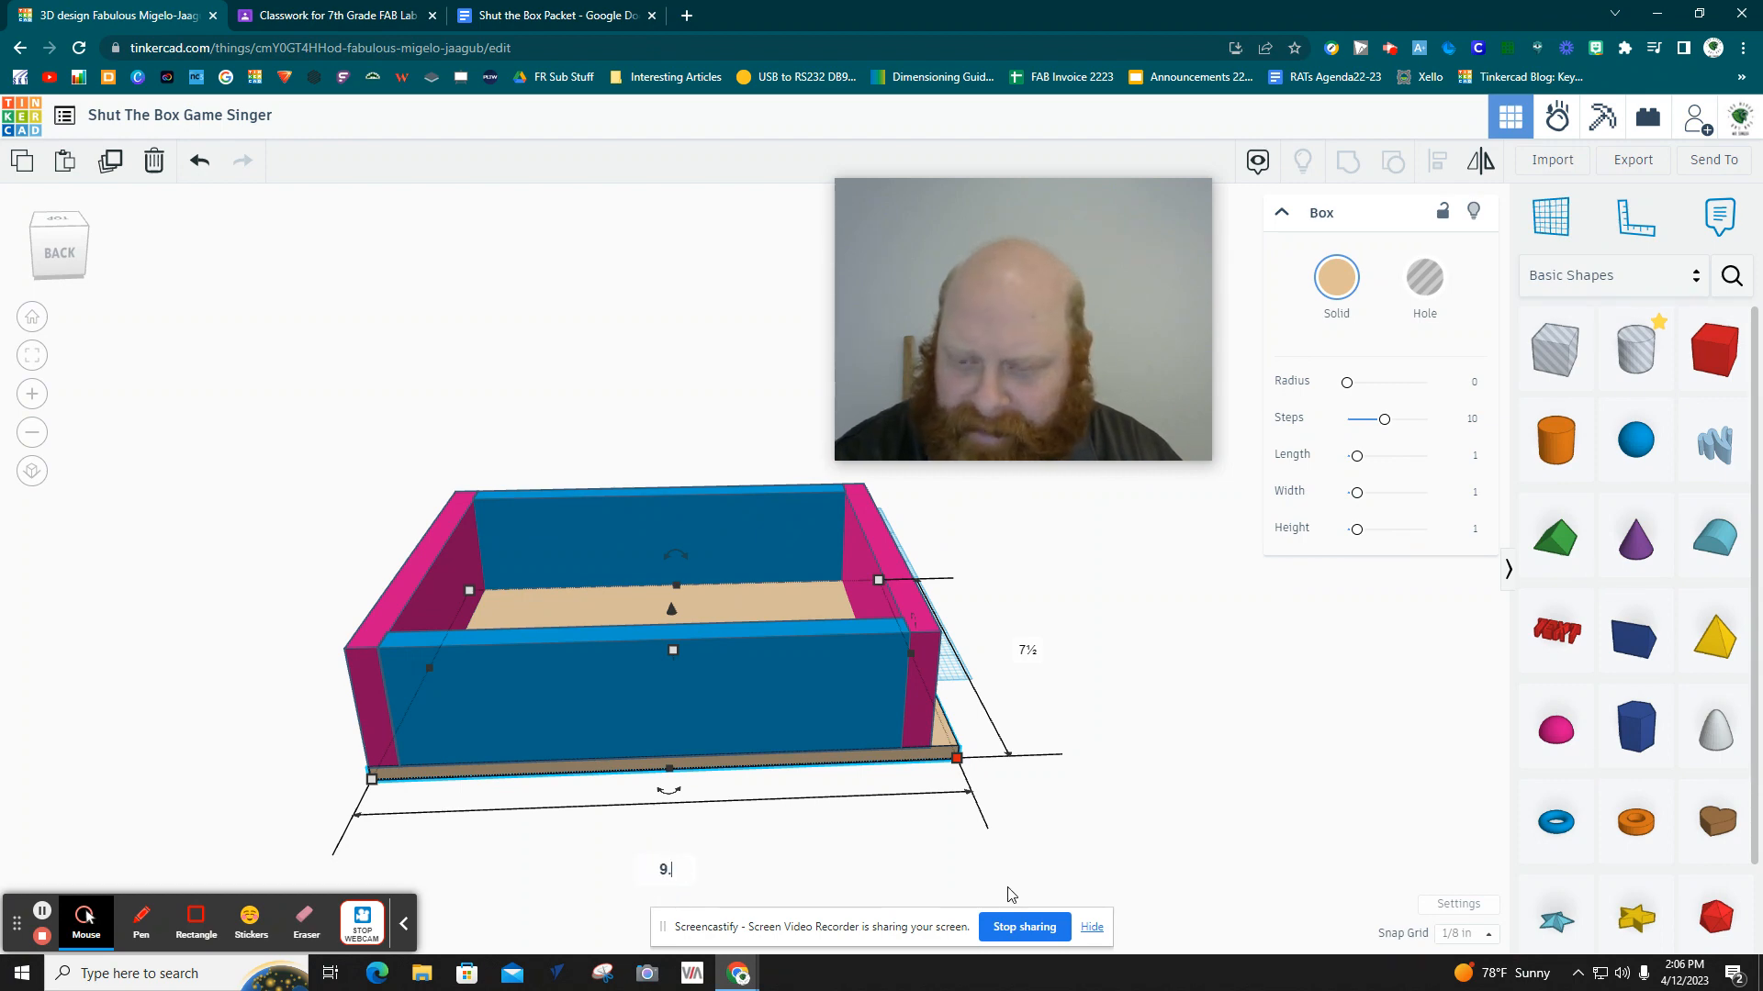
{"action": "type", "text": "5"}
{"action": "key", "text": "Return"}
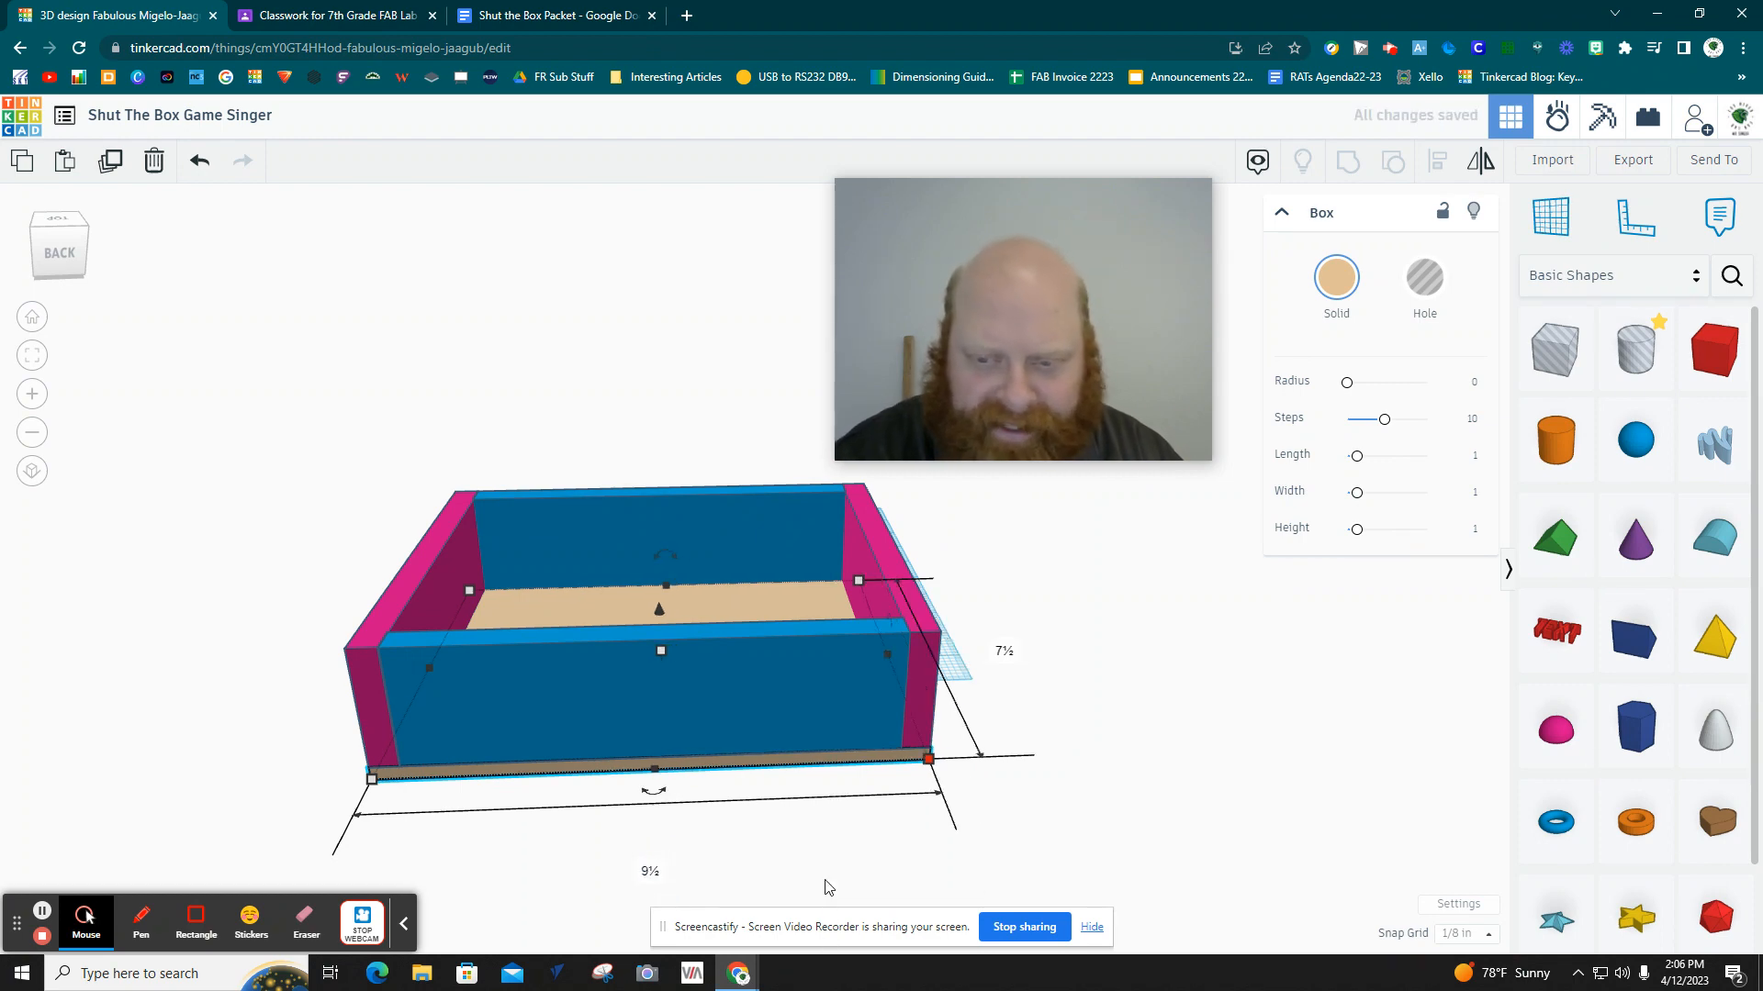
{"action": "left_click", "coordinate": [1078, 775]}
Group the base and all four walls, and move the box forward onto the workplane.
{"action": "right_click_drag", "start_coordinate": [1141, 748], "coordinate": [211, 762]}
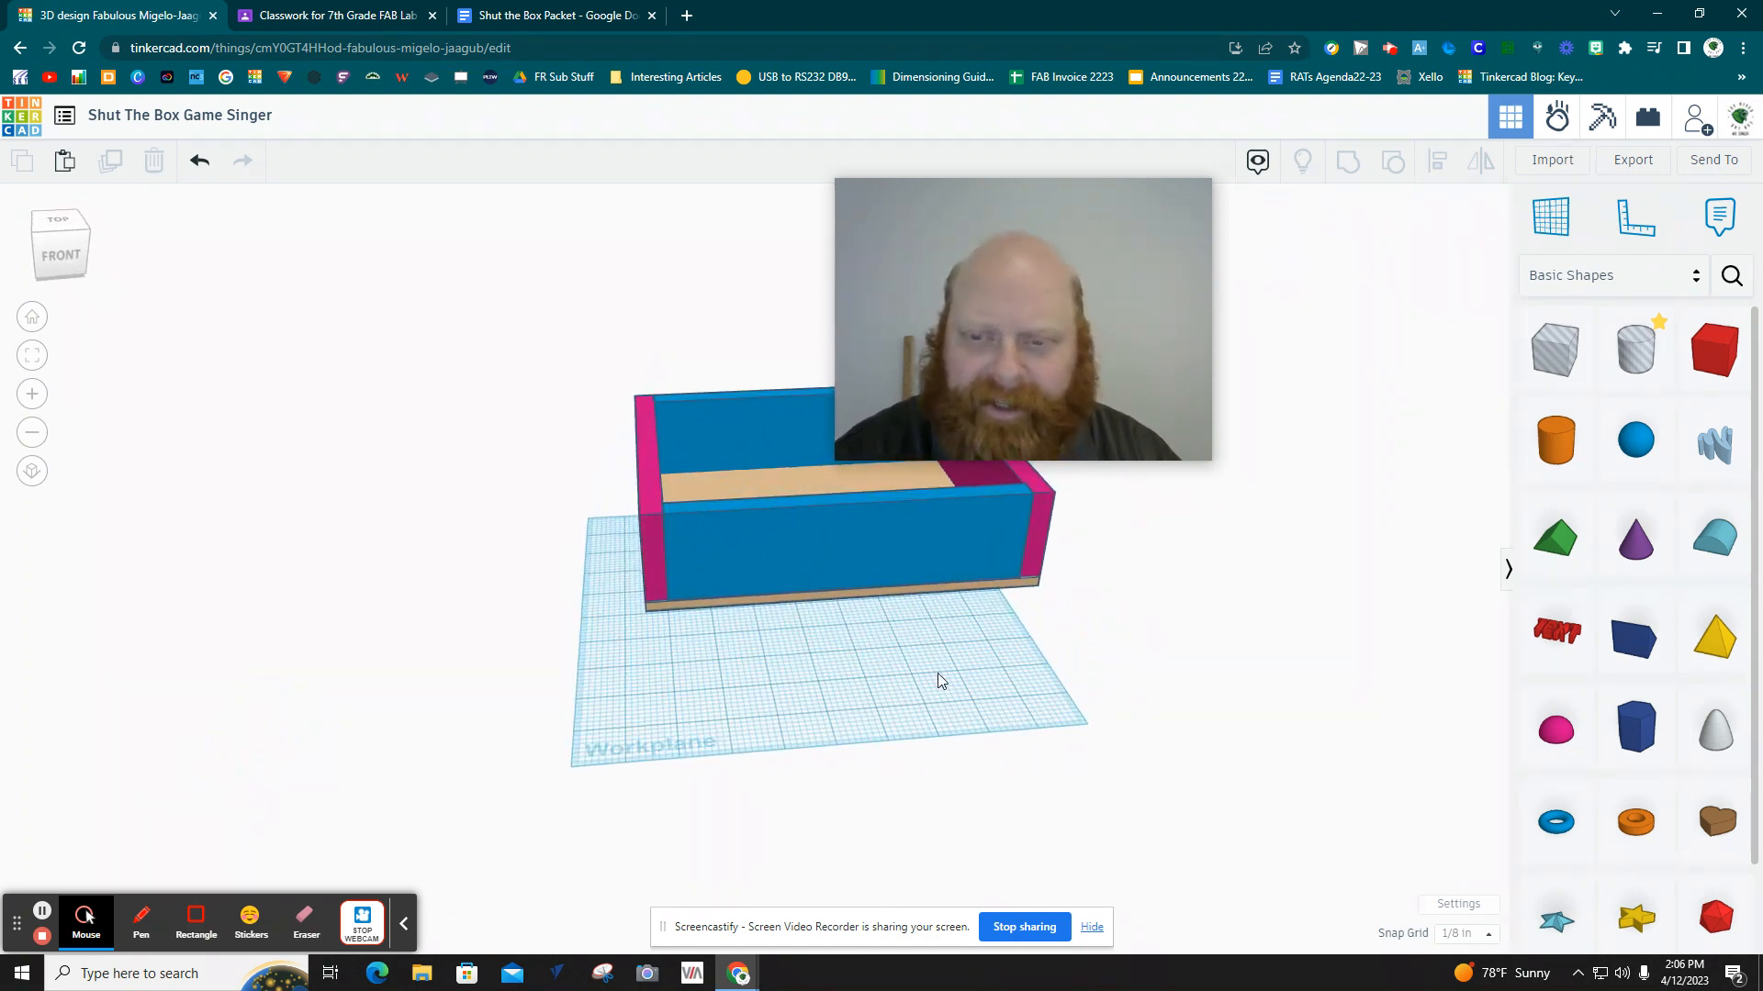
{"action": "left_click", "coordinate": [983, 661]}
{"action": "left_click_drag", "start_coordinate": [940, 372], "coordinate": [1249, 383]}
{"action": "left_click_drag", "start_coordinate": [1127, 610], "coordinate": [955, 553]}
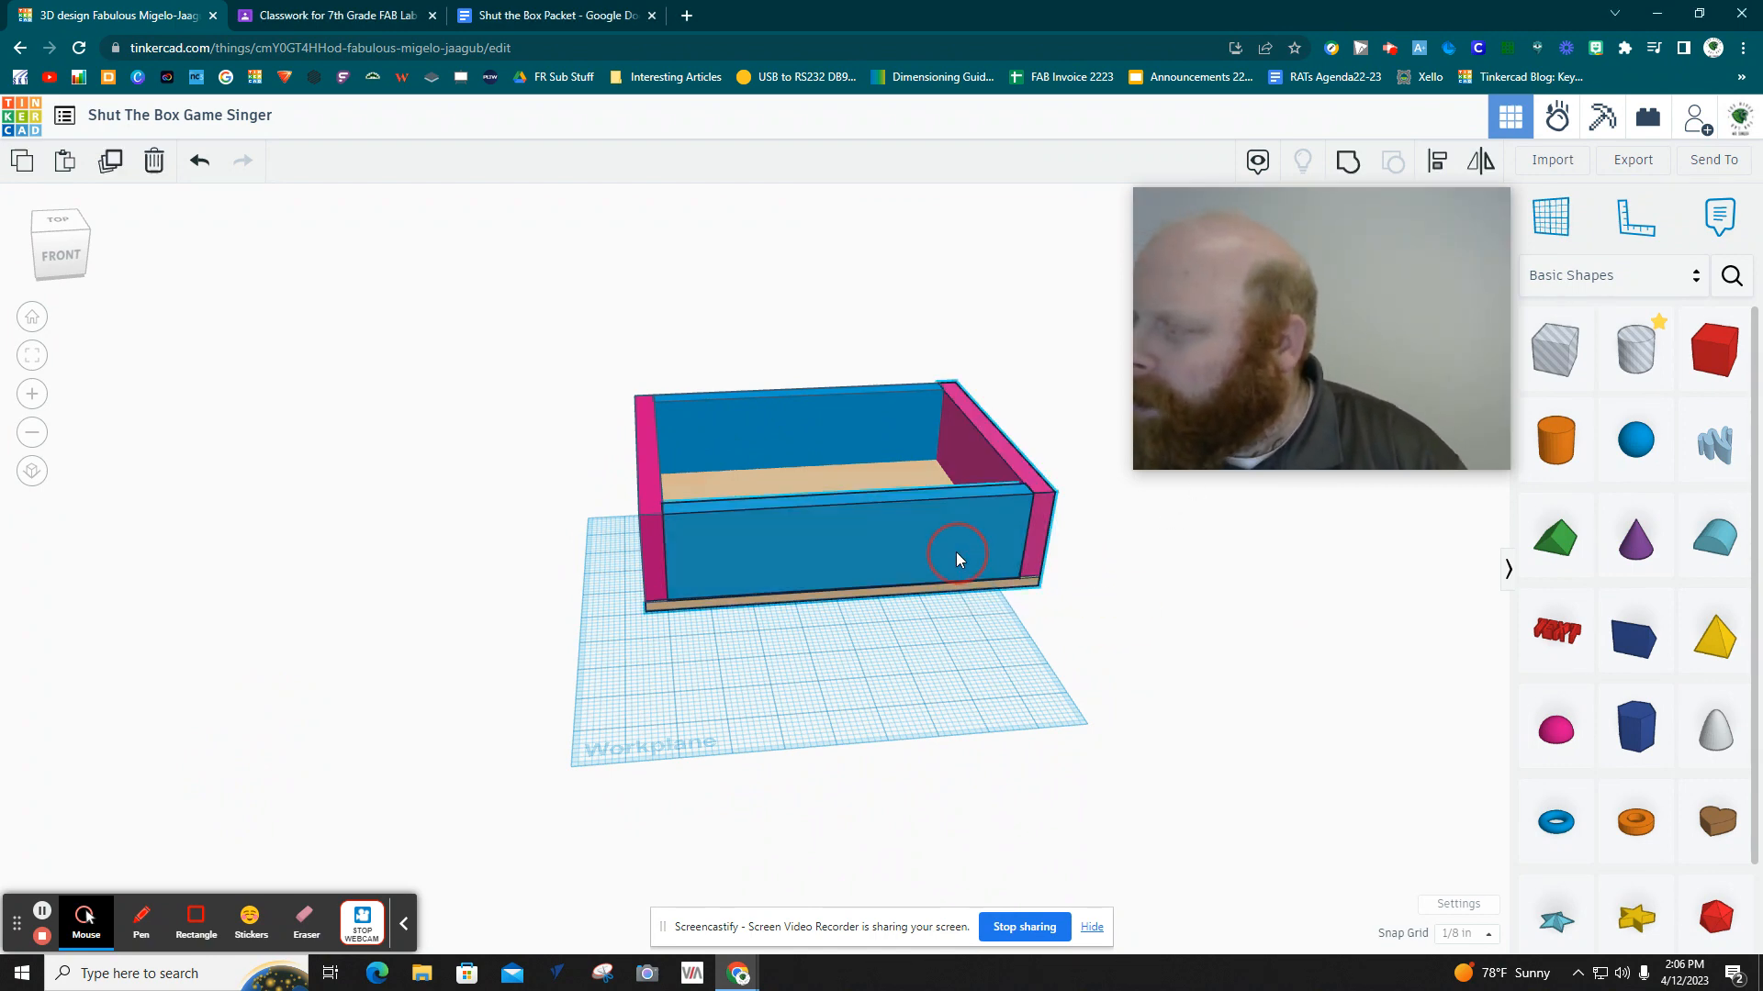
{"action": "left_click", "coordinate": [1102, 641]}
{"action": "left_click_drag", "start_coordinate": [1065, 631], "coordinate": [639, 365]}
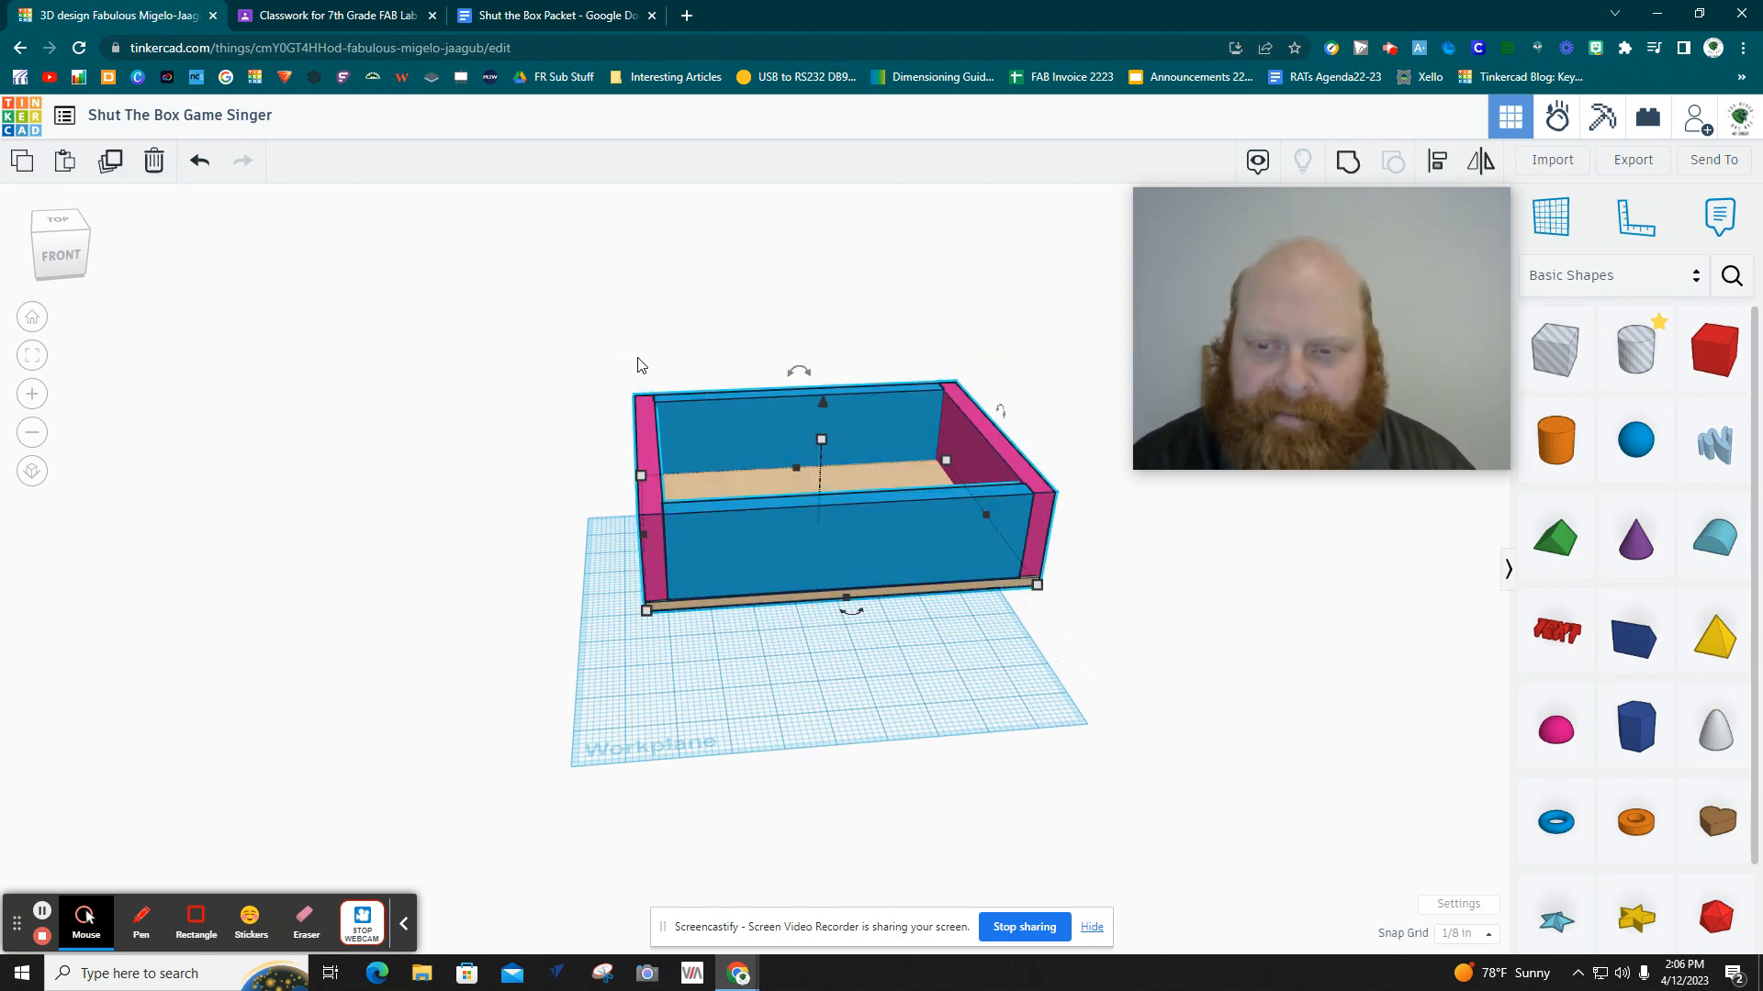
{"action": "left_click", "coordinate": [1350, 165]}
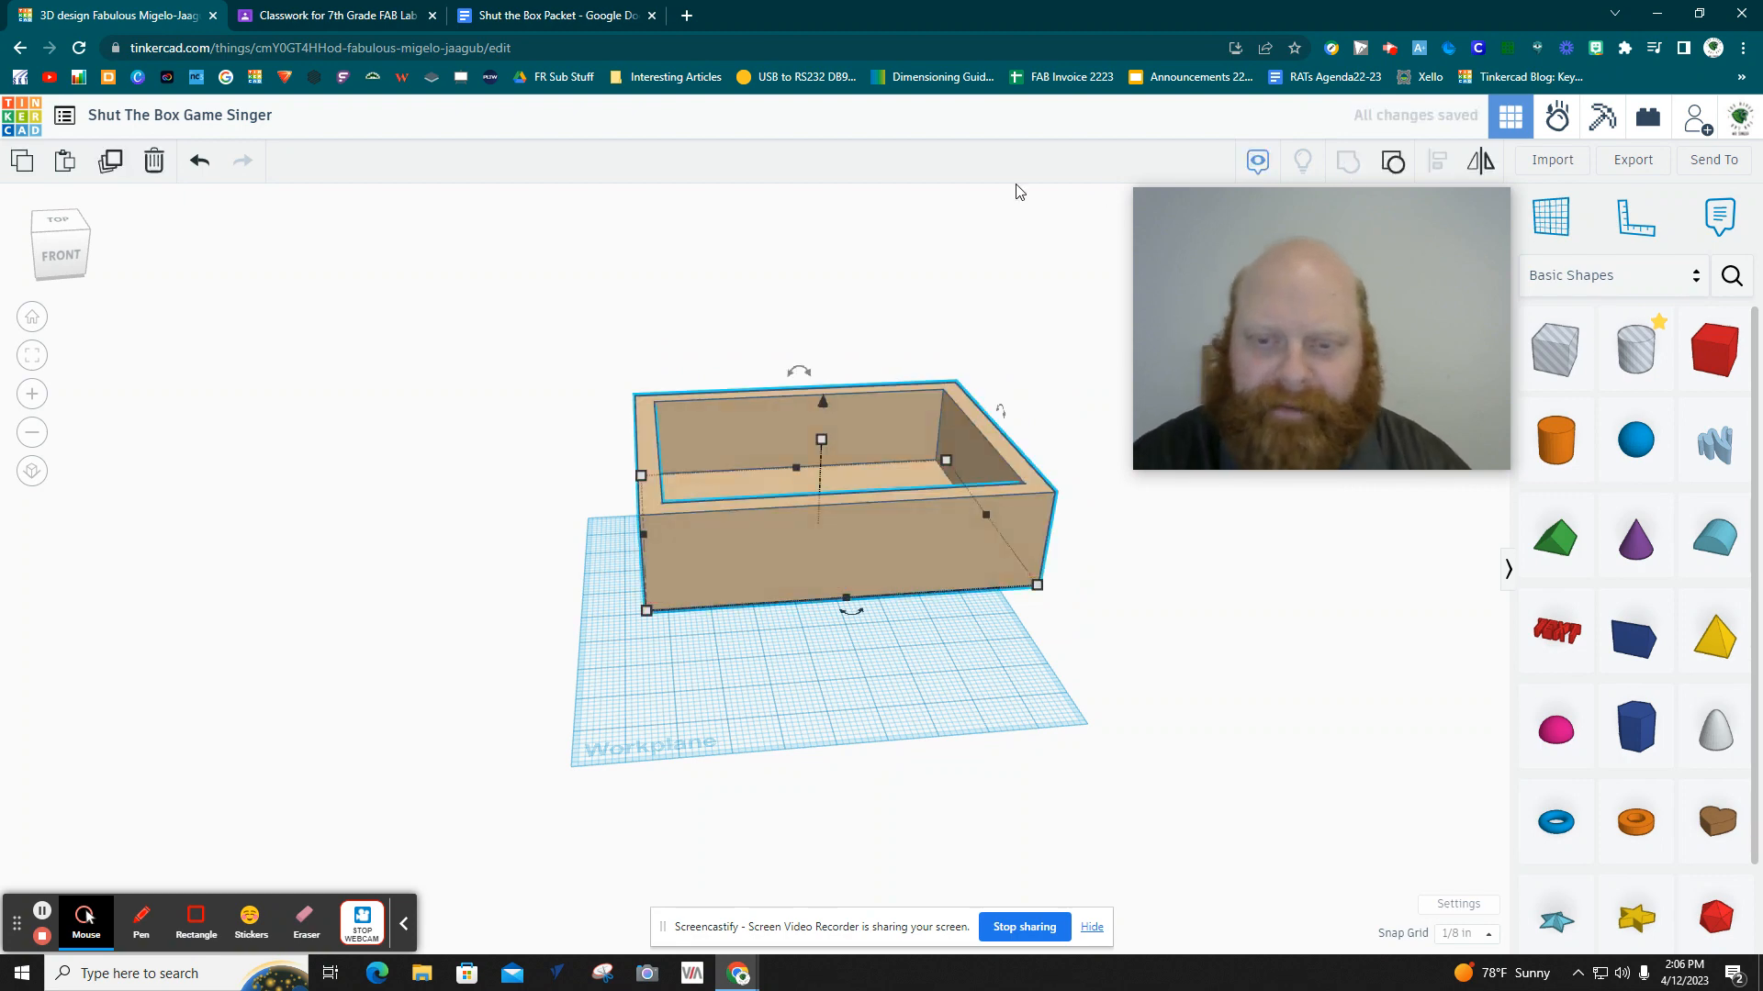
{"action": "left_click_drag", "start_coordinate": [868, 562], "coordinate": [879, 675]}
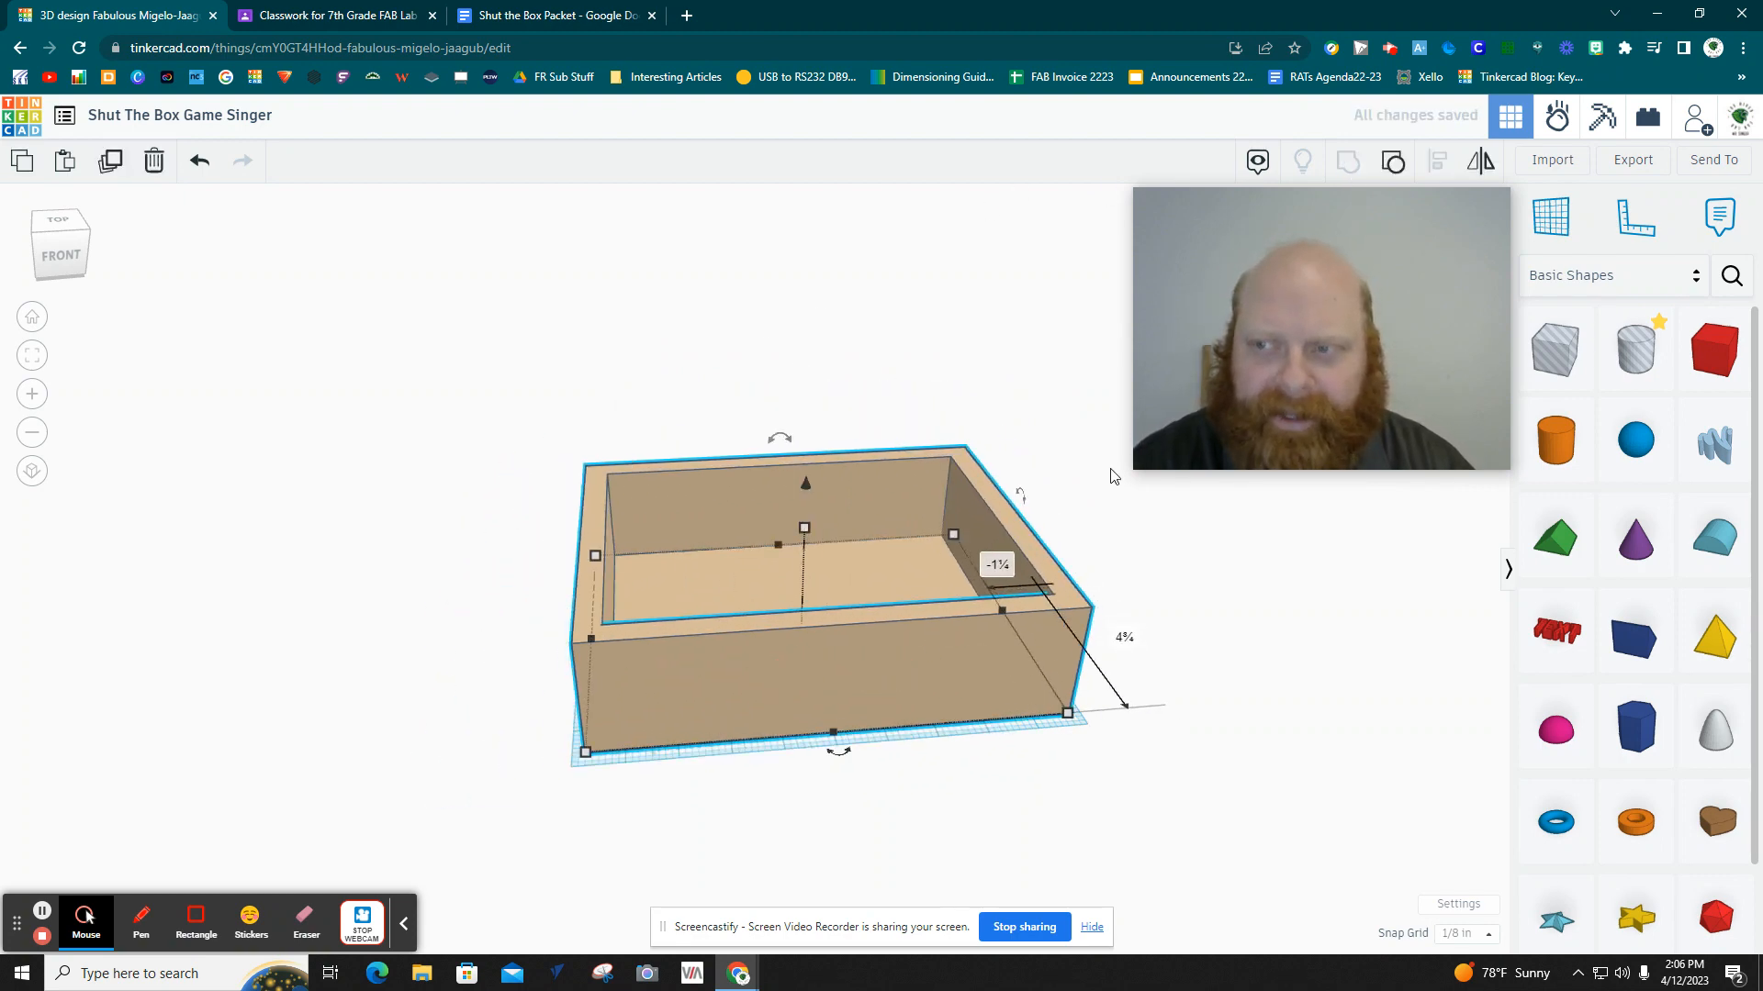
Ungroup the box and look up the height of the shorter 8.5 inch wall in the Shut the Box Packet in Google Docs.
{"action": "left_click", "coordinate": [1393, 163]}
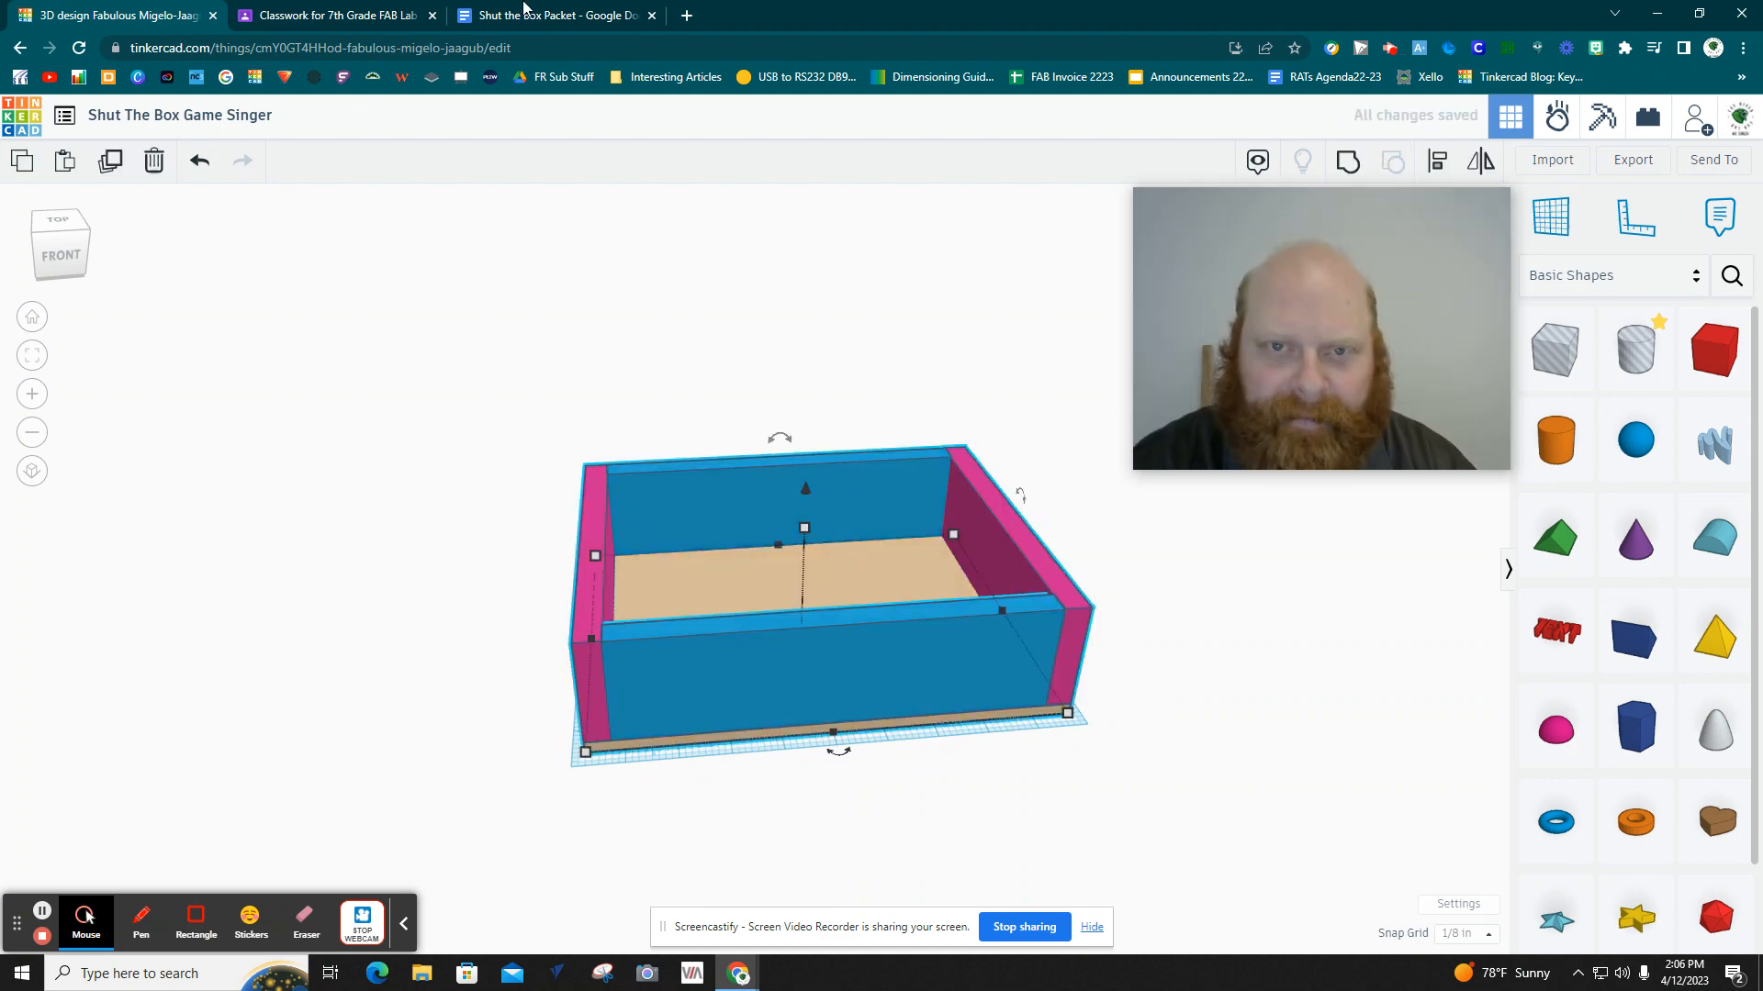
{"action": "left_click", "coordinate": [514, 16]}
{"action": "scroll", "coordinate": [678, 462], "scroll_direction": "up", "scroll_amount": 2}
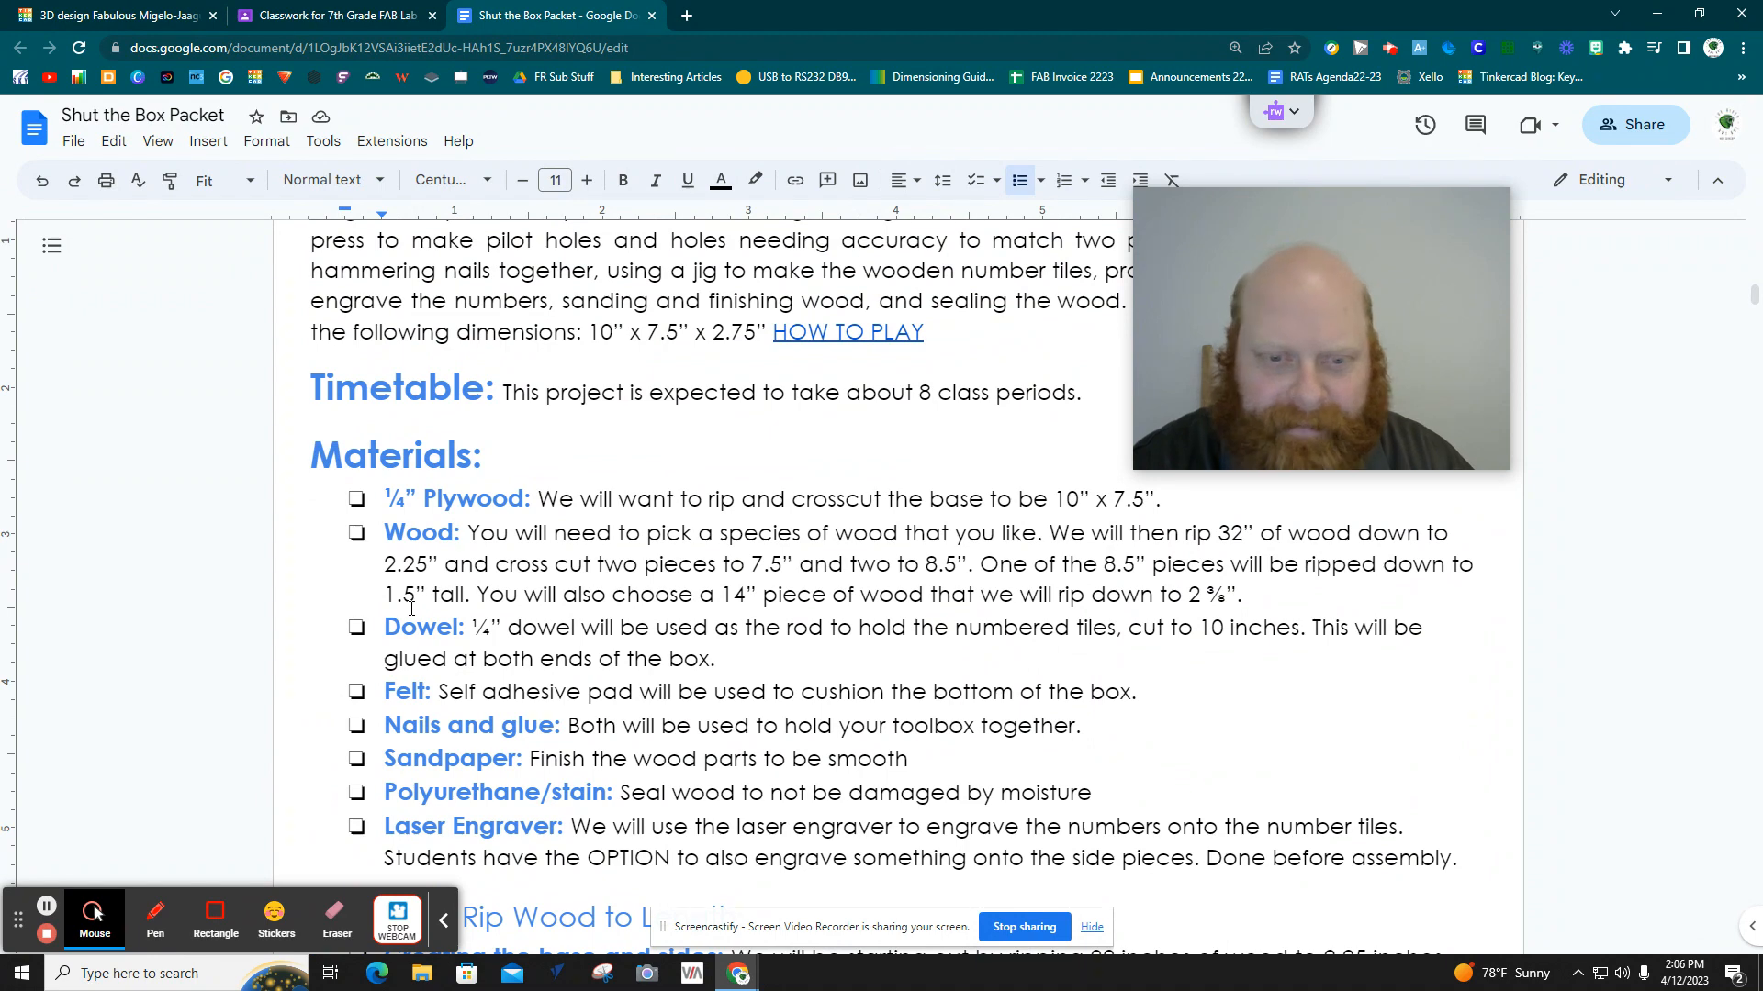
{"action": "left_click", "coordinate": [142, 13]}
In Tinkercad, set the blue front wall's height to 1.5 inches.
{"action": "left_click", "coordinate": [421, 724]}
{"action": "left_click", "coordinate": [659, 667]}
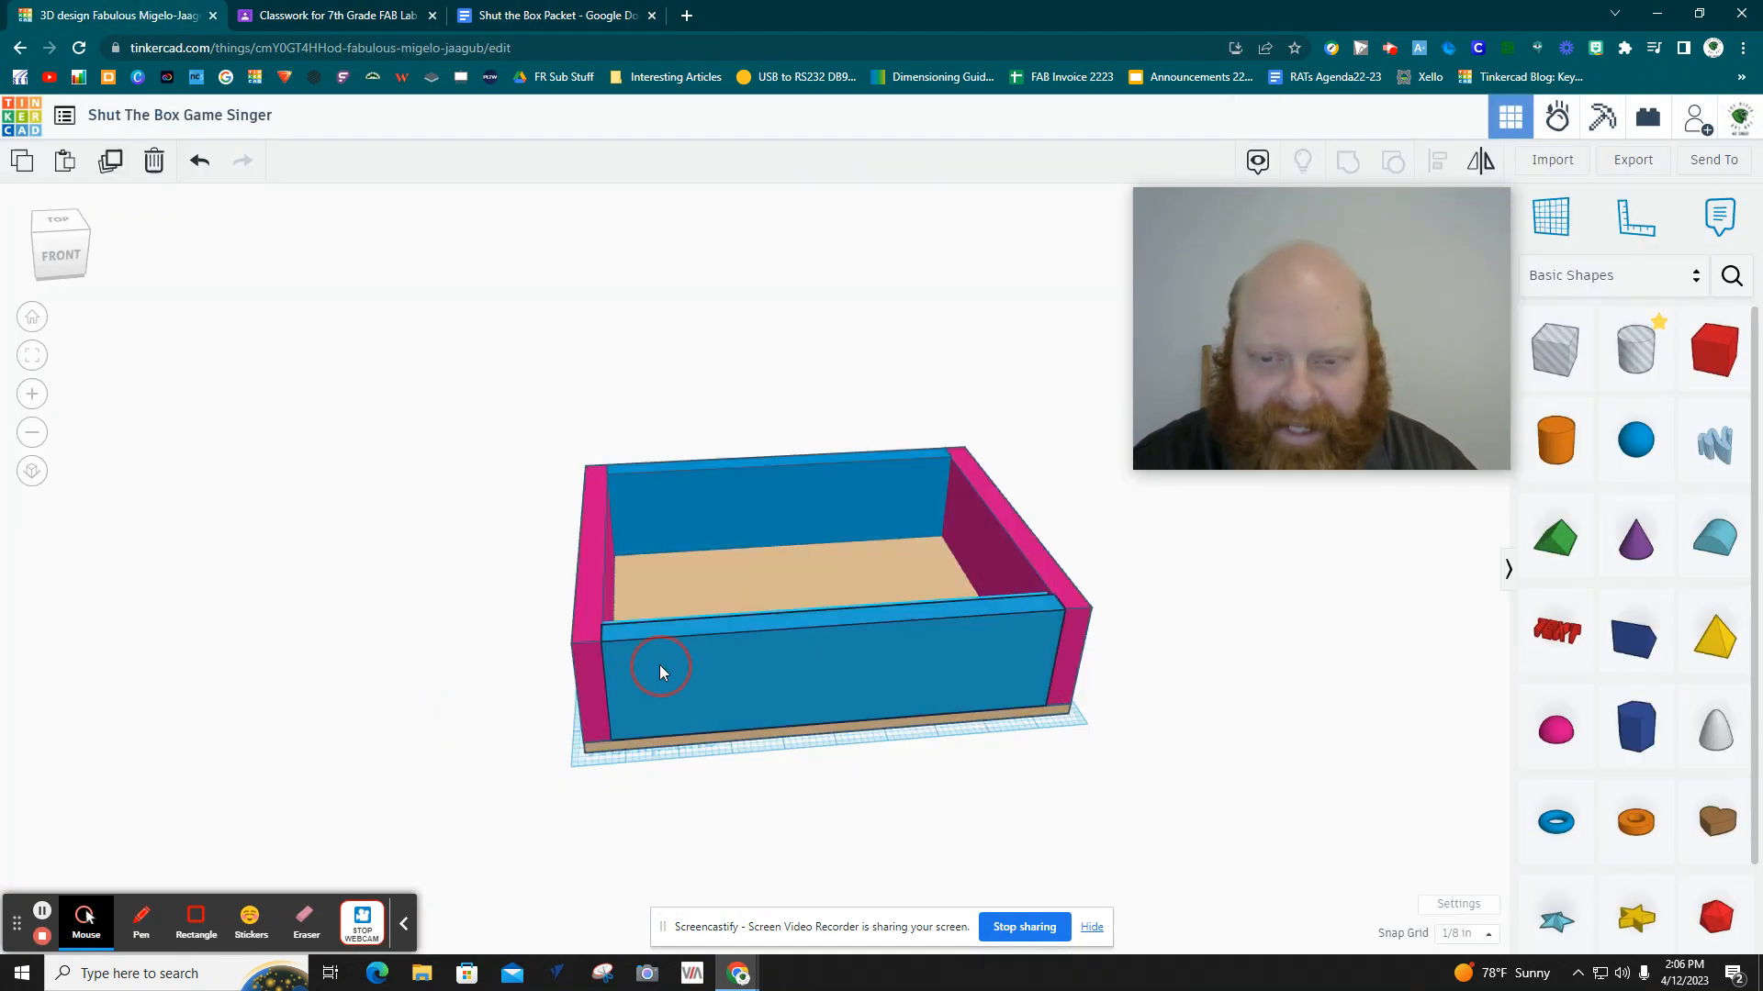
{"action": "left_click", "coordinate": [454, 744]}
{"action": "right_click_drag", "start_coordinate": [486, 761], "coordinate": [995, 630]}
{"action": "right_click_drag", "start_coordinate": [1054, 778], "coordinate": [918, 694]}
{"action": "left_click", "coordinate": [918, 694]}
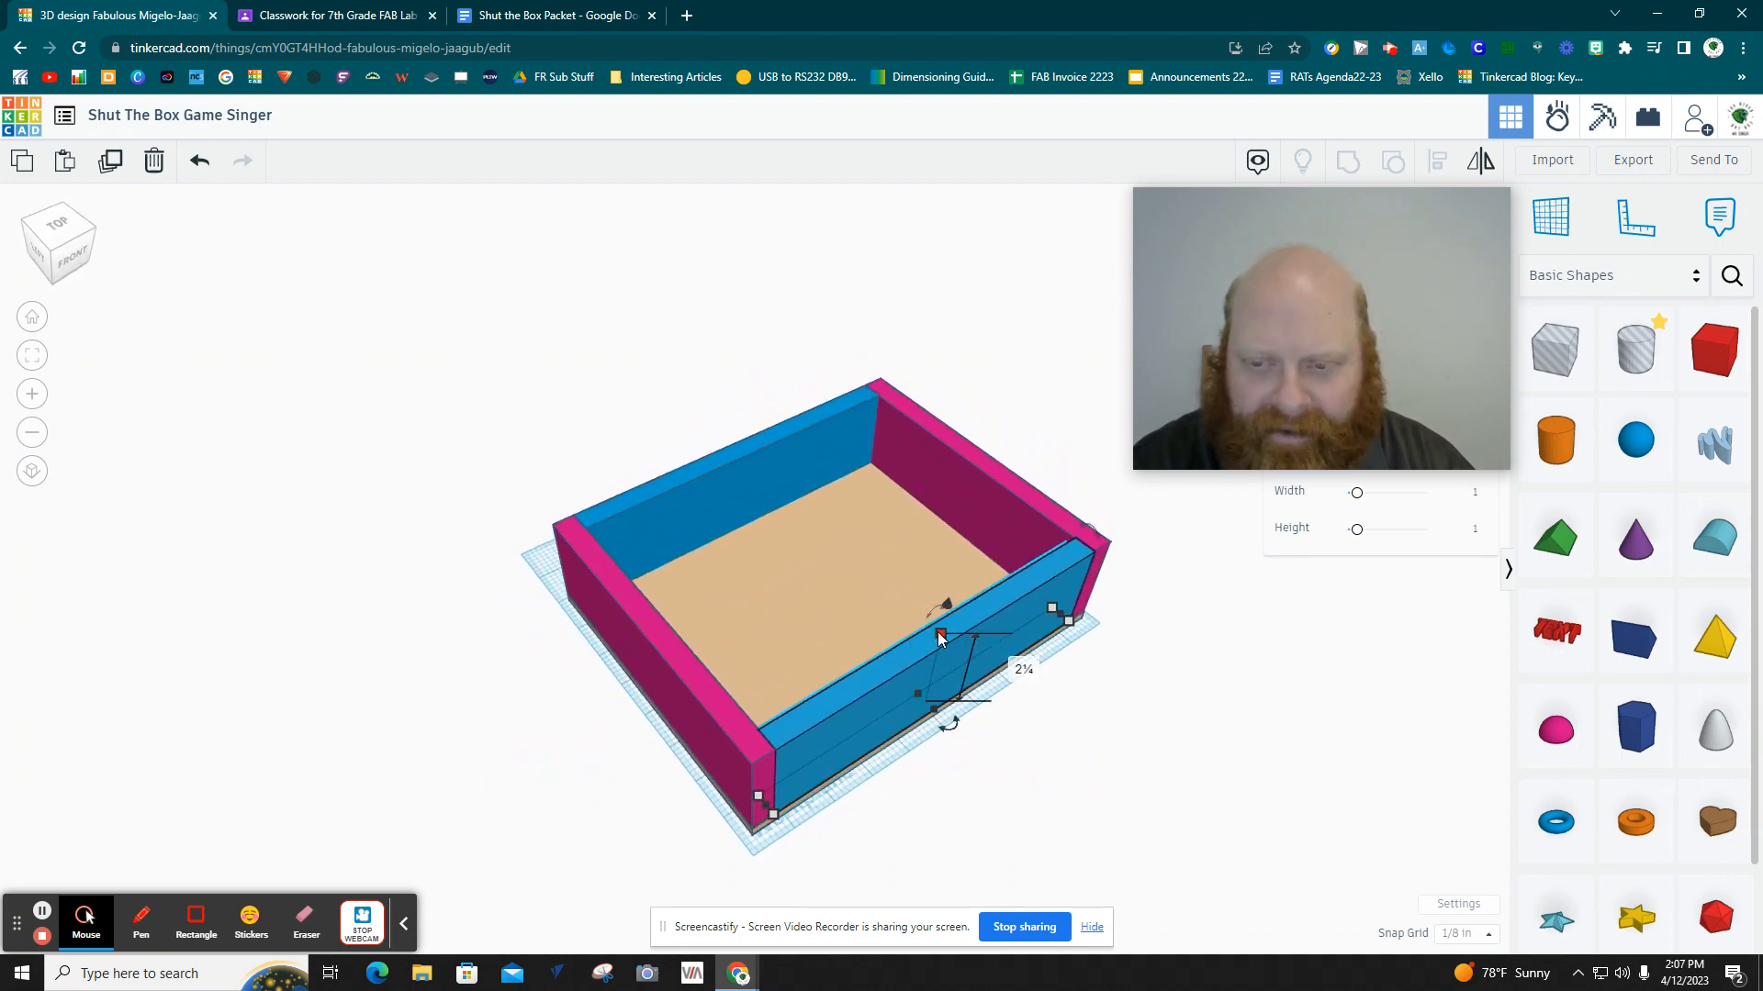
{"action": "left_click", "coordinate": [1029, 671]}
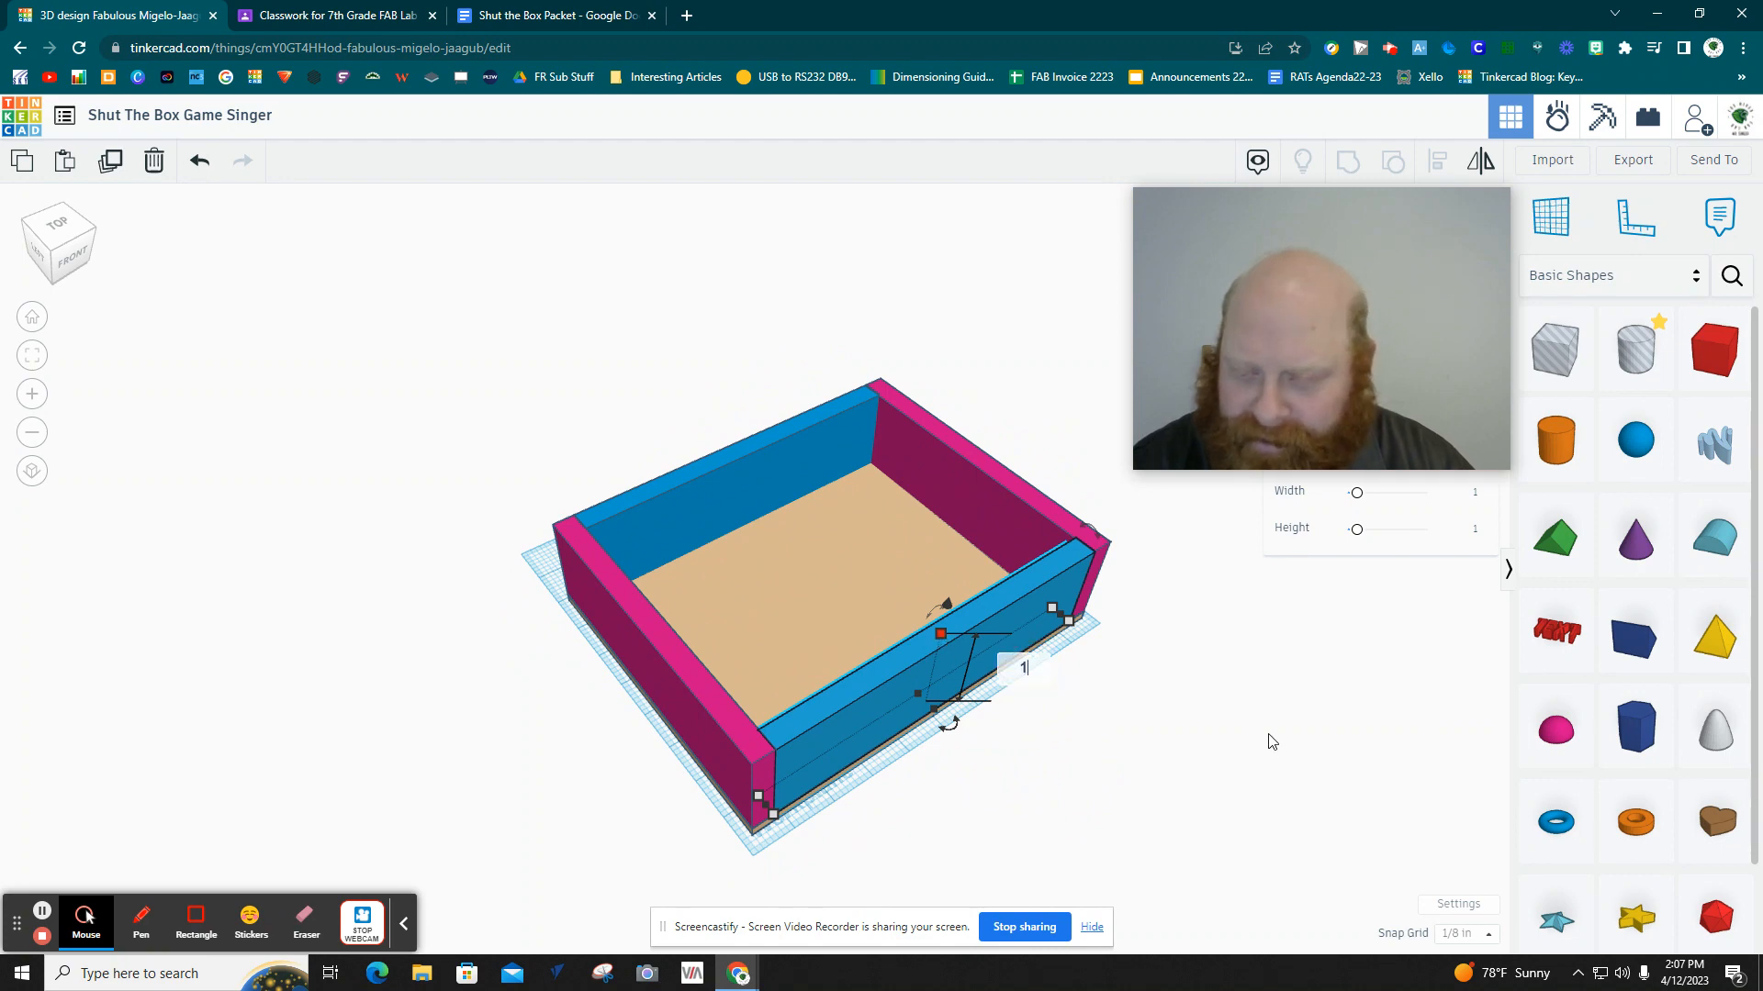
{"action": "key", "text": "Return"}
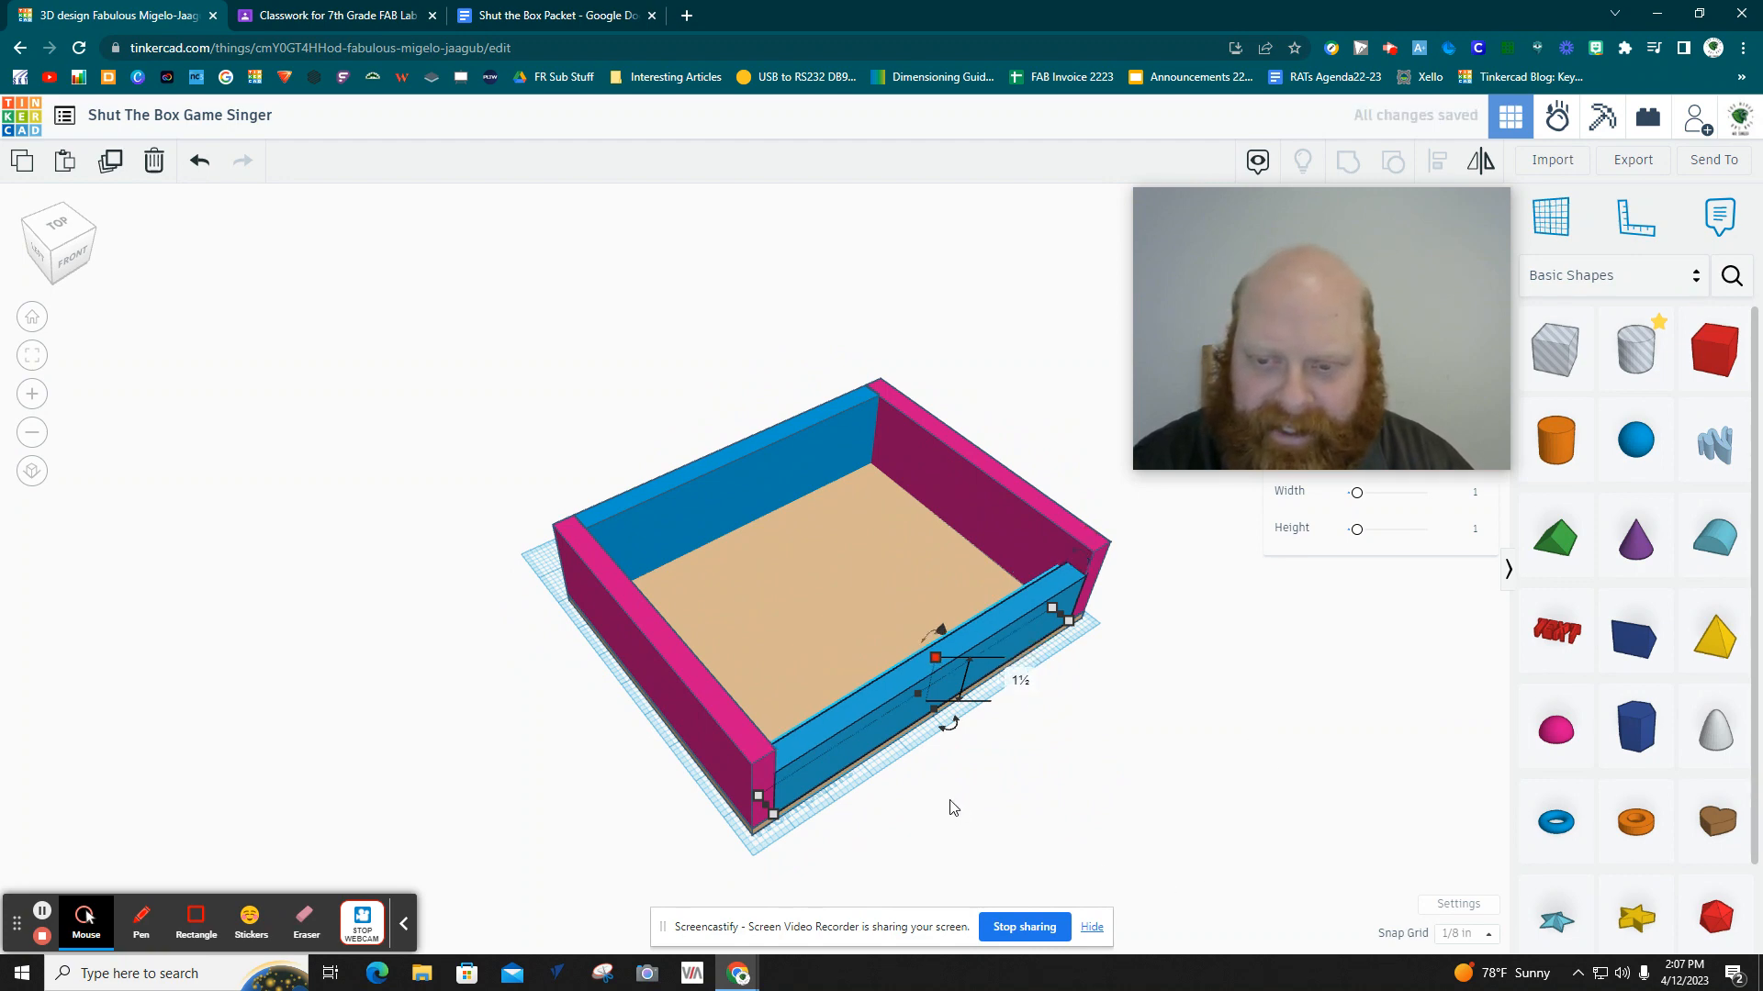
{"action": "left_click", "coordinate": [950, 807]}
Group the base and all four walls into one box with the lowered front wall.
{"action": "right_click_drag", "start_coordinate": [465, 882], "coordinate": [281, 870]}
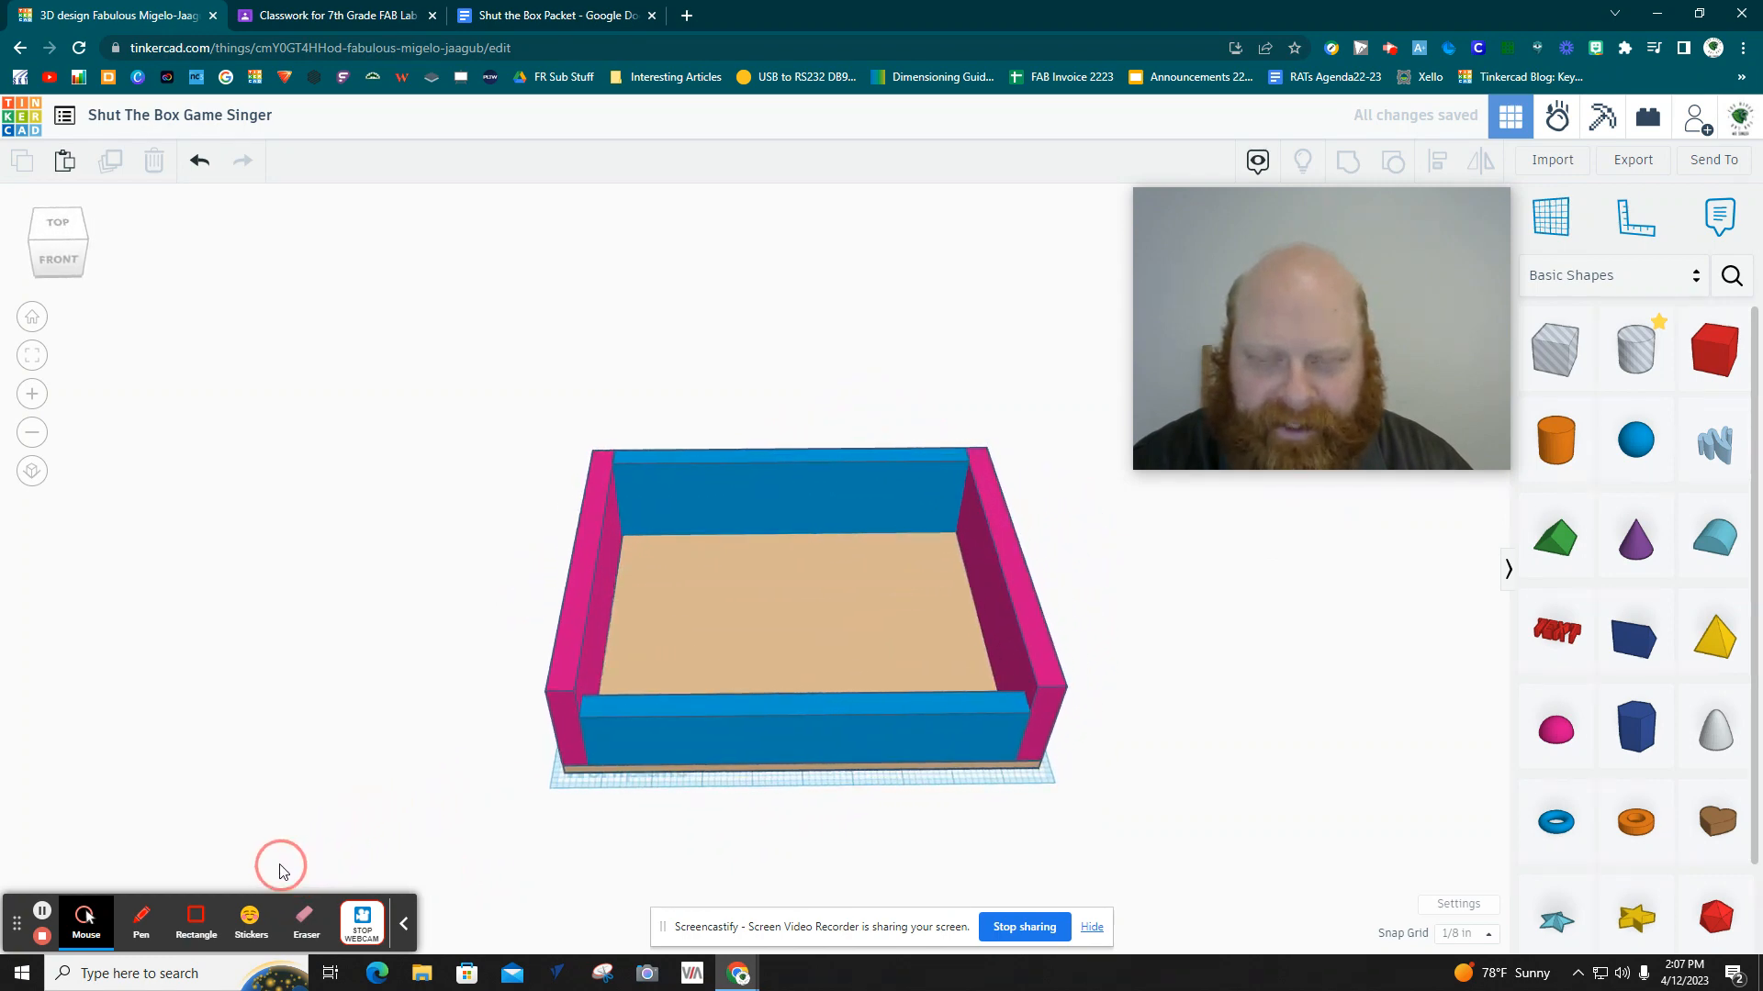
{"action": "left_click_drag", "start_coordinate": [1166, 810], "coordinate": [587, 363]}
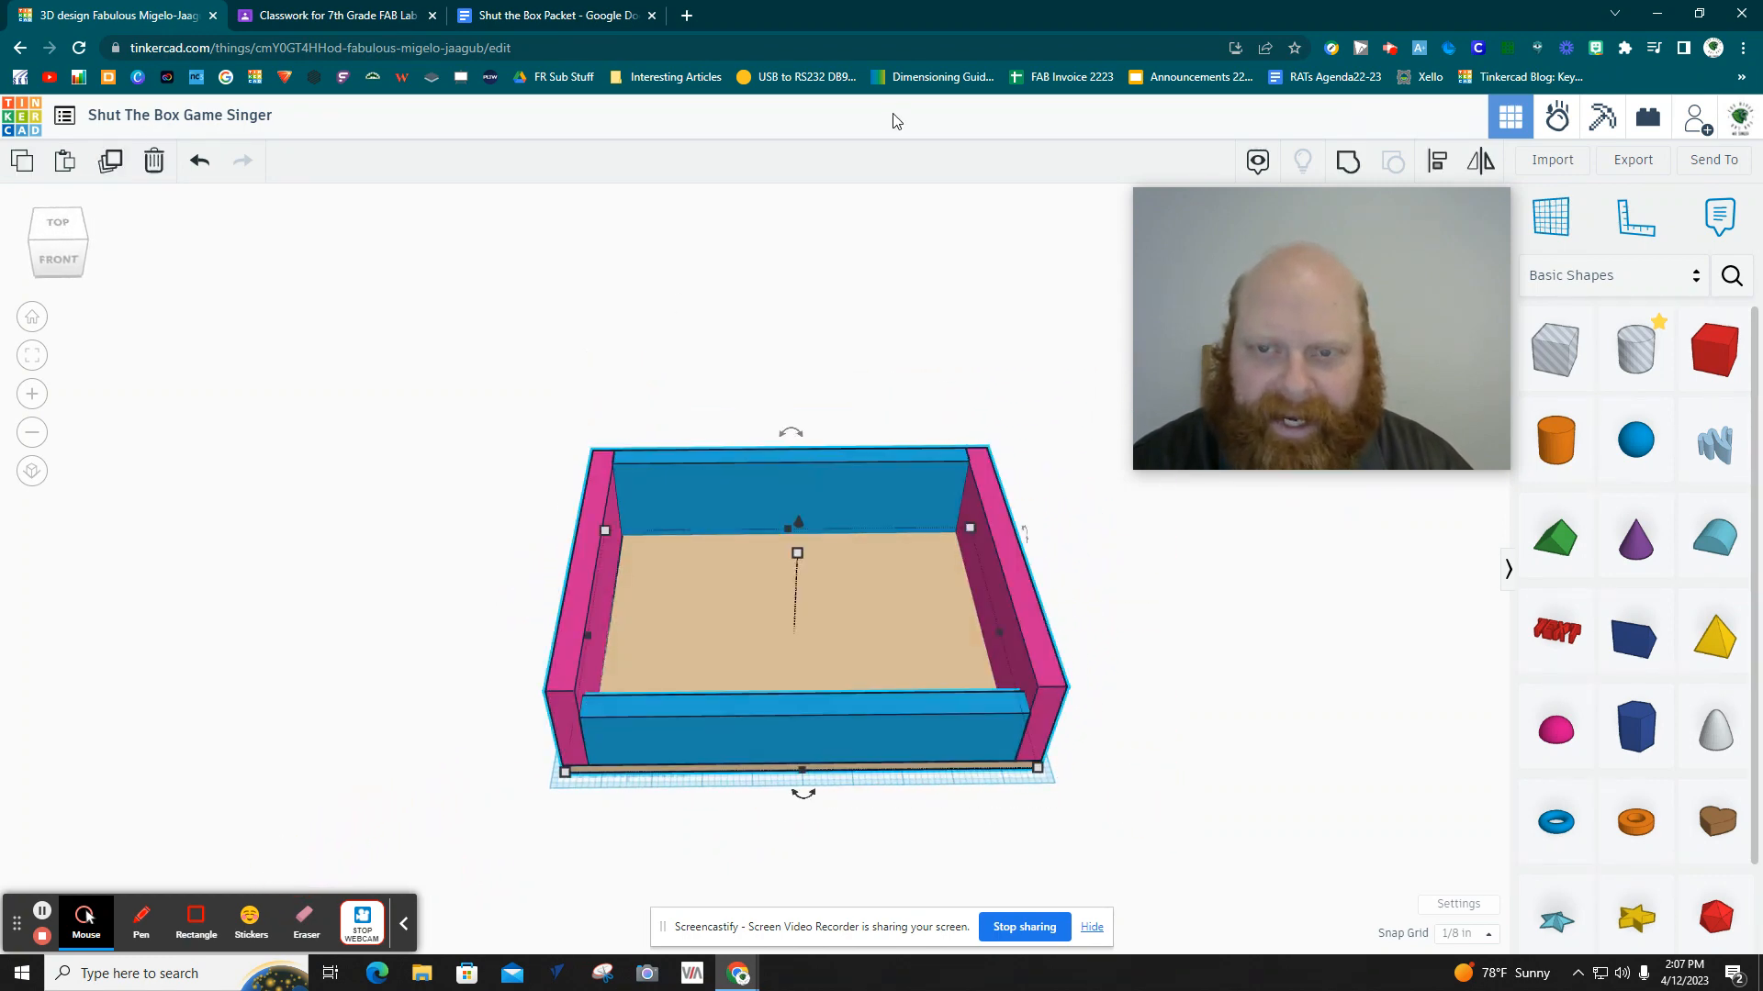
{"action": "left_click", "coordinate": [1345, 167]}
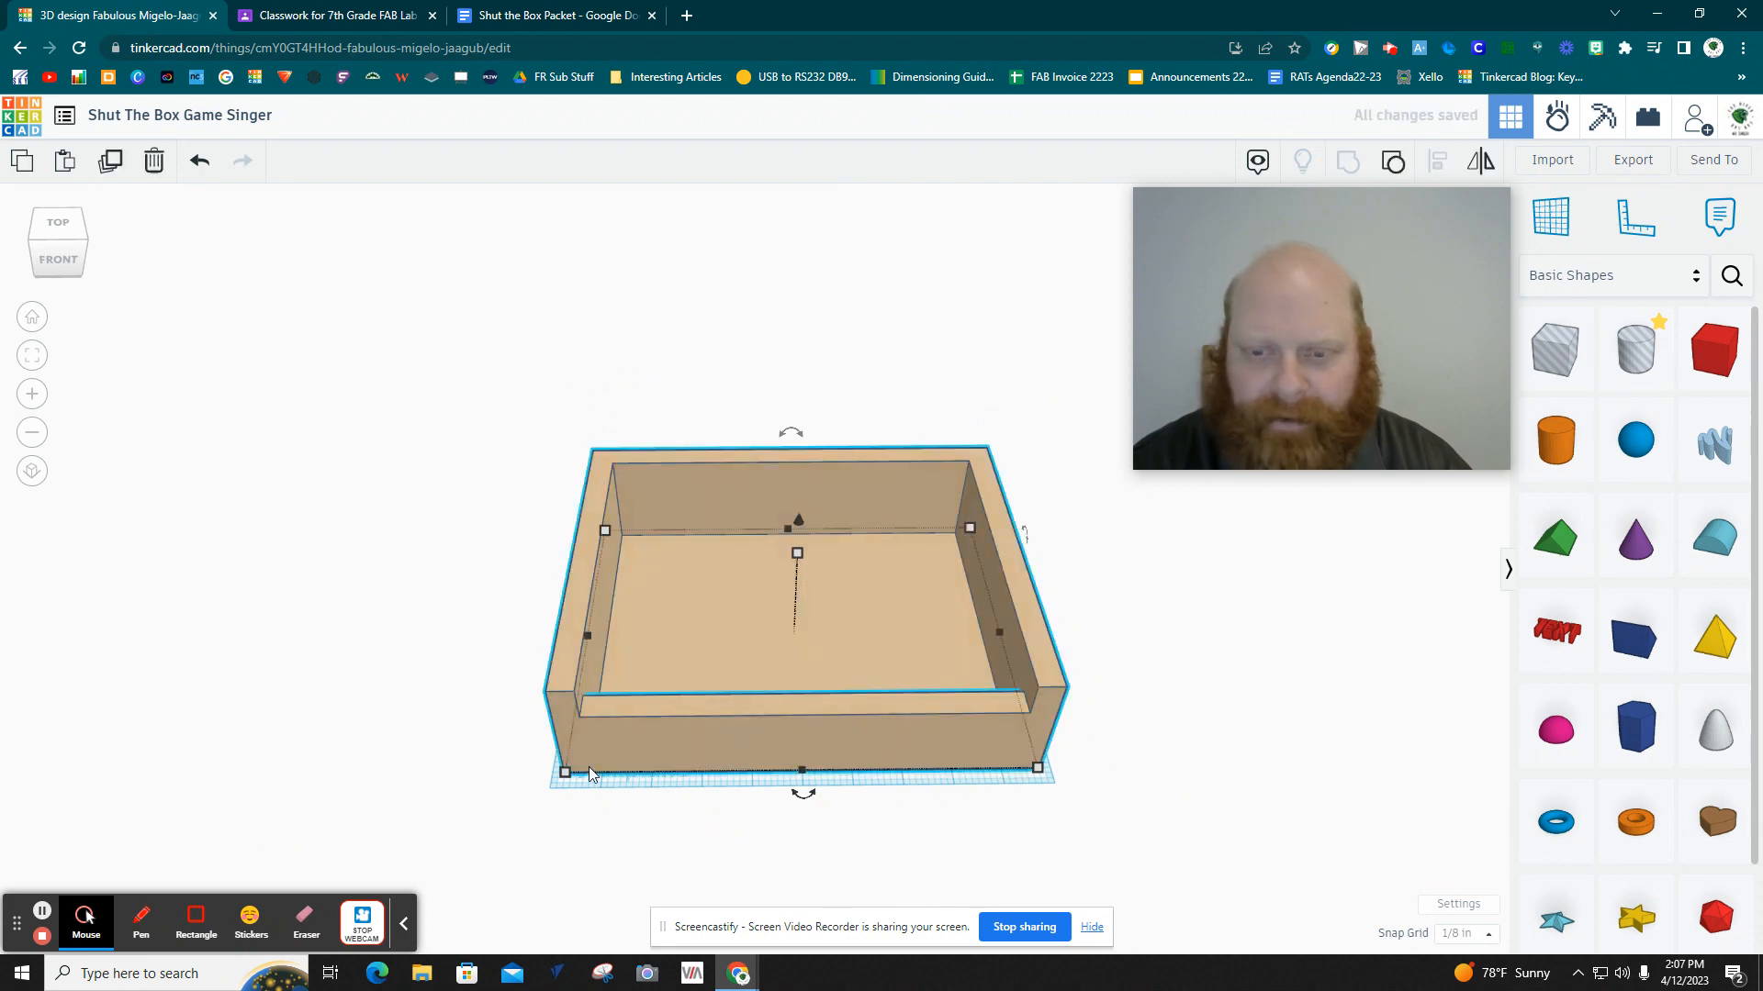
{"action": "left_click", "coordinate": [556, 826]}
Place a solid cylinder in front of the box, near its left end.
{"action": "right_click_drag", "start_coordinate": [382, 602], "coordinate": [806, 516]}
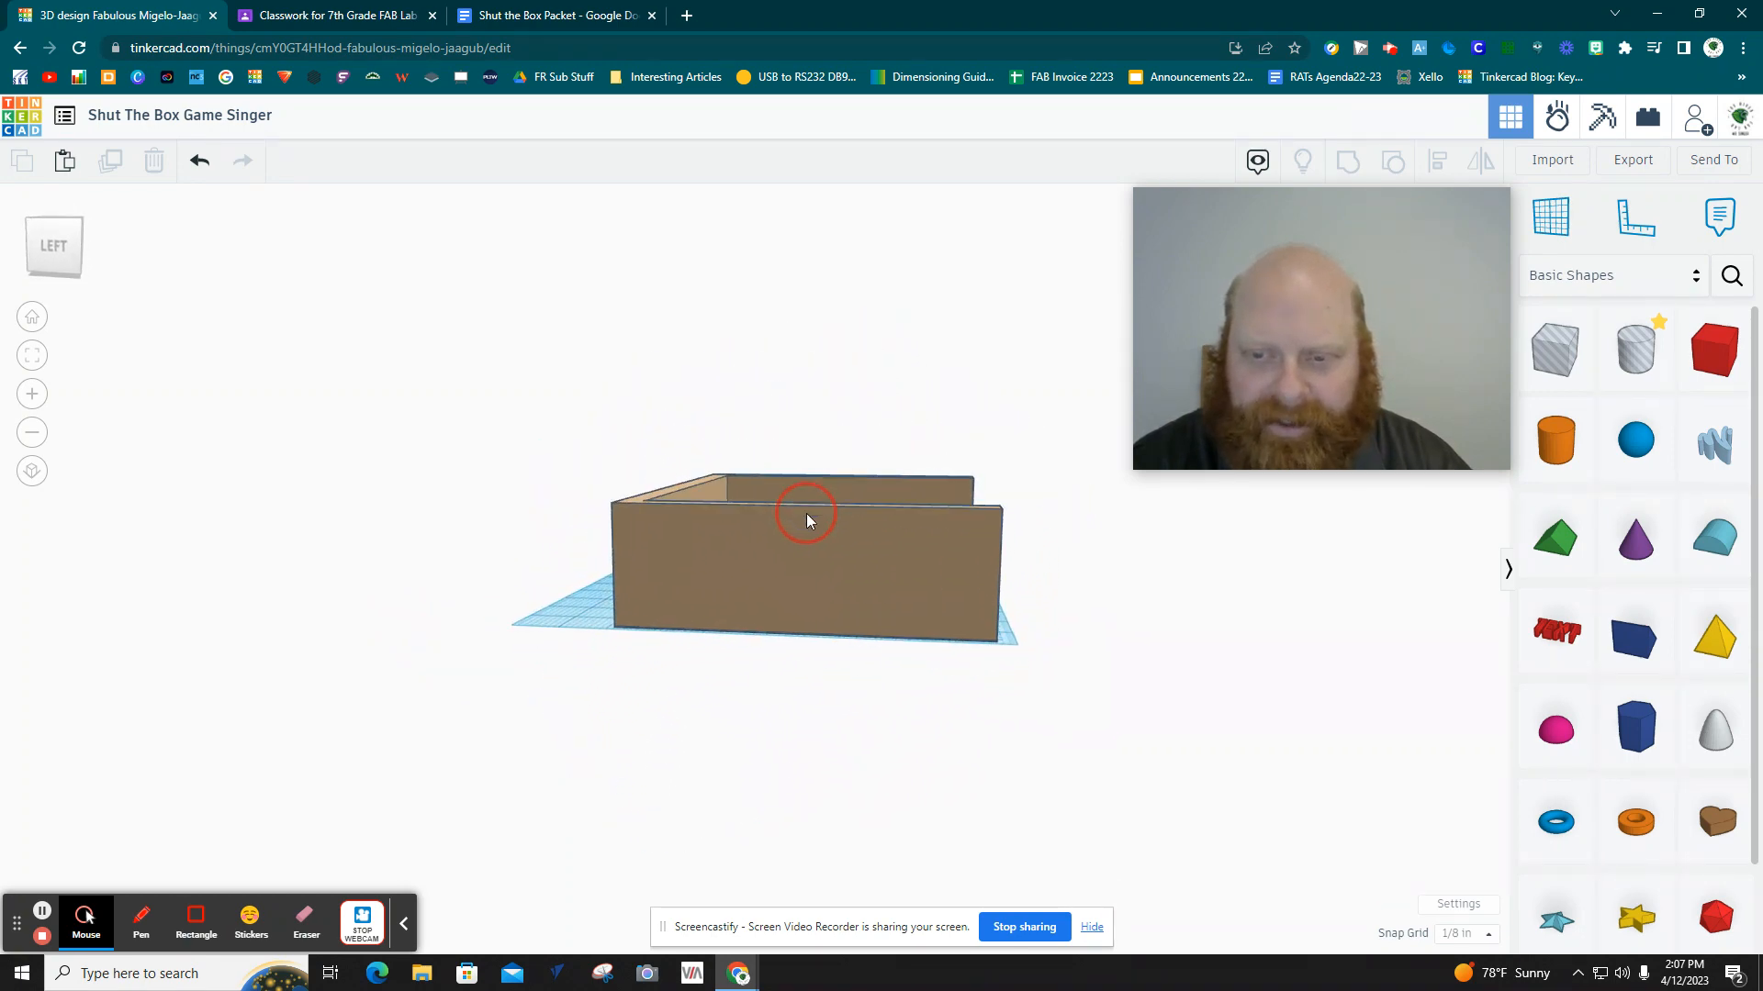
{"action": "scroll", "coordinate": [959, 606], "scroll_direction": "up", "scroll_amount": 2}
{"action": "right_click_drag", "start_coordinate": [873, 762], "coordinate": [854, 787]}
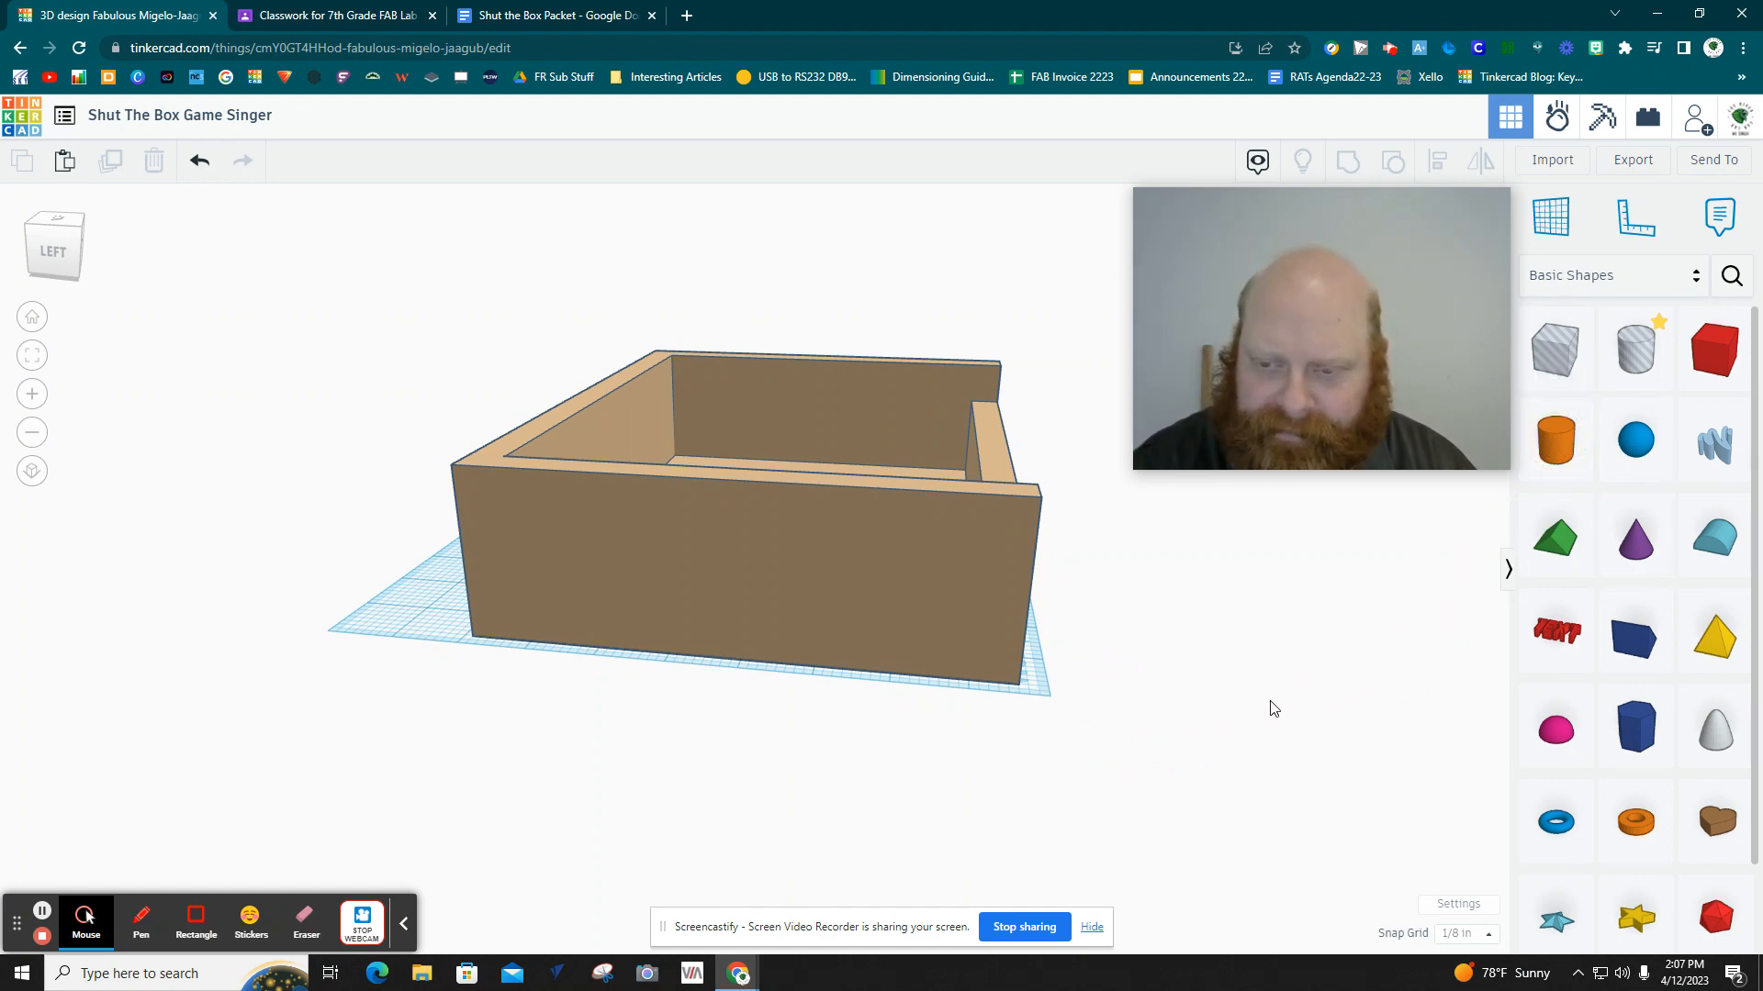
{"action": "left_click", "coordinate": [1091, 650]}
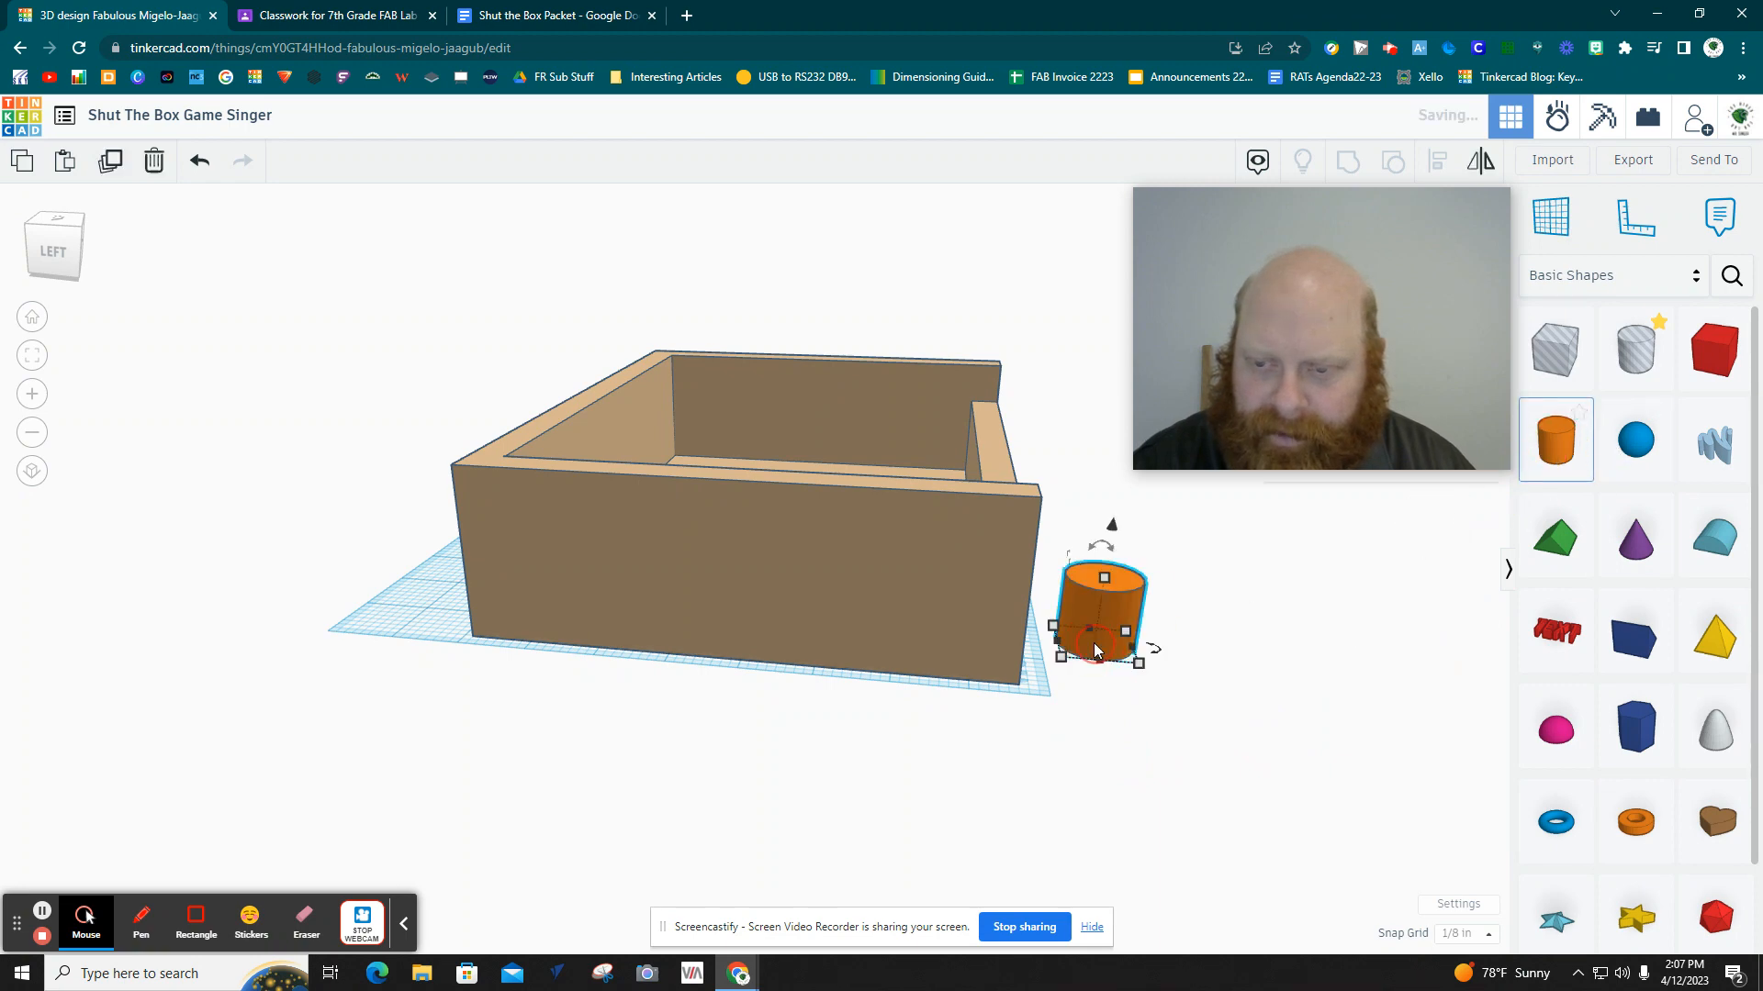
Rotate the cylinder 90° so it lies on its side, parallel to the box's front wall.
{"action": "right_click_drag", "start_coordinate": [1350, 689], "coordinate": [1023, 703]}
{"action": "scroll", "coordinate": [960, 664], "scroll_direction": "up", "scroll_amount": 3}
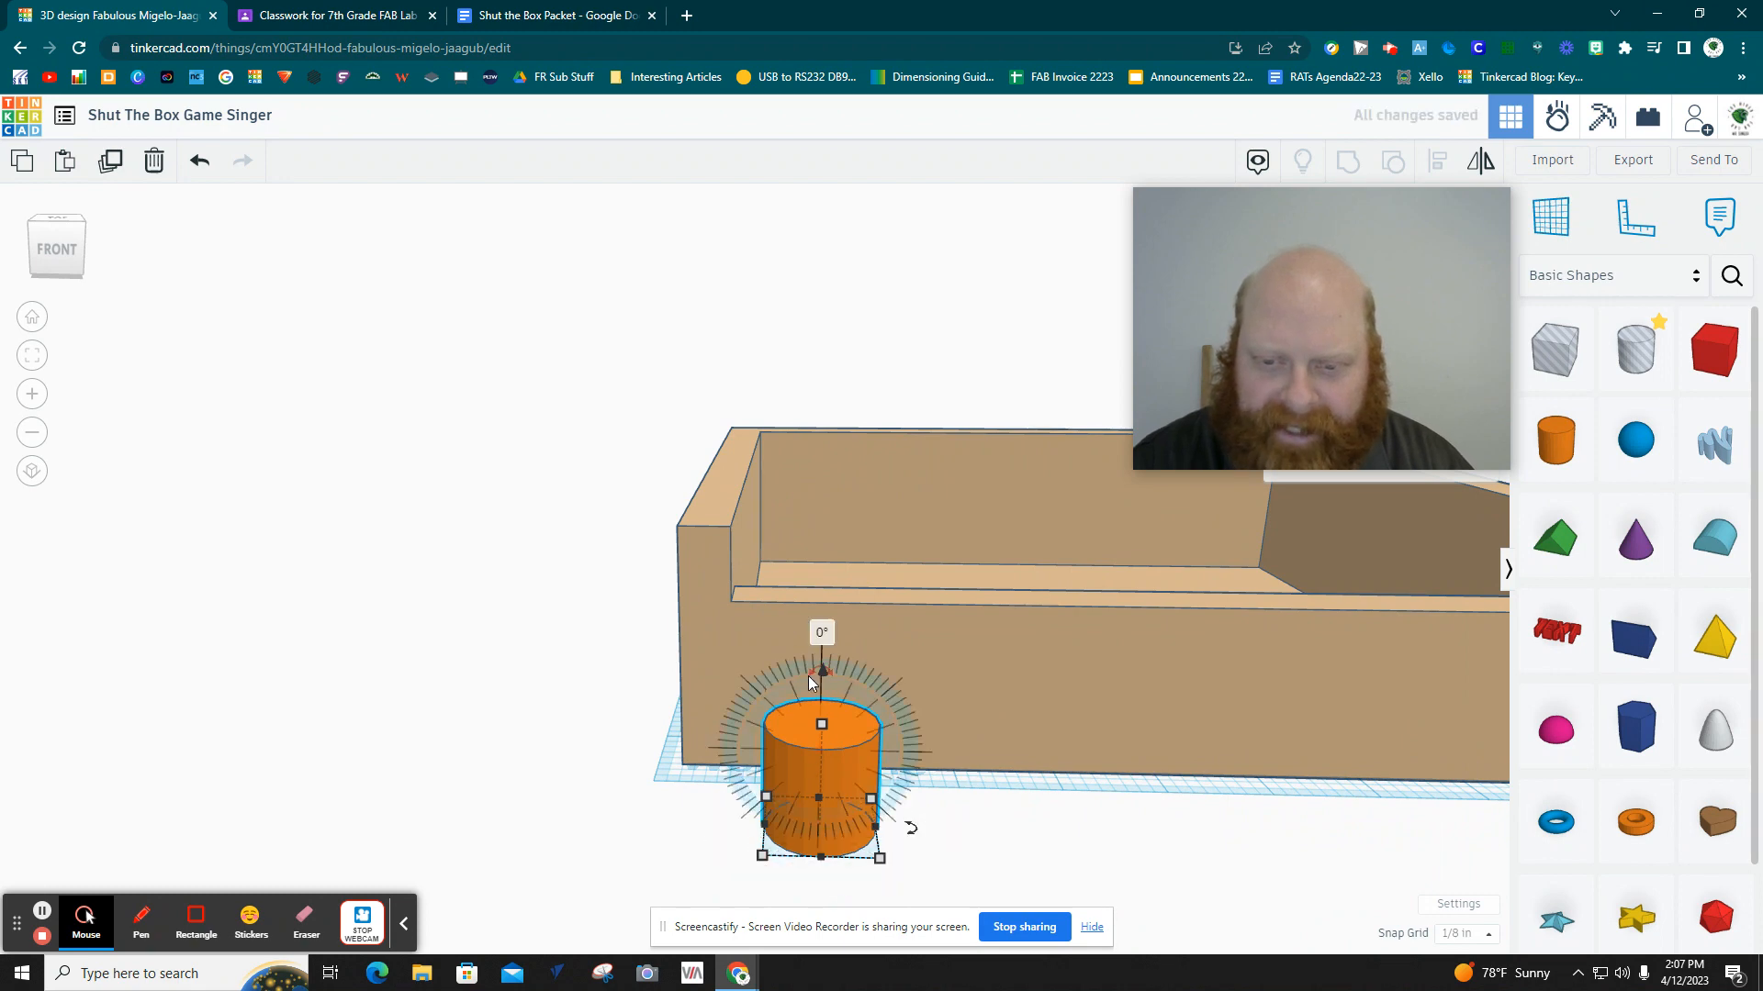
{"action": "left_click", "coordinate": [822, 633]}
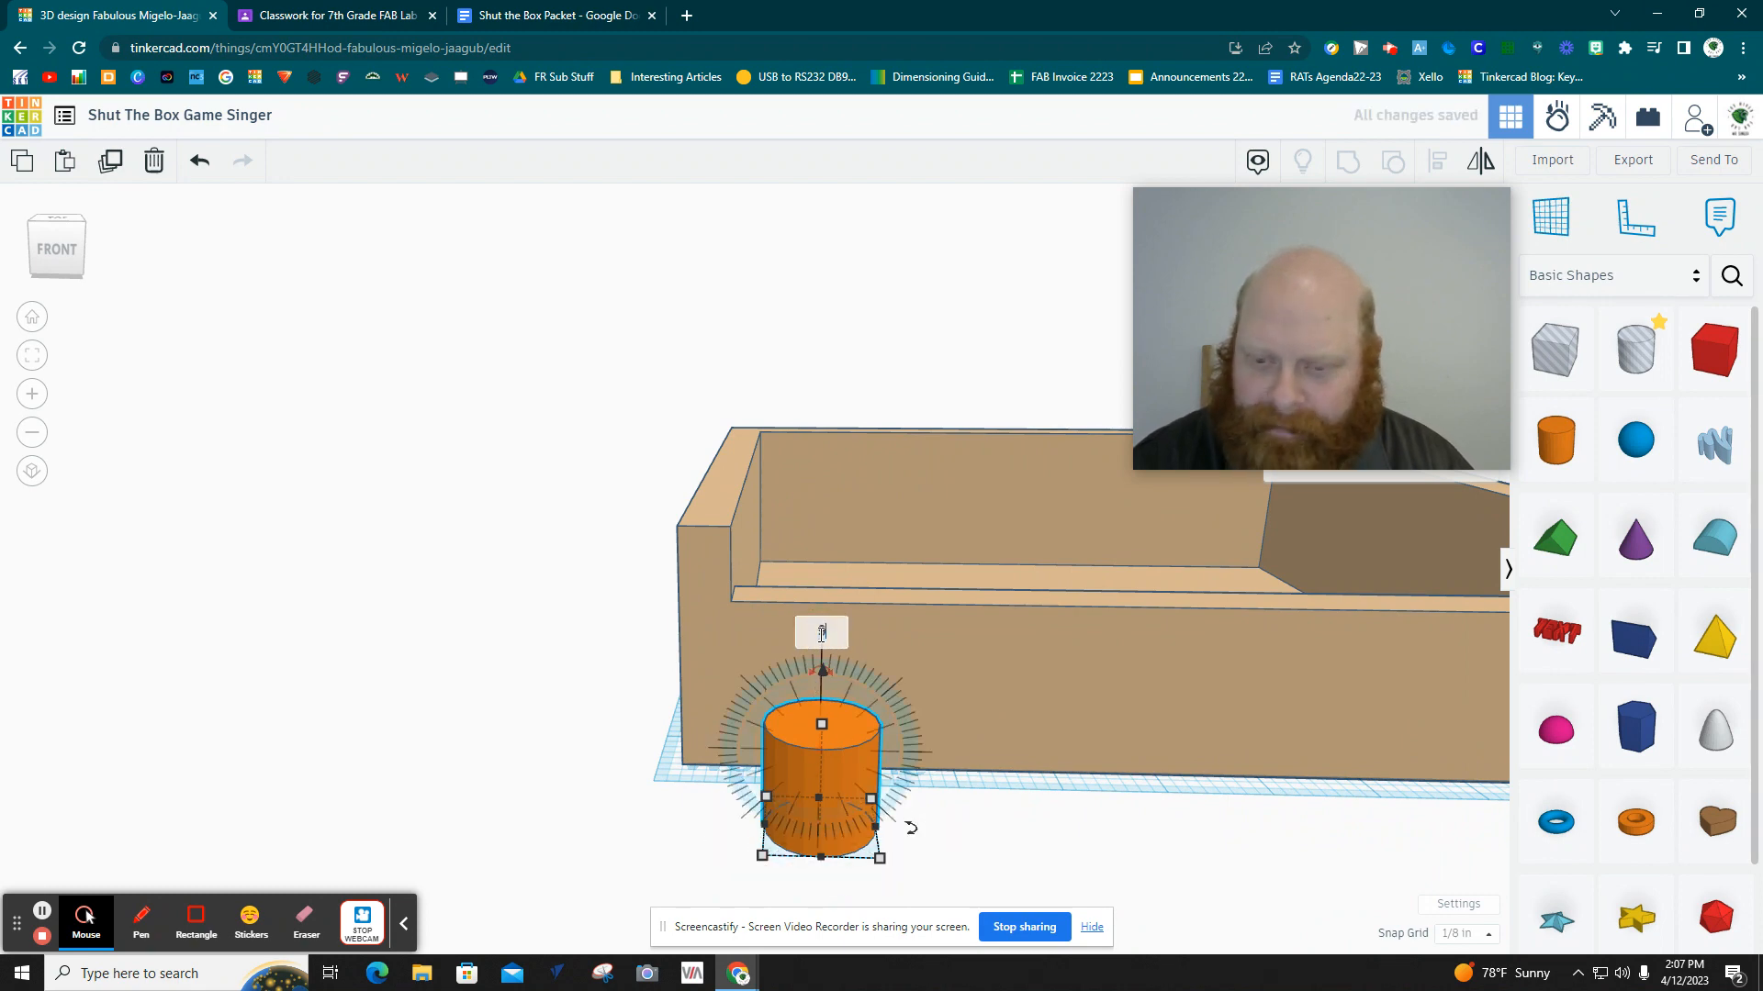
{"action": "type", "text": "90"}
{"action": "key", "text": "Return"}
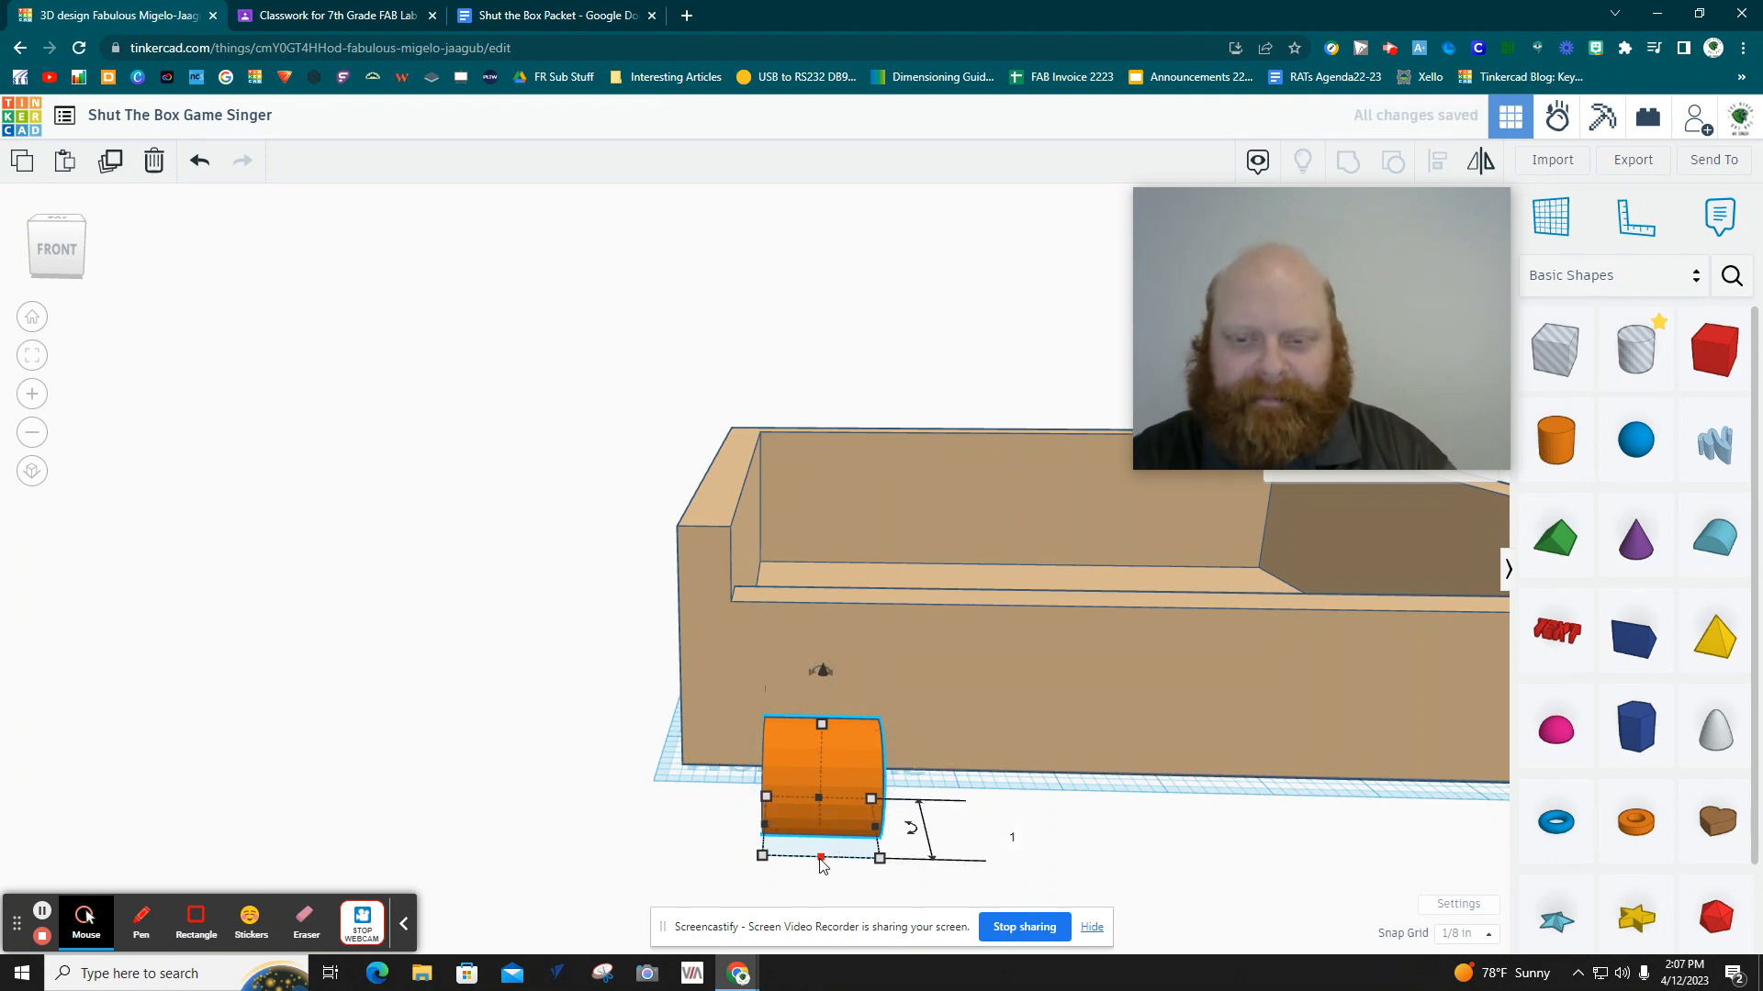
Set the length of the horizontal cylinder in front of the box to 10 inches.
{"action": "scroll", "coordinate": [879, 863], "scroll_direction": "down", "scroll_amount": 5}
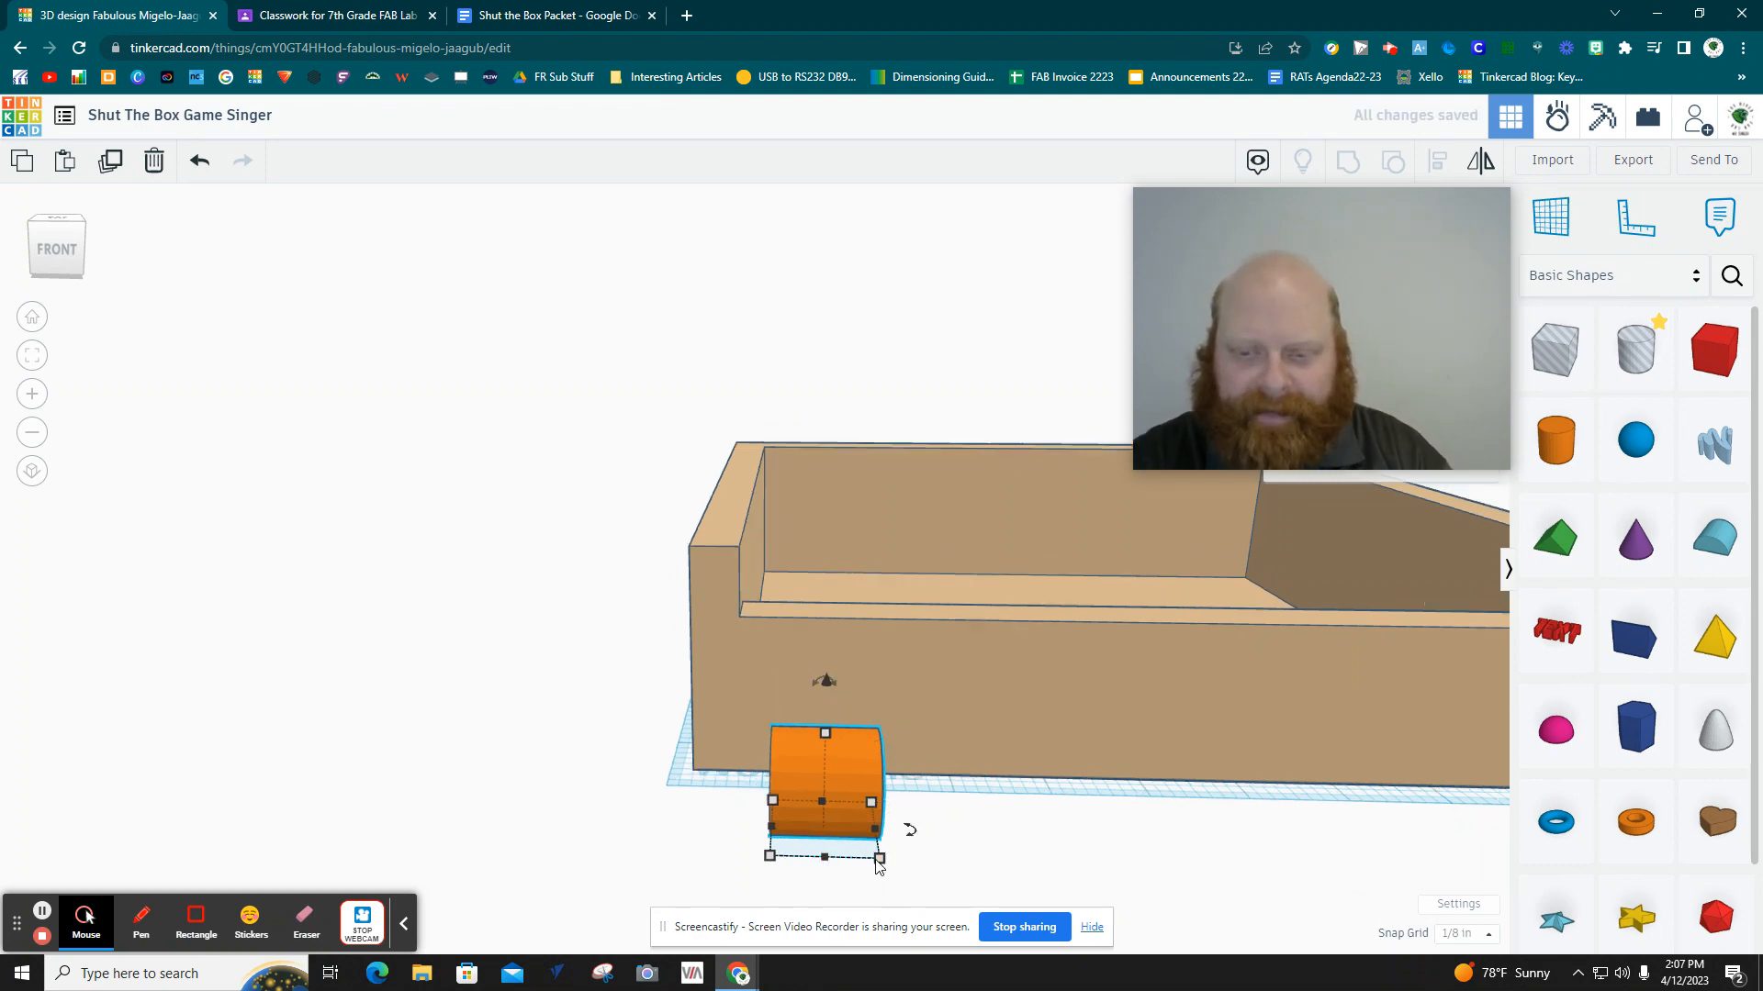
{"action": "right_click_drag", "start_coordinate": [985, 875], "coordinate": [881, 852]}
{"action": "right_click_drag", "start_coordinate": [782, 900], "coordinate": [688, 803]}
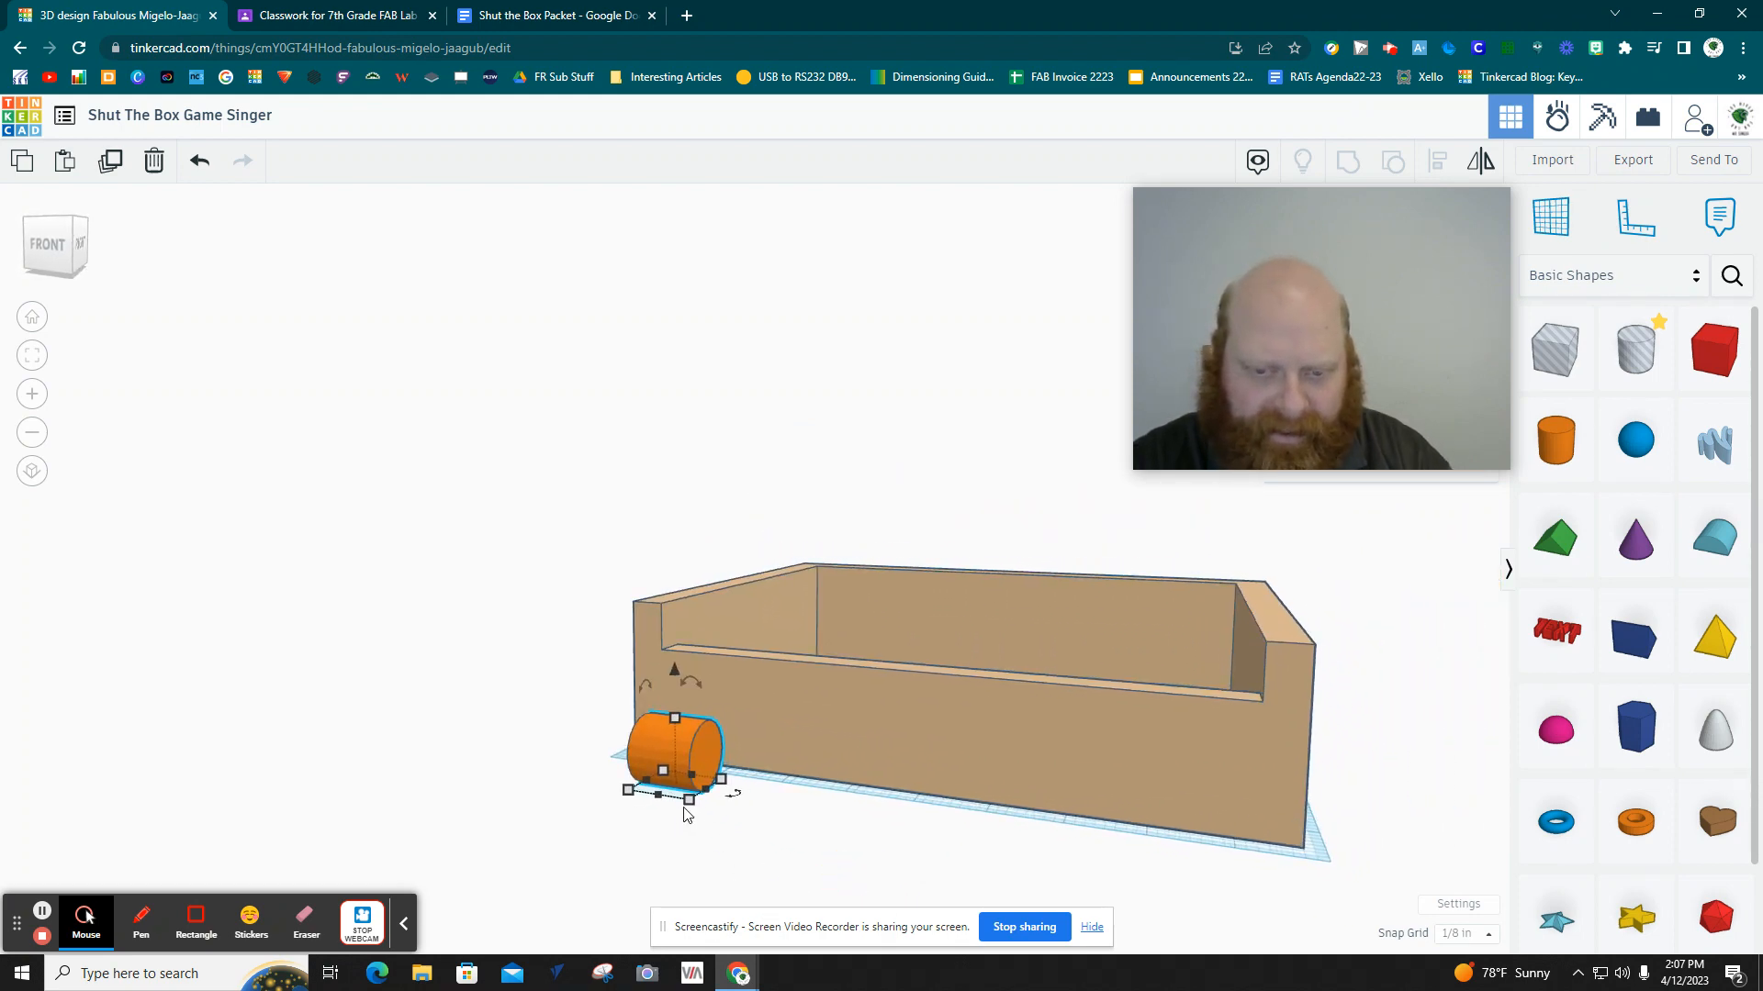
{"action": "left_click", "coordinate": [586, 838]}
{"action": "type", "text": "10"}
{"action": "key", "text": "Return"}
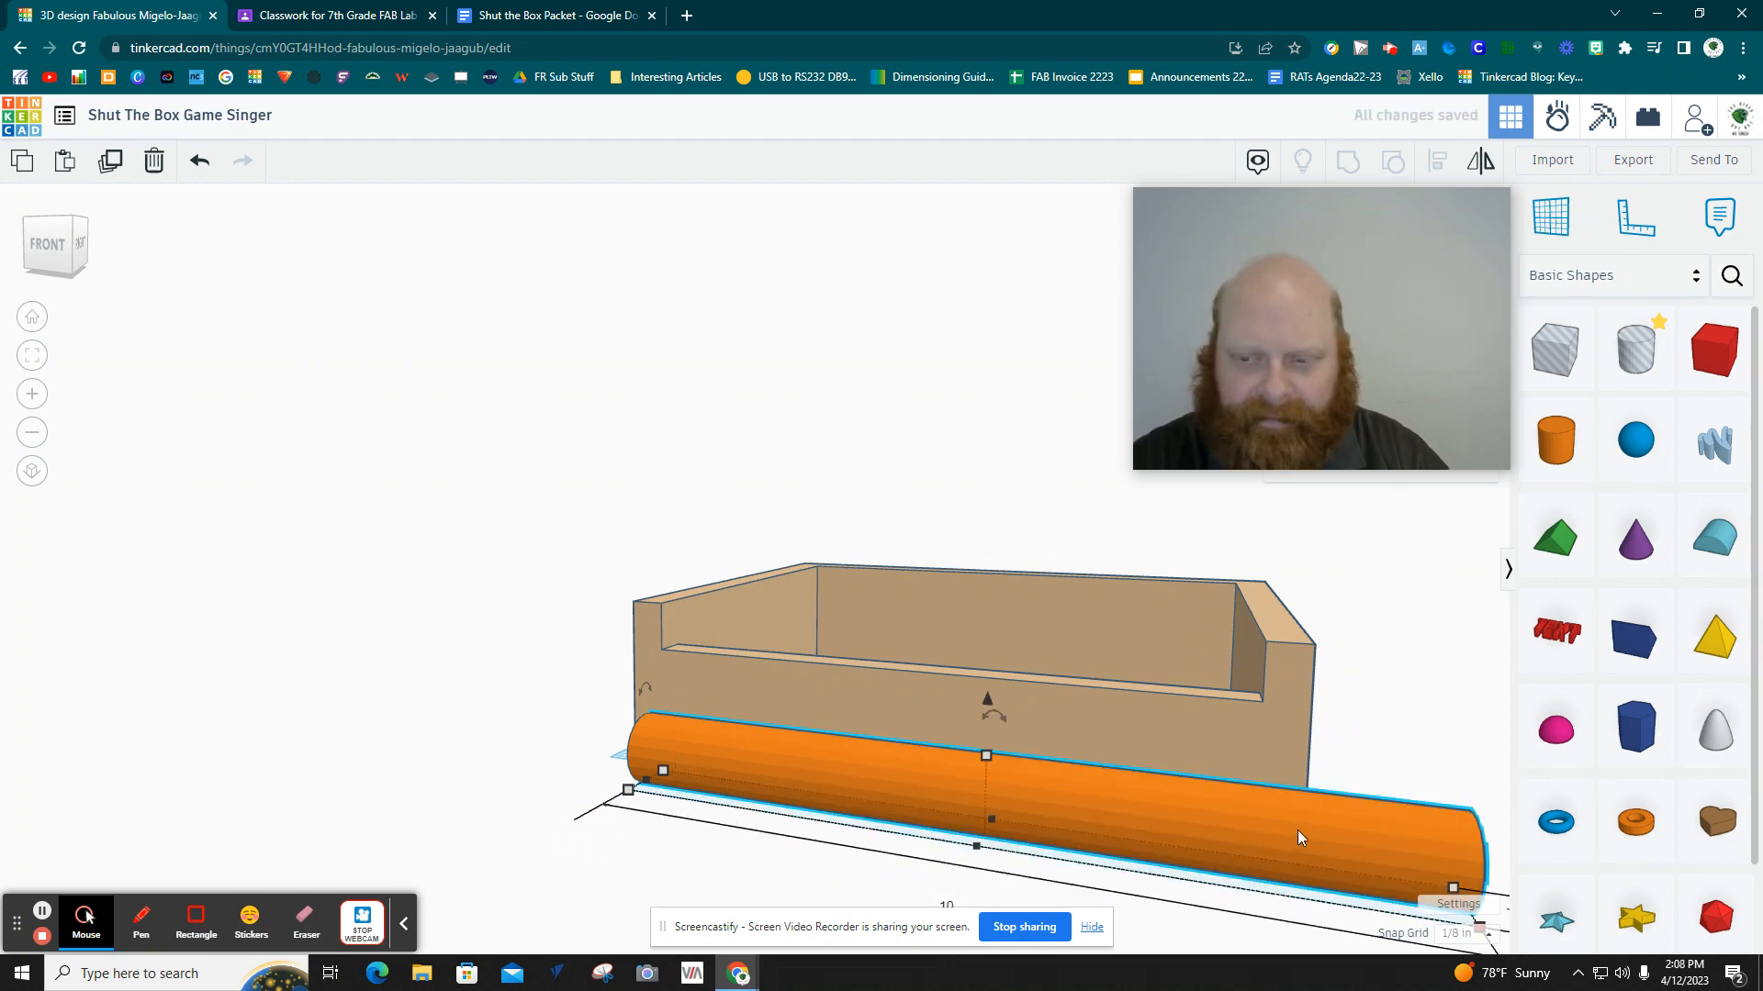
Move the cylinder against the box's front wall and align it centred along the box's length.
{"action": "left_click_drag", "start_coordinate": [1297, 830], "coordinate": [1182, 788]}
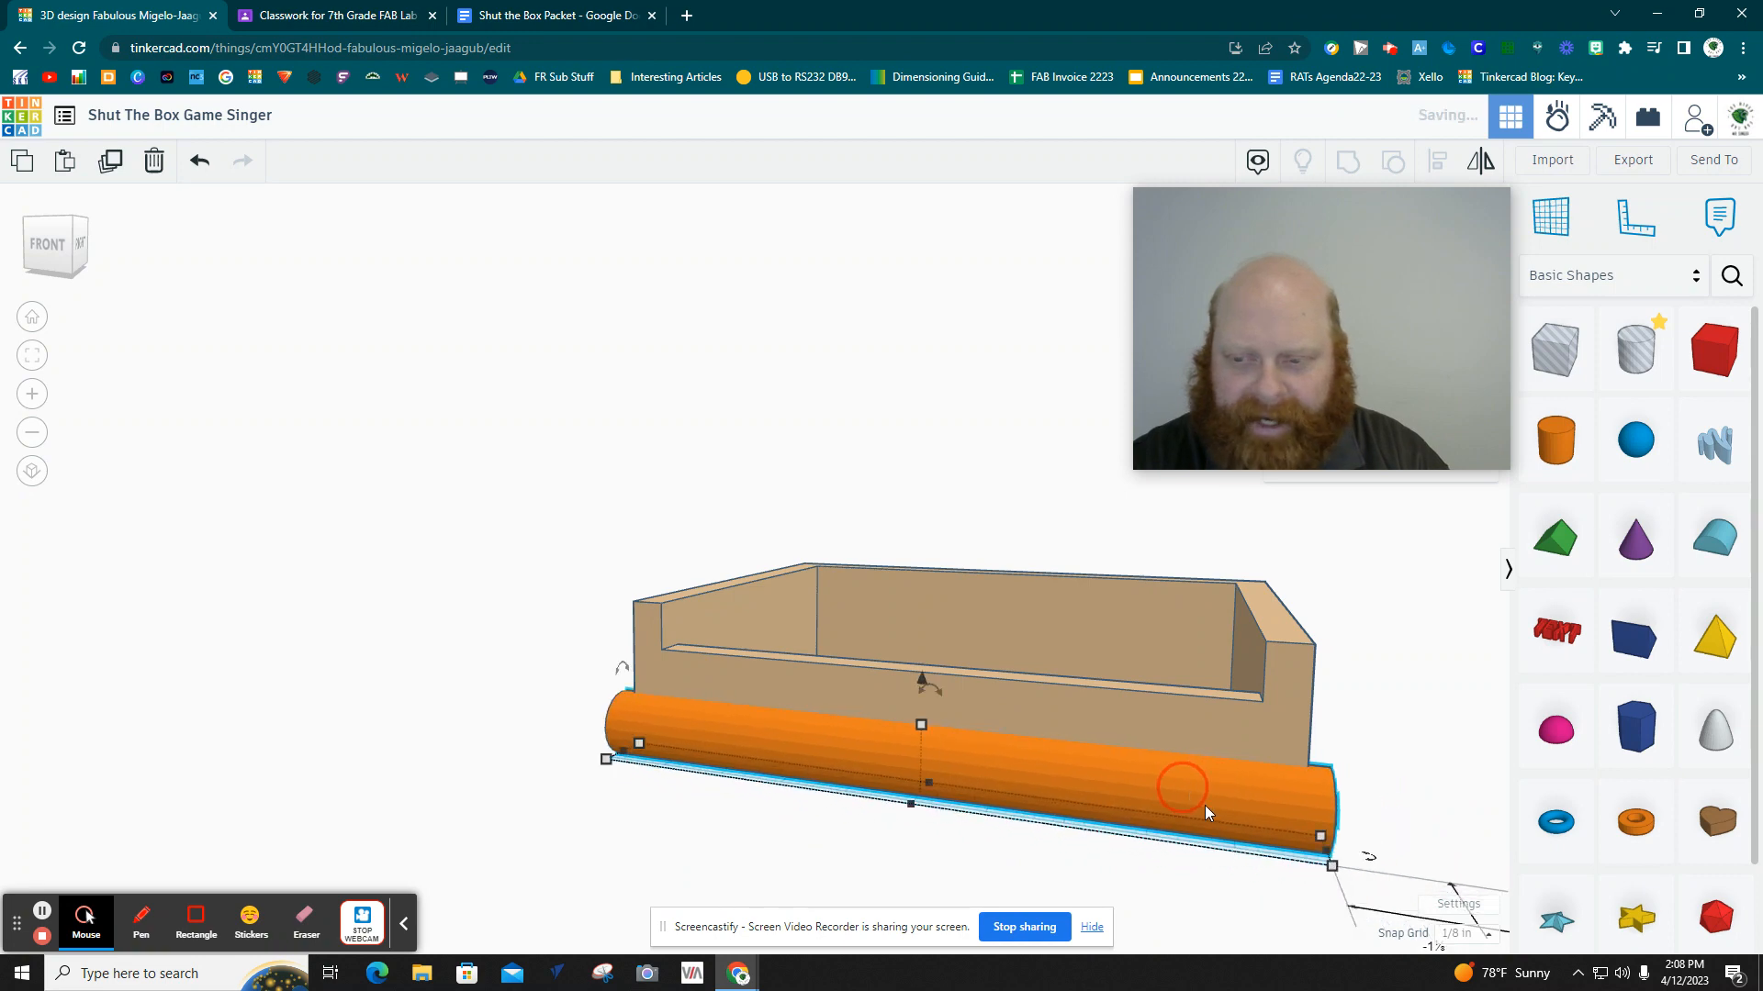
{"action": "left_click_drag", "start_coordinate": [1368, 908], "coordinate": [1167, 701]}
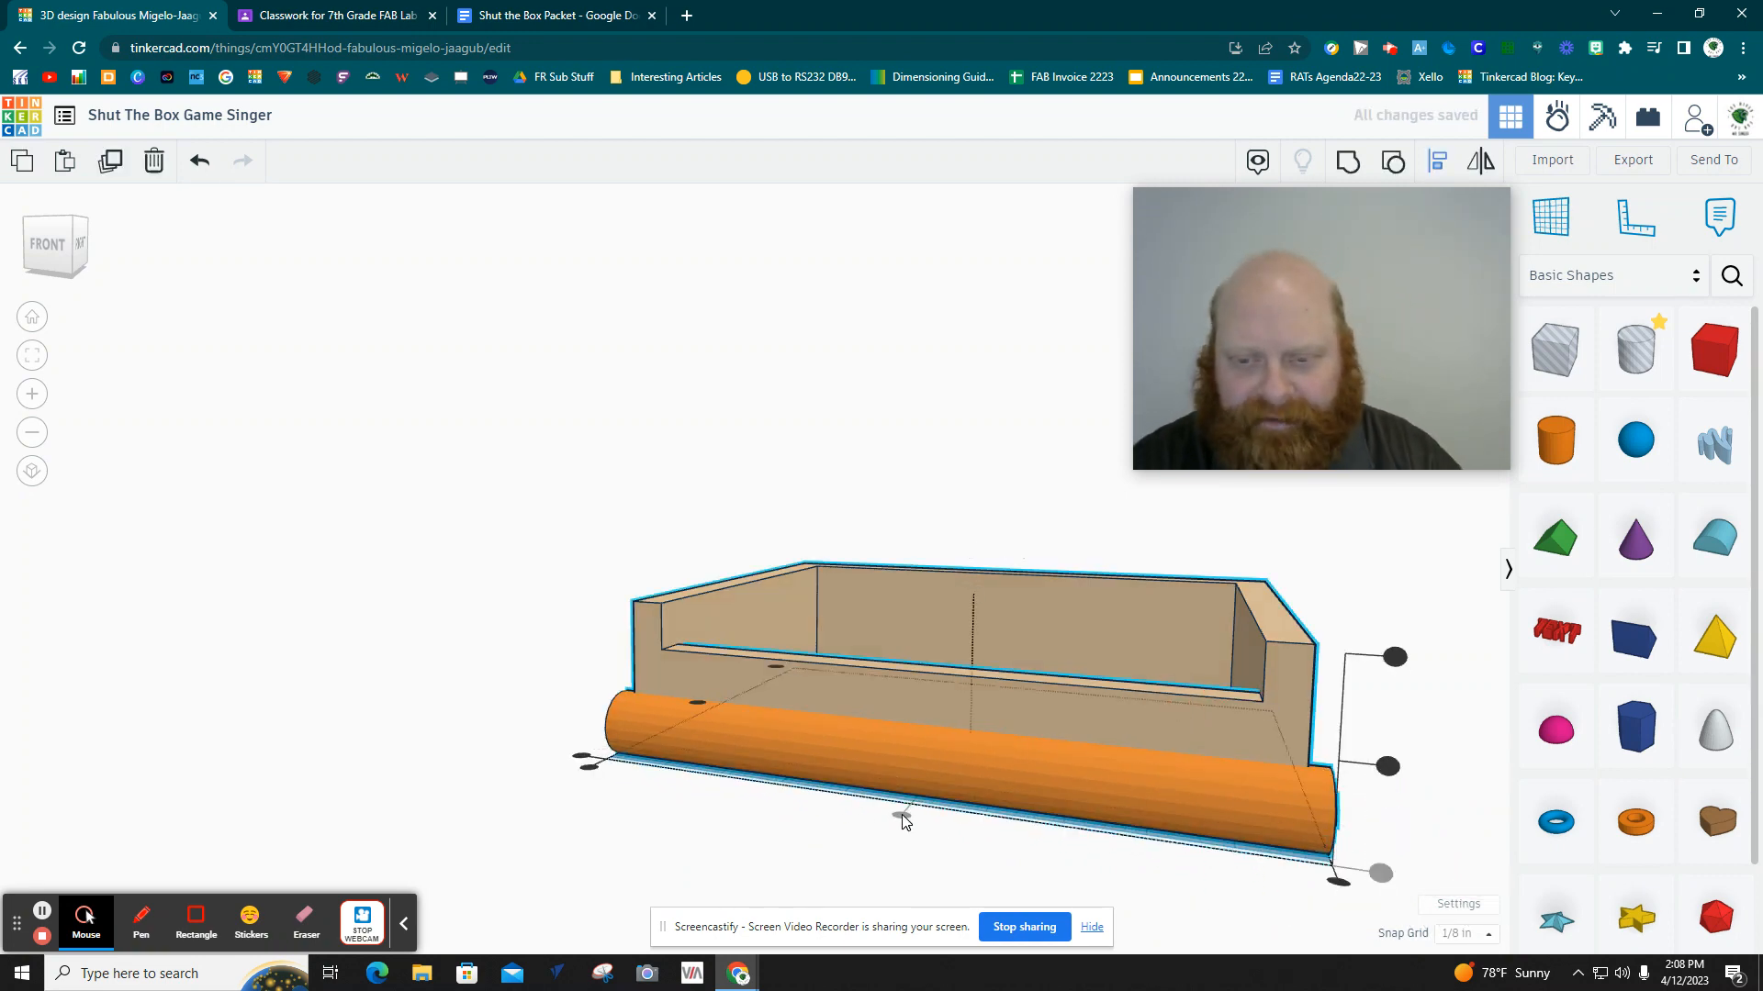
{"action": "left_click", "coordinate": [904, 819]}
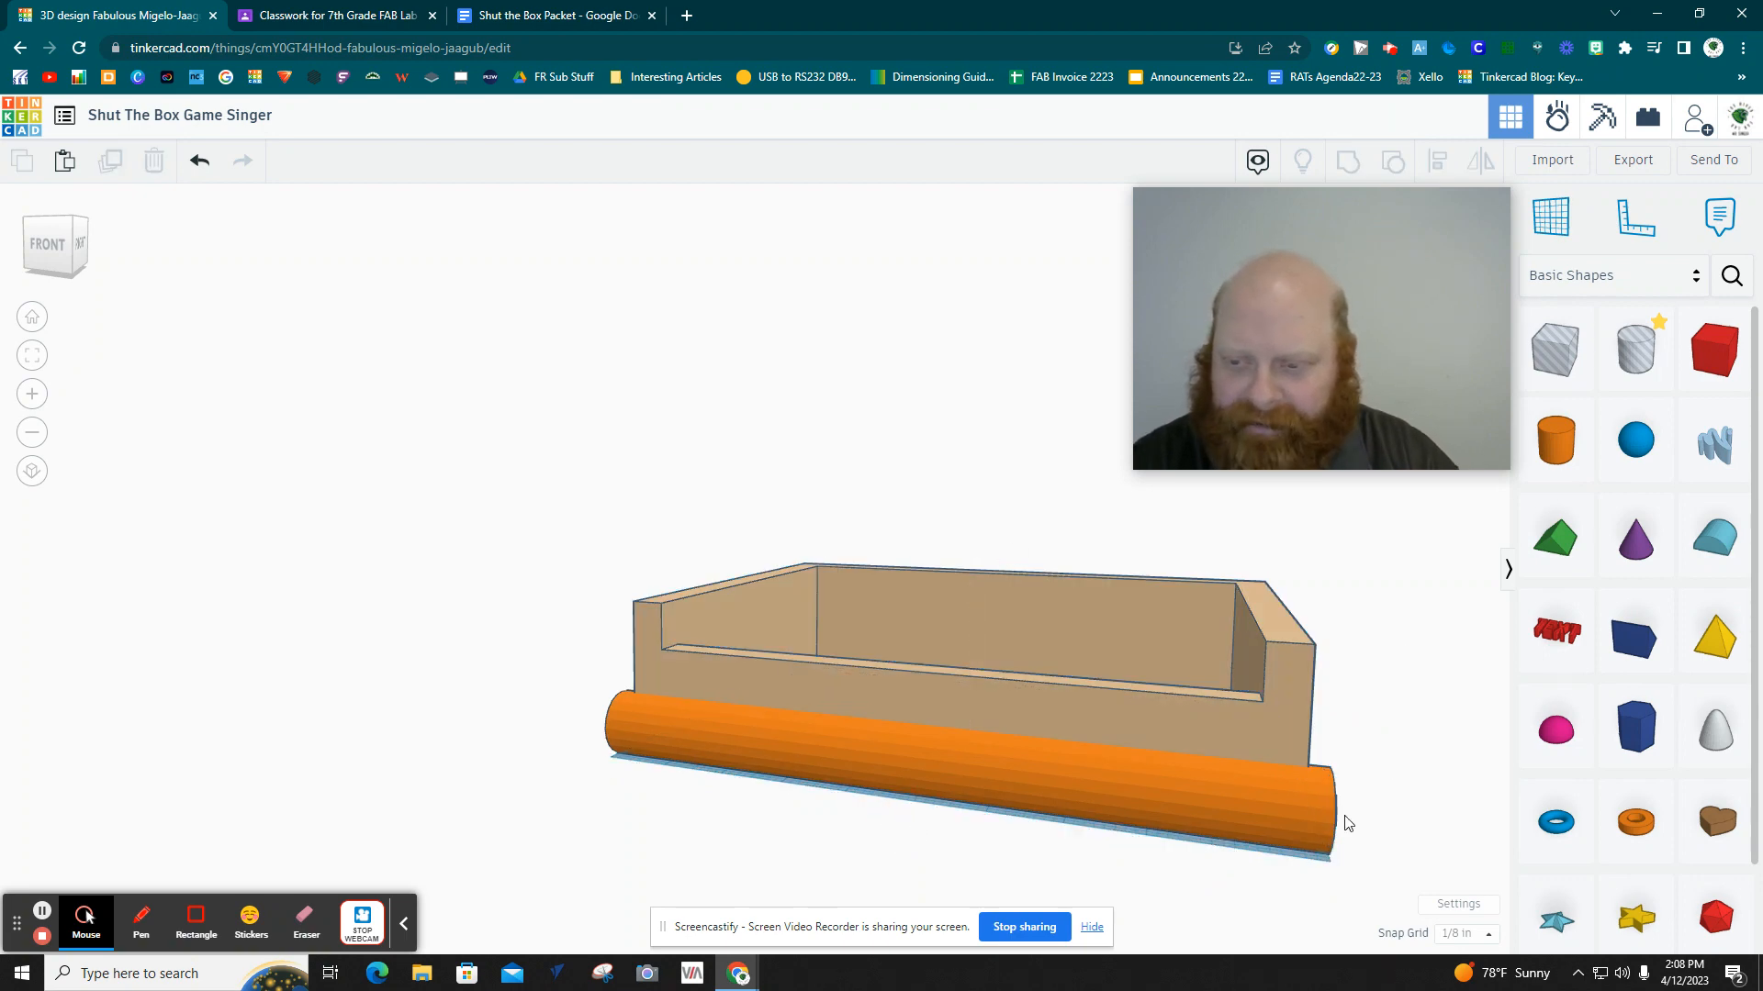
{"action": "left_click", "coordinate": [1417, 860]}
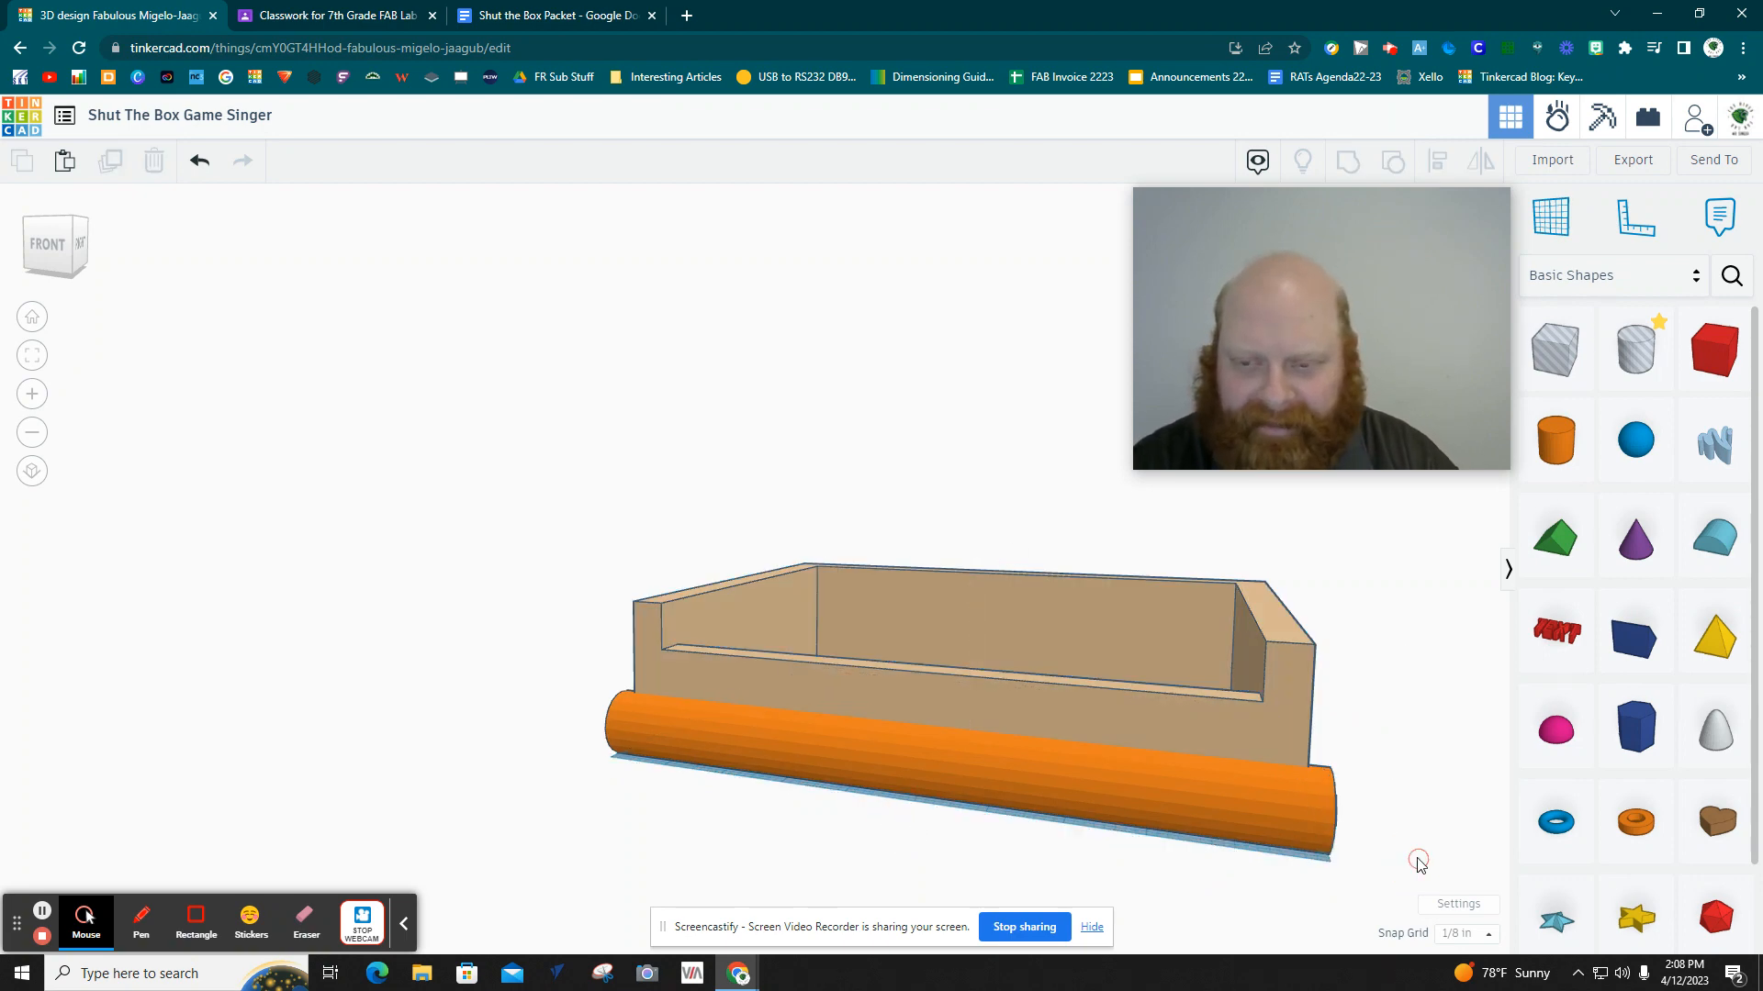
Look up the dowel's thickness in the materials list of the Shut the Box Packet in Google Docs, and return to Tinkercad.
{"action": "right_click_drag", "start_coordinate": [1440, 844], "coordinate": [1065, 811]}
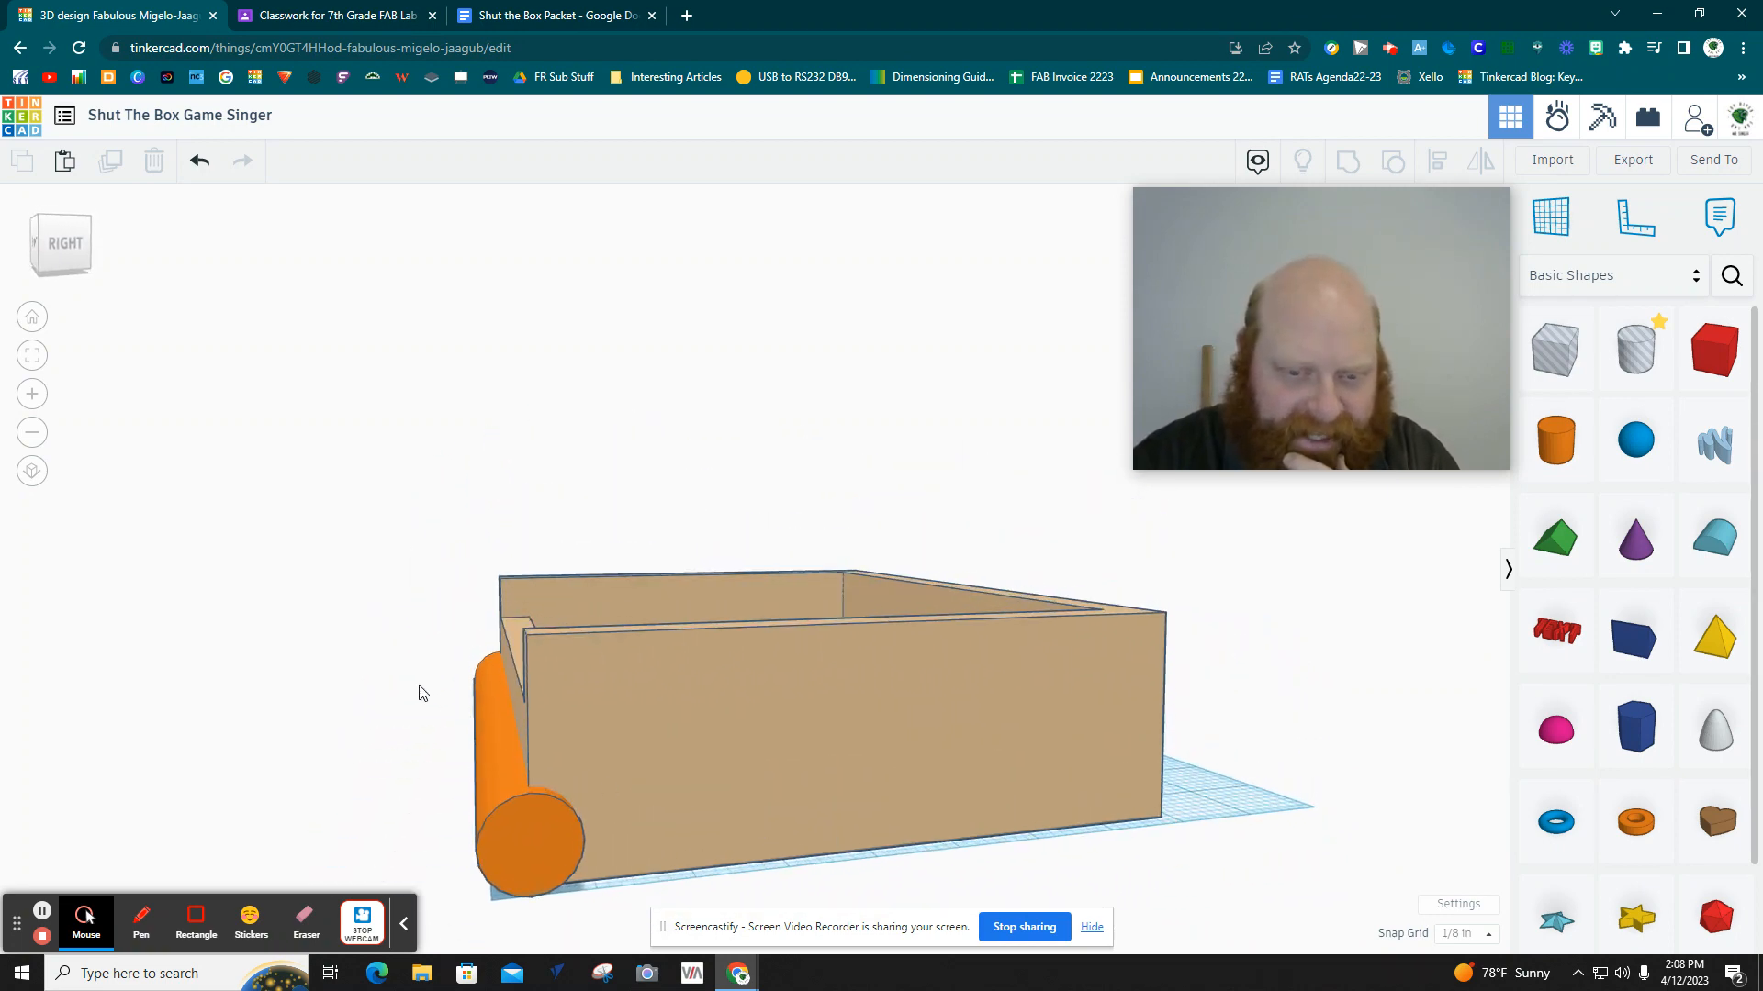
{"action": "right_click_drag", "start_coordinate": [419, 692], "coordinate": [540, 42]}
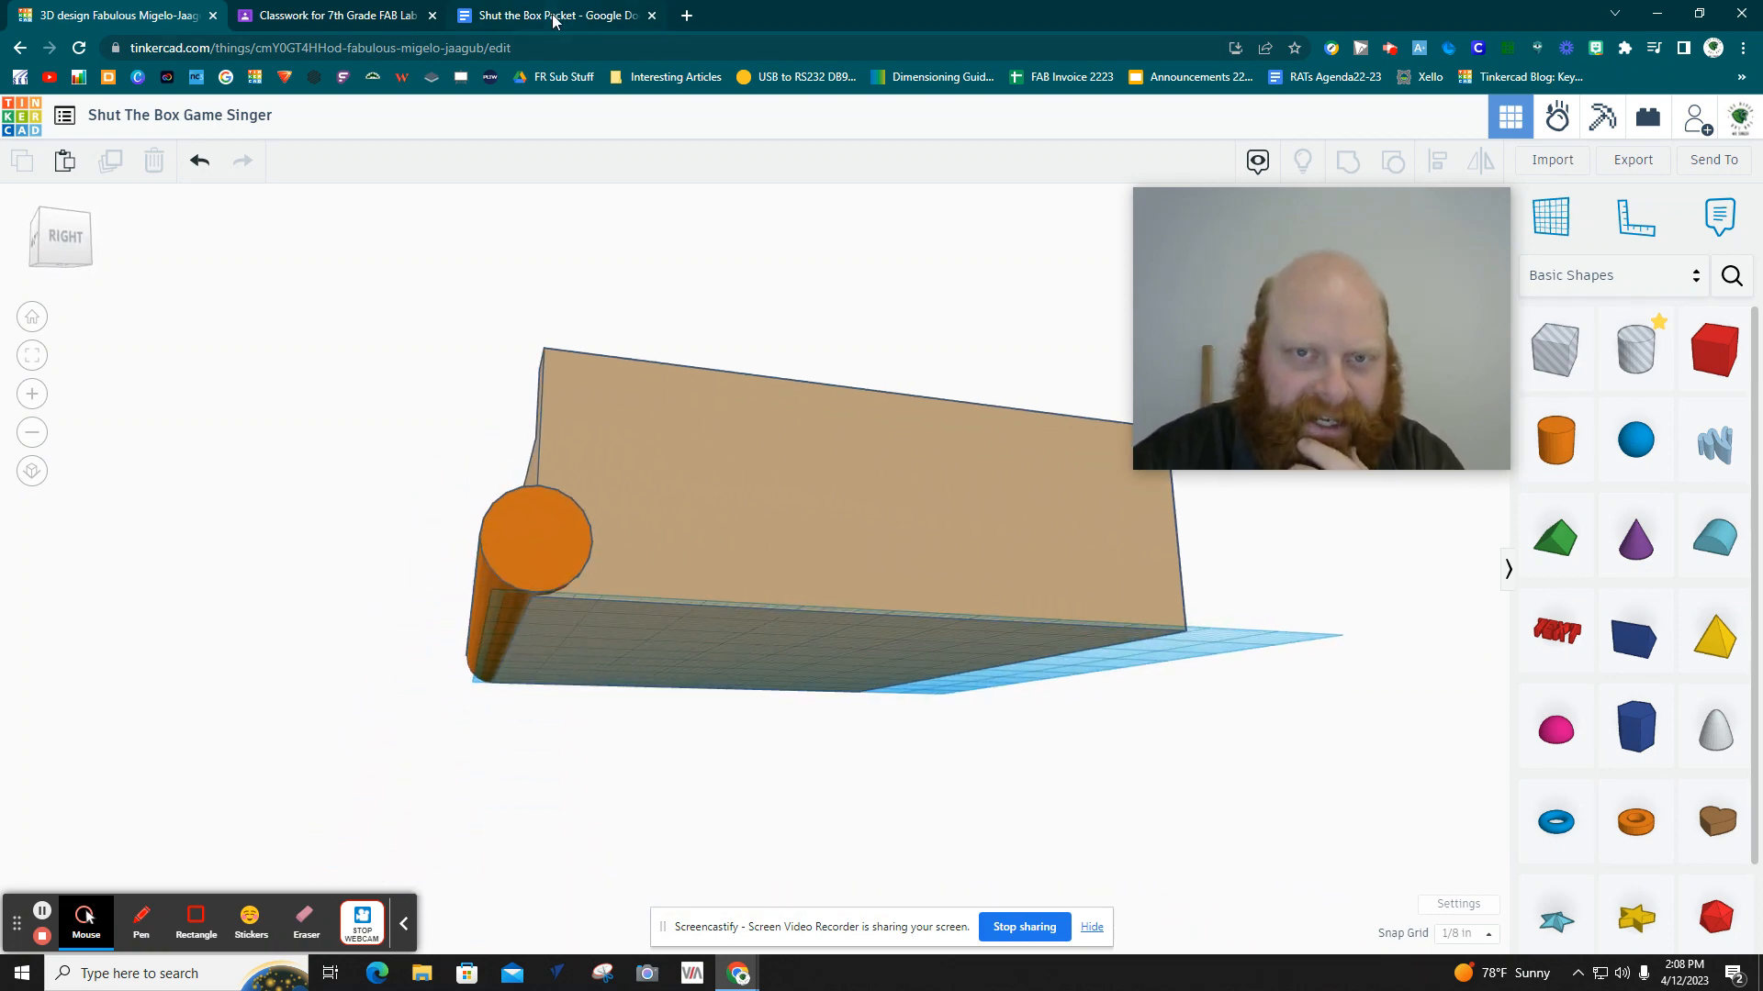
{"action": "left_click", "coordinate": [554, 15]}
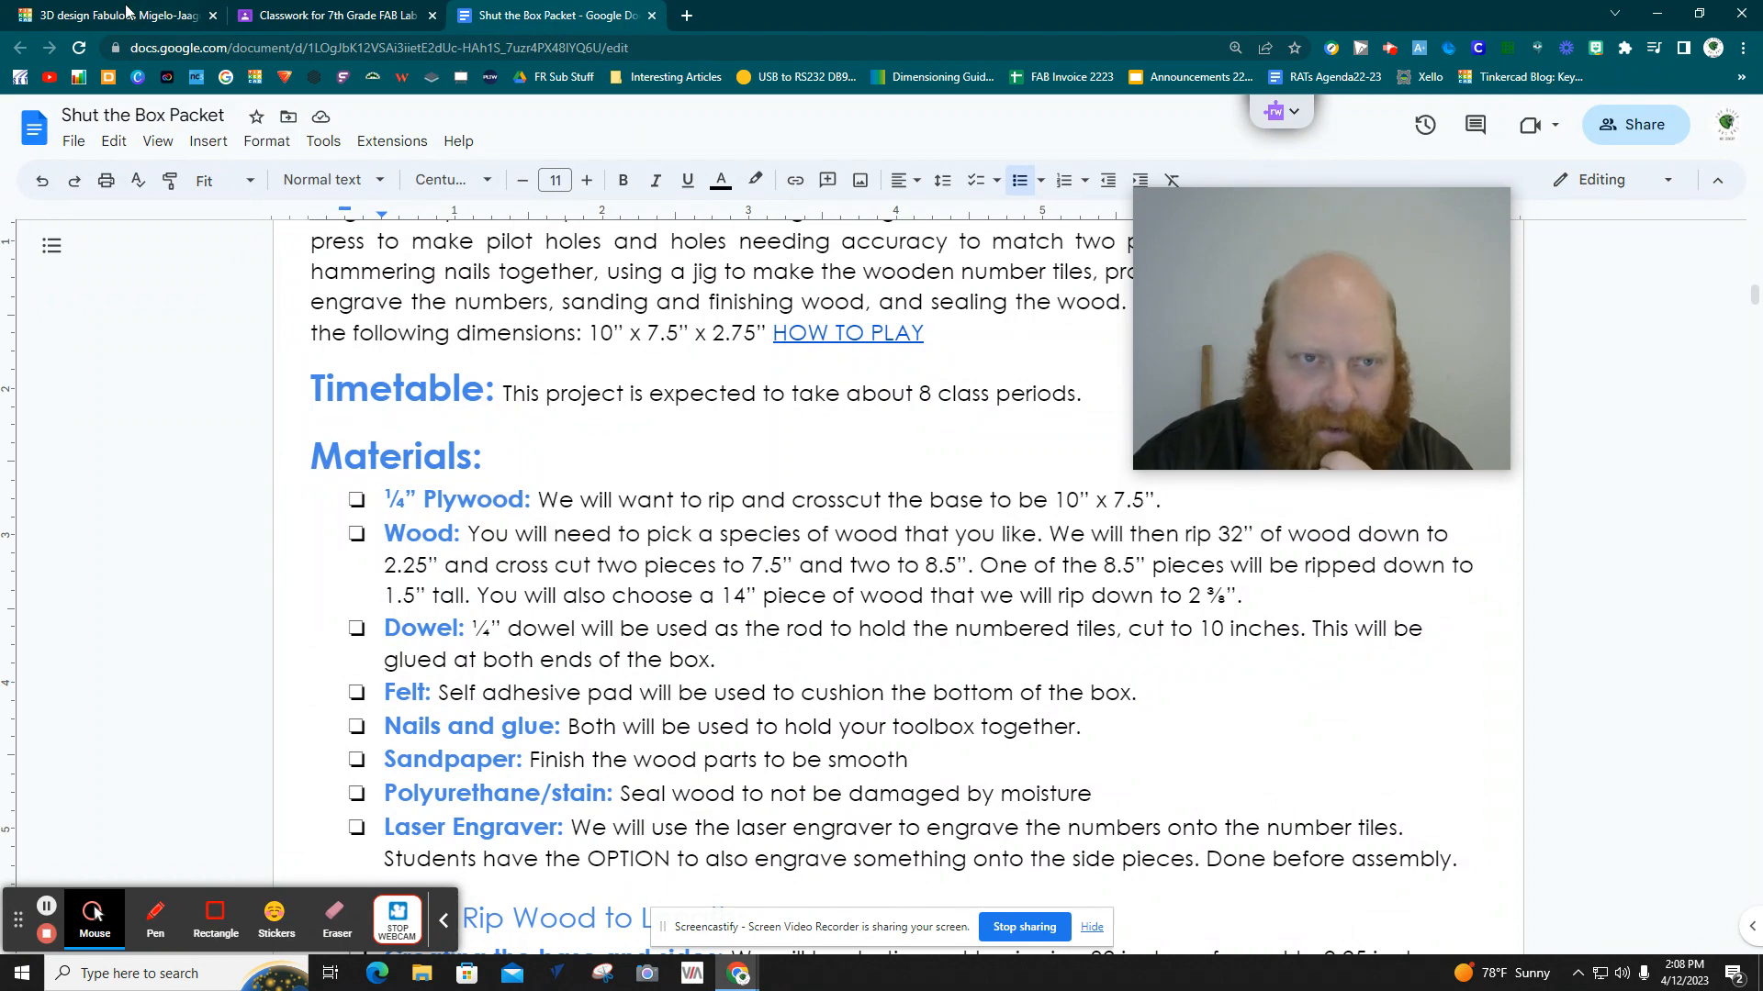
{"action": "left_click", "coordinate": [101, 15]}
Set the cylinder's front-to-back thickness to 0.25 inch.
{"action": "right_click_drag", "start_coordinate": [586, 751], "coordinate": [511, 790]}
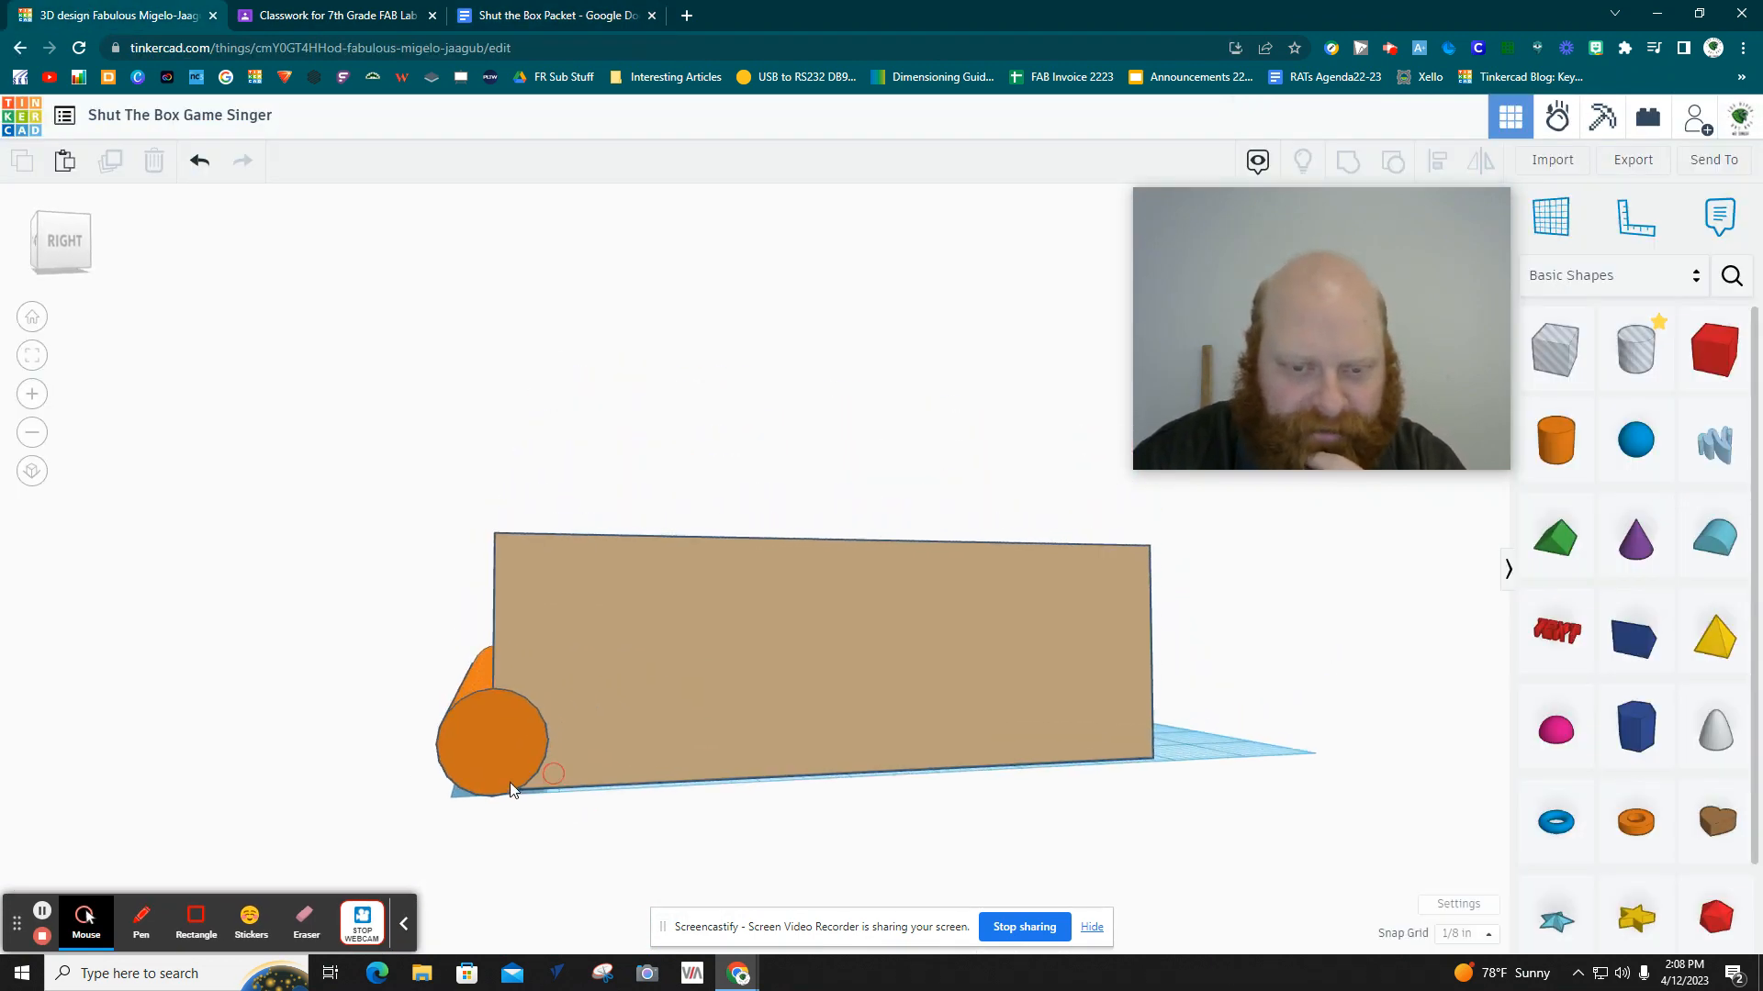
{"action": "left_click", "coordinate": [489, 782]}
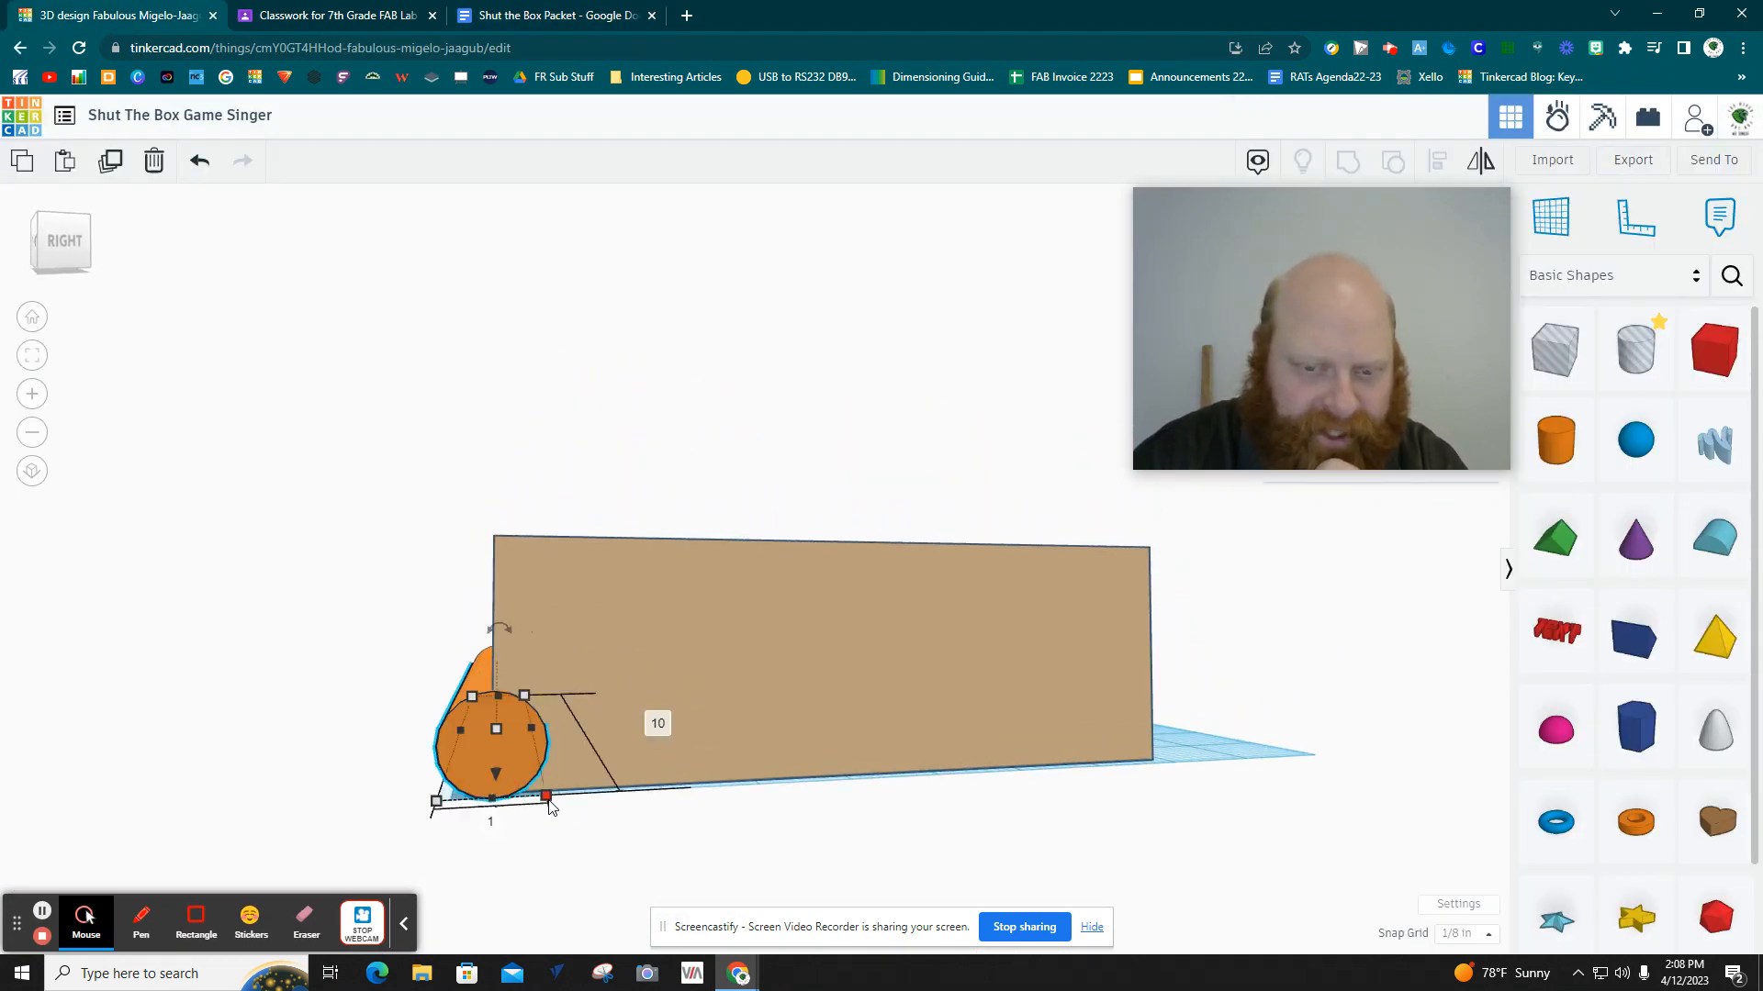
{"action": "left_click", "coordinate": [493, 821]}
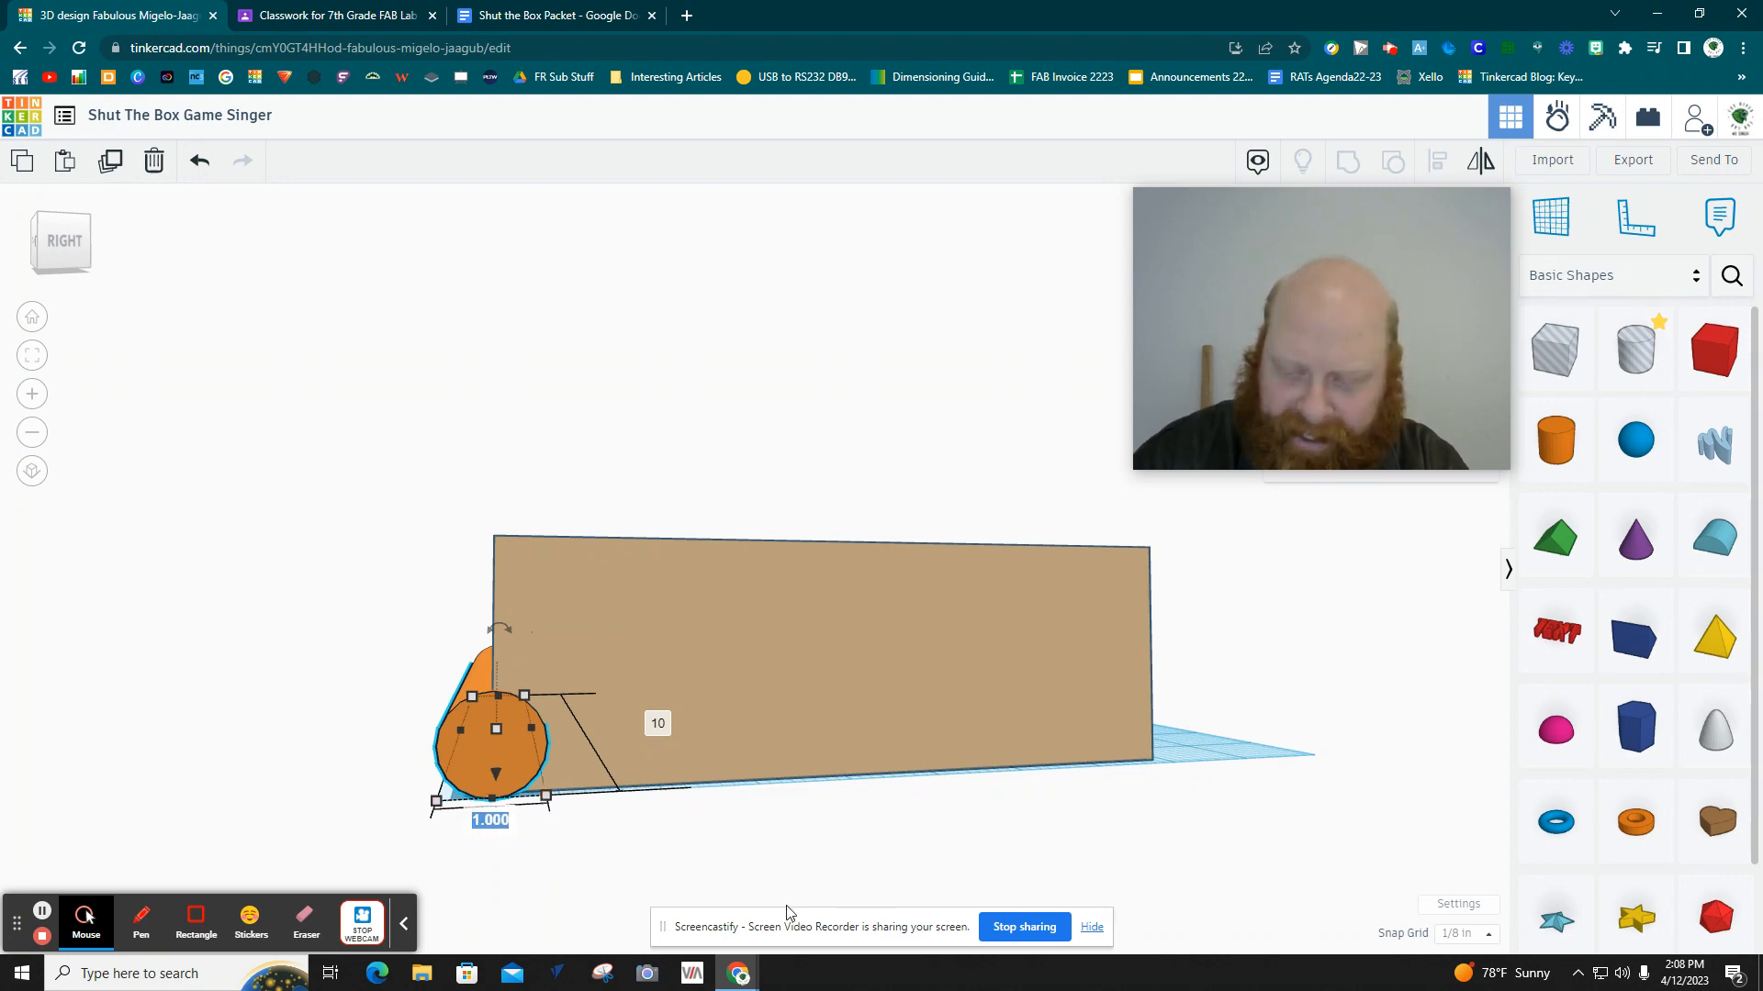
{"action": "type", "text": ".25"}
{"action": "key", "text": "Return"}
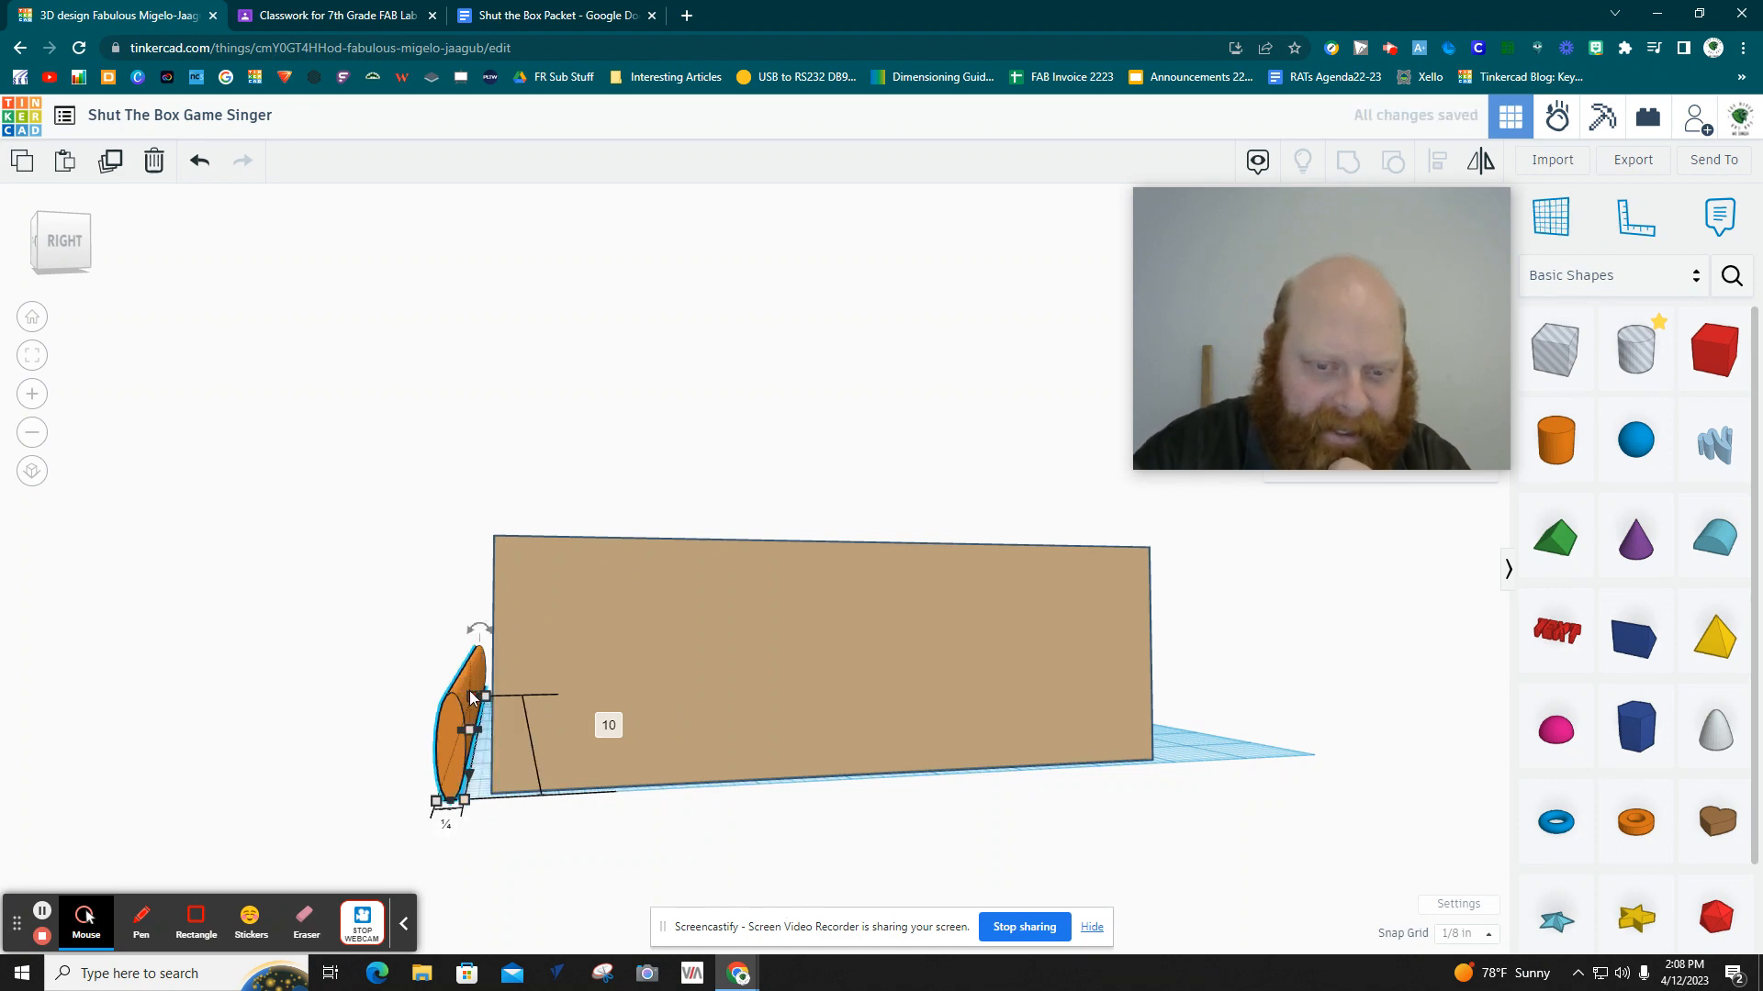
{"action": "left_click", "coordinate": [340, 702]}
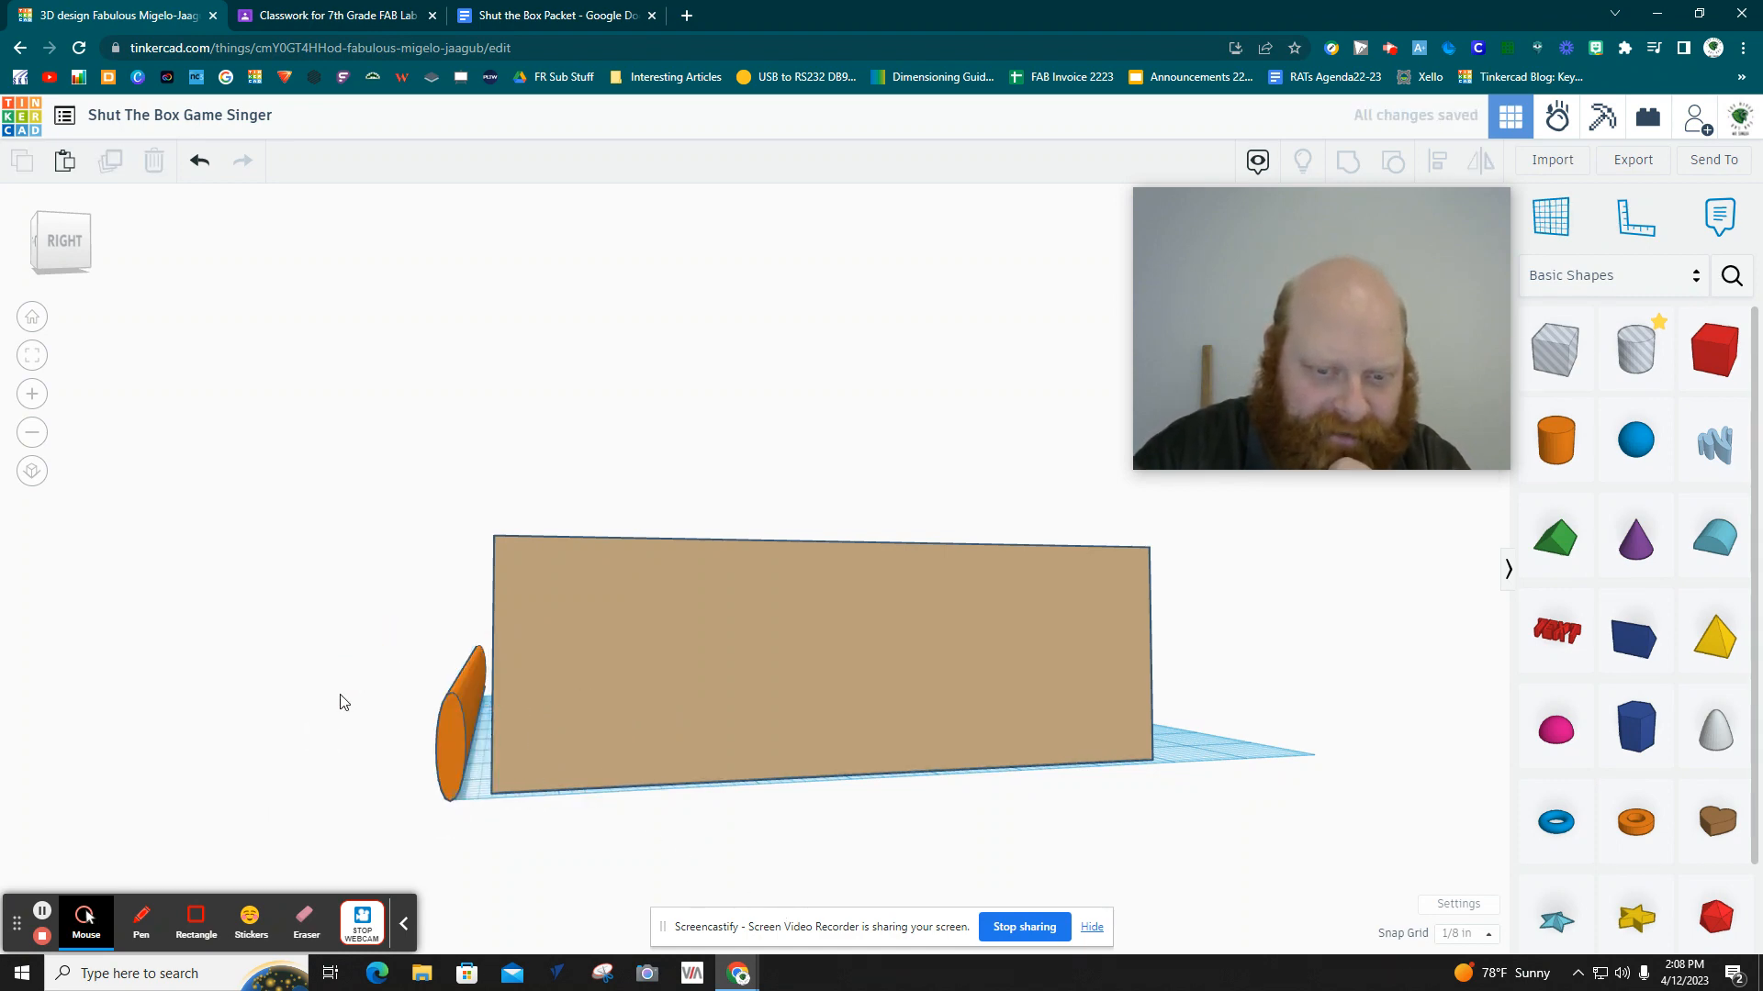
Set the cylinder's height to 0.25 inch to make it a round dowel.
{"action": "right_click_drag", "start_coordinate": [340, 702], "coordinate": [541, 769]}
{"action": "left_click", "coordinate": [541, 769]}
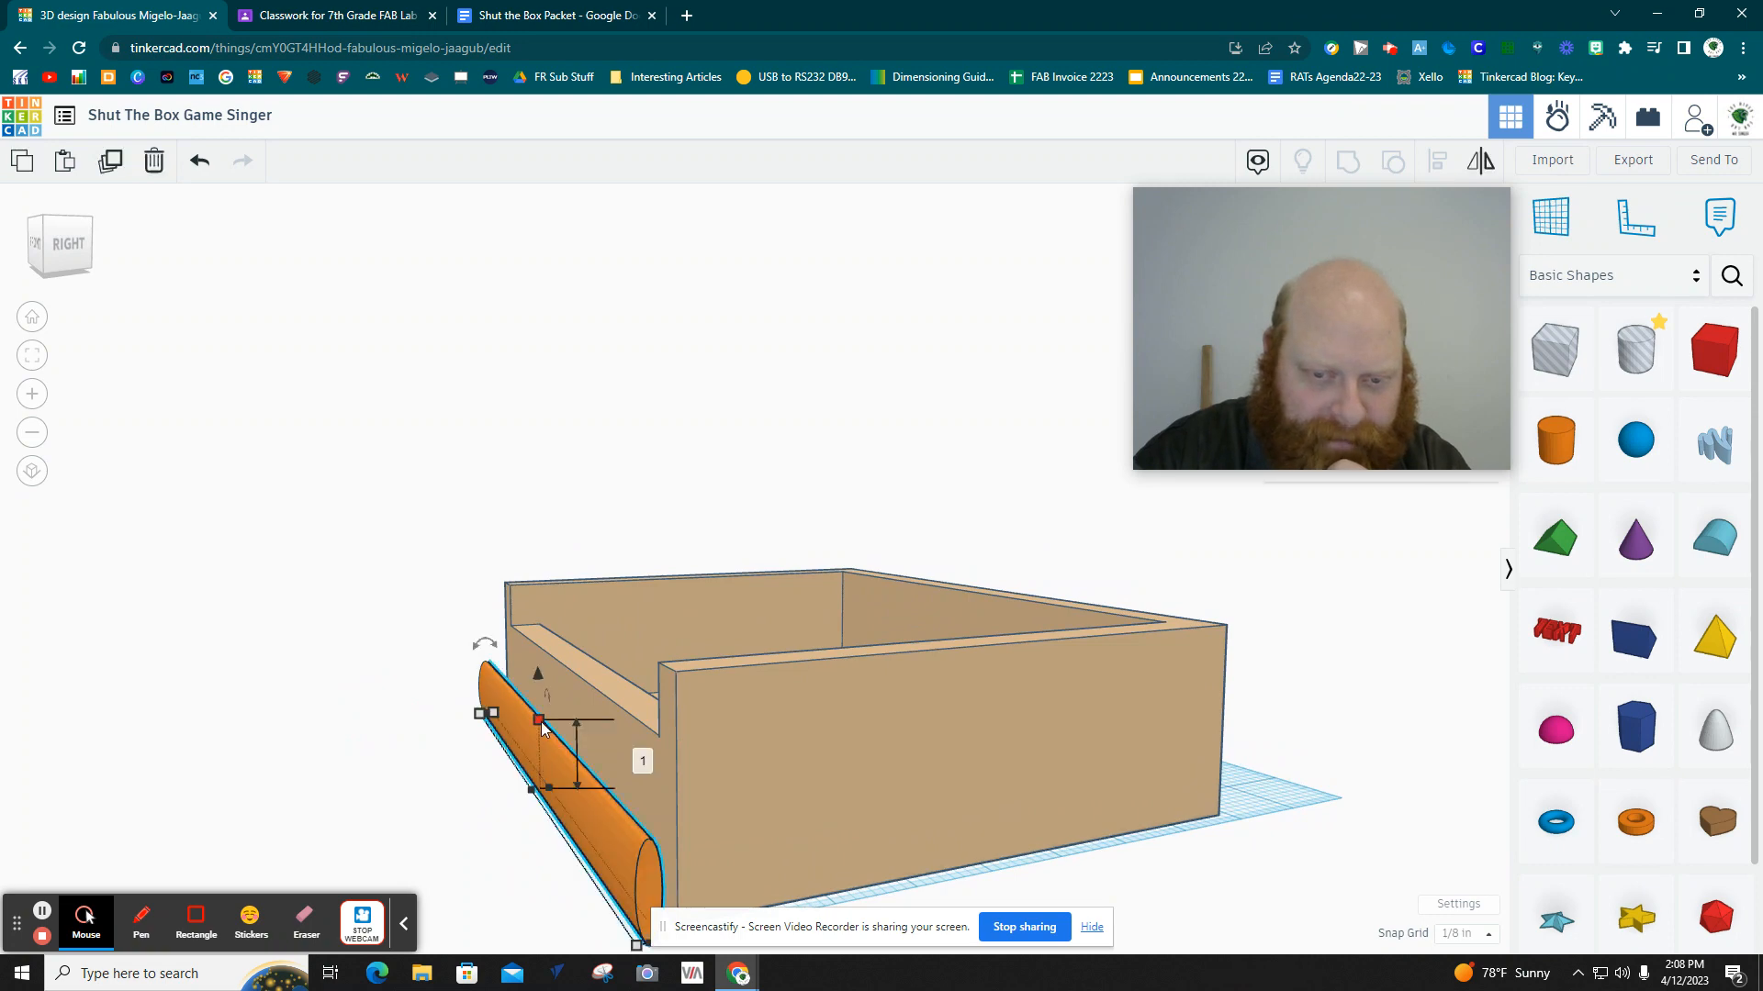
{"action": "left_click", "coordinate": [643, 758]}
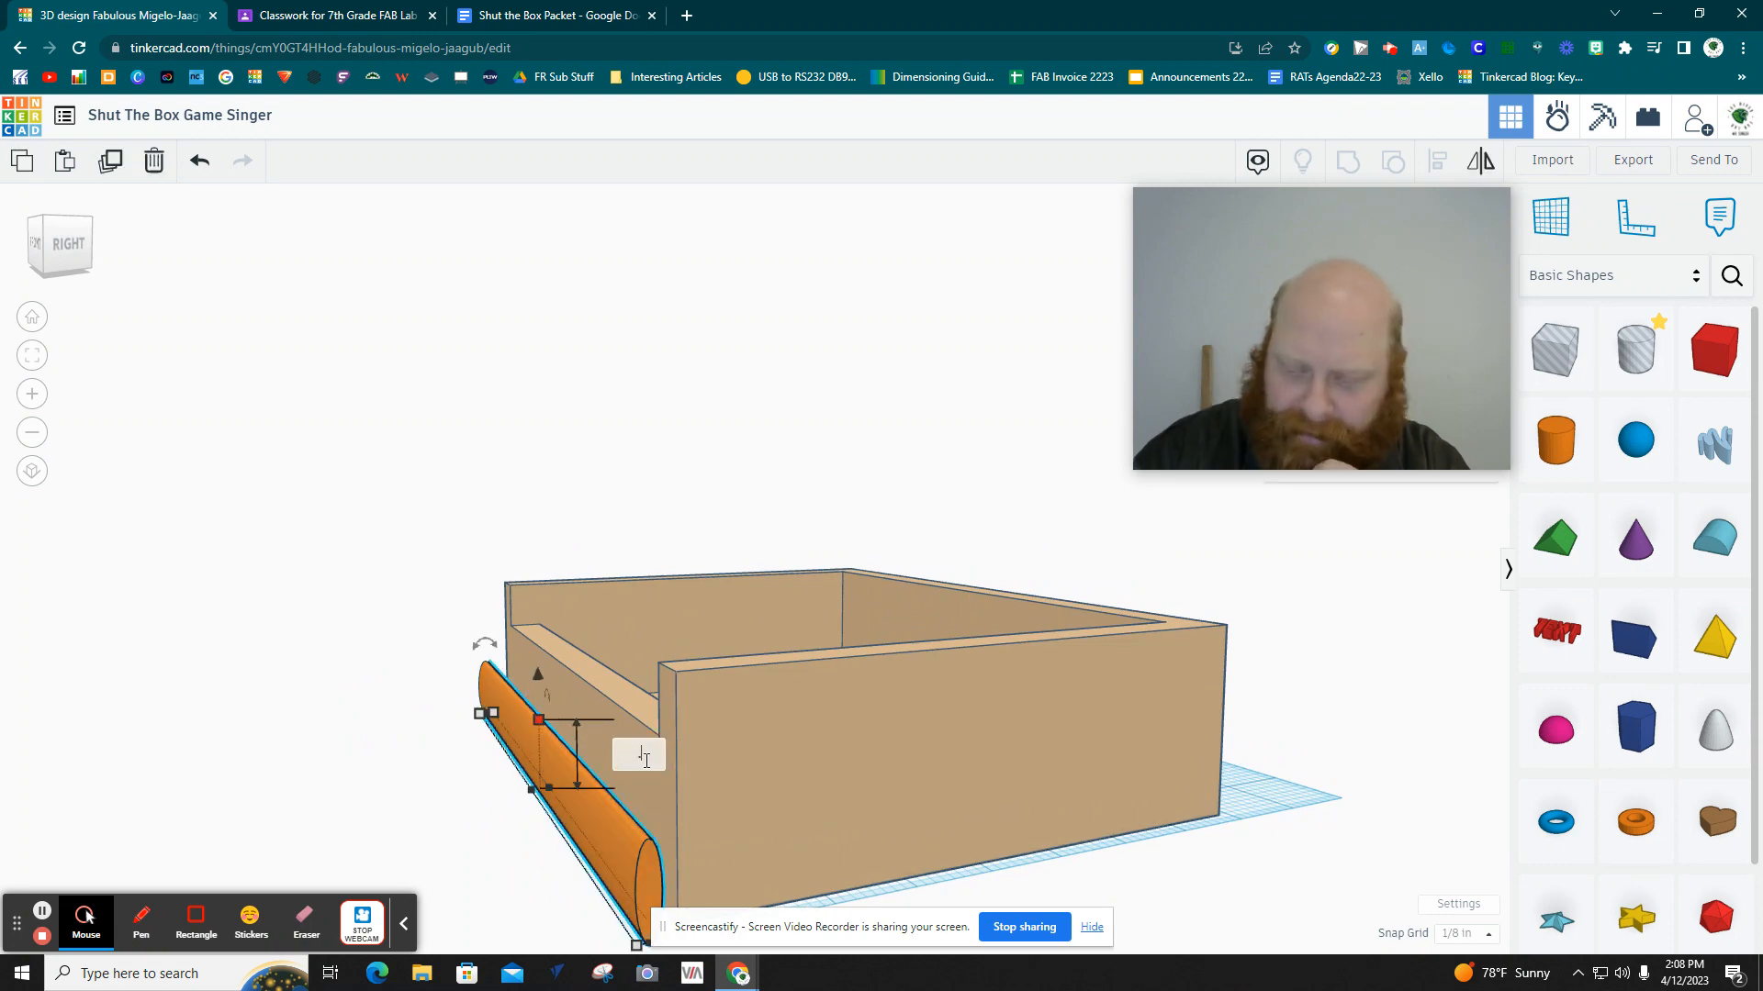
{"action": "type", "text": ".25"}
{"action": "key", "text": "Return"}
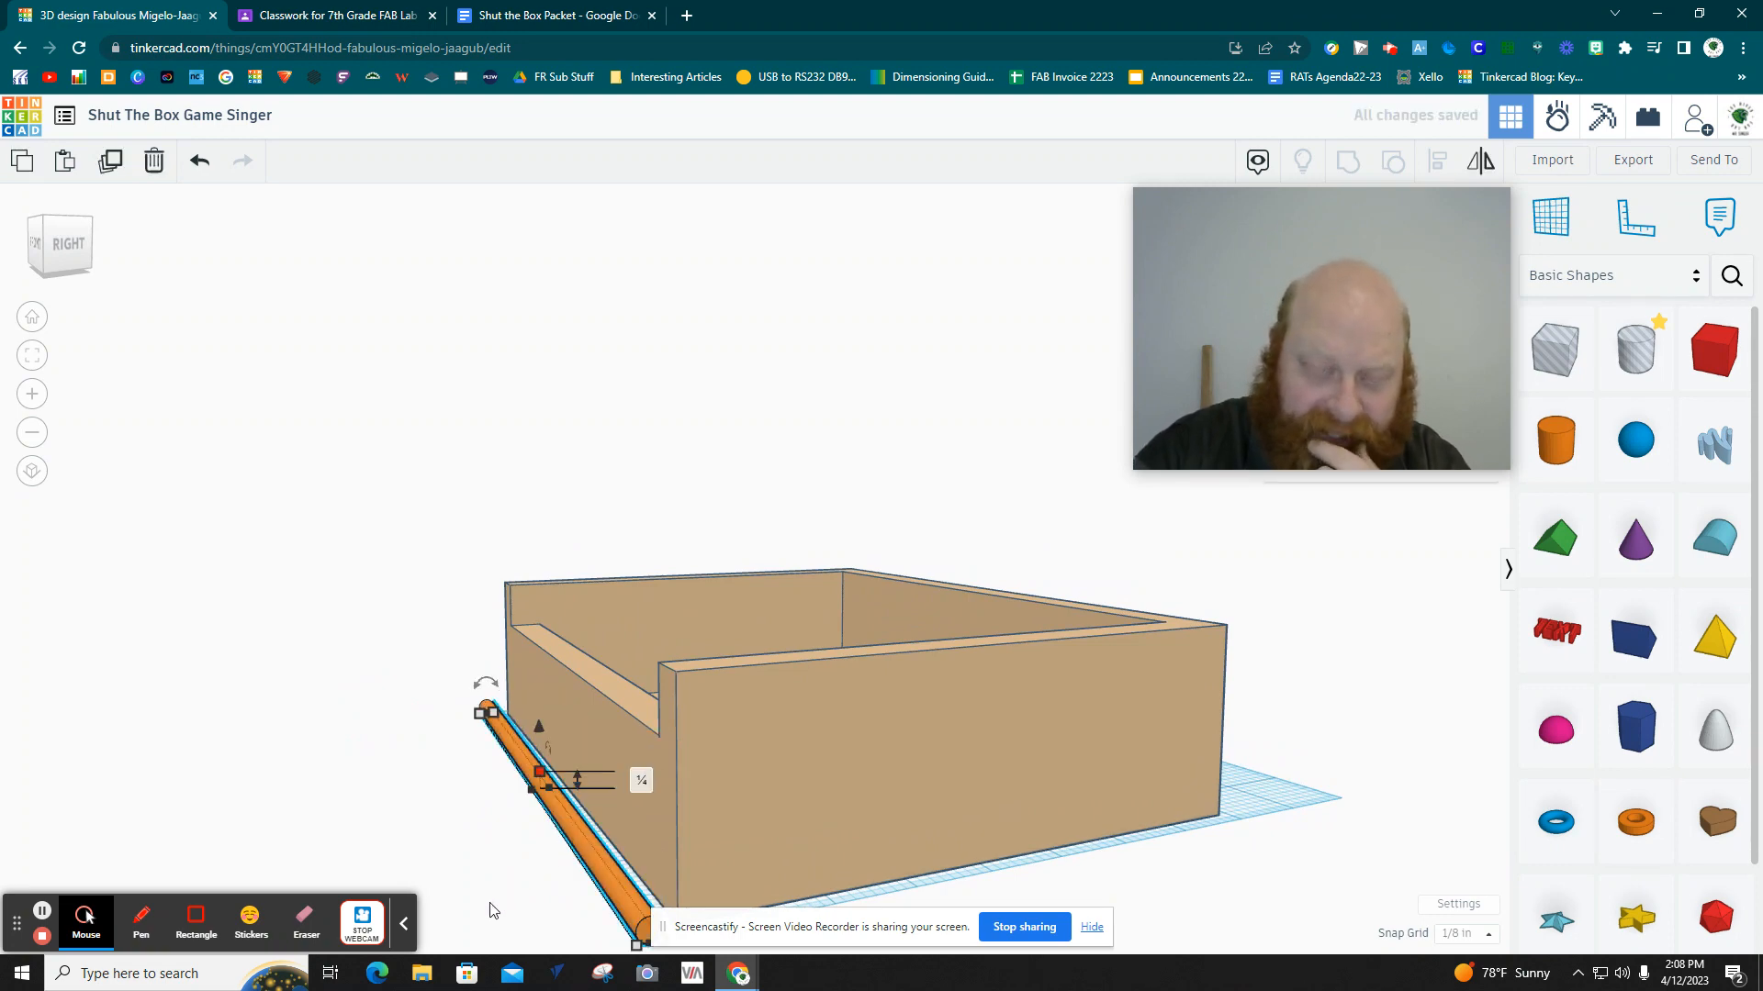
{"action": "scroll", "coordinate": [514, 898], "scroll_direction": "down", "scroll_amount": 1}
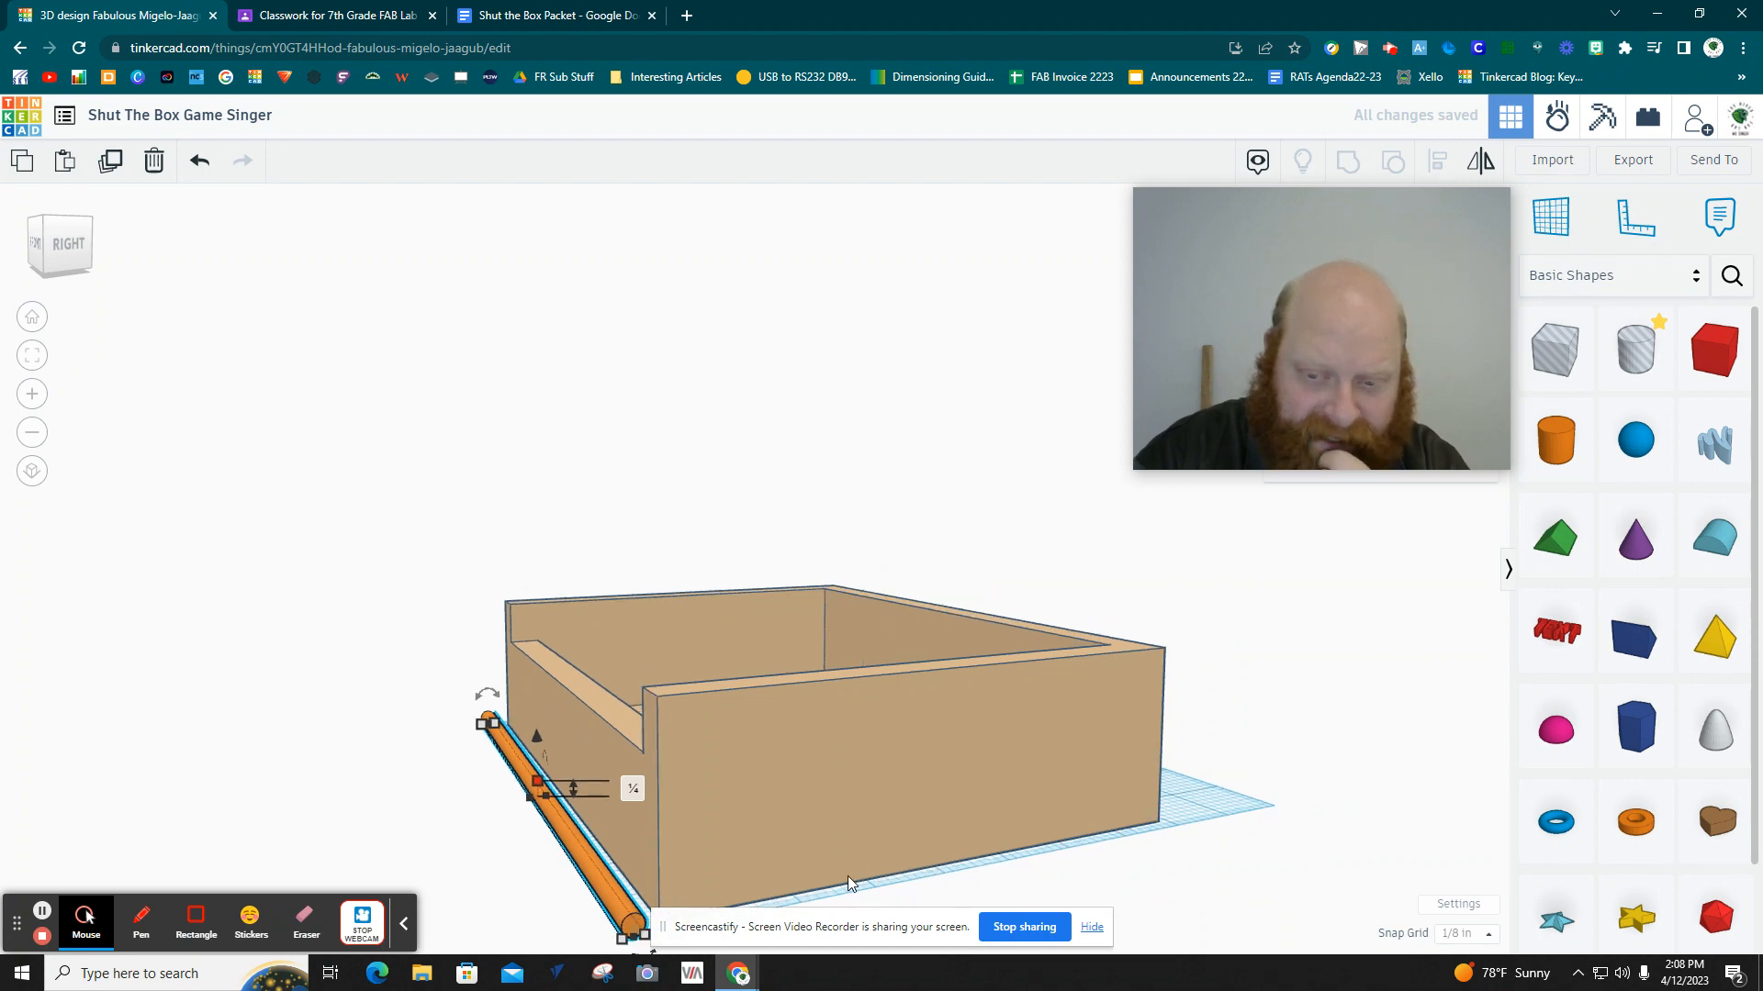
{"action": "right_click_drag", "start_coordinate": [824, 898], "coordinate": [771, 885]}
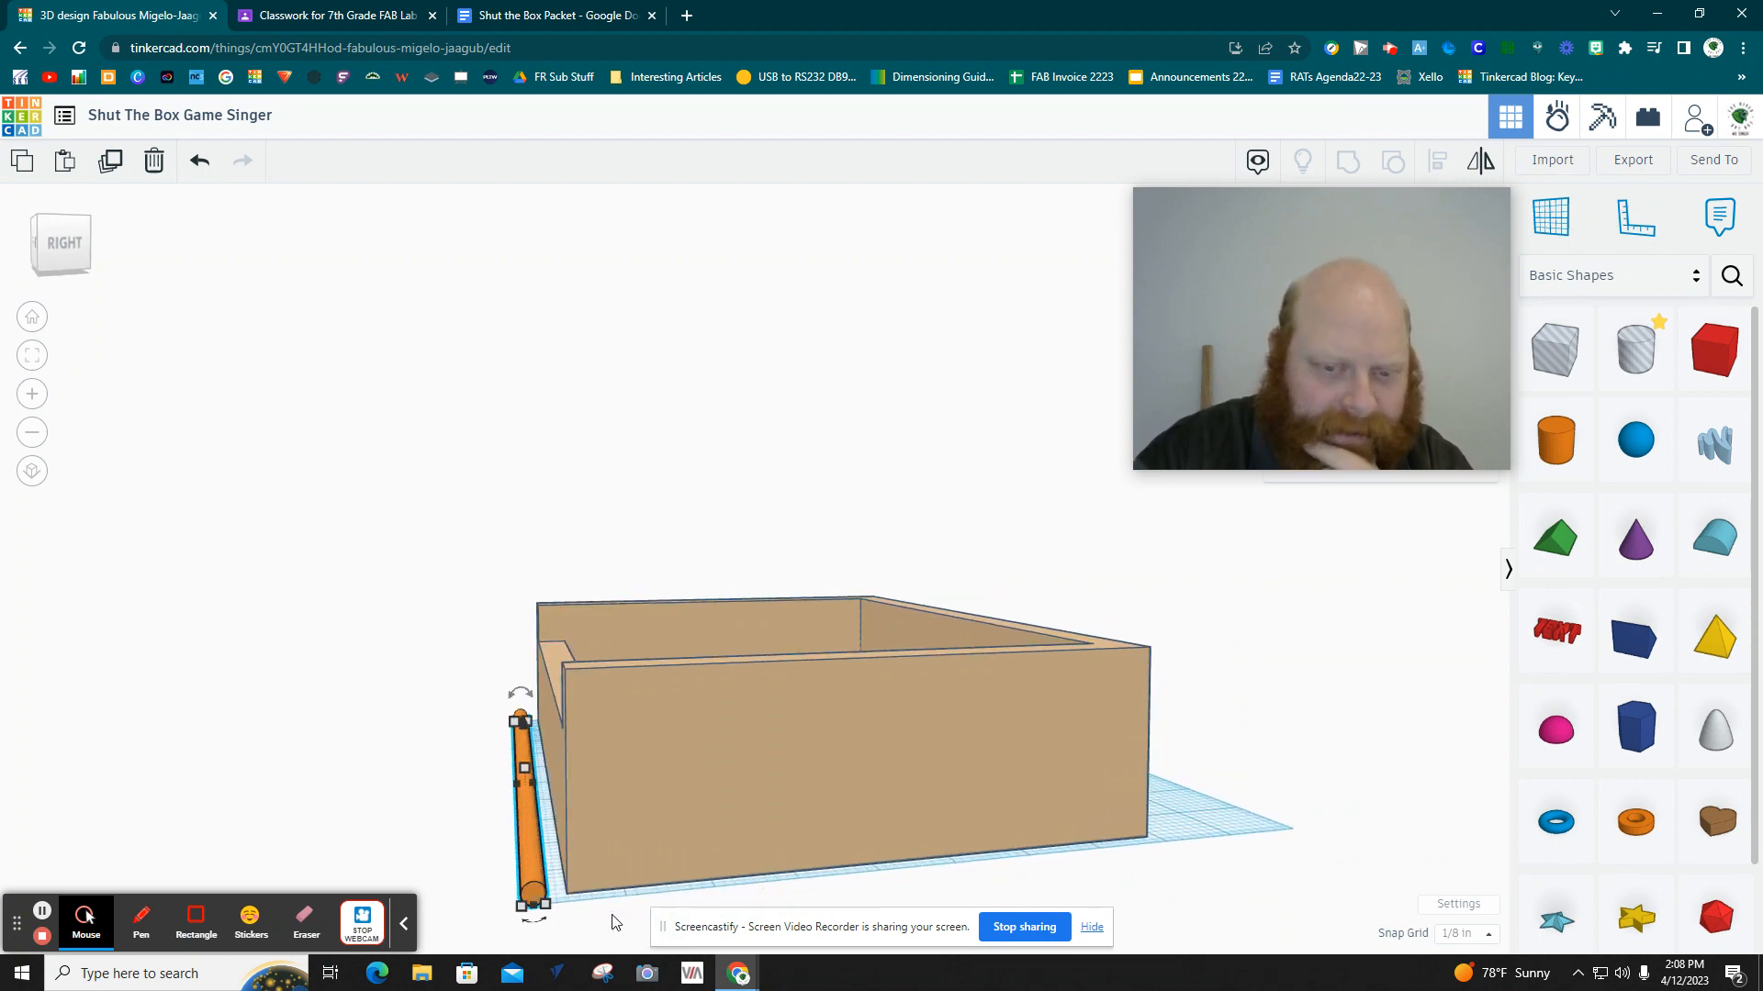
{"action": "left_click", "coordinate": [449, 861]}
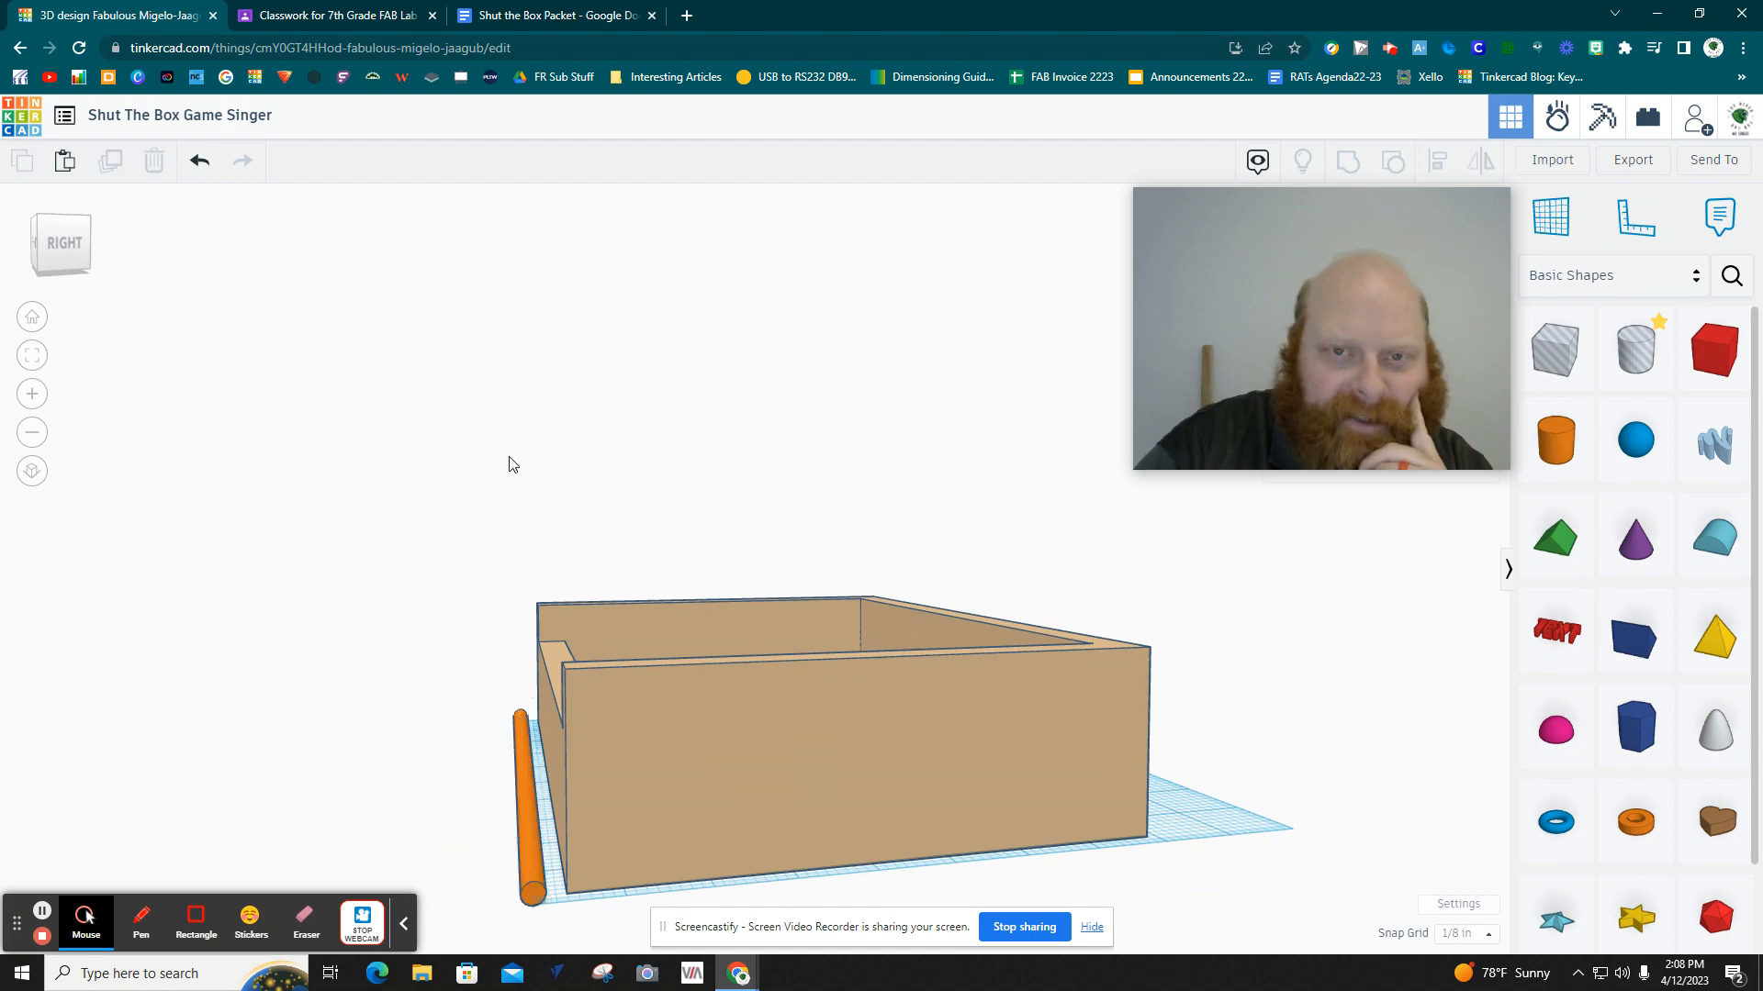
Look up the dowel hole's position on the side pieces in the packet's Stage 4 drilling instructions, and return to Tinkercad.
{"action": "left_click", "coordinate": [569, 16]}
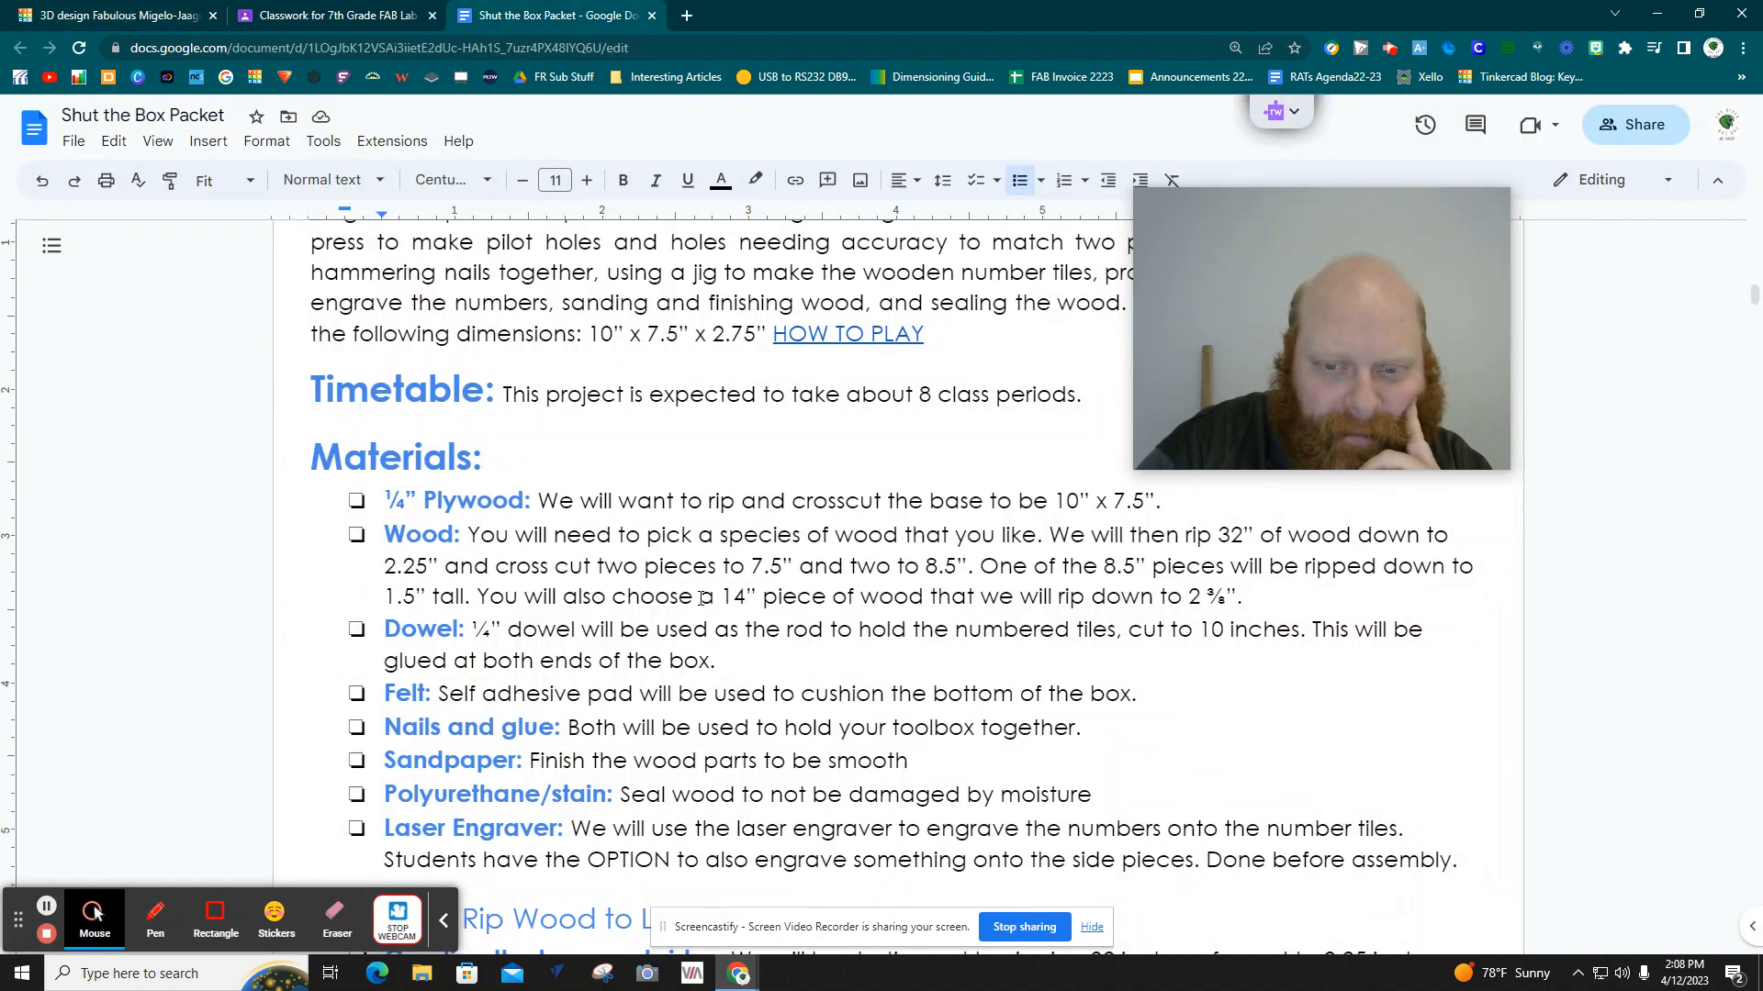
{"action": "scroll", "coordinate": [702, 599], "scroll_direction": "down", "scroll_amount": 10}
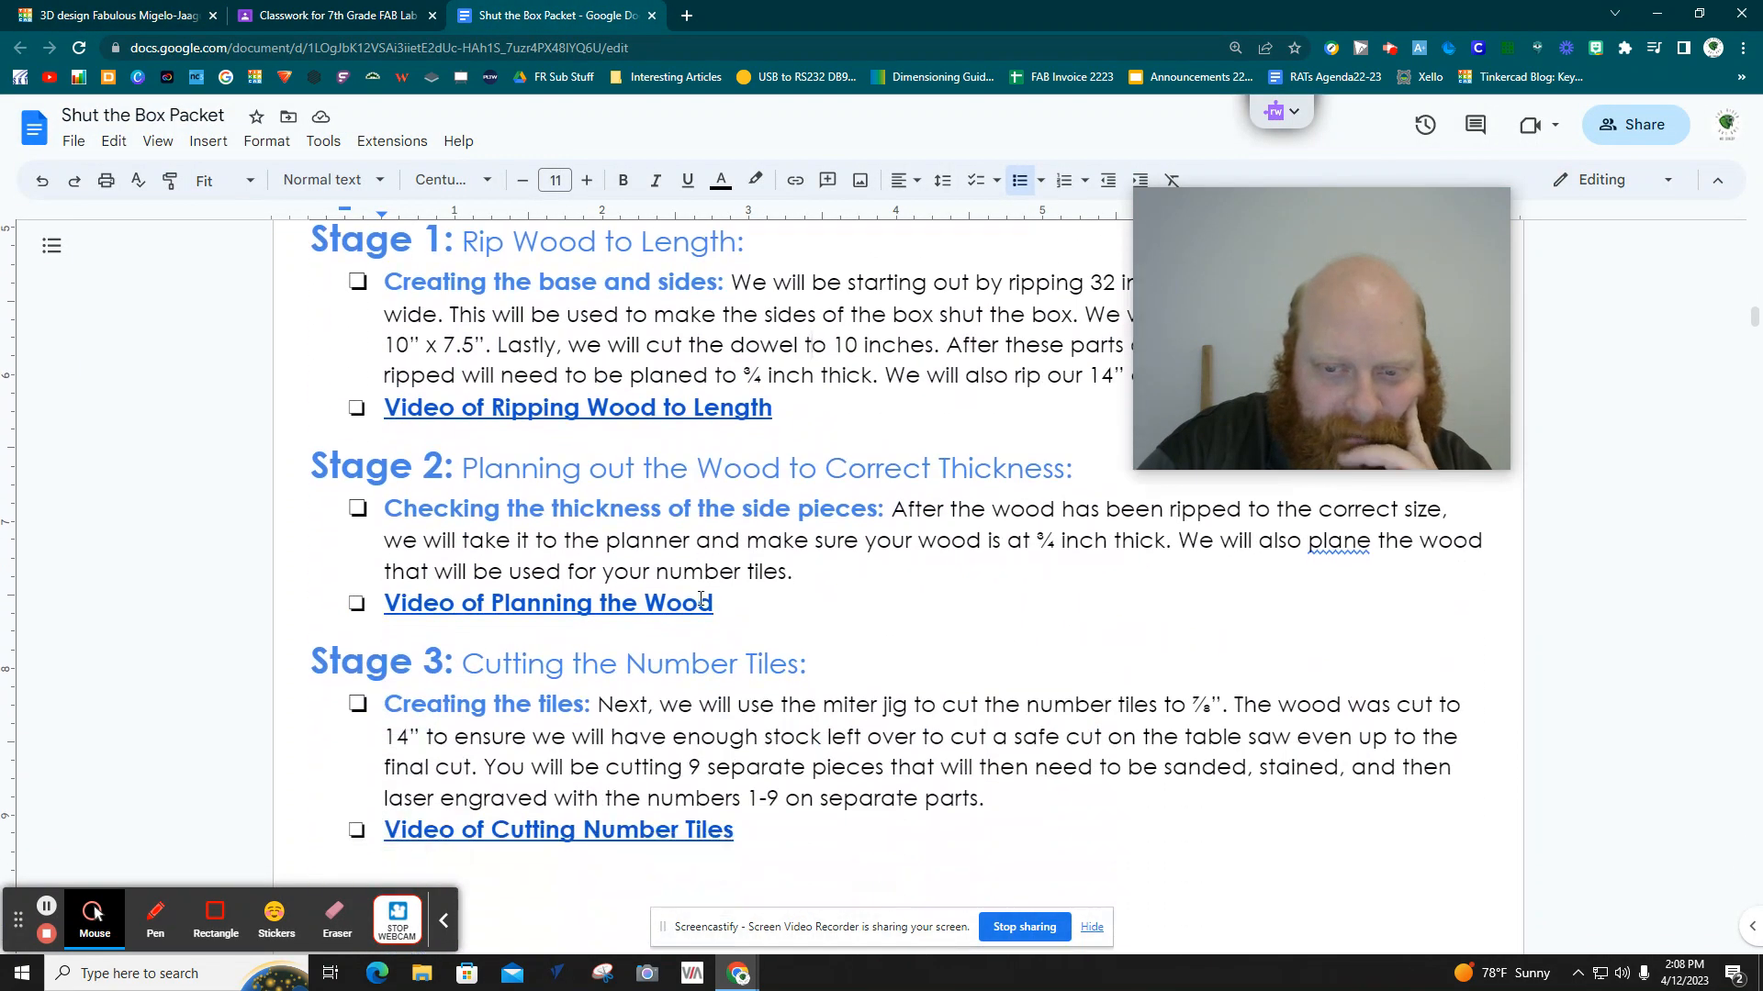
{"action": "scroll", "coordinate": [703, 598], "scroll_direction": "down", "scroll_amount": 8}
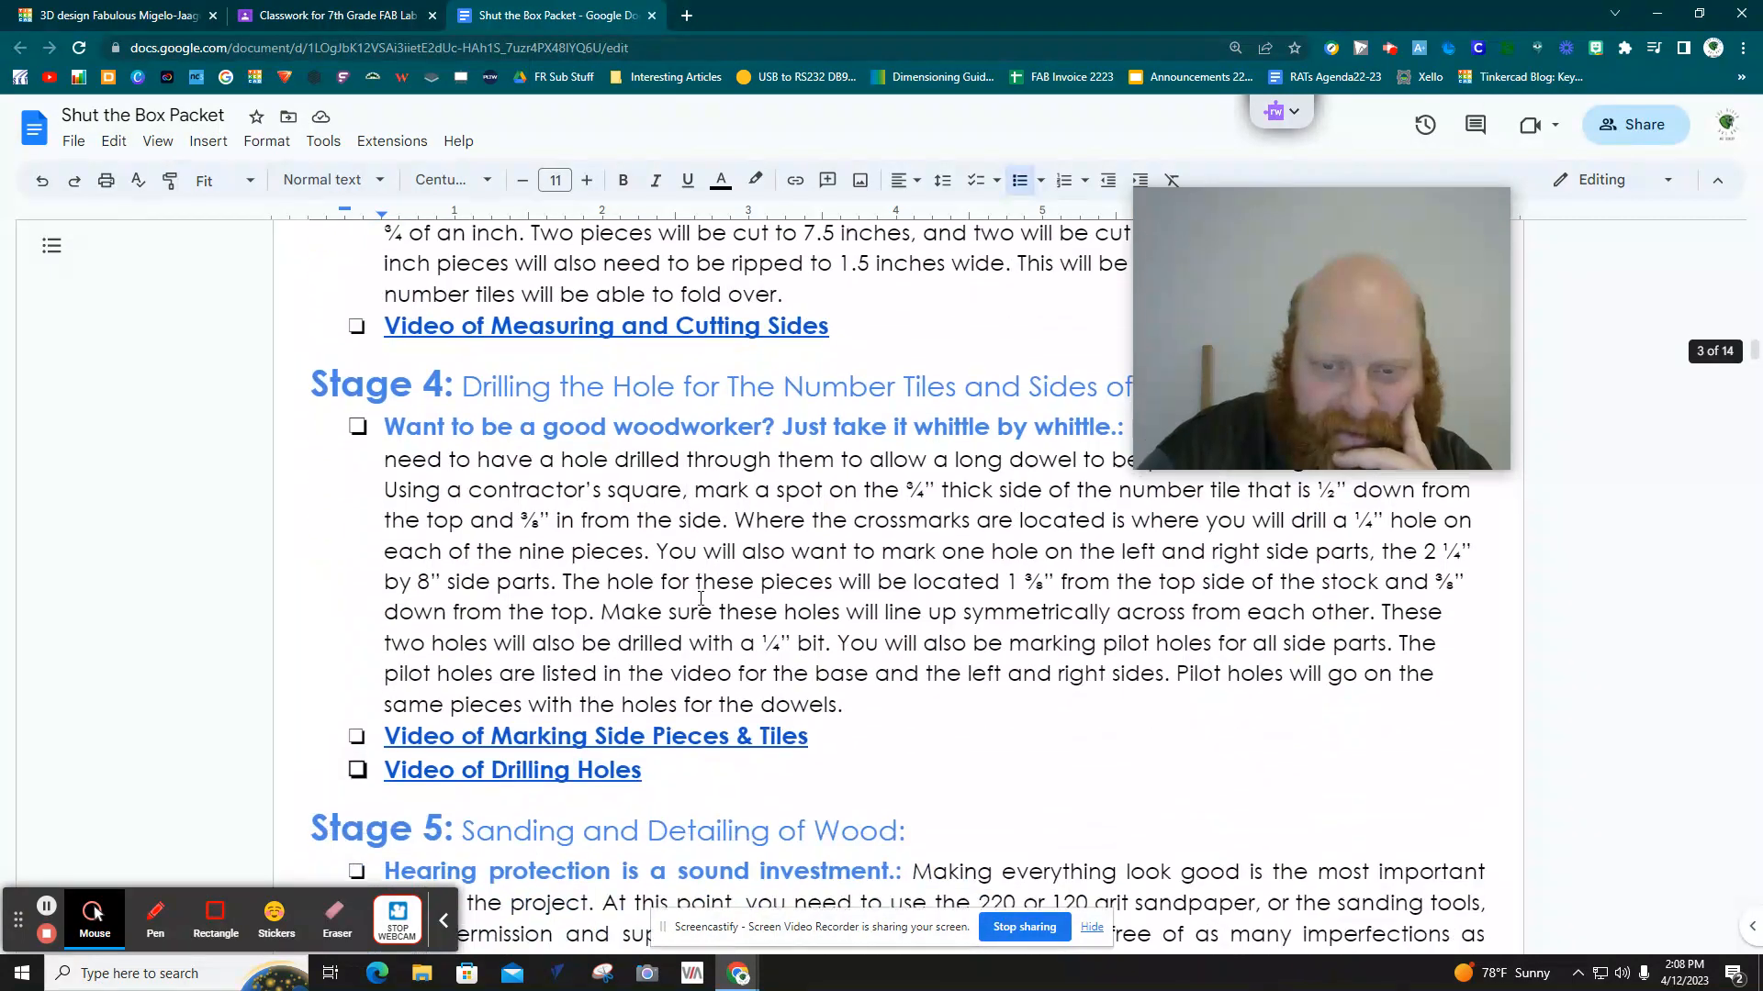
{"action": "scroll", "coordinate": [702, 599], "scroll_direction": "up", "scroll_amount": 1}
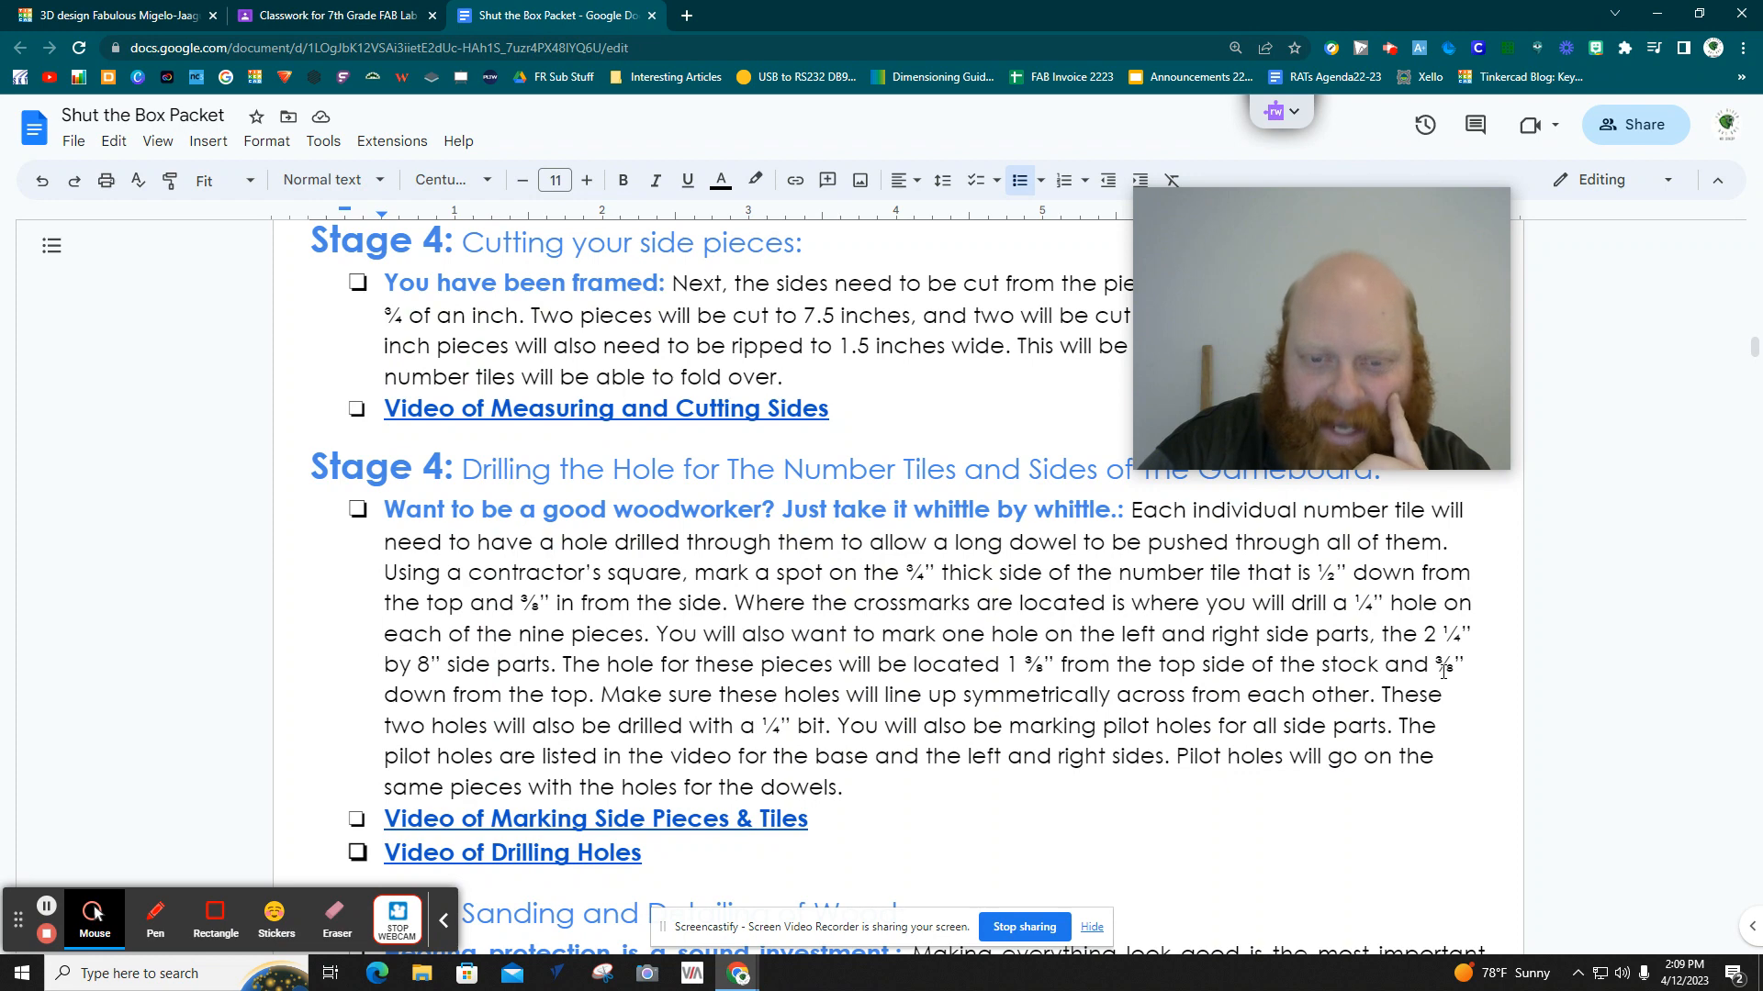
{"action": "left_click", "coordinate": [119, 16]}
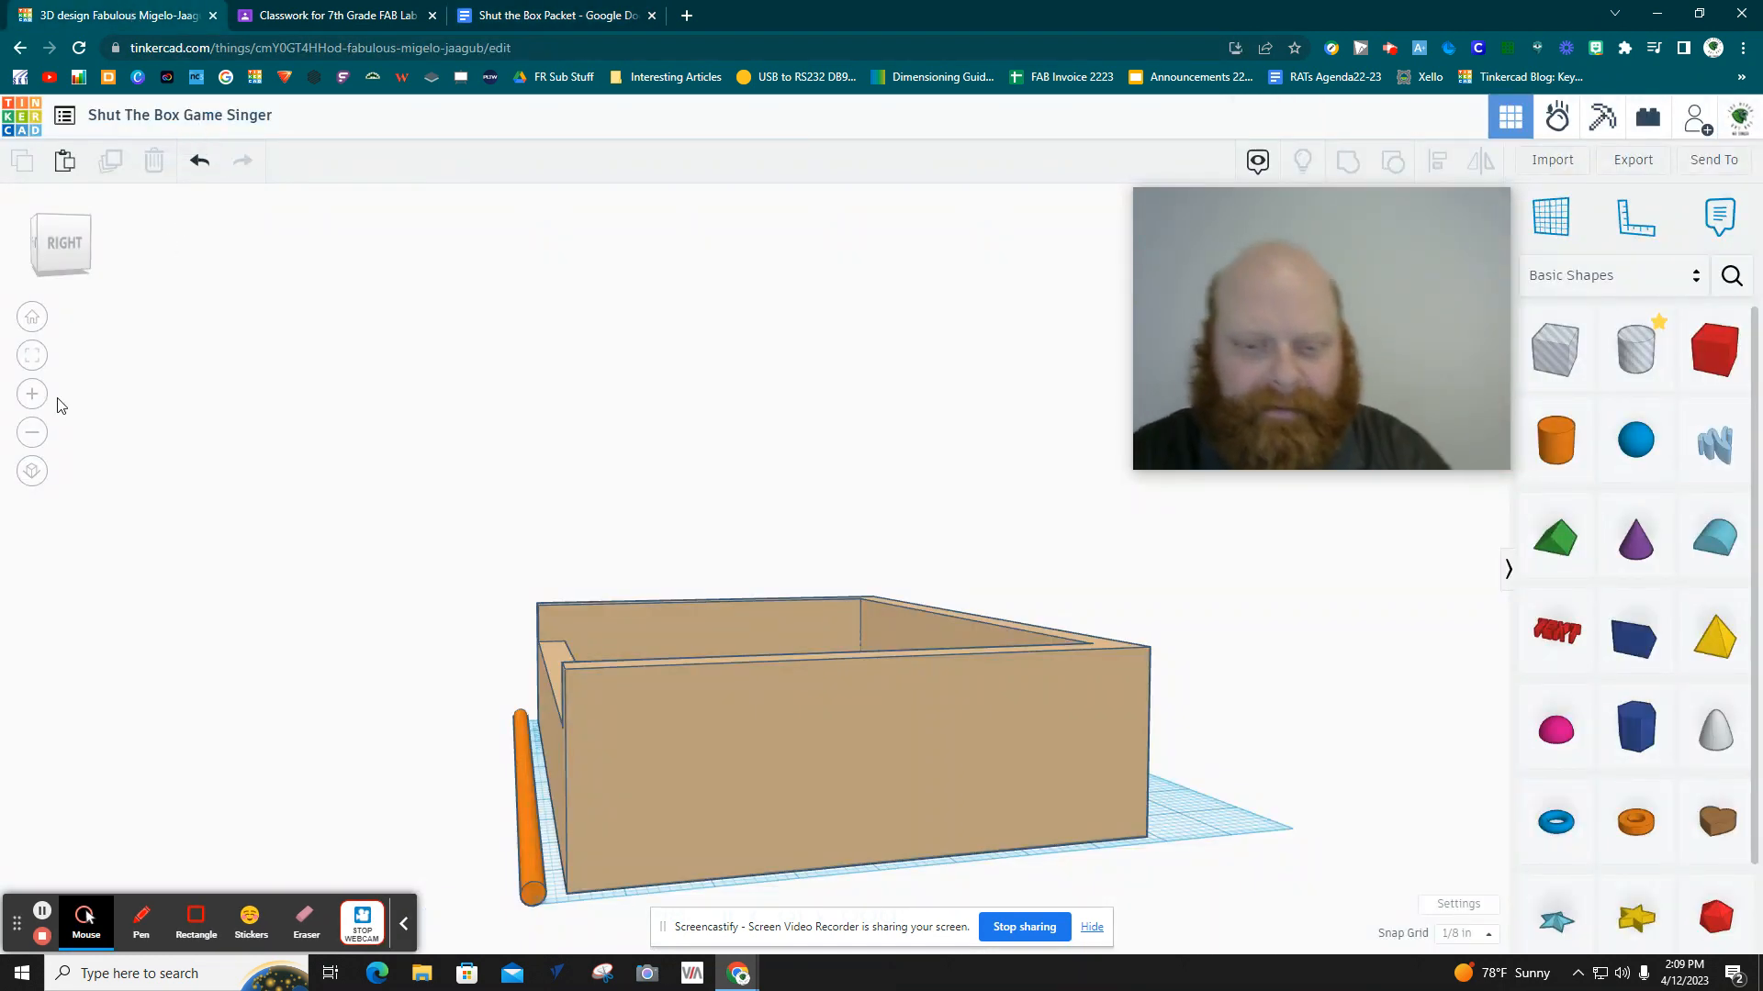
Align the dowel and the box so that their top edges and front faces are flush.
{"action": "left_click_drag", "start_coordinate": [374, 727], "coordinate": [796, 827]}
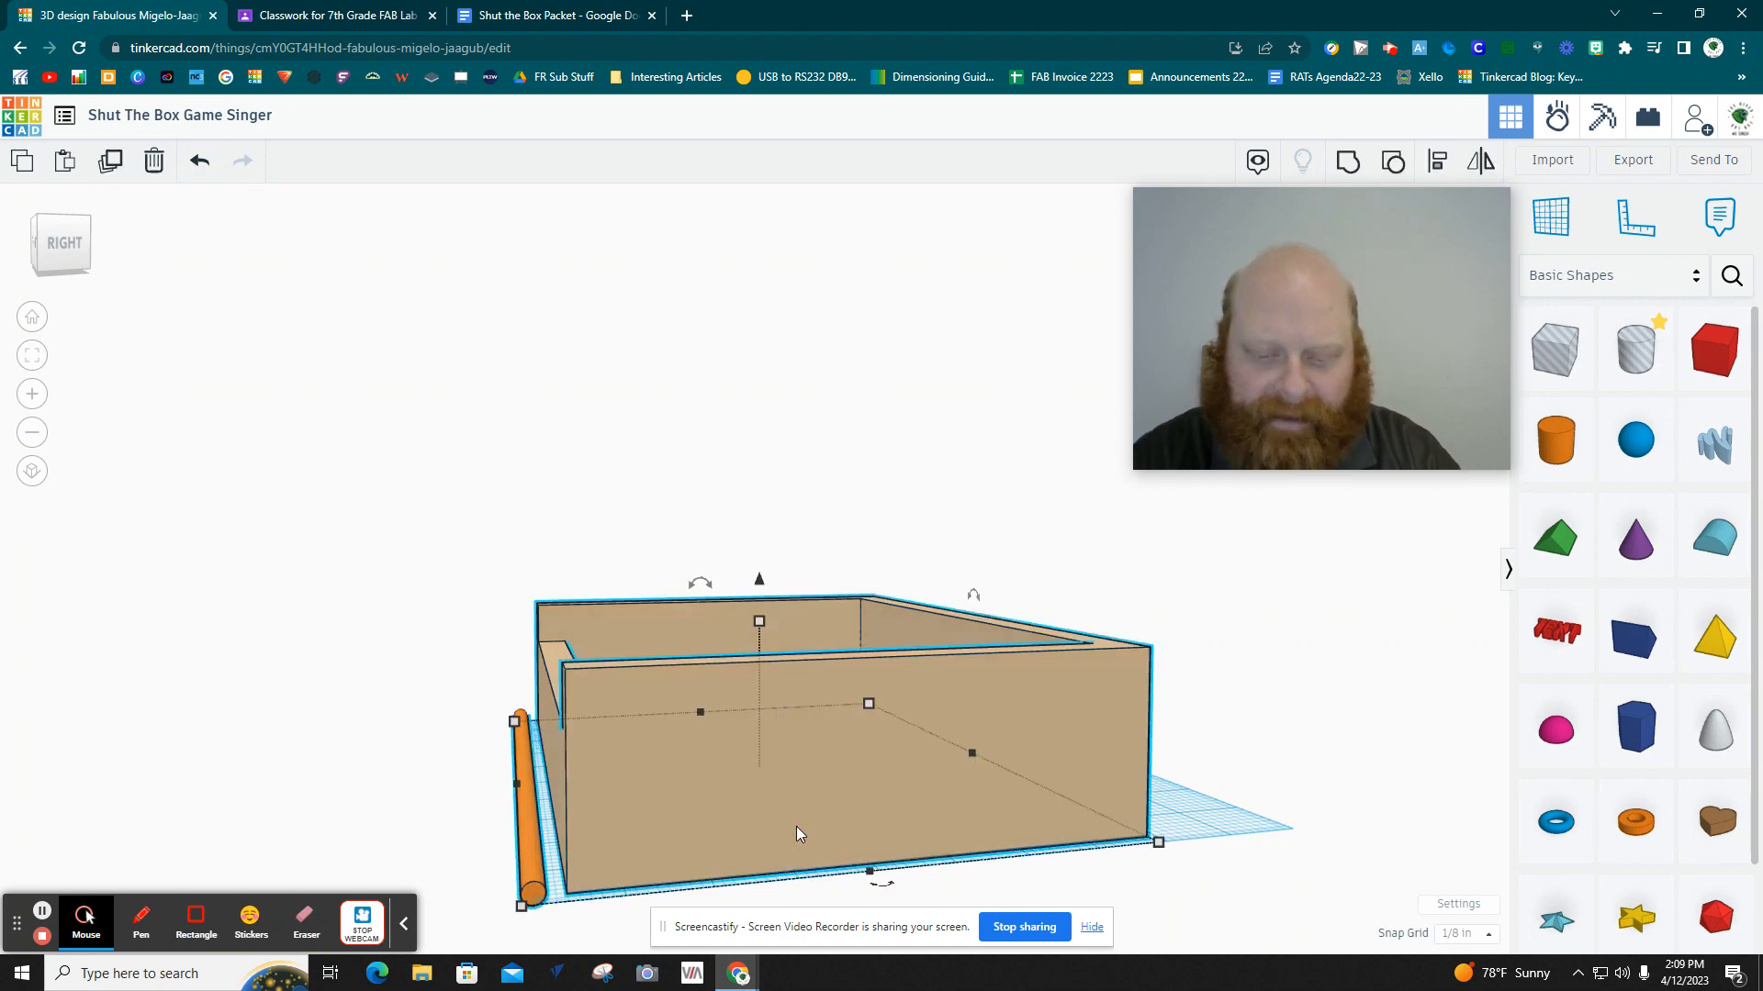
{"action": "key", "text": "l"}
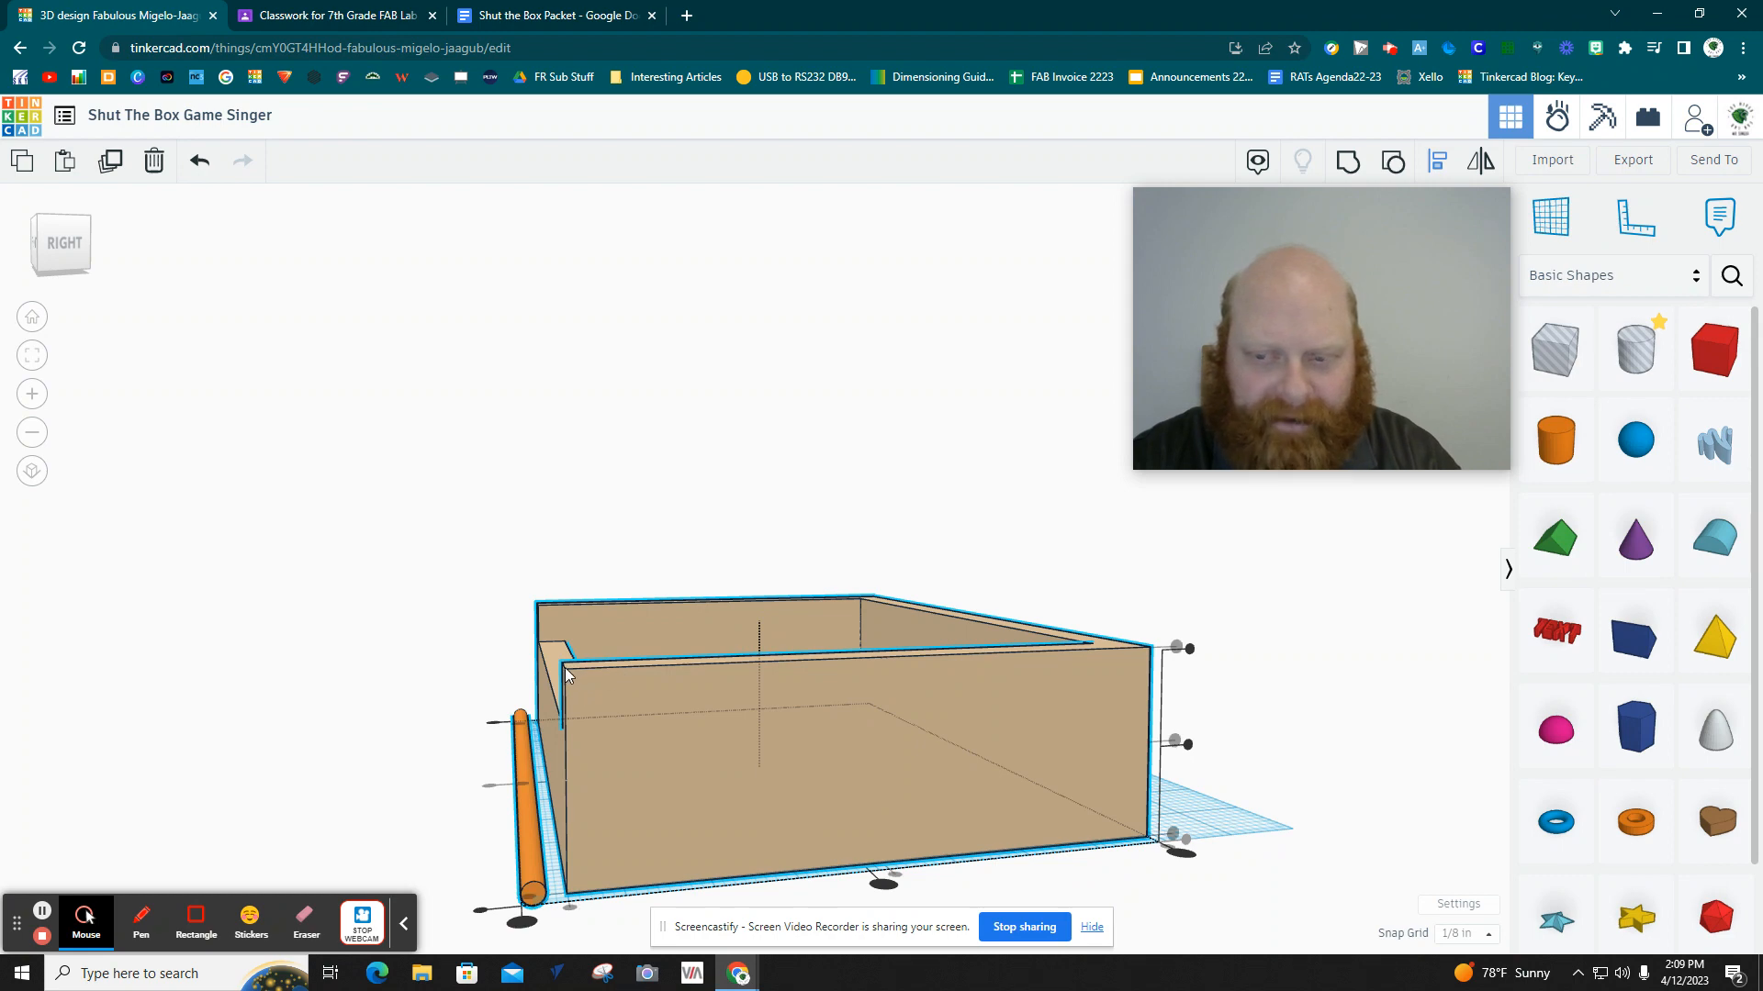
{"action": "left_click", "coordinate": [1190, 650]}
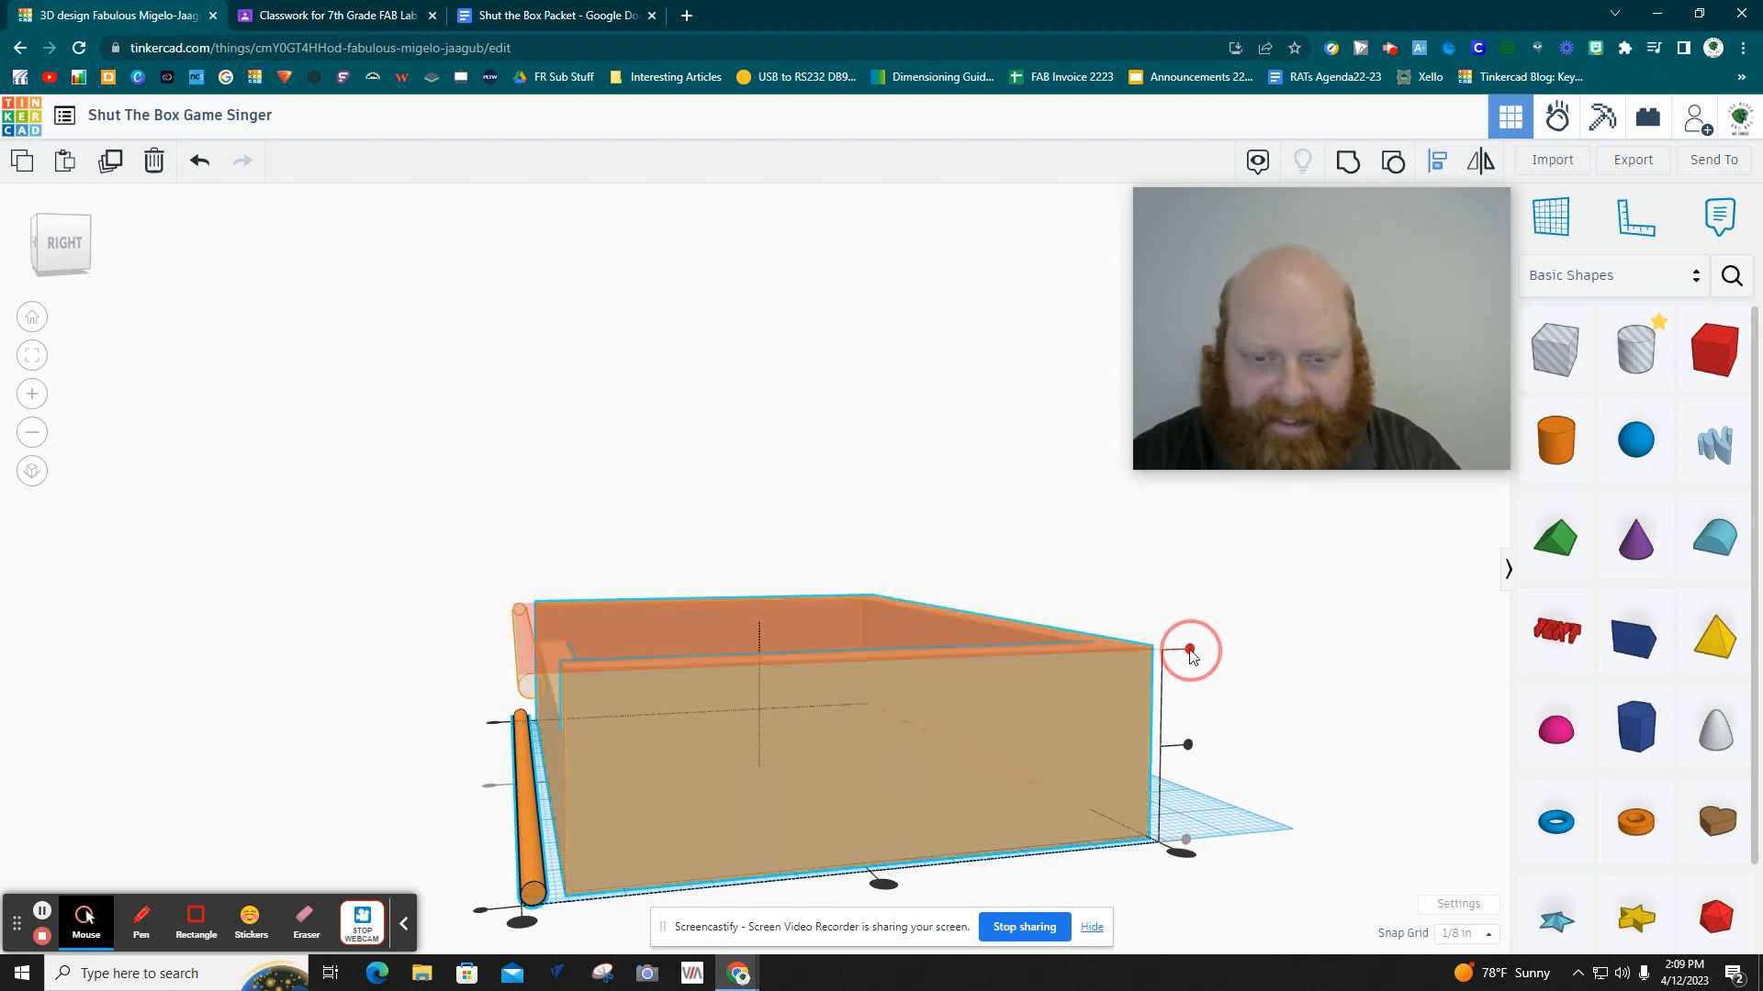
{"action": "left_click", "coordinate": [522, 923]}
{"action": "left_click", "coordinate": [342, 613]}
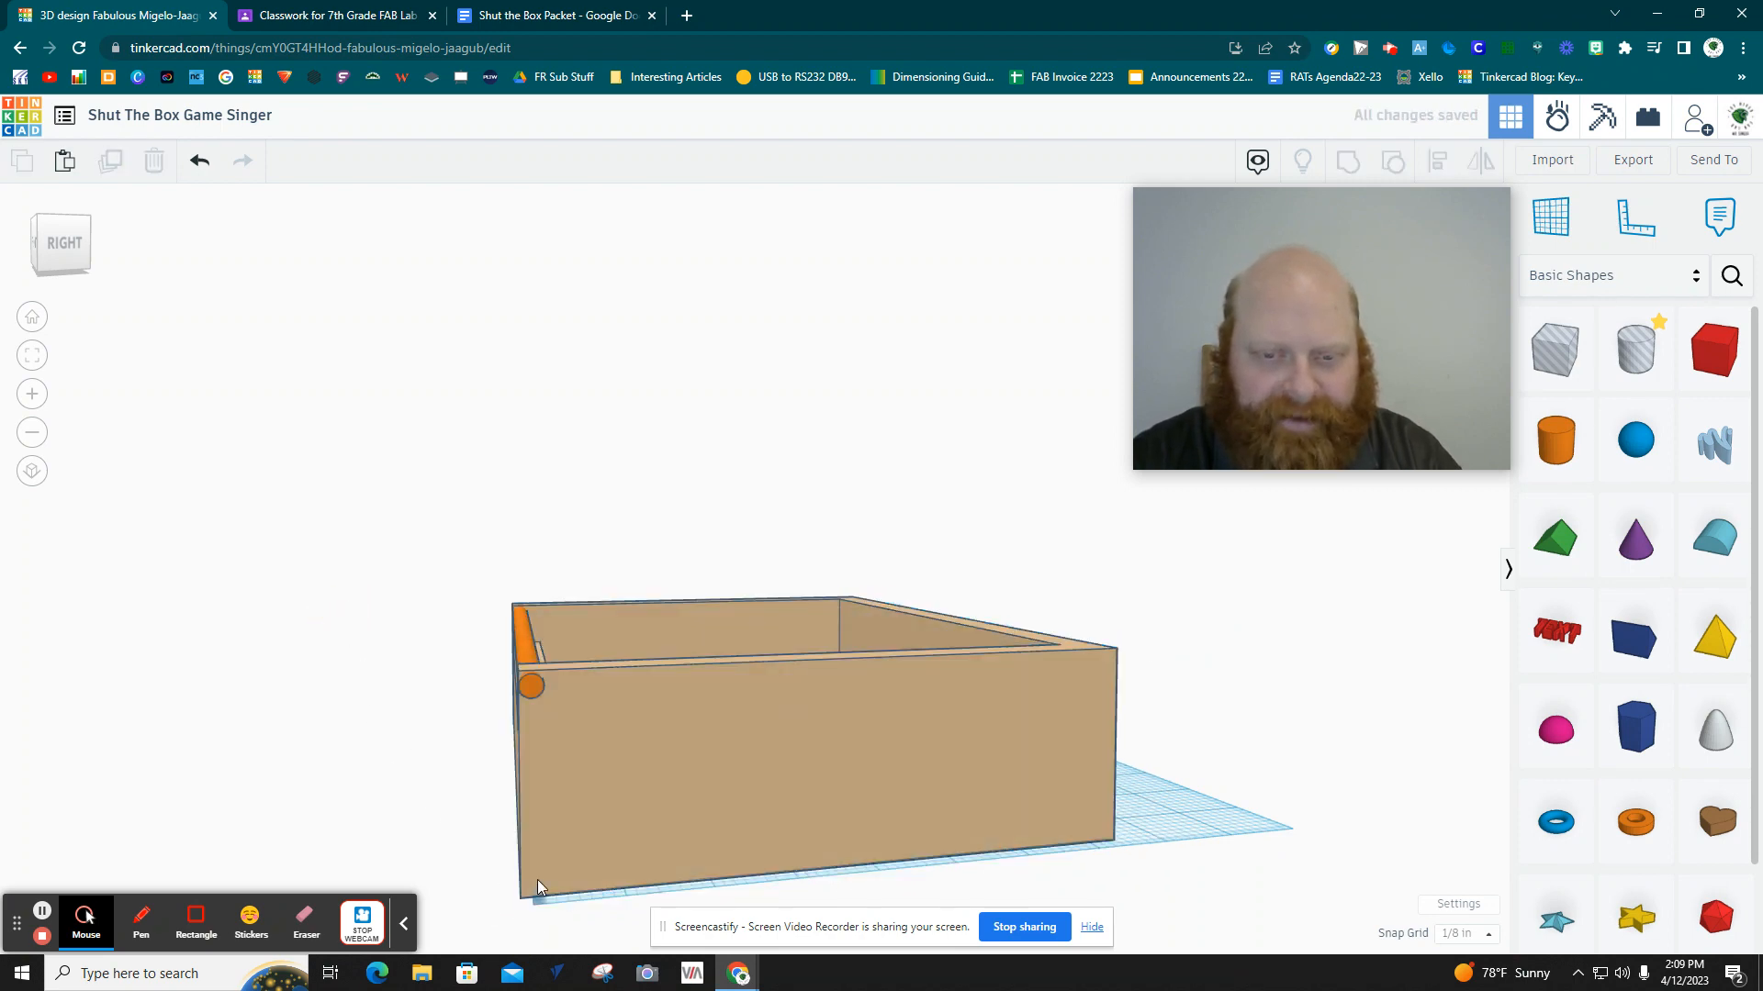
Move the dowel about 1.5 inches back from the box's front face in 1/8-inch steps.
{"action": "right_click_drag", "start_coordinate": [577, 904], "coordinate": [571, 895]}
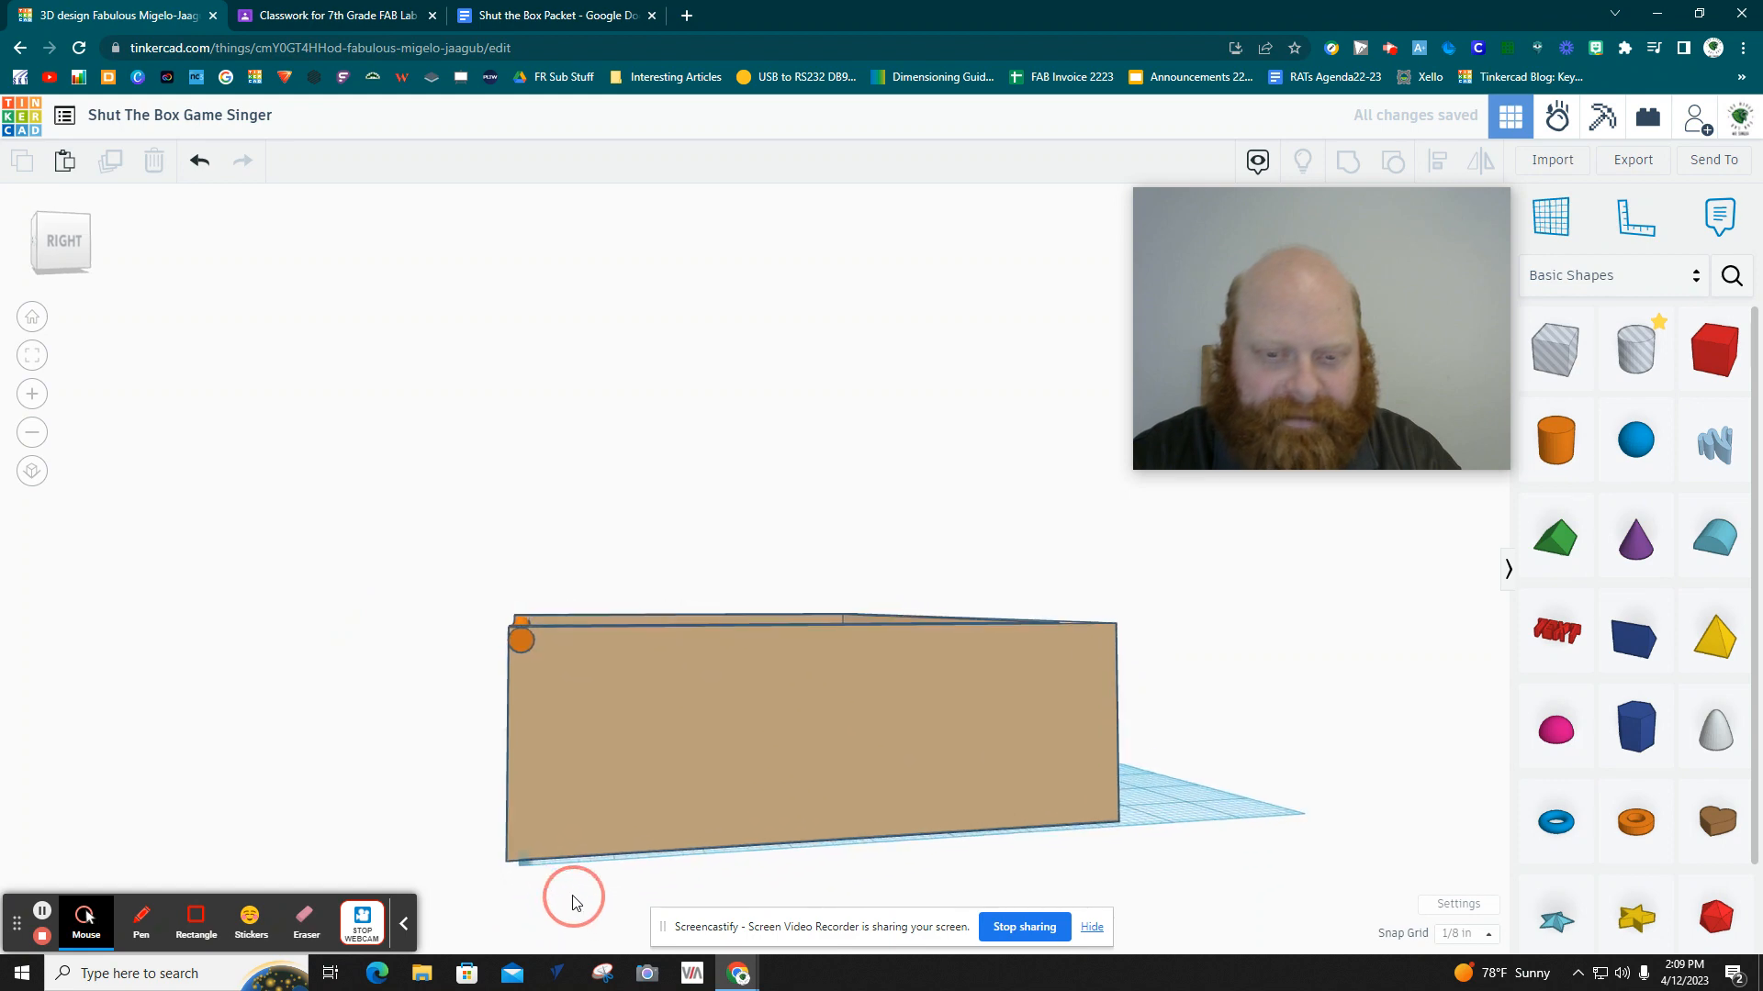
{"action": "left_click", "coordinate": [518, 641]}
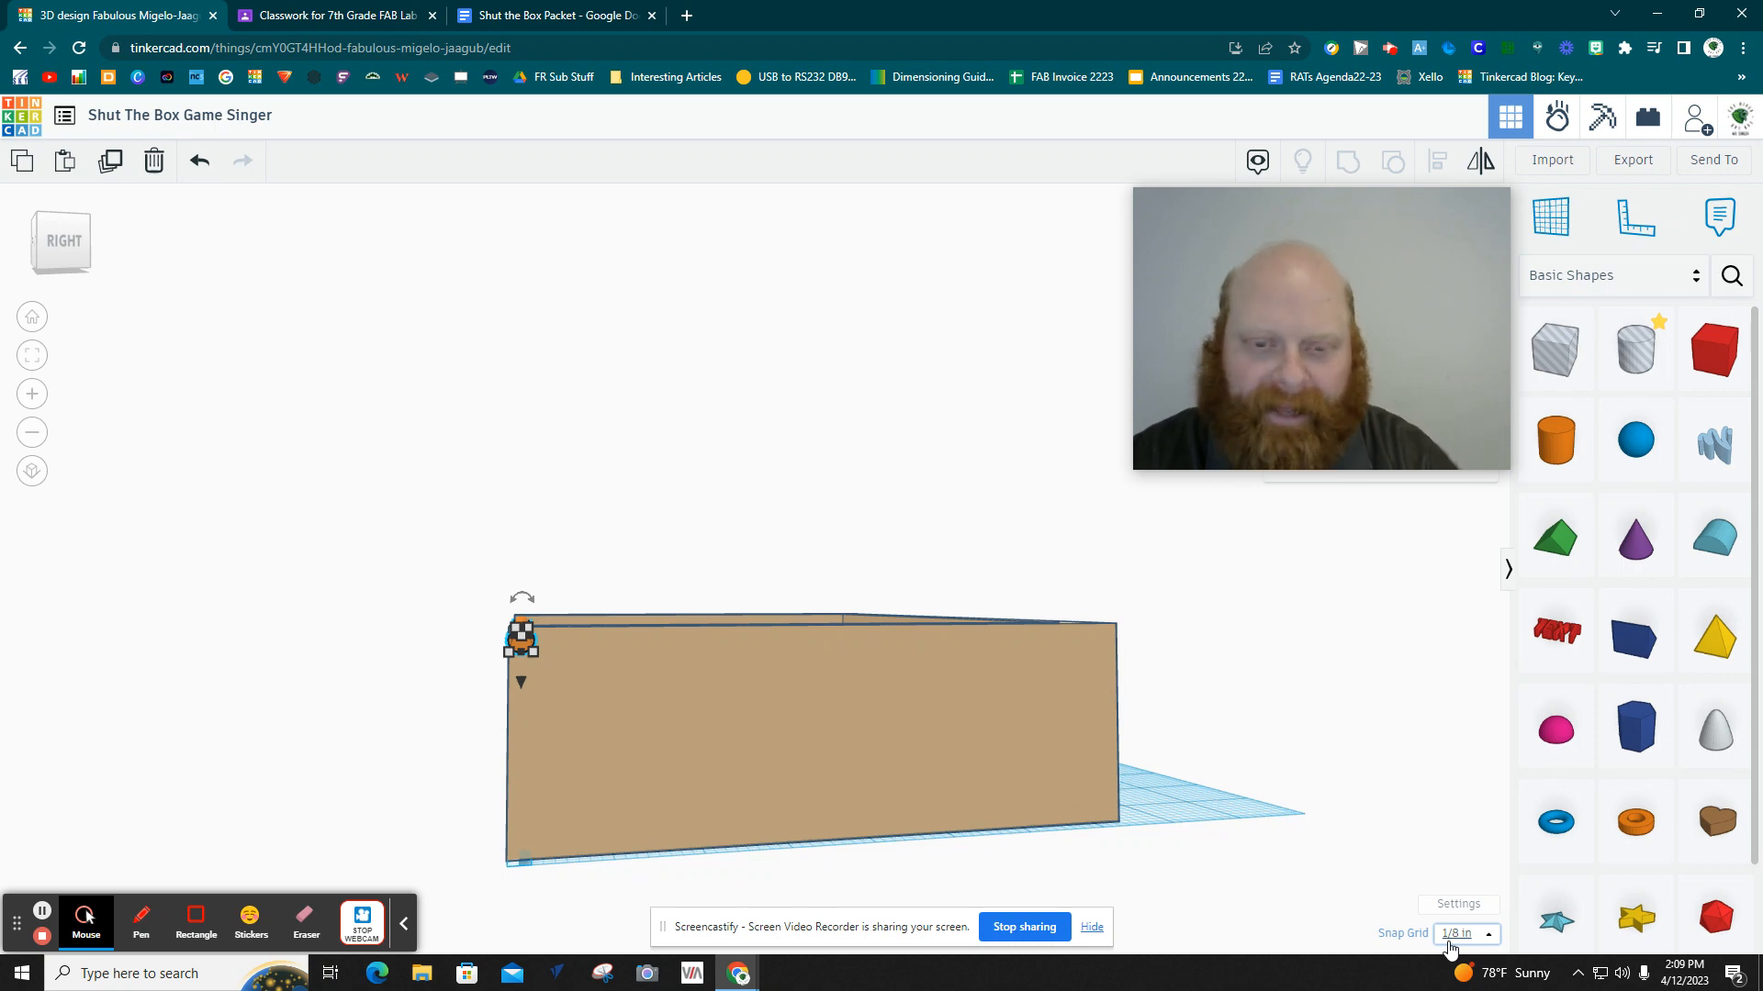
{"action": "key", "text": "Right"}
{"action": "key", "text": "Right"}
{"action": "key", "text": "Right"}
{"action": "key", "text": "Right"}
{"action": "key", "text": "Right"}
{"action": "key", "text": "Right"}
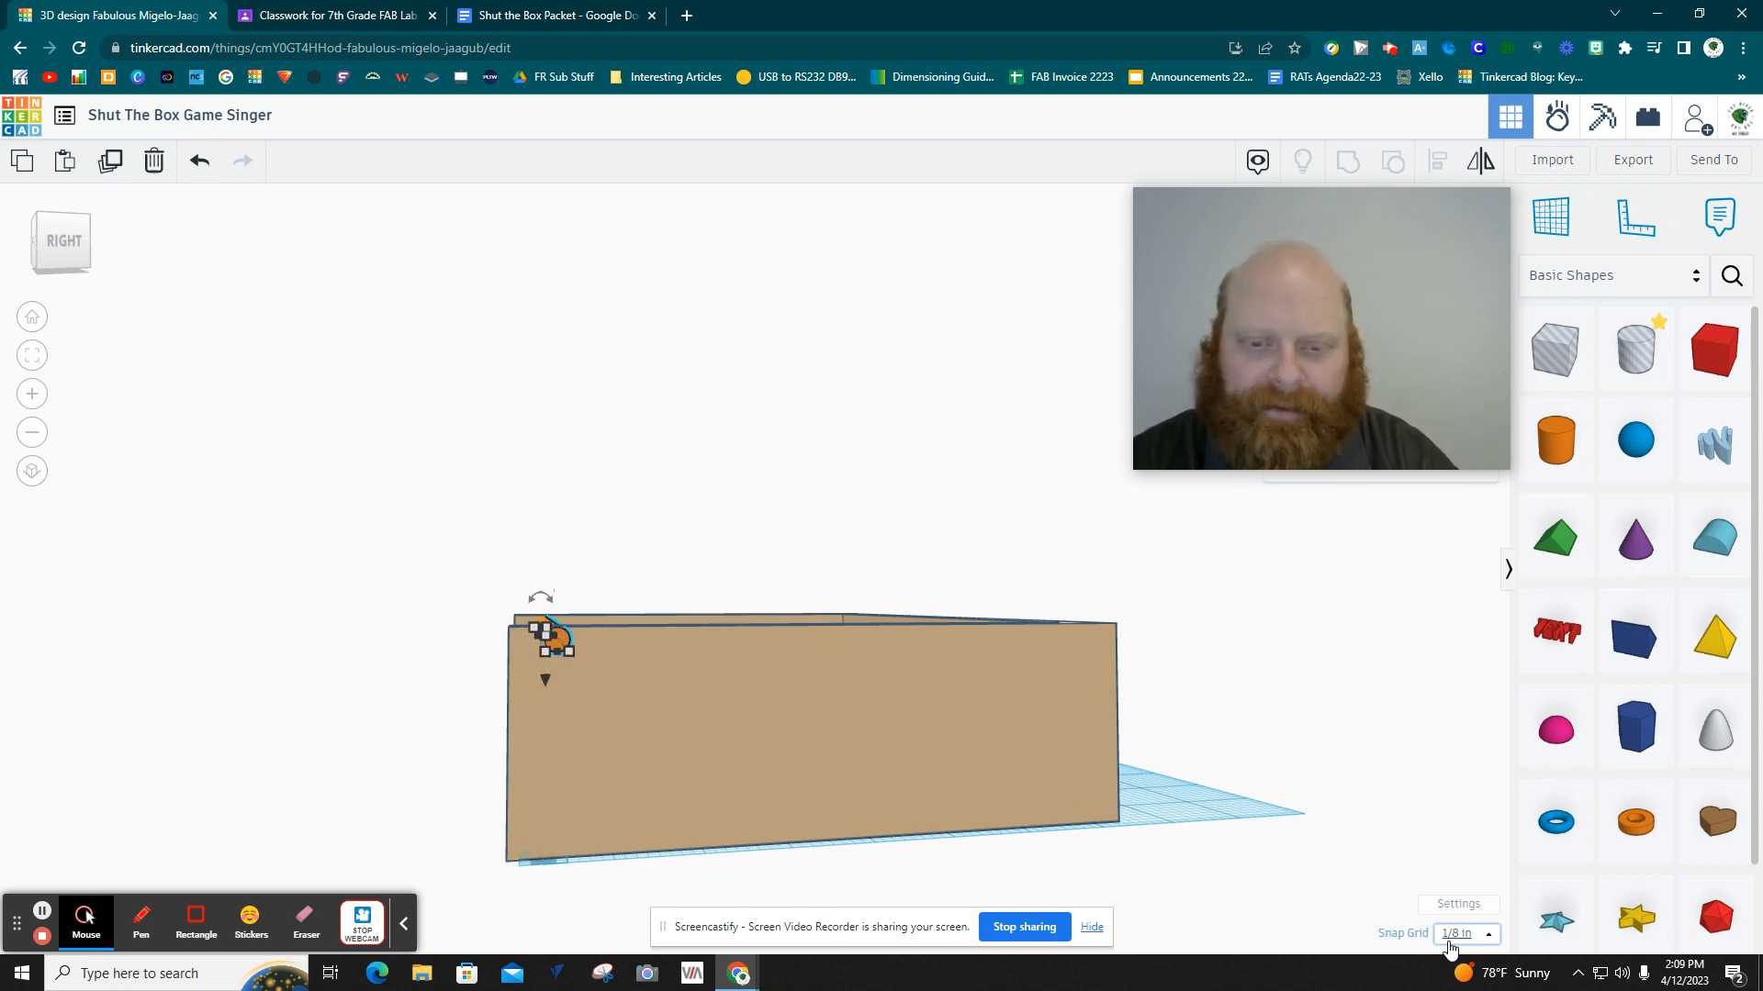
{"action": "key", "text": "Right"}
{"action": "key", "text": "Right"}
{"action": "key", "text": "Right"}
{"action": "key", "text": "Right"}
{"action": "key", "text": "Right"}
{"action": "key", "text": "Right"}
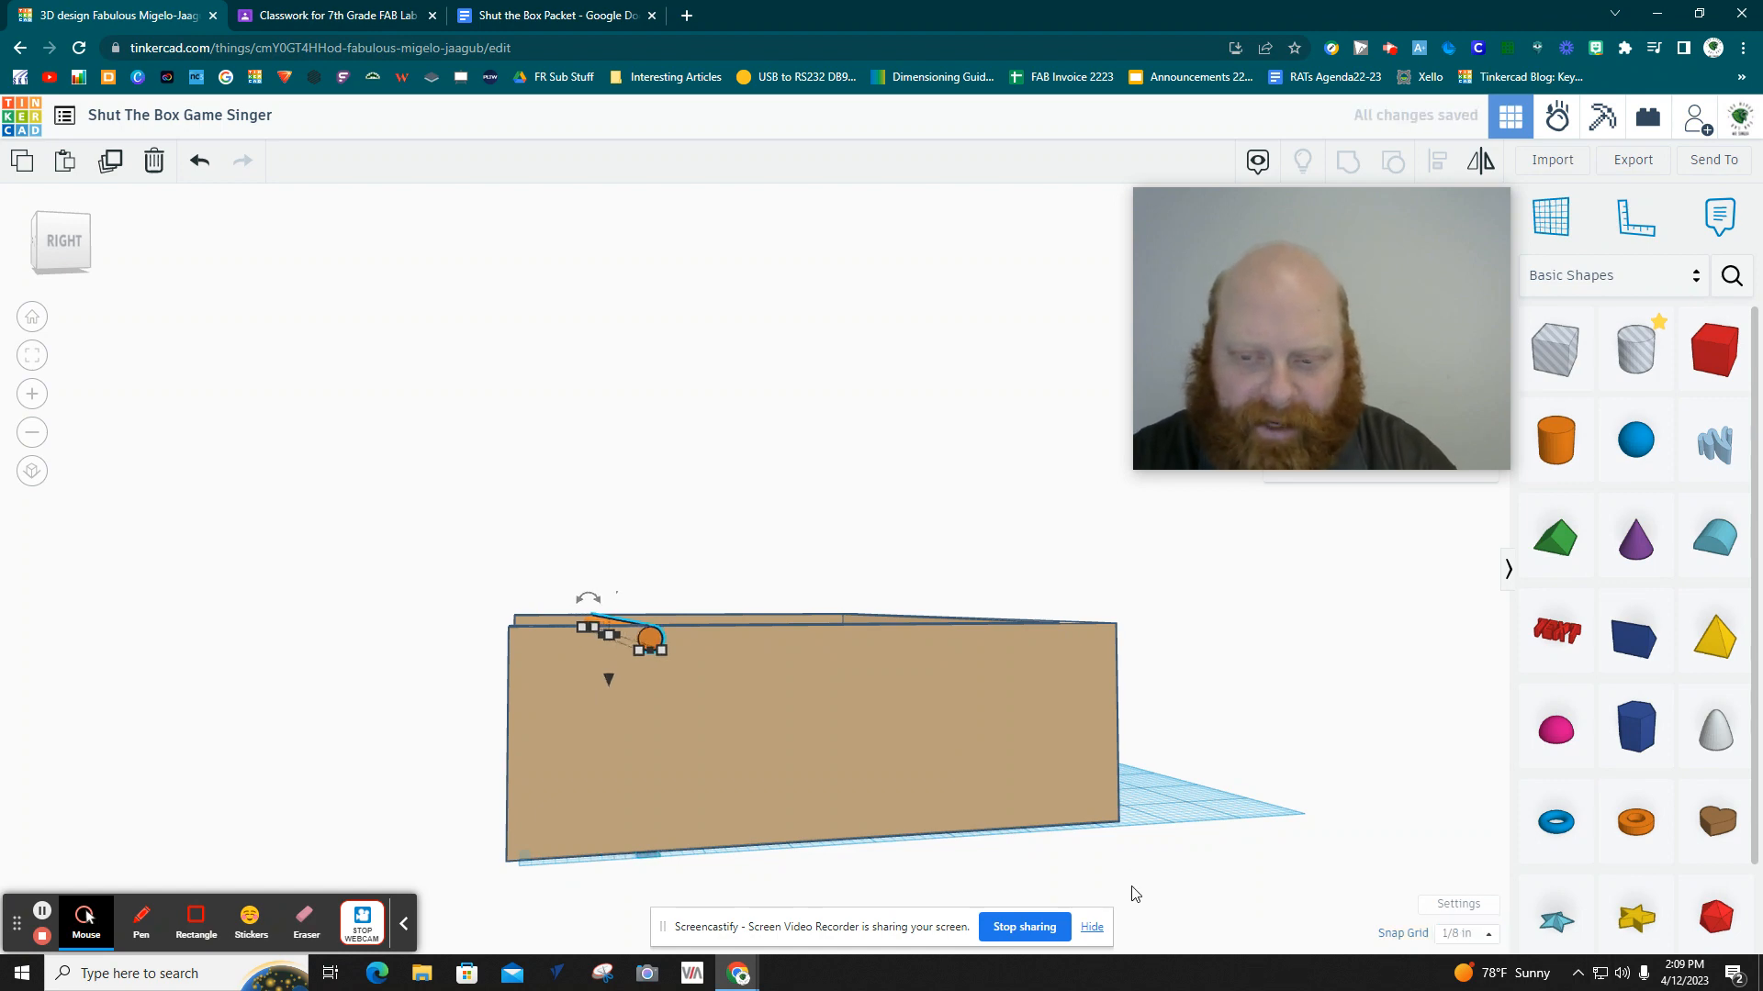
{"action": "mouse_move", "coordinate": [1126, 873]}
{"action": "right_mouse_down"}
{"action": "mouse_move", "coordinate": [1082, 880]}
{"action": "mouse_move", "coordinate": [1115, 883]}
{"action": "right_mouse_up"}
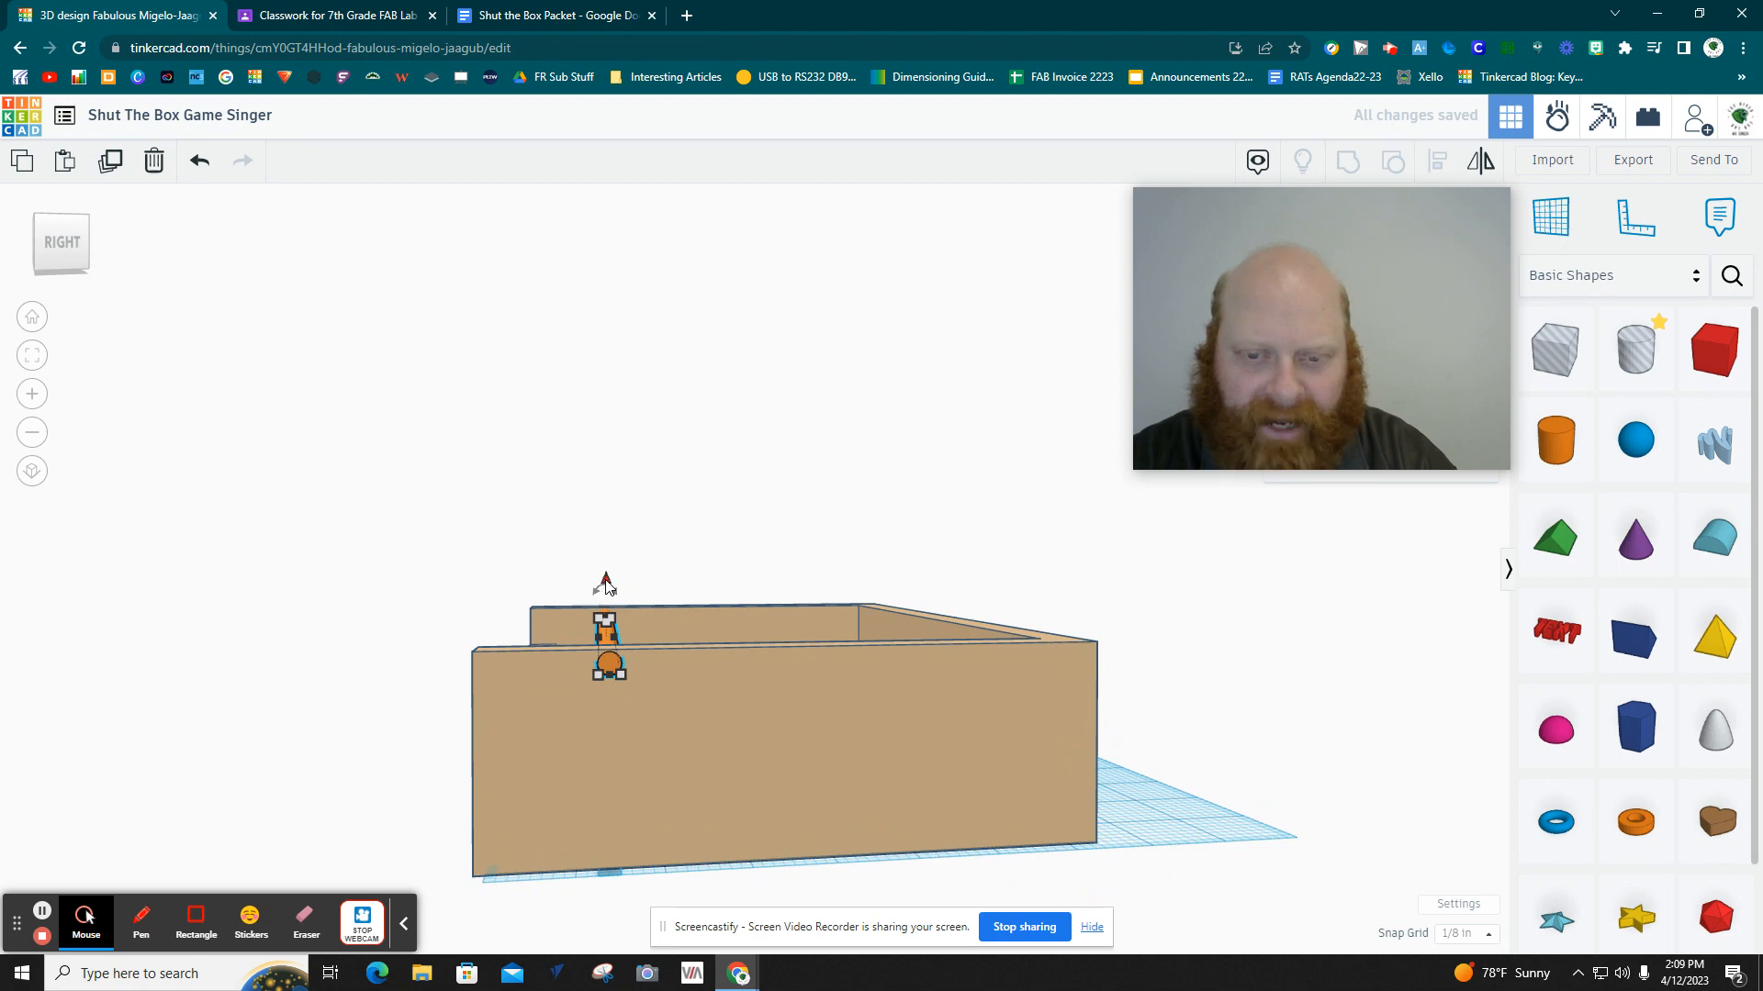
Lower the dowel 3/8 inch from the top edge of the box.
{"action": "left_click_drag", "start_coordinate": [605, 585], "coordinate": [606, 586]}
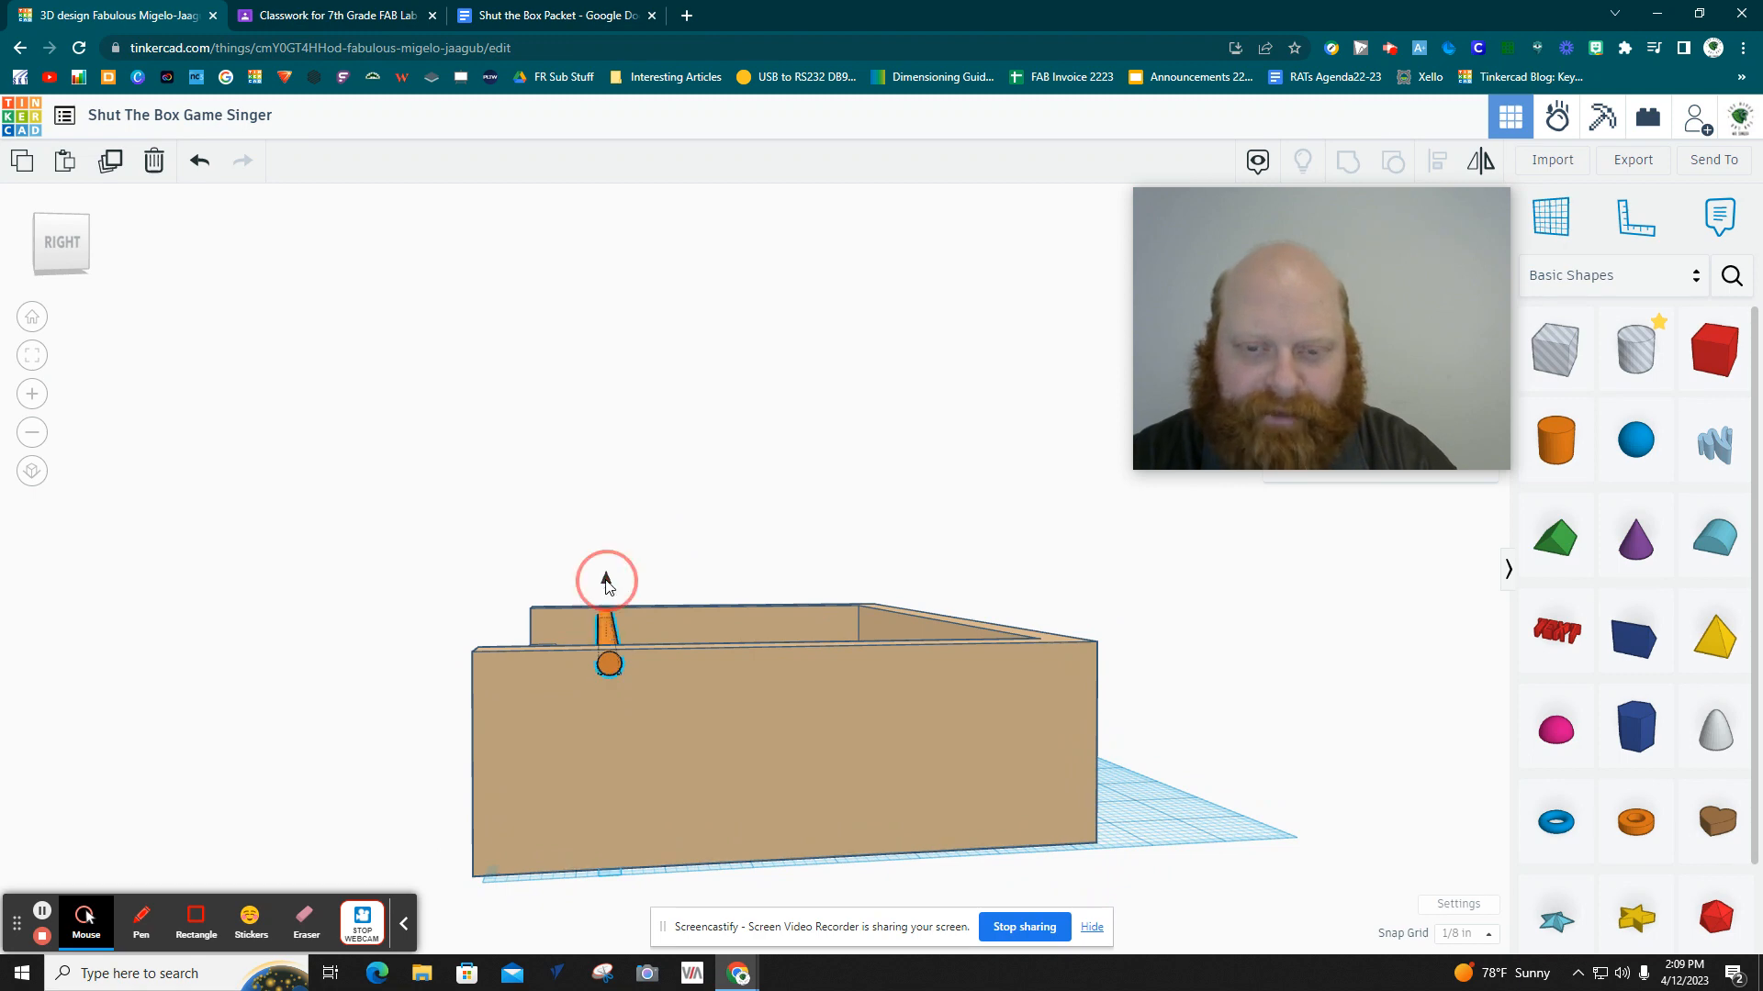
{"action": "left_click_drag", "start_coordinate": [606, 585], "coordinate": [604, 602]}
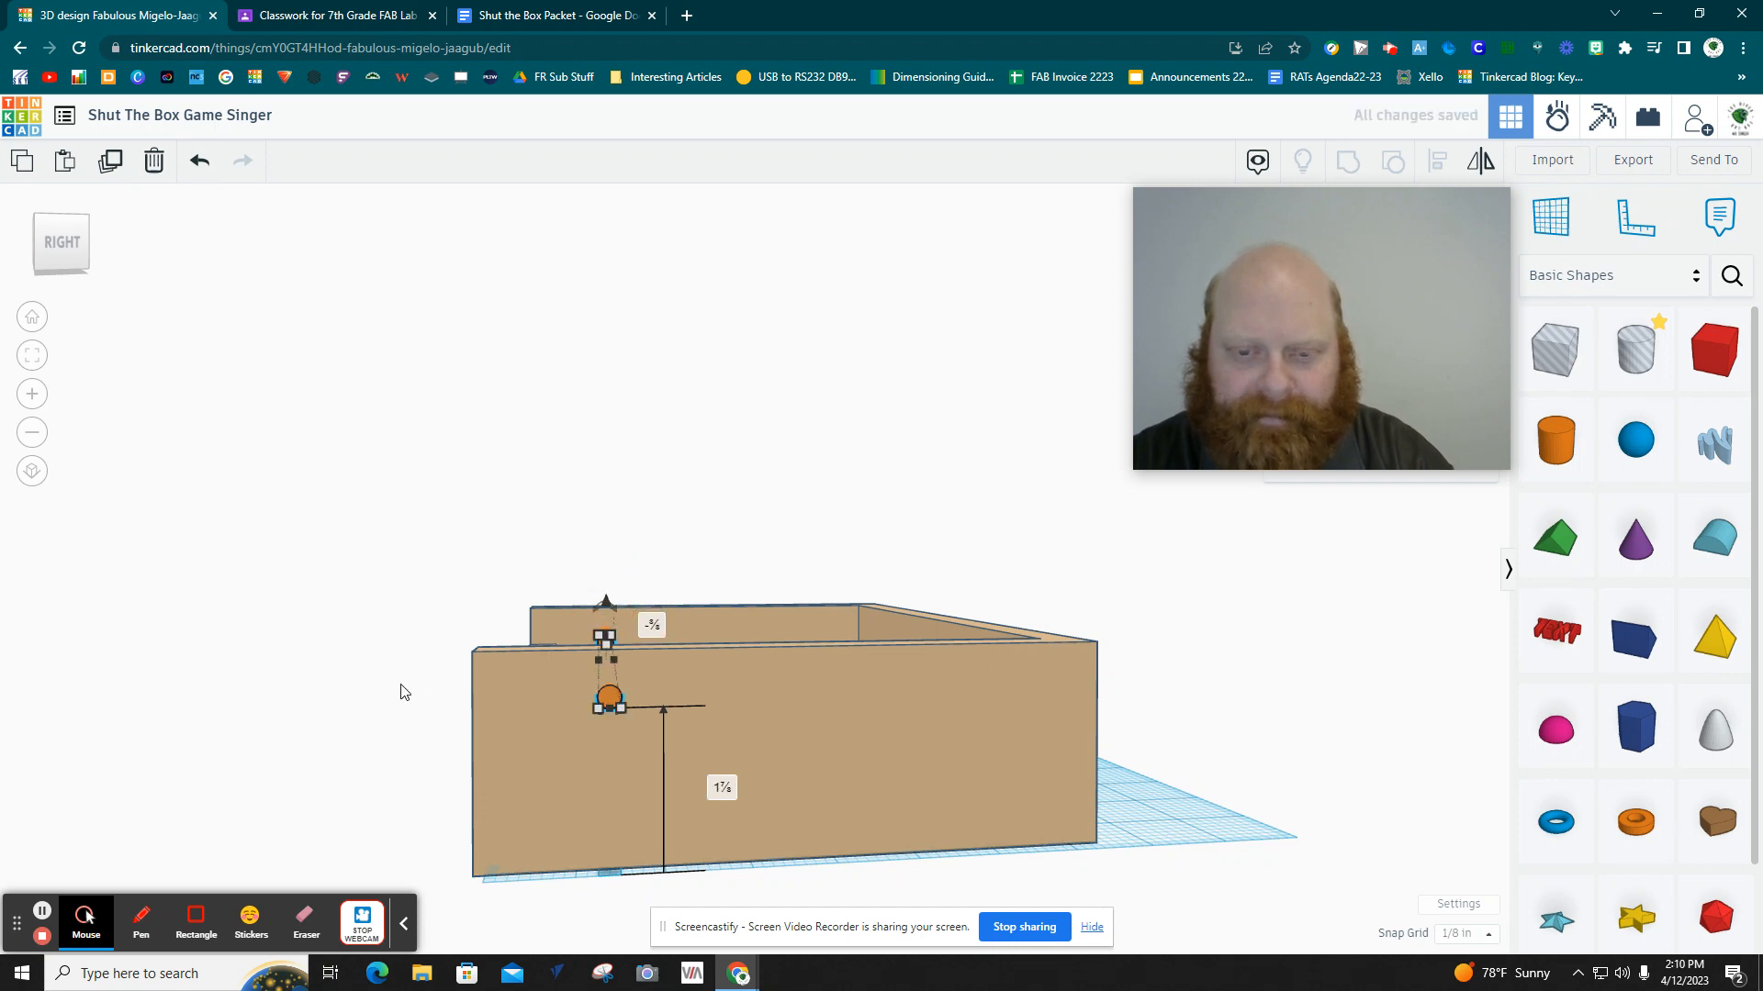
{"action": "left_click", "coordinate": [378, 711]}
{"action": "right_click_drag", "start_coordinate": [378, 712], "coordinate": [709, 731]}
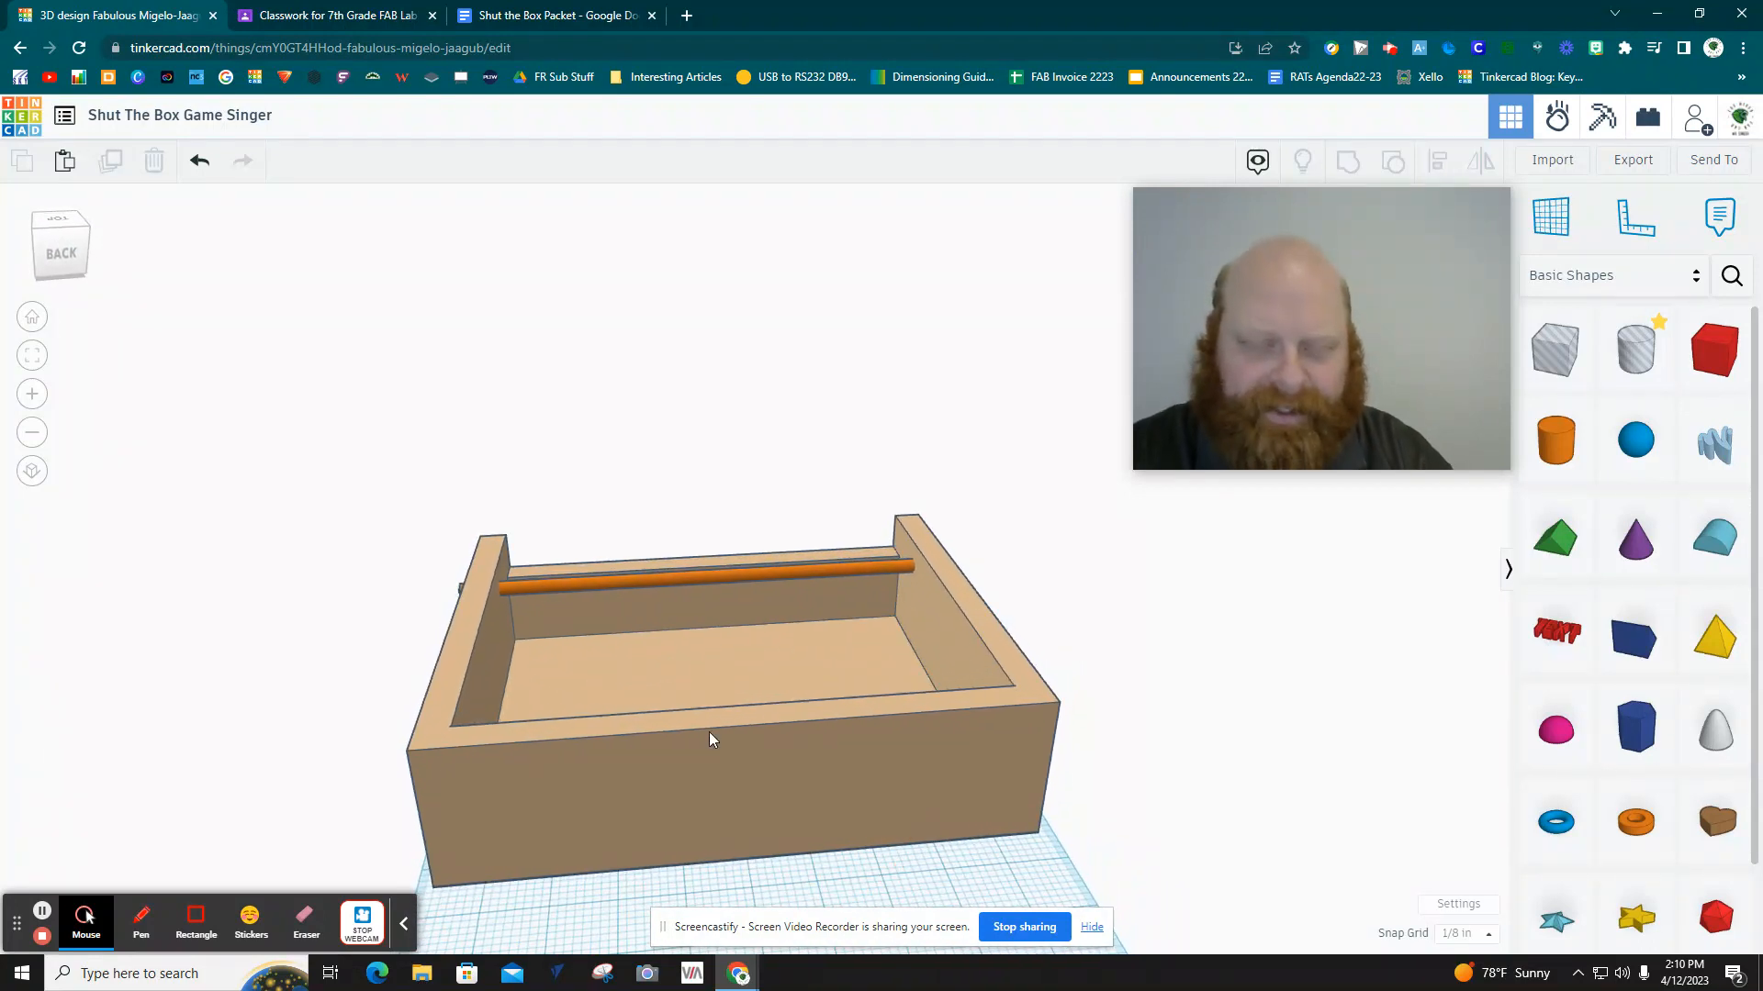
Group the dowel with the box and turn on Multicolor so each part keeps its own colour.
{"action": "left_click", "coordinate": [1100, 666]}
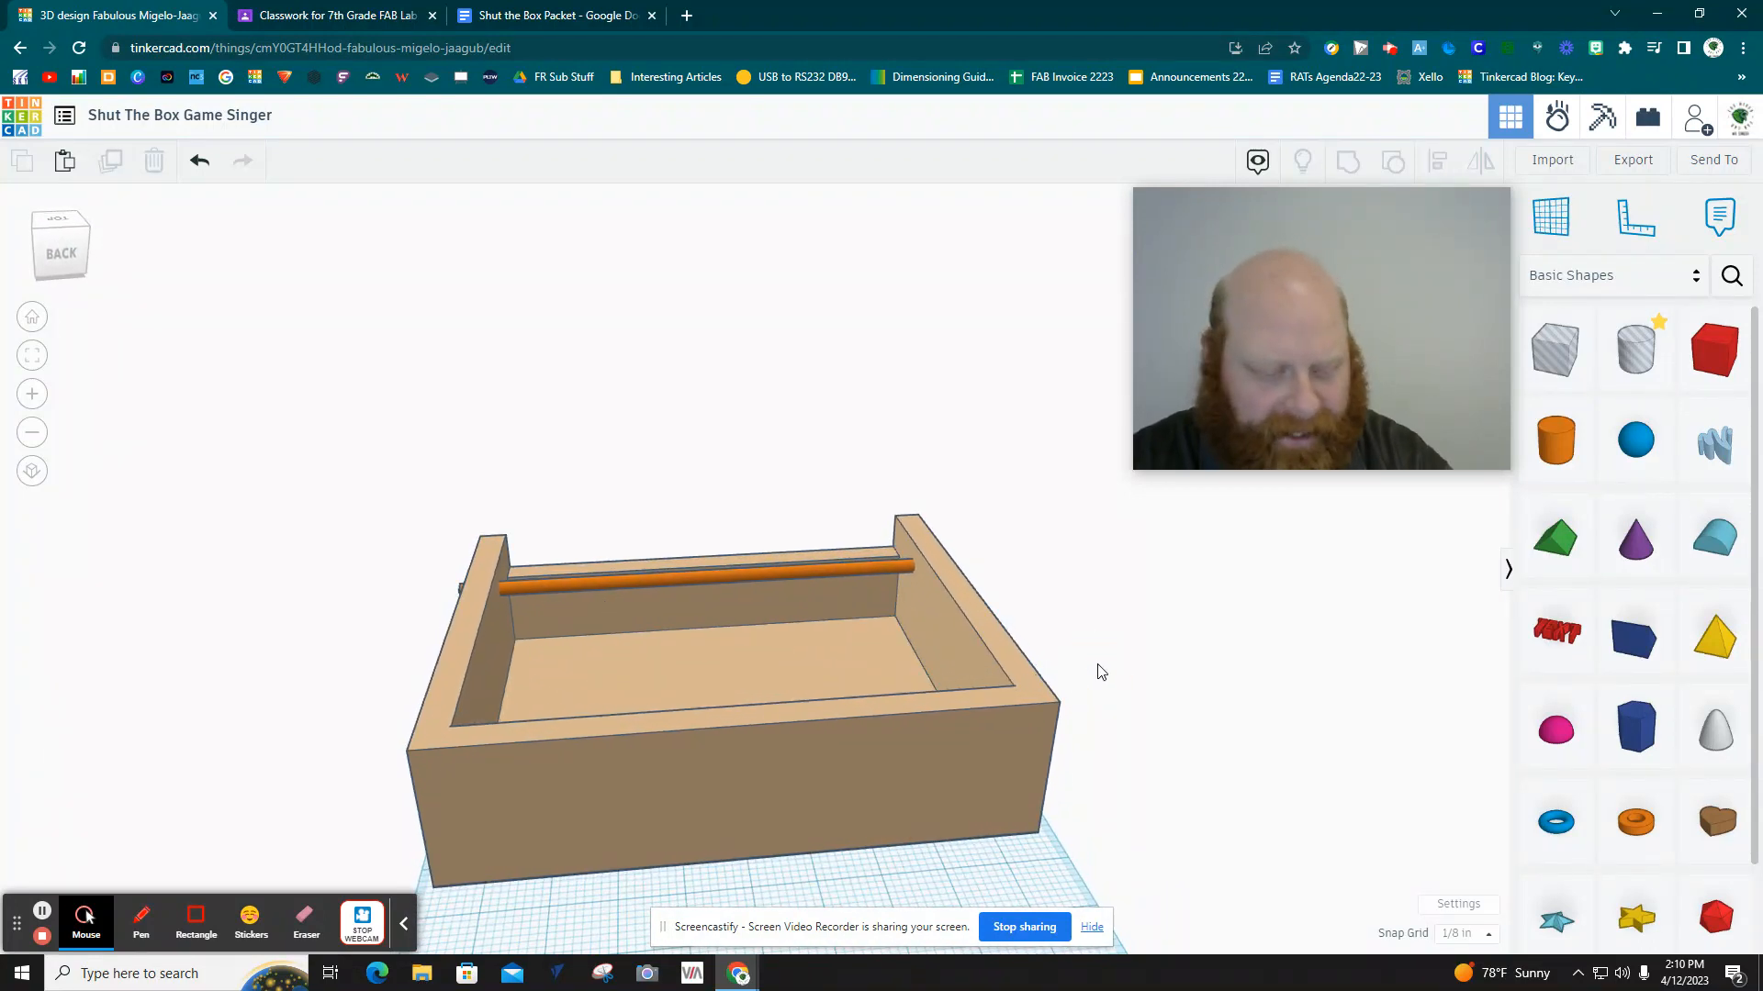
{"action": "key", "text": "ctrl+a"}
{"action": "key", "text": "ctrl+g"}
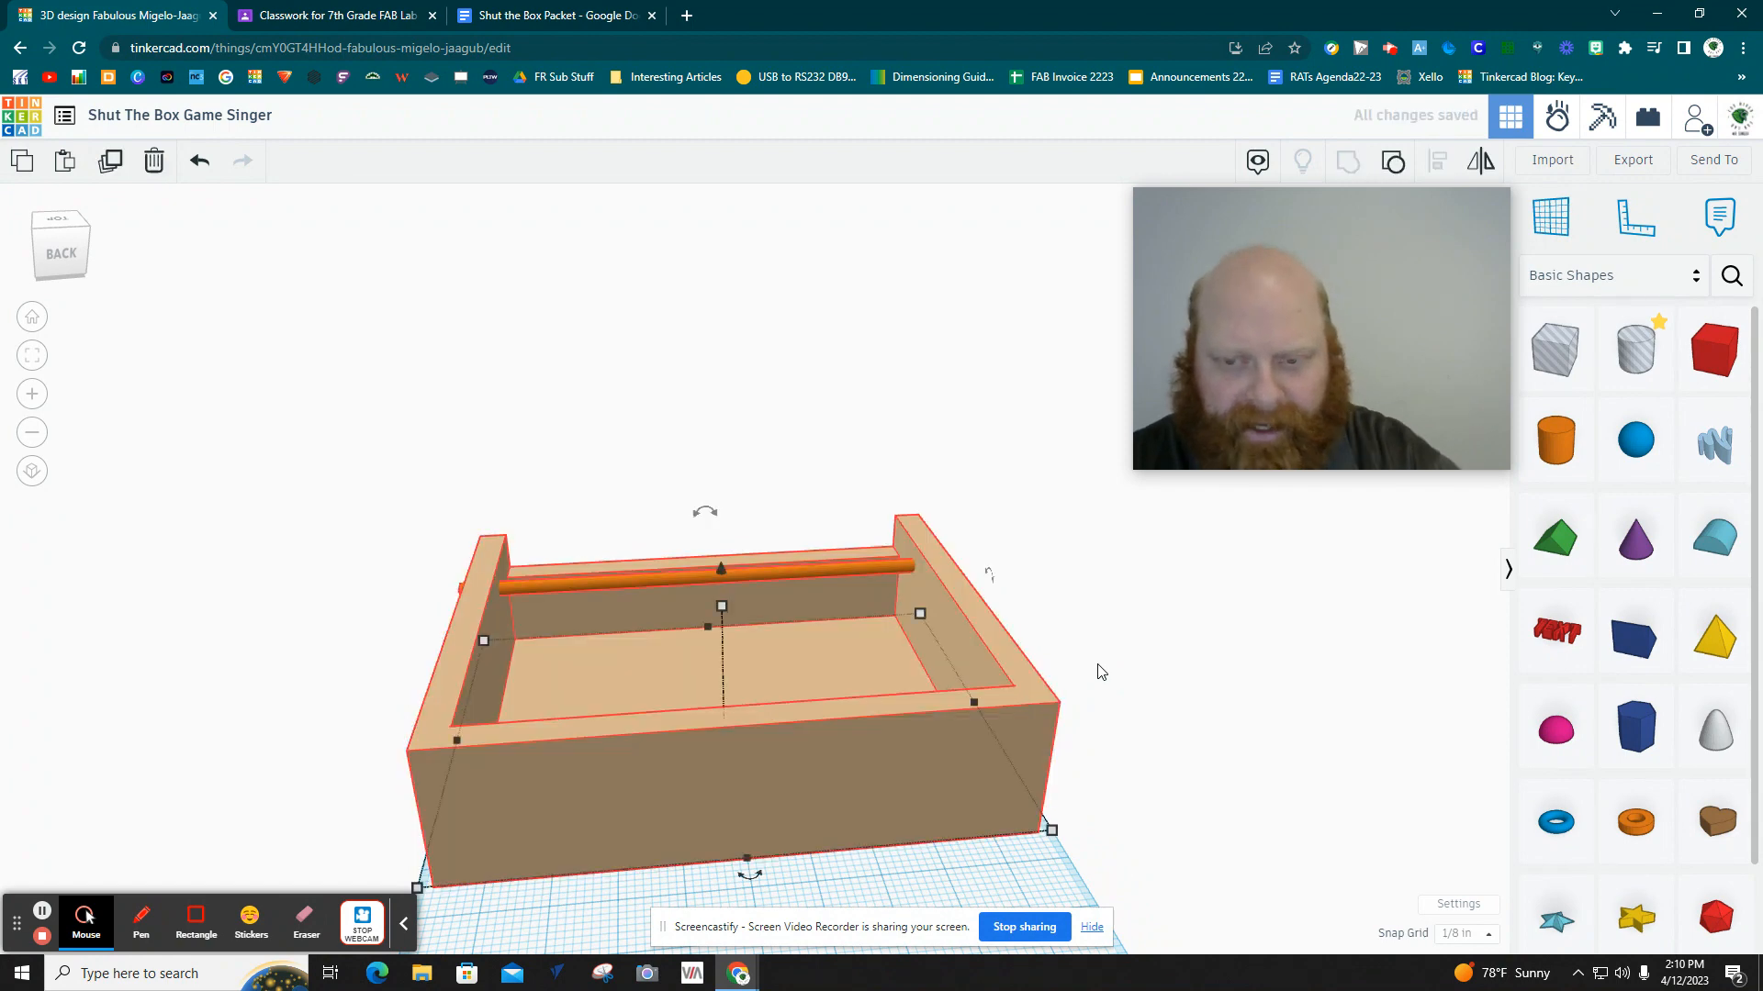
{"action": "mouse_move", "coordinate": [1191, 397]}
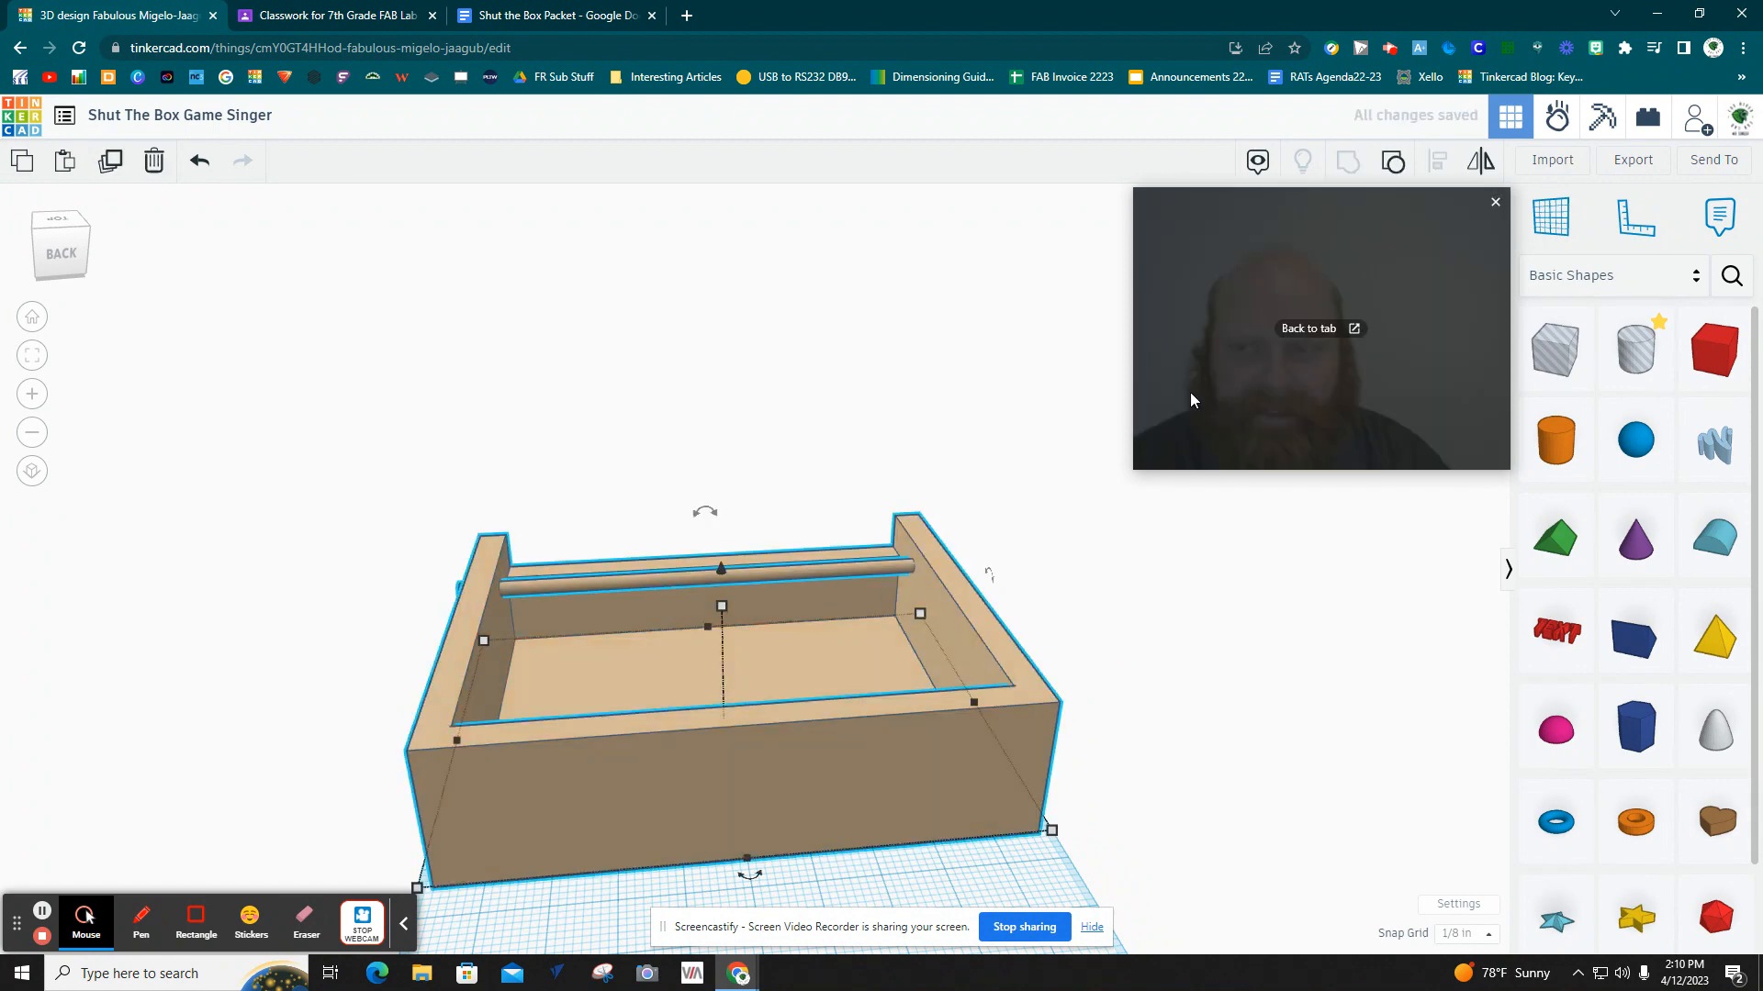
{"action": "left_click_drag", "start_coordinate": [1379, 322], "coordinate": [356, 371]}
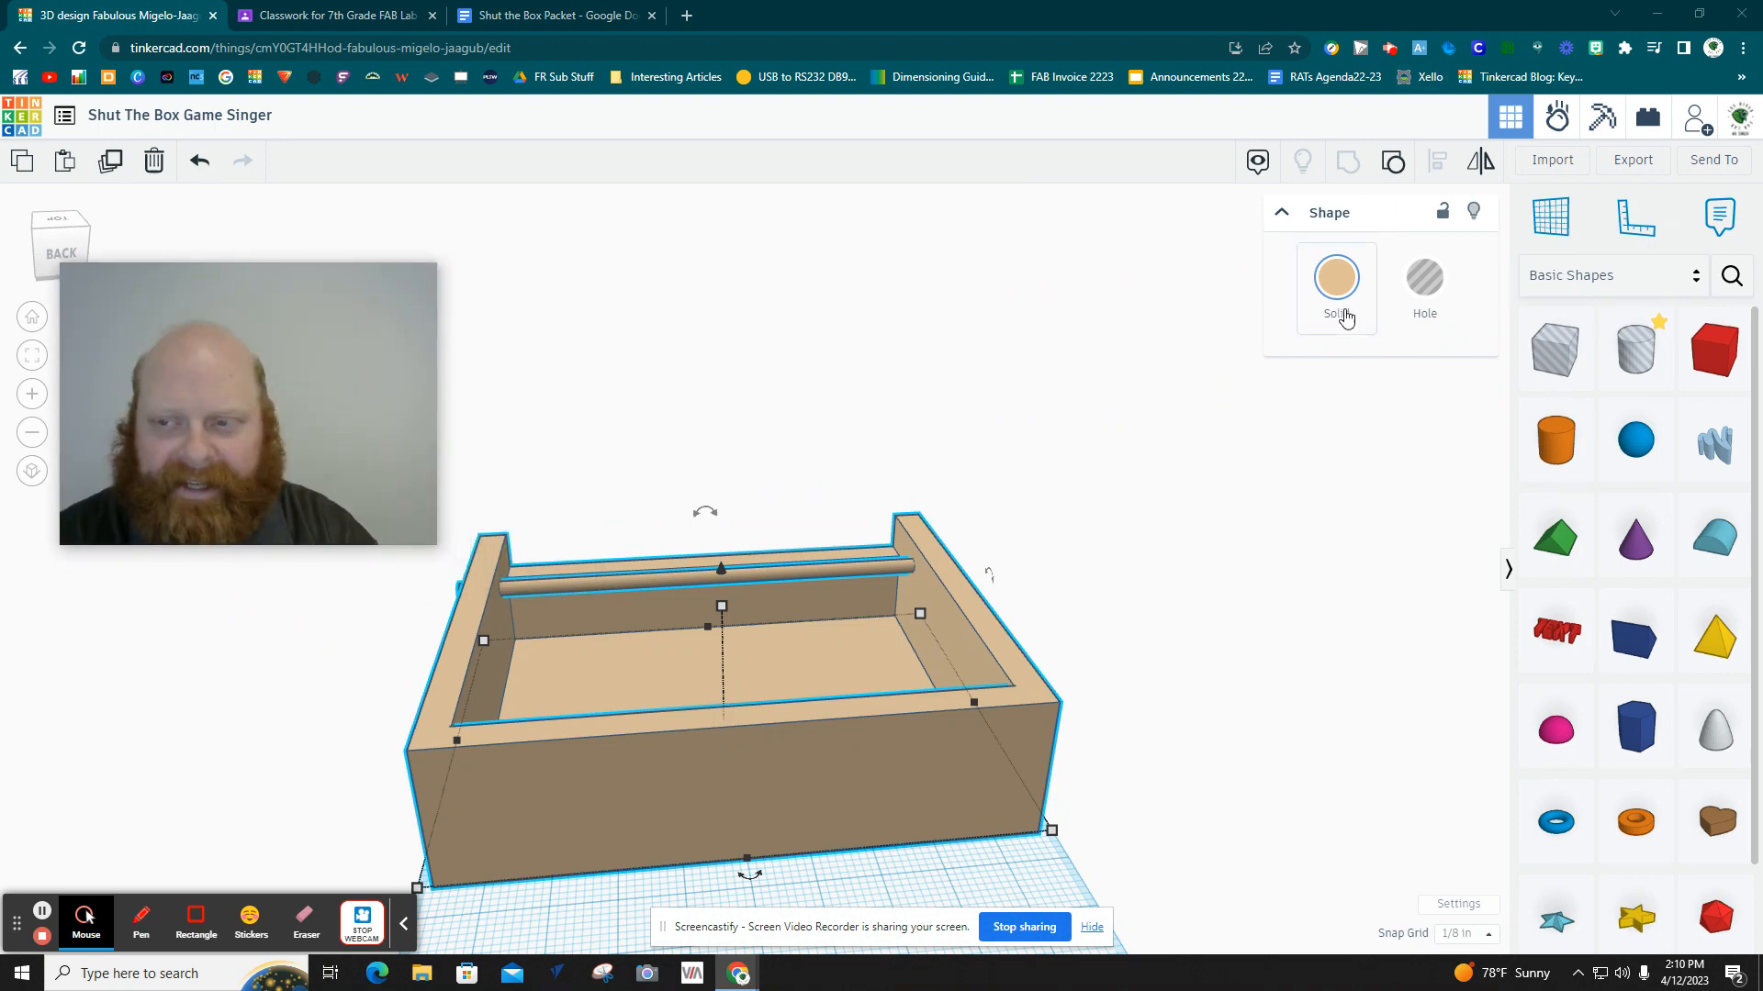
{"action": "left_click", "coordinate": [1330, 284]}
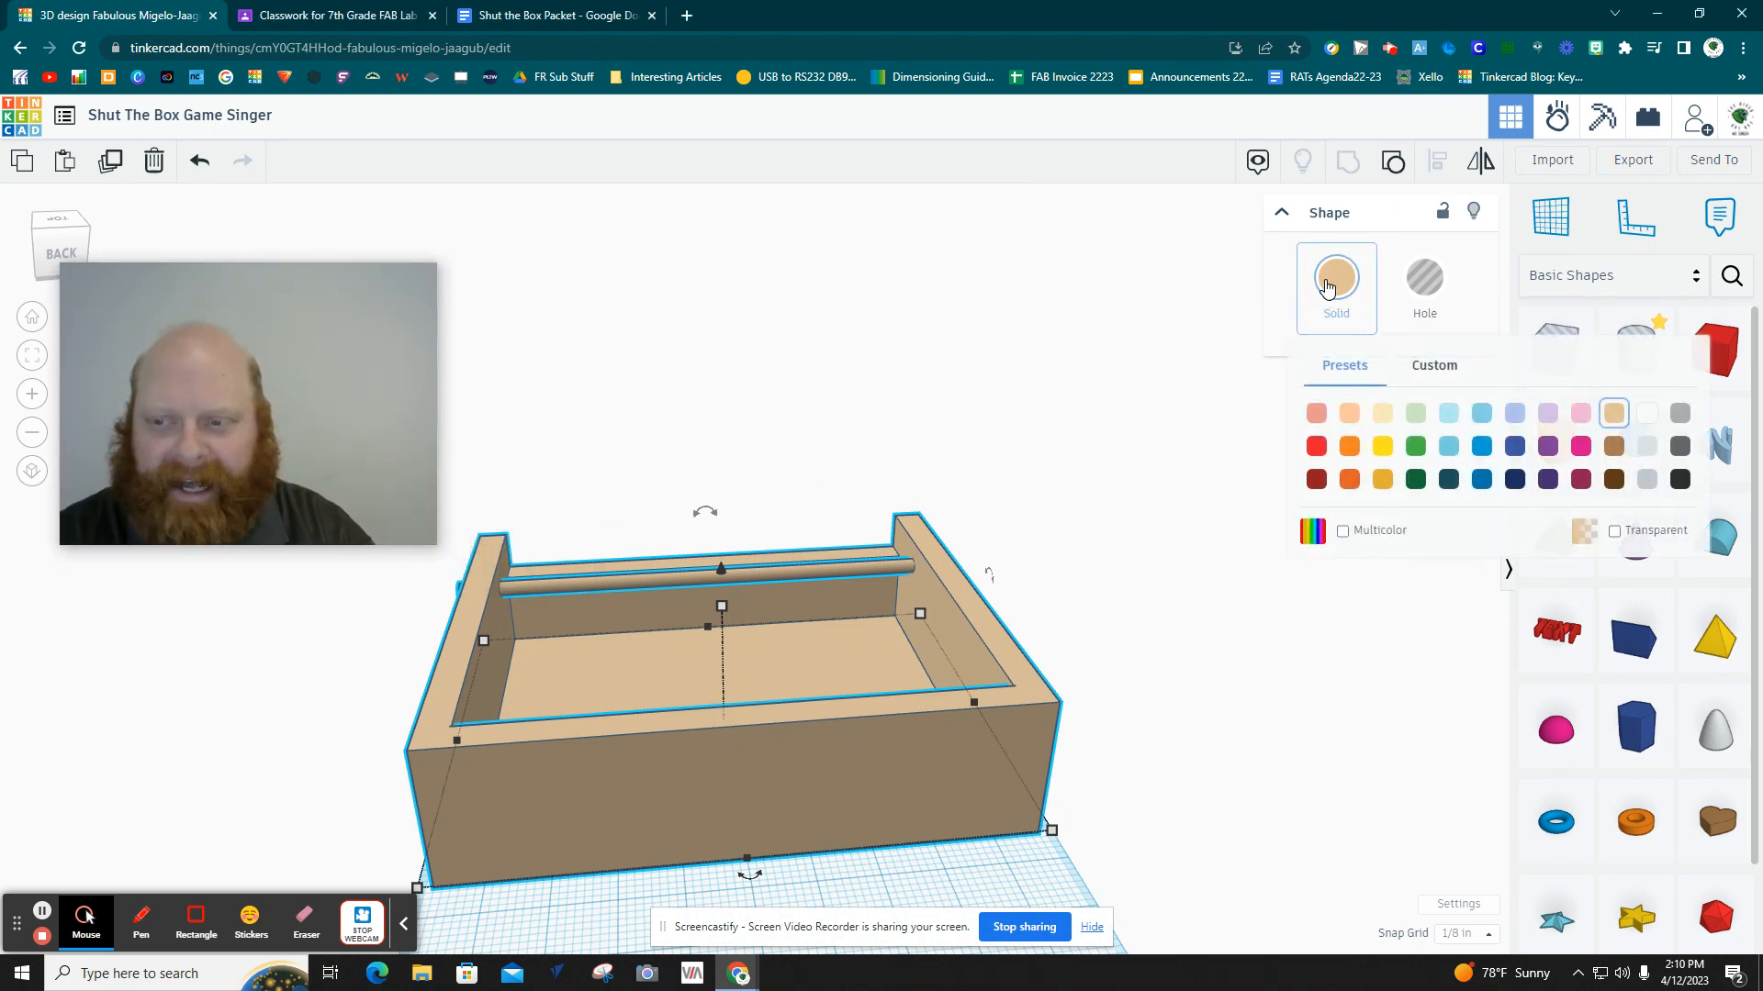
{"action": "left_click", "coordinate": [1343, 531]}
{"action": "scroll", "coordinate": [683, 595], "scroll_direction": "up", "scroll_amount": 2}
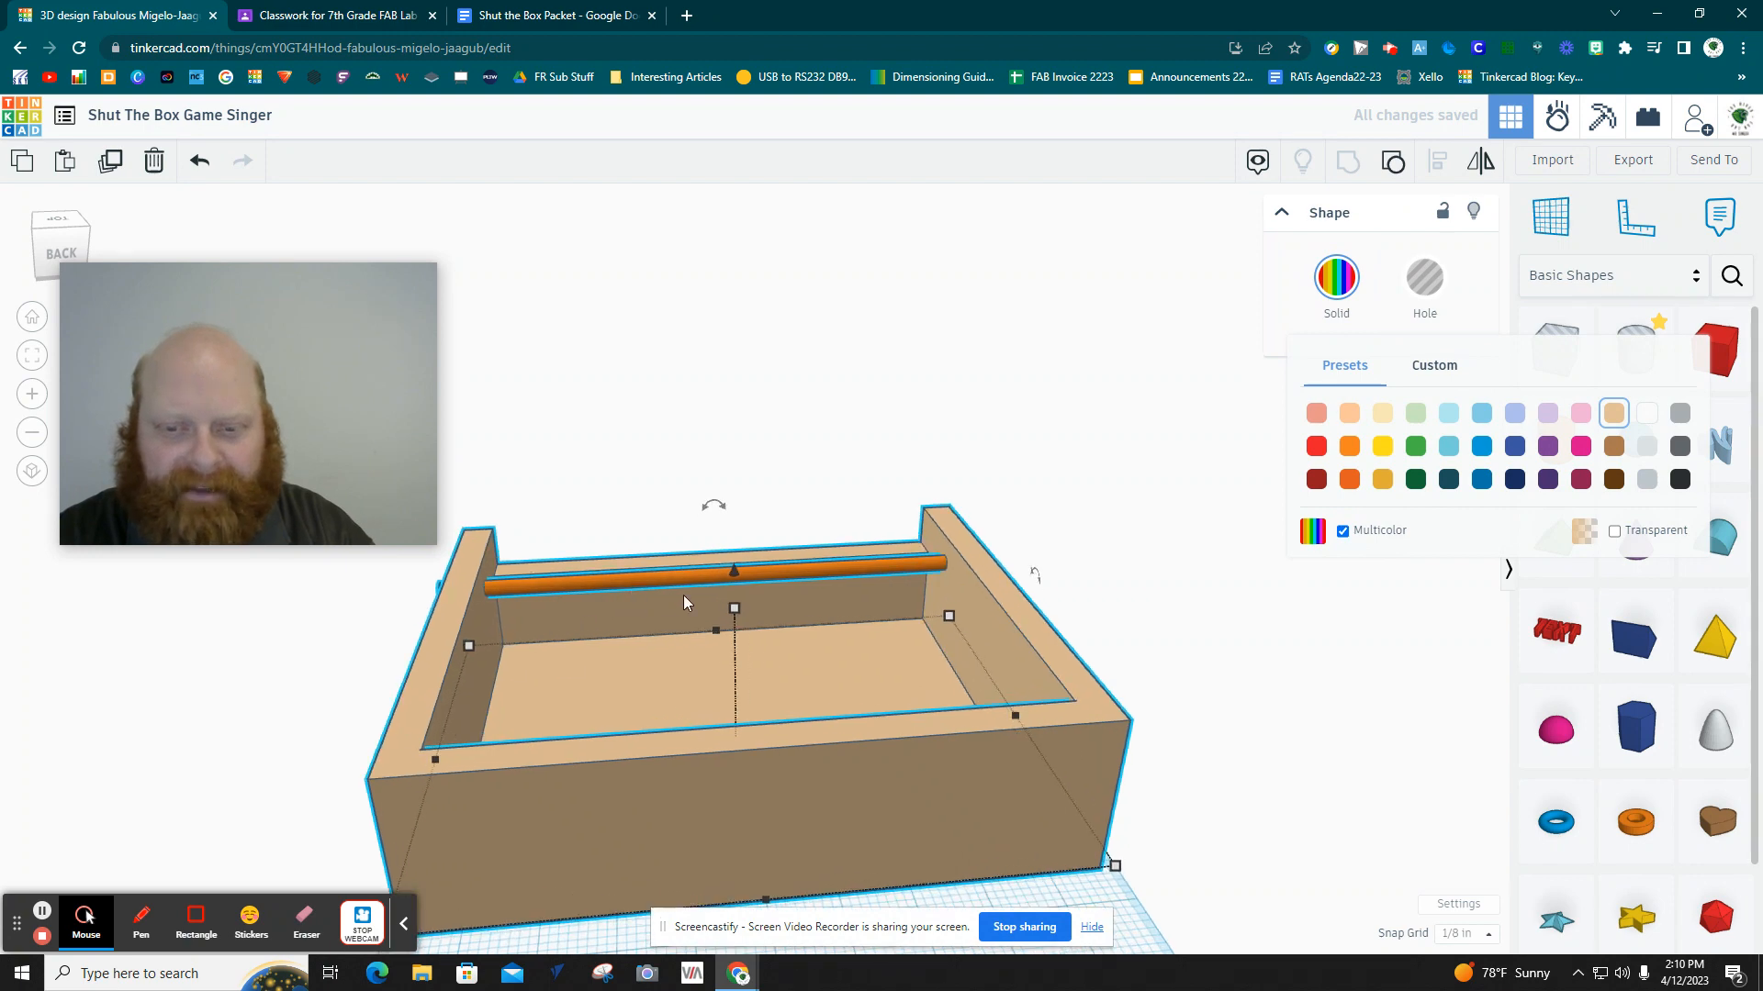
{"action": "left_click", "coordinate": [1266, 617]}
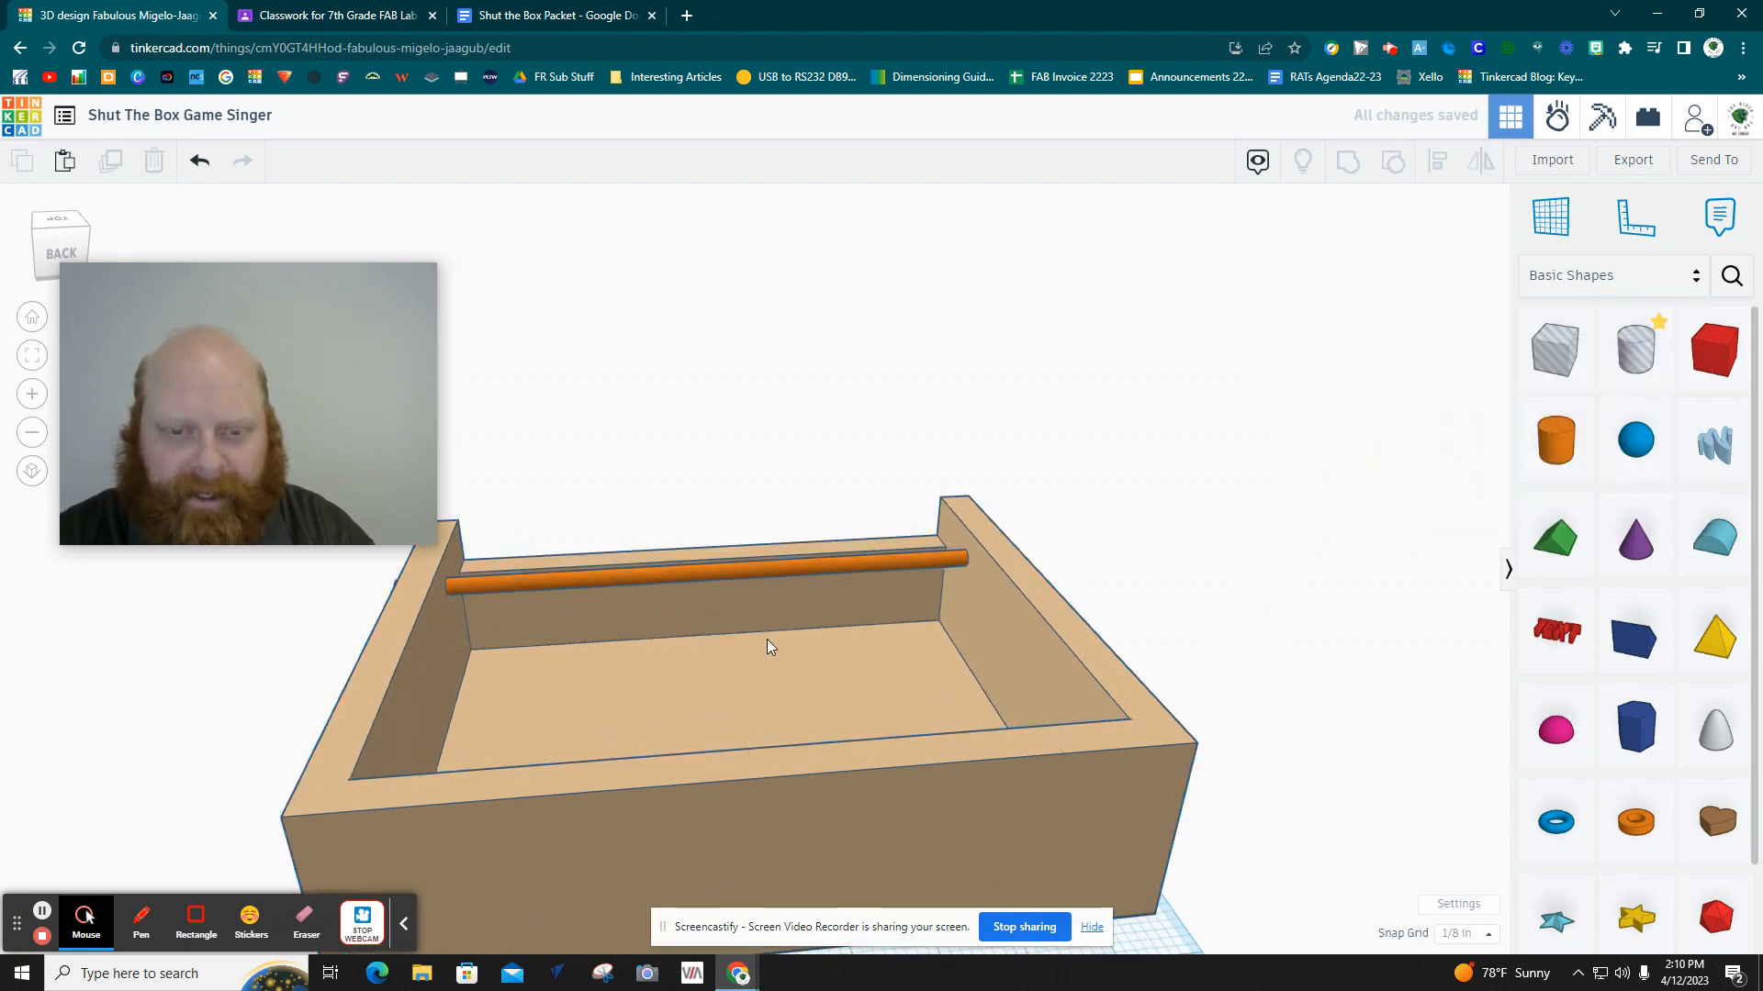
Place a new solid box shape beside the game box, near the protruding end of the dowel.
{"action": "right_click_drag", "start_coordinate": [1133, 575], "coordinate": [1043, 578]}
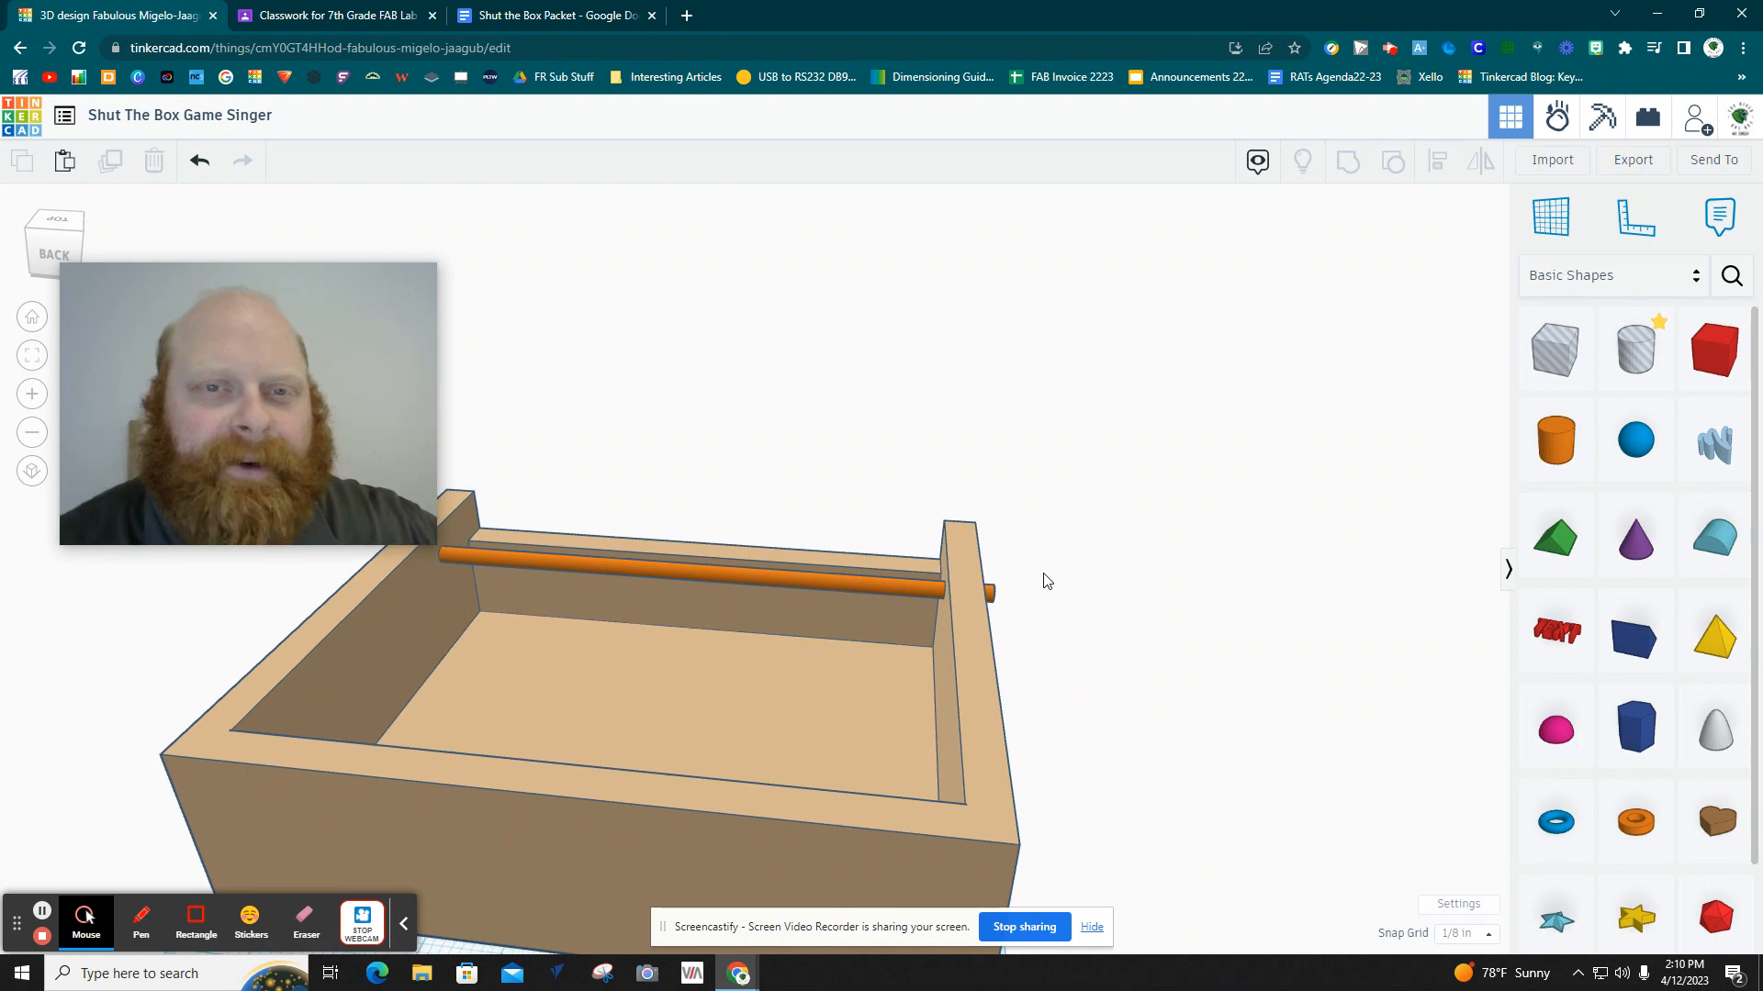
{"action": "right_click_drag", "start_coordinate": [1220, 637], "coordinate": [1148, 650]}
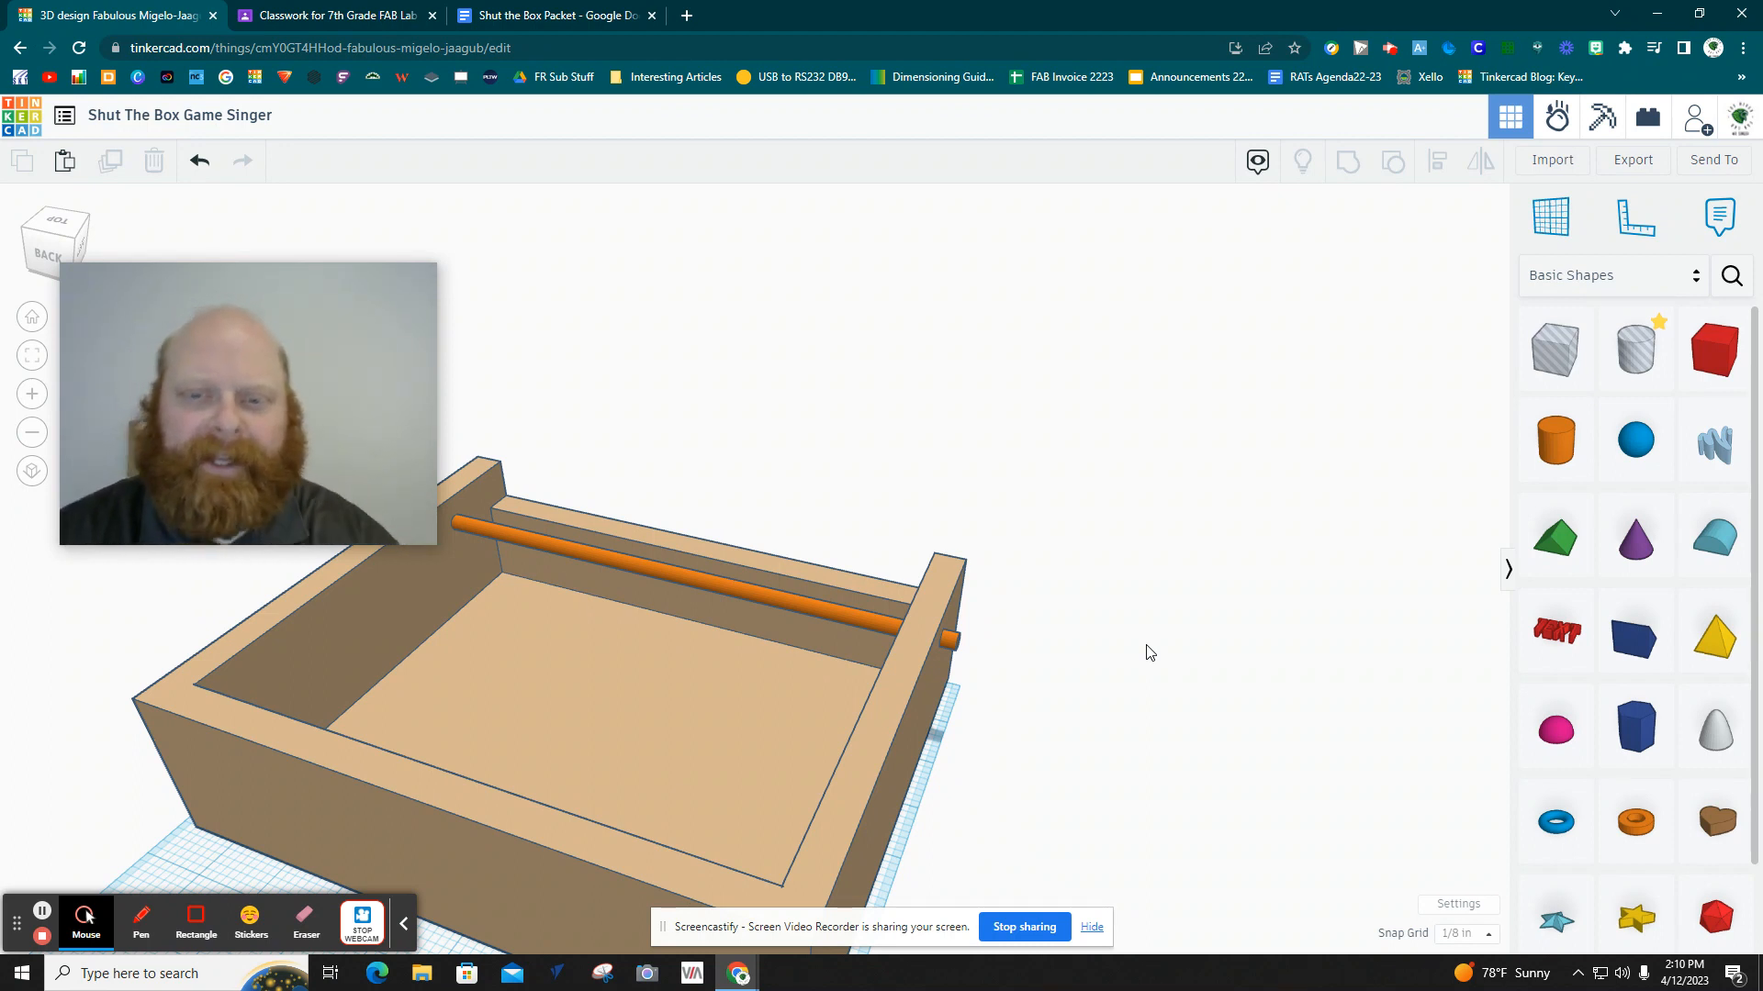
{"action": "left_click", "coordinate": [1718, 344]}
{"action": "left_click_drag", "start_coordinate": [1718, 344], "coordinate": [1035, 724]}
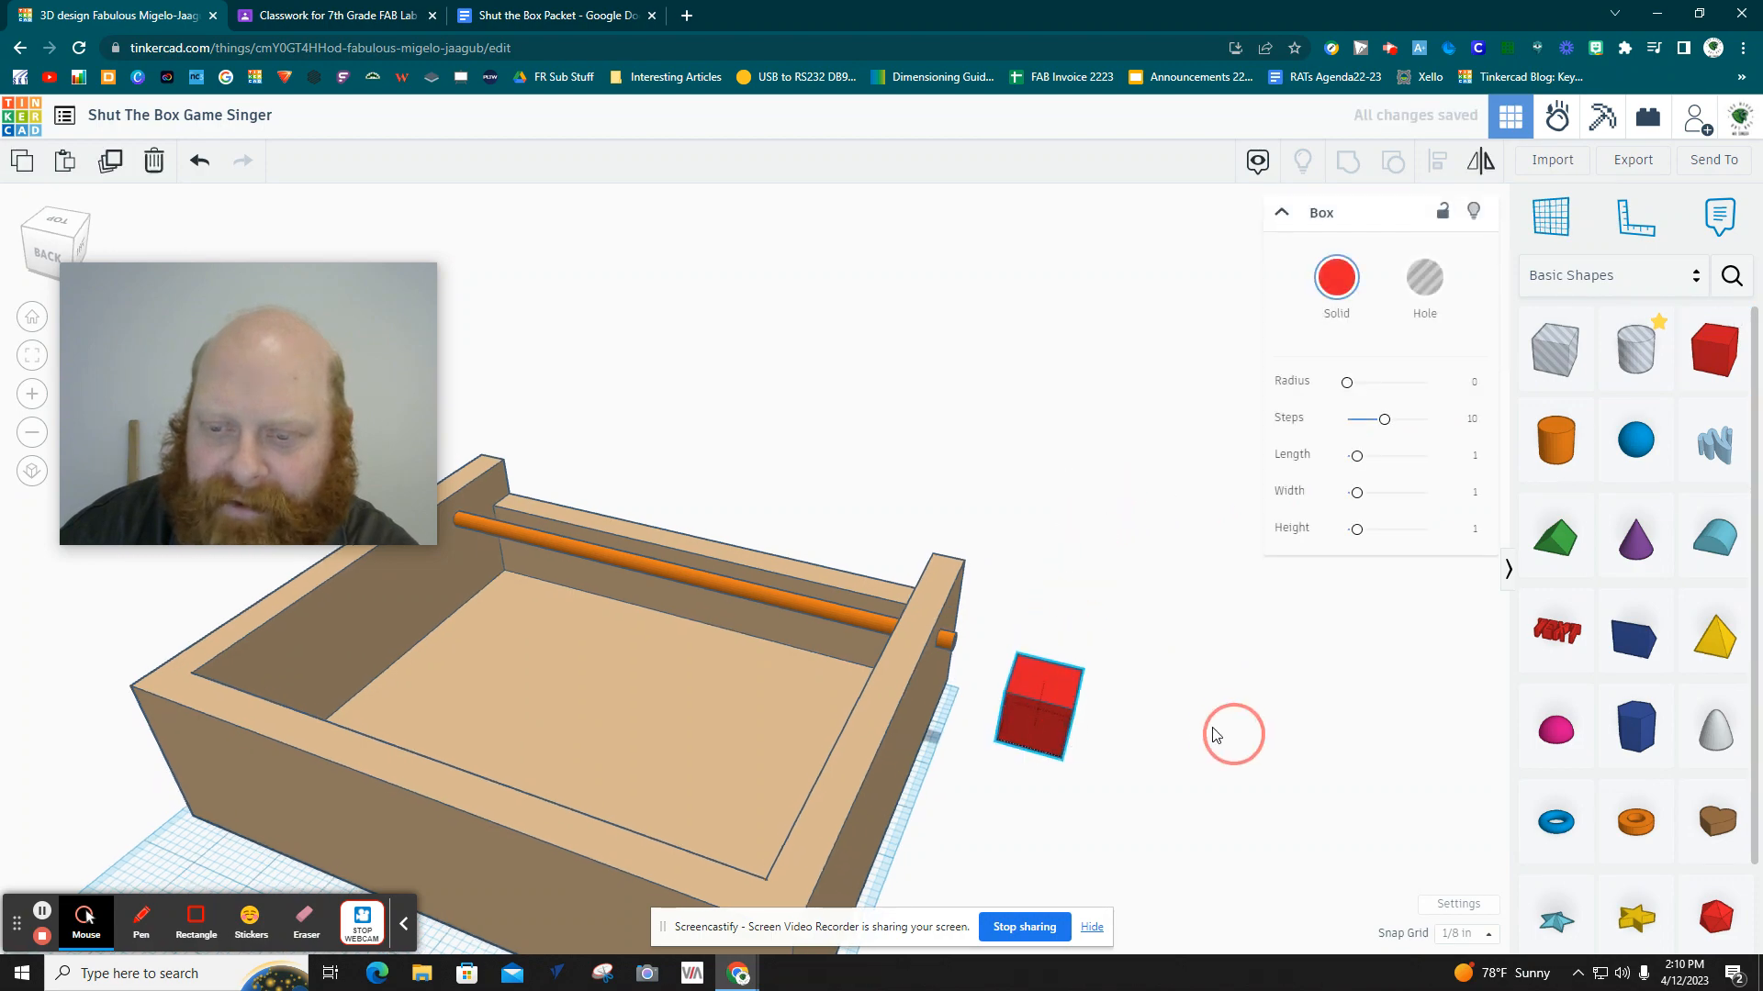
{"action": "right_click_drag", "start_coordinate": [1231, 732], "coordinate": [1000, 656]}
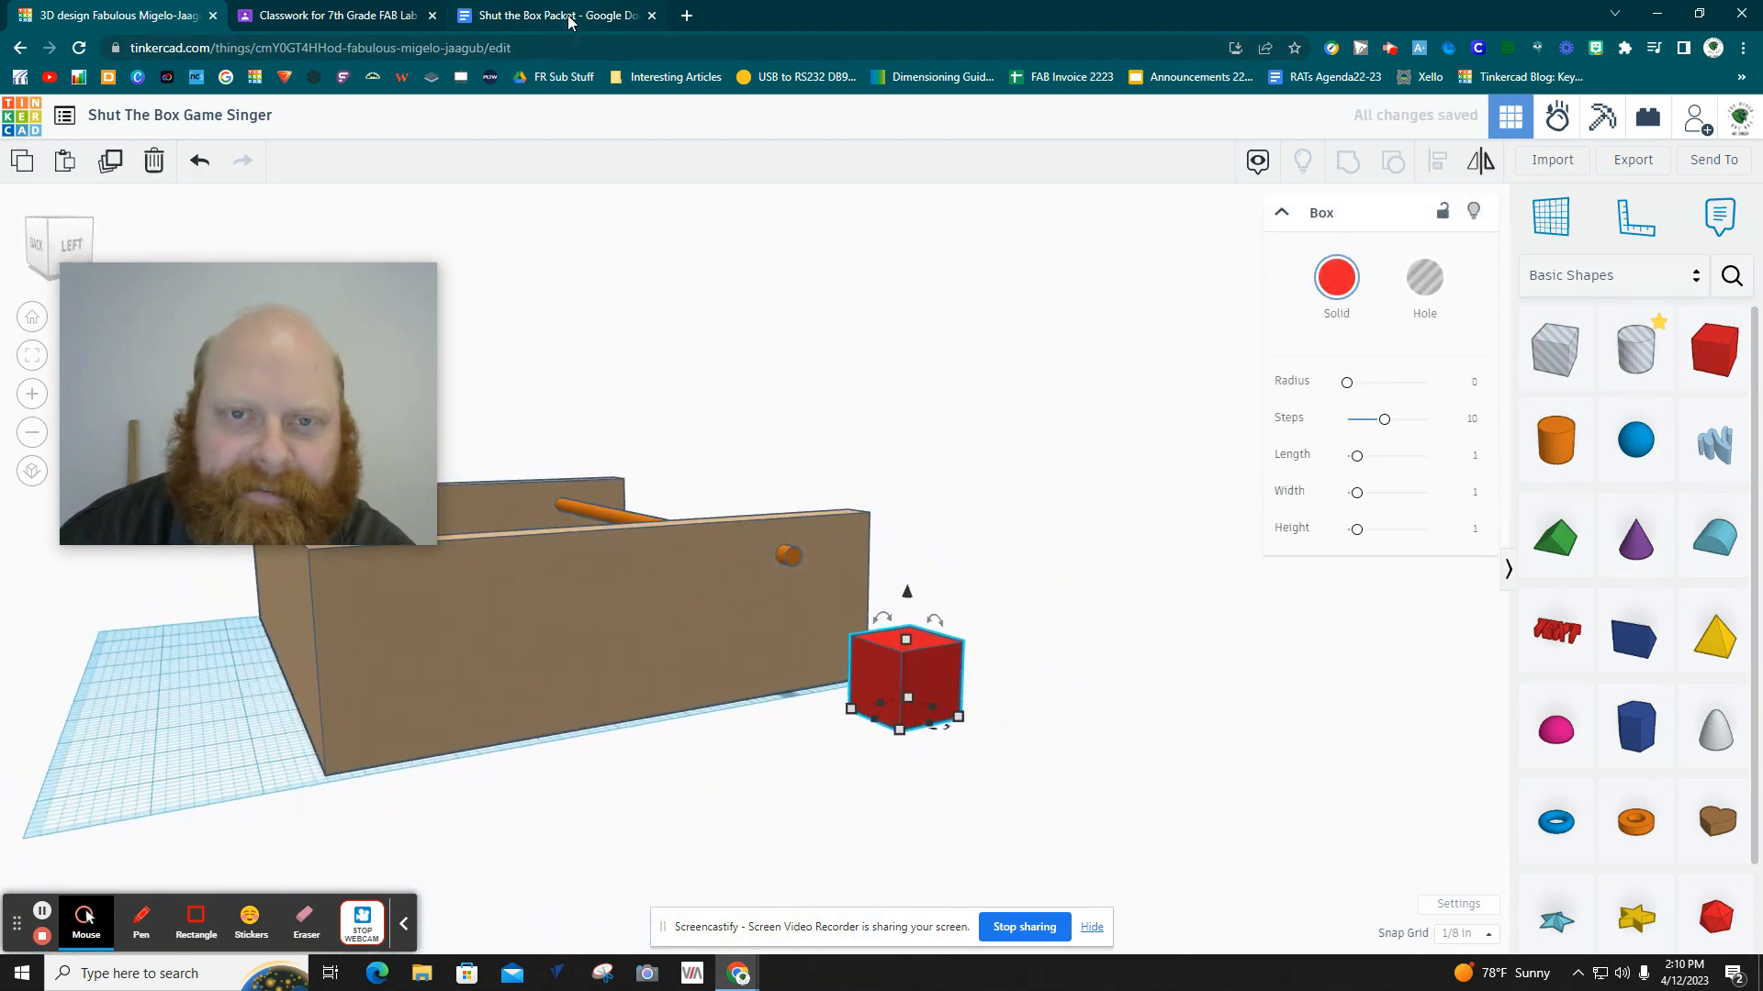
Look up the number tile dimensions in the packet's Materials section and Stages 1 to 3, and return to Tinkercad.
{"action": "left_click", "coordinate": [564, 15]}
{"action": "scroll", "coordinate": [661, 500], "scroll_direction": "up", "scroll_amount": 10}
{"action": "scroll", "coordinate": [629, 510], "scroll_direction": "up", "scroll_amount": 3}
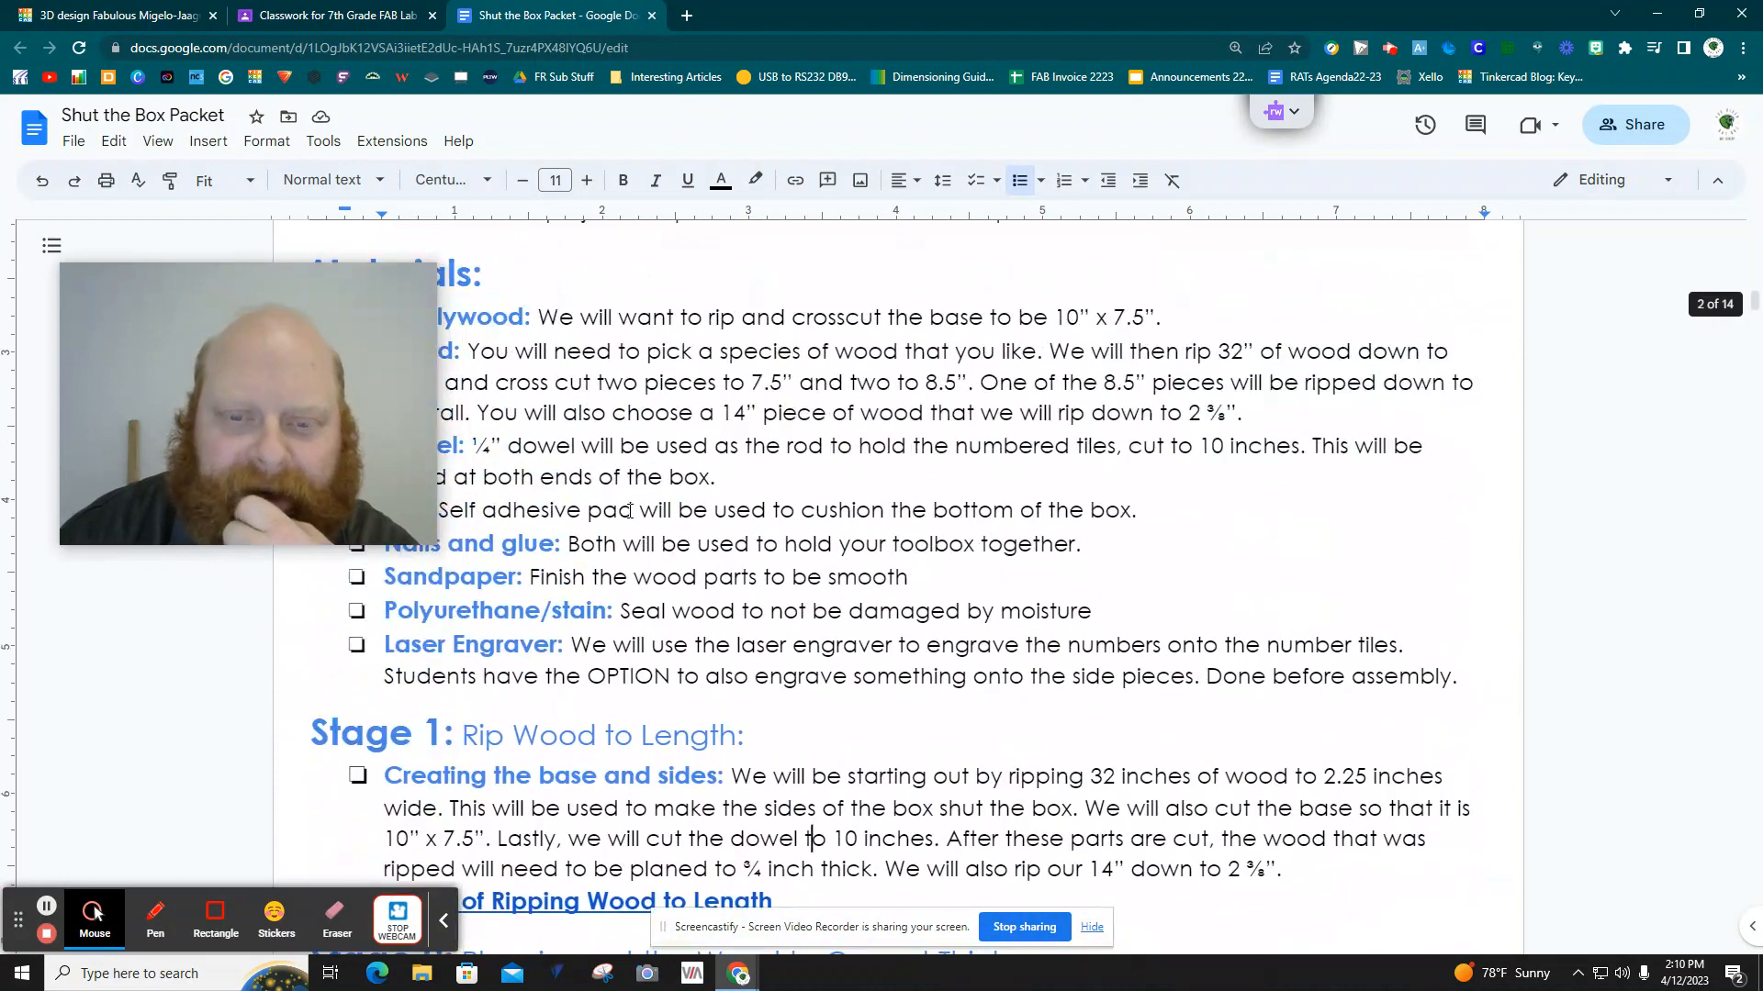
{"action": "scroll", "coordinate": [629, 510], "scroll_direction": "down", "scroll_amount": 2}
{"action": "mouse_move", "coordinate": [270, 431]}
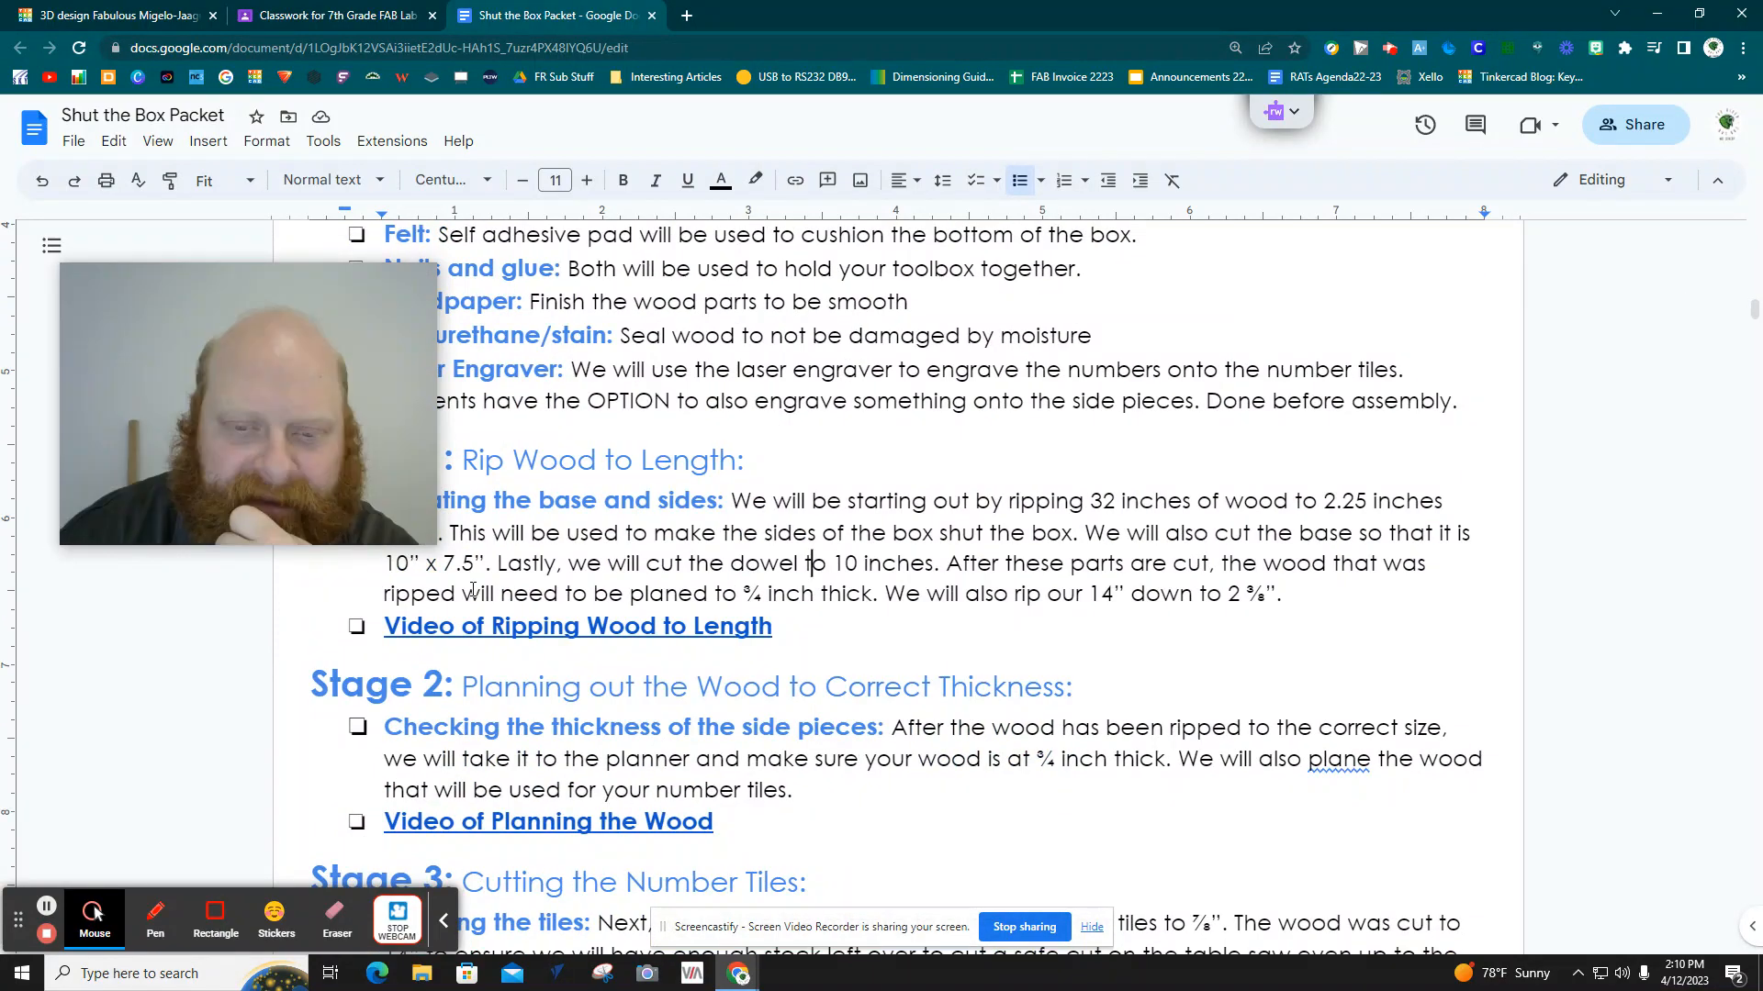
{"action": "scroll", "coordinate": [384, 457], "scroll_direction": "down", "scroll_amount": 3}
{"action": "left_click_drag", "start_coordinate": [358, 456], "coordinate": [1726, 520]}
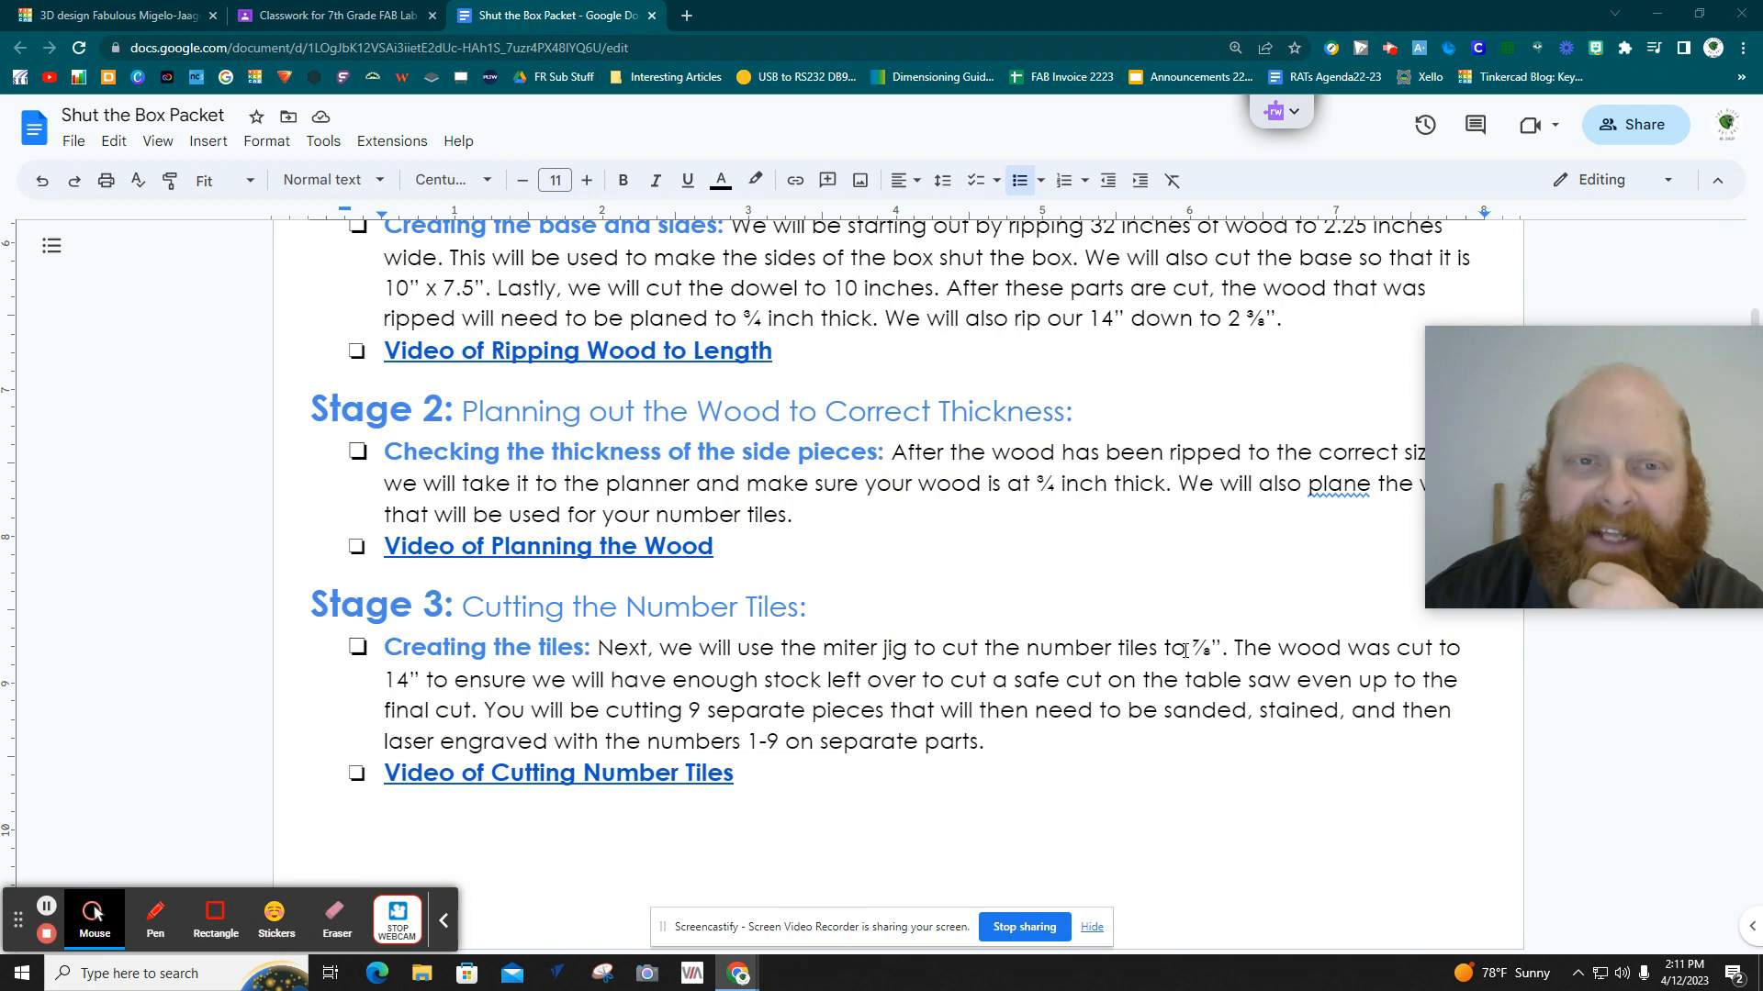
{"action": "left_click", "coordinate": [173, 9]}
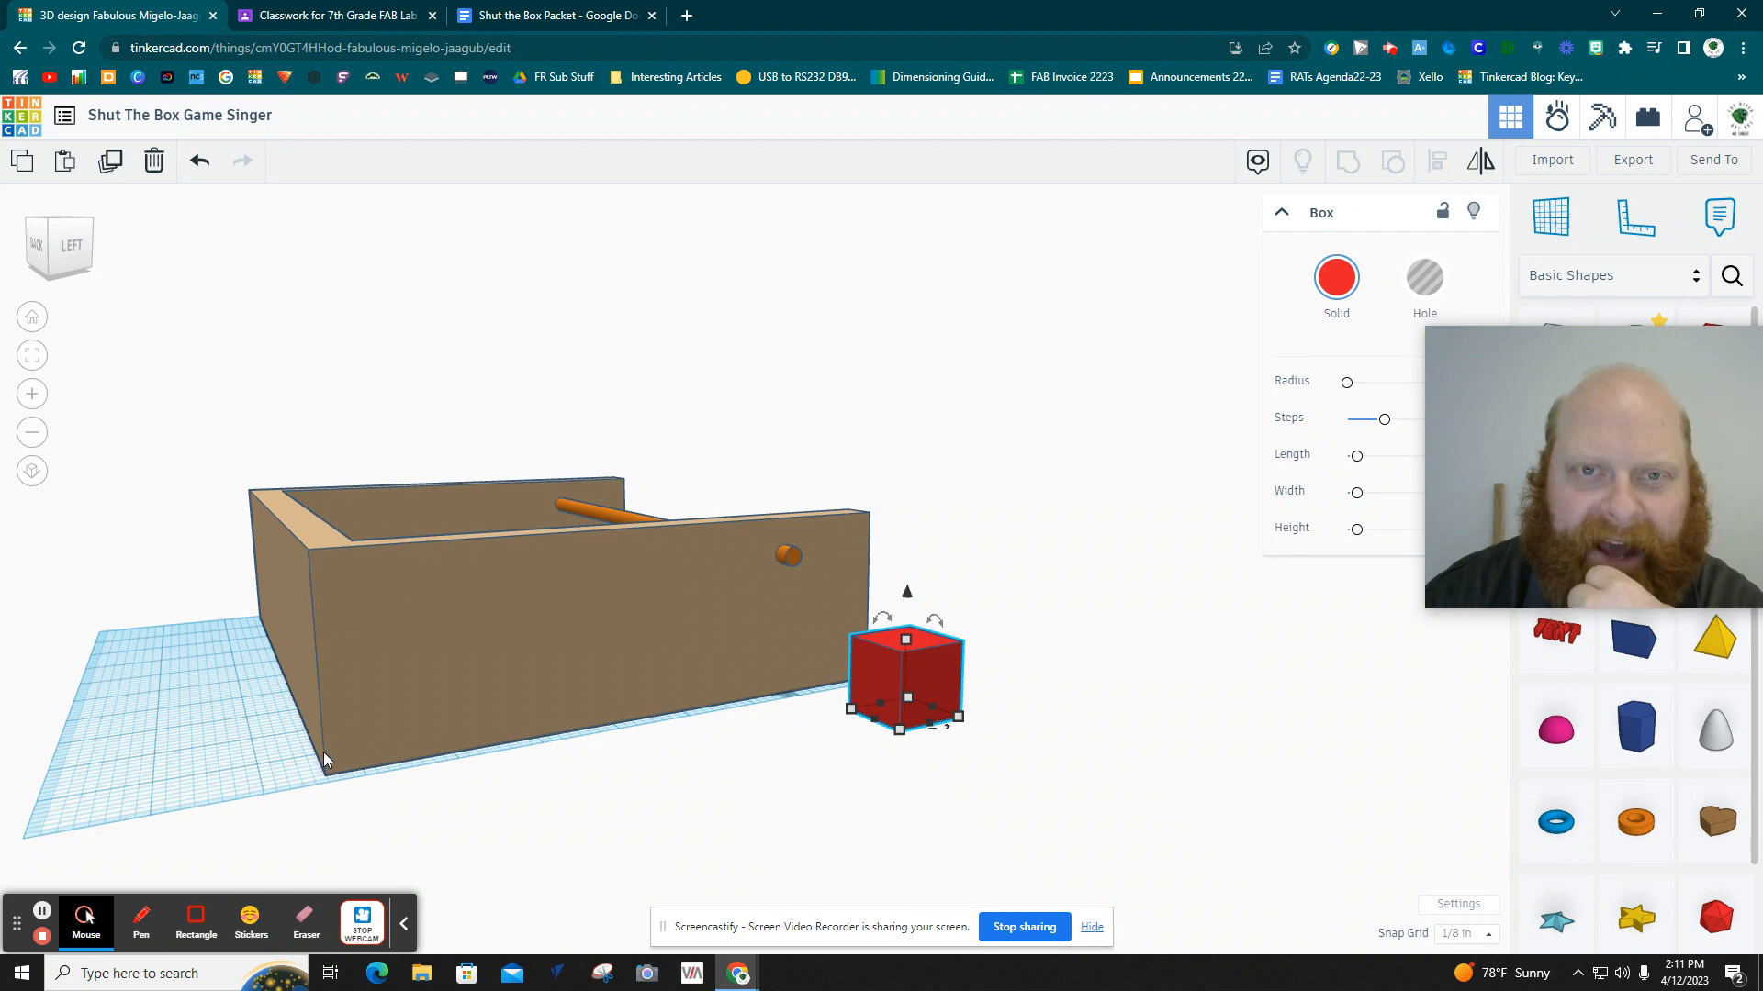
{"action": "left_click", "coordinate": [535, 17]}
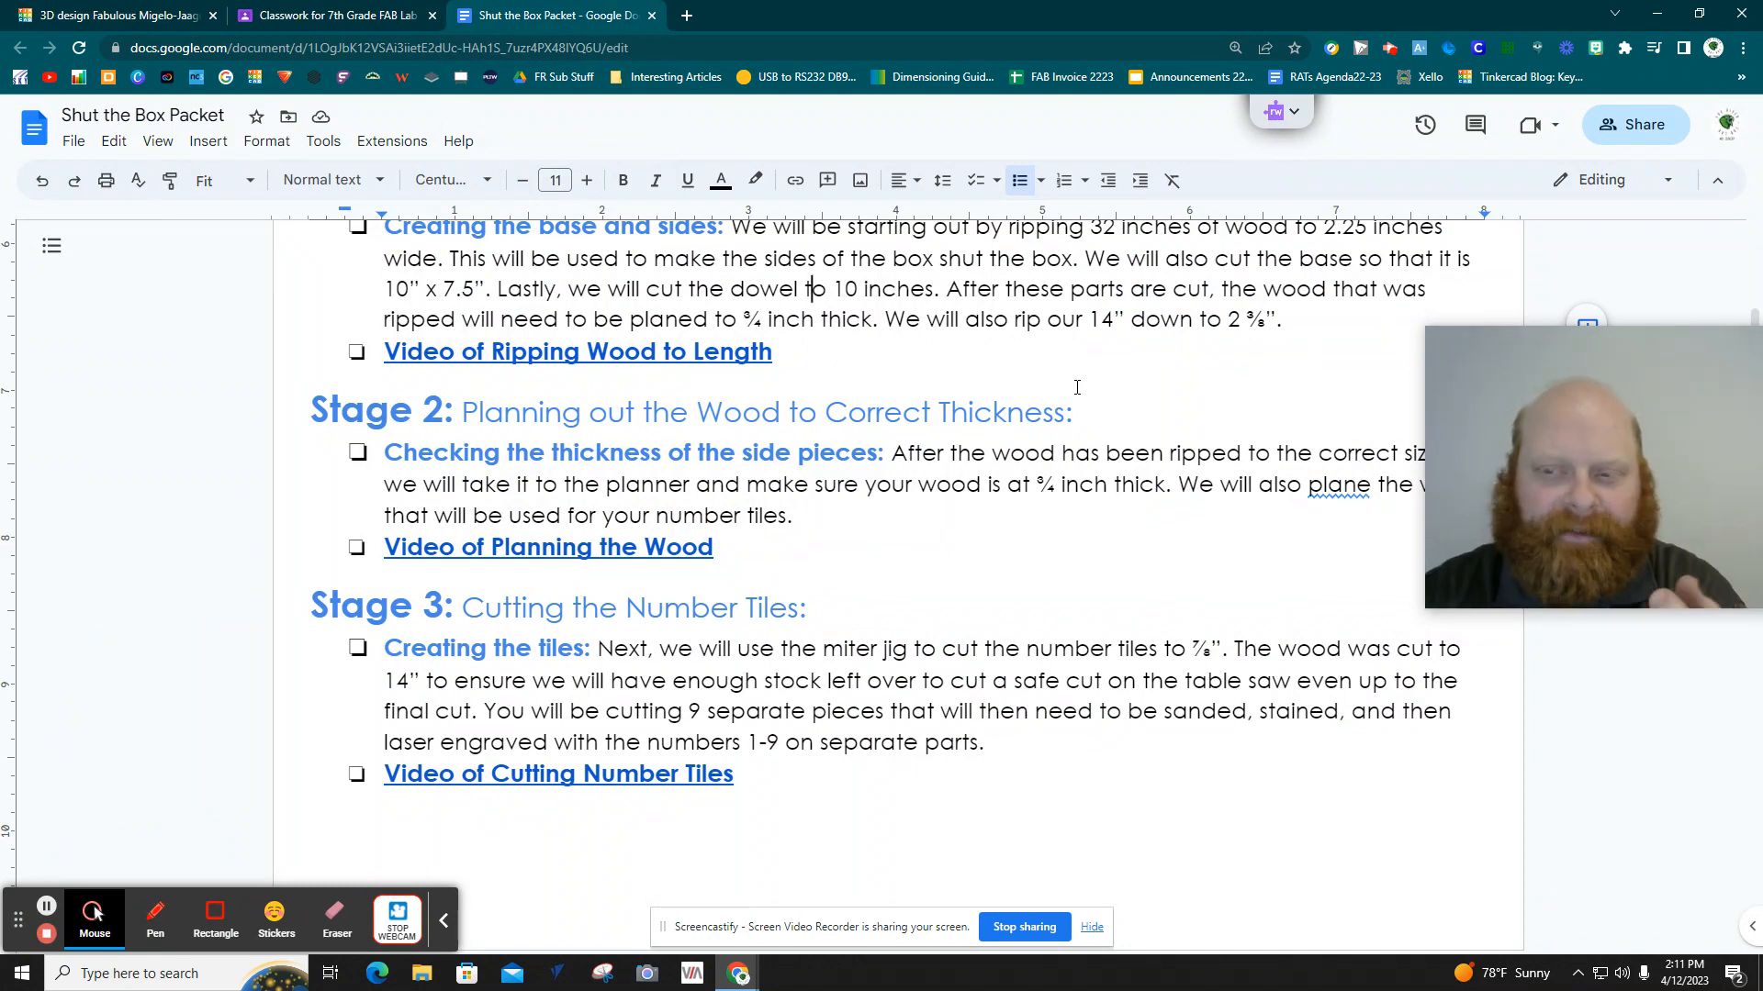
{"action": "scroll", "coordinate": [488, 503], "scroll_direction": "down", "scroll_amount": 3}
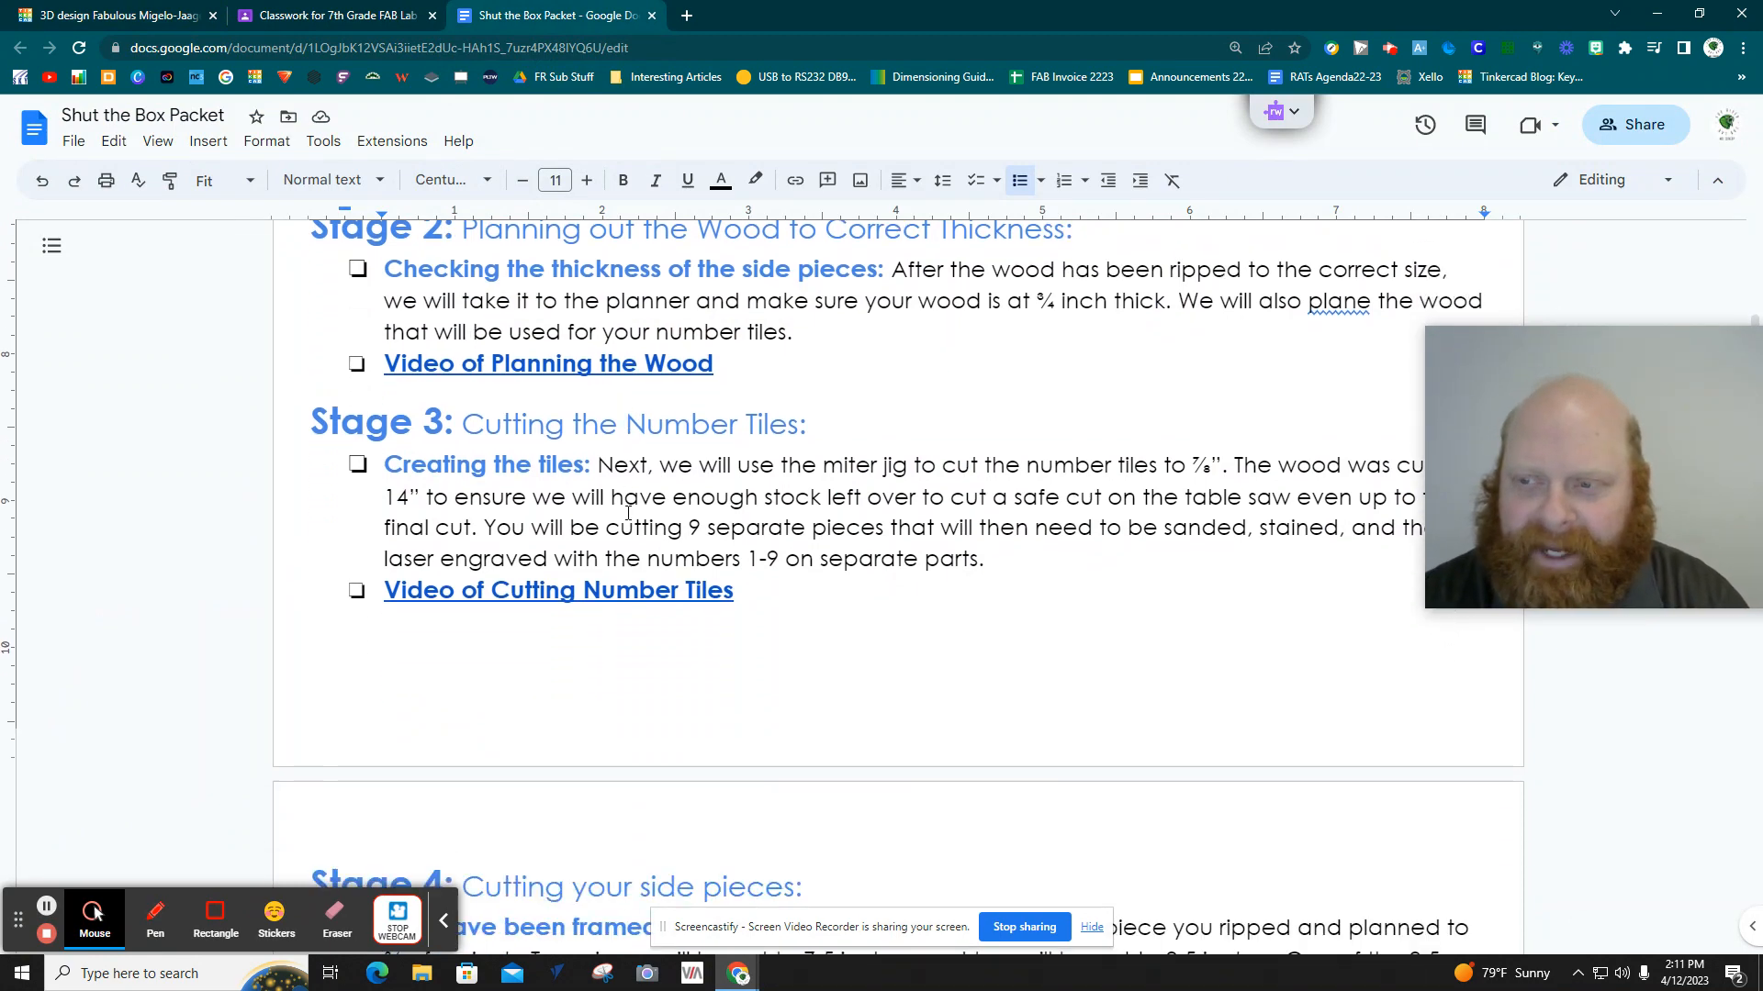
{"action": "scroll", "coordinate": [628, 513], "scroll_direction": "up", "scroll_amount": 7}
{"action": "scroll", "coordinate": [627, 513], "scroll_direction": "up", "scroll_amount": 4}
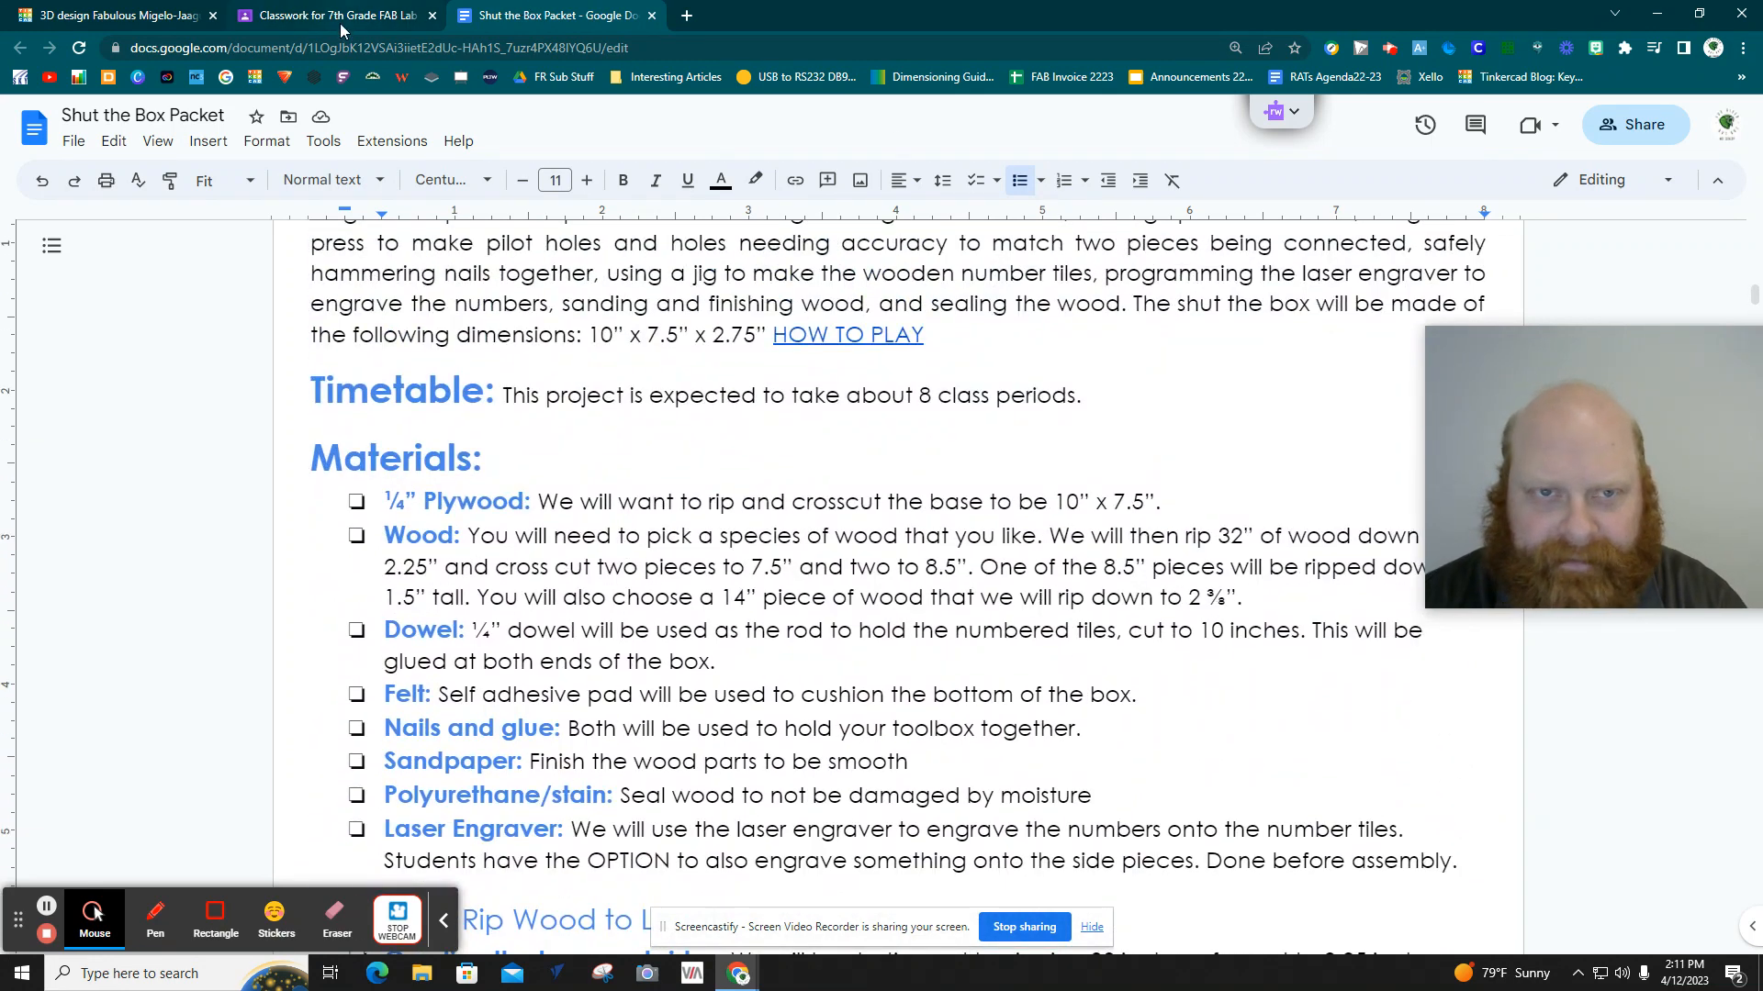
{"action": "left_click", "coordinate": [103, 8]}
Size the red box as a number tile 2.375 inches tall, 0.875 inch wide and 3/4 inch thick.
{"action": "right_click_drag", "start_coordinate": [690, 755], "coordinate": [1091, 705]}
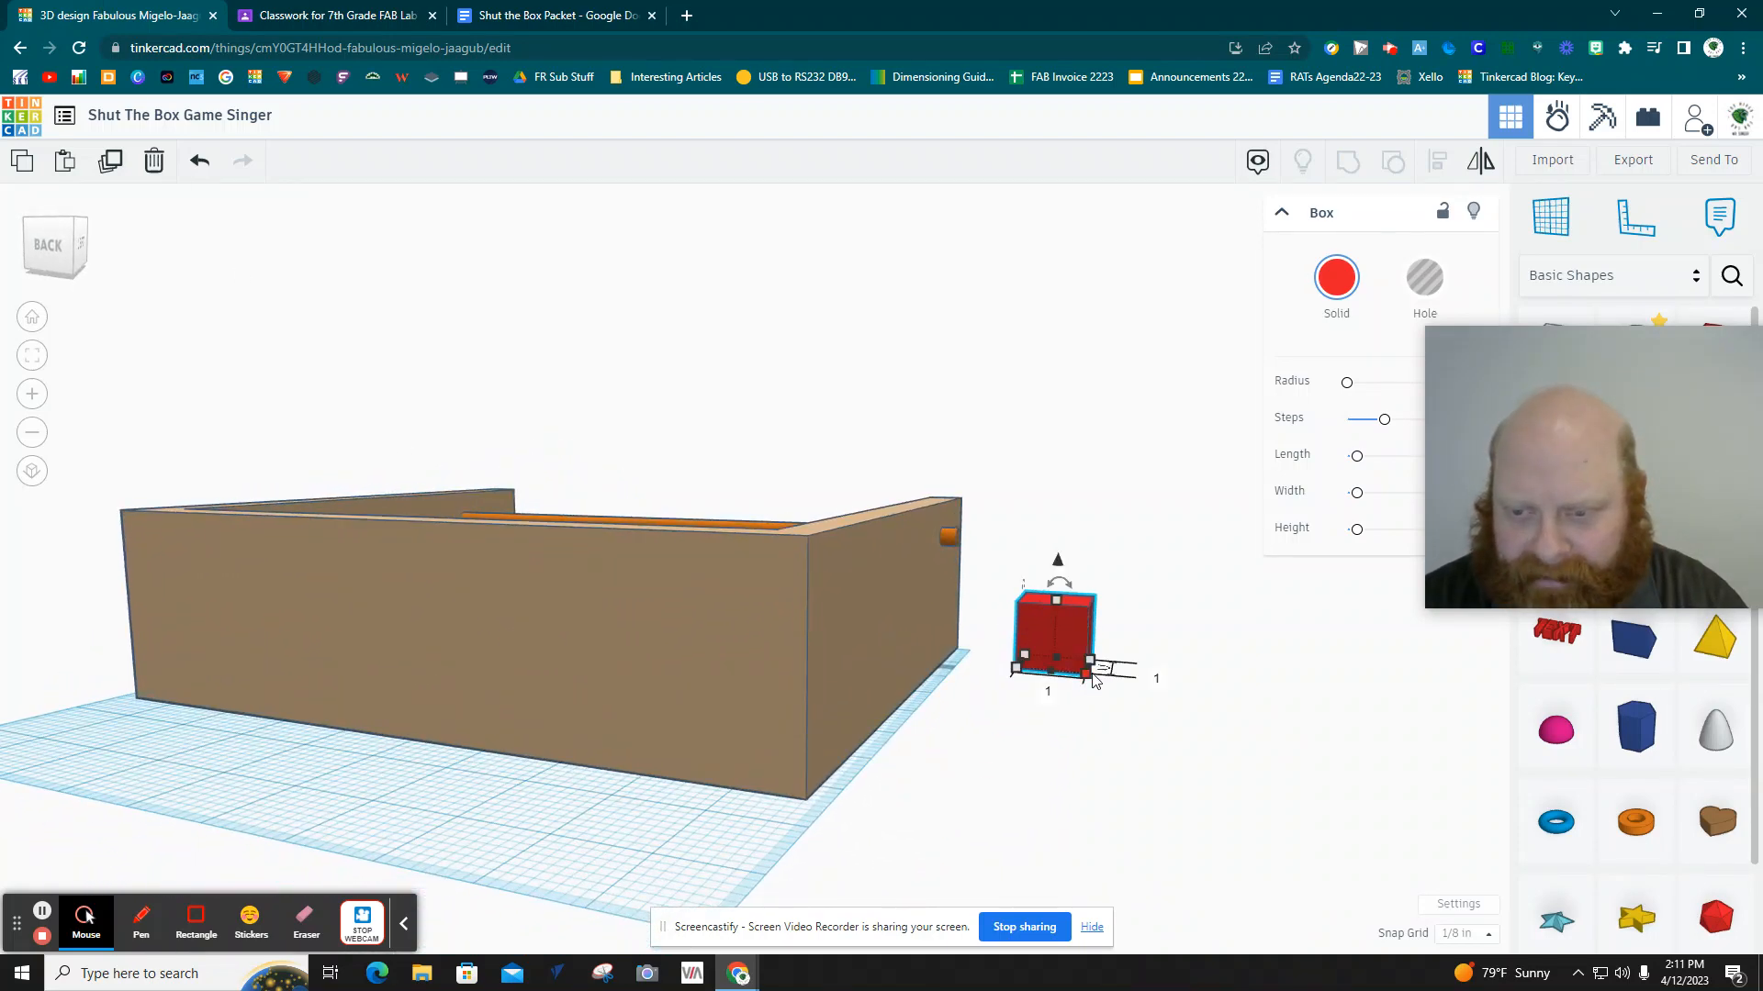
{"action": "scroll", "coordinate": [1030, 732], "scroll_direction": "up", "scroll_amount": 2}
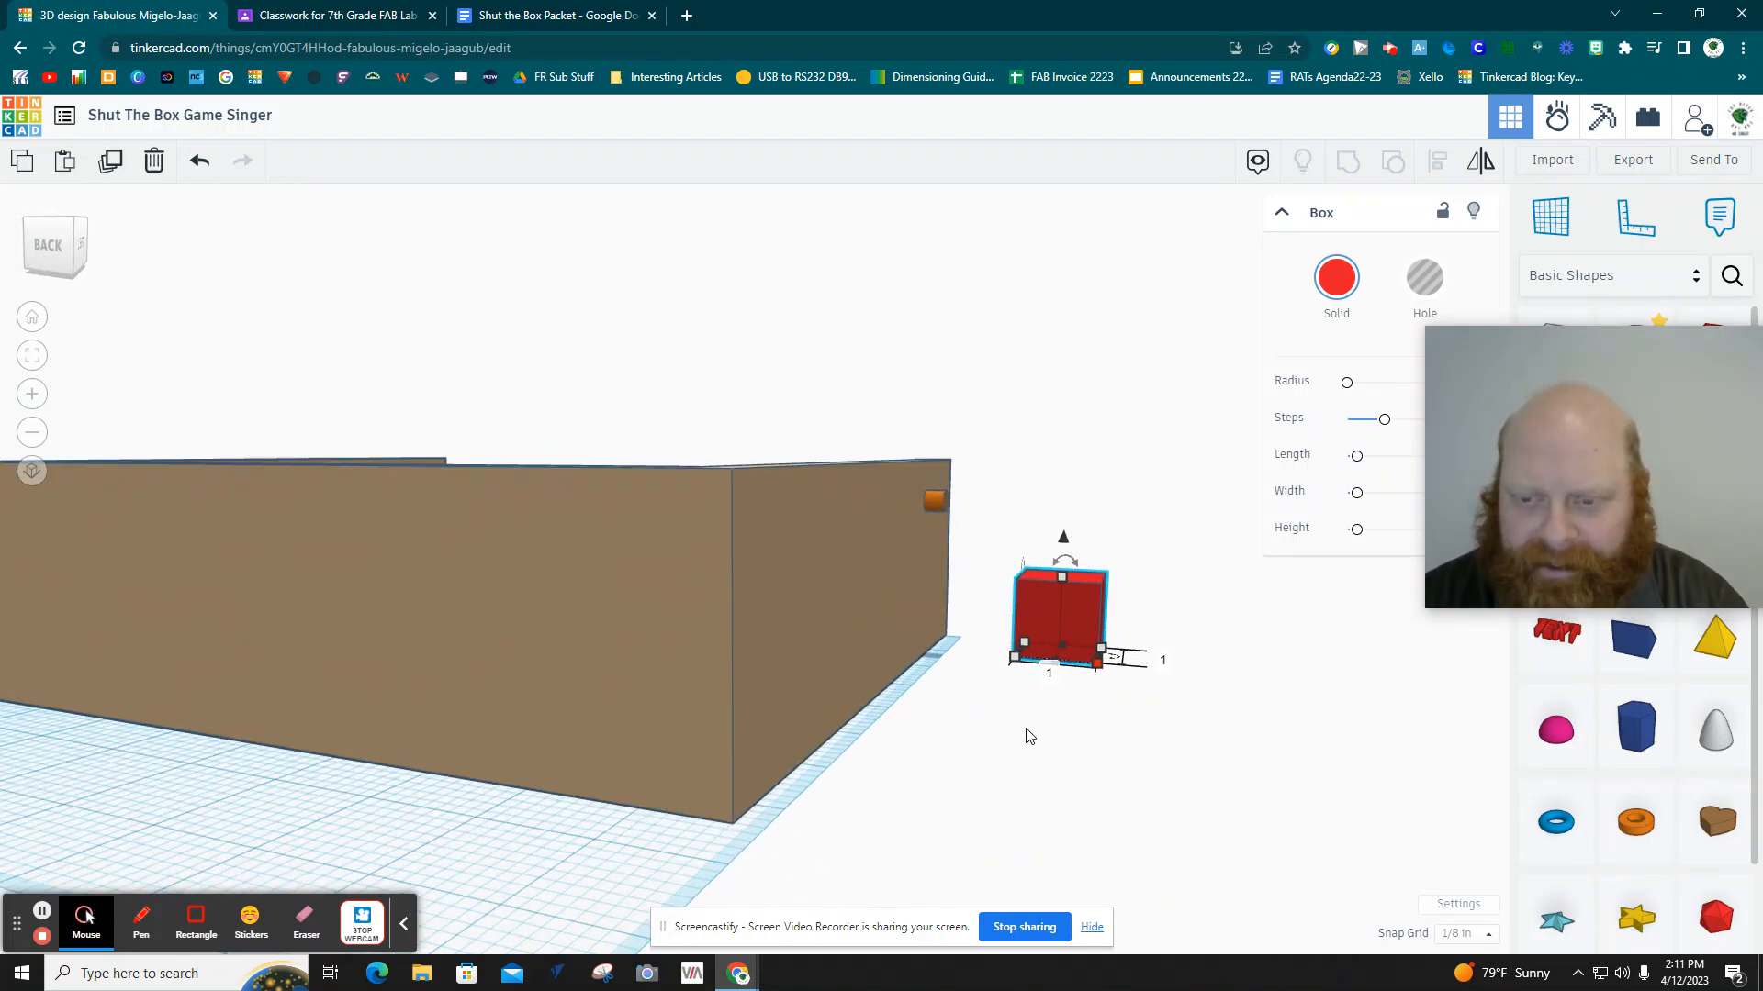
{"action": "left_click", "coordinate": [1115, 614]}
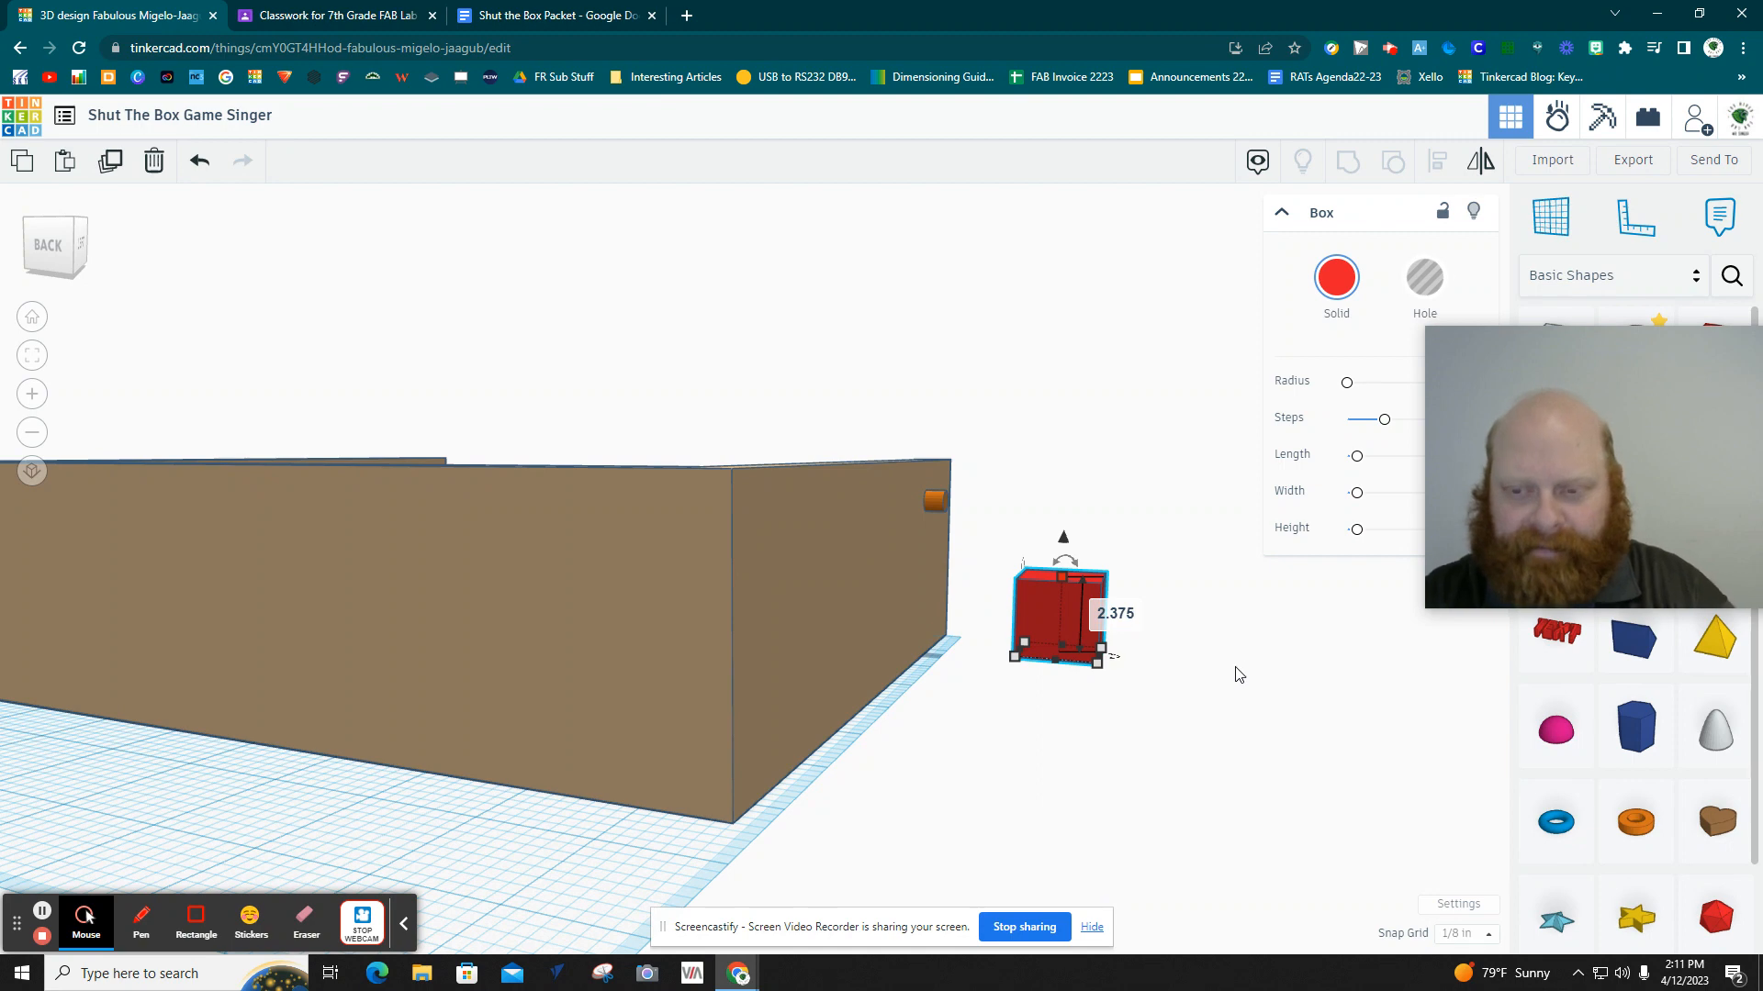
{"action": "type", "text": "2.375"}
{"action": "key", "text": "Return"}
{"action": "right_click_drag", "start_coordinate": [1156, 680], "coordinate": [1070, 717]}
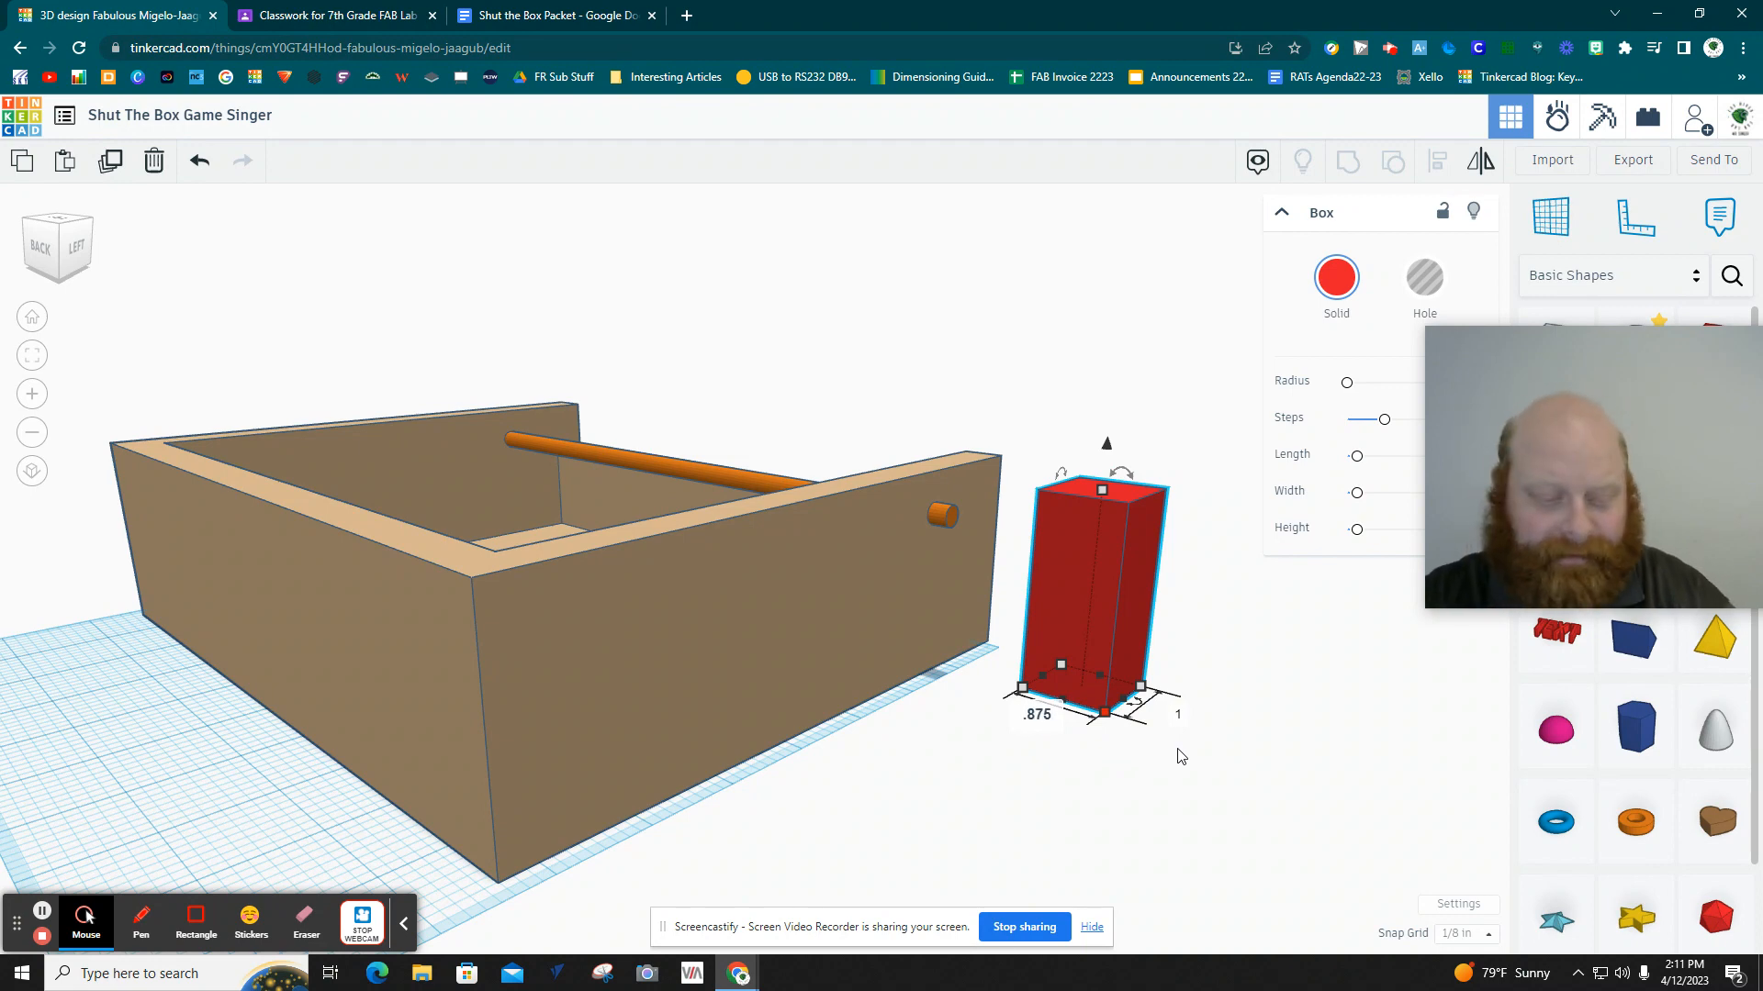
{"action": "key", "text": "Tab"}
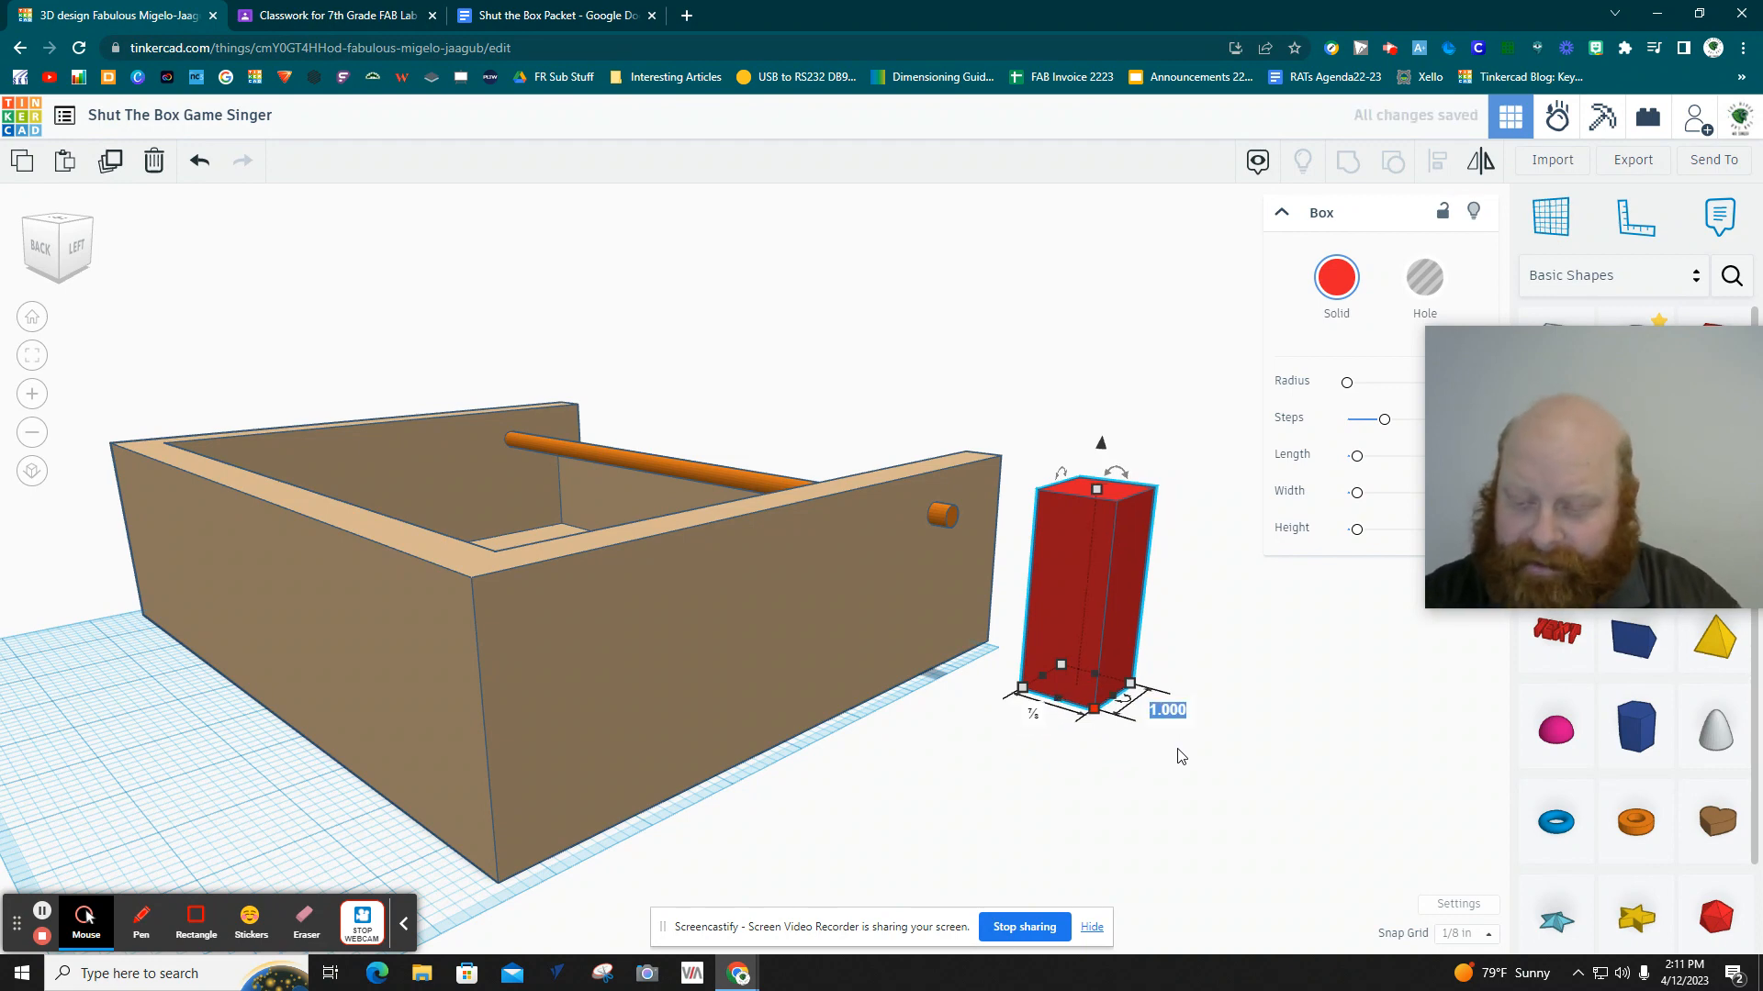
{"action": "key", "text": "Return"}
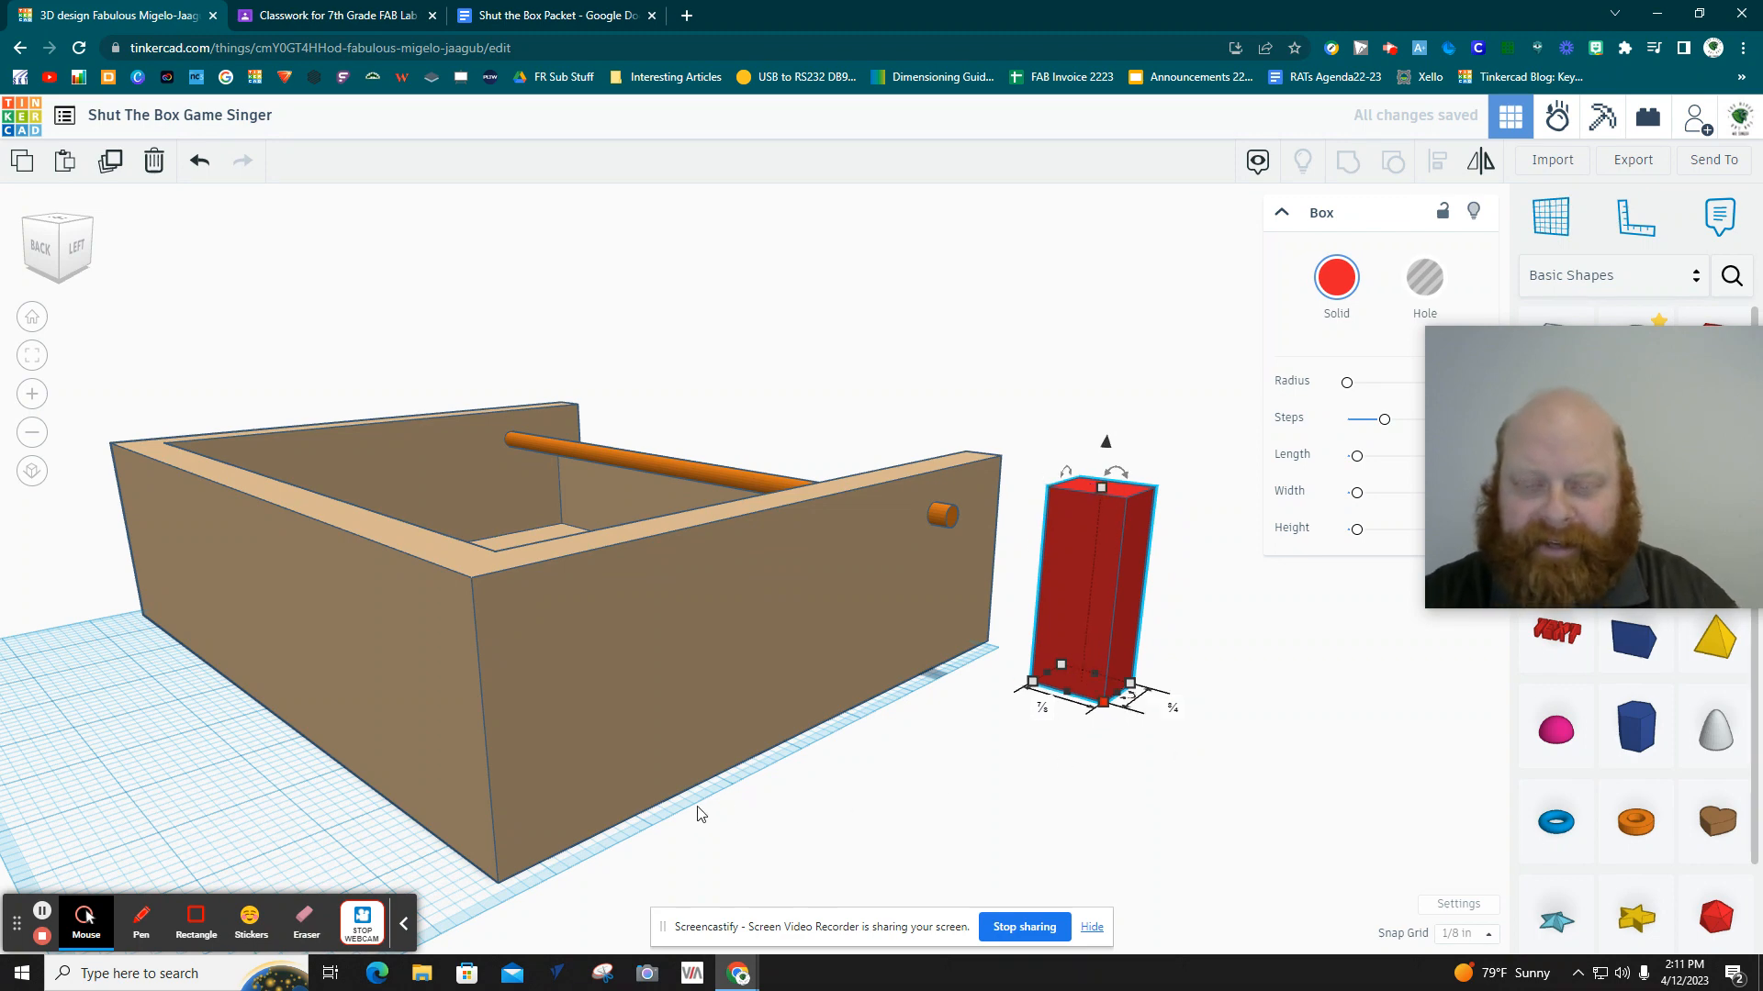
Move the number tile into the game box onto the far end of the dowel.
{"action": "right_click_drag", "start_coordinate": [698, 815], "coordinate": [901, 839]}
{"action": "left_click_drag", "start_coordinate": [1015, 513], "coordinate": [292, 511]}
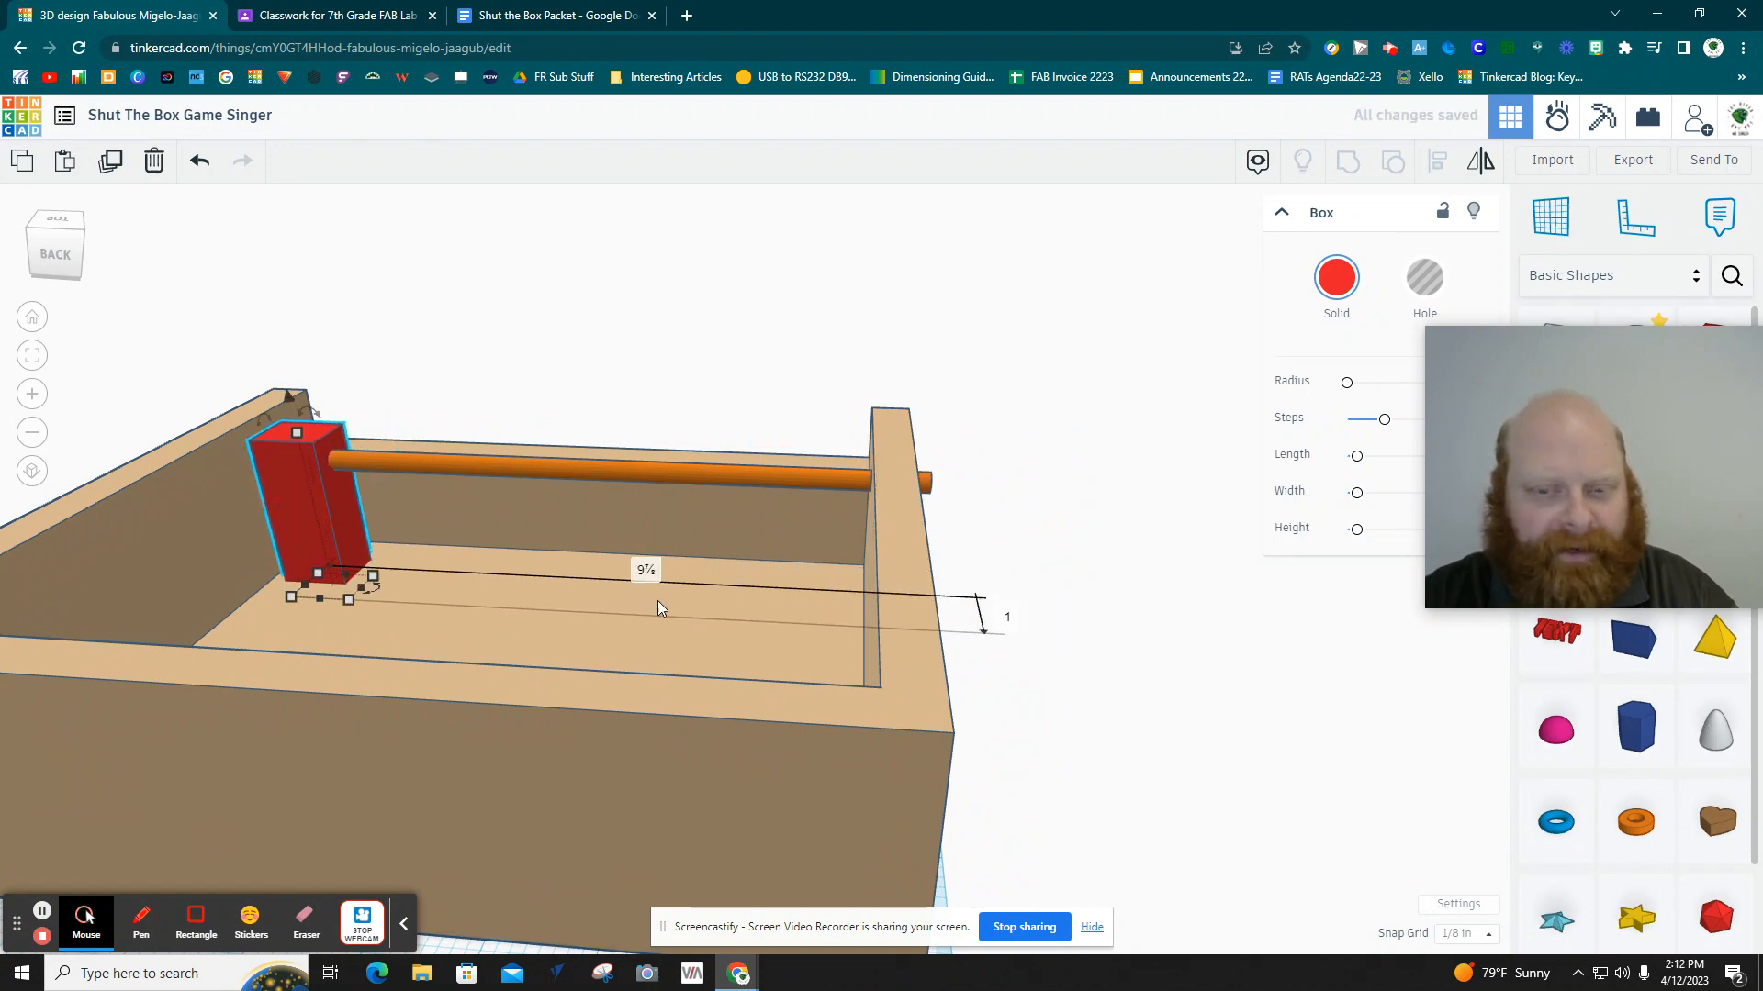
{"action": "right_click_drag", "start_coordinate": [657, 601], "coordinate": [312, 626]}
{"action": "scroll", "coordinate": [648, 409], "scroll_direction": "up", "scroll_amount": 8}
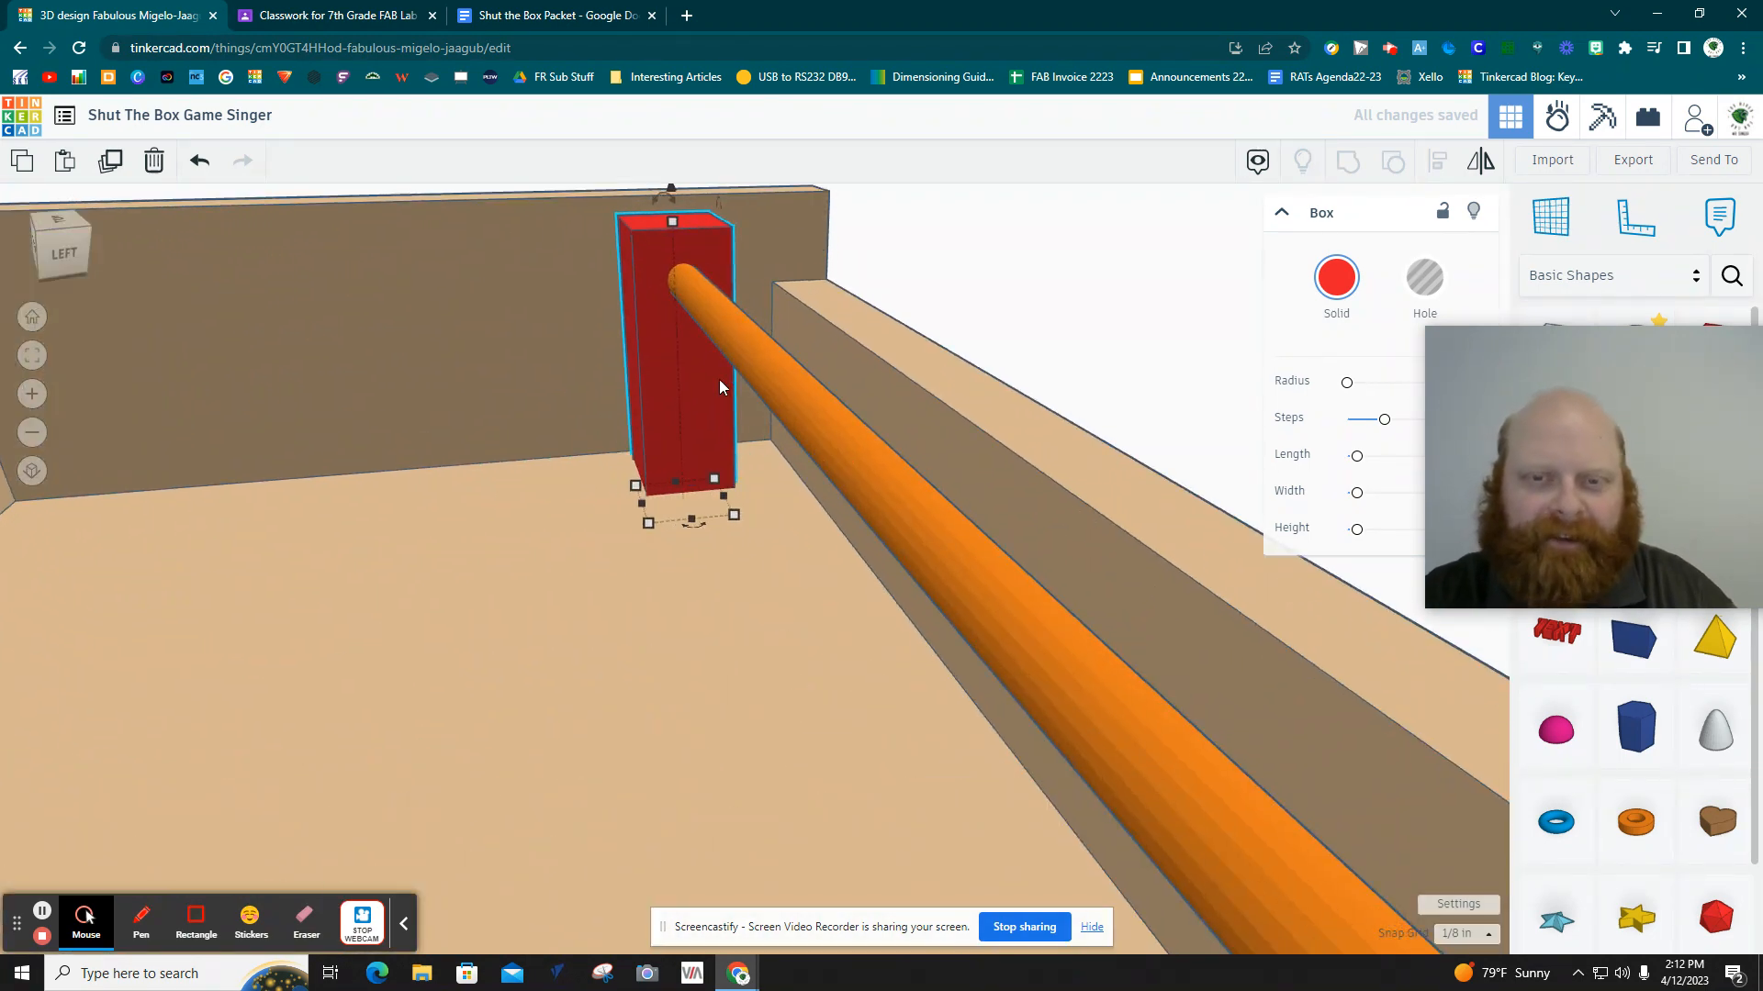
{"action": "right_click_drag", "start_coordinate": [812, 675], "coordinate": [701, 658]}
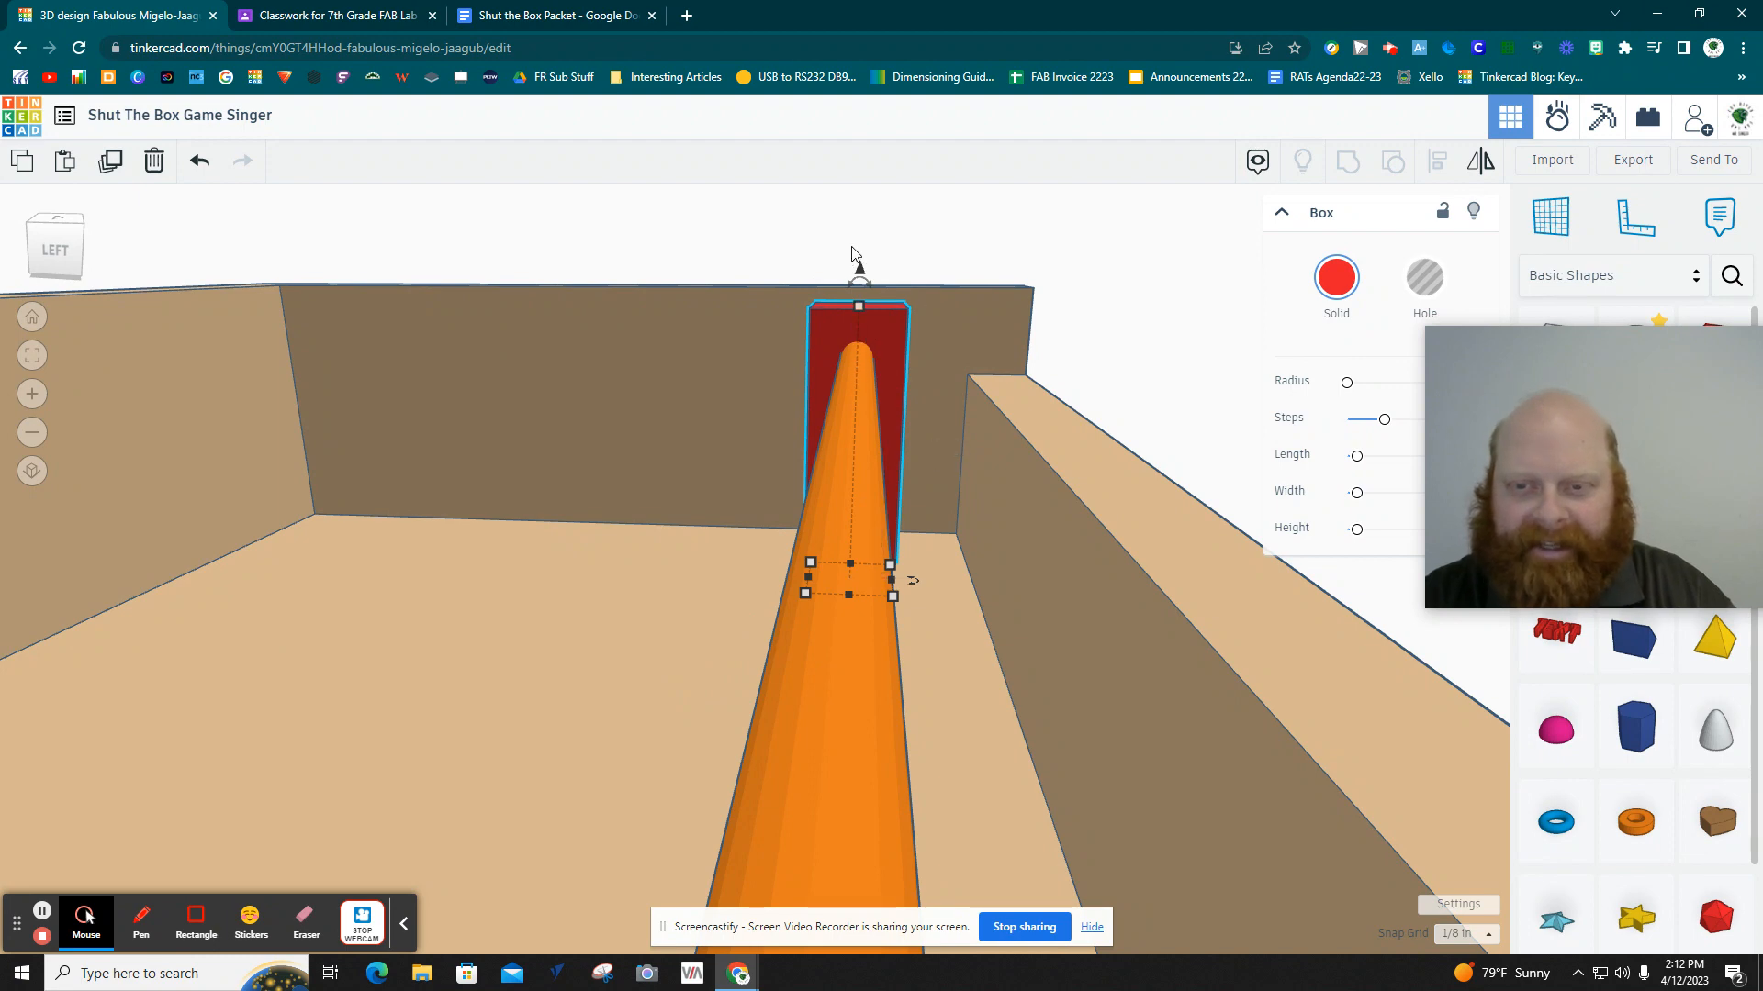
Raise the number tile until its base is 2 1/8 inches above the workplane.
{"action": "left_click_drag", "start_coordinate": [861, 269], "coordinate": [857, 142]}
{"action": "scroll", "coordinate": [876, 299], "scroll_direction": "down", "scroll_amount": 4}
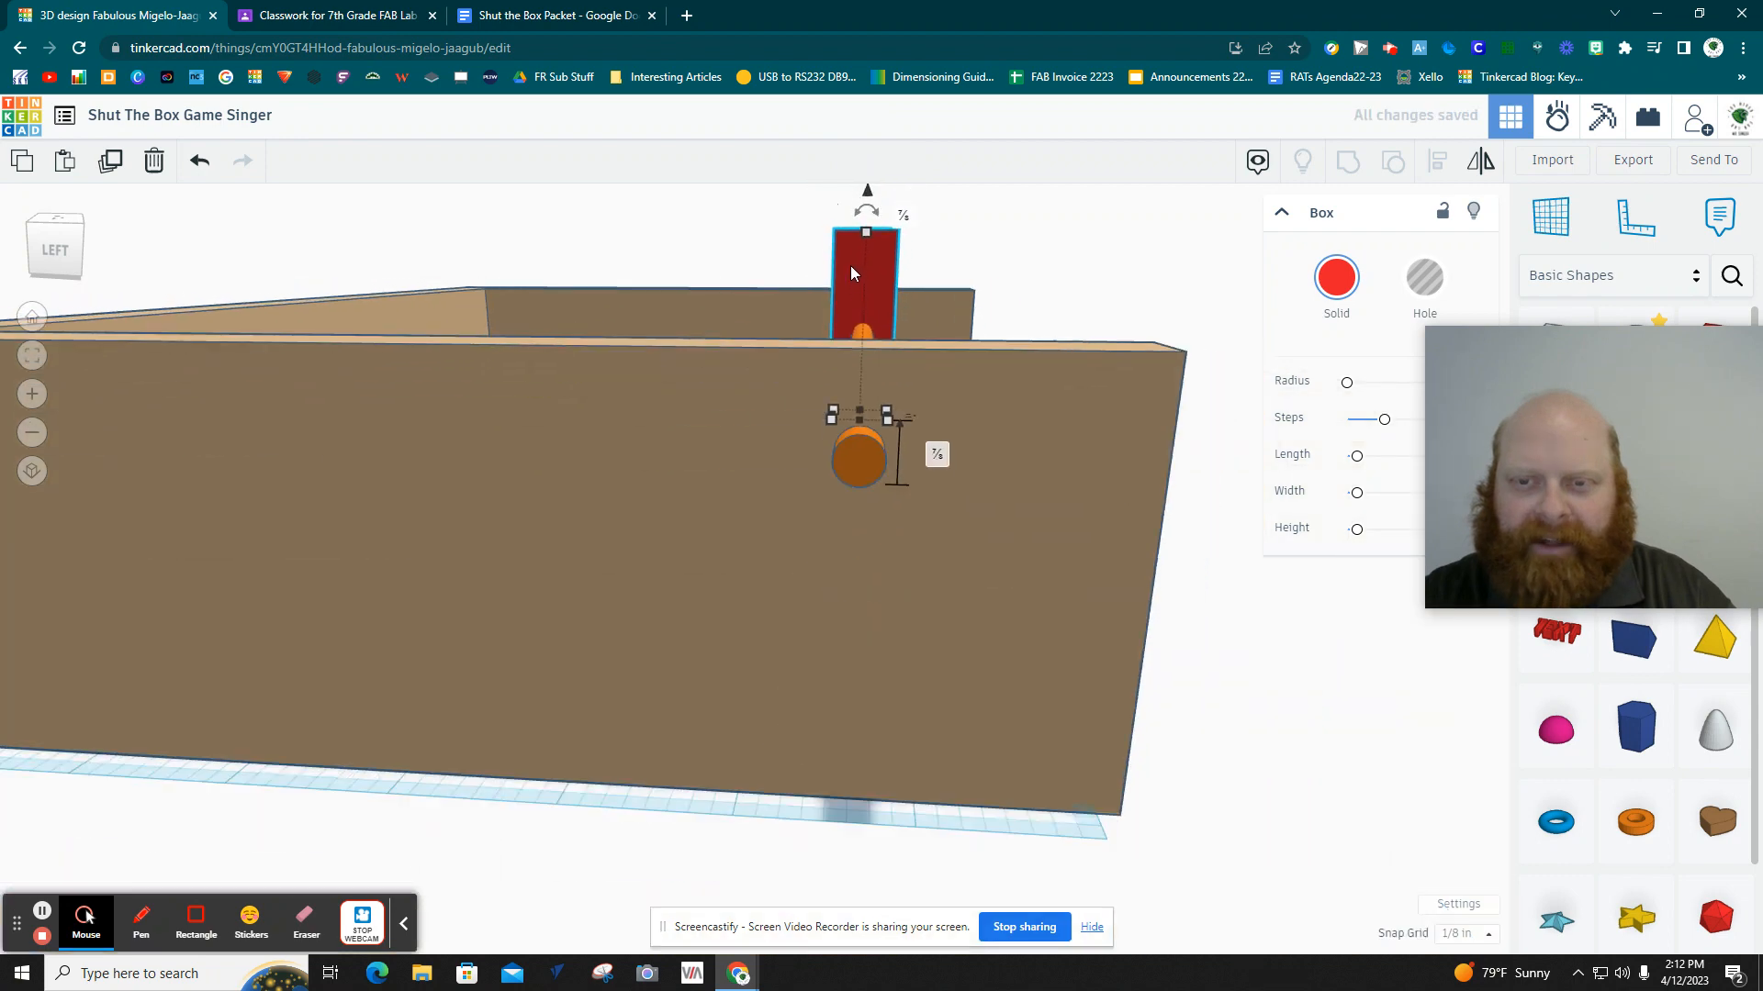
{"action": "right_click_drag", "start_coordinate": [1028, 272], "coordinate": [881, 235]}
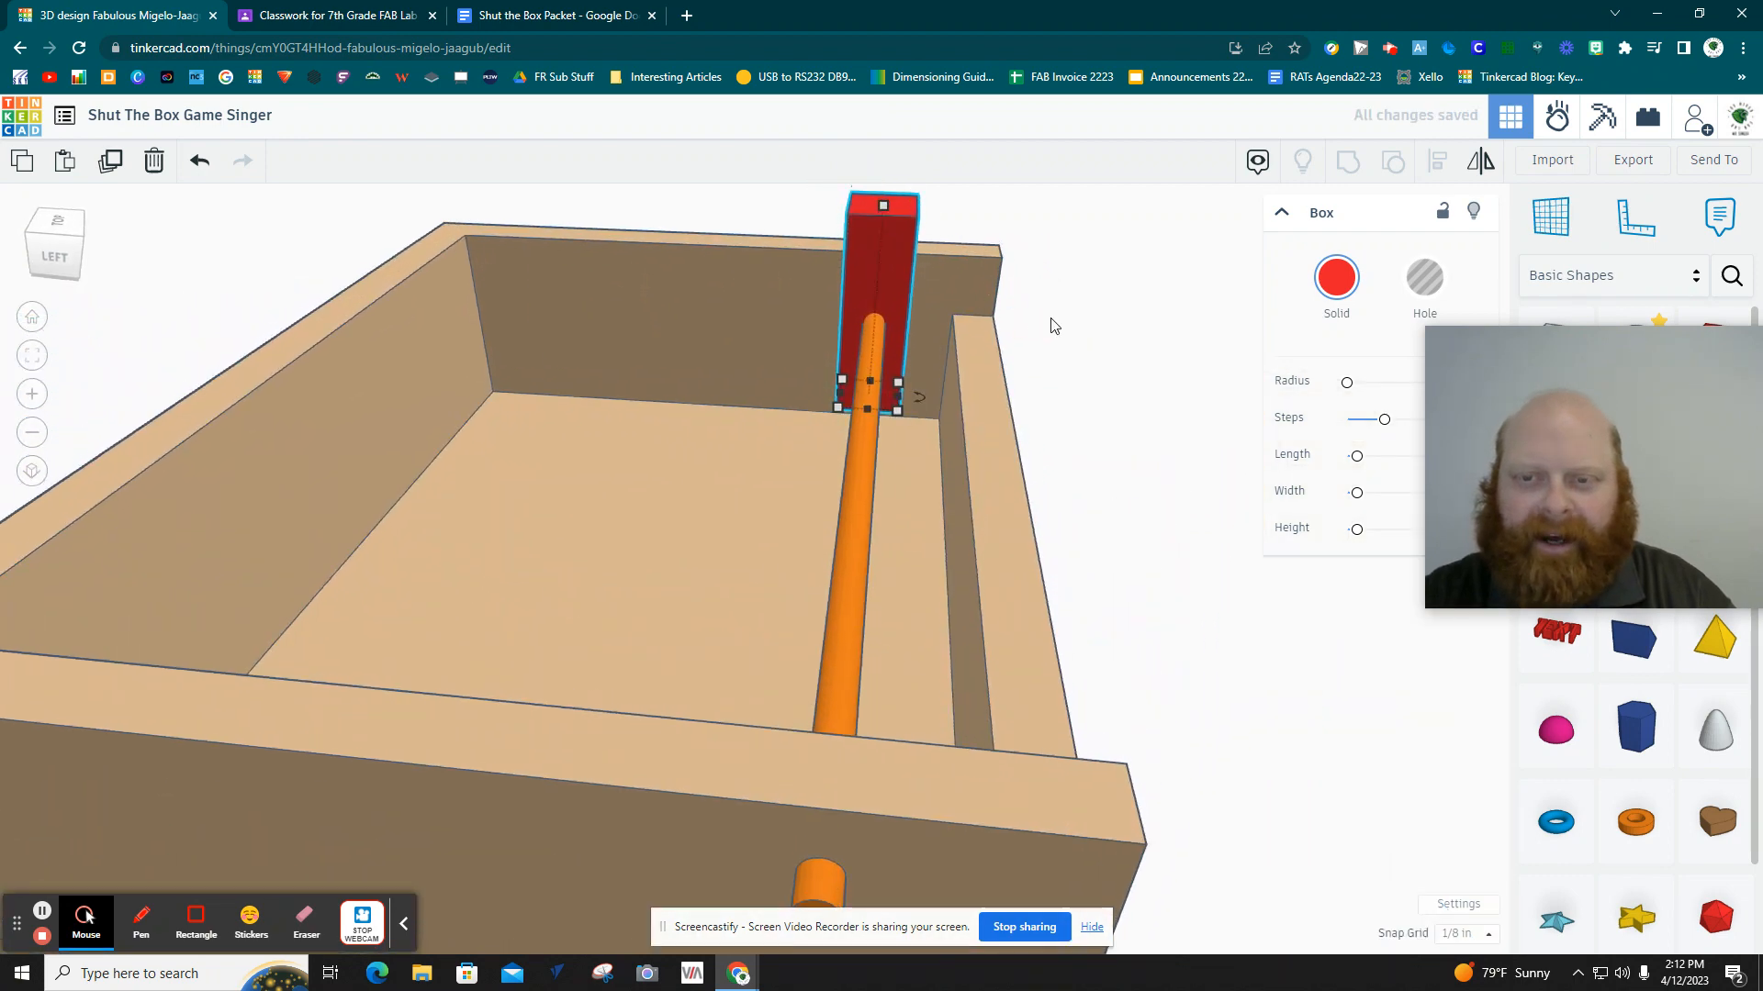
{"action": "right_click_drag", "start_coordinate": [1053, 326], "coordinate": [873, 189]}
{"action": "left_click_drag", "start_coordinate": [875, 182], "coordinate": [880, 98]}
{"action": "scroll", "coordinate": [863, 361], "scroll_direction": "down", "scroll_amount": 2}
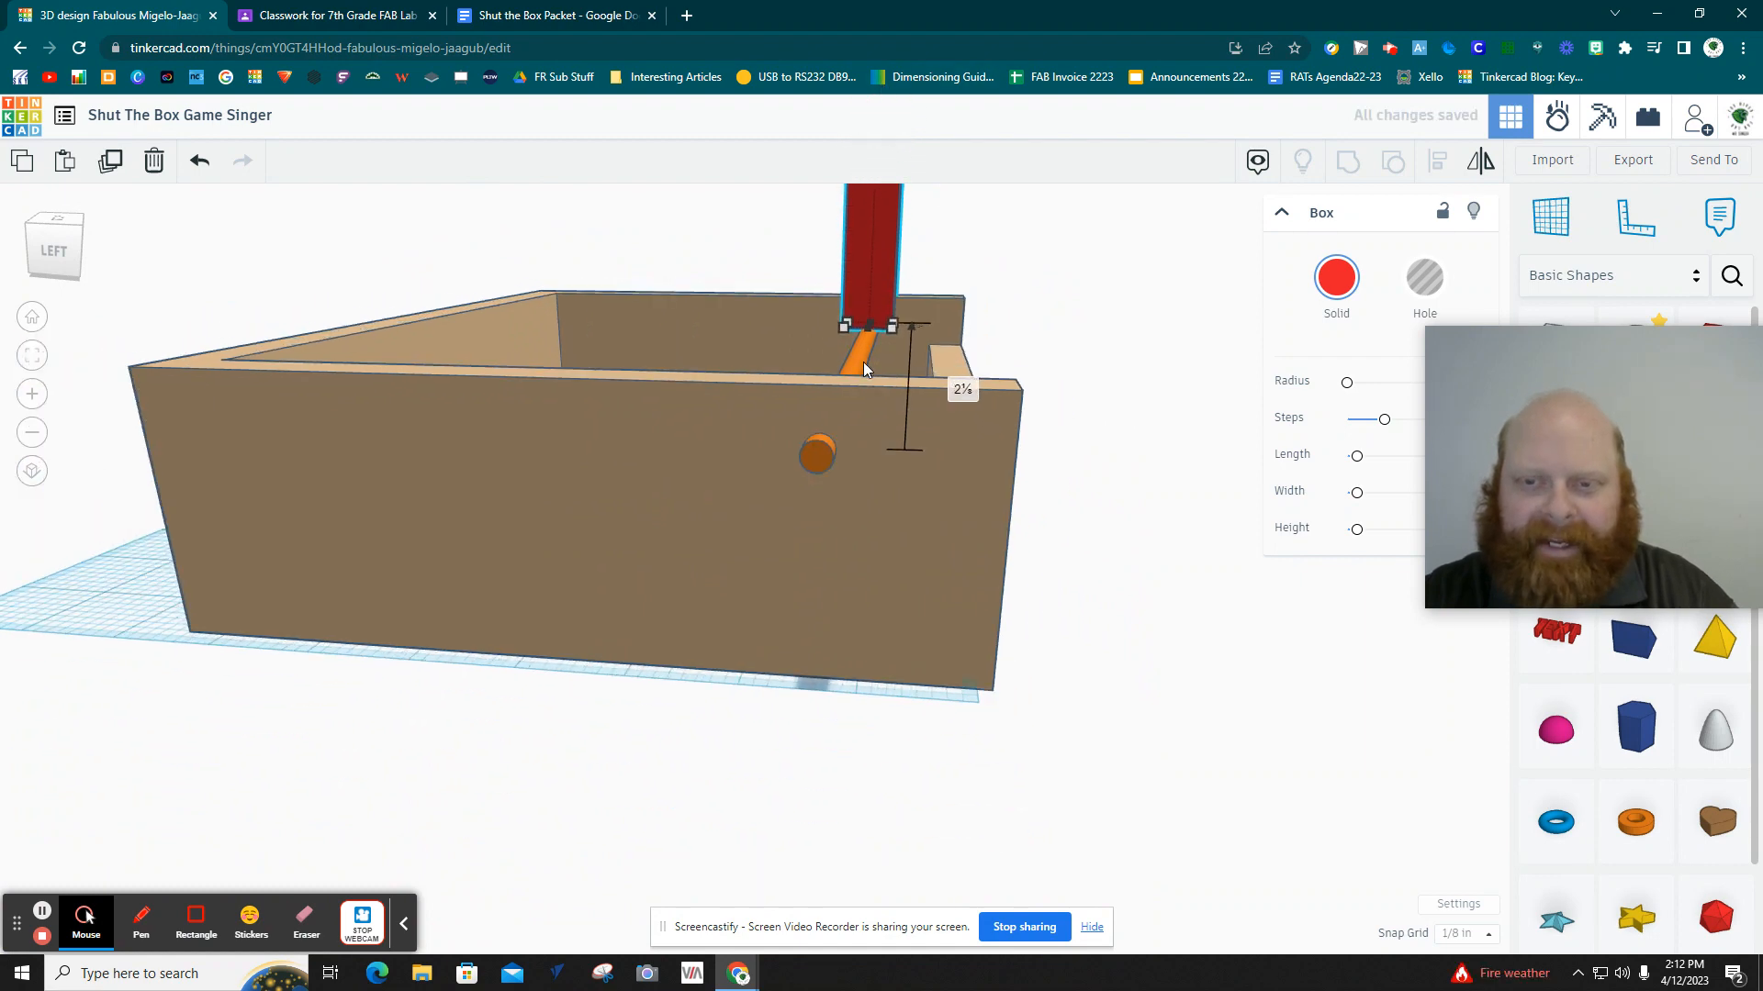
{"action": "scroll", "coordinate": [839, 382], "scroll_direction": "down", "scroll_amount": 1}
{"action": "scroll", "coordinate": [681, 299], "scroll_direction": "down", "scroll_amount": 3}
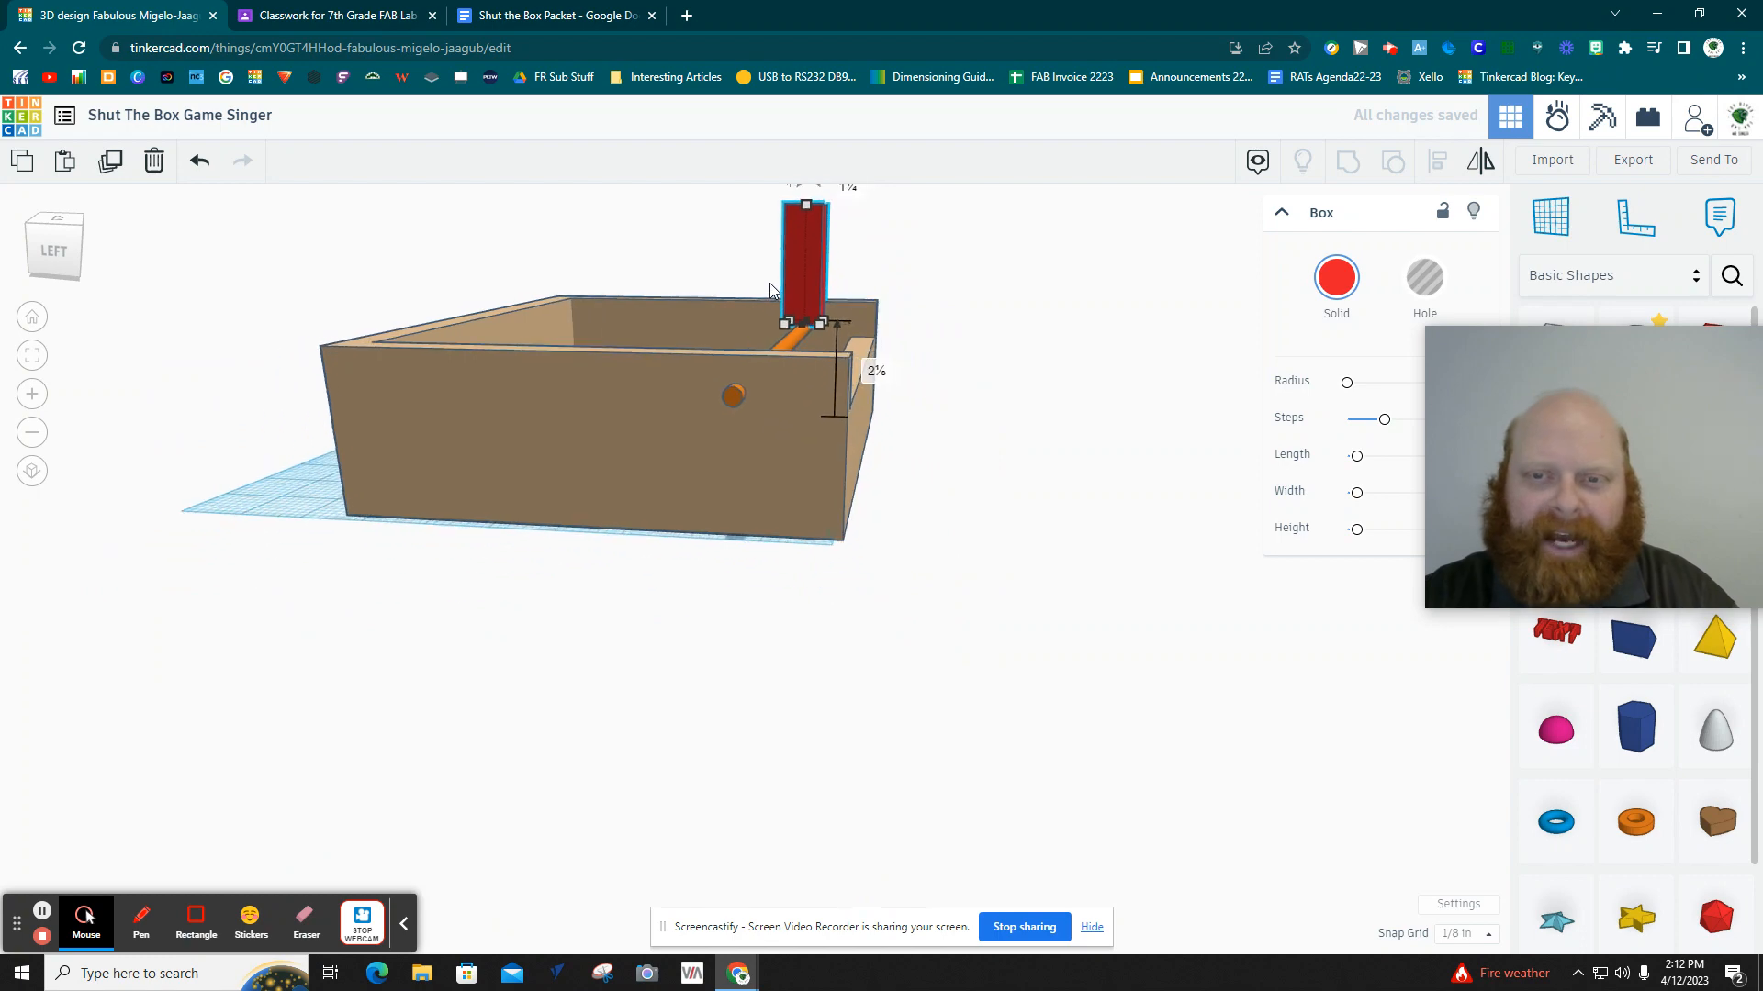
{"action": "scroll", "coordinate": [770, 290], "scroll_direction": "down", "scroll_amount": 1}
{"action": "right_click_drag", "start_coordinate": [1025, 435], "coordinate": [133, 432]}
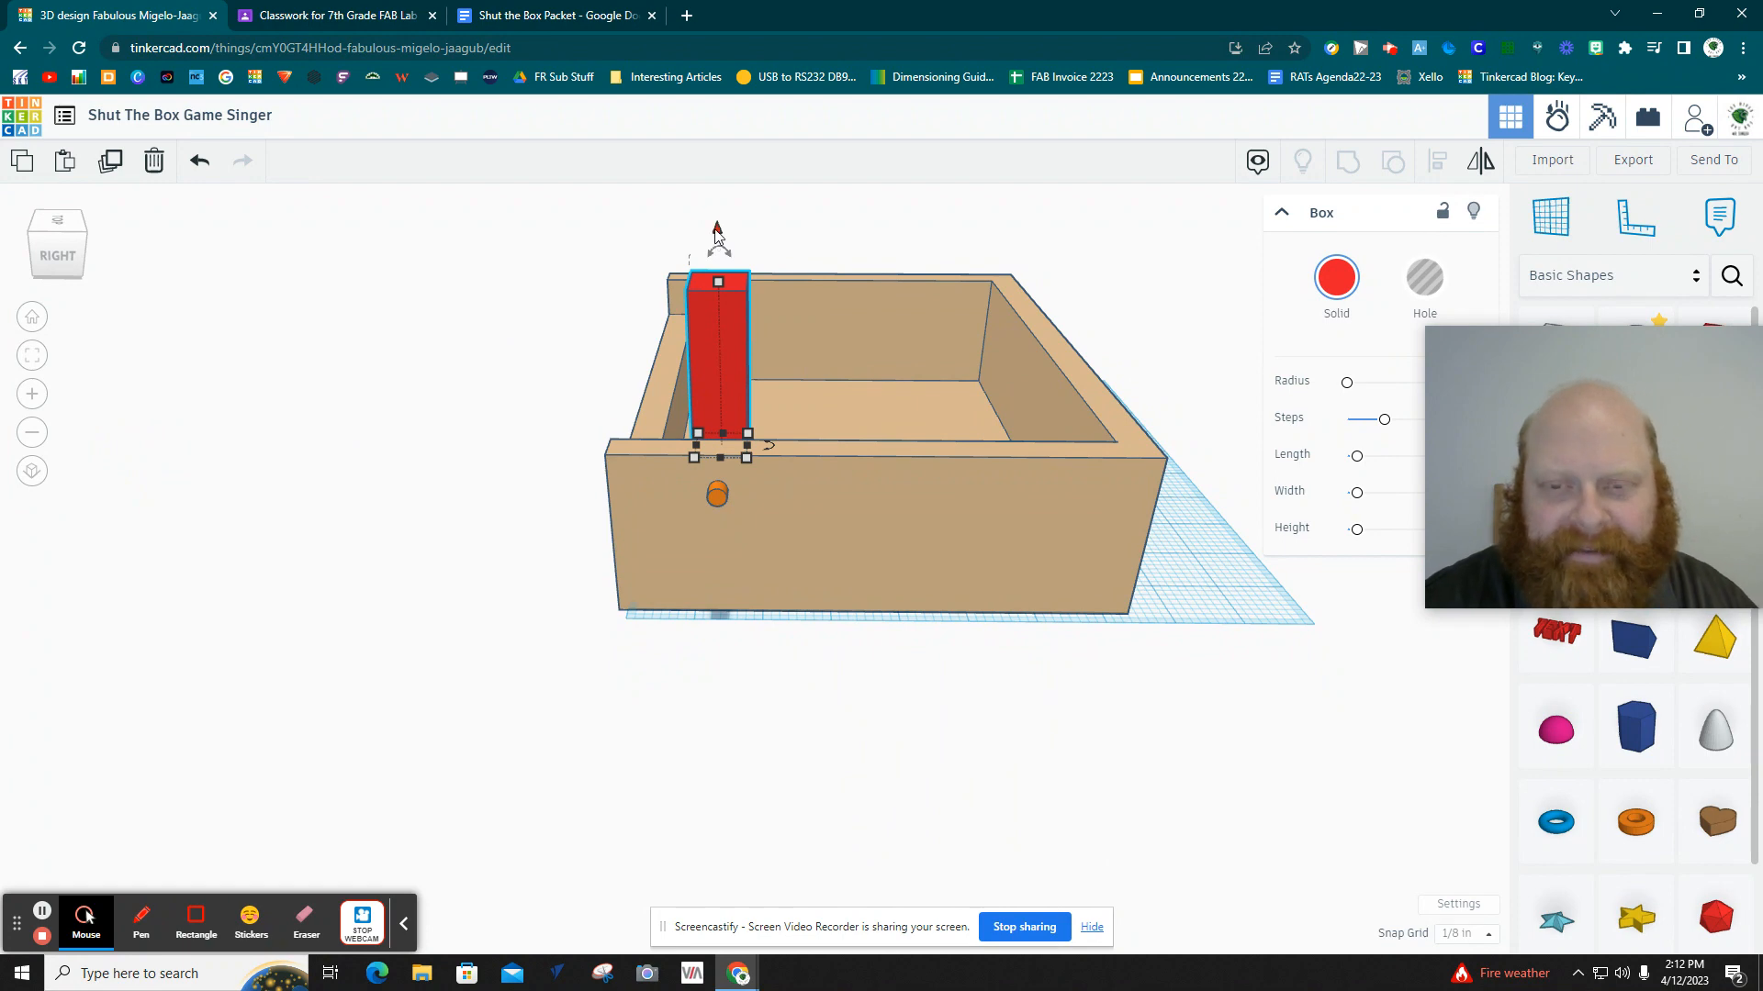
Lower the number tile until its base is 1 3/4 inches above the workplane and nudge it along the dowel toward the end wall.
{"action": "left_click_drag", "start_coordinate": [717, 234], "coordinate": [714, 261]}
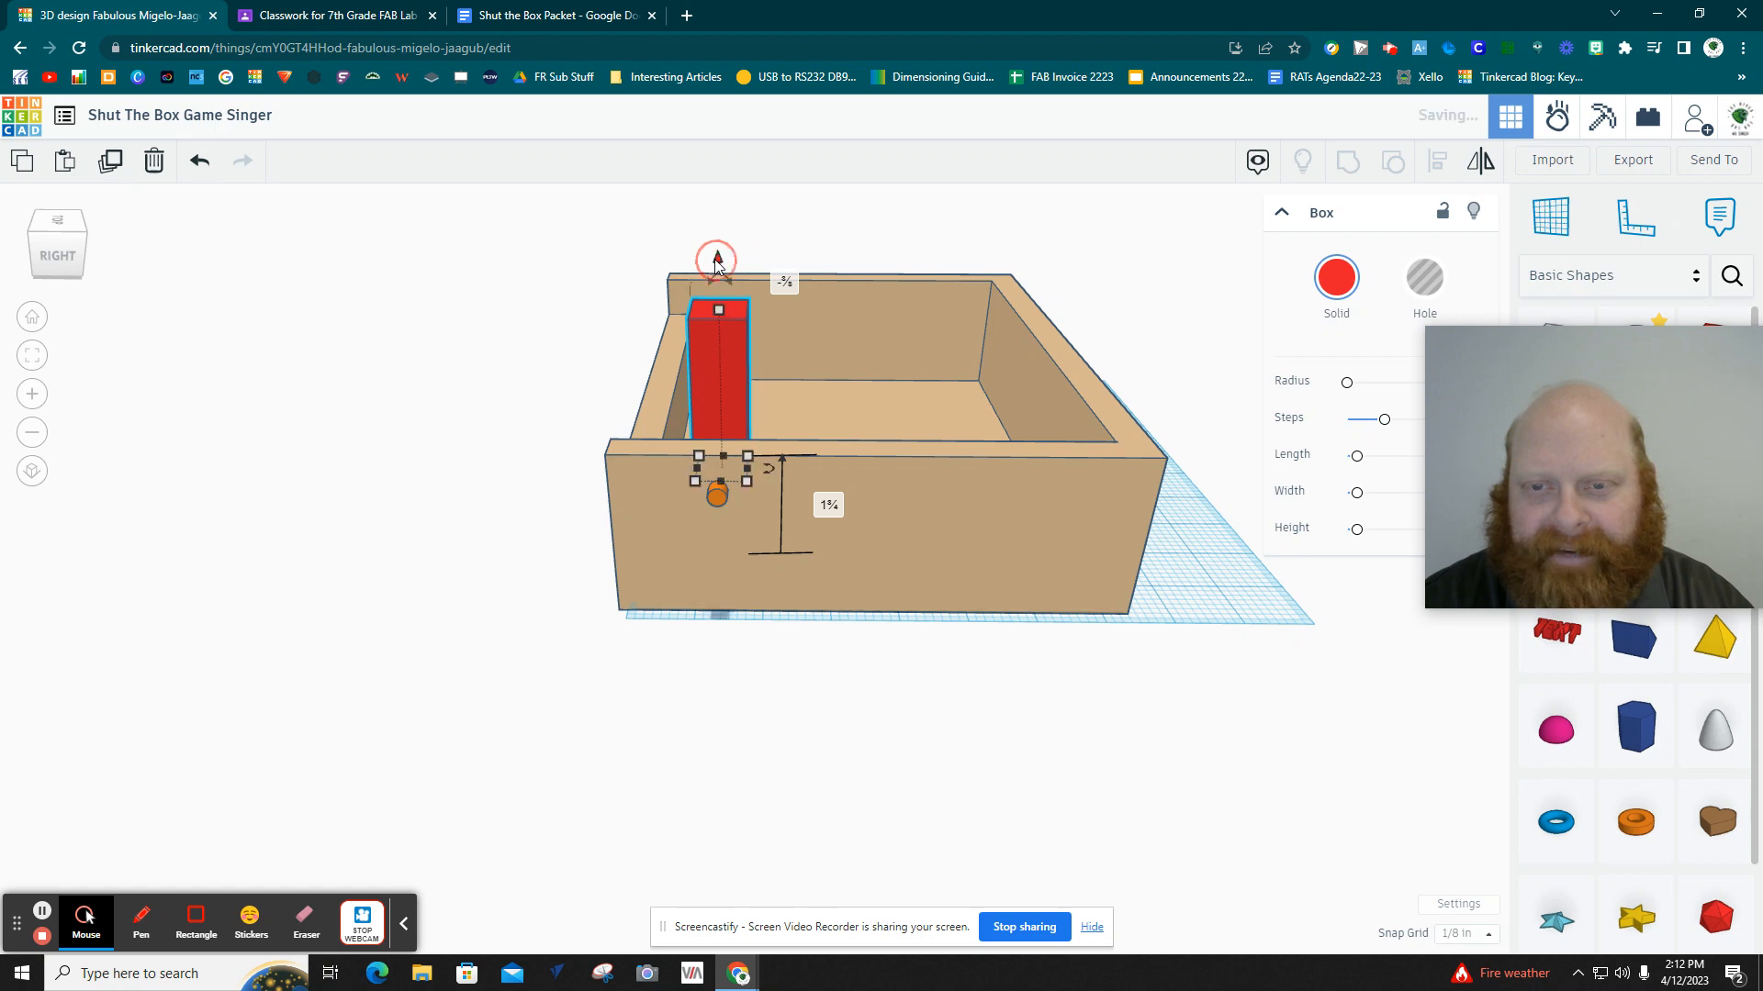
{"action": "right_click_drag", "start_coordinate": [1260, 617], "coordinate": [850, 636]}
{"action": "key", "text": "Left"}
{"action": "key", "text": "Left"}
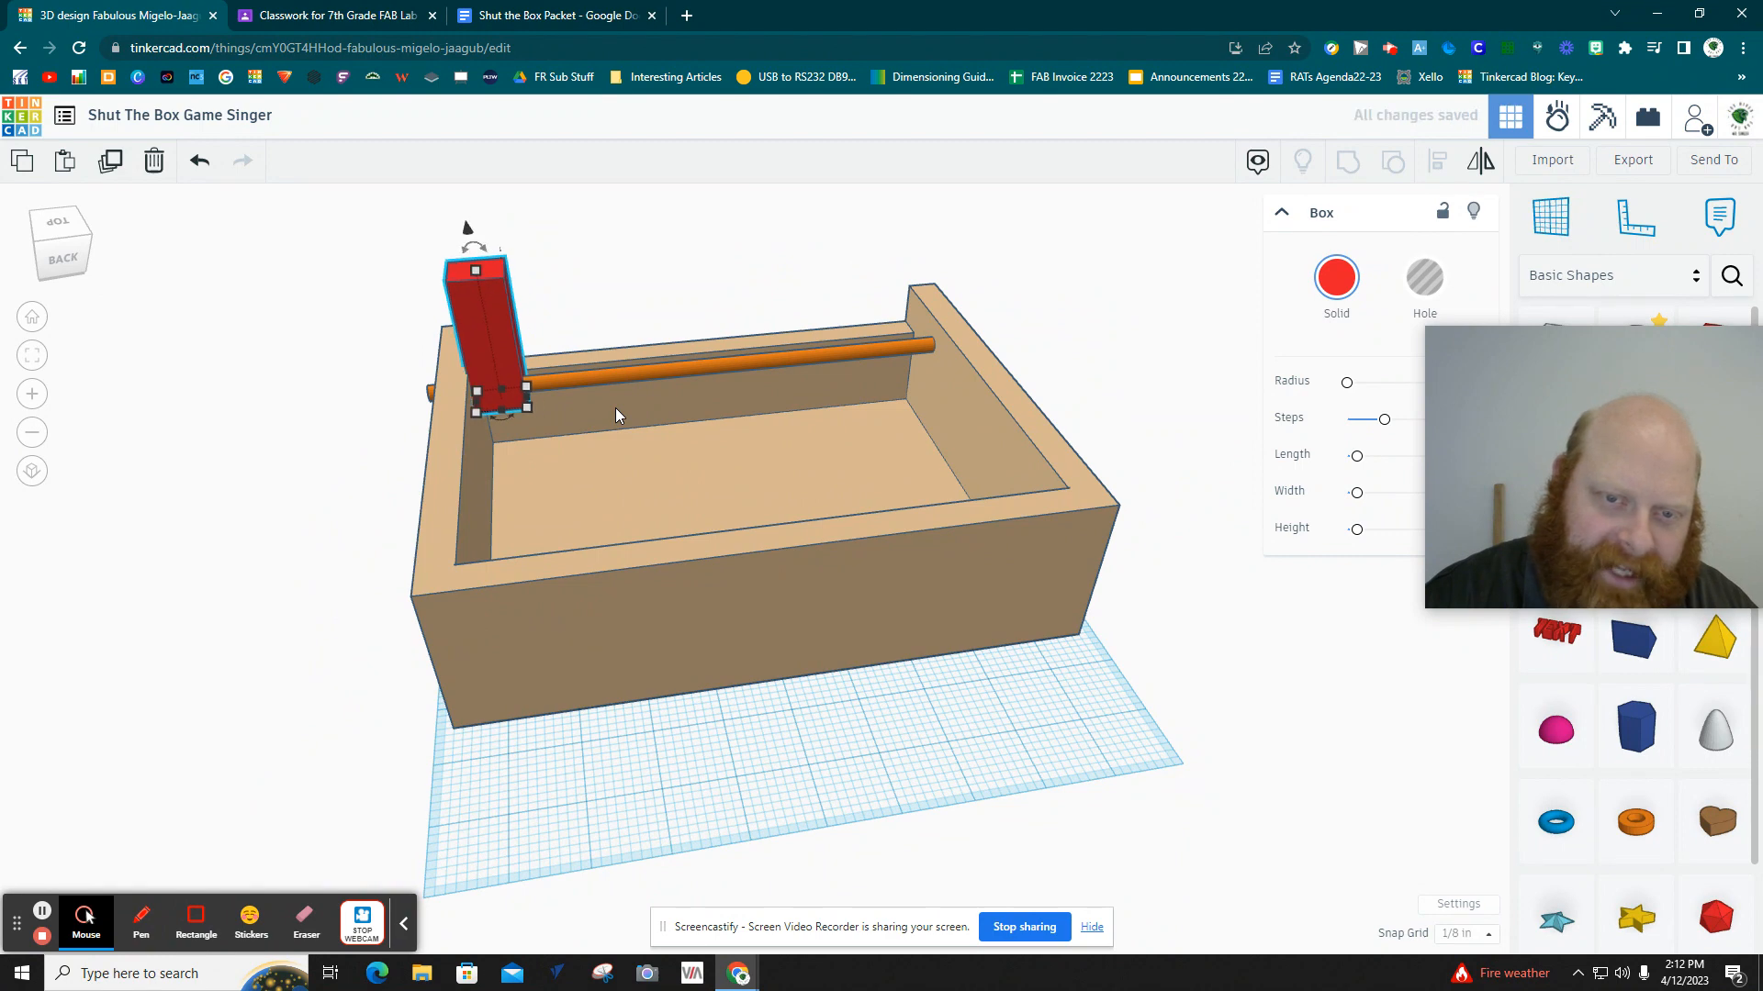
{"action": "right_click_drag", "start_coordinate": [1114, 405], "coordinate": [660, 450]}
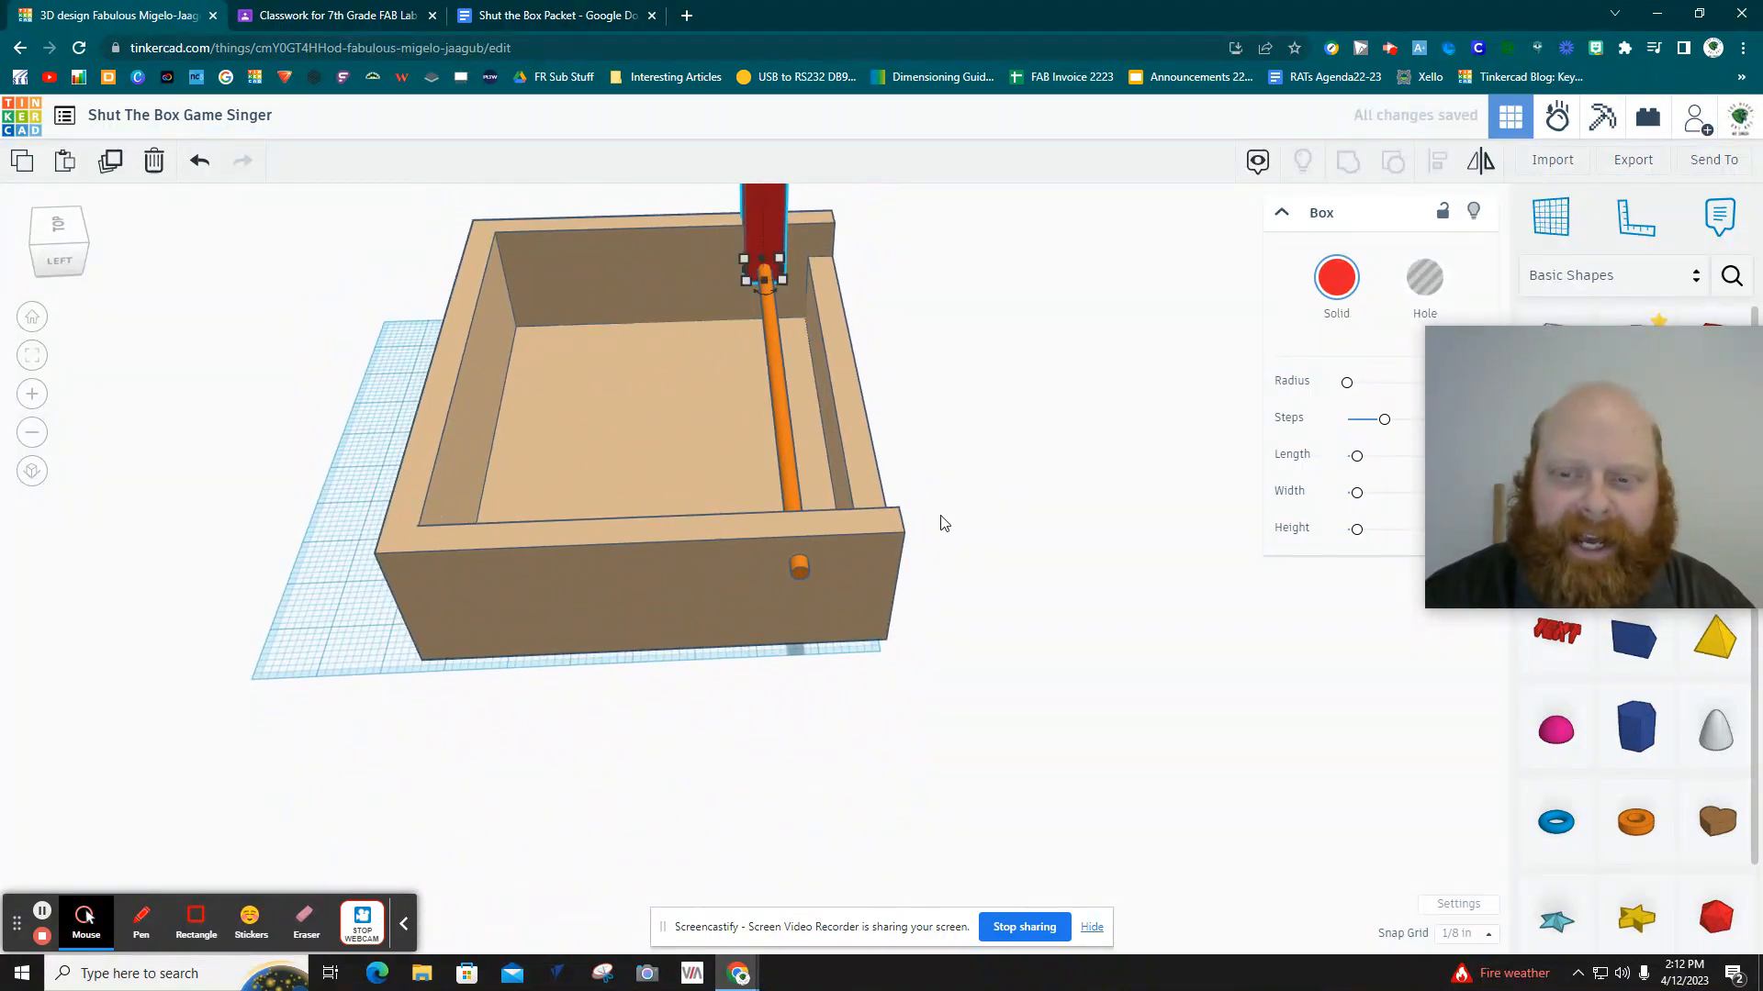
{"action": "right_click_drag", "start_coordinate": [315, 472], "coordinate": [906, 549]}
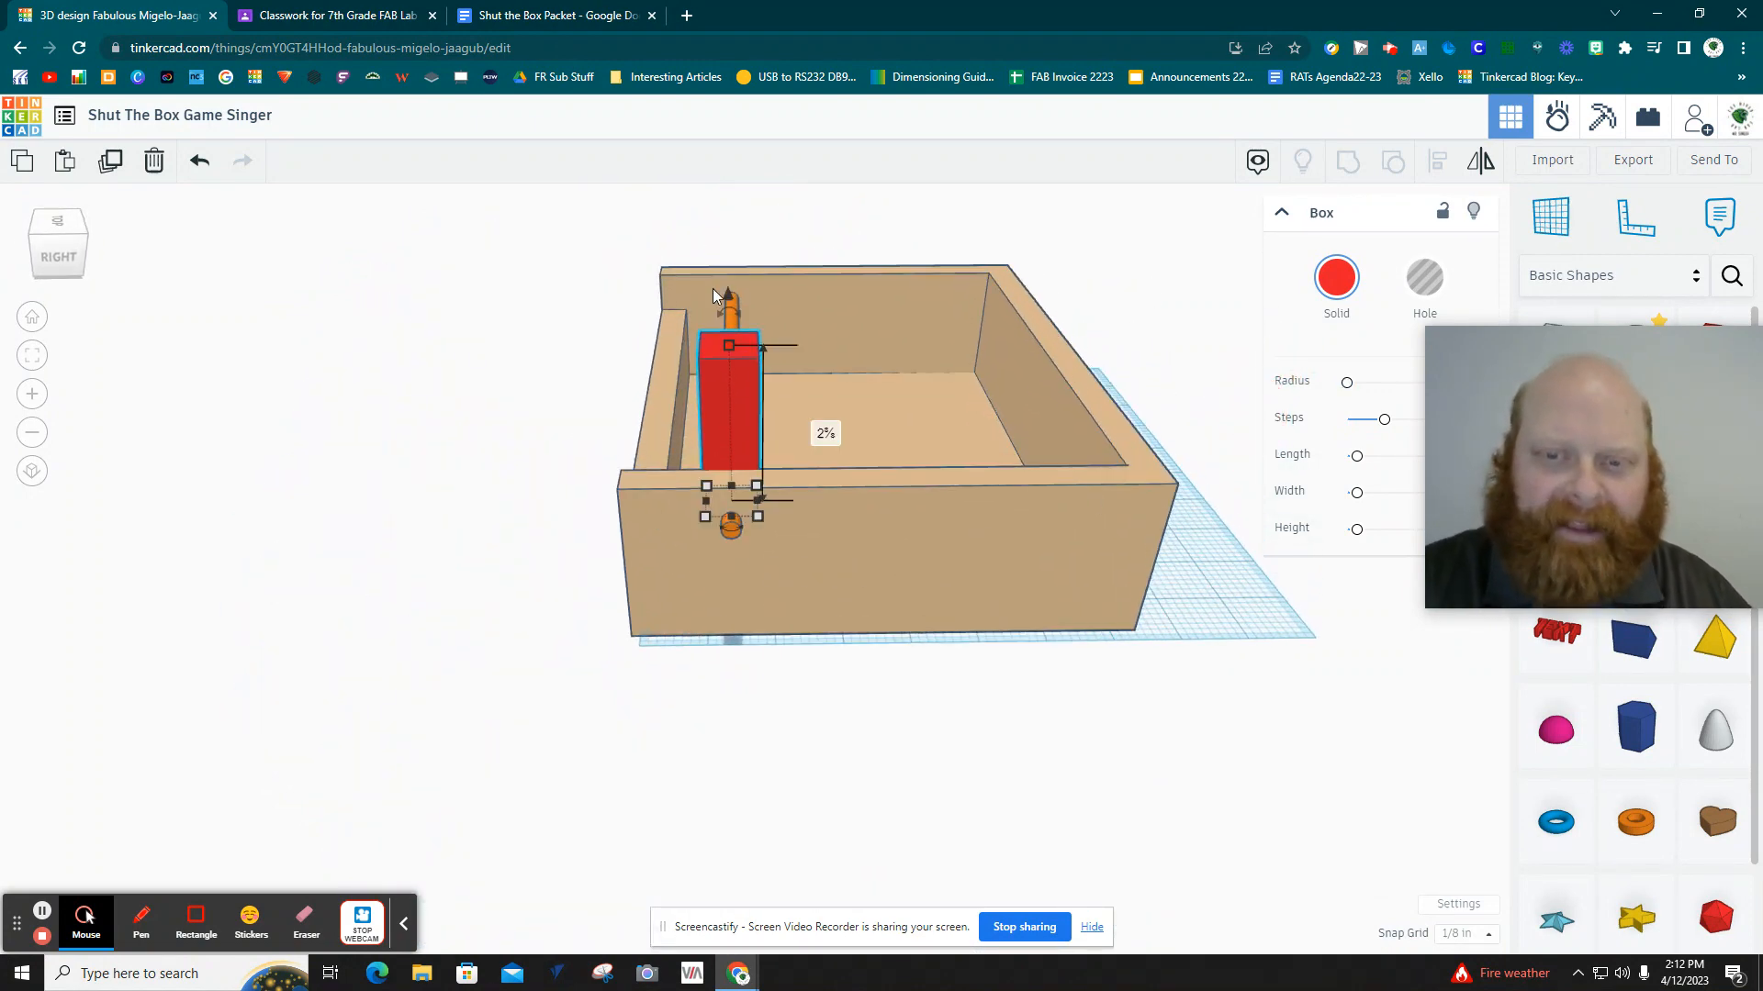
Tilt the number tile backward toward the low rear wall of the game box.
{"action": "mouse_move", "coordinate": [723, 315]}
{"action": "left_click_drag", "start_coordinate": [723, 319], "coordinate": [640, 350]}
{"action": "right_click_drag", "start_coordinate": [1278, 714], "coordinate": [826, 289]}
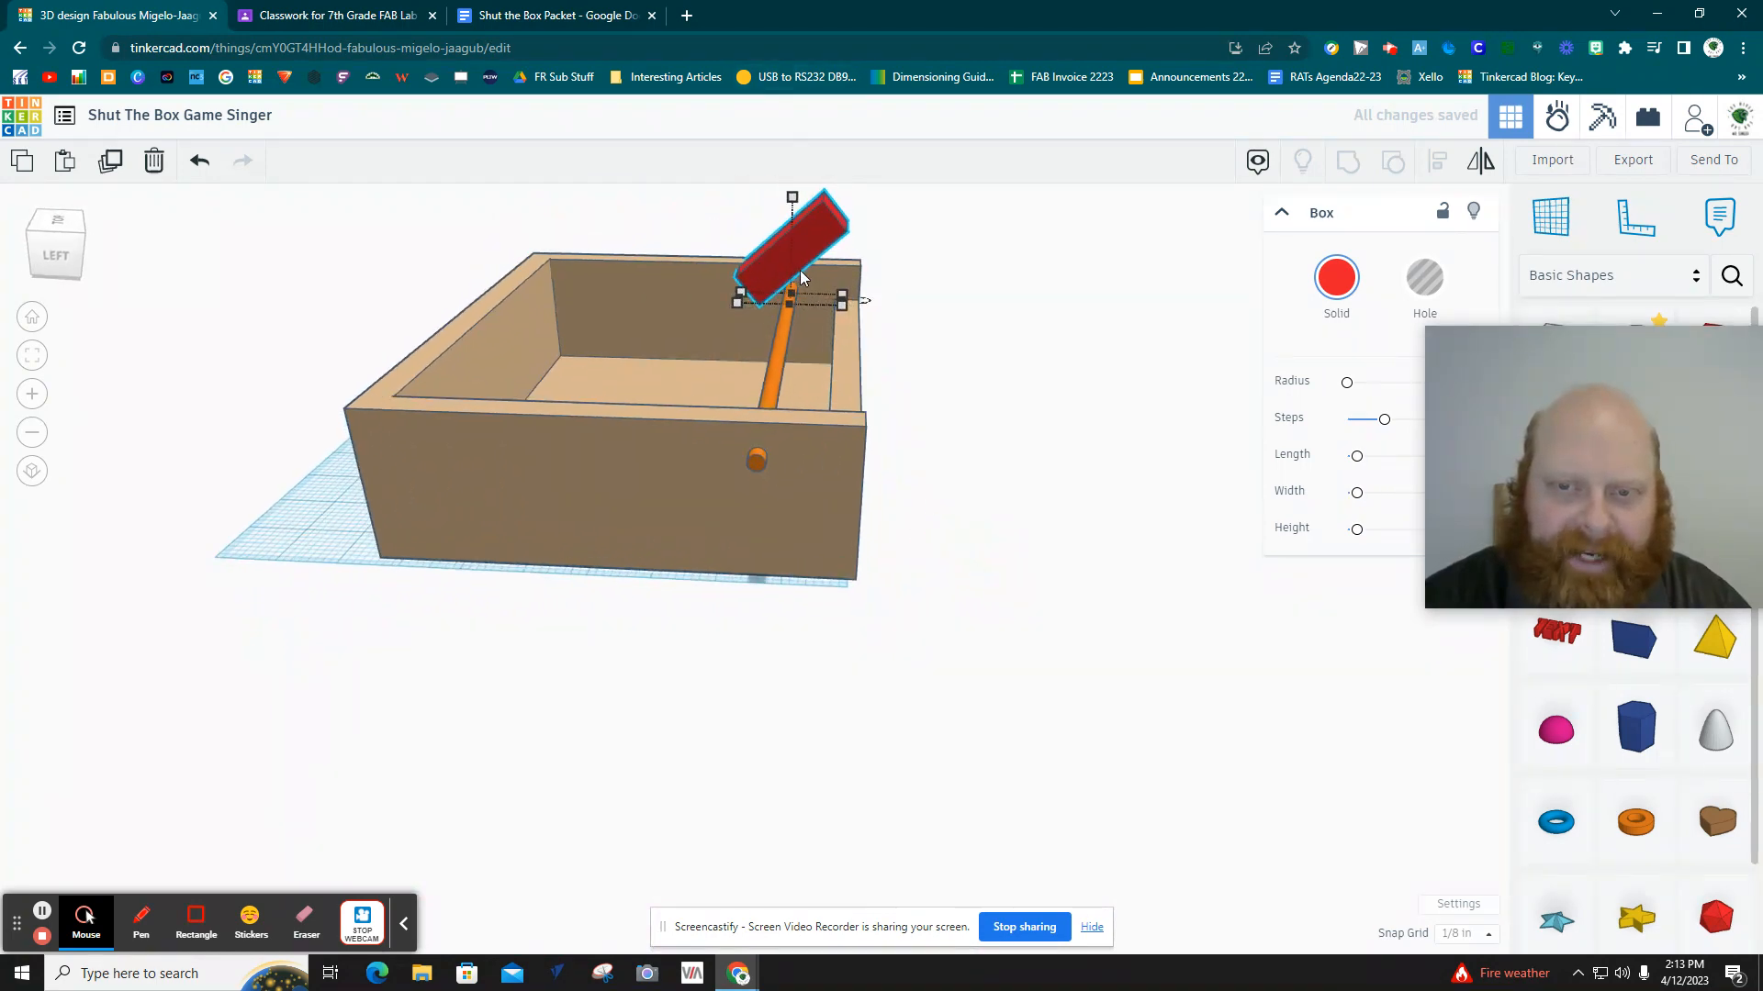
Nudge the tilted number tile toward the rear wall so its lower end lines up with the dowel.
{"action": "scroll", "coordinate": [801, 277], "scroll_direction": "up", "scroll_amount": 5}
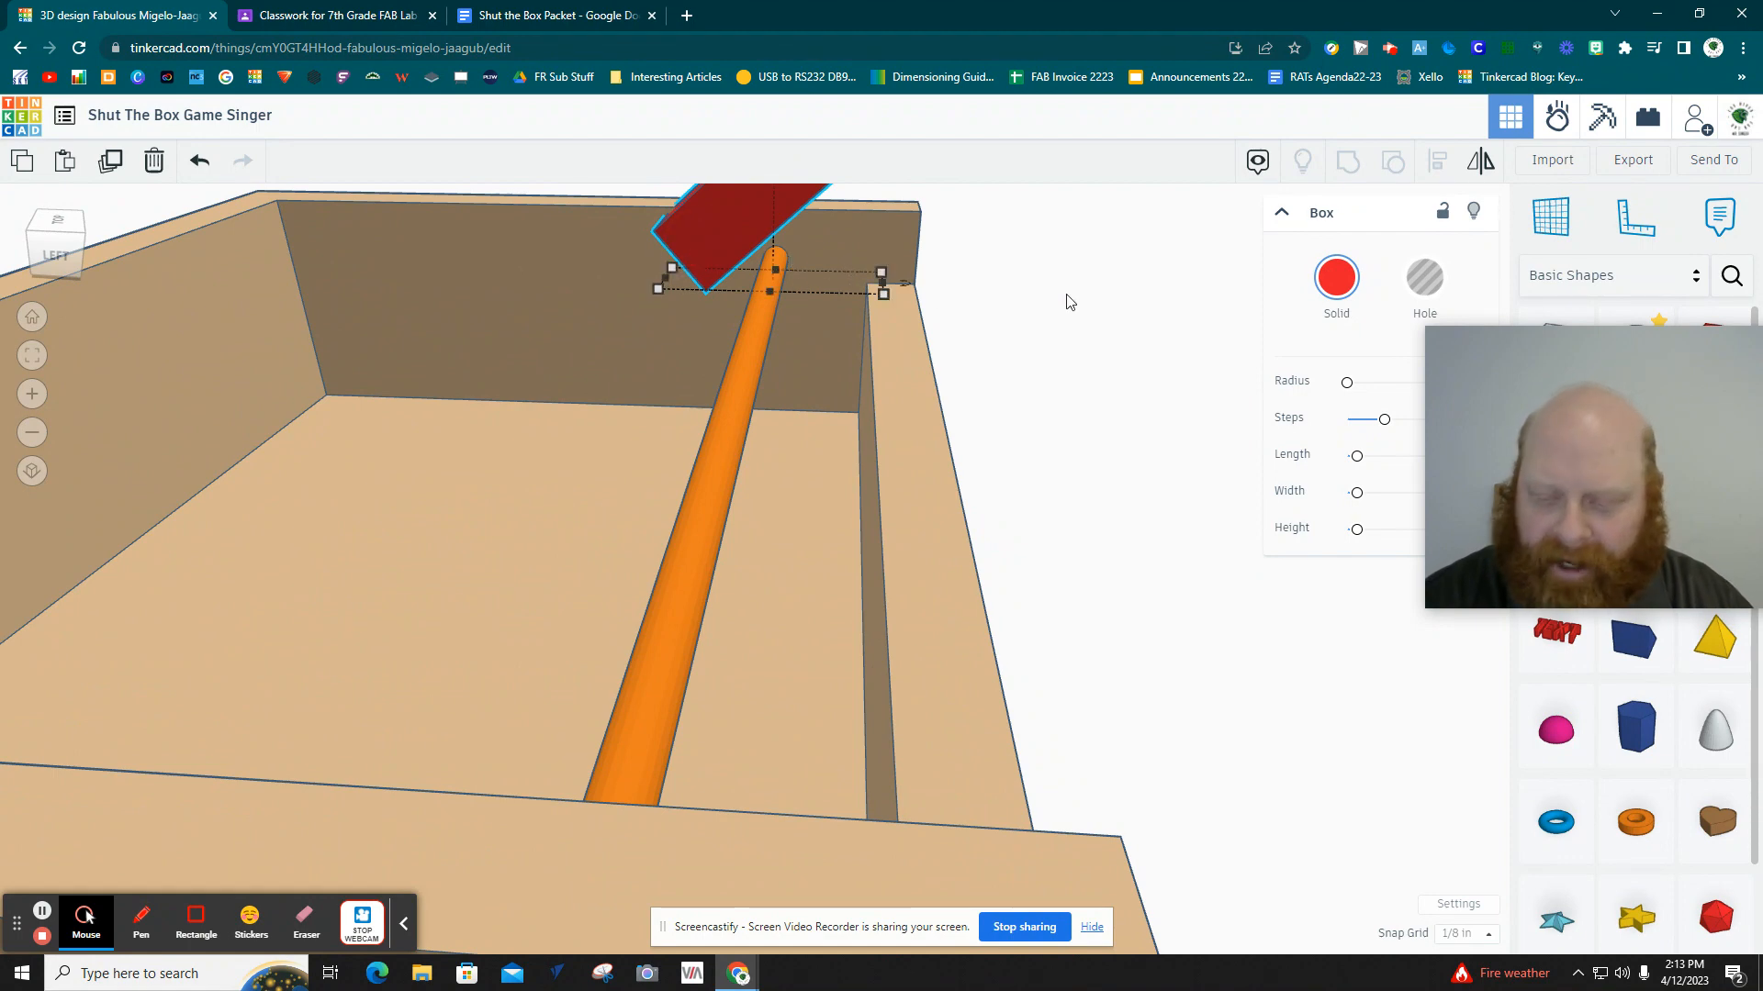
{"action": "key", "text": "Right"}
{"action": "key", "text": "Right"}
{"action": "key", "text": "Right"}
{"action": "key", "text": "Right"}
{"action": "key", "text": "Down"}
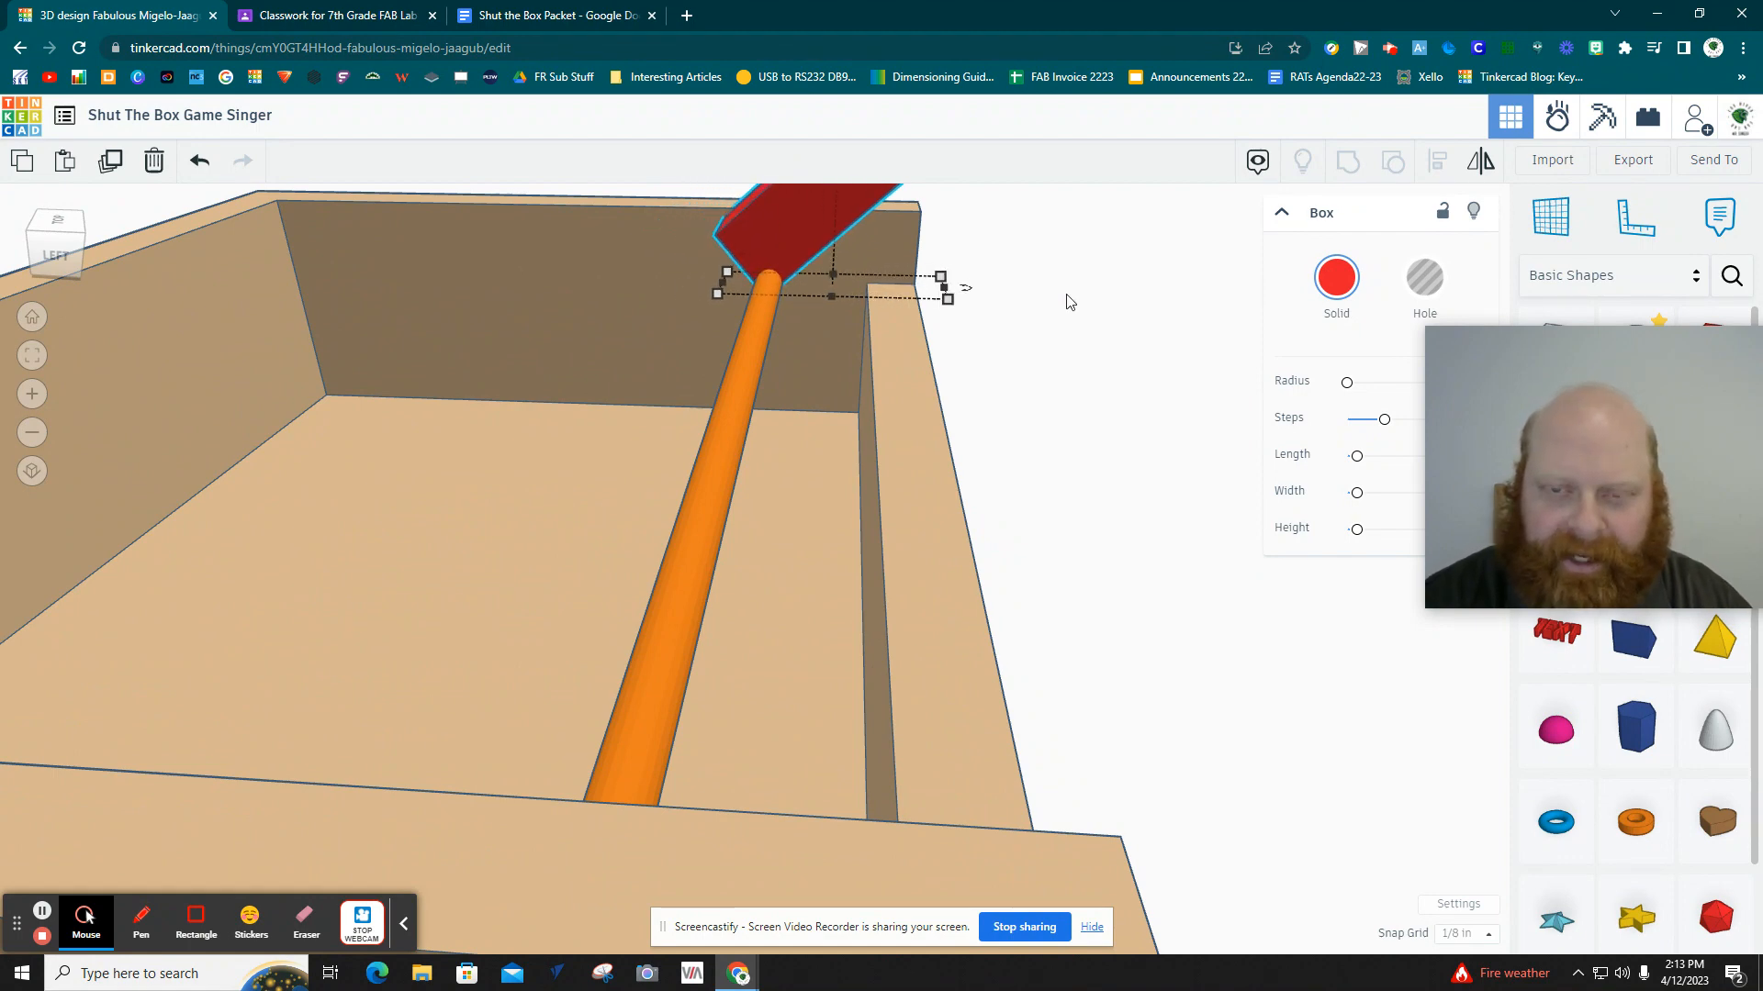
{"action": "key", "text": "Right"}
{"action": "key", "text": "Up"}
{"action": "key", "text": "Left"}
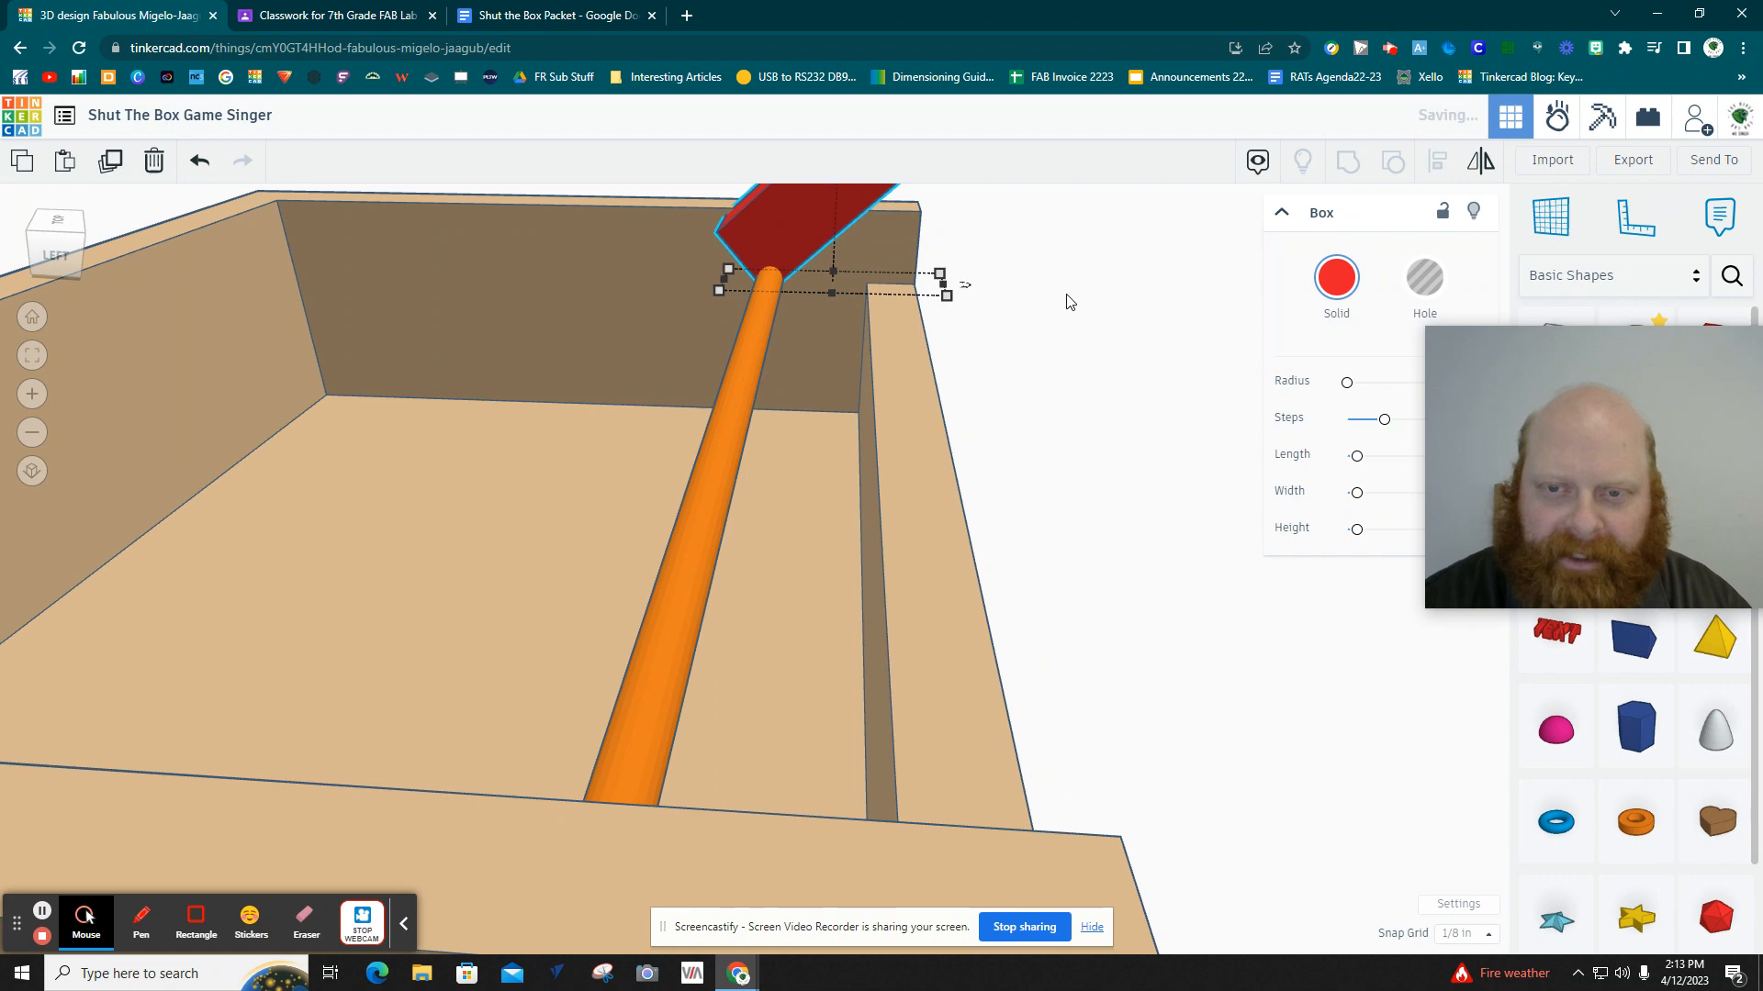
{"action": "scroll", "coordinate": [1010, 294], "scroll_direction": "down", "scroll_amount": 6}
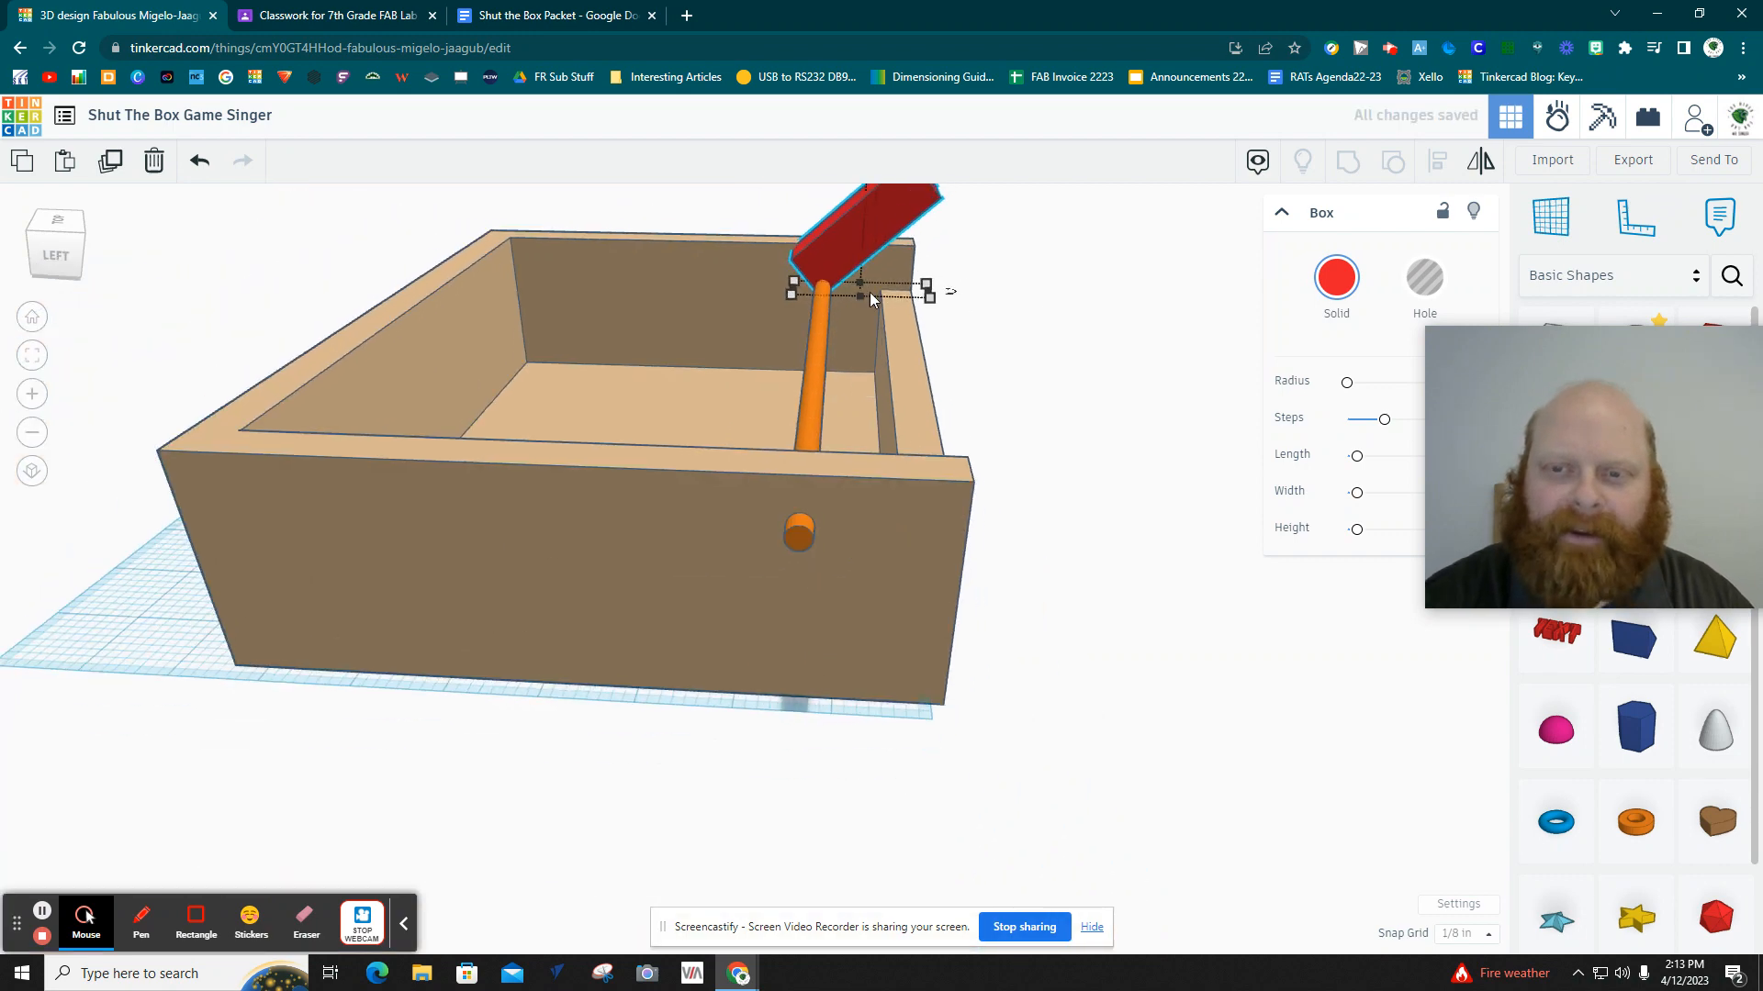
Lower the tilted number tile onto the dowel until its base is 1 1/8 inches above the workplane.
{"action": "right_click_drag", "start_coordinate": [855, 217], "coordinate": [386, 260]}
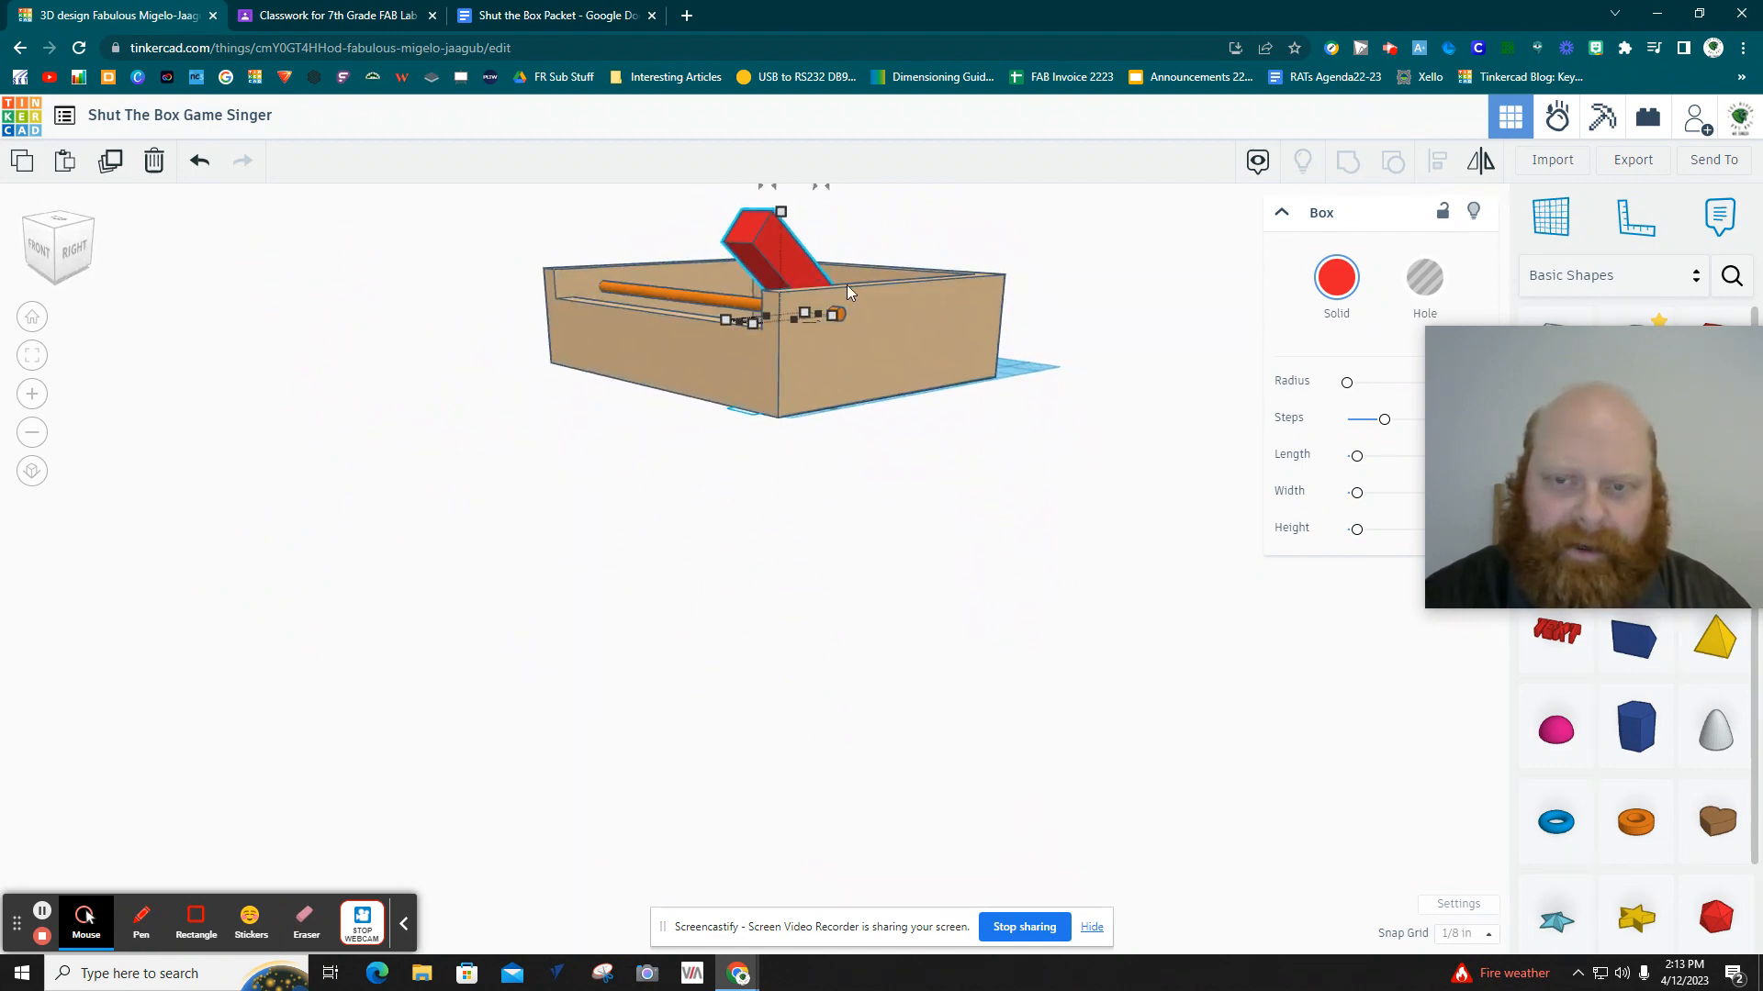
{"action": "right_click_drag", "start_coordinate": [847, 285], "coordinate": [753, 482]}
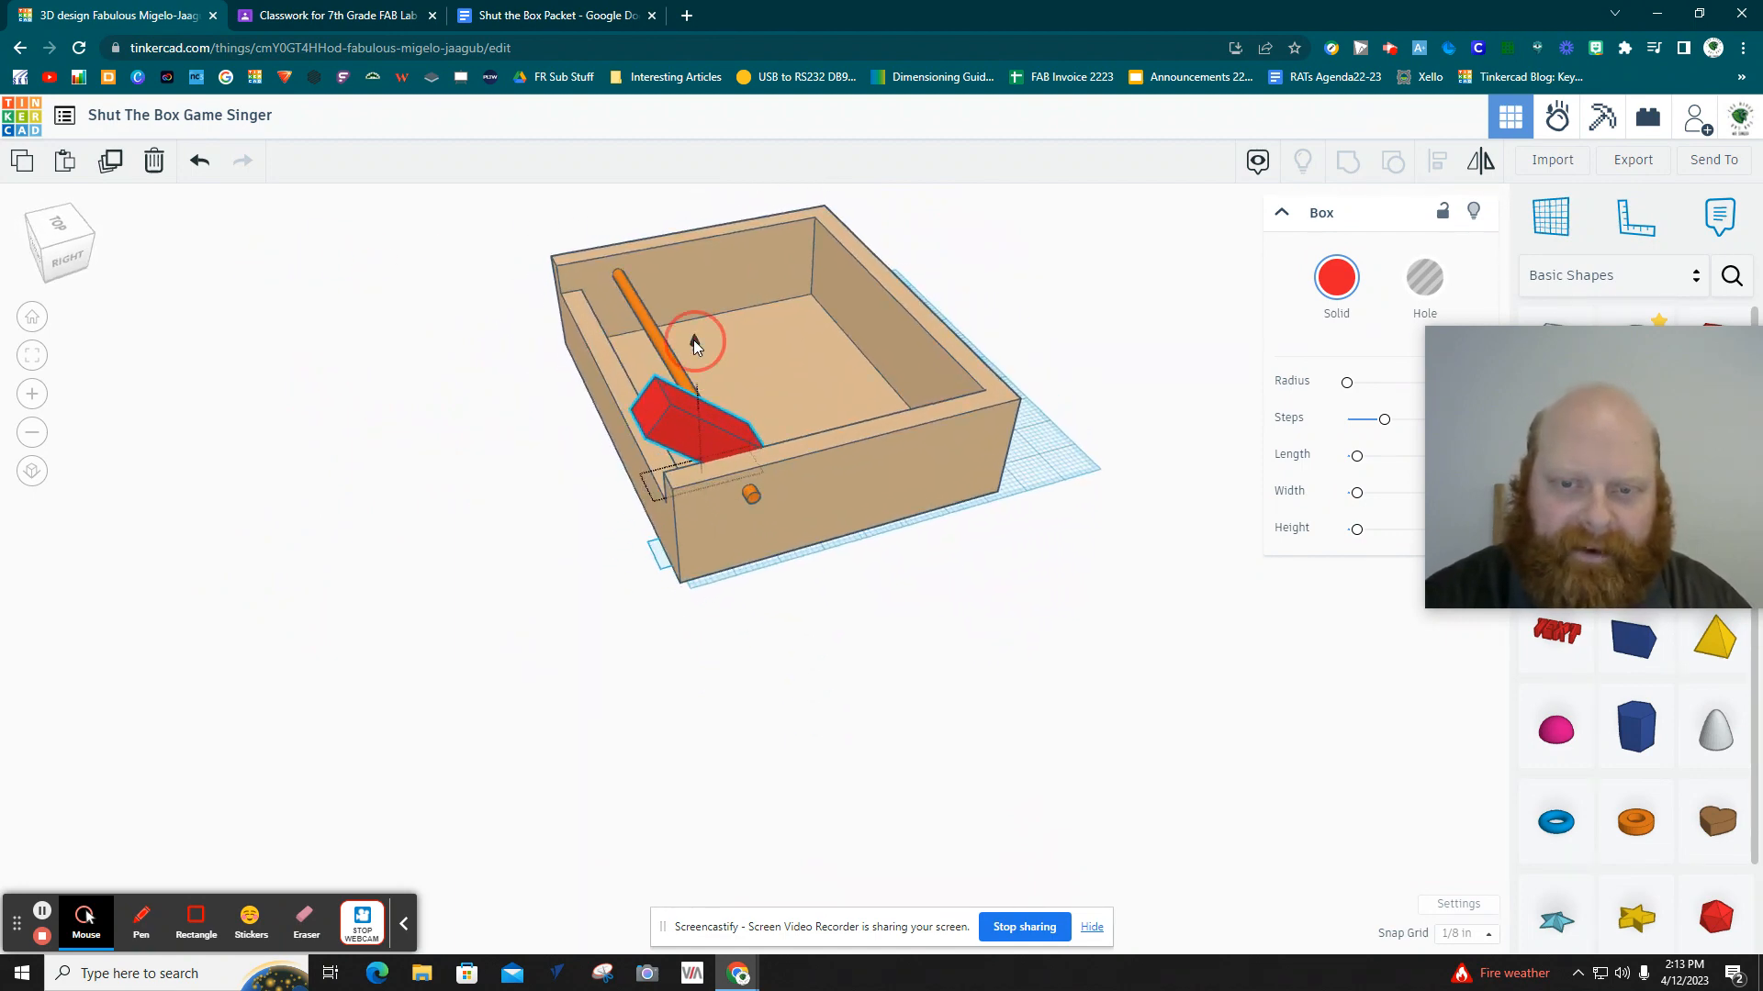
{"action": "left_click_drag", "start_coordinate": [692, 342], "coordinate": [694, 360]}
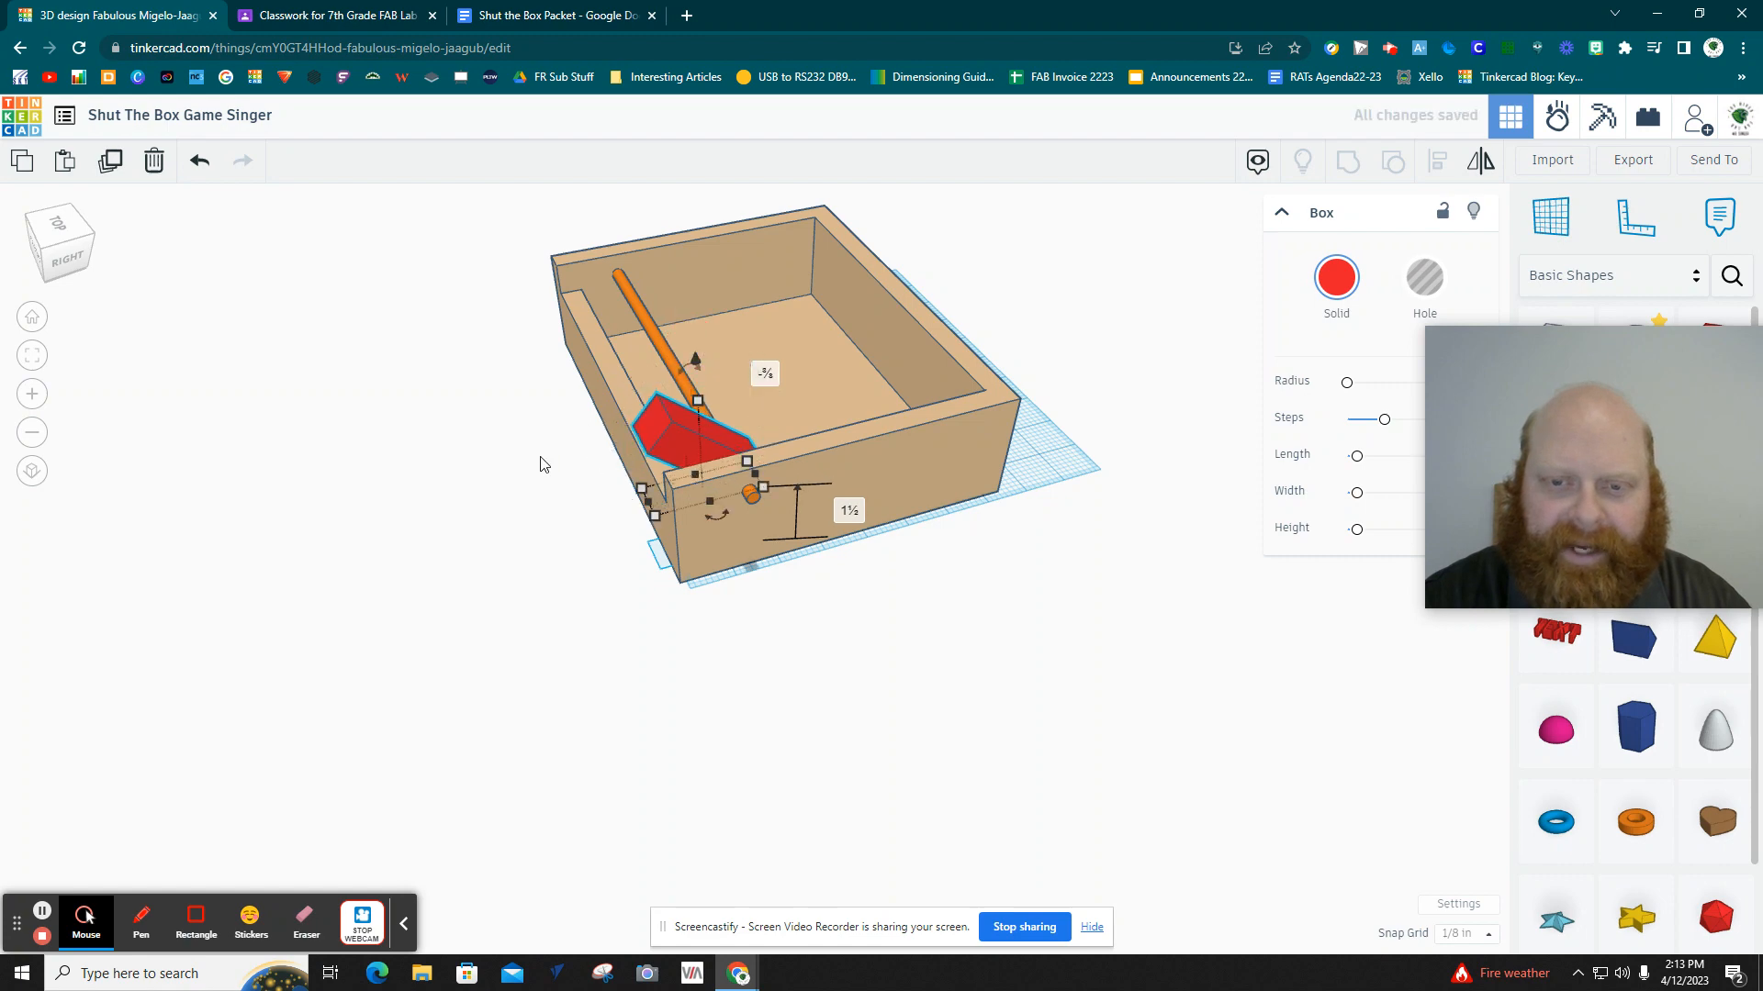
{"action": "right_click_drag", "start_coordinate": [542, 464], "coordinate": [676, 473]}
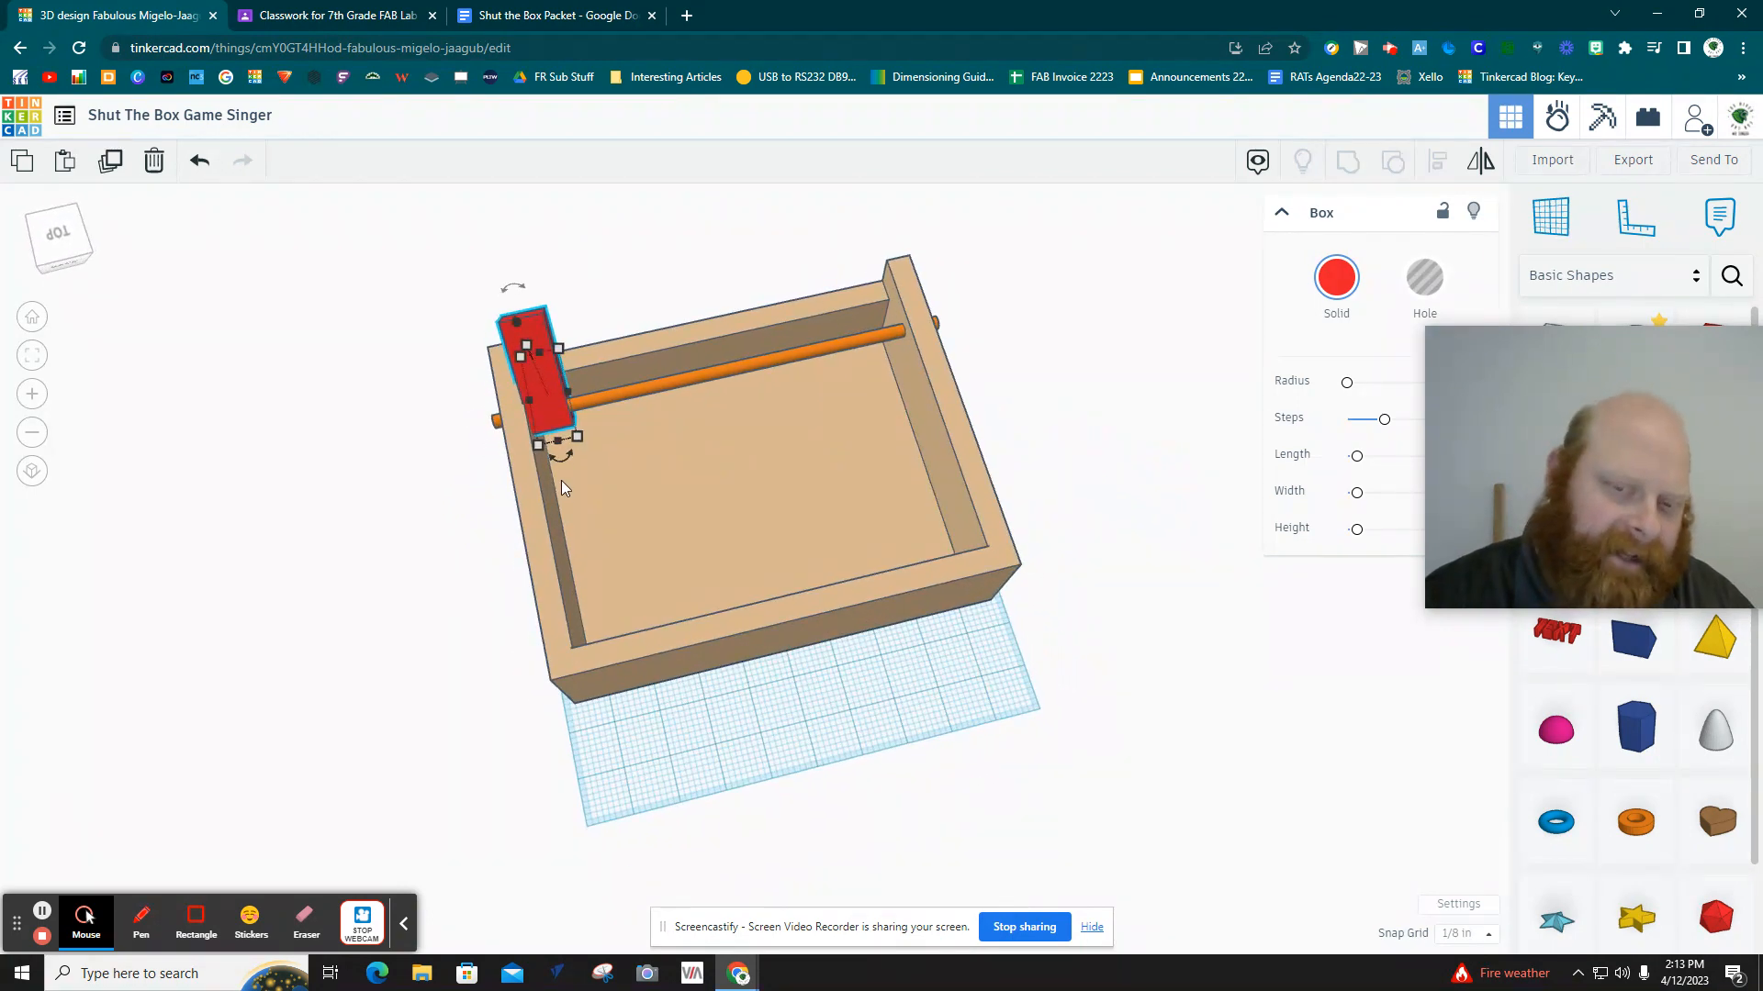
Change the number tile's solid colour to the dark red preset.
{"action": "right_click_drag", "start_coordinate": [561, 481], "coordinate": [593, 446]}
{"action": "scroll", "coordinate": [547, 387], "scroll_direction": "up", "scroll_amount": 1}
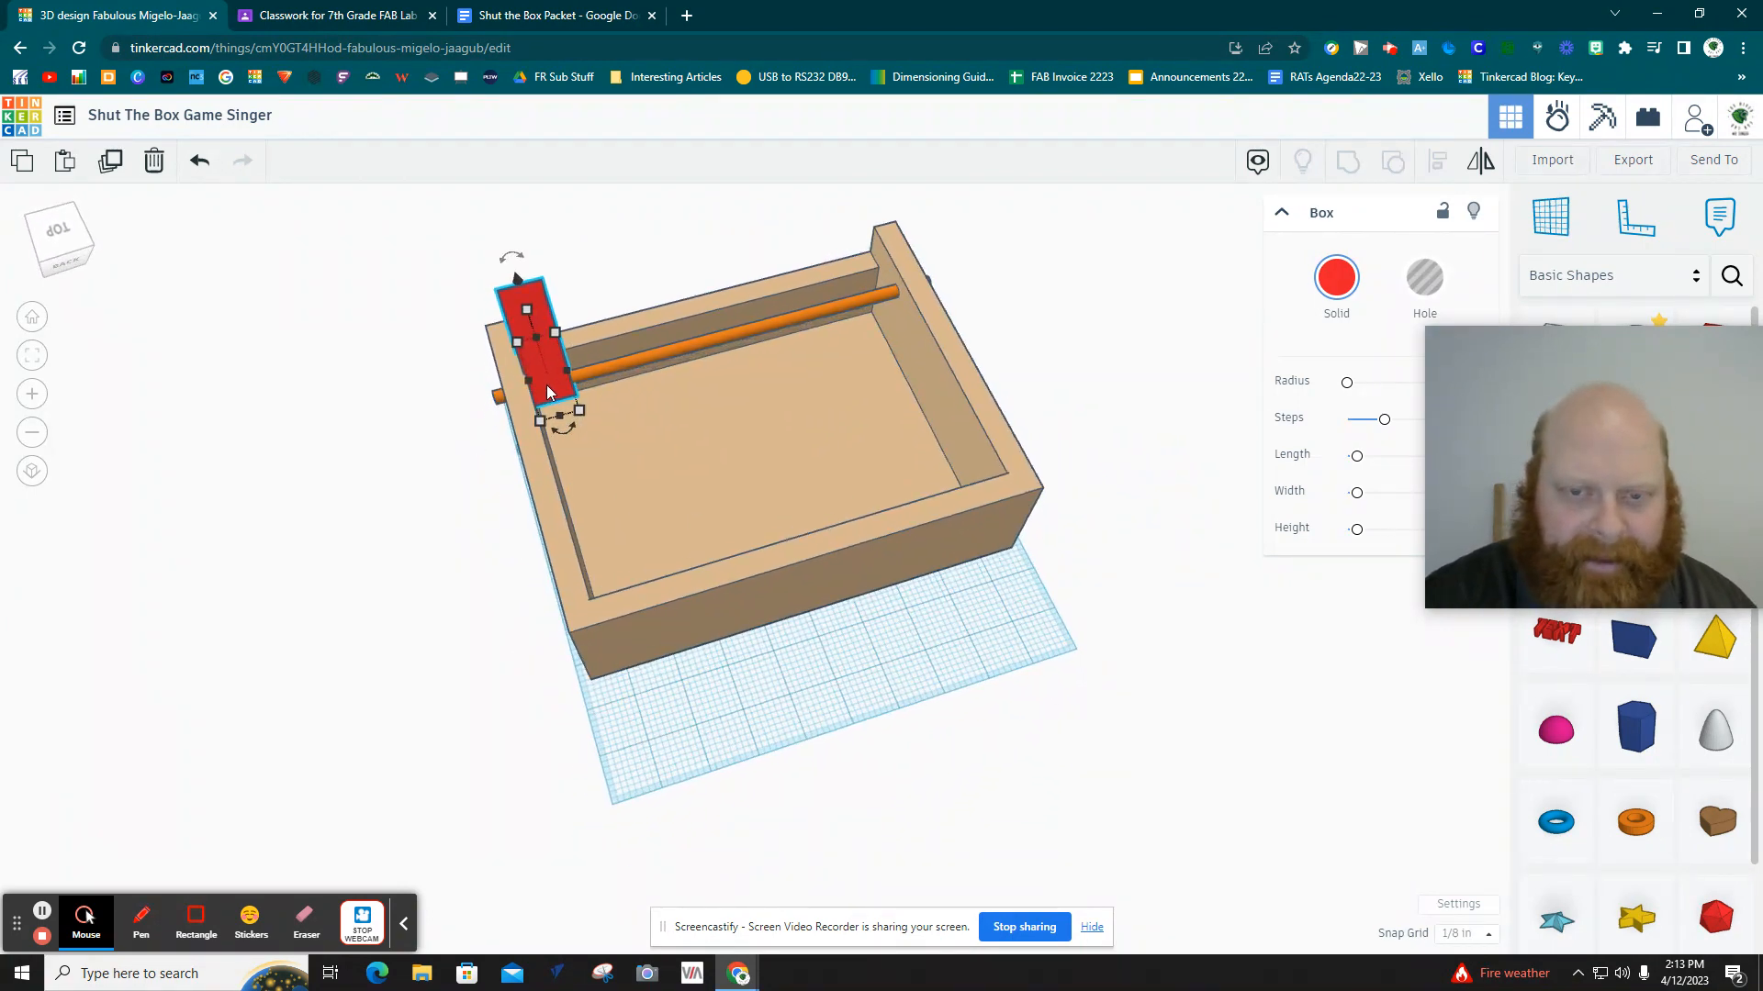
{"action": "scroll", "coordinate": [547, 391], "scroll_direction": "up", "scroll_amount": 1}
{"action": "left_click", "coordinate": [1337, 279]}
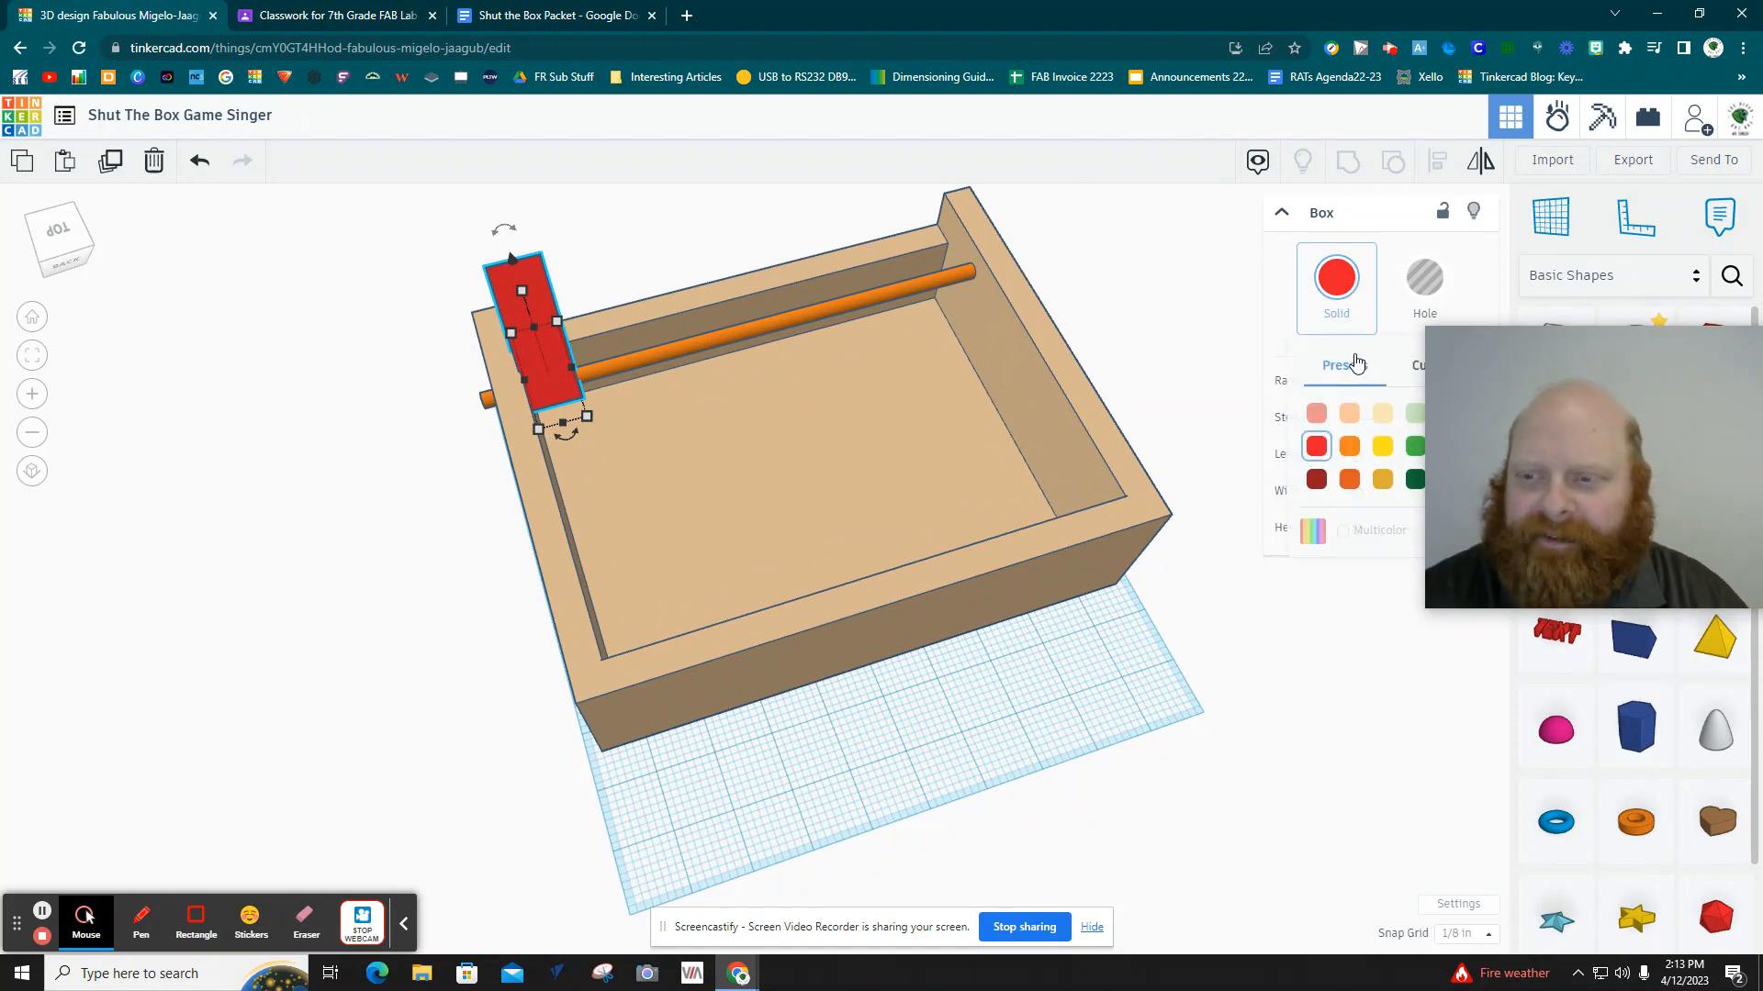
{"action": "left_click", "coordinate": [1350, 416]}
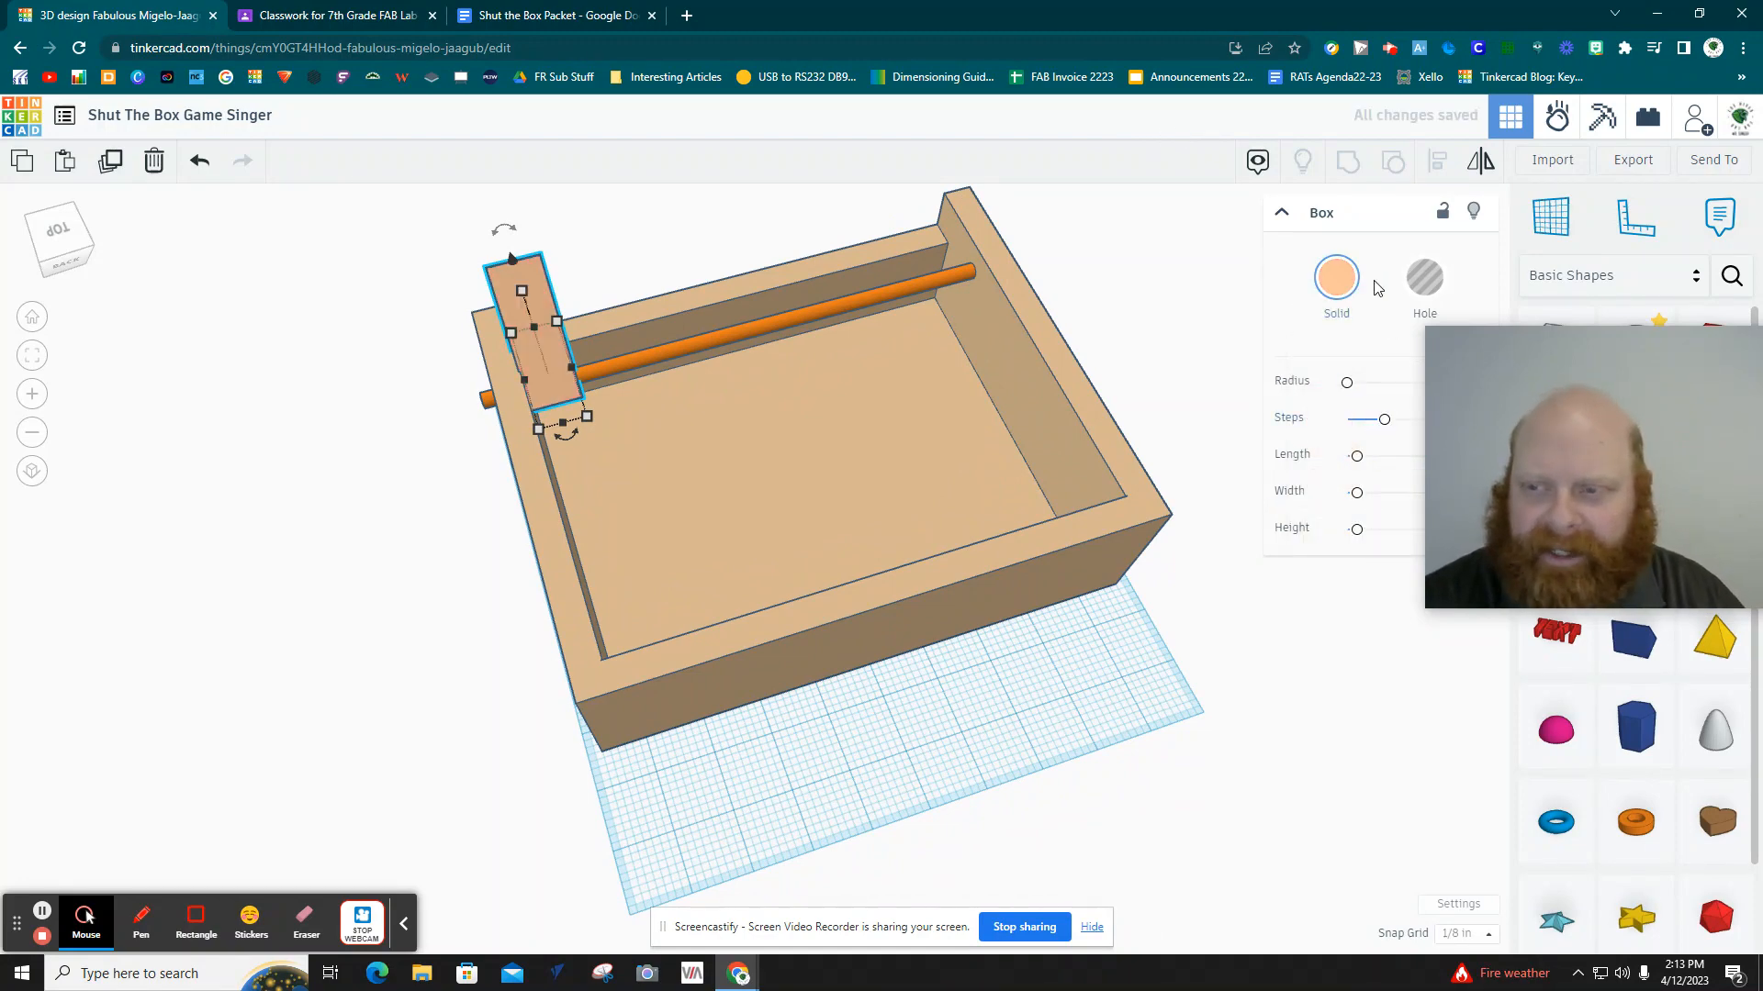
{"action": "left_click", "coordinate": [1337, 279]}
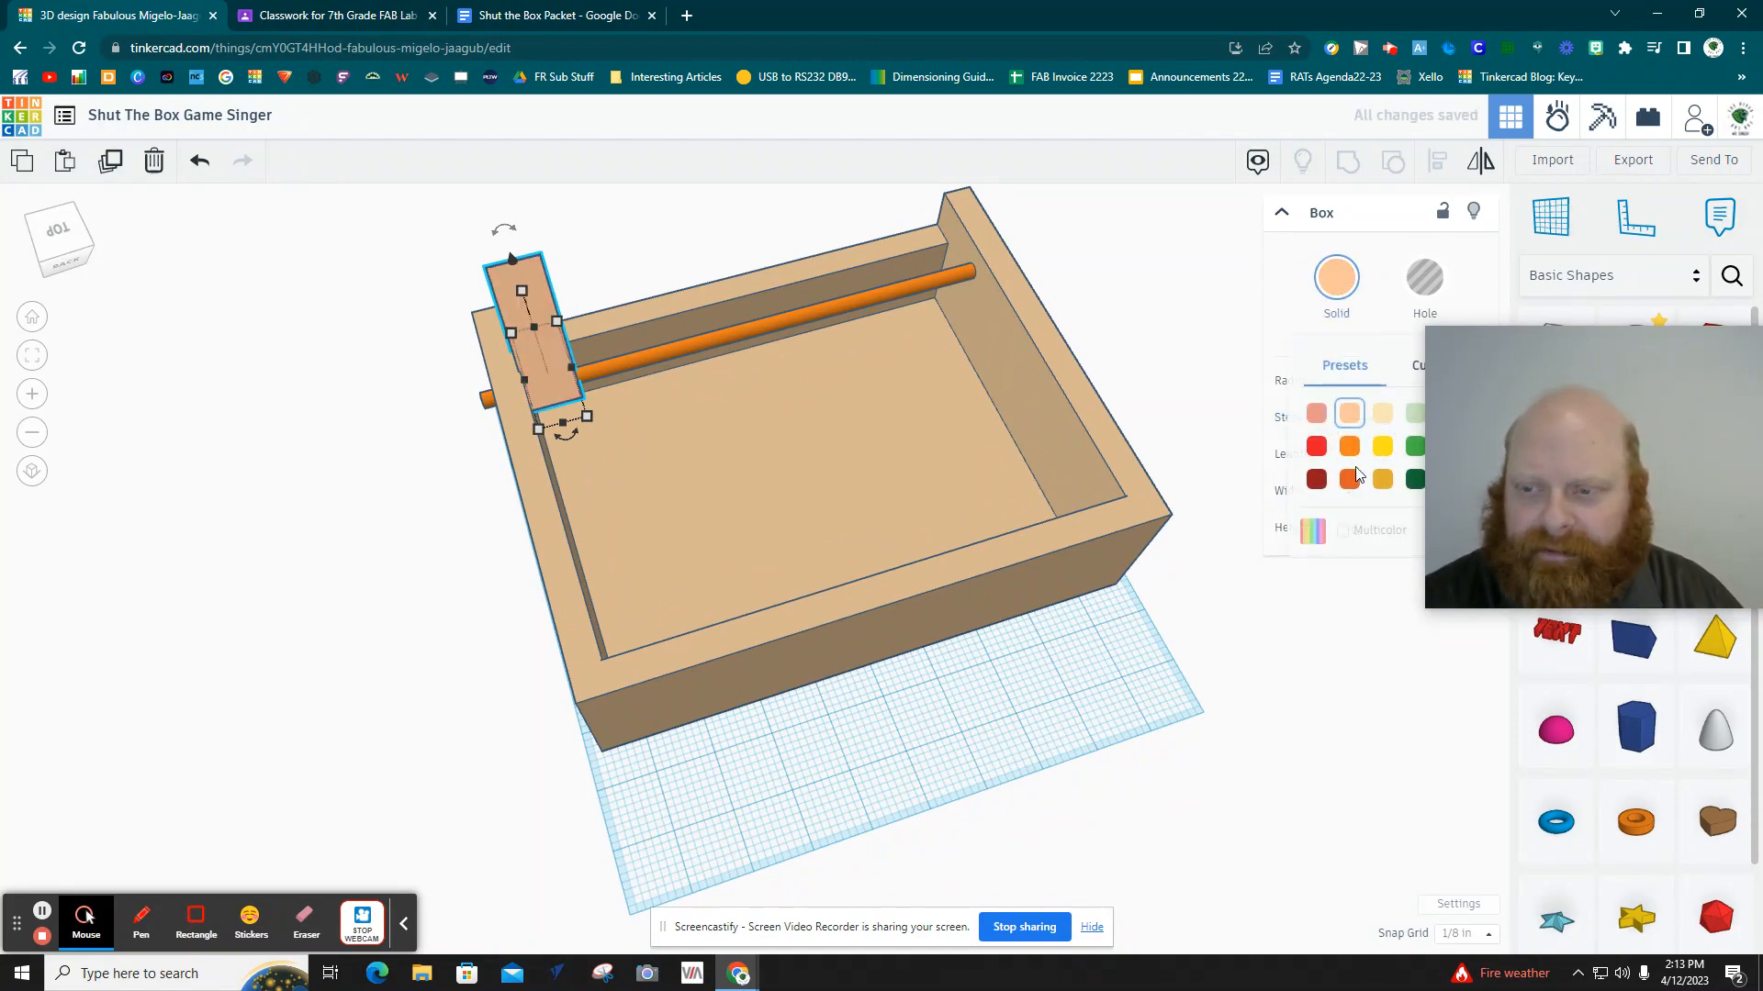
{"action": "left_click", "coordinate": [1316, 479]}
{"action": "left_click_drag", "start_coordinate": [1683, 422], "coordinate": [286, 671]}
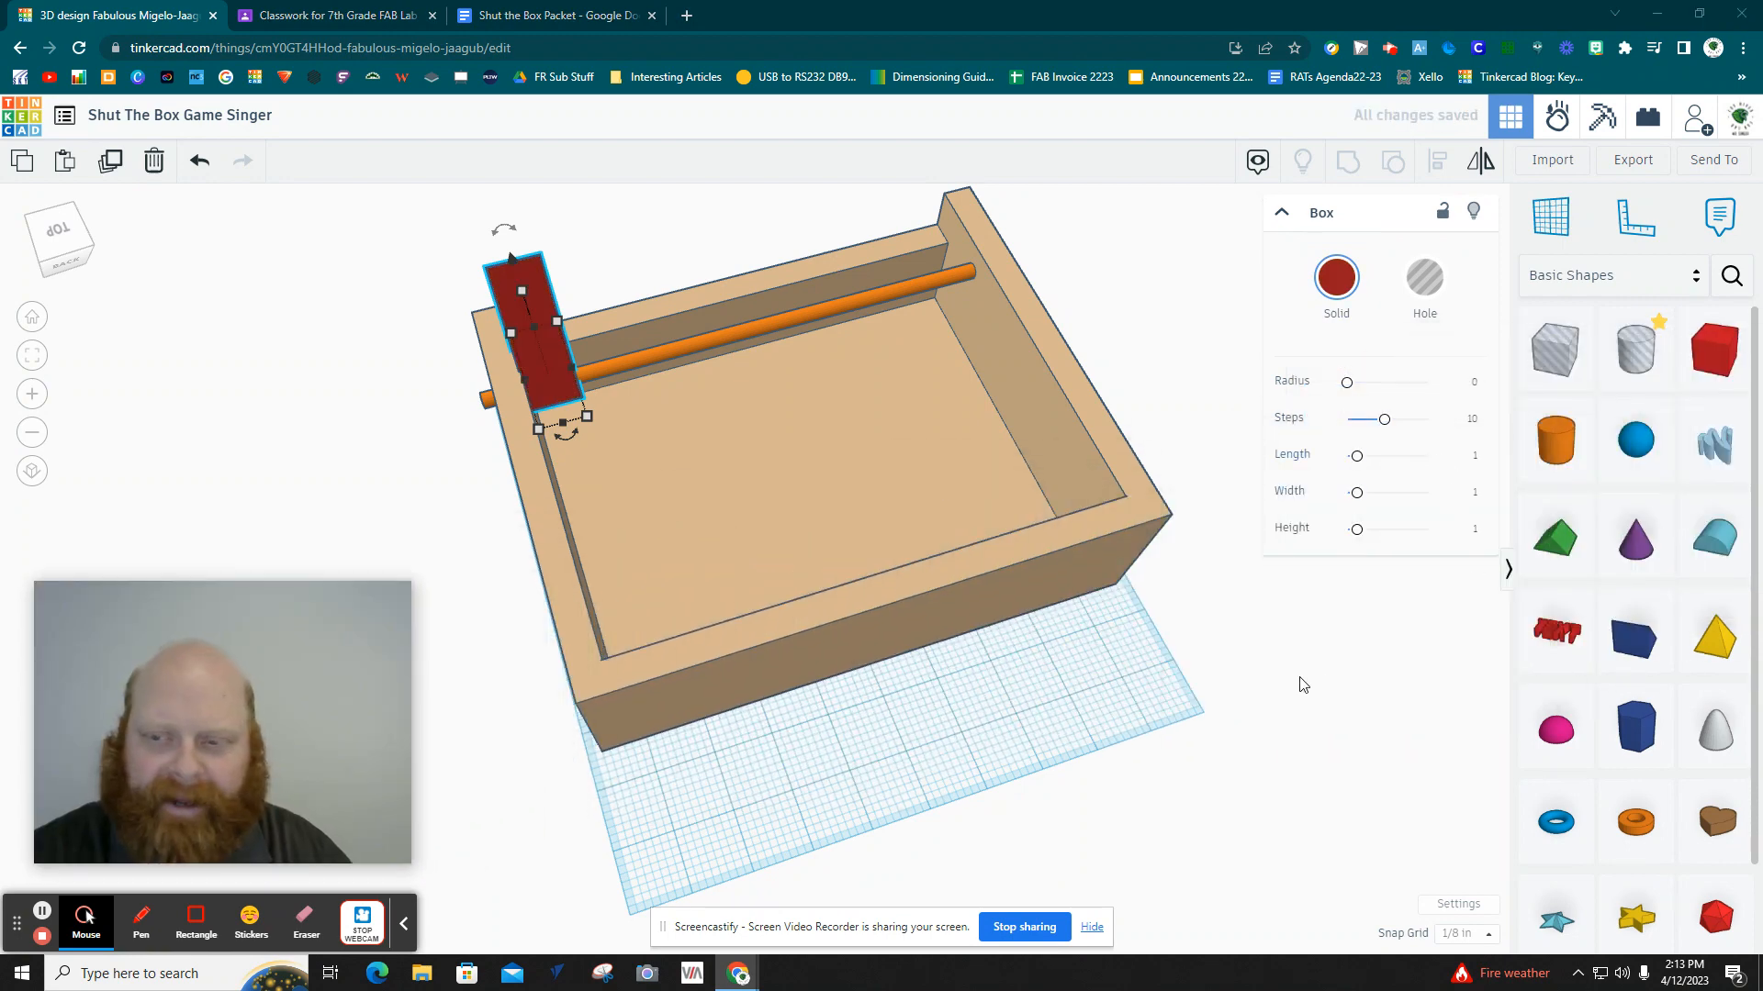
{"action": "right_click_drag", "start_coordinate": [725, 503], "coordinate": [880, 475]}
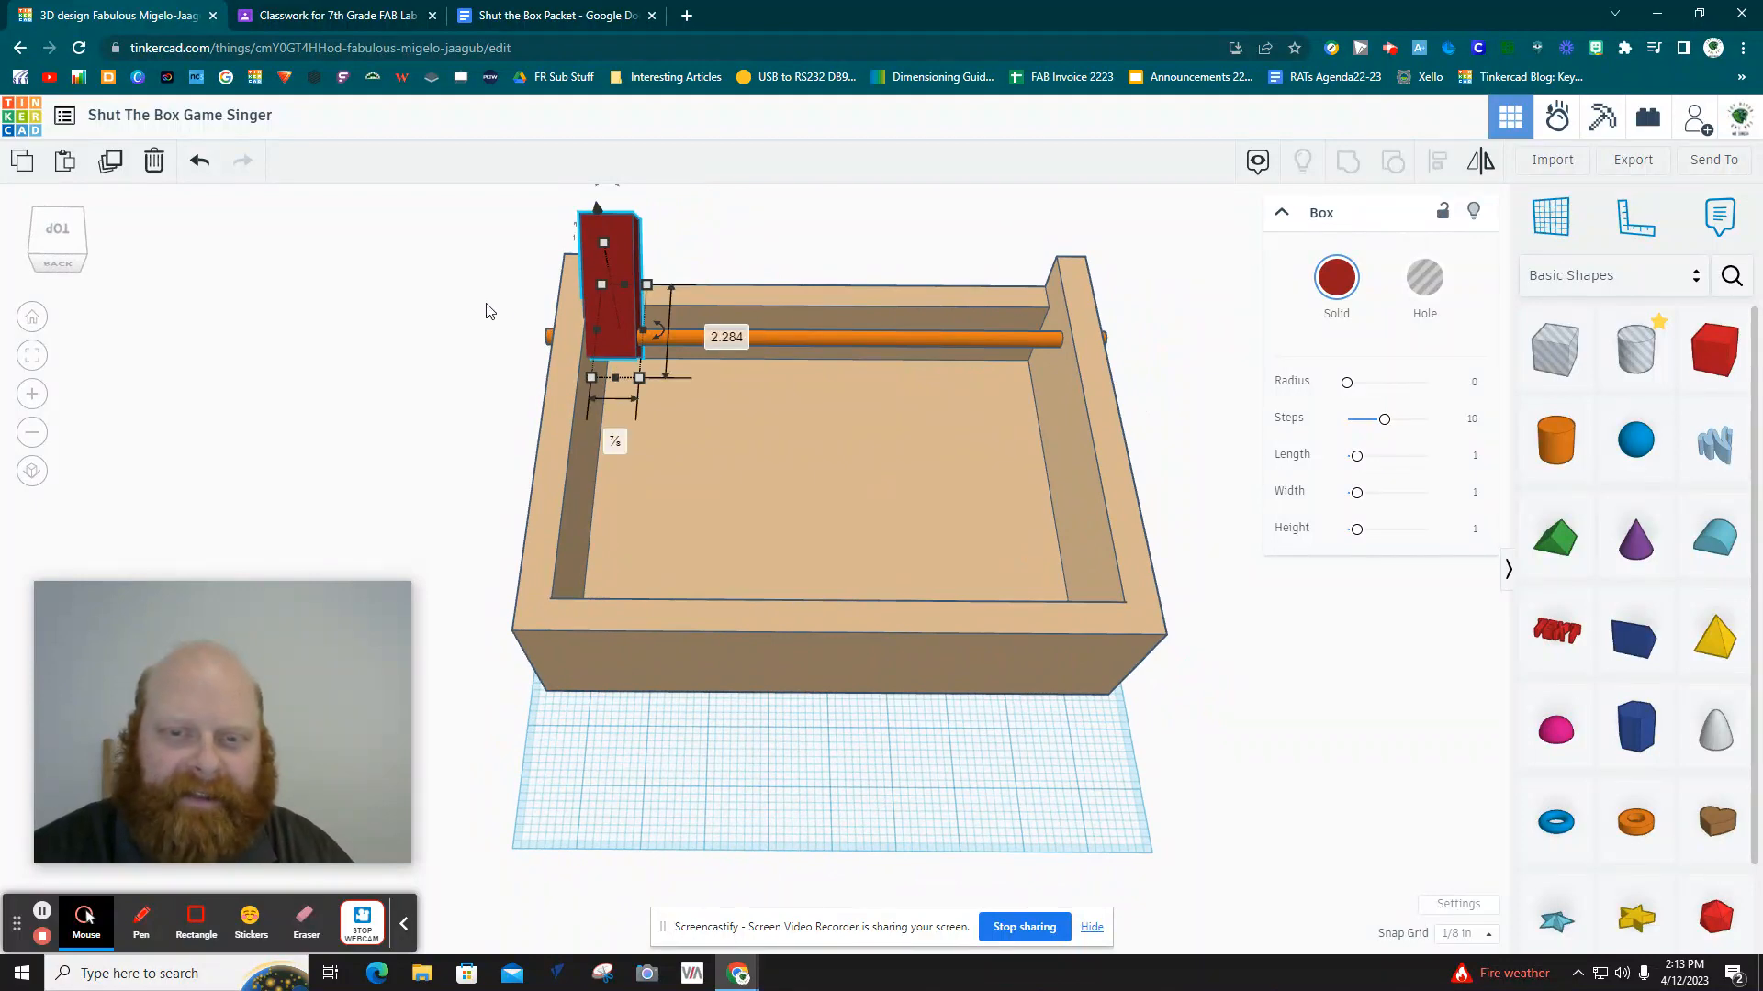
{"action": "left_click", "coordinate": [462, 304]}
{"action": "left_click", "coordinate": [608, 278]}
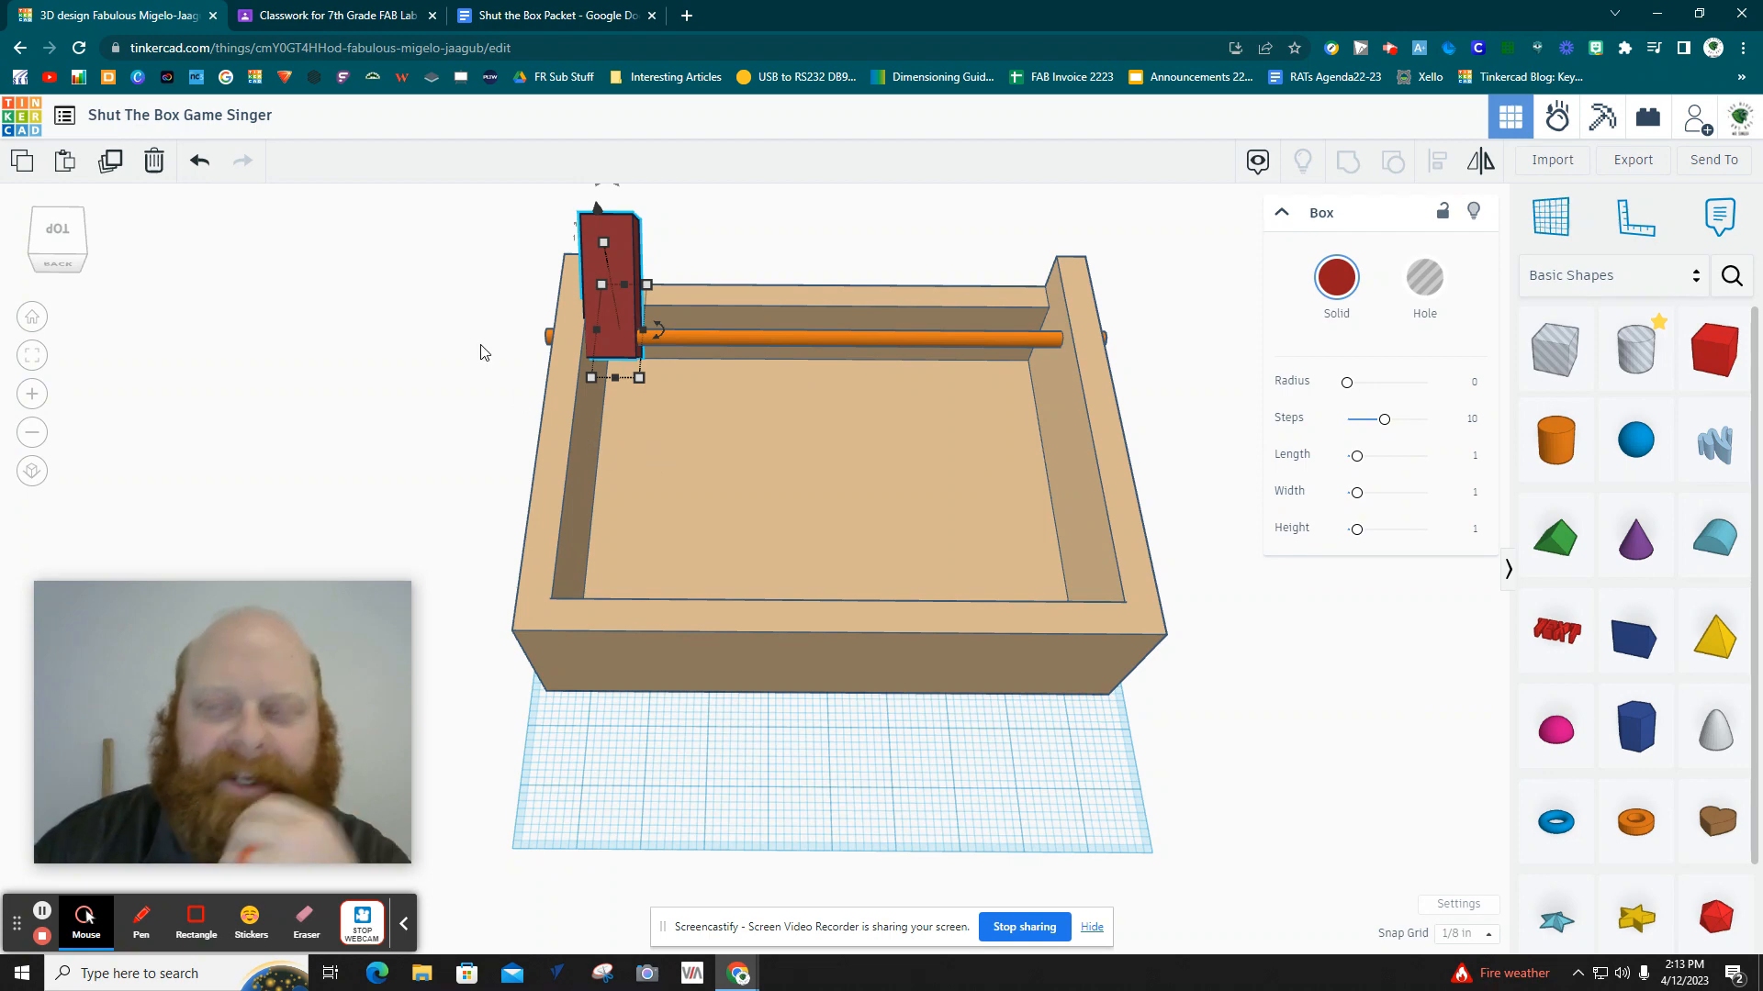
Add a Text shape to the workplane beside the rear corner of the box, near the number tile.
{"action": "left_click", "coordinate": [1170, 465]}
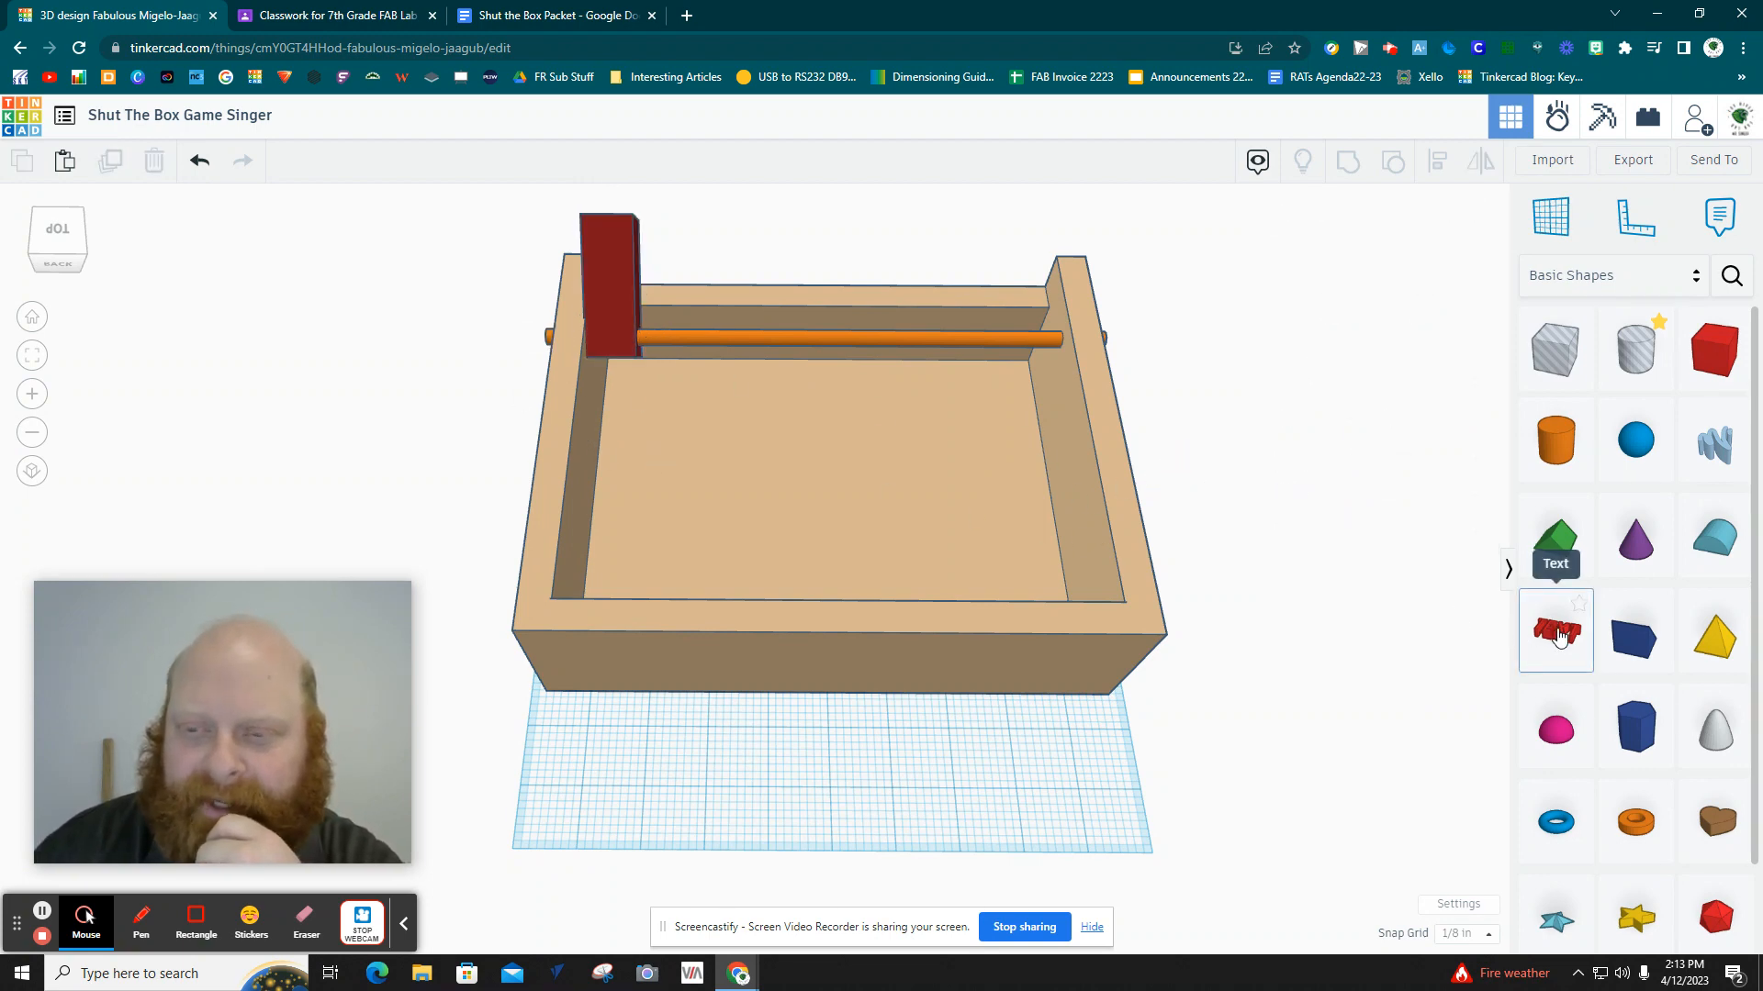
{"action": "left_click_drag", "start_coordinate": [1558, 635], "coordinate": [624, 303]}
{"action": "right_click_drag", "start_coordinate": [372, 403], "coordinate": [921, 369]}
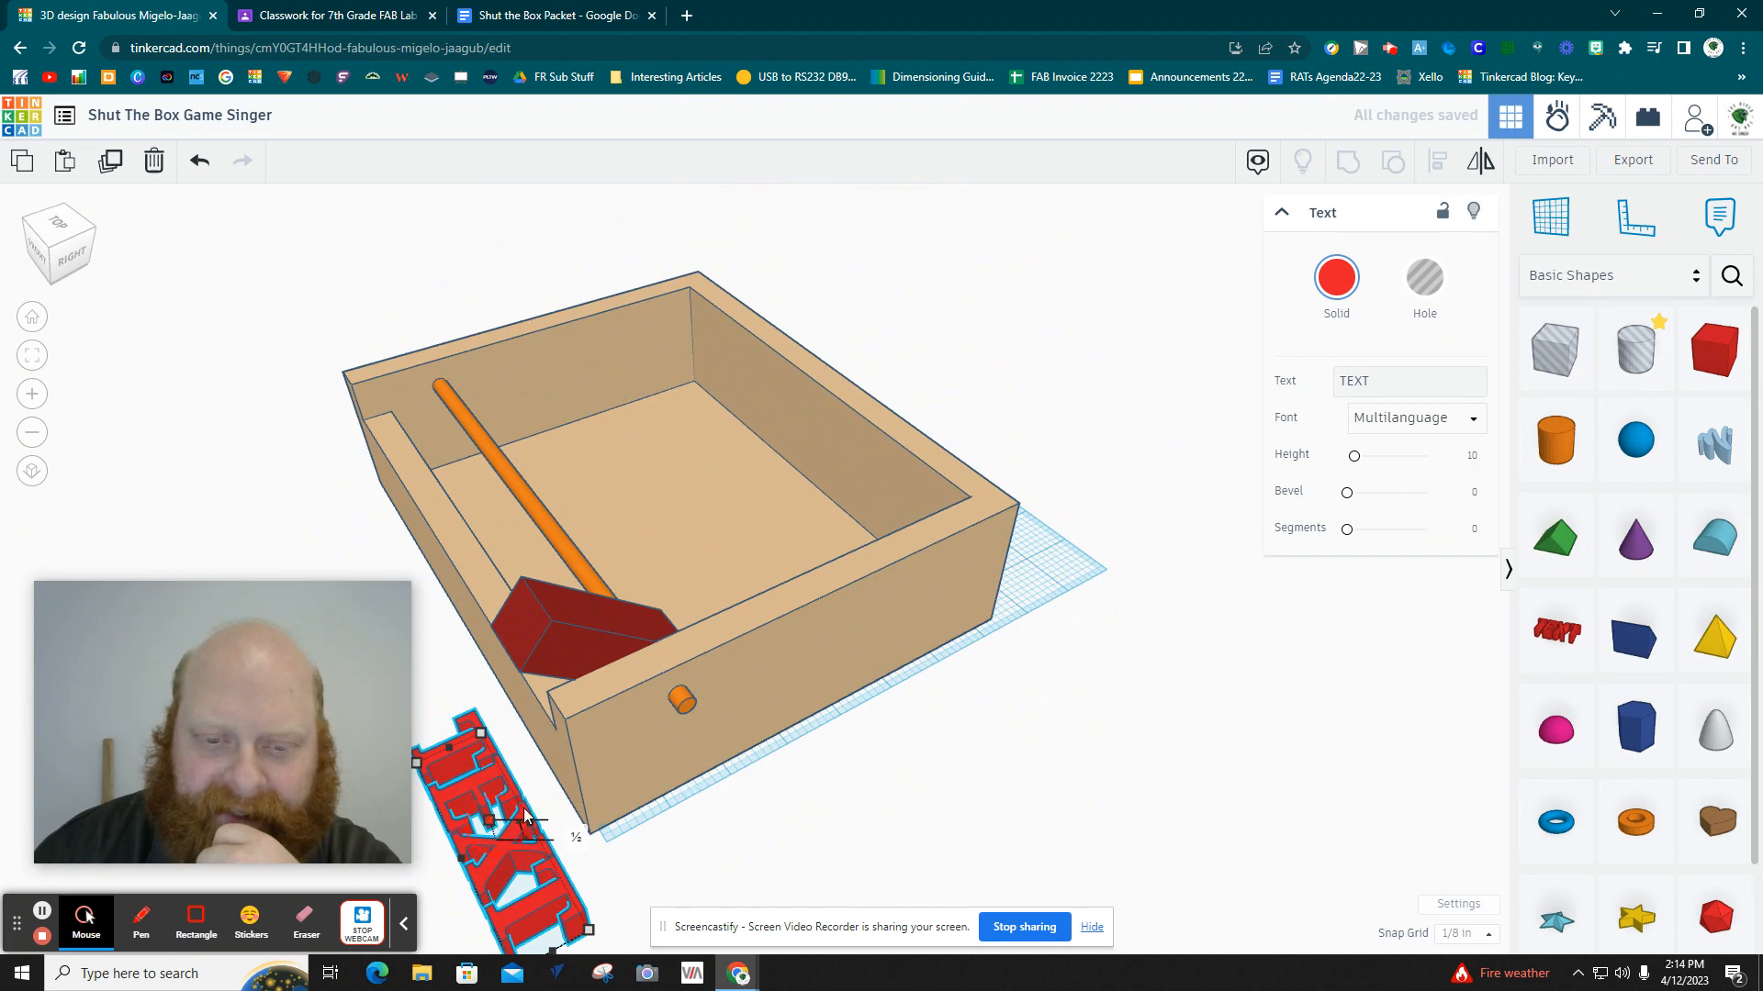
Try raising the text shape above the workplane, and undo the change.
{"action": "key", "text": "ctrl+Up"}
{"action": "key", "text": "ctrl+Up"}
{"action": "key", "text": "ctrl+Up"}
{"action": "key", "text": "ctrl+Up"}
{"action": "key", "text": "ctrl+Up"}
{"action": "key", "text": "ctrl+Up"}
{"action": "key", "text": "ctrl+Up"}
{"action": "key", "text": "ctrl+Up"}
{"action": "key", "text": "ctrl+Up"}
{"action": "key", "text": "ctrl+Up"}
{"action": "key", "text": "ctrl+Up"}
{"action": "key", "text": "ctrl+Up"}
{"action": "key", "text": "ctrl+Up"}
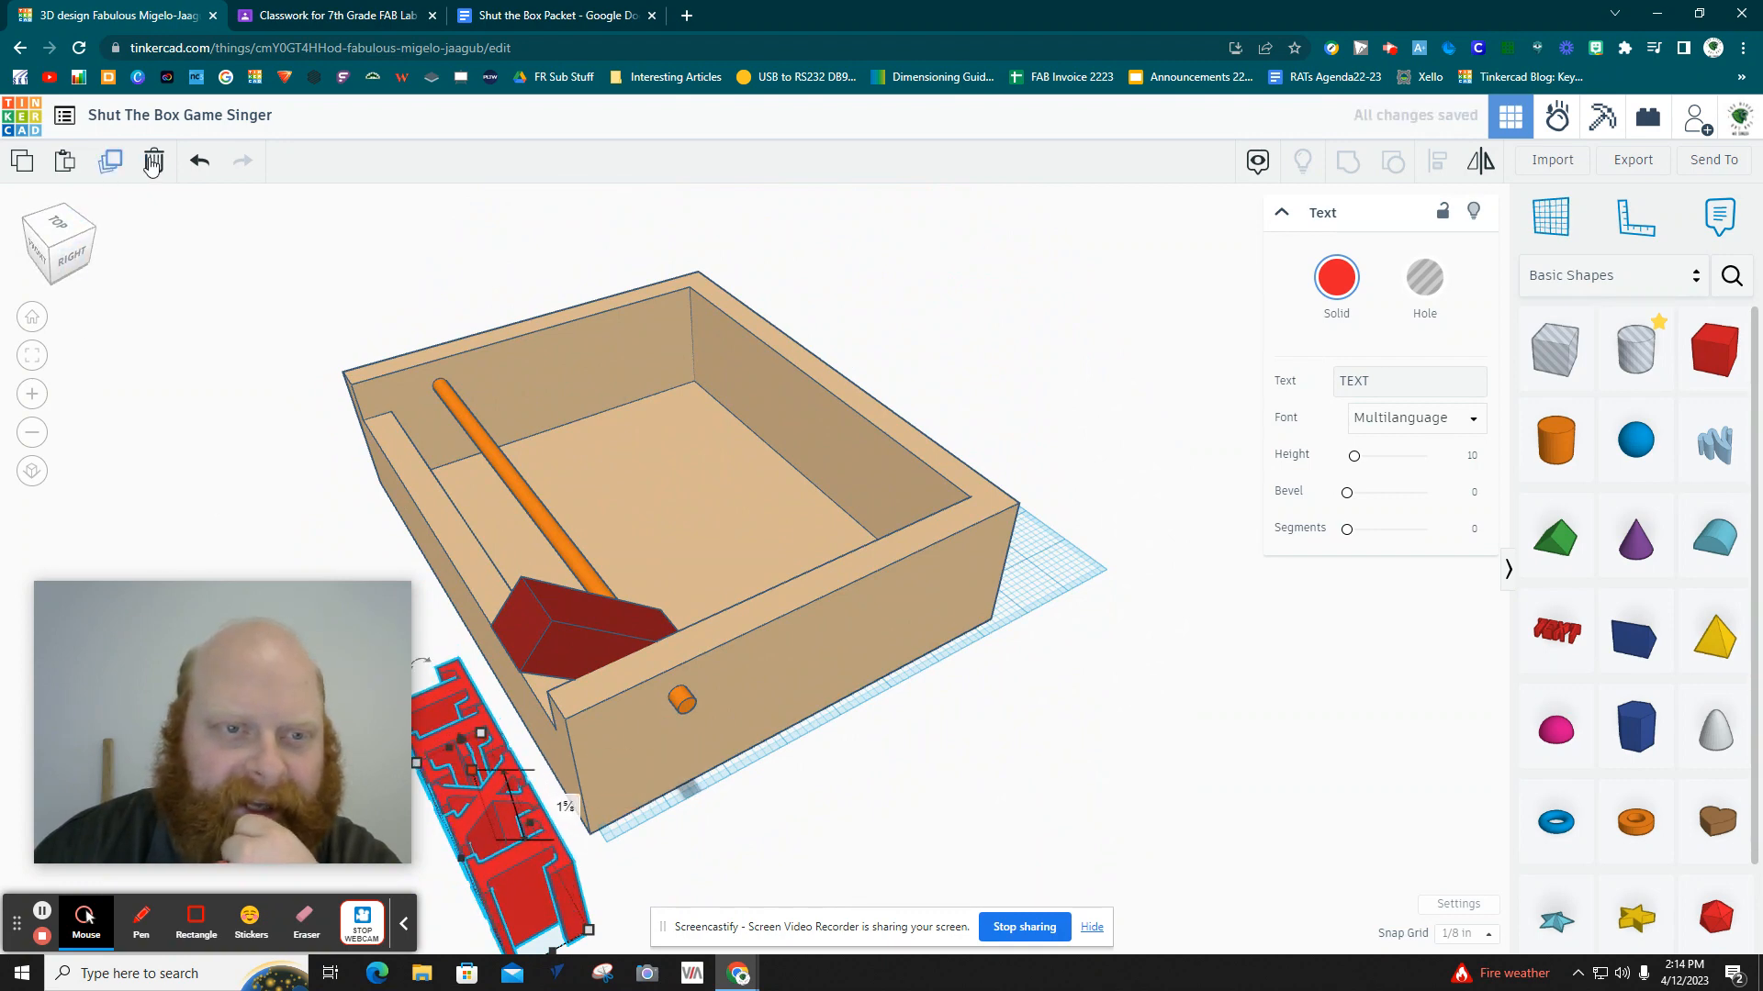
{"action": "left_click", "coordinate": [200, 161]}
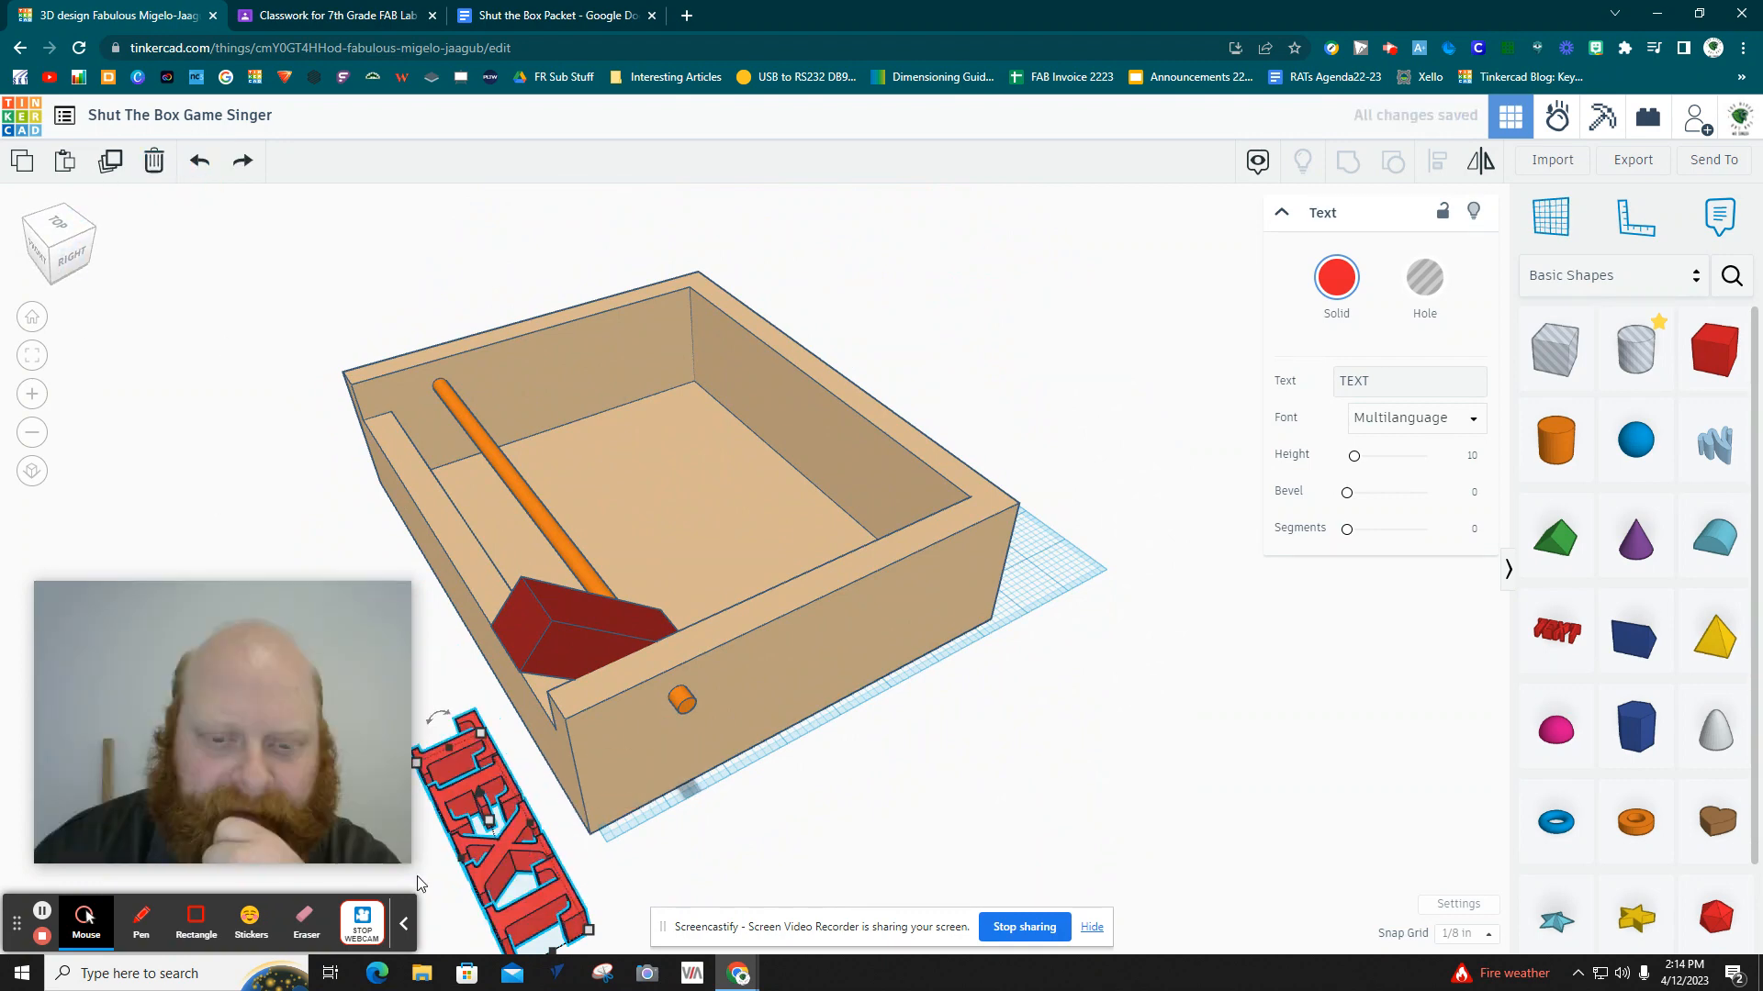
Change the text shape's content to 1 and its solid colour to light green.
{"action": "left_click", "coordinate": [1347, 380]}
{"action": "double_click", "coordinate": [1340, 380]}
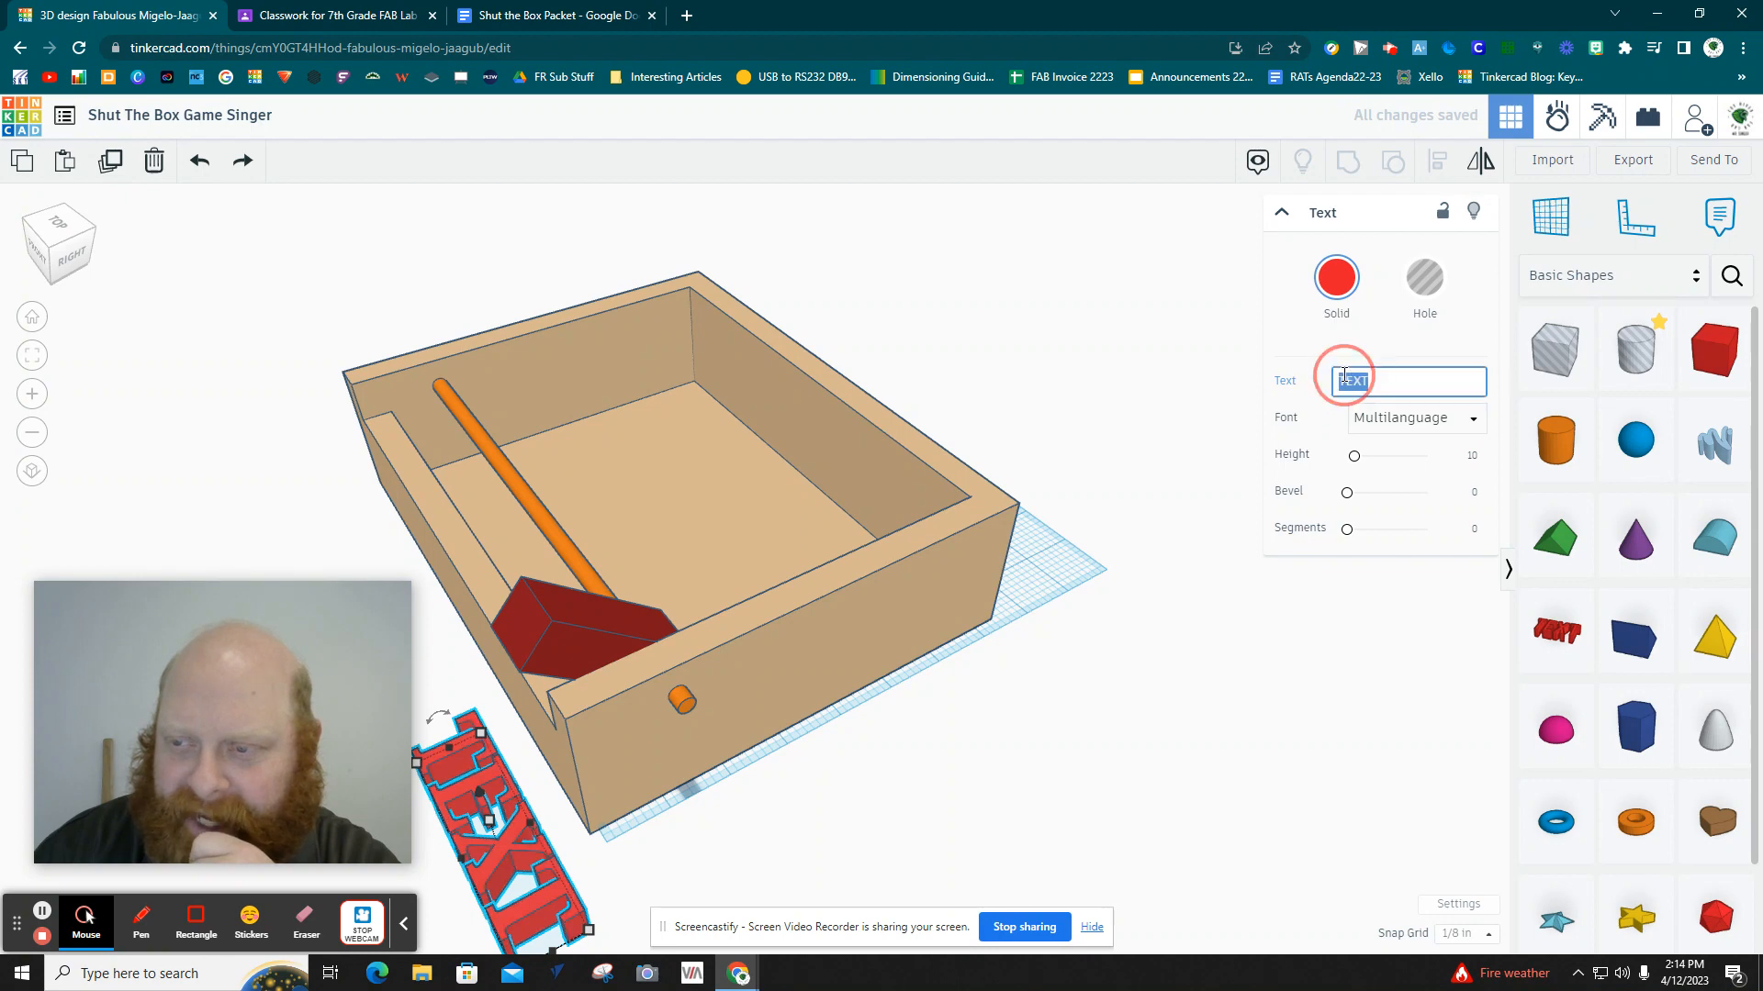
{"action": "type", "text": "1"}
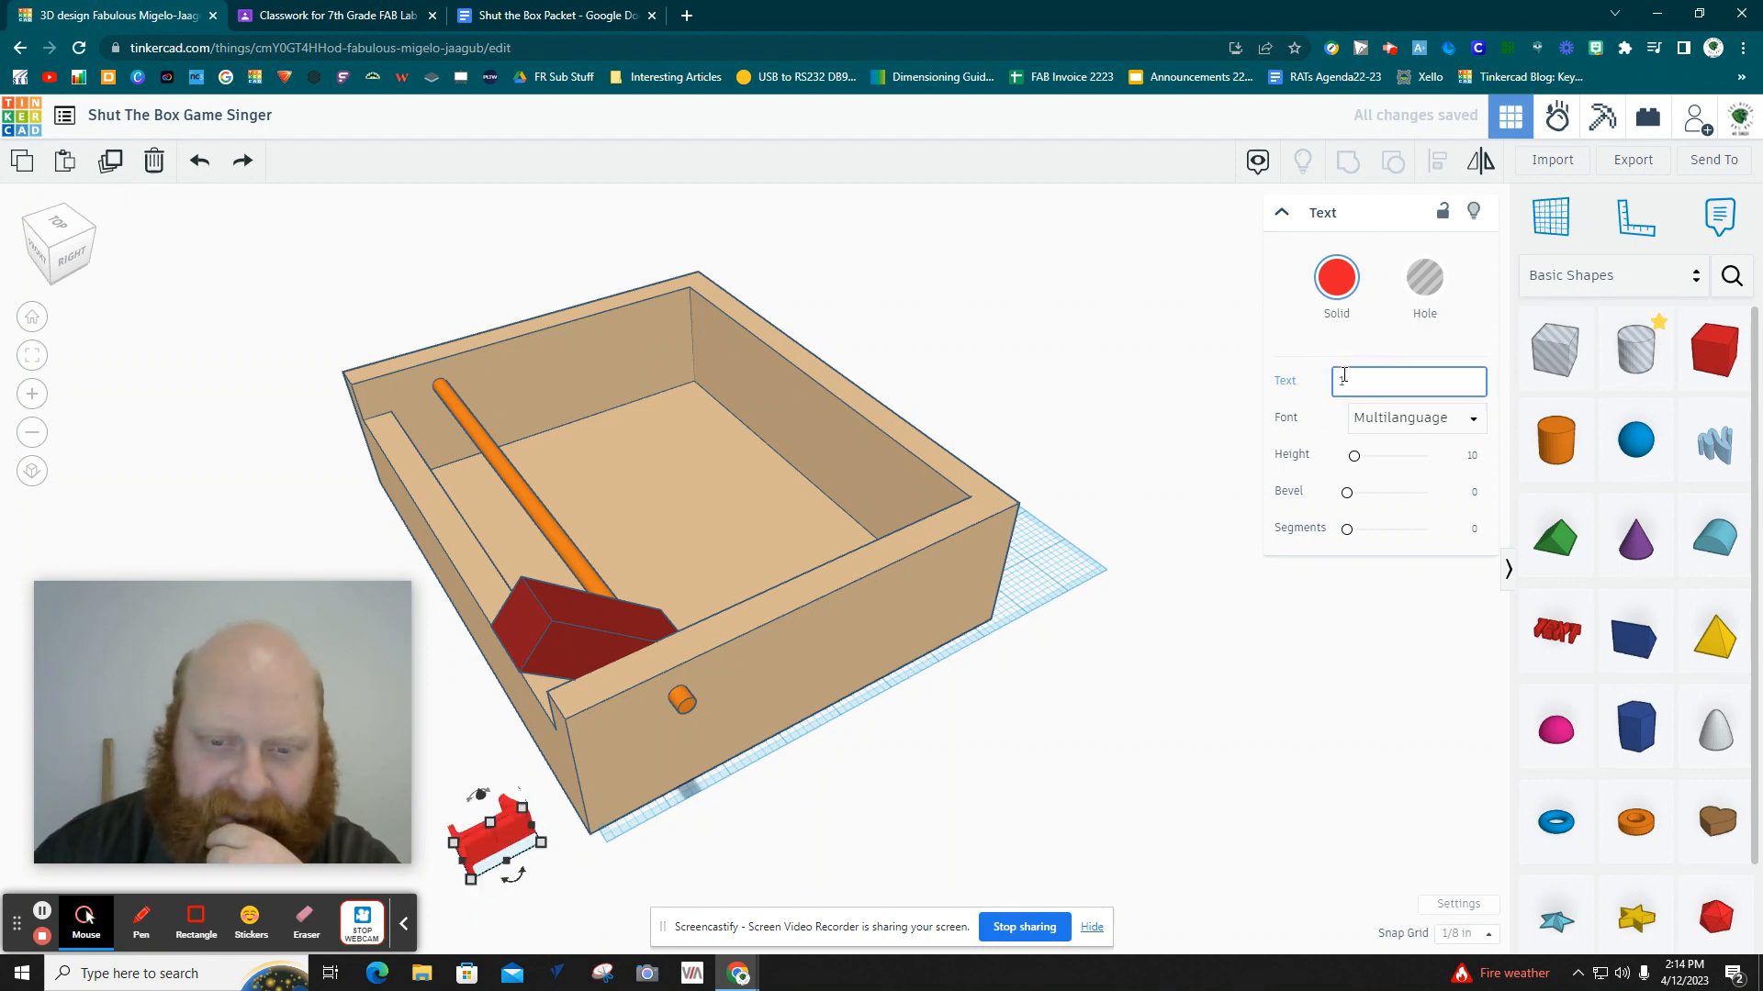
{"action": "left_click", "coordinate": [1336, 280]}
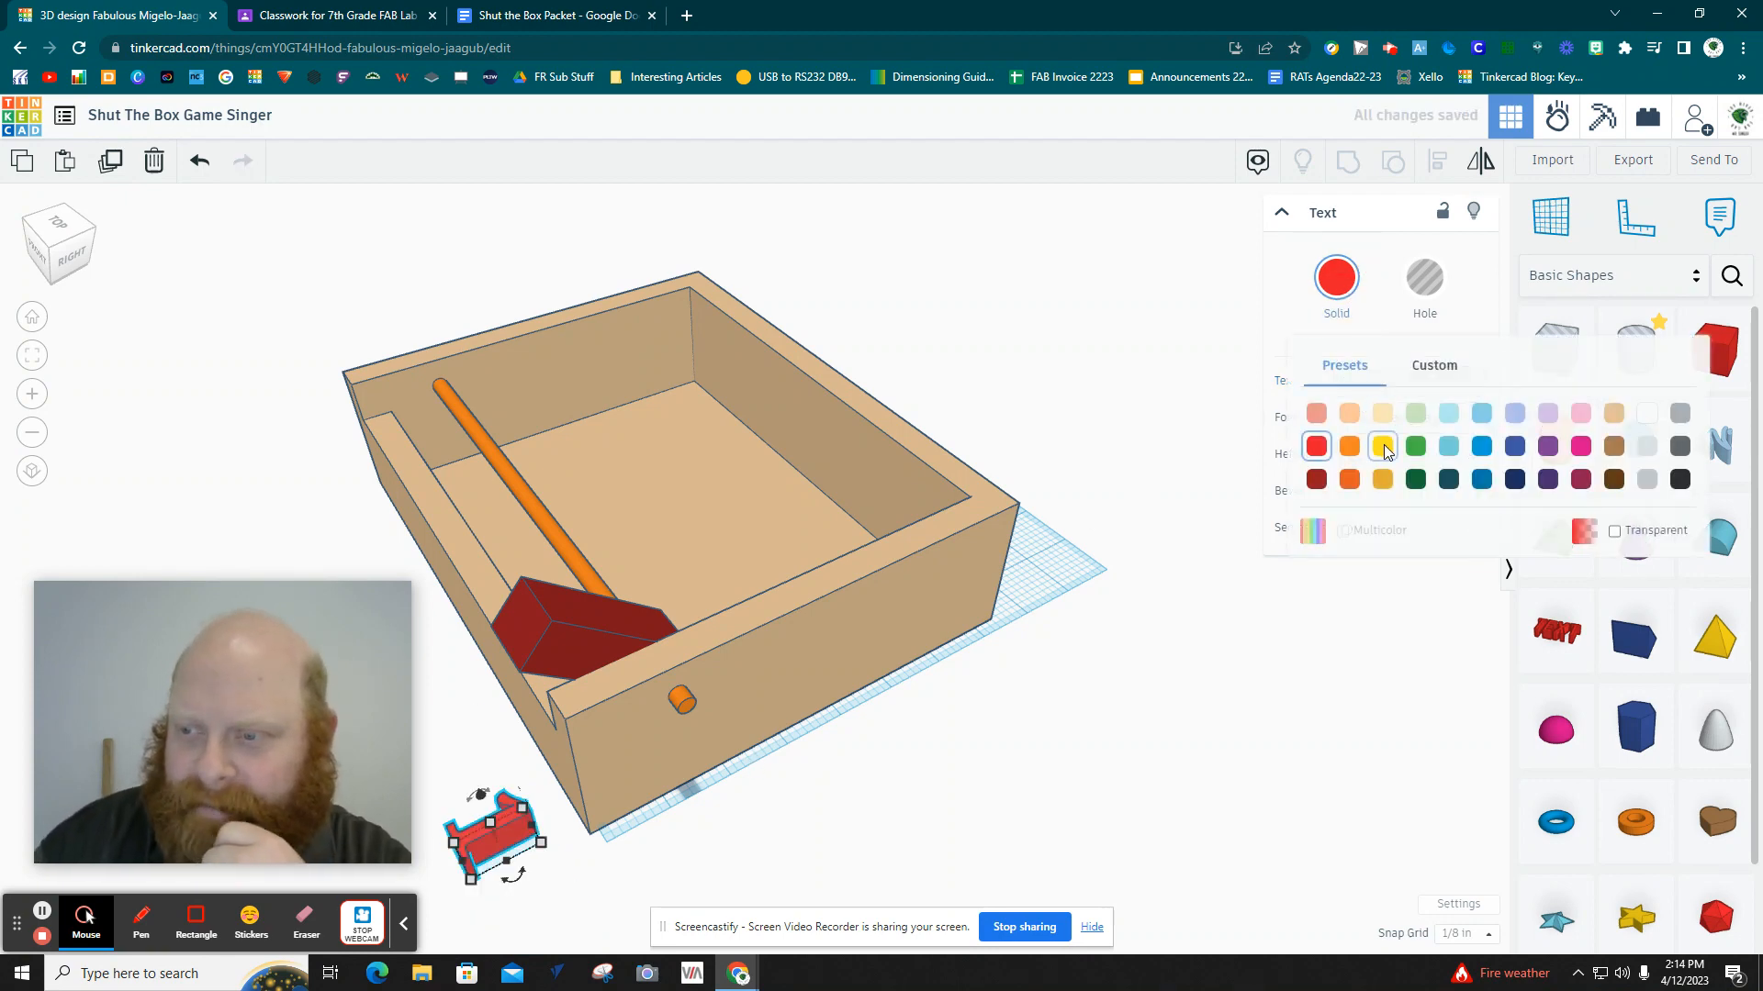
{"action": "left_click", "coordinate": [1416, 413]}
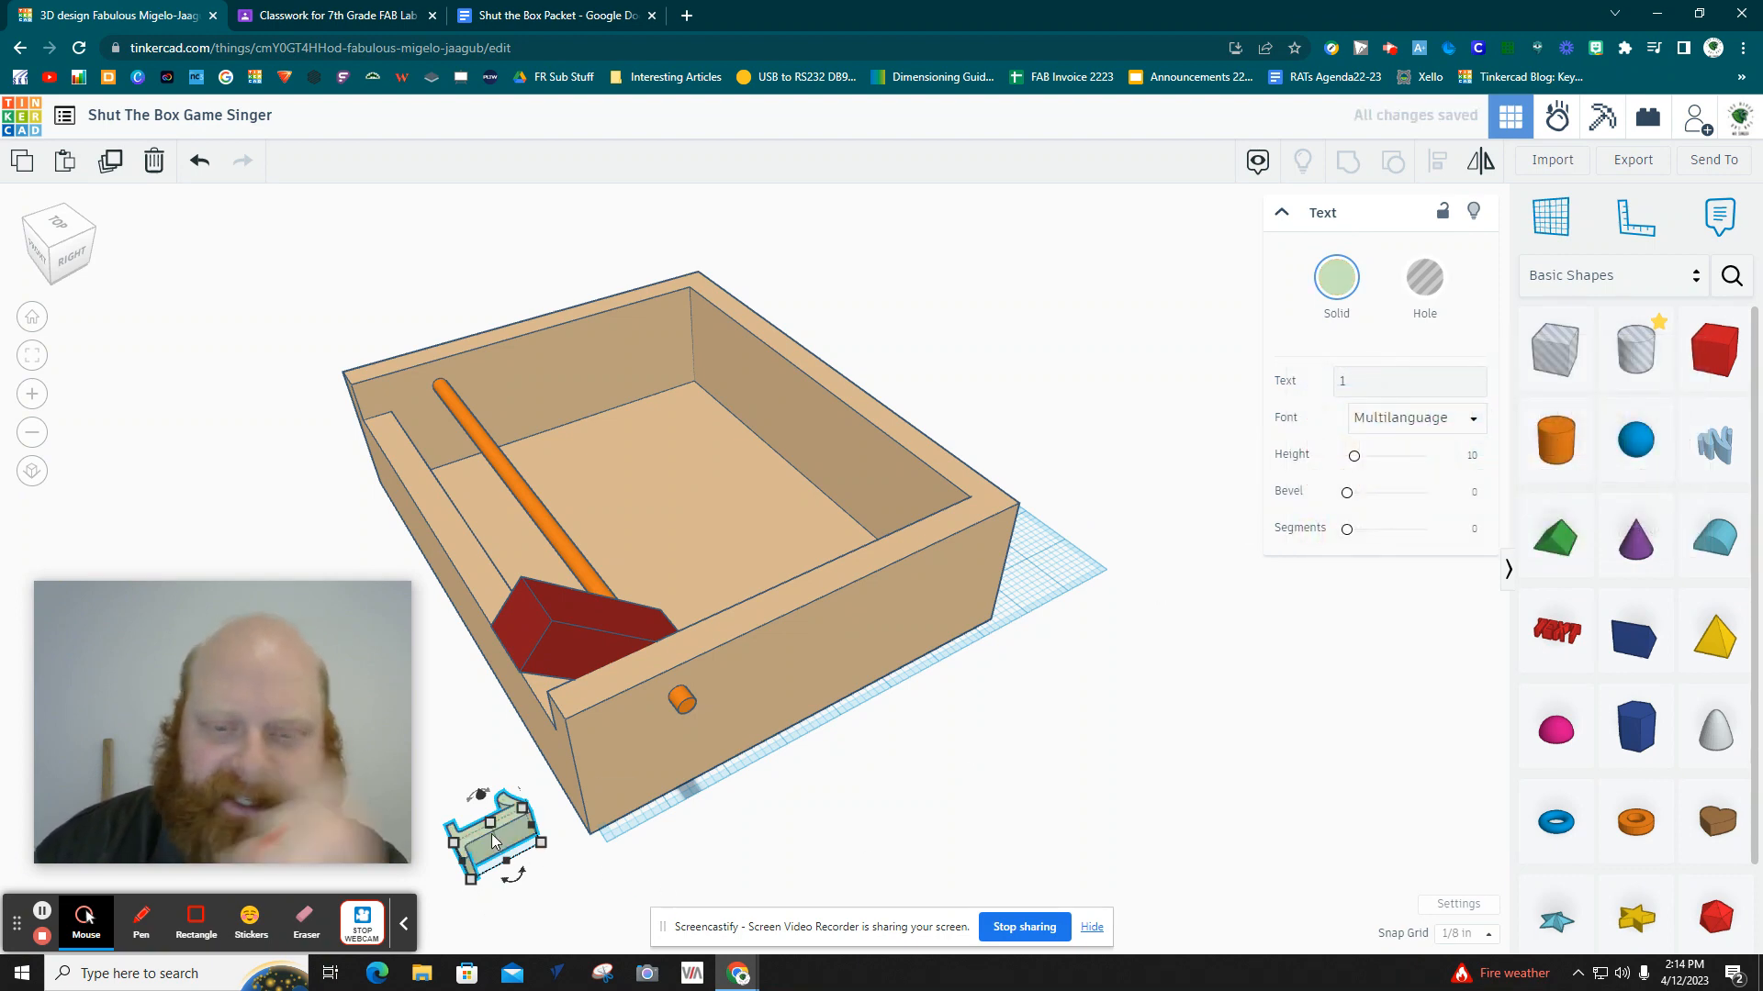
Raise the number 1 off the workplane and move it into the box beside the face of the number tile.
{"action": "left_click_drag", "start_coordinate": [480, 794], "coordinate": [516, 608]}
{"action": "left_click_drag", "start_coordinate": [427, 712], "coordinate": [648, 613]}
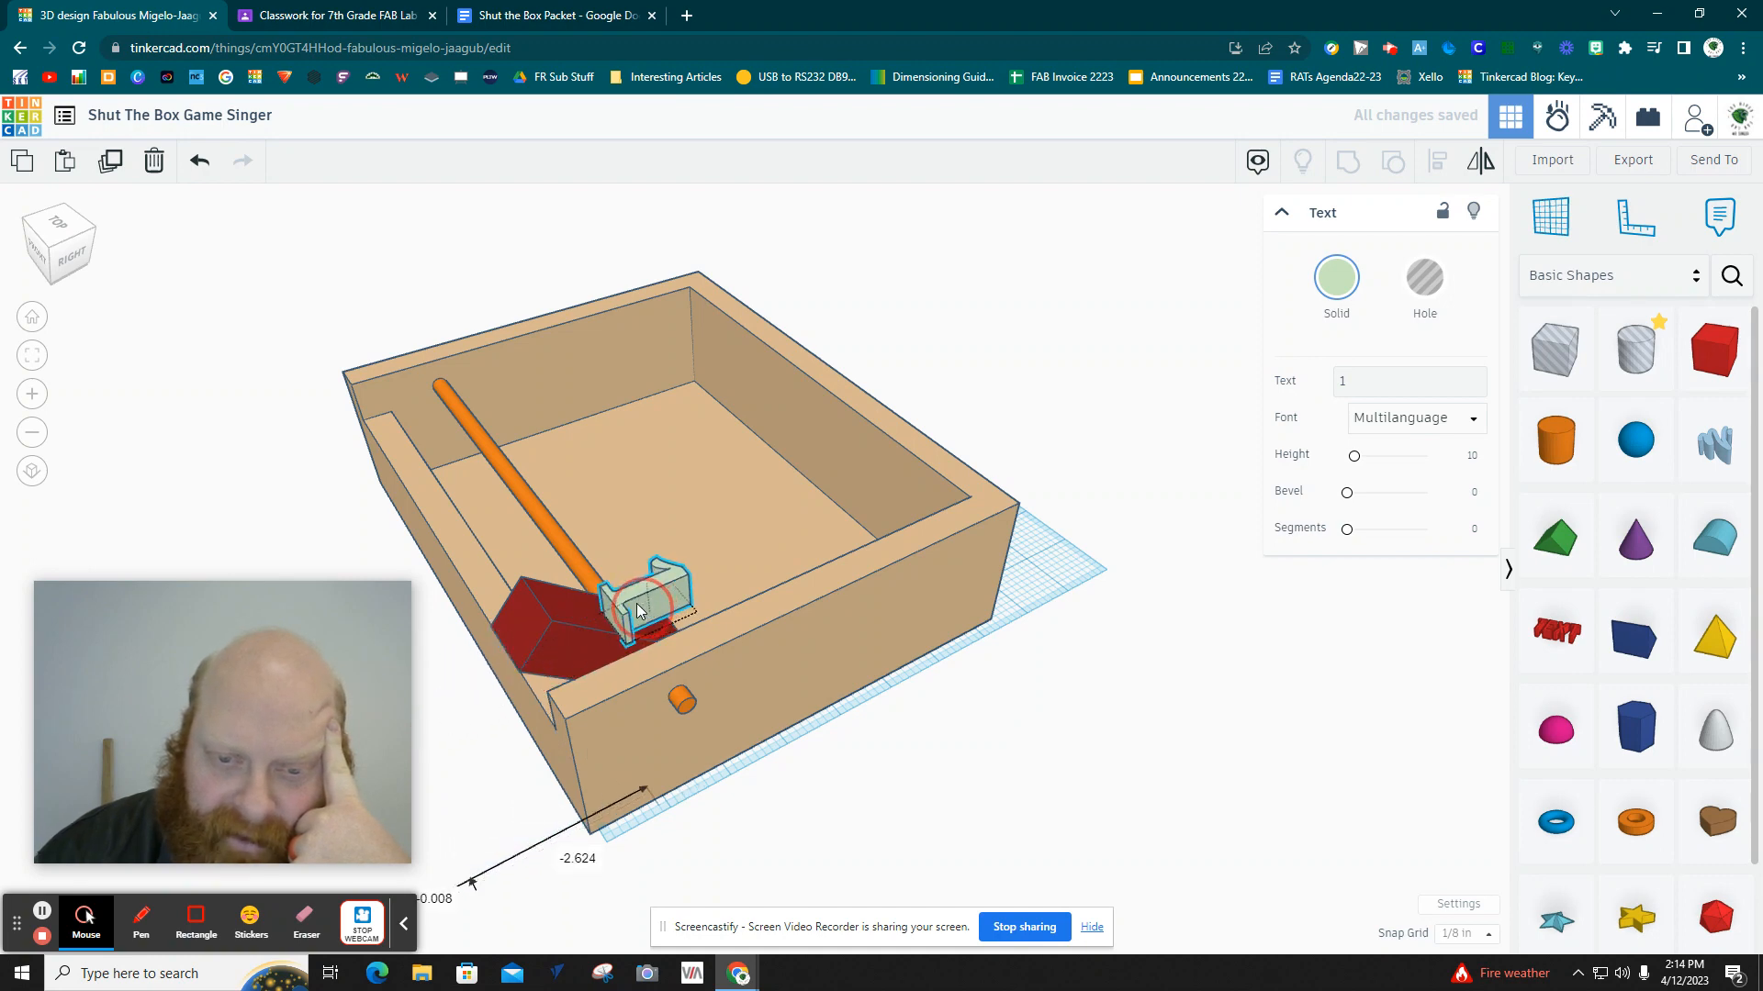
{"action": "right_click_drag", "start_coordinate": [1070, 740], "coordinate": [979, 762]}
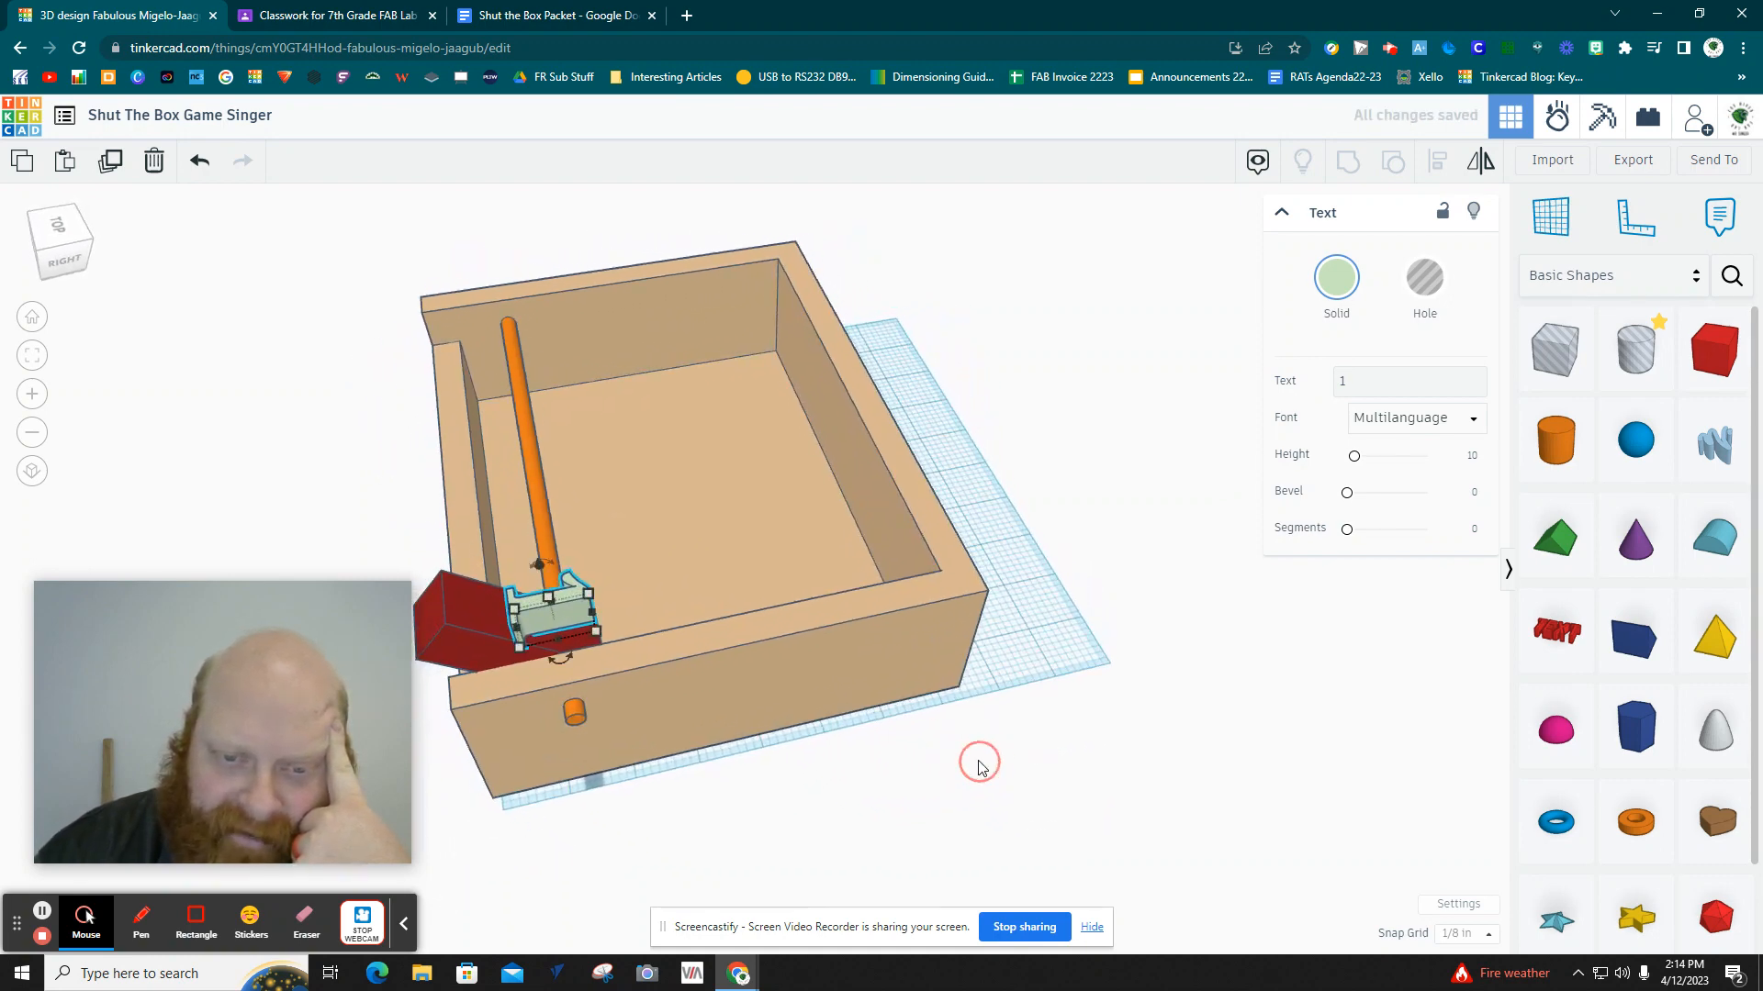
Mirror the number 1 along the box's front-to-back direction.
{"action": "left_click", "coordinate": [1481, 162]}
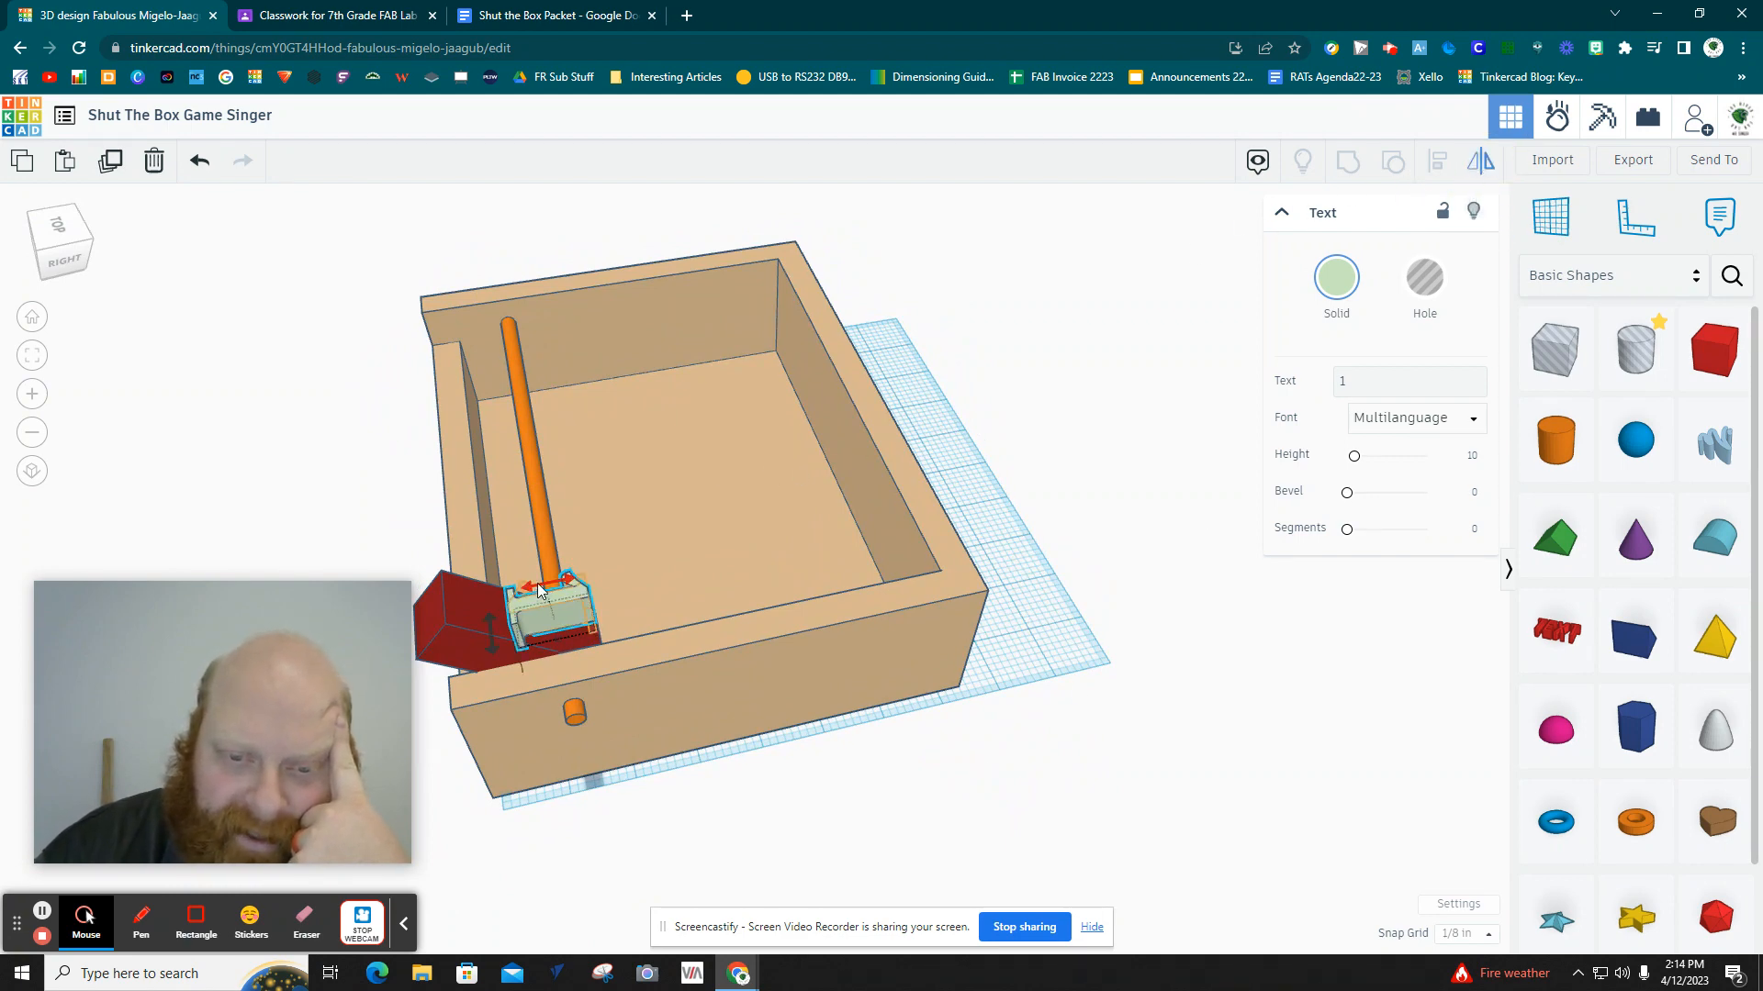
{"action": "left_click", "coordinate": [540, 591]}
{"action": "left_click", "coordinate": [715, 566]}
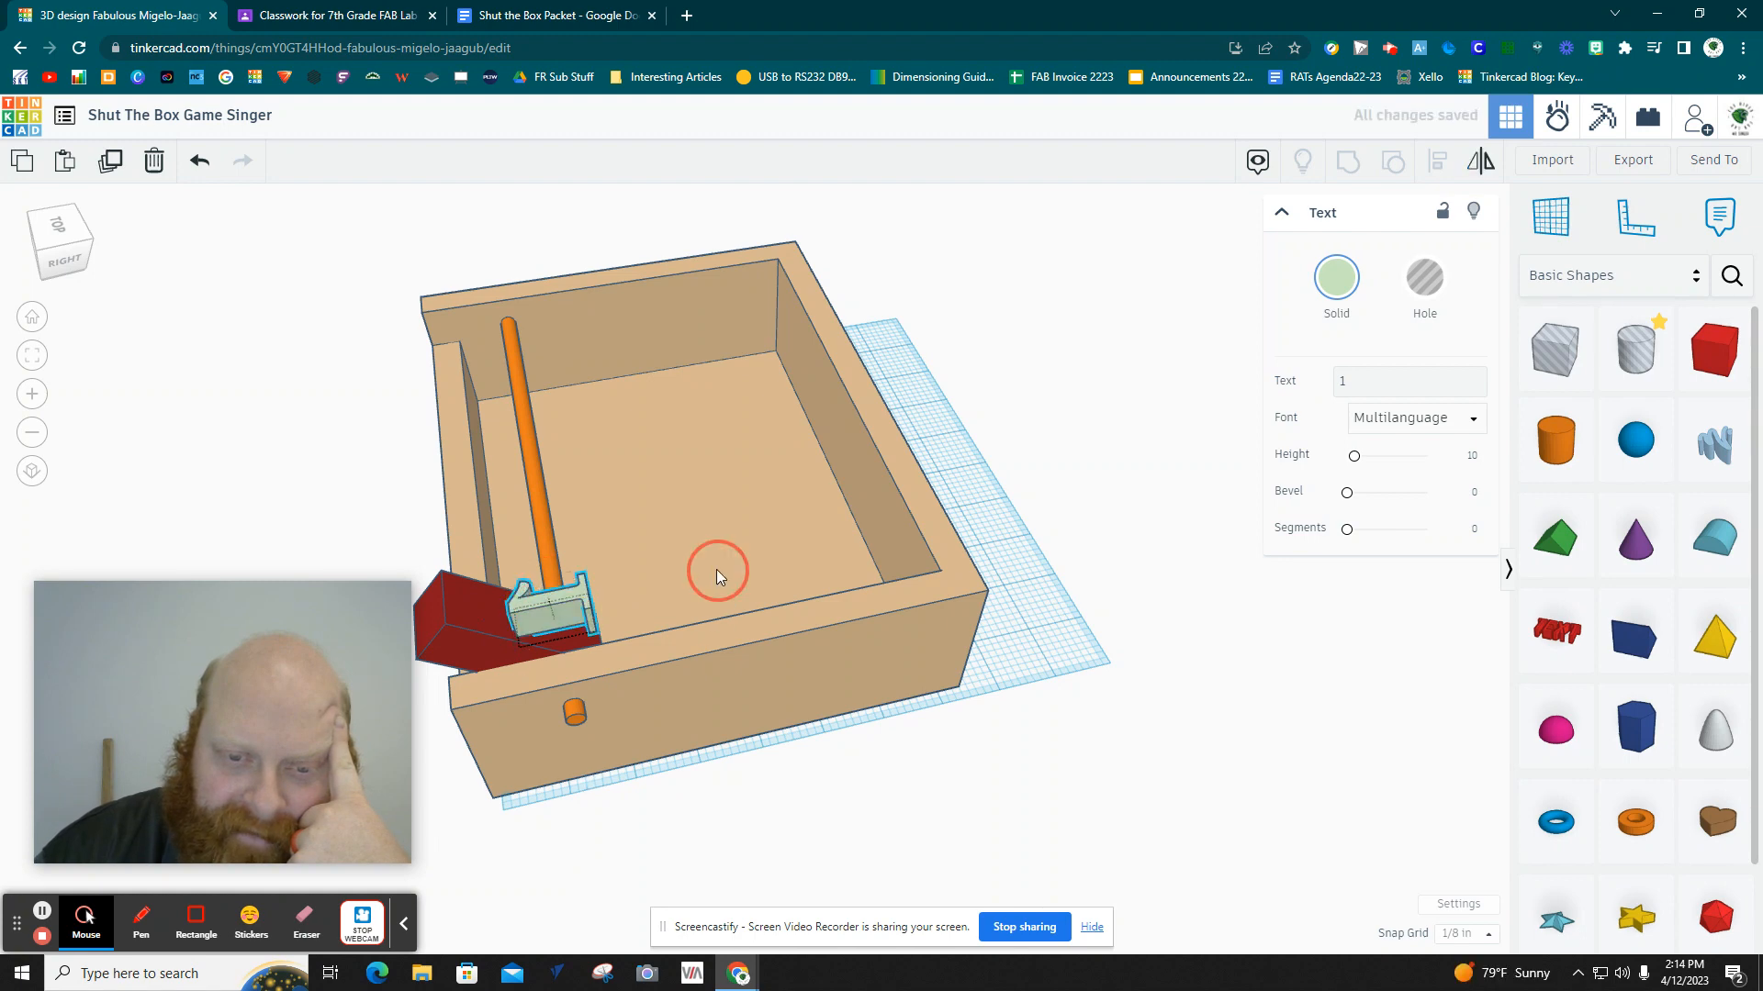
Tilt the number 1 to match the slope of the number tile.
{"action": "right_click_drag", "start_coordinate": [512, 907], "coordinate": [515, 834]}
{"action": "left_click", "coordinate": [563, 444]}
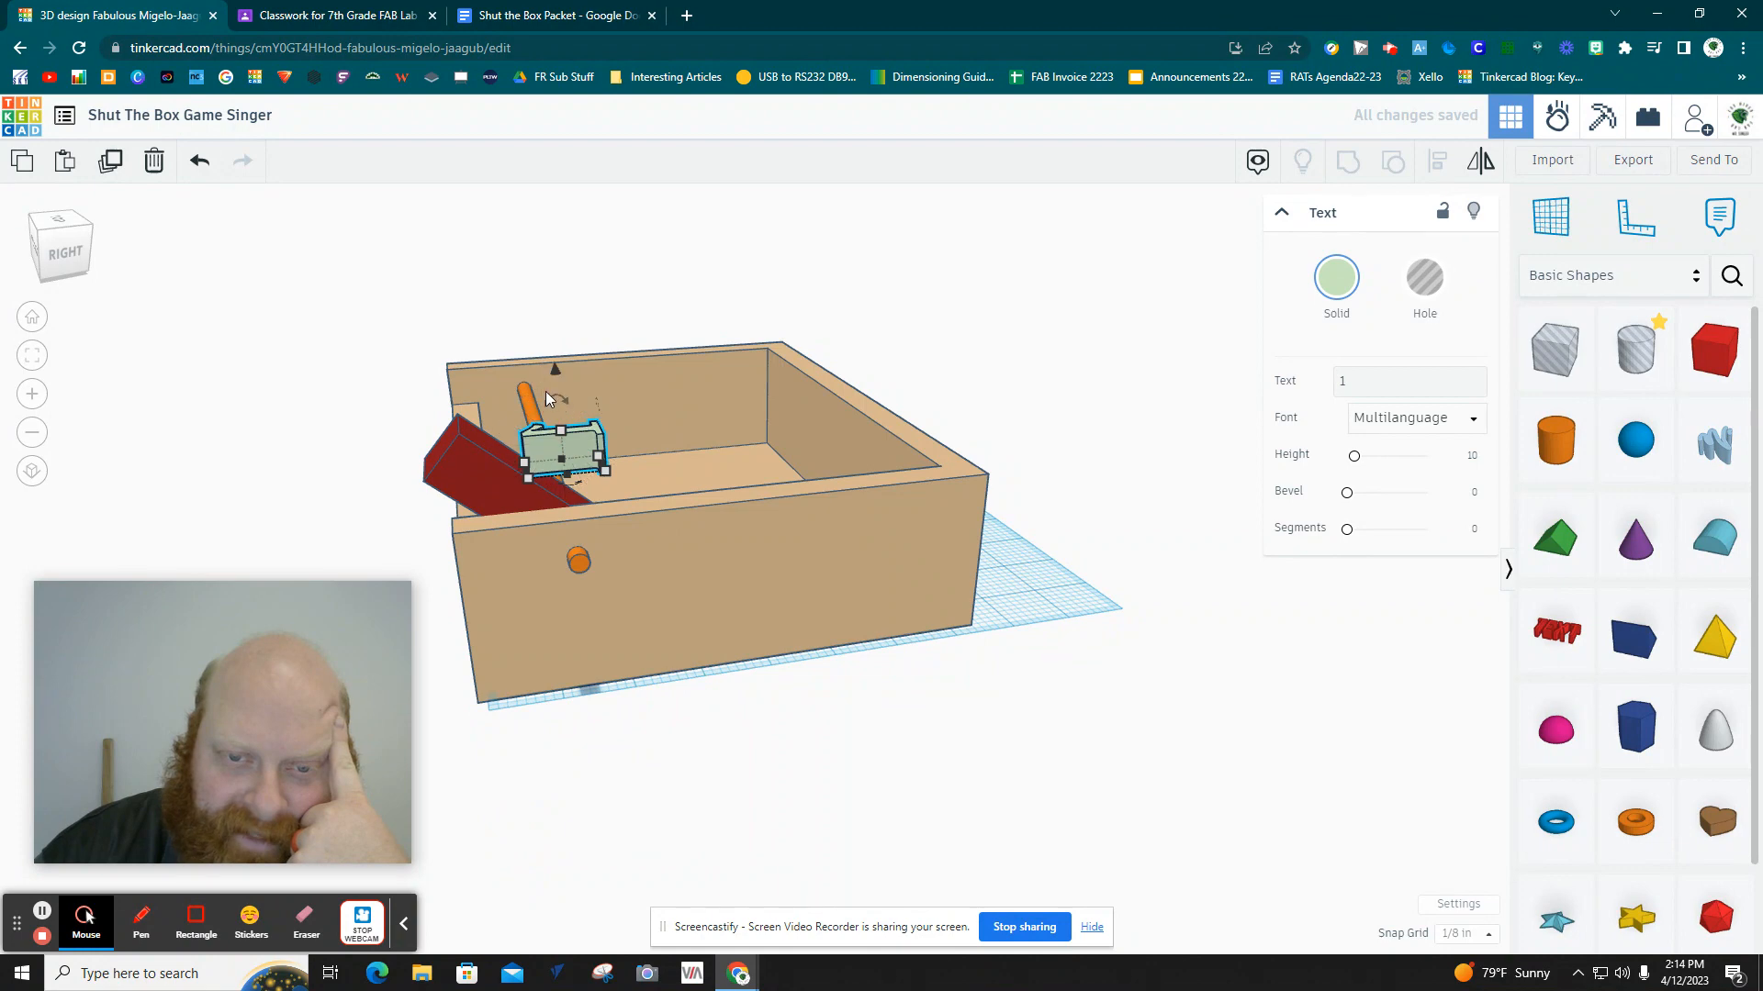
{"action": "left_click_drag", "start_coordinate": [548, 396], "coordinate": [585, 401]}
Nudge the tilted number 1 toward the rear wall until it meets the face of the number tile.
{"action": "key", "text": "Left"}
{"action": "key", "text": "Left"}
{"action": "key", "text": "Left"}
{"action": "key", "text": "Left"}
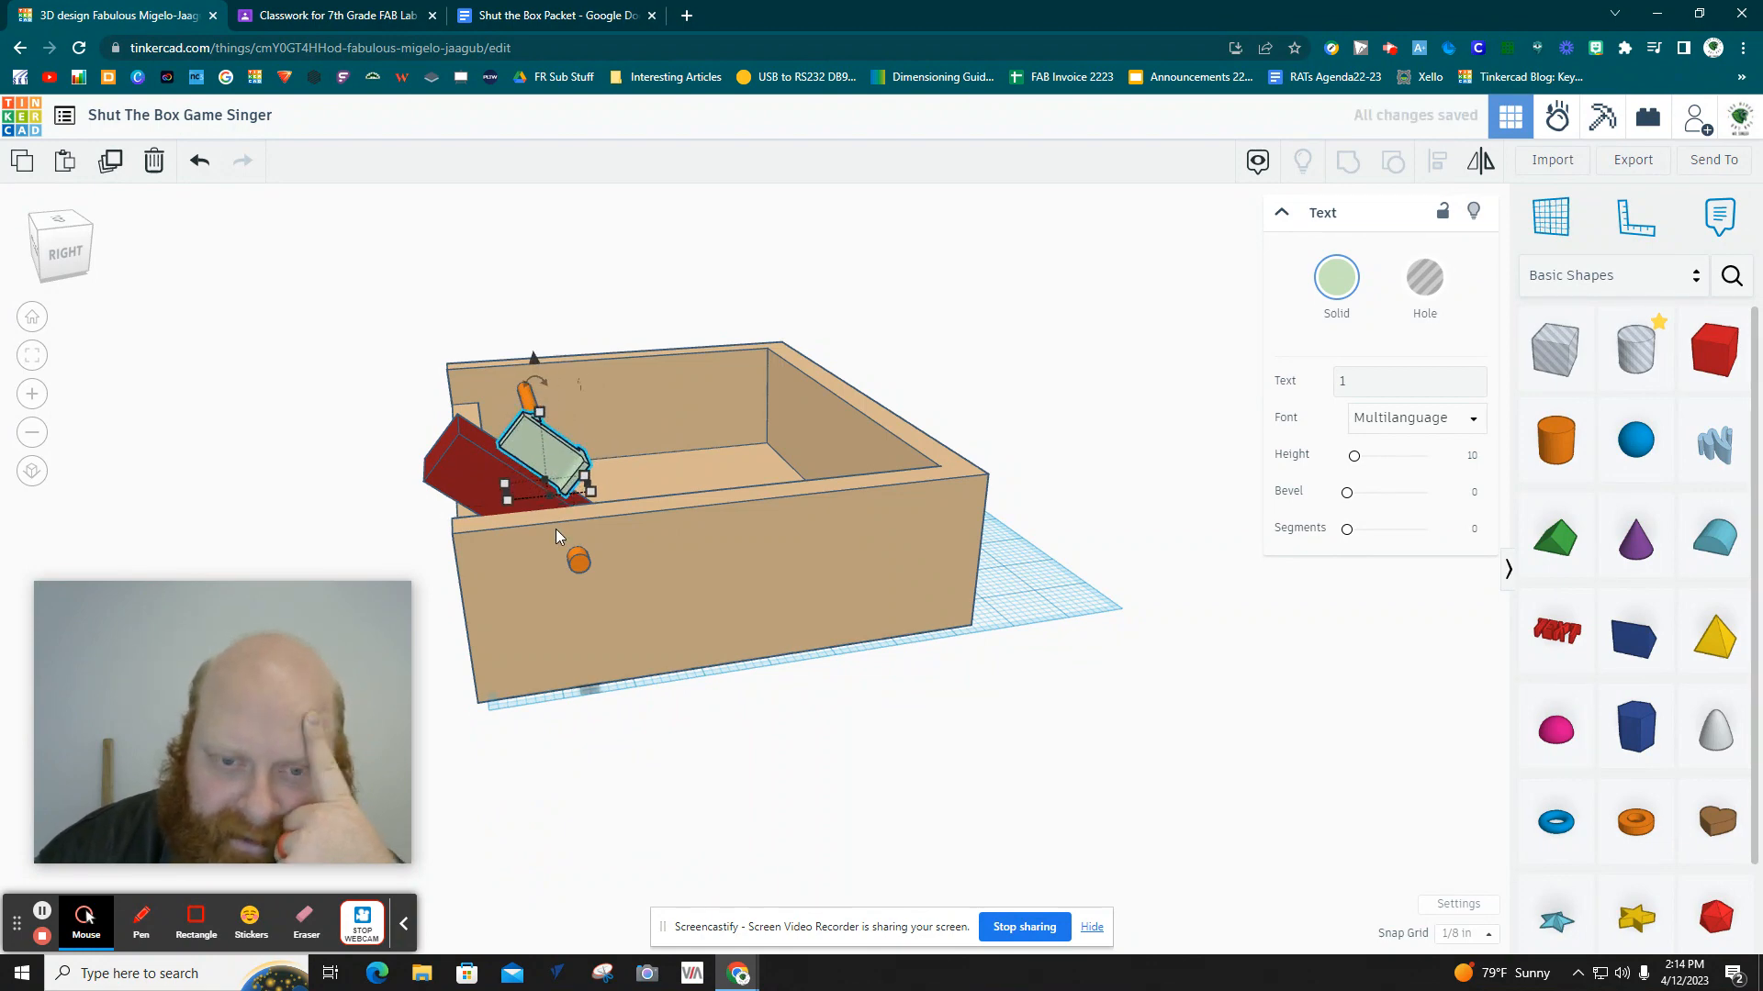
{"action": "key", "text": "Left"}
{"action": "key", "text": "Left"}
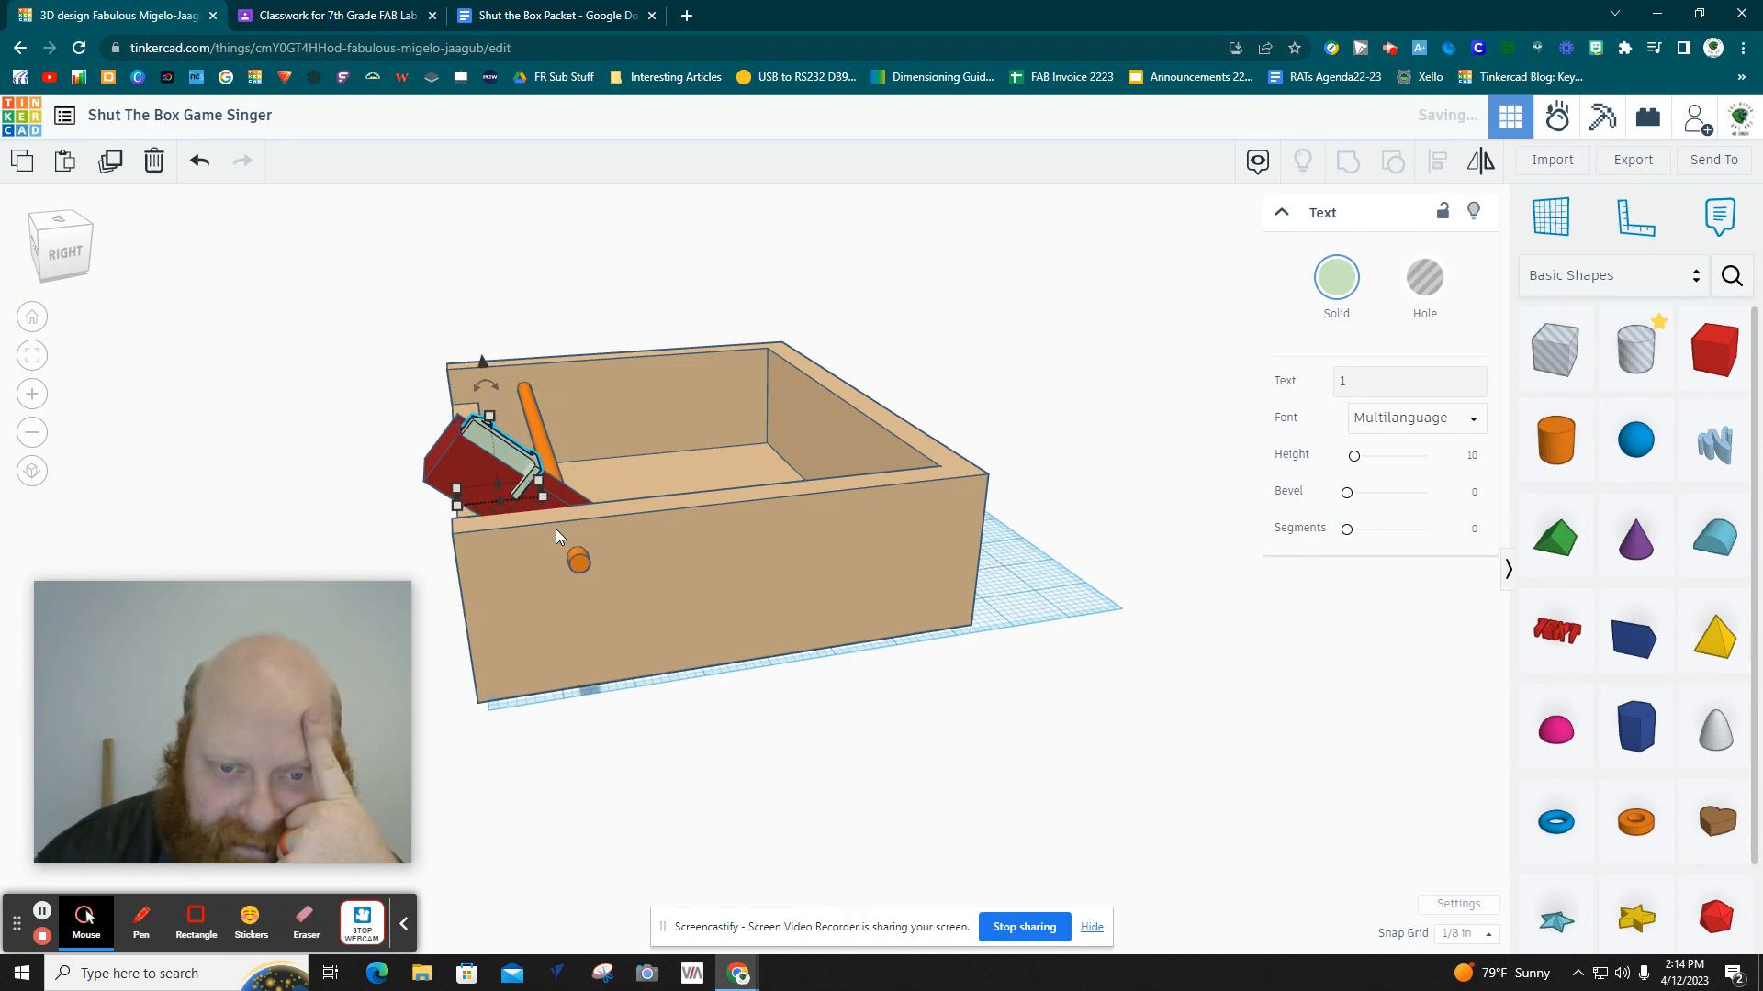
Lower the tilted number 1 onto the face of the number tile and mirror it sideways so it reads correctly.
{"action": "key", "text": "Left"}
{"action": "right_click_drag", "start_coordinate": [1014, 645], "coordinate": [532, 252]}
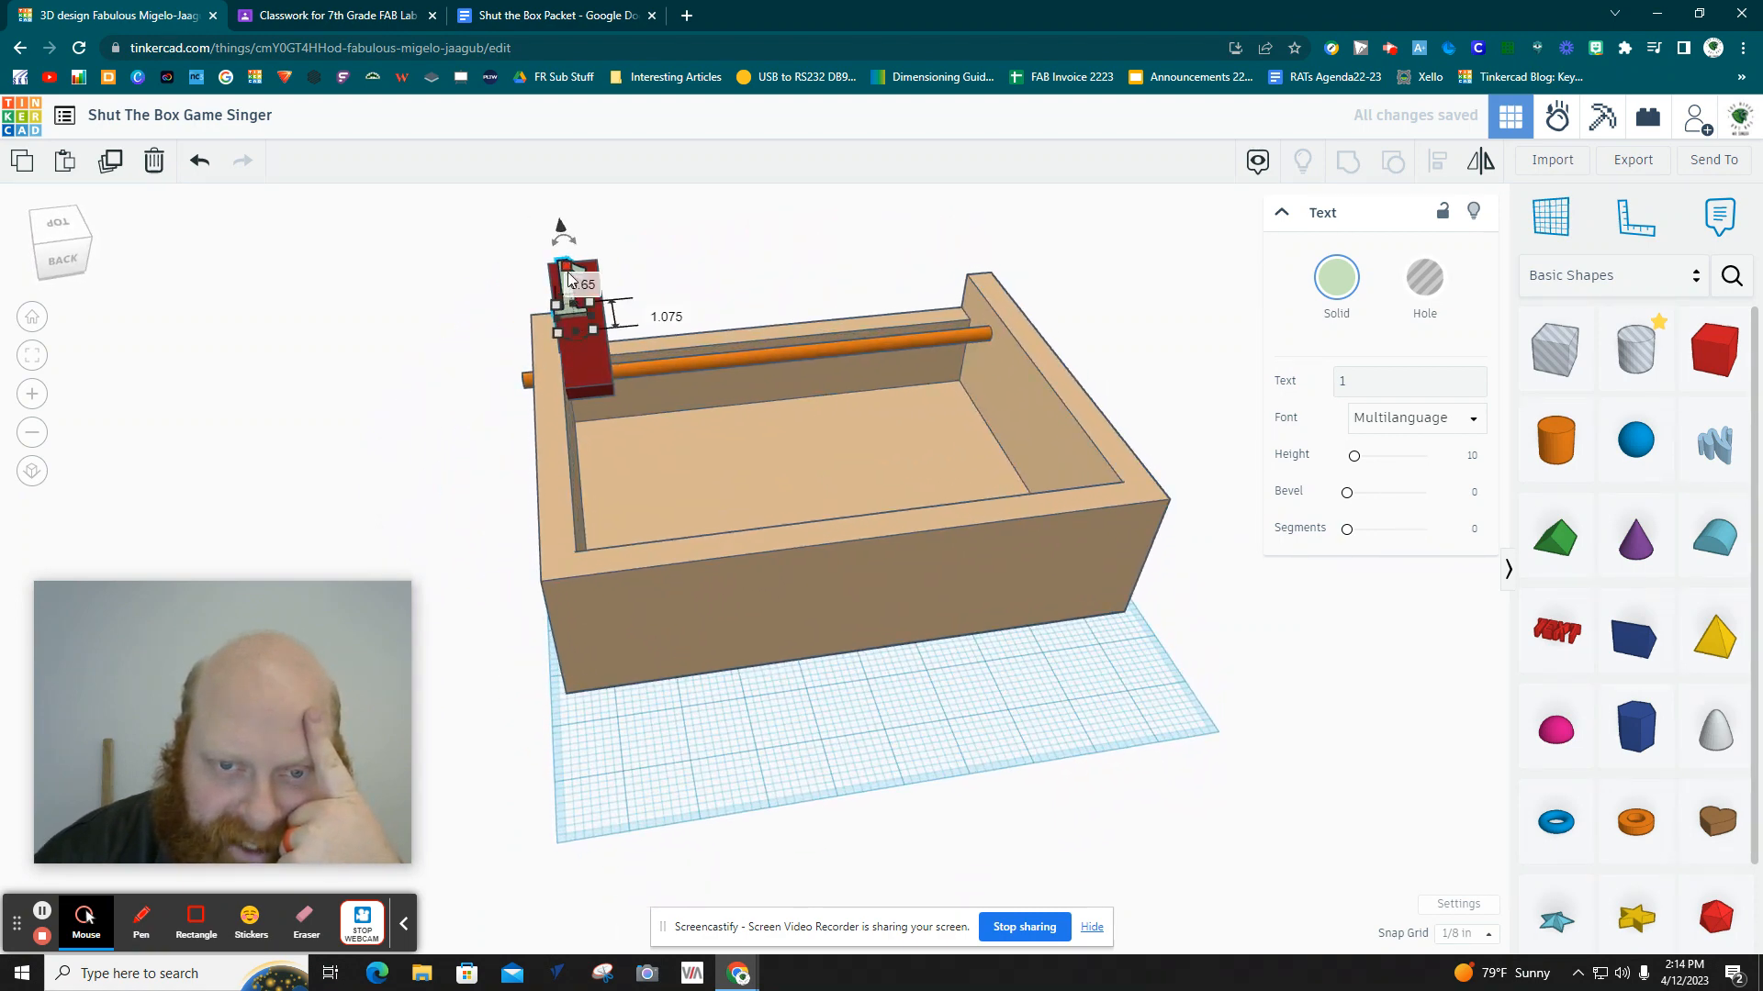
{"action": "left_click_drag", "start_coordinate": [565, 224], "coordinate": [571, 243]}
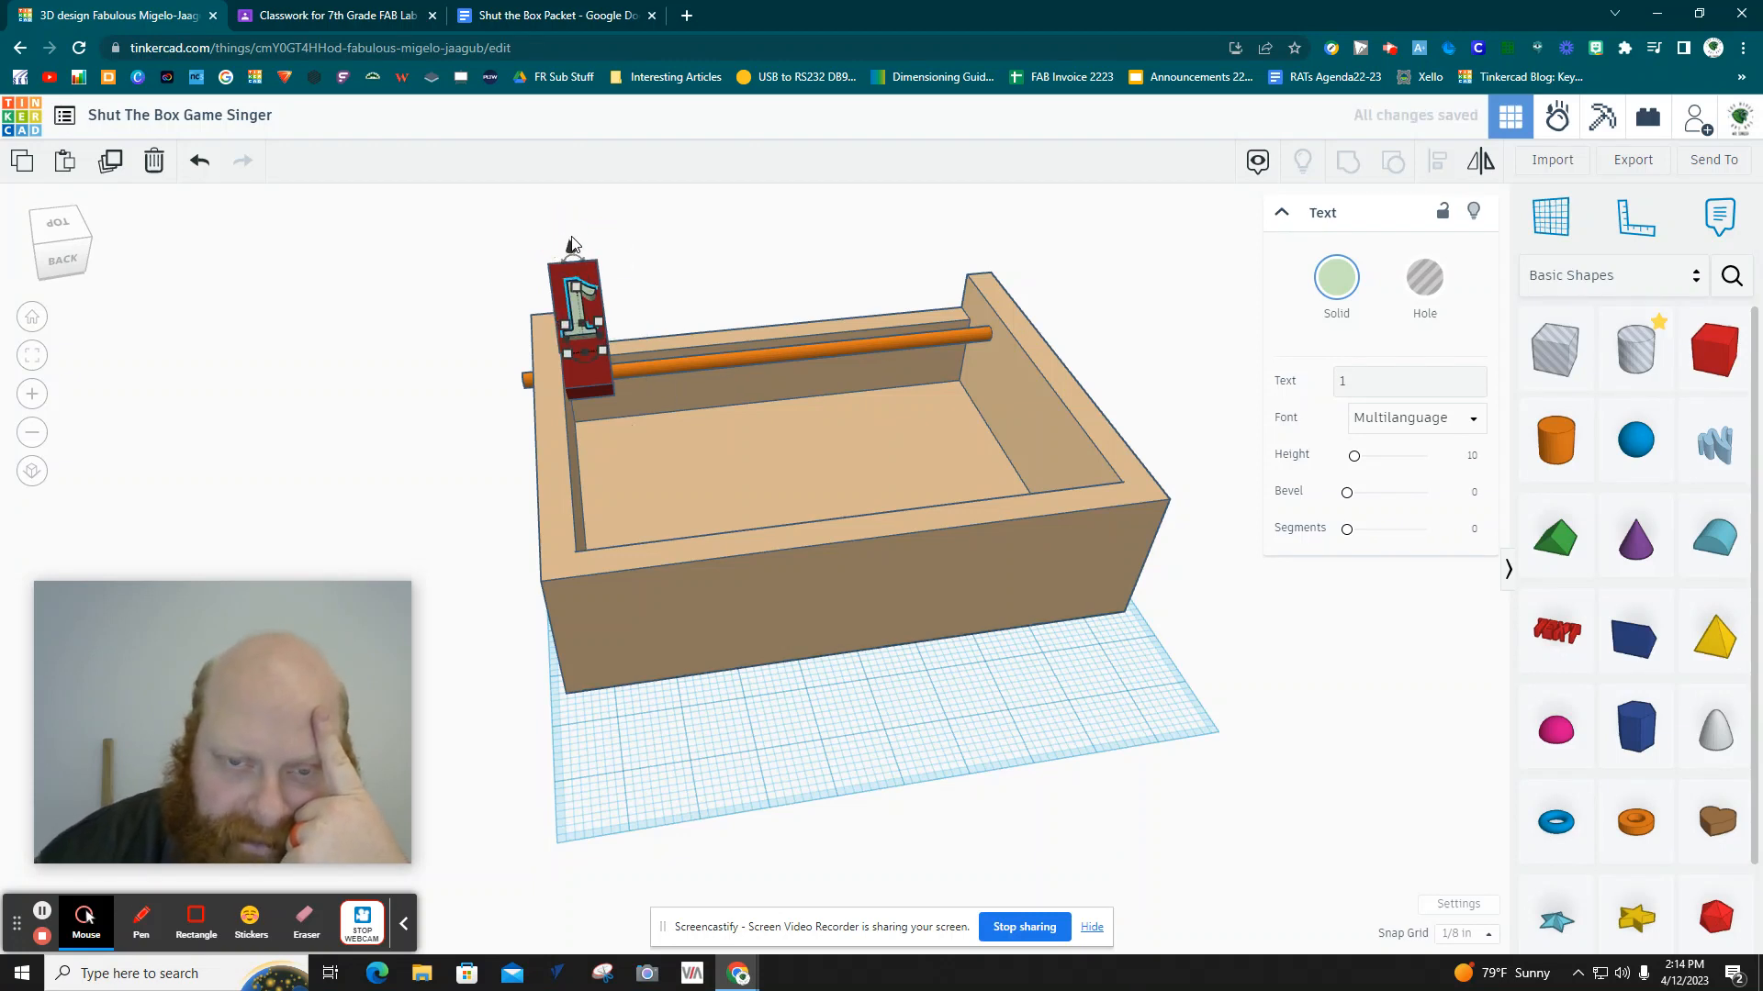
{"action": "mouse_move", "coordinate": [377, 390]}
{"action": "right_mouse_down"}
{"action": "mouse_move", "coordinate": [677, 382]}
{"action": "mouse_move", "coordinate": [518, 393]}
{"action": "mouse_move", "coordinate": [432, 421]}
{"action": "mouse_move", "coordinate": [407, 401]}
{"action": "mouse_move", "coordinate": [346, 444]}
{"action": "mouse_move", "coordinate": [316, 432]}
{"action": "mouse_move", "coordinate": [377, 419]}
{"action": "right_mouse_up"}
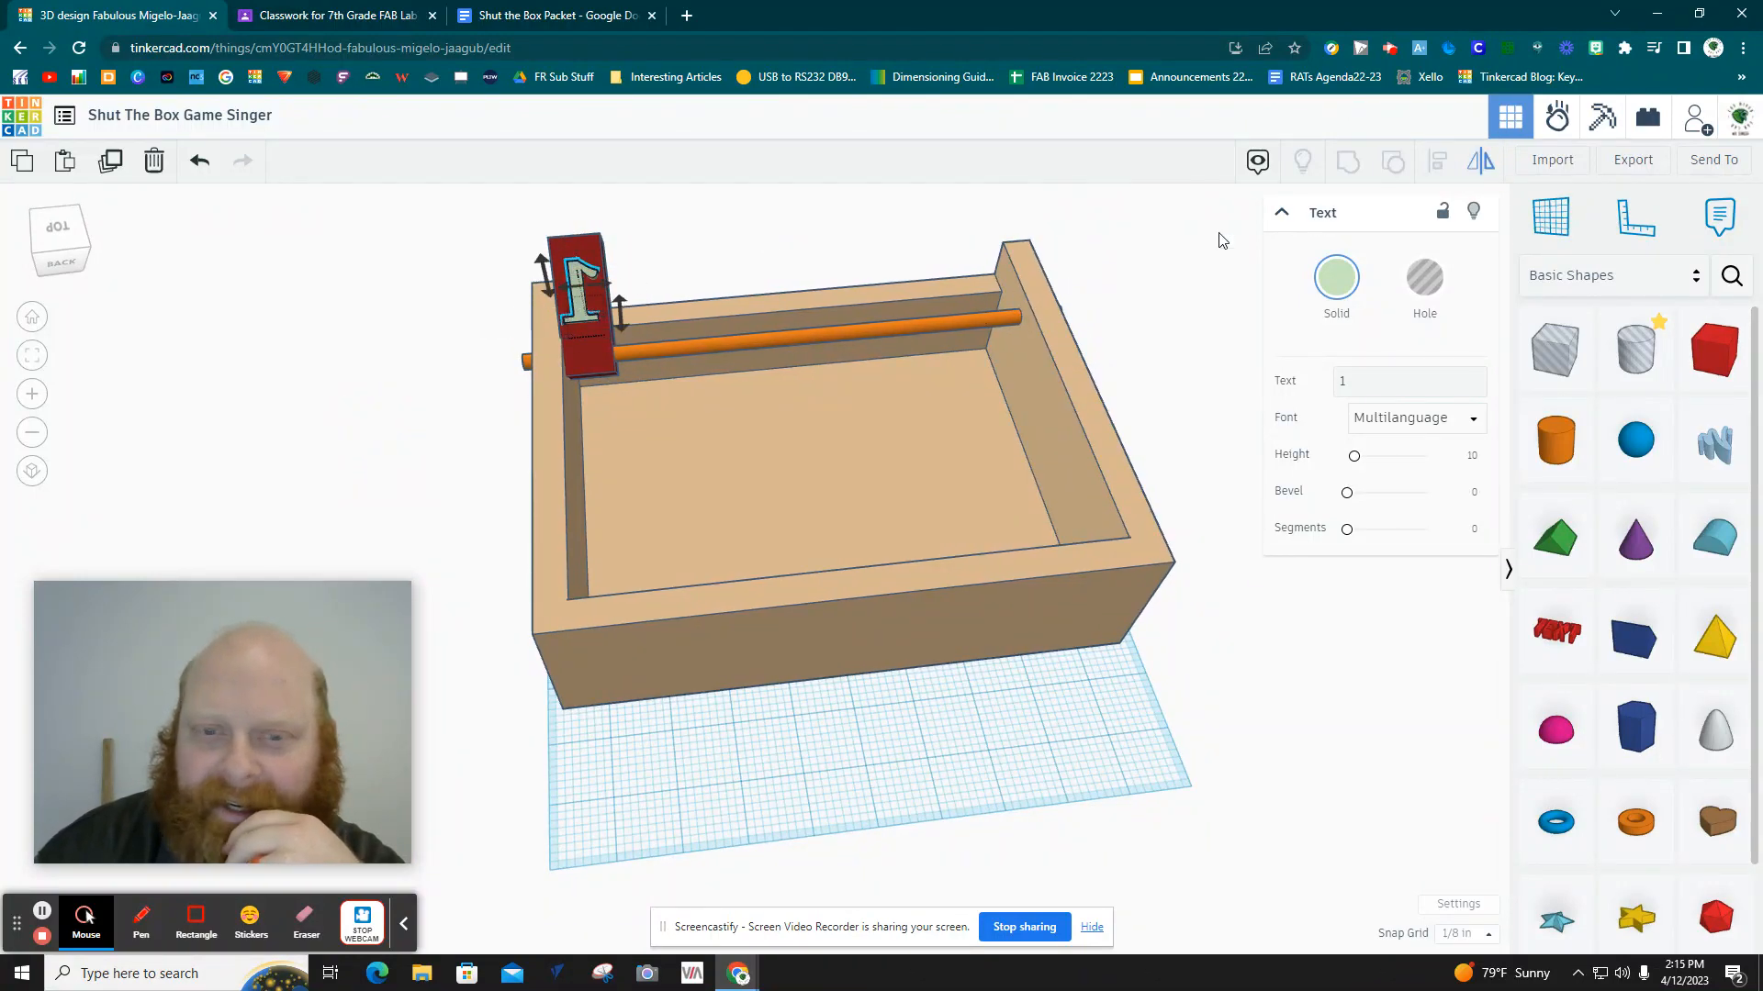
{"action": "left_click", "coordinate": [425, 344]}
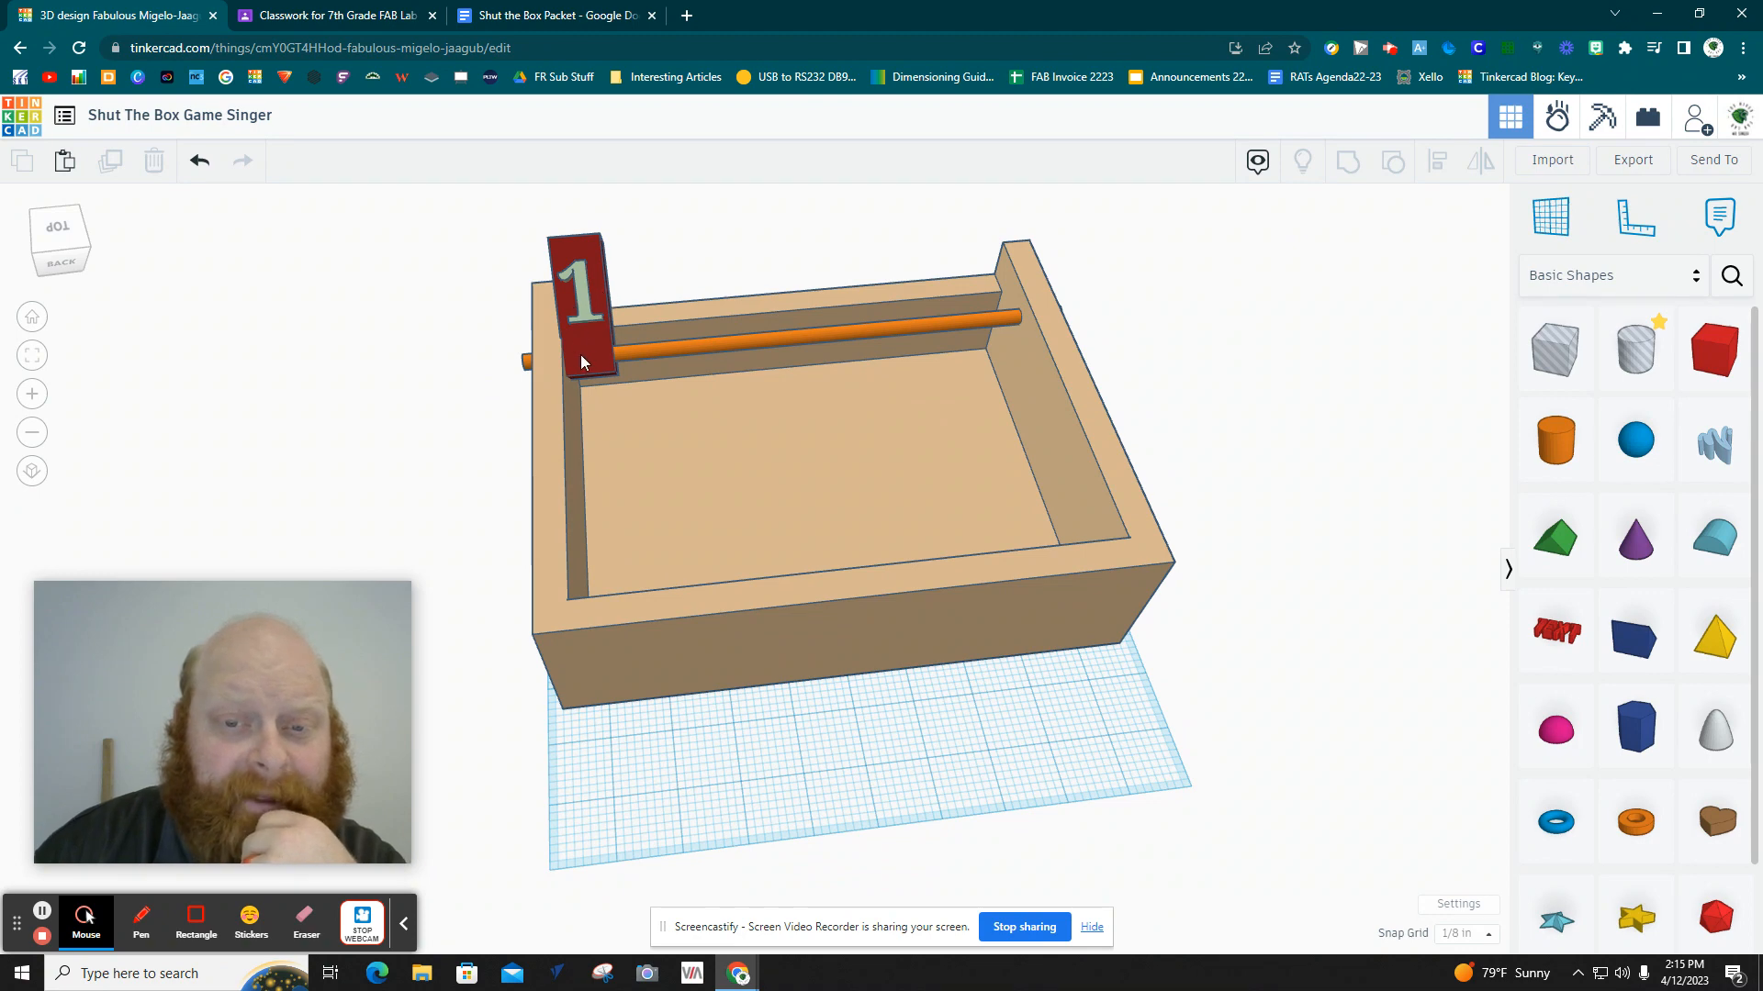
Duplicate the number tile together with its 1 and place the copy directly beside it along the dowel.
{"action": "left_click", "coordinate": [585, 324]}
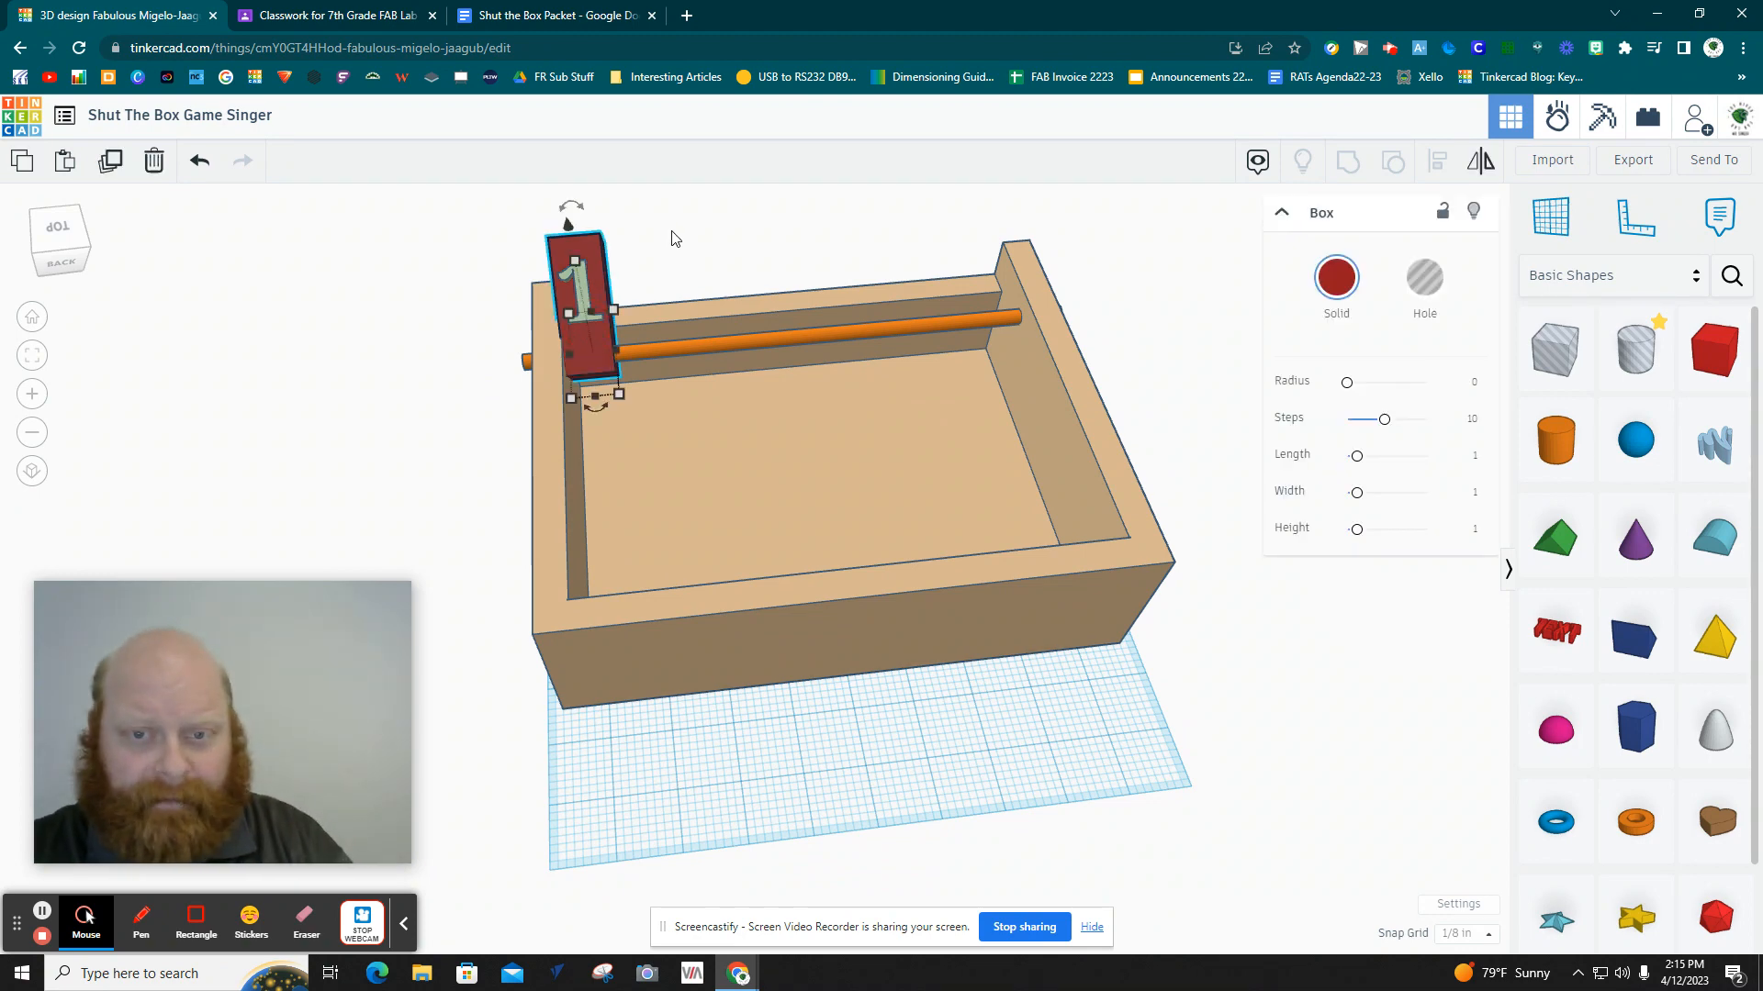
{"action": "left_click", "coordinate": [623, 277]}
{"action": "left_click", "coordinate": [583, 295]}
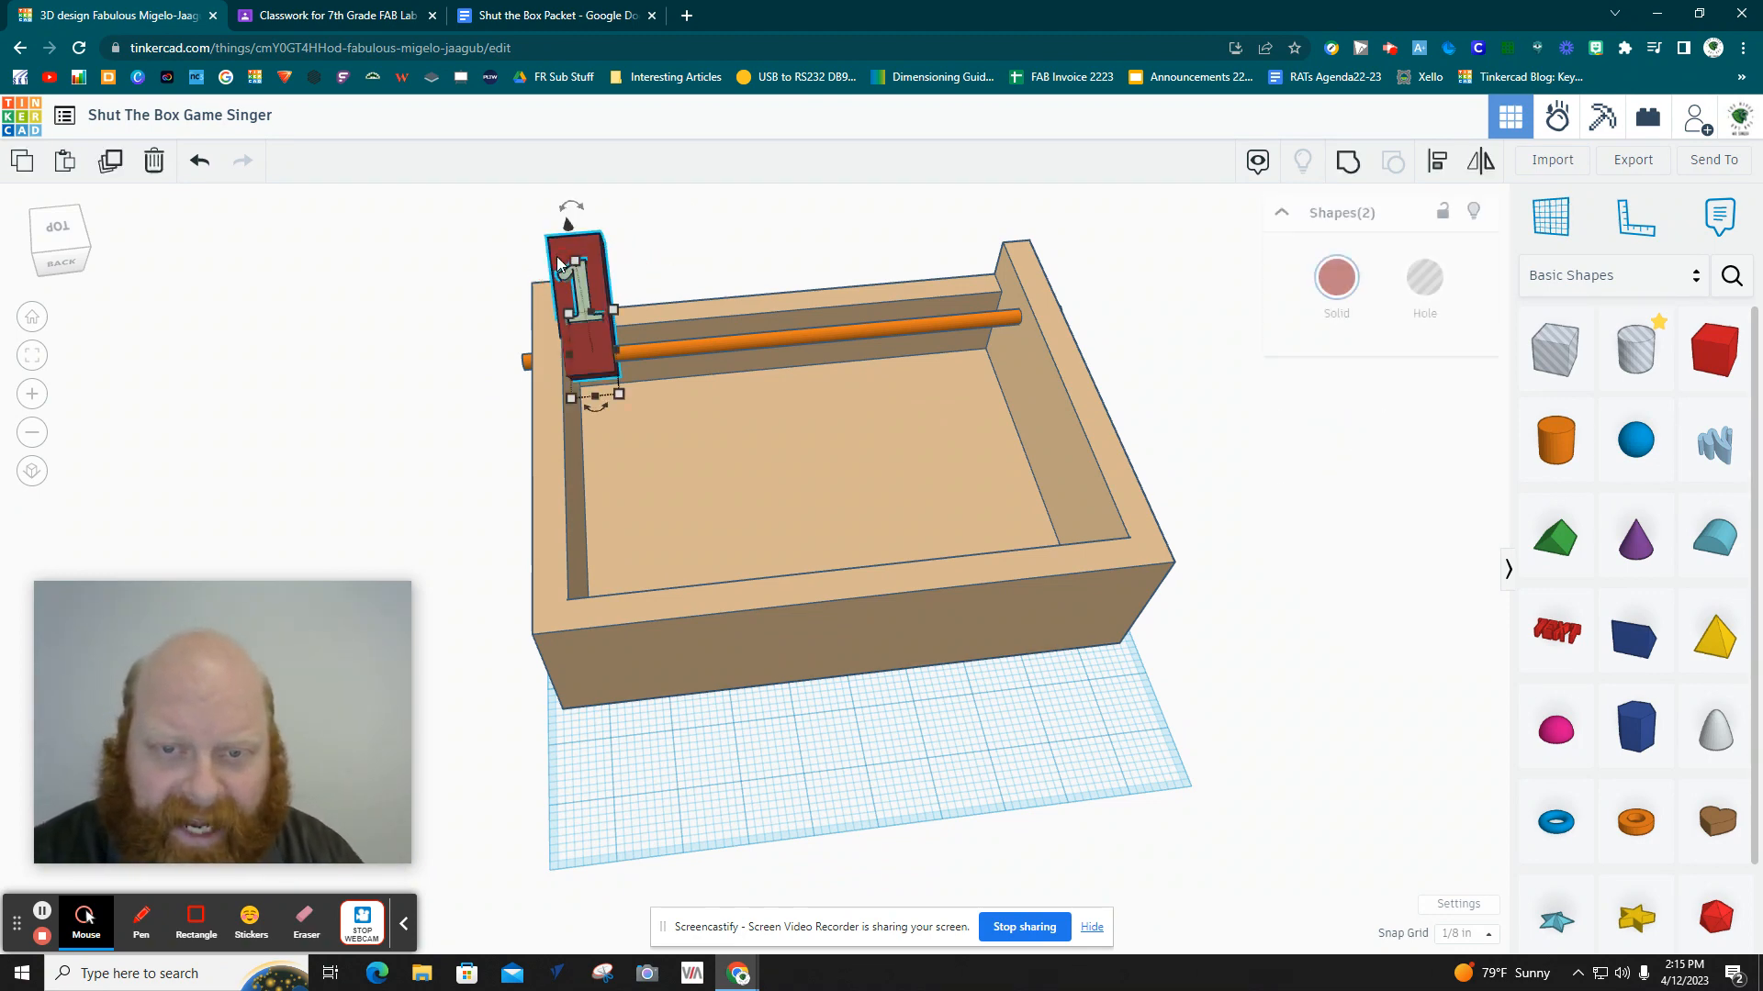
{"action": "scroll", "coordinate": [584, 295], "scroll_direction": "up", "scroll_amount": 1}
{"action": "scroll", "coordinate": [584, 296], "scroll_direction": "up", "scroll_amount": 1}
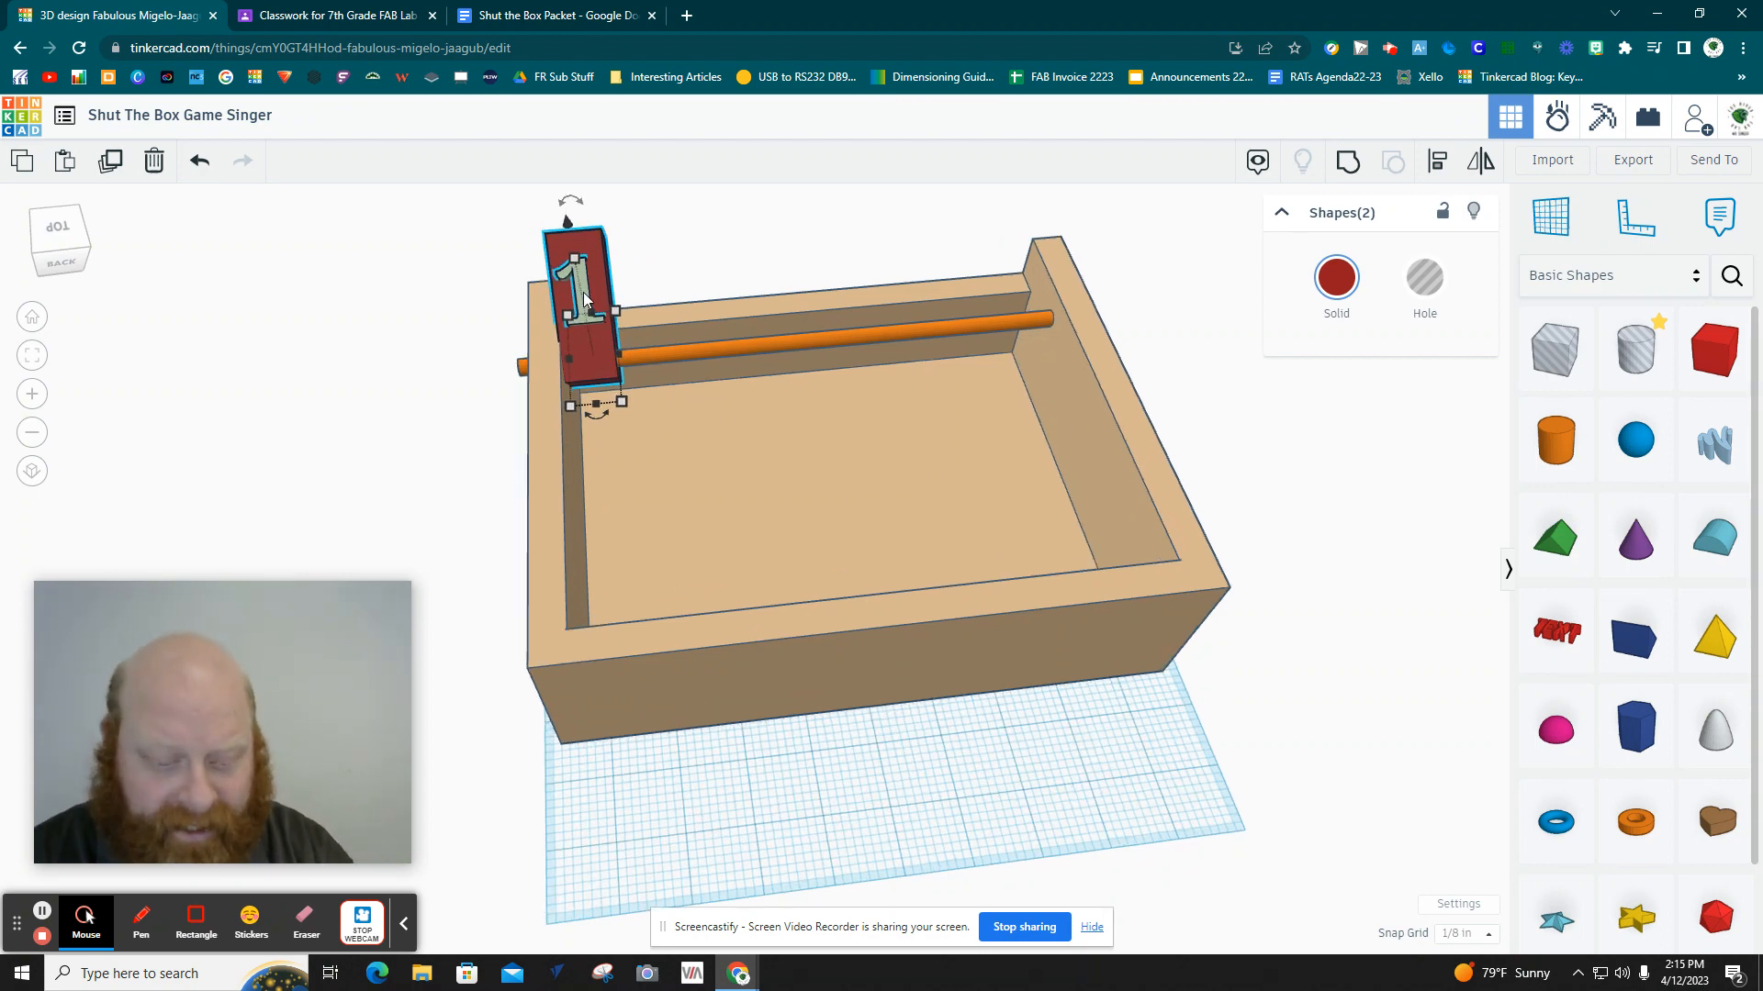
{"action": "key", "text": "ctrl+d"}
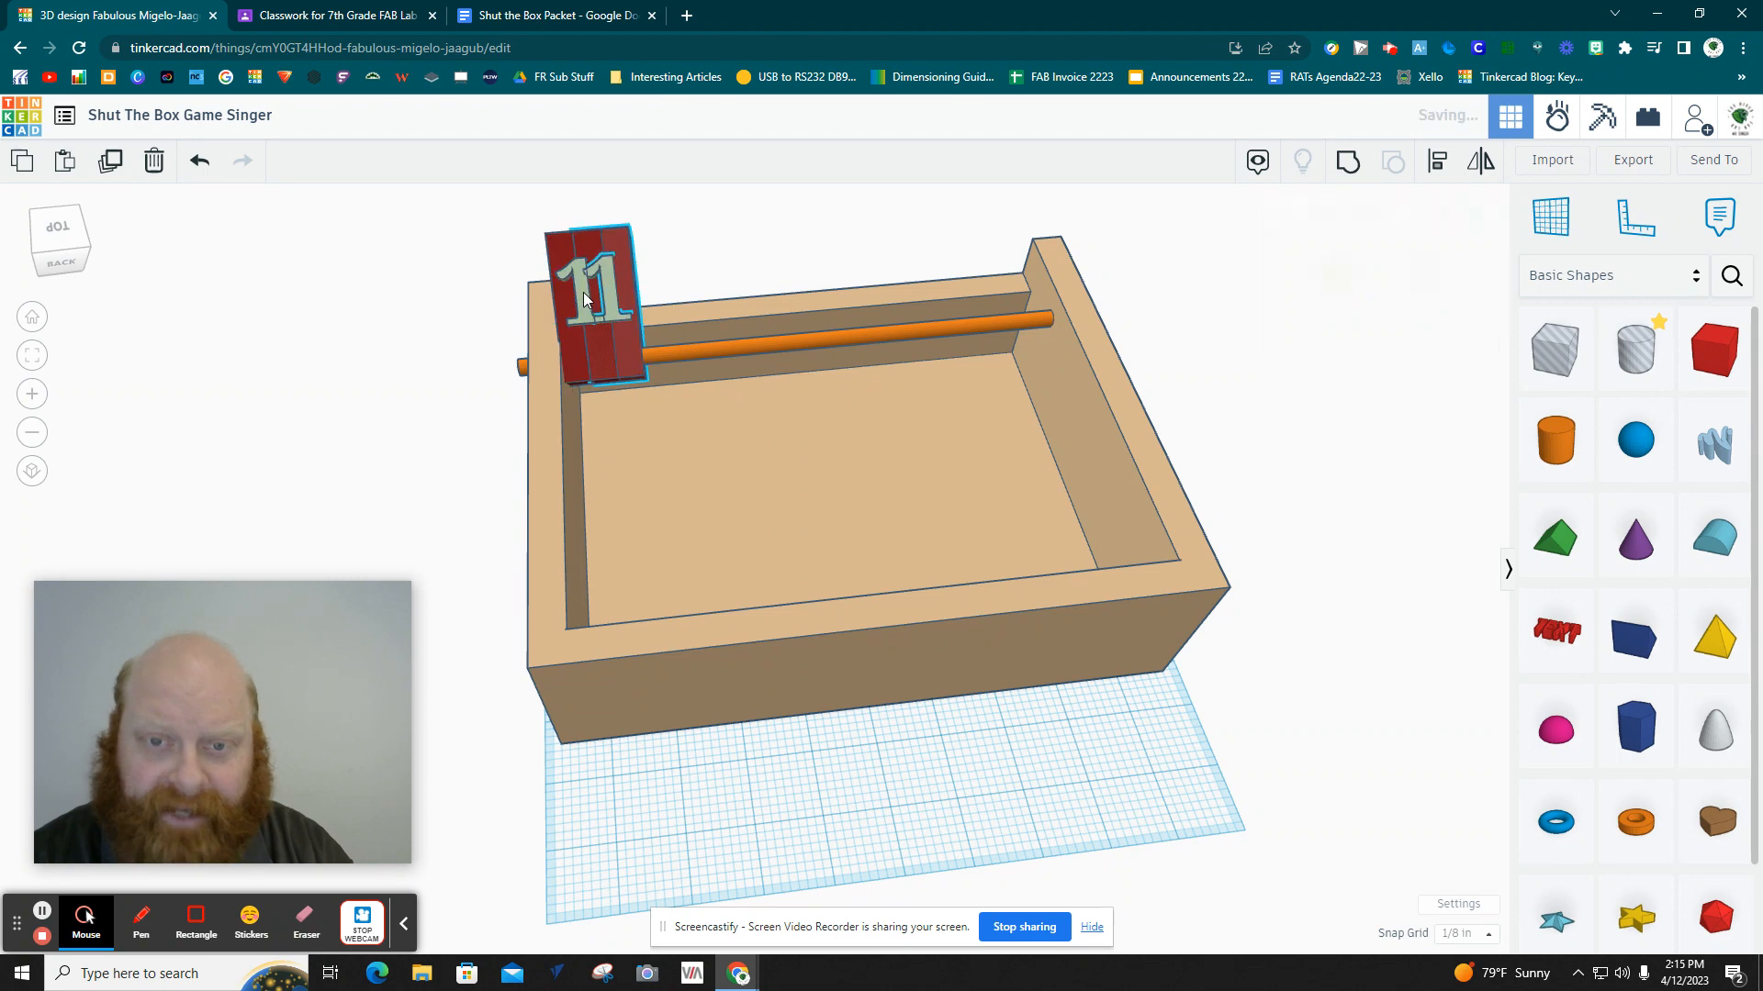
{"action": "key", "text": "Right"}
{"action": "key", "text": "Right"}
{"action": "key", "text": "Right"}
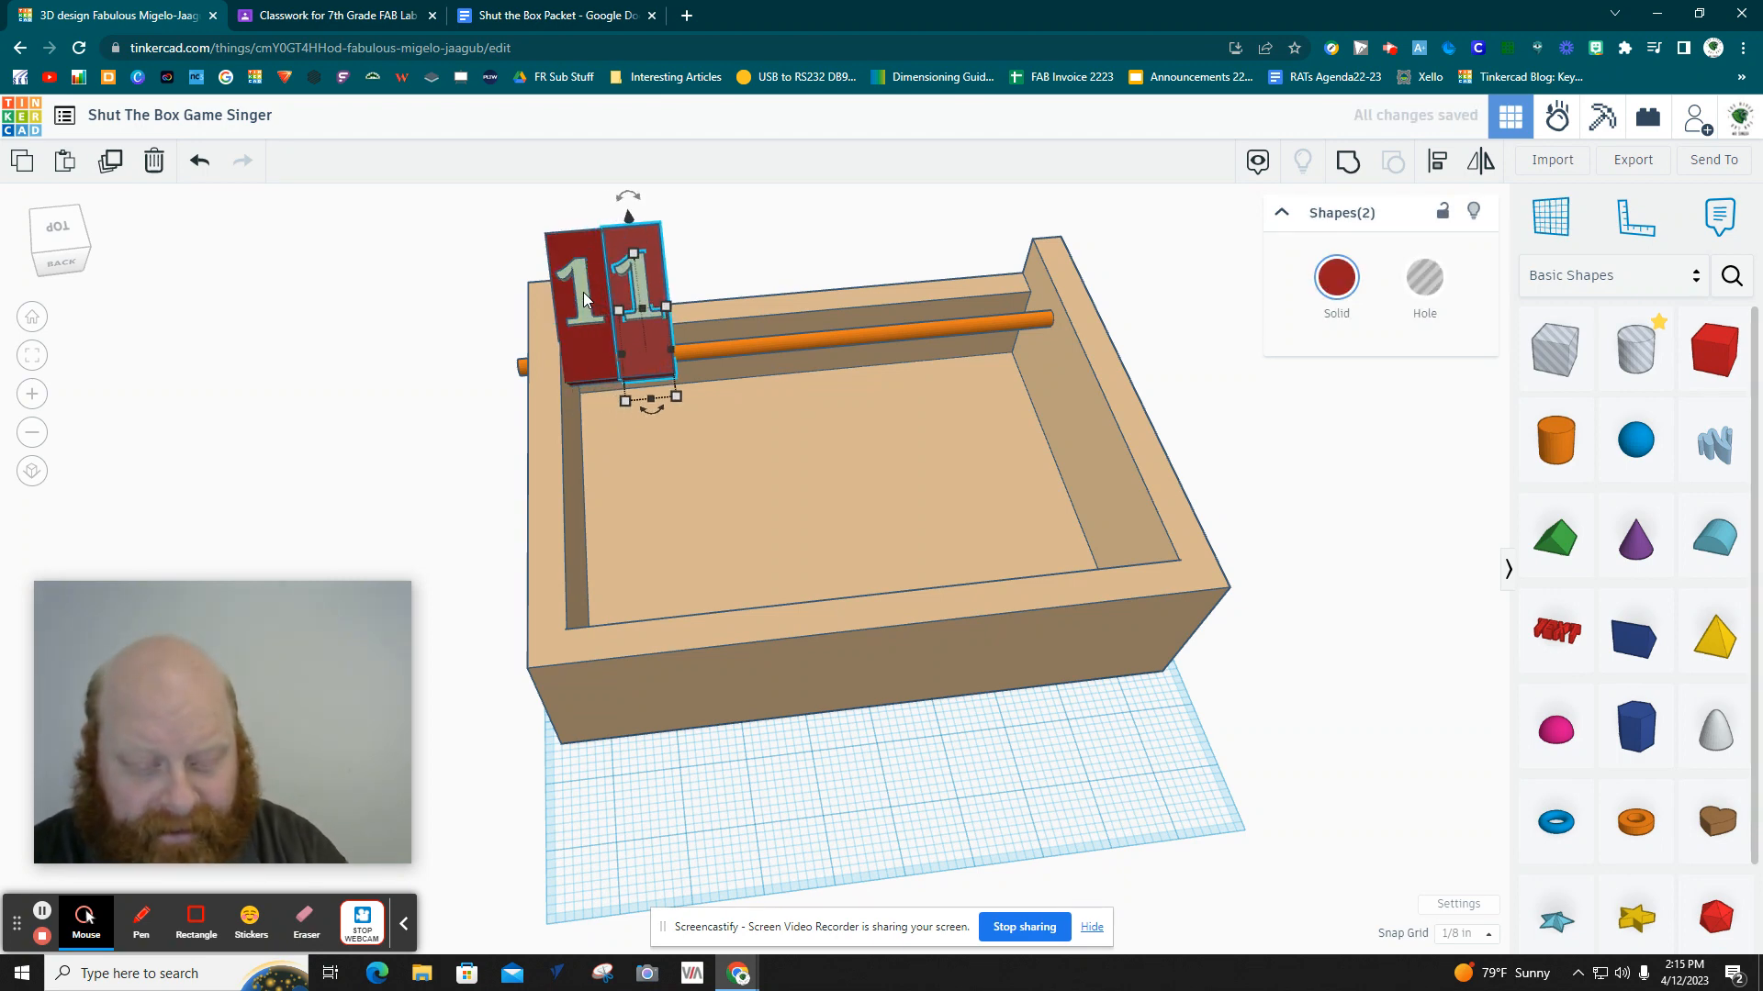
Add a third and a fourth copy of the numbered tile along the dowel, nudging each beside the previous one.
{"action": "key", "text": "ctrl+d"}
{"action": "key", "text": "Right"}
{"action": "key", "text": "Right"}
{"action": "key", "text": "Right"}
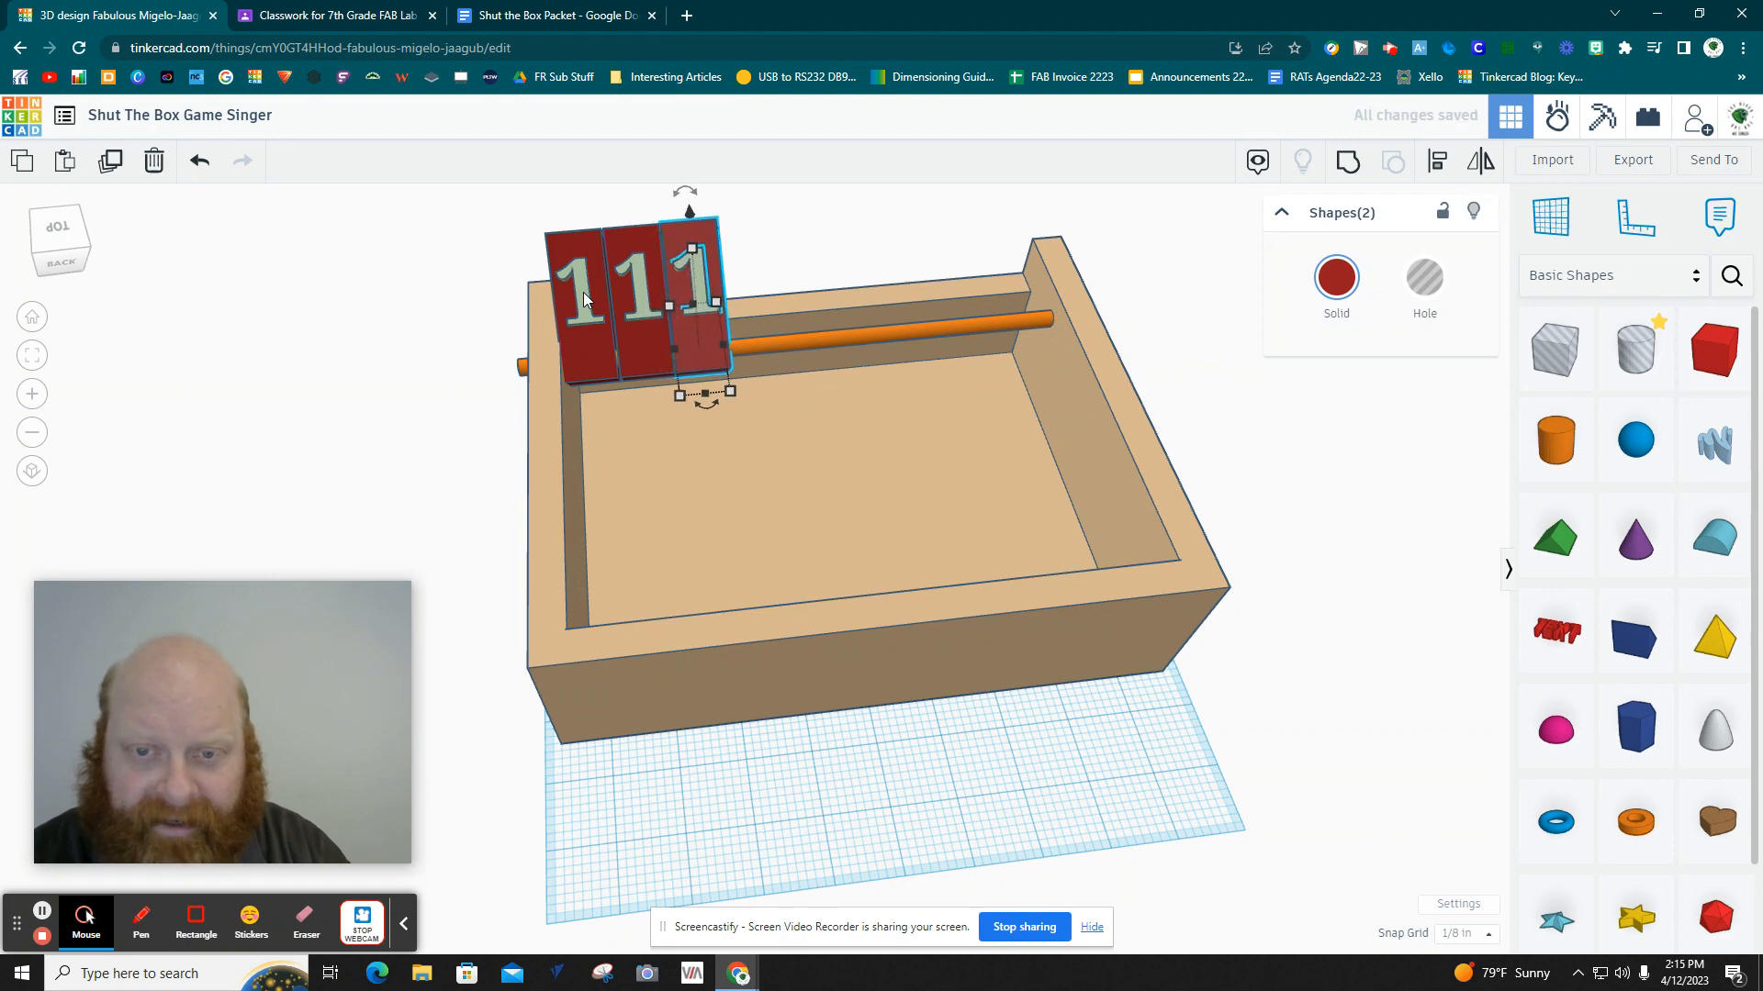
{"action": "key", "text": "ctrl+d"}
{"action": "key", "text": "Right"}
{"action": "key", "text": "Right"}
{"action": "key", "text": "Right"}
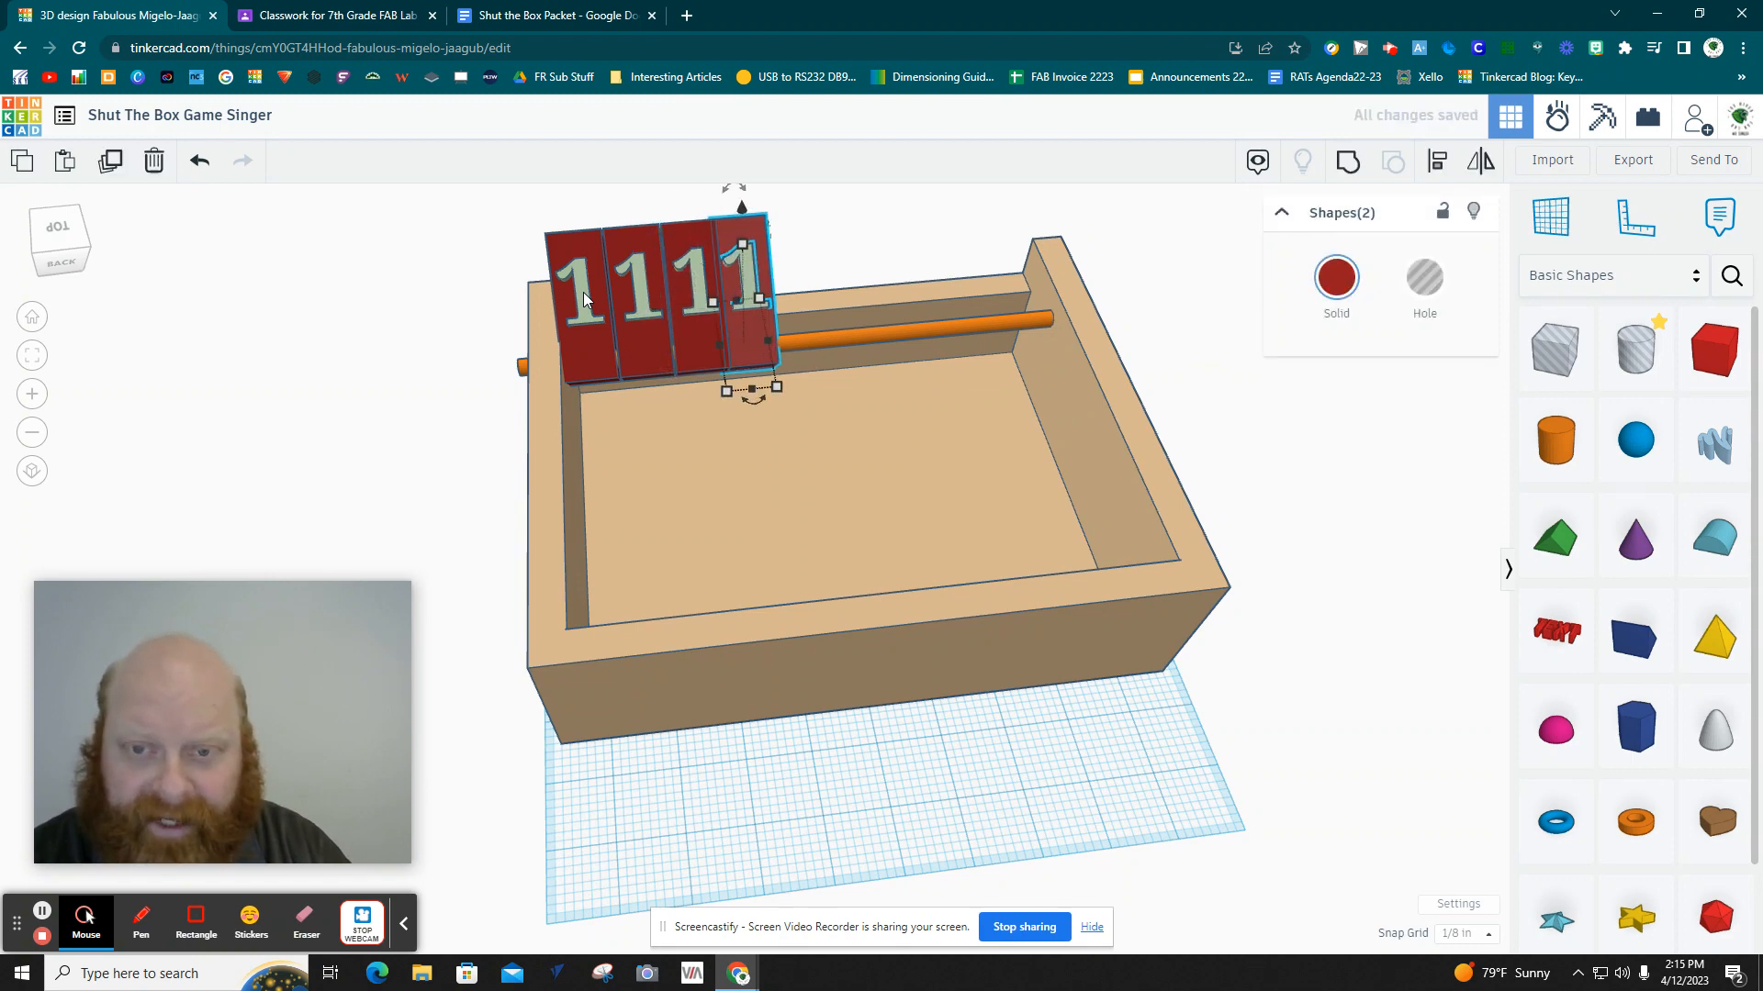
{"action": "key", "text": "Right"}
{"action": "key", "text": "Right"}
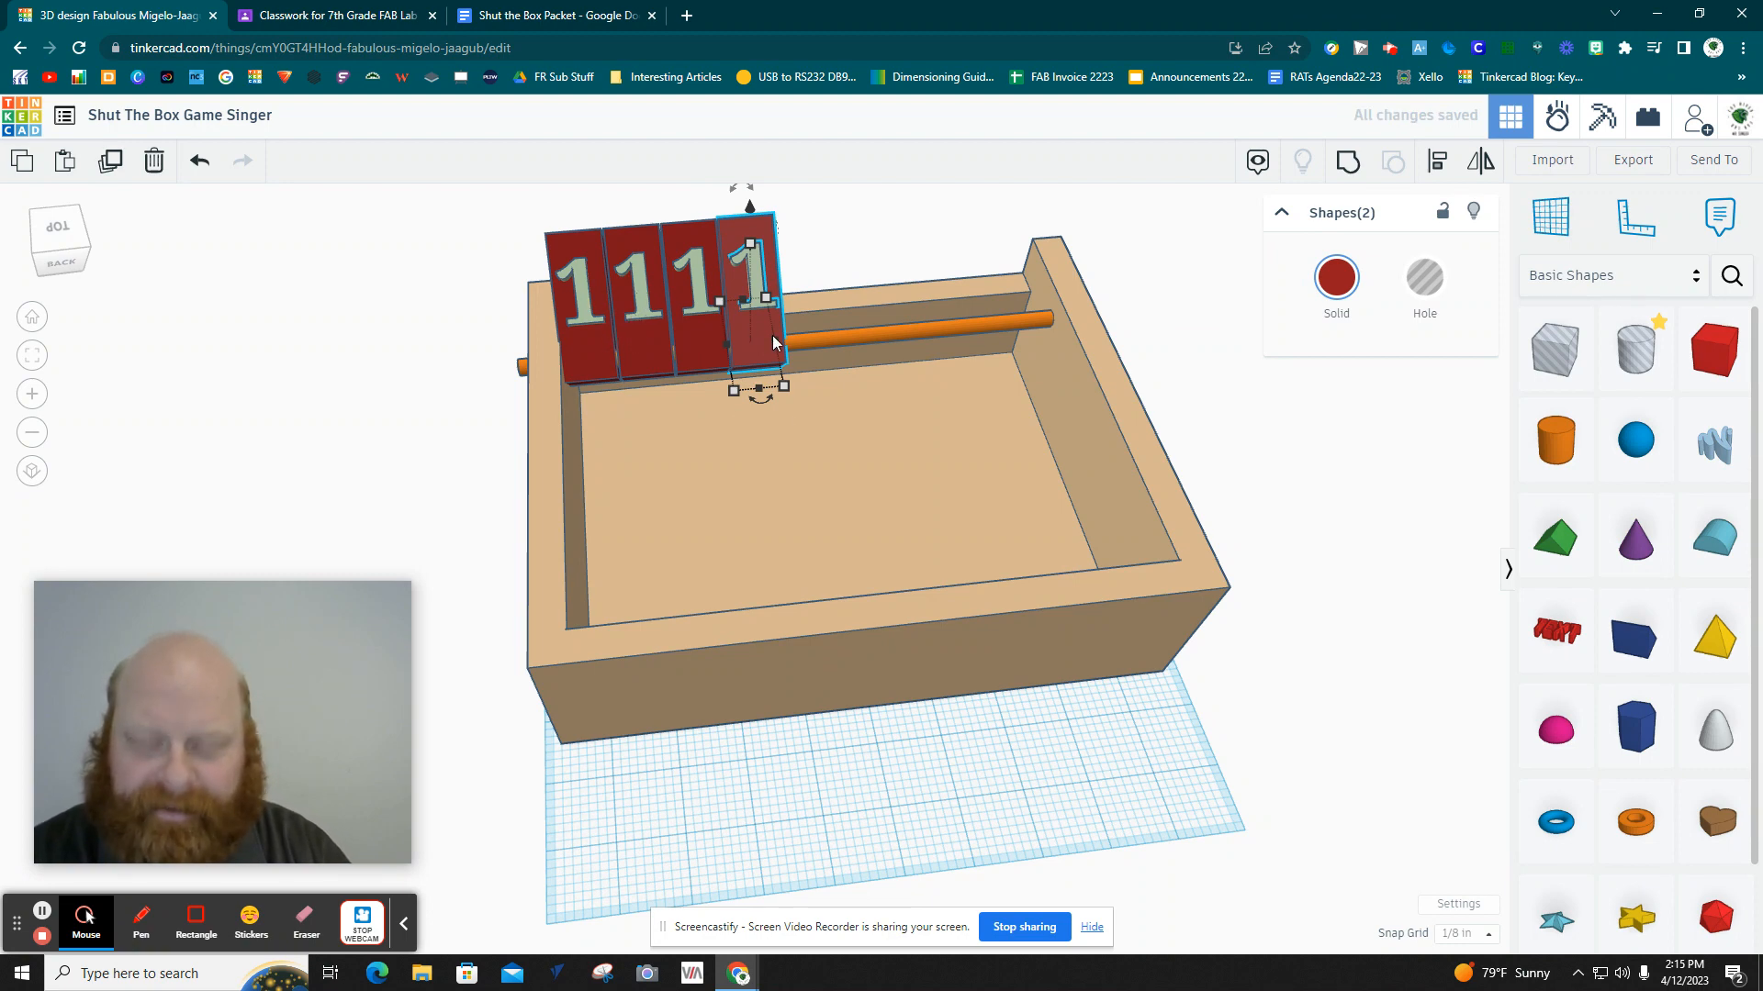
Add a fifth and a sixth numbered tile by duplicating the last one and continuing the row along the dowel.
{"action": "key", "text": "ctrl+d"}
{"action": "key", "text": "Right"}
{"action": "key", "text": "Right"}
{"action": "key", "text": "Right"}
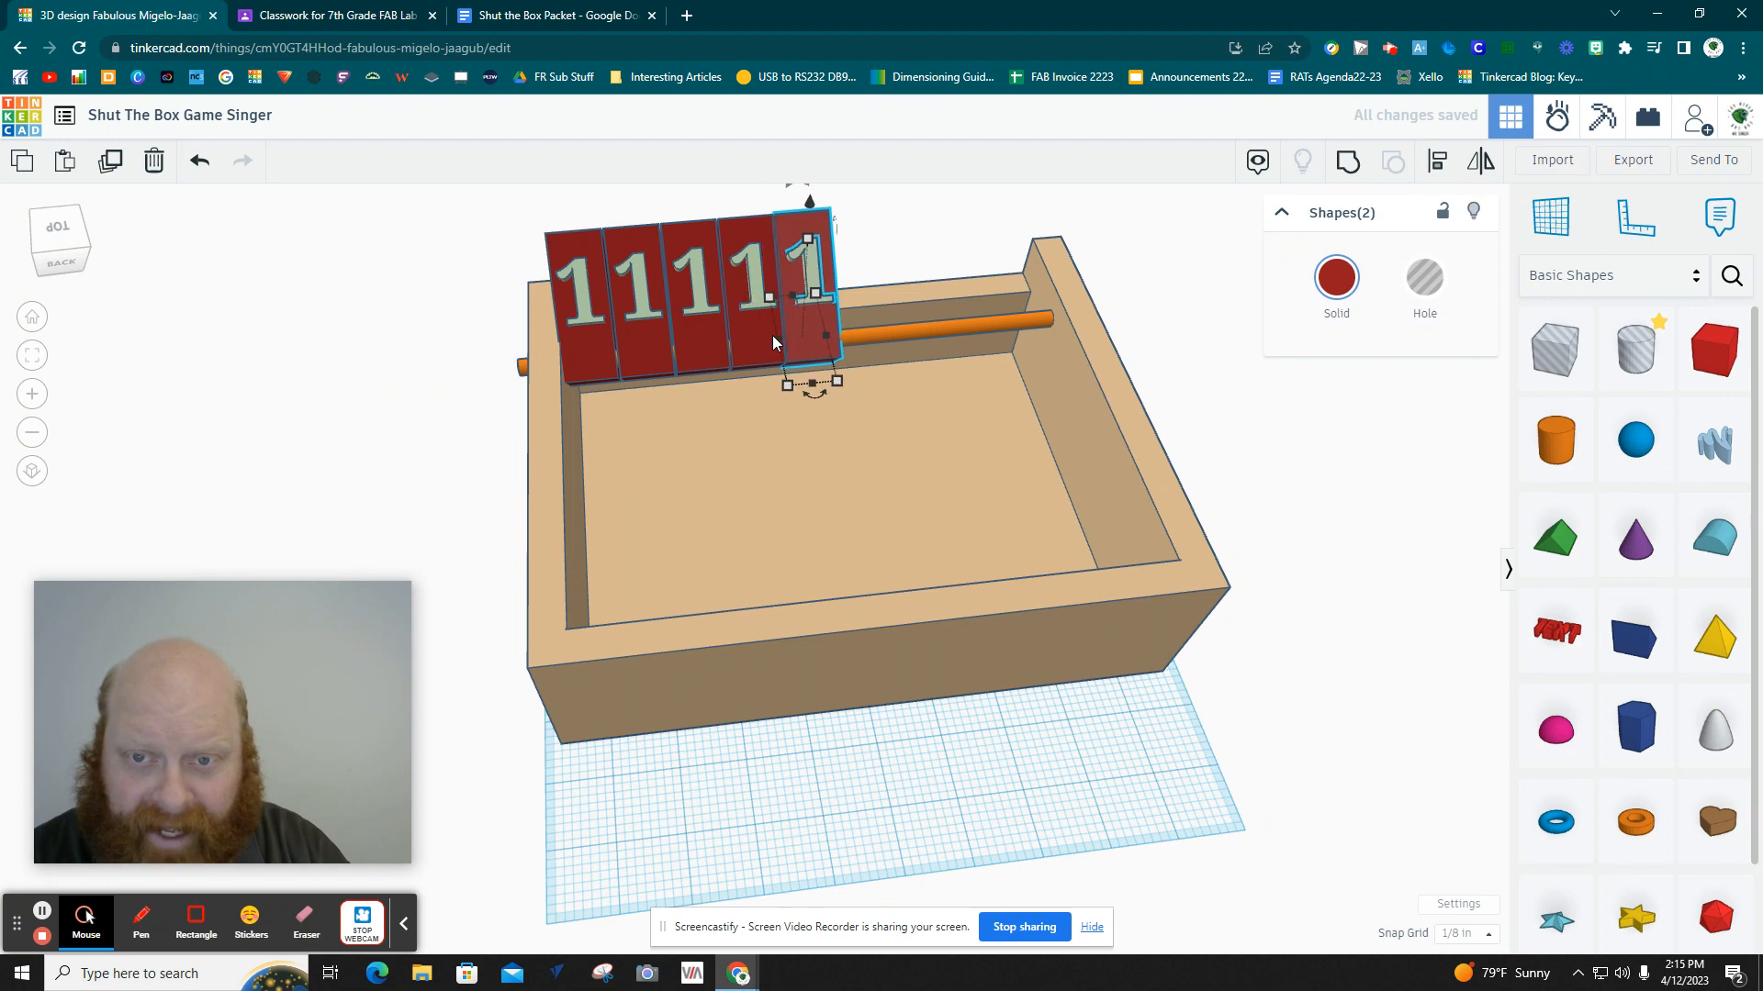
{"action": "key", "text": "ctrl+d"}
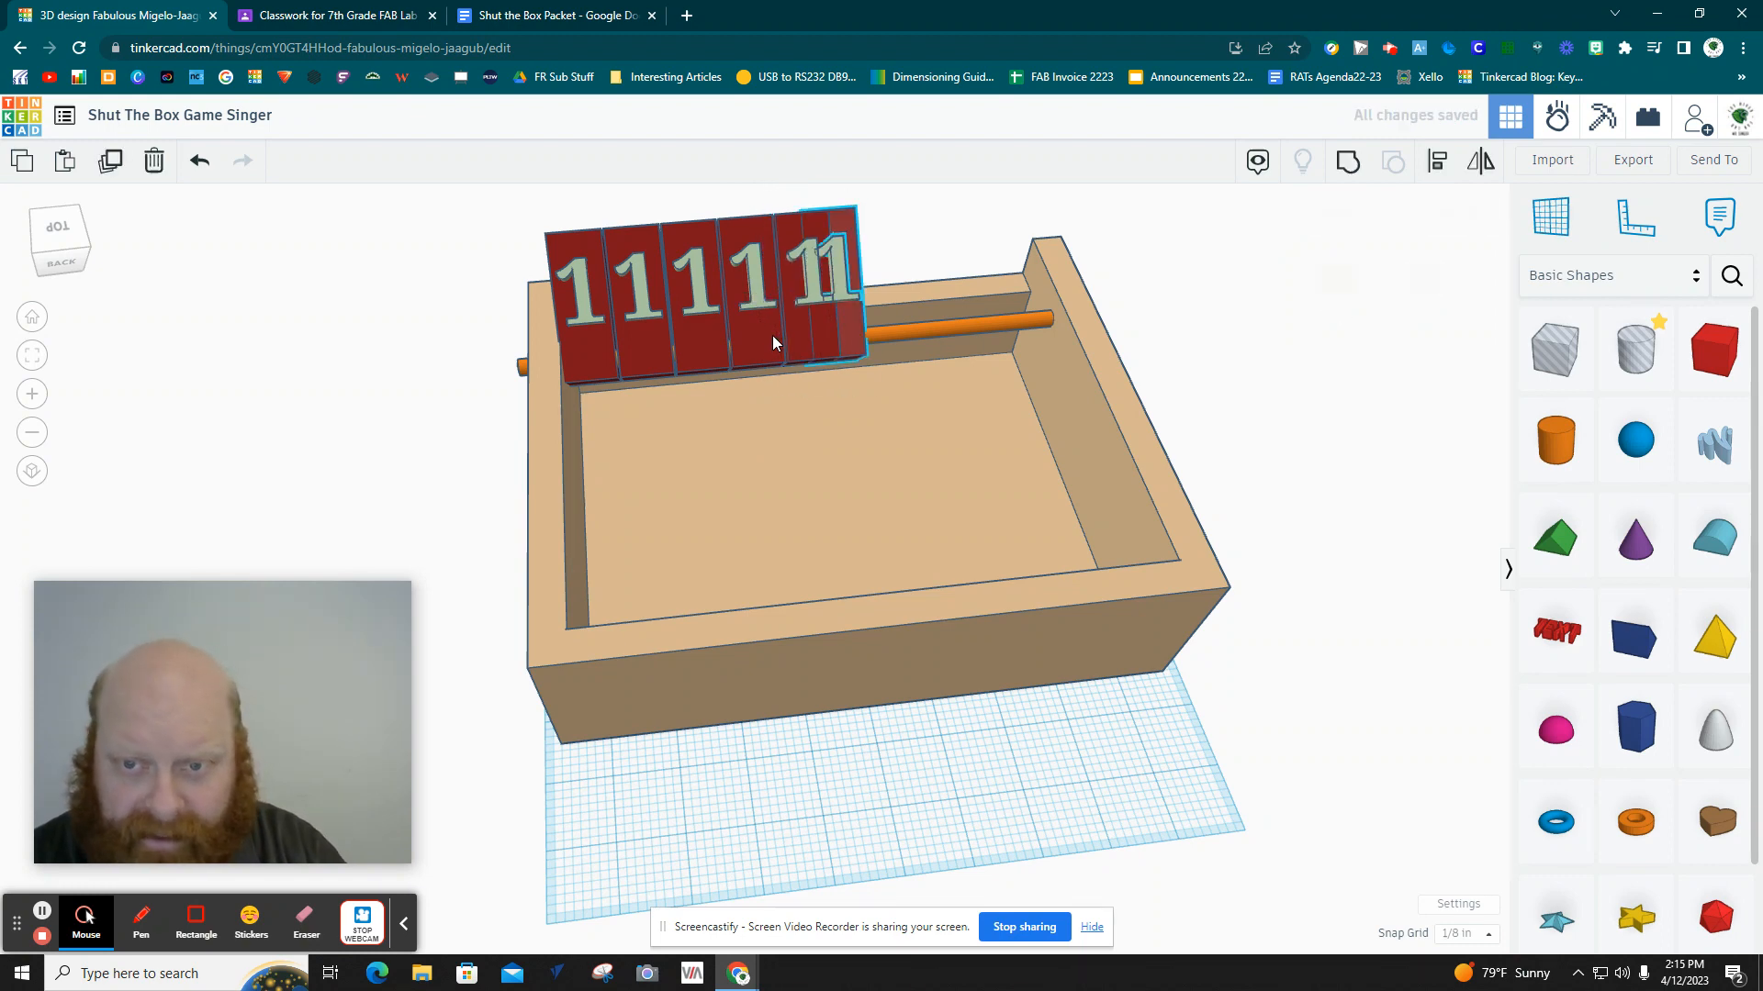
{"action": "key", "text": "Right"}
{"action": "key", "text": "Right"}
{"action": "key", "text": "Right"}
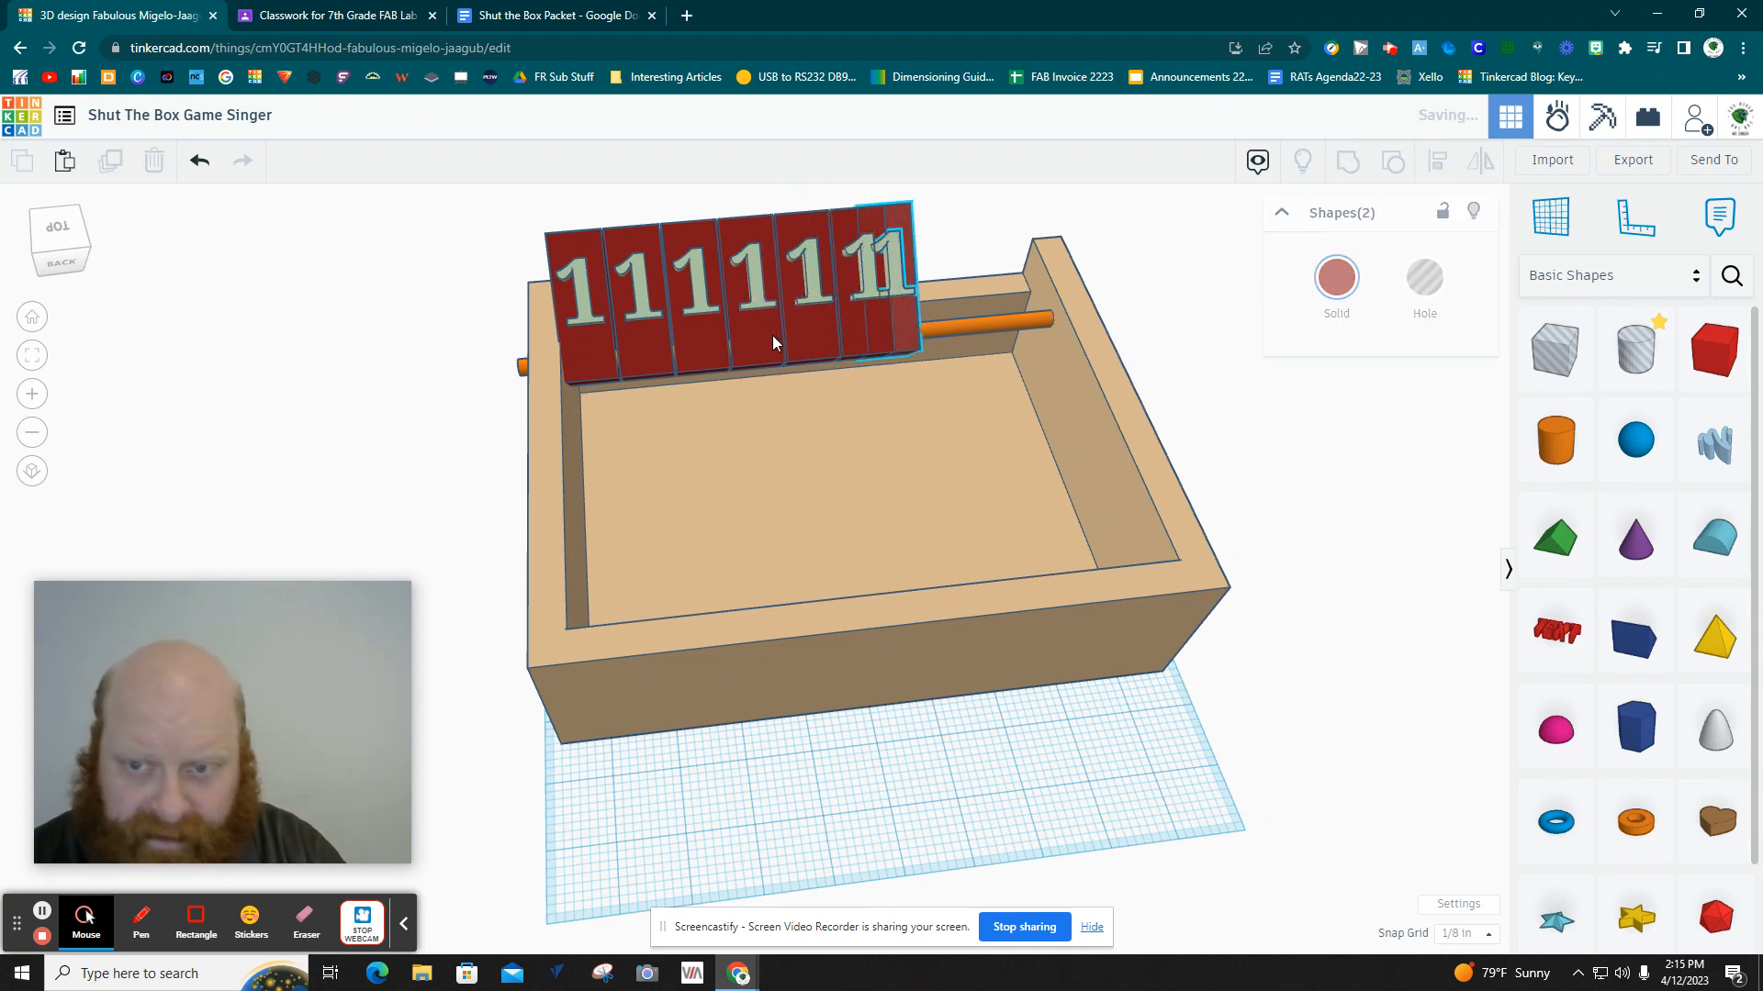
Duplicate the numbered tile three more times to complete a row of nine tiles reaching the box's opposite side wall.
{"action": "key", "text": "ctrl+d"}
{"action": "key", "text": "Right"}
{"action": "key", "text": "Right"}
{"action": "key", "text": "Right"}
{"action": "key", "text": "ctrl+d"}
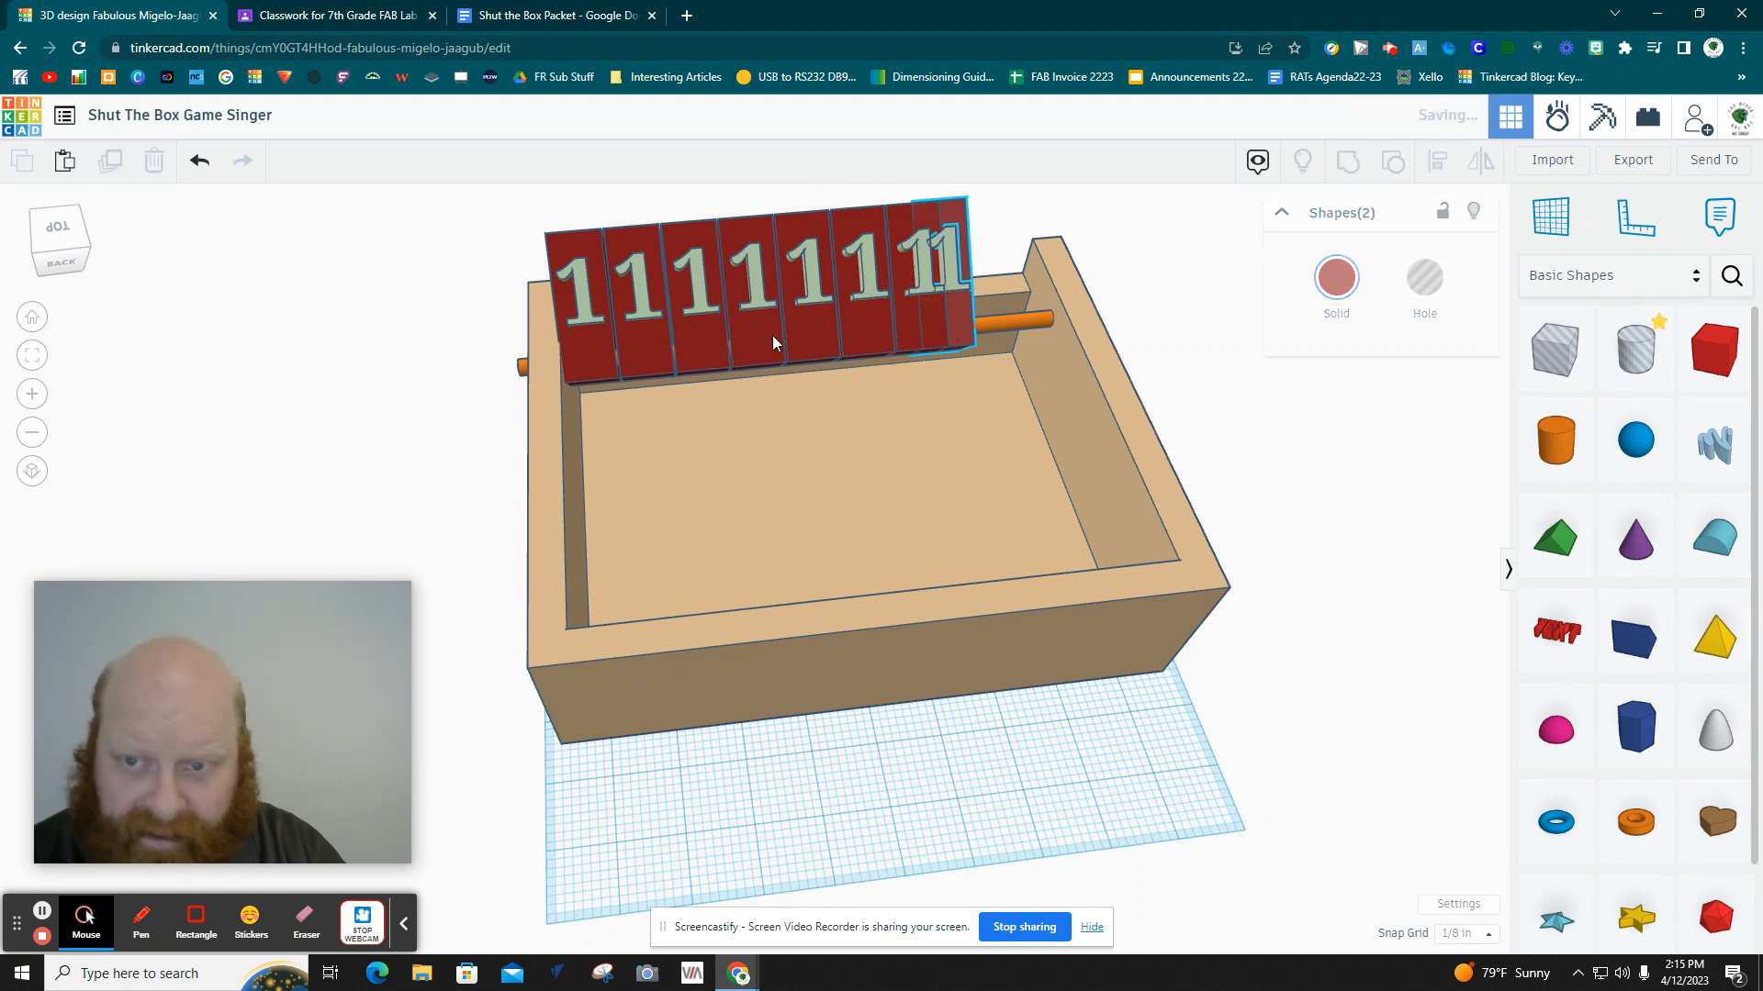
{"action": "key", "text": "Right"}
{"action": "key", "text": "Right"}
{"action": "key", "text": "Right"}
{"action": "key", "text": "ctrl+d"}
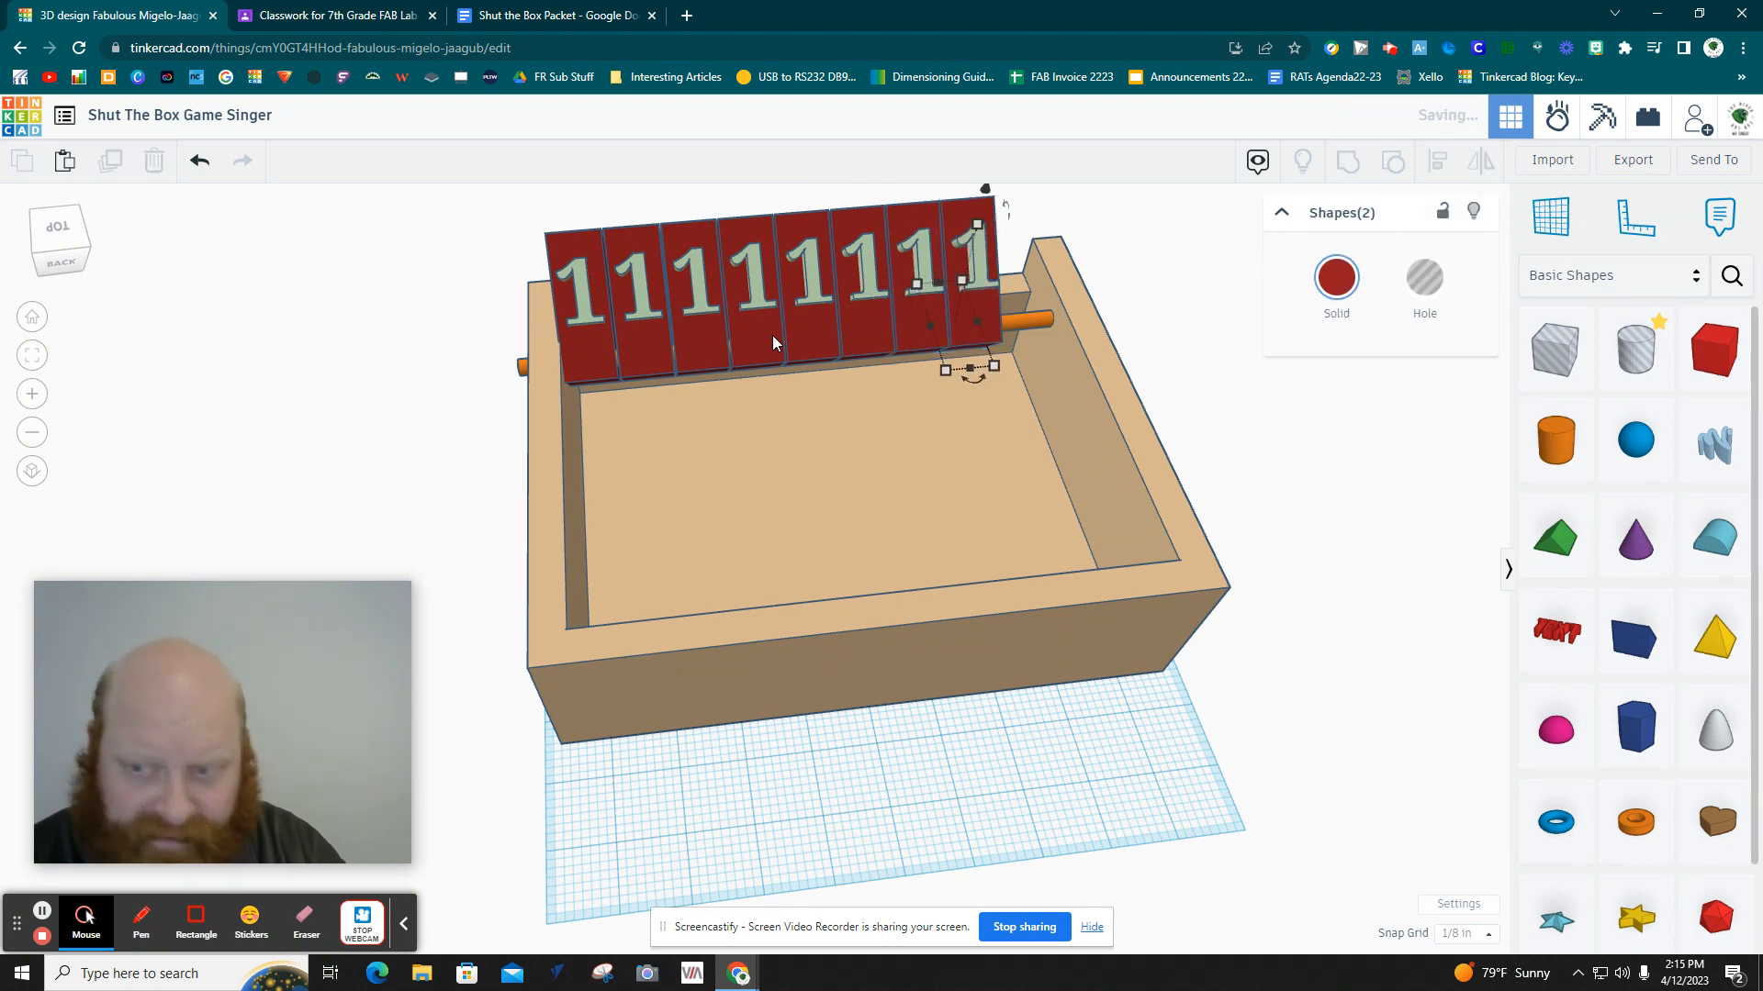
{"action": "key", "text": "Right"}
{"action": "key", "text": "Right"}
{"action": "key", "text": "Right"}
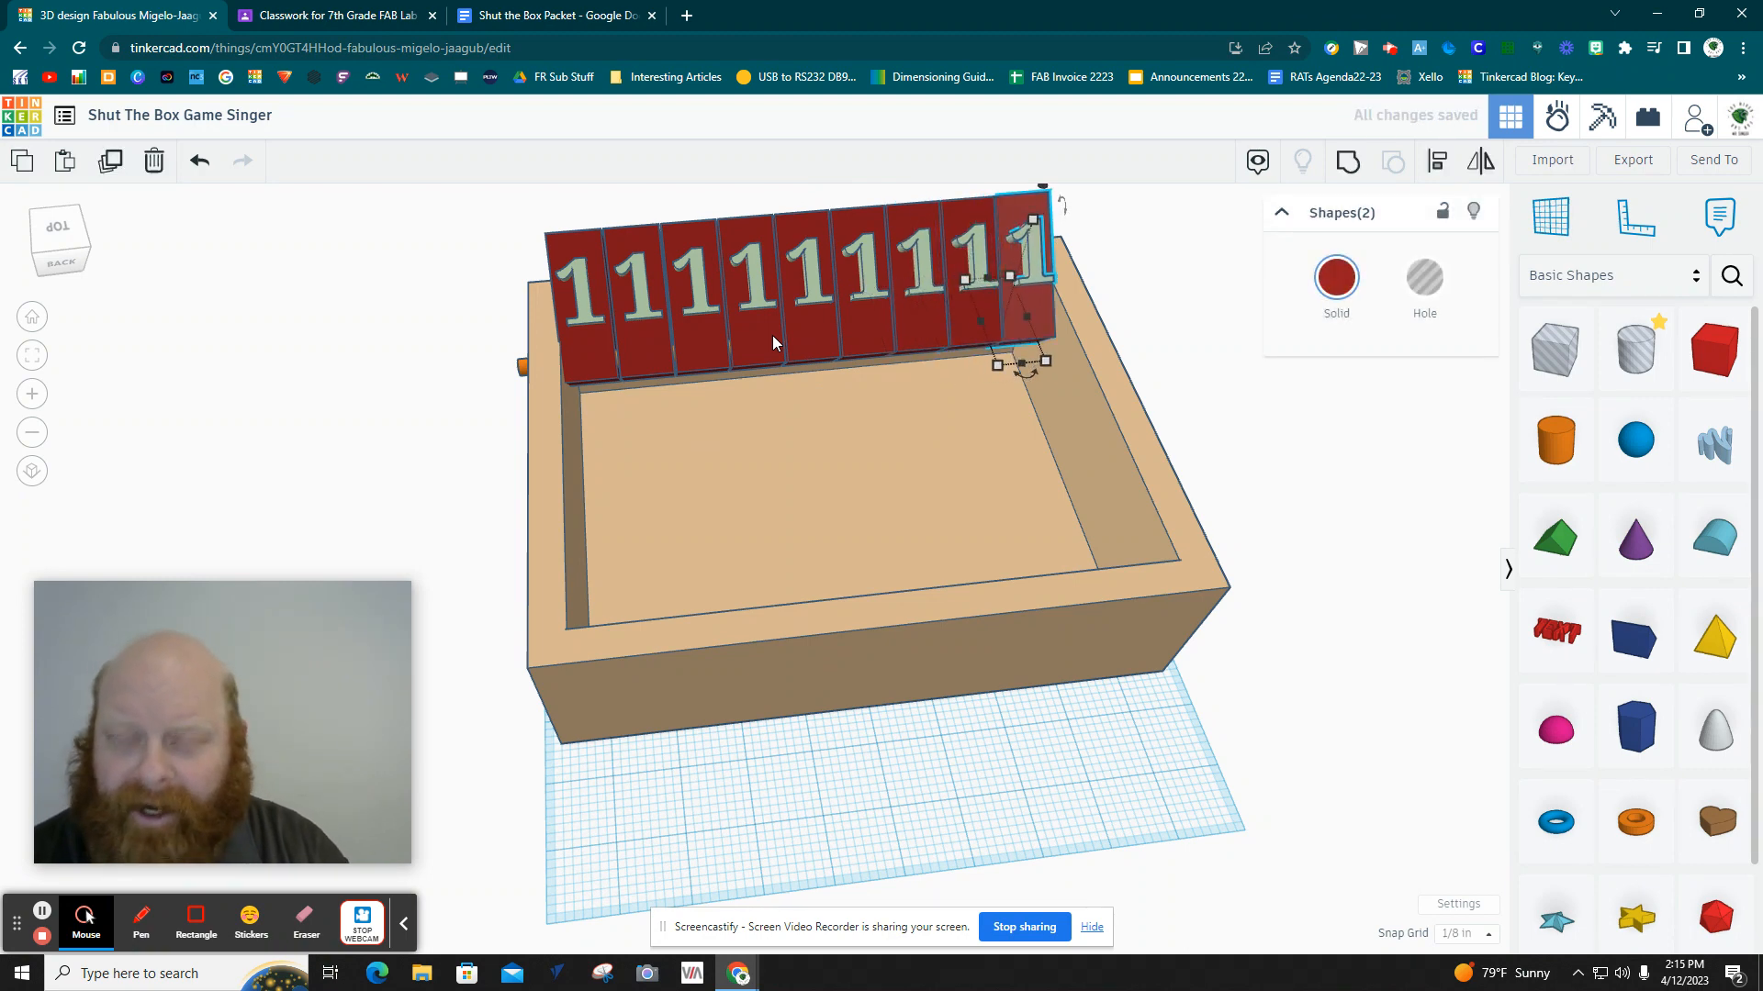
{"action": "left_click", "coordinate": [1260, 464]}
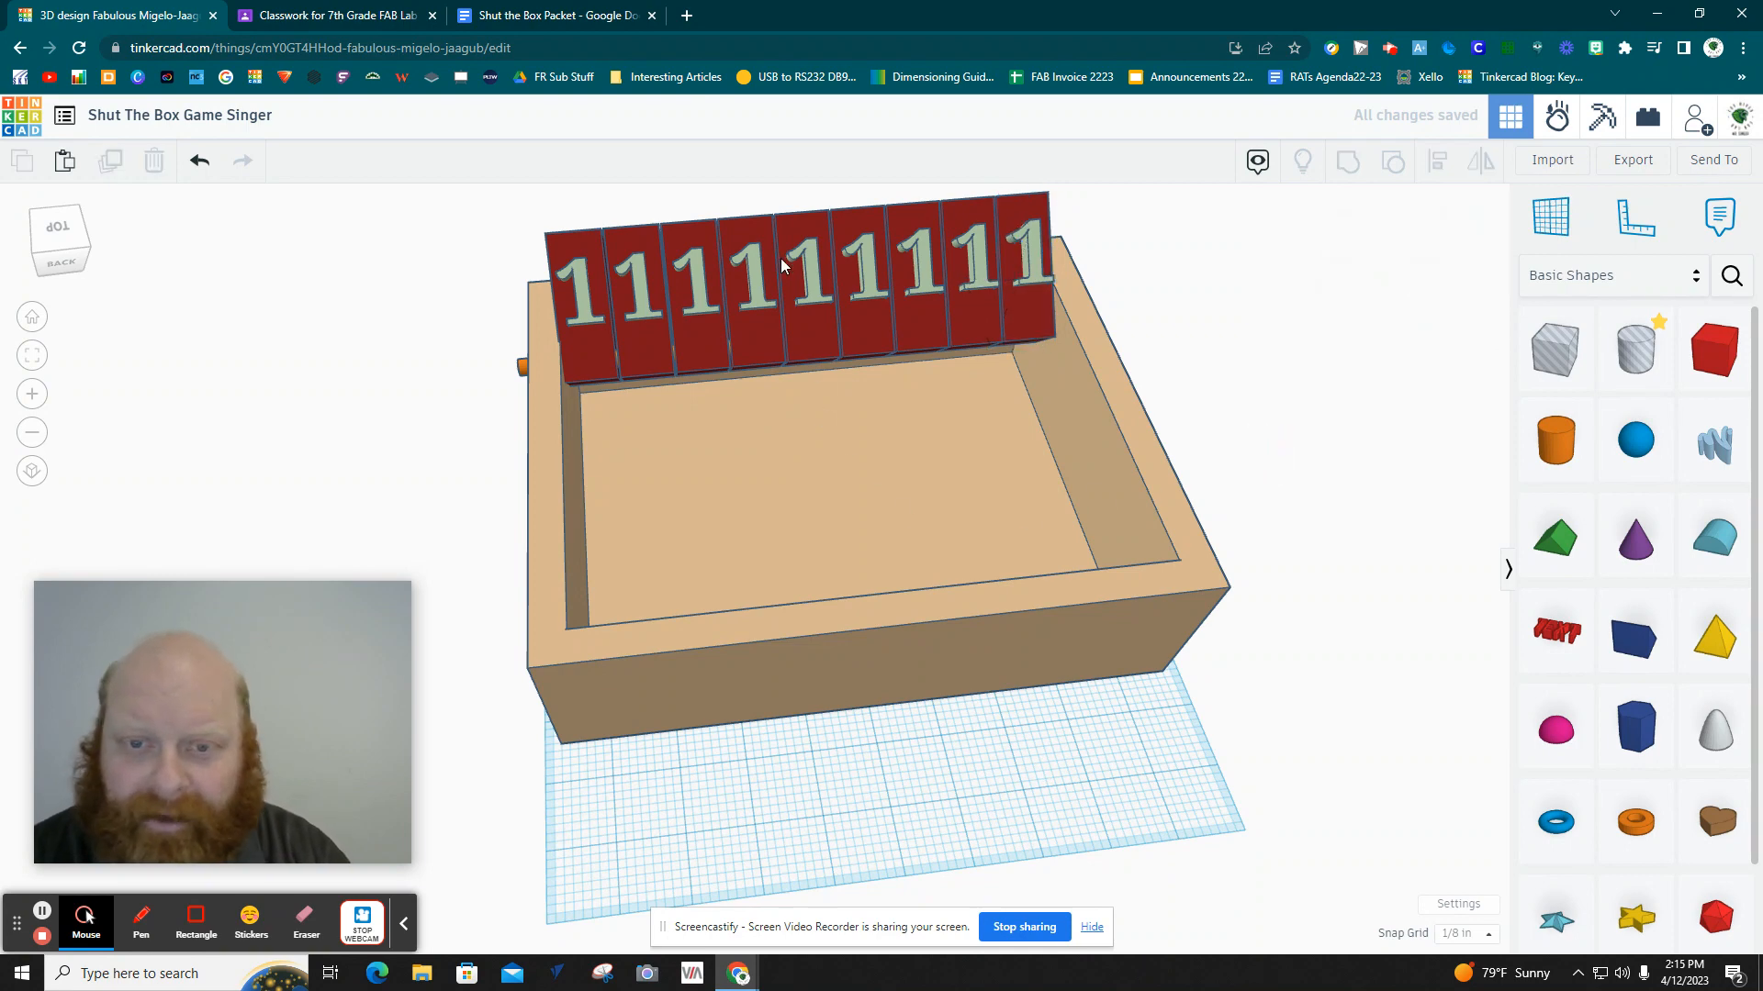
Change the numbers on the second and third tiles to 2 and 3.
{"action": "left_click", "coordinate": [652, 306]}
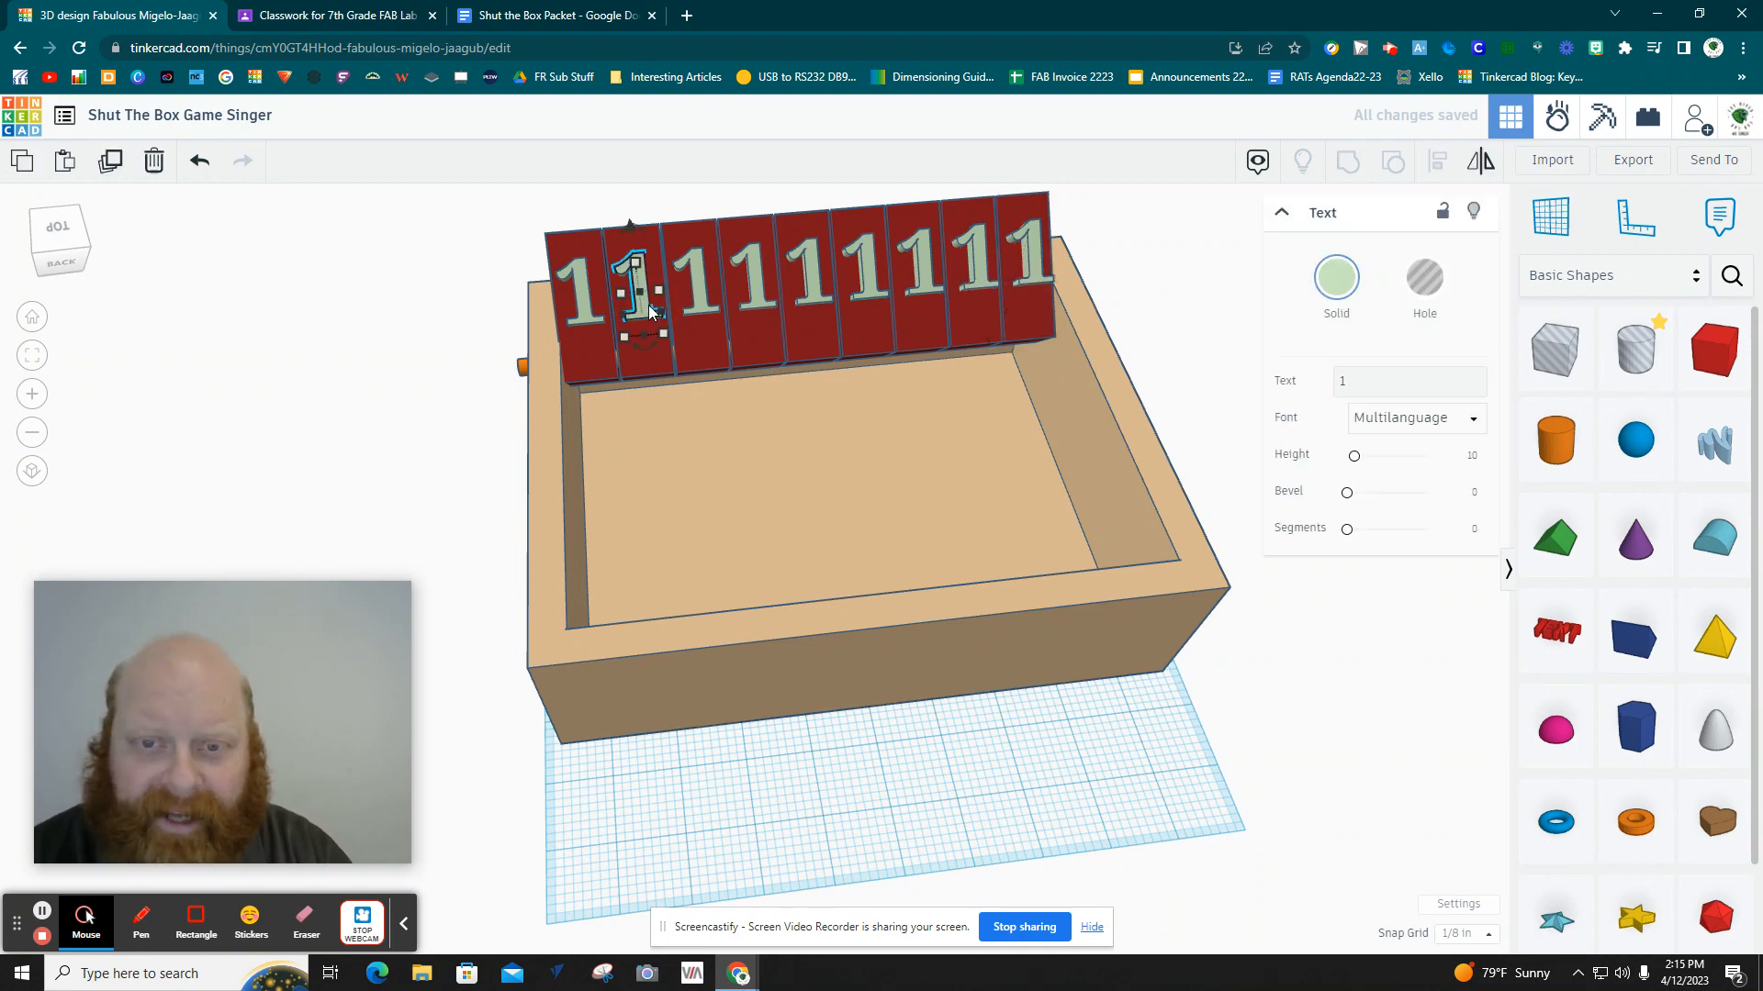
{"action": "double_click", "coordinate": [1349, 377]}
{"action": "type", "text": "2"}
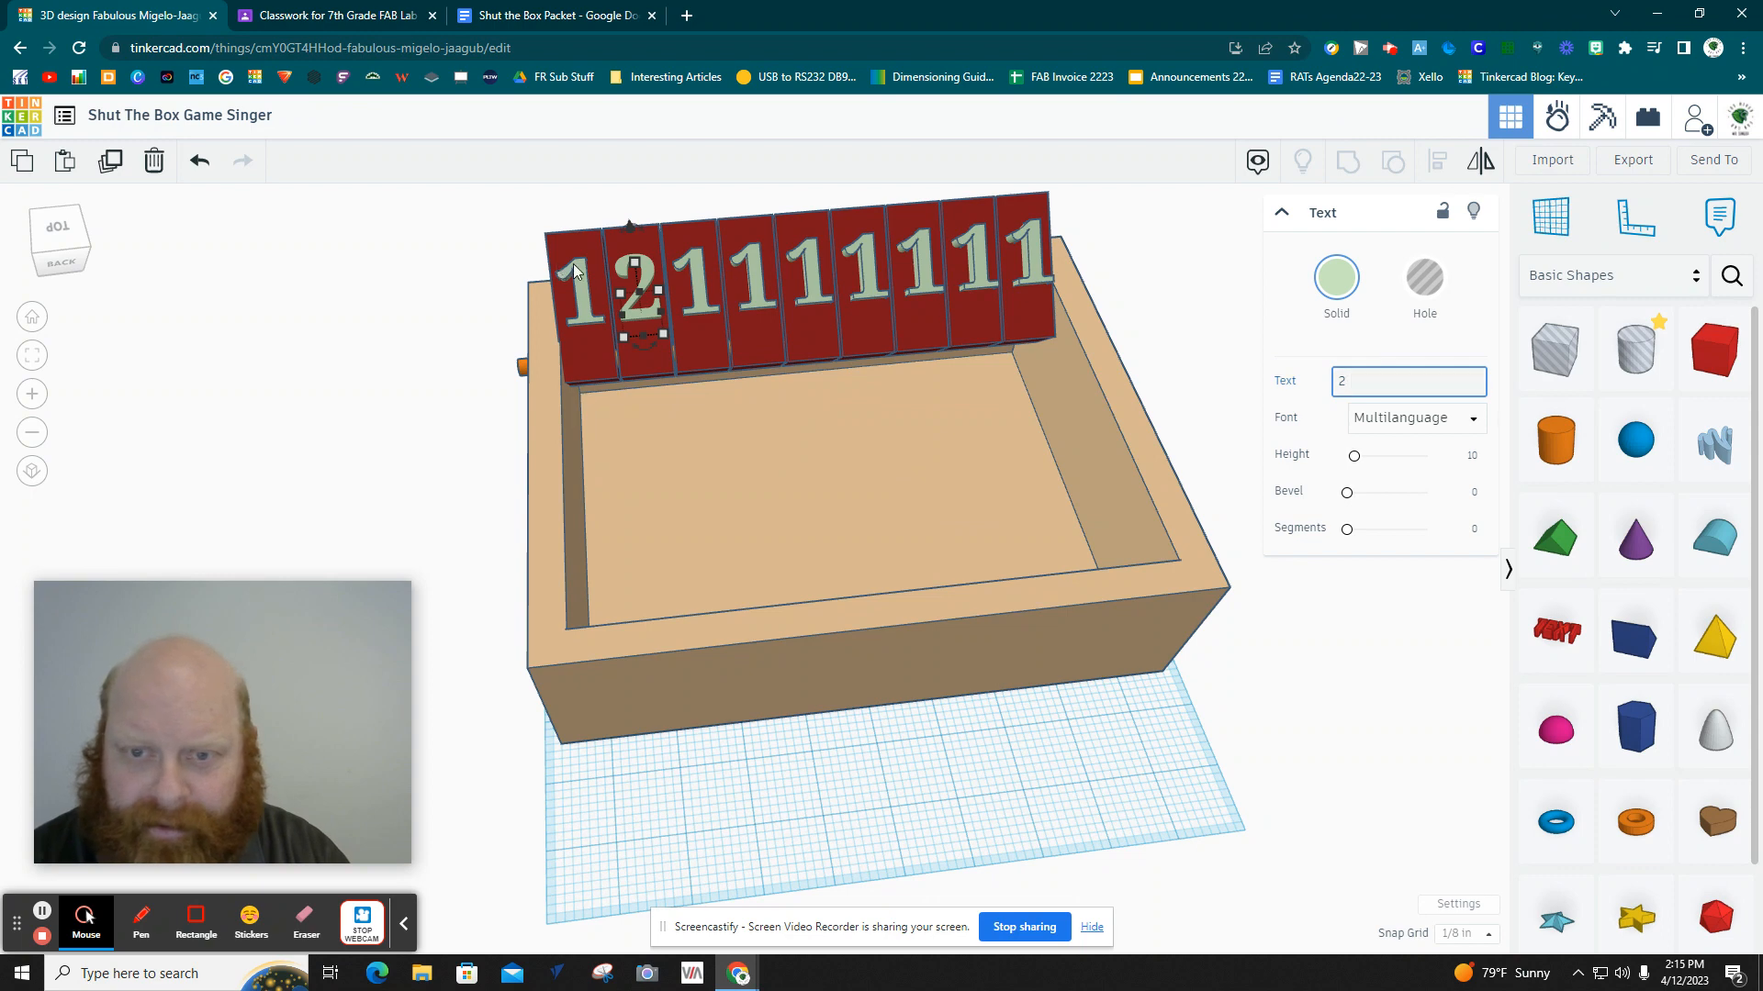
{"action": "left_click", "coordinate": [695, 286]}
{"action": "double_click", "coordinate": [1358, 386]}
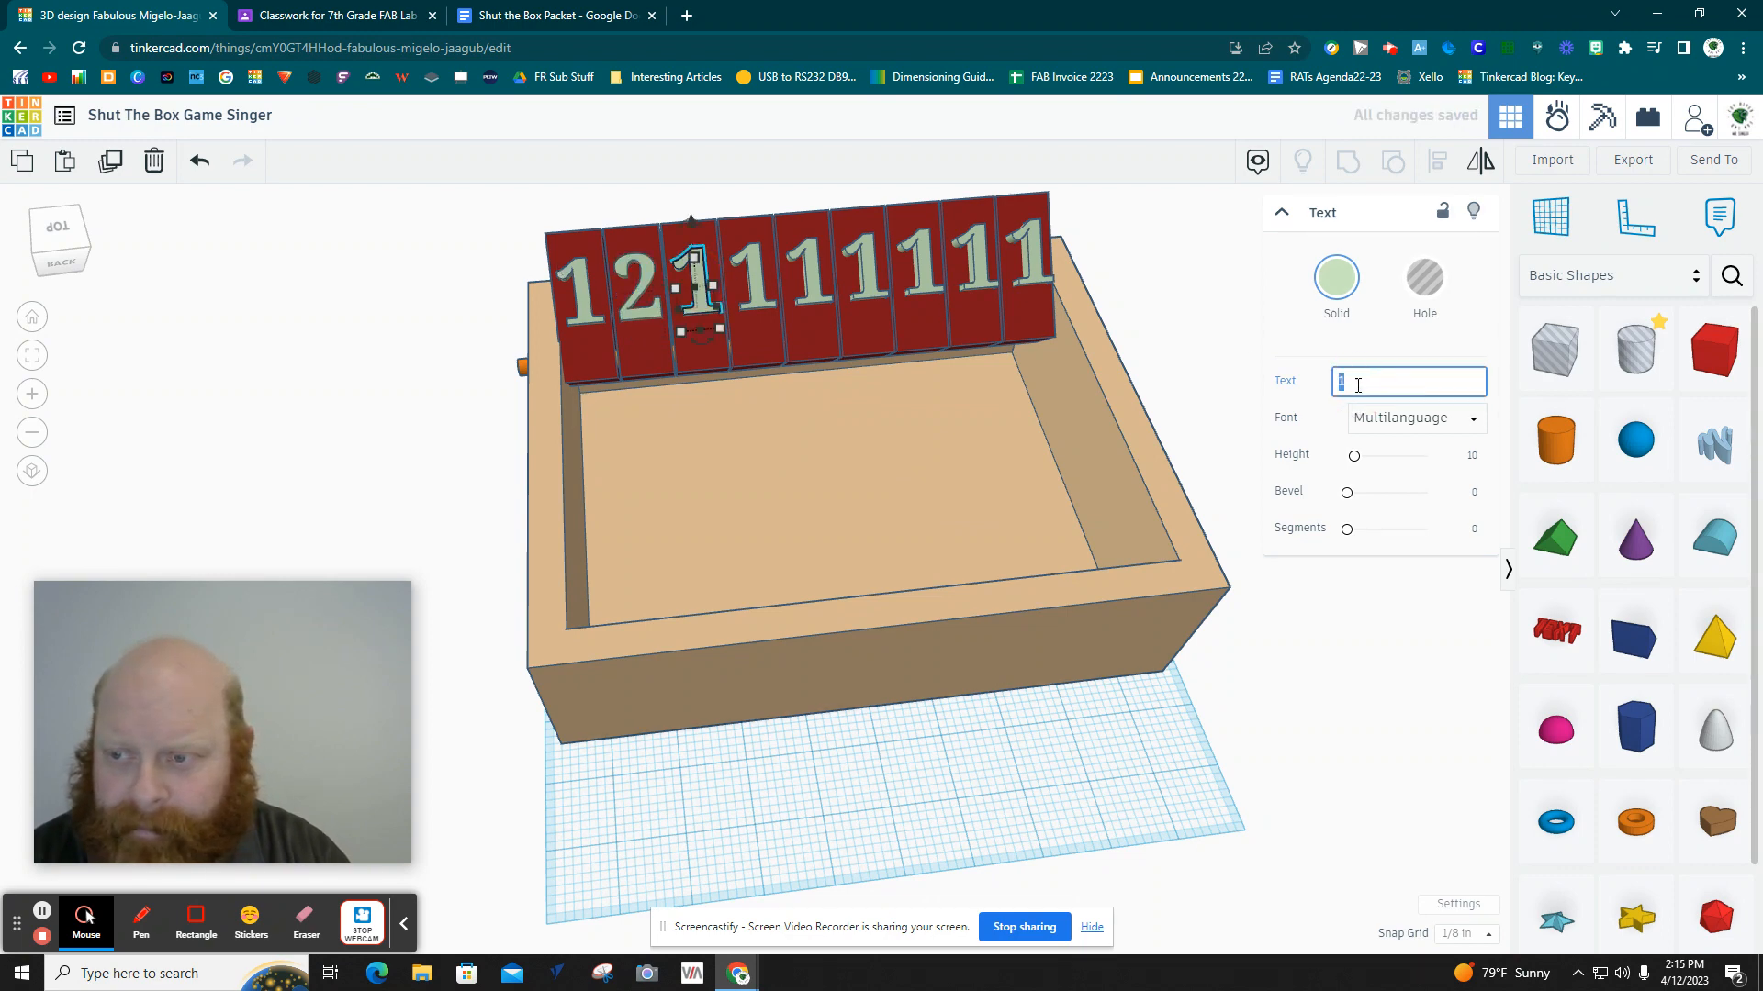
Change the numbers on the fourth and fifth tiles to 4 and 5.
{"action": "left_click", "coordinate": [750, 284]}
{"action": "left_click", "coordinate": [1358, 384]}
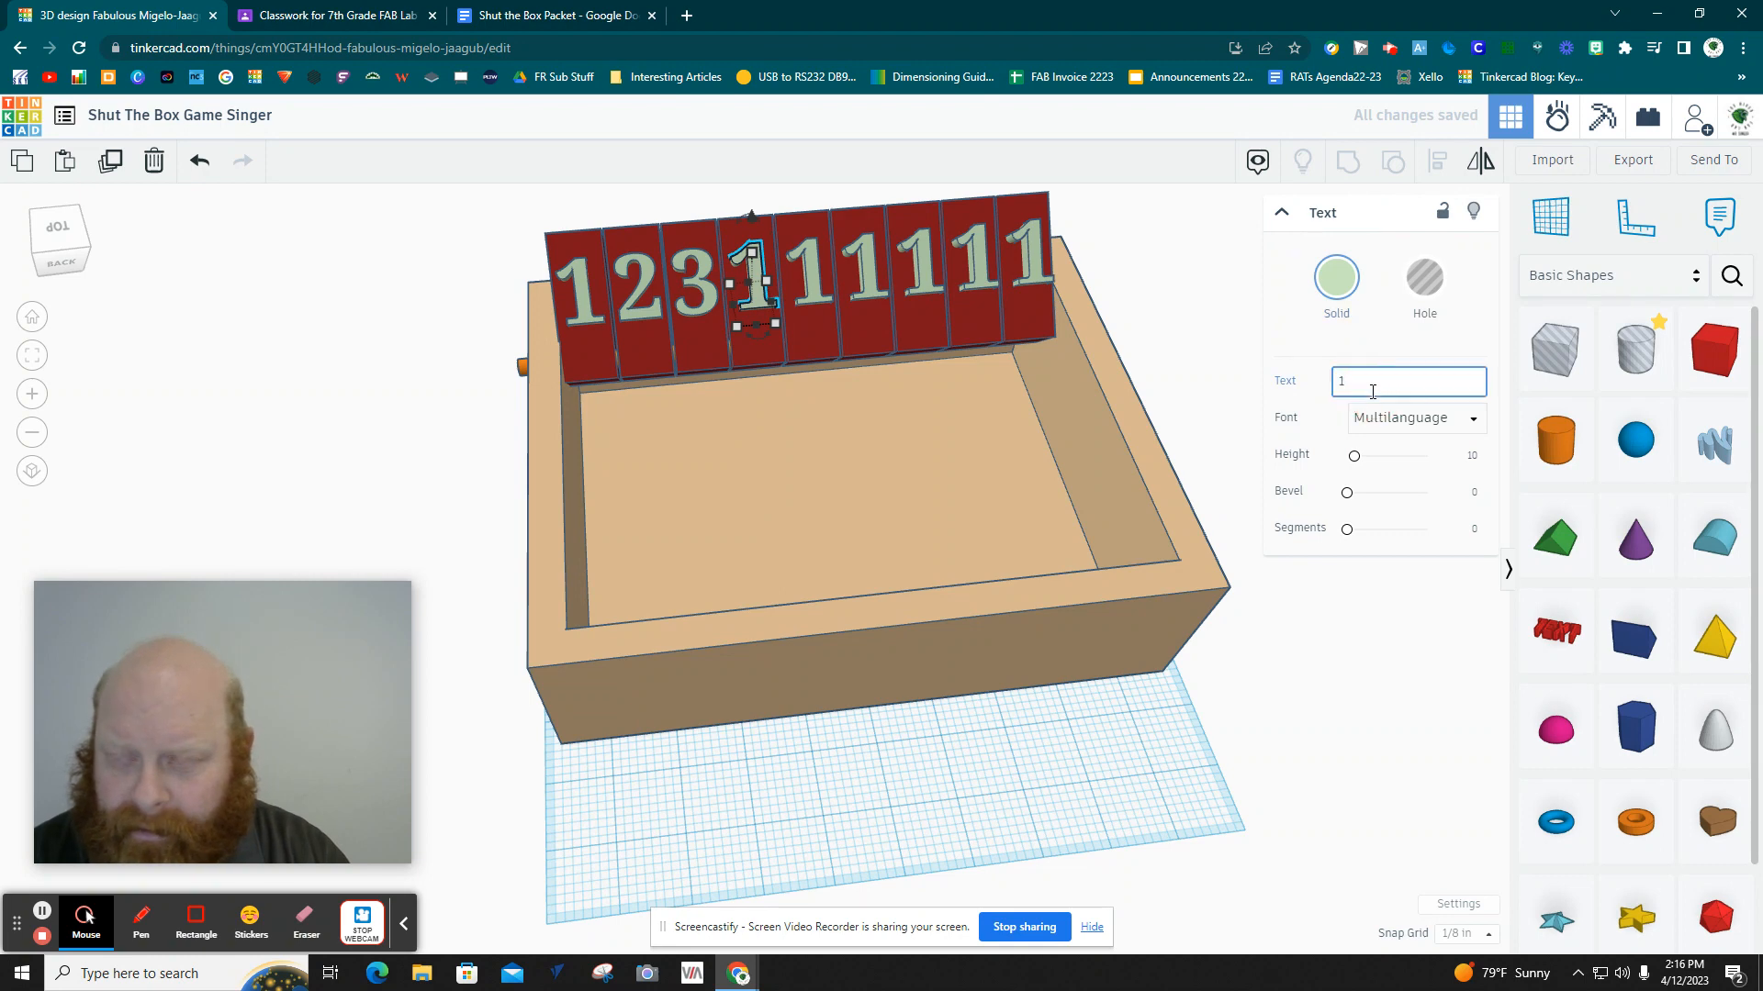
{"action": "double_click", "coordinate": [1373, 387]}
{"action": "type", "text": "4"}
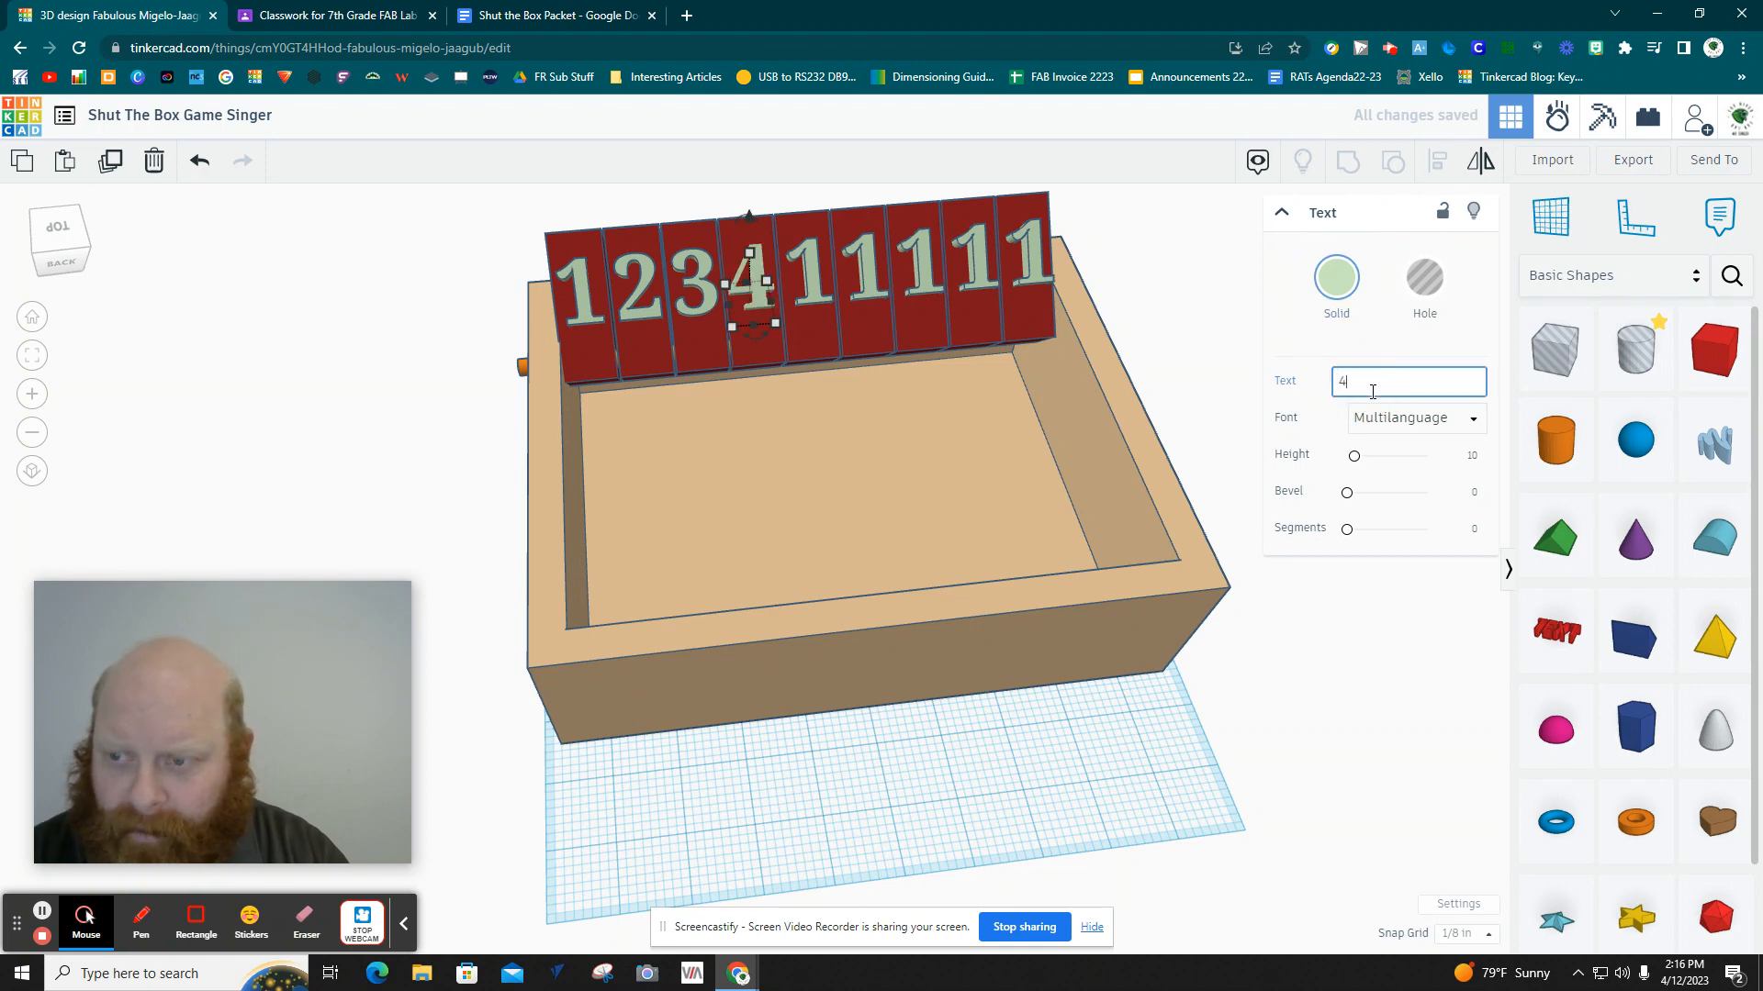
{"action": "left_click", "coordinate": [806, 288]}
{"action": "double_click", "coordinate": [1416, 385]}
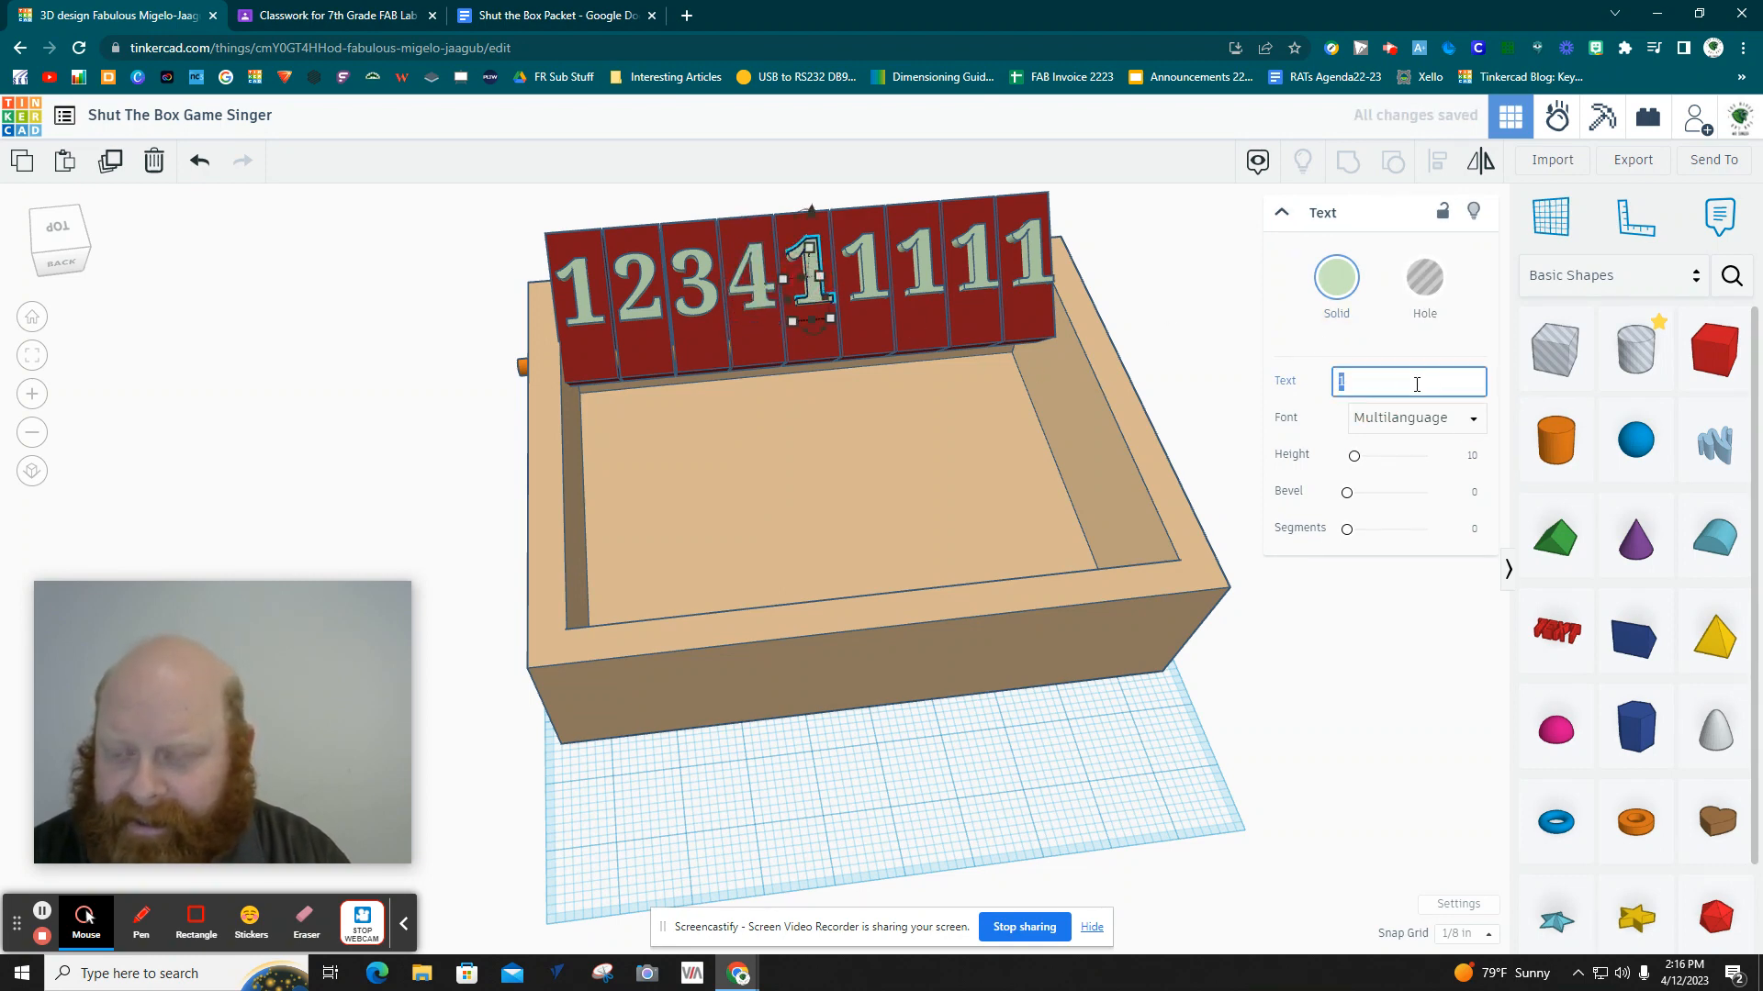
{"action": "type", "text": "5"}
Change the numbers on the sixth and seventh tiles to 6 and 7.
{"action": "left_click", "coordinate": [872, 278]}
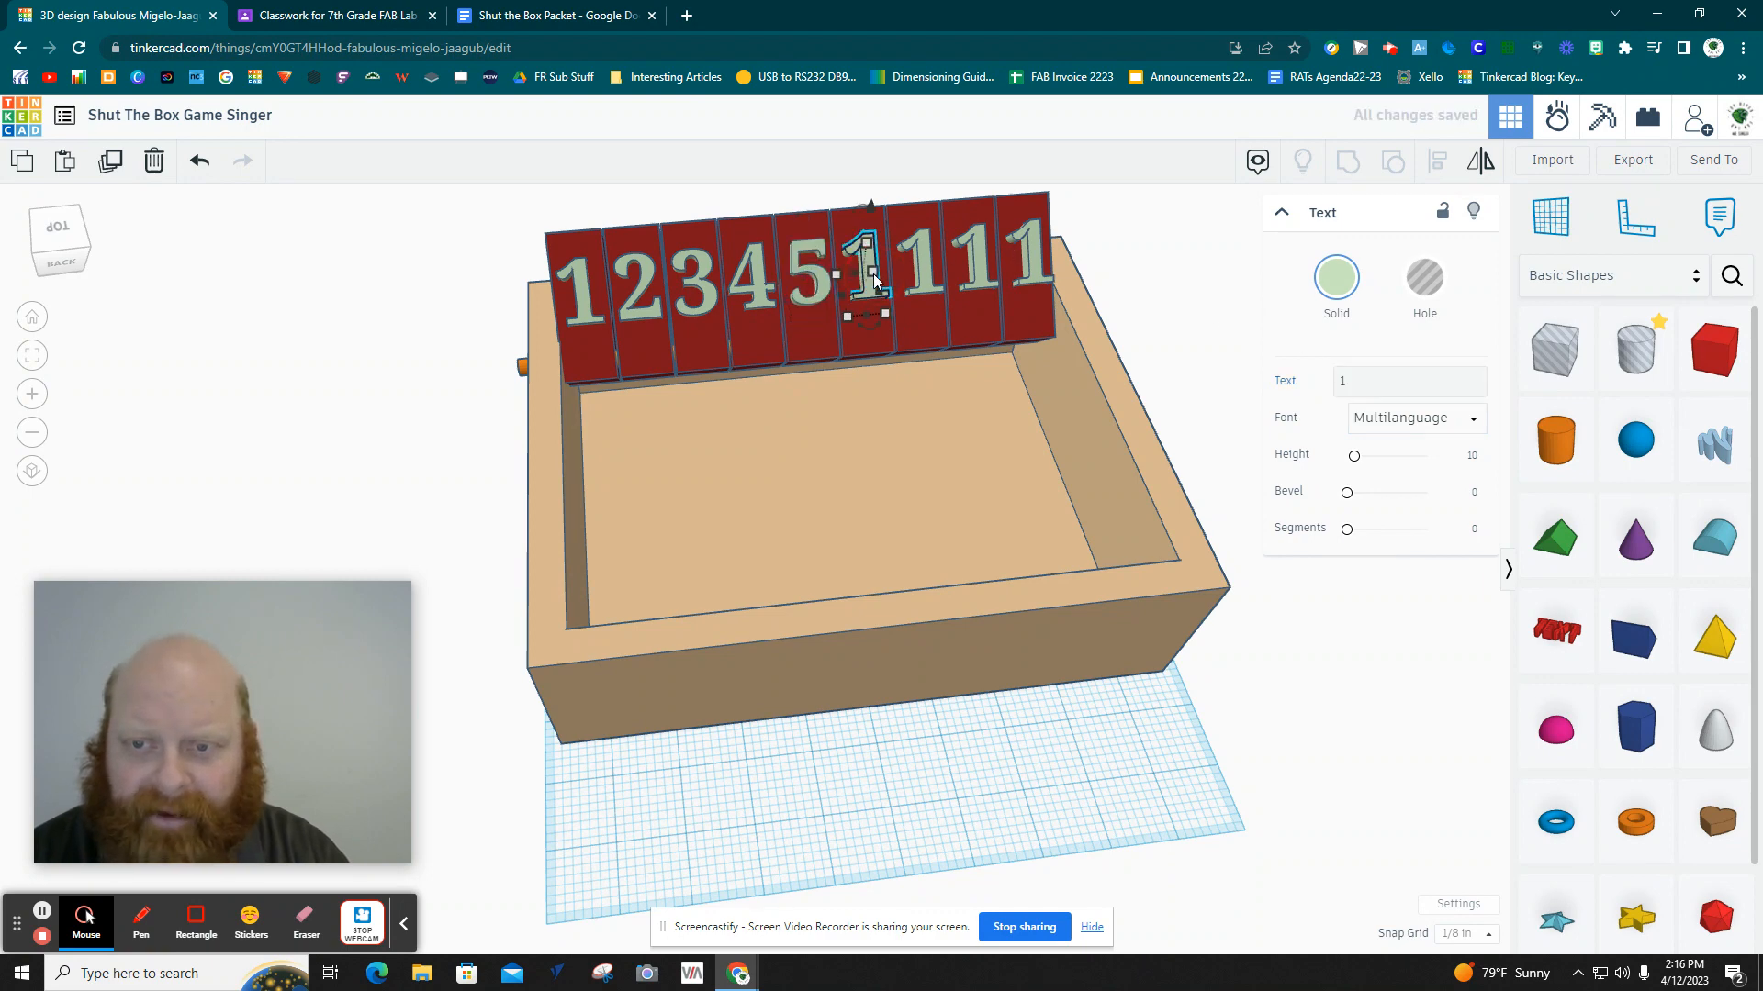
{"action": "double_click", "coordinate": [1335, 380]}
{"action": "type", "text": "6"}
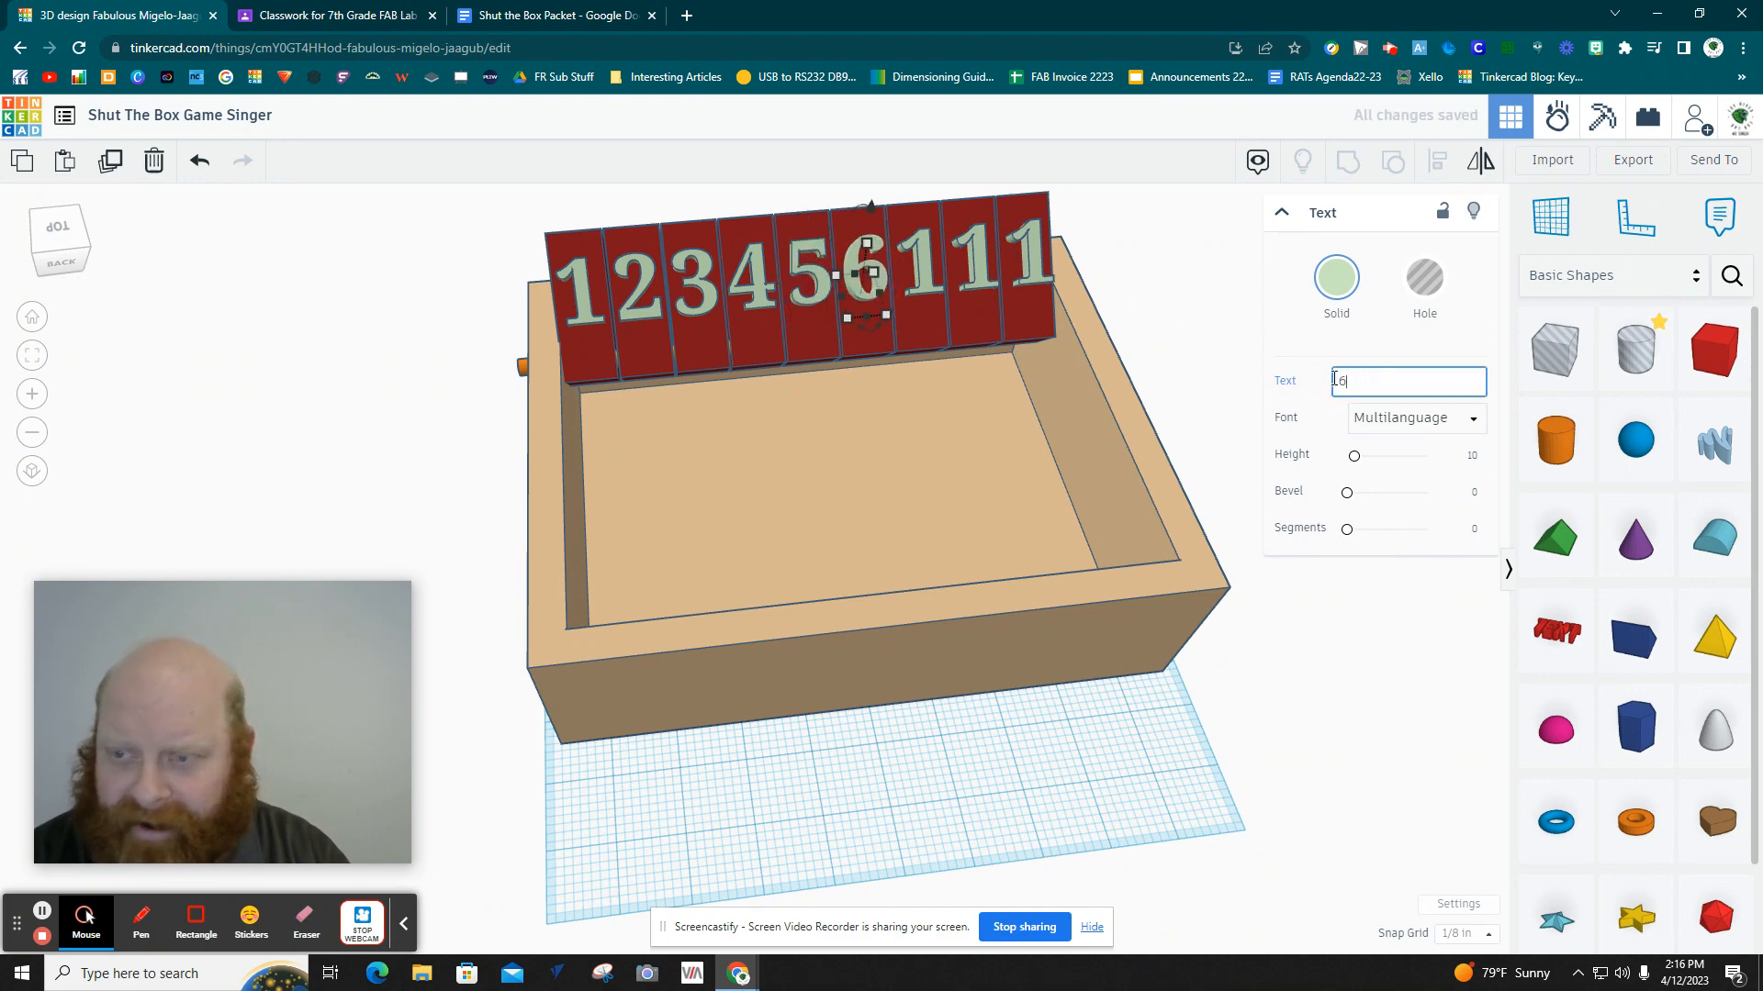
{"action": "left_click", "coordinate": [919, 280]}
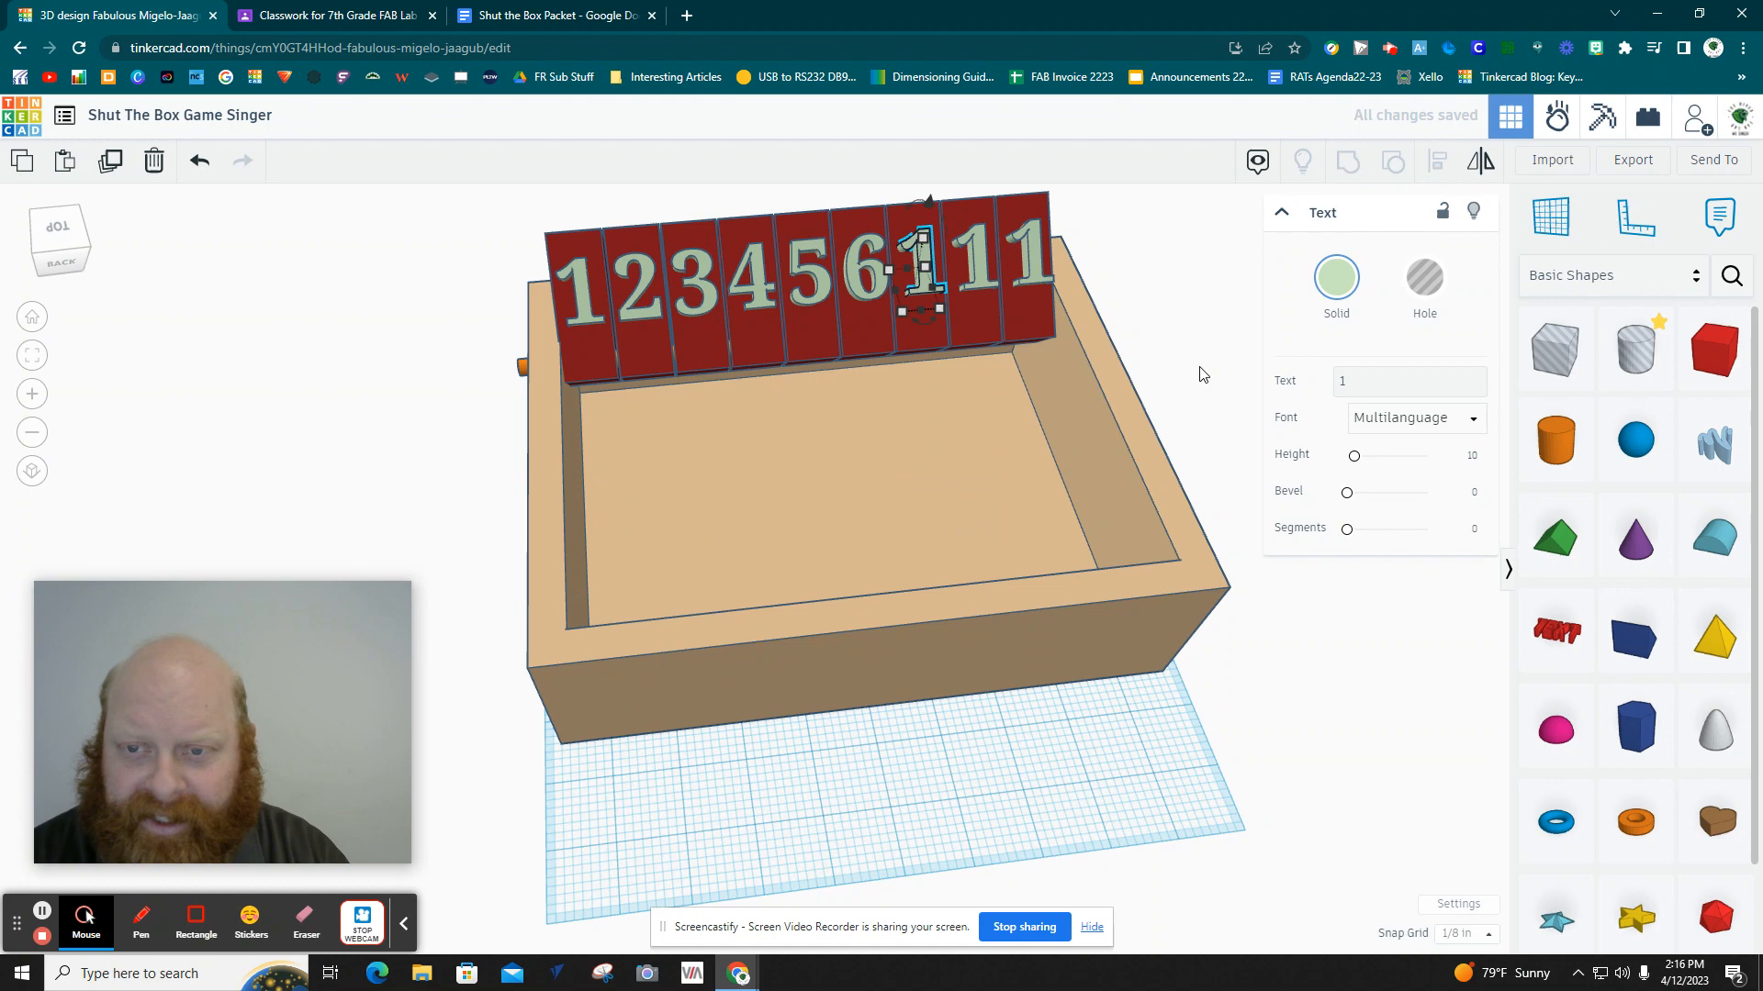
{"action": "double_click", "coordinate": [1343, 382]}
{"action": "type", "text": "7"}
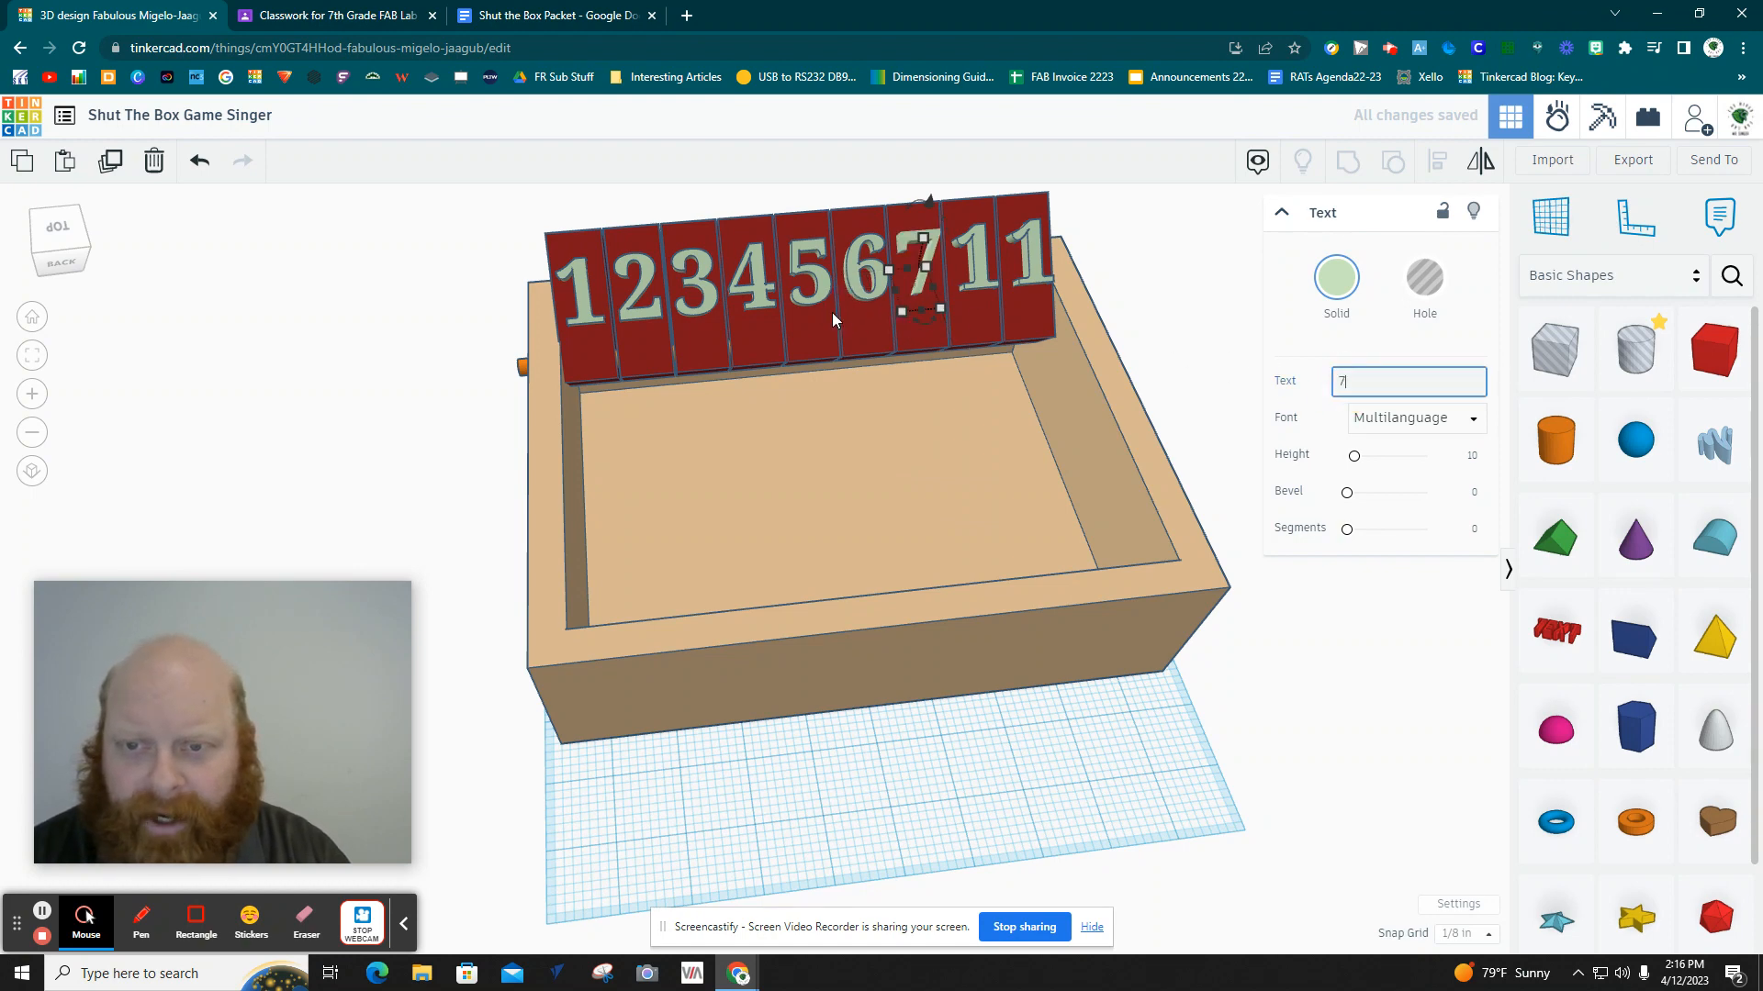
Change the number on the eighth tile to 8.
{"action": "left_click", "coordinate": [979, 265]}
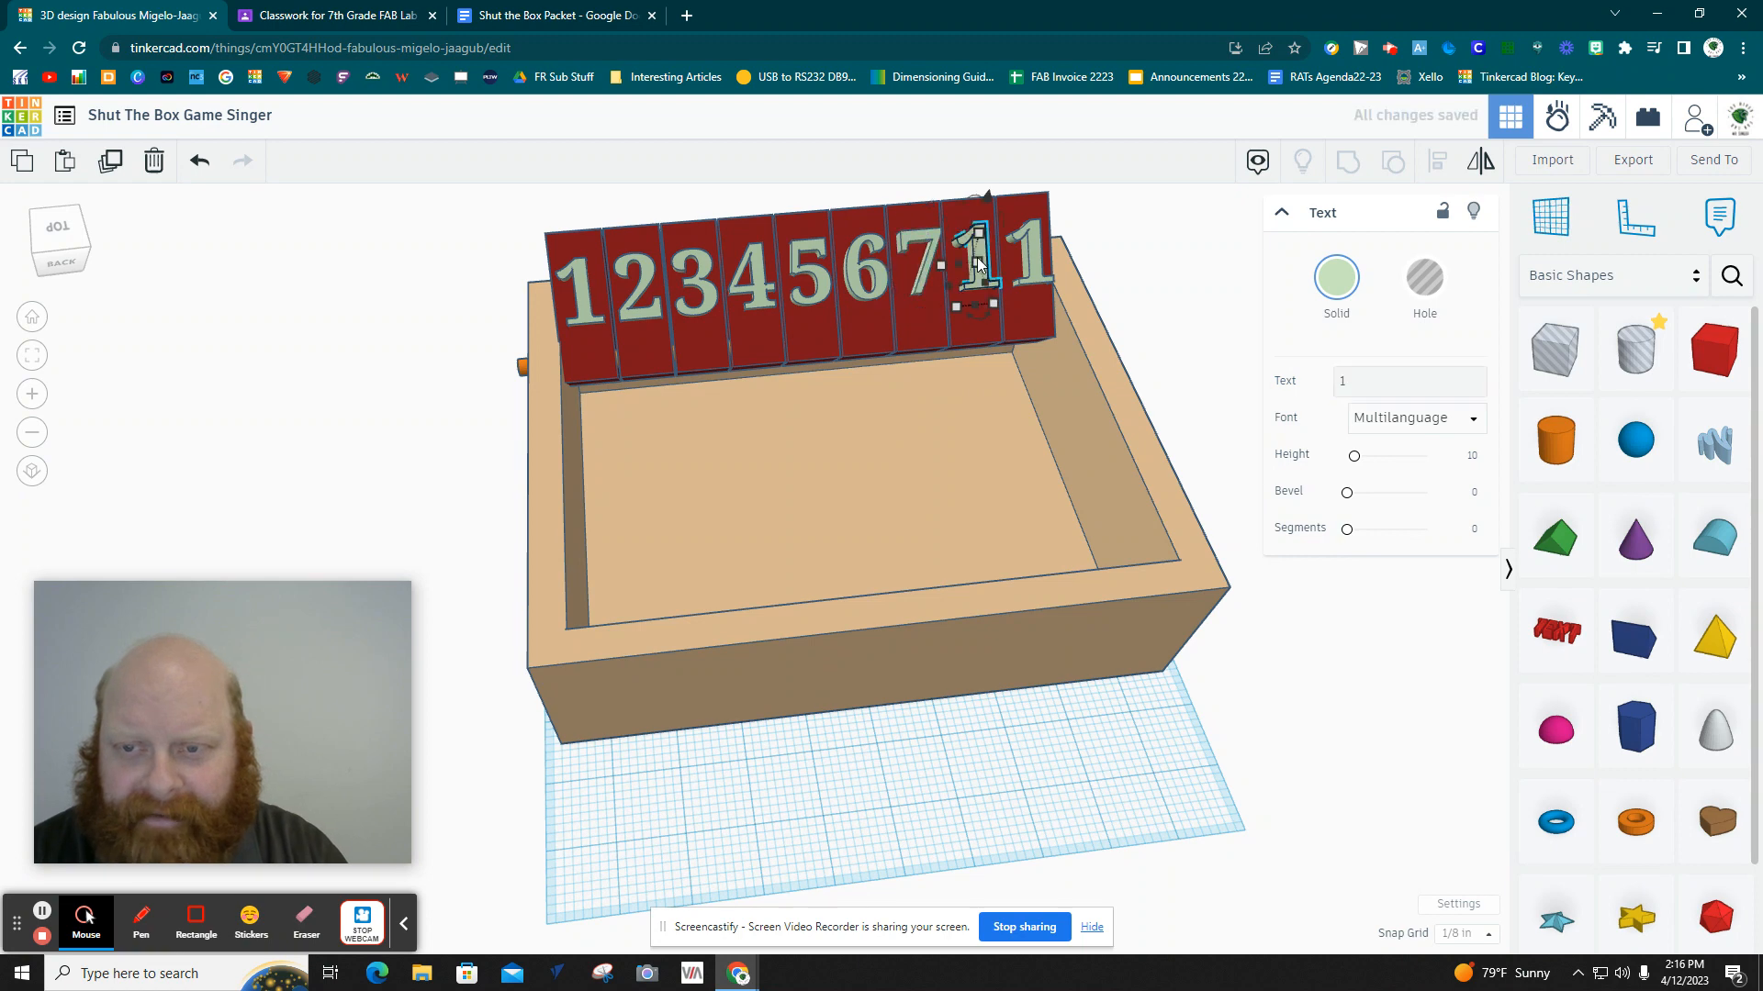
{"action": "left_click", "coordinate": [1325, 393]}
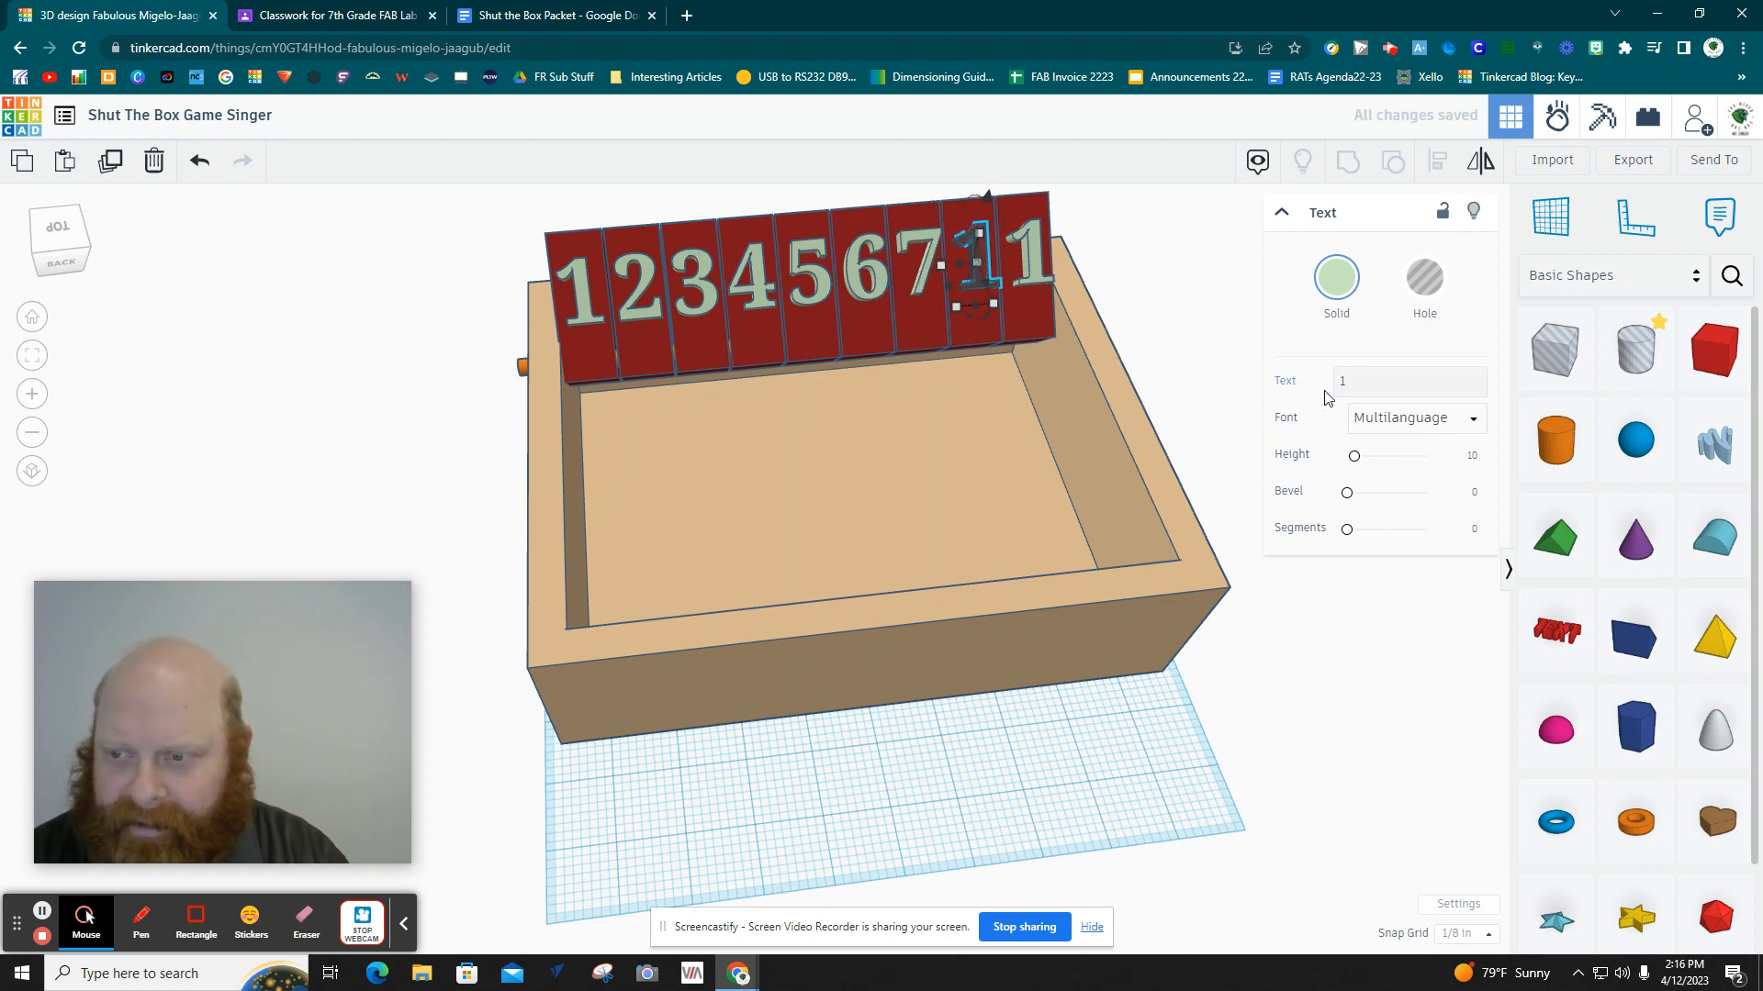
{"action": "left_click", "coordinate": [1352, 379]}
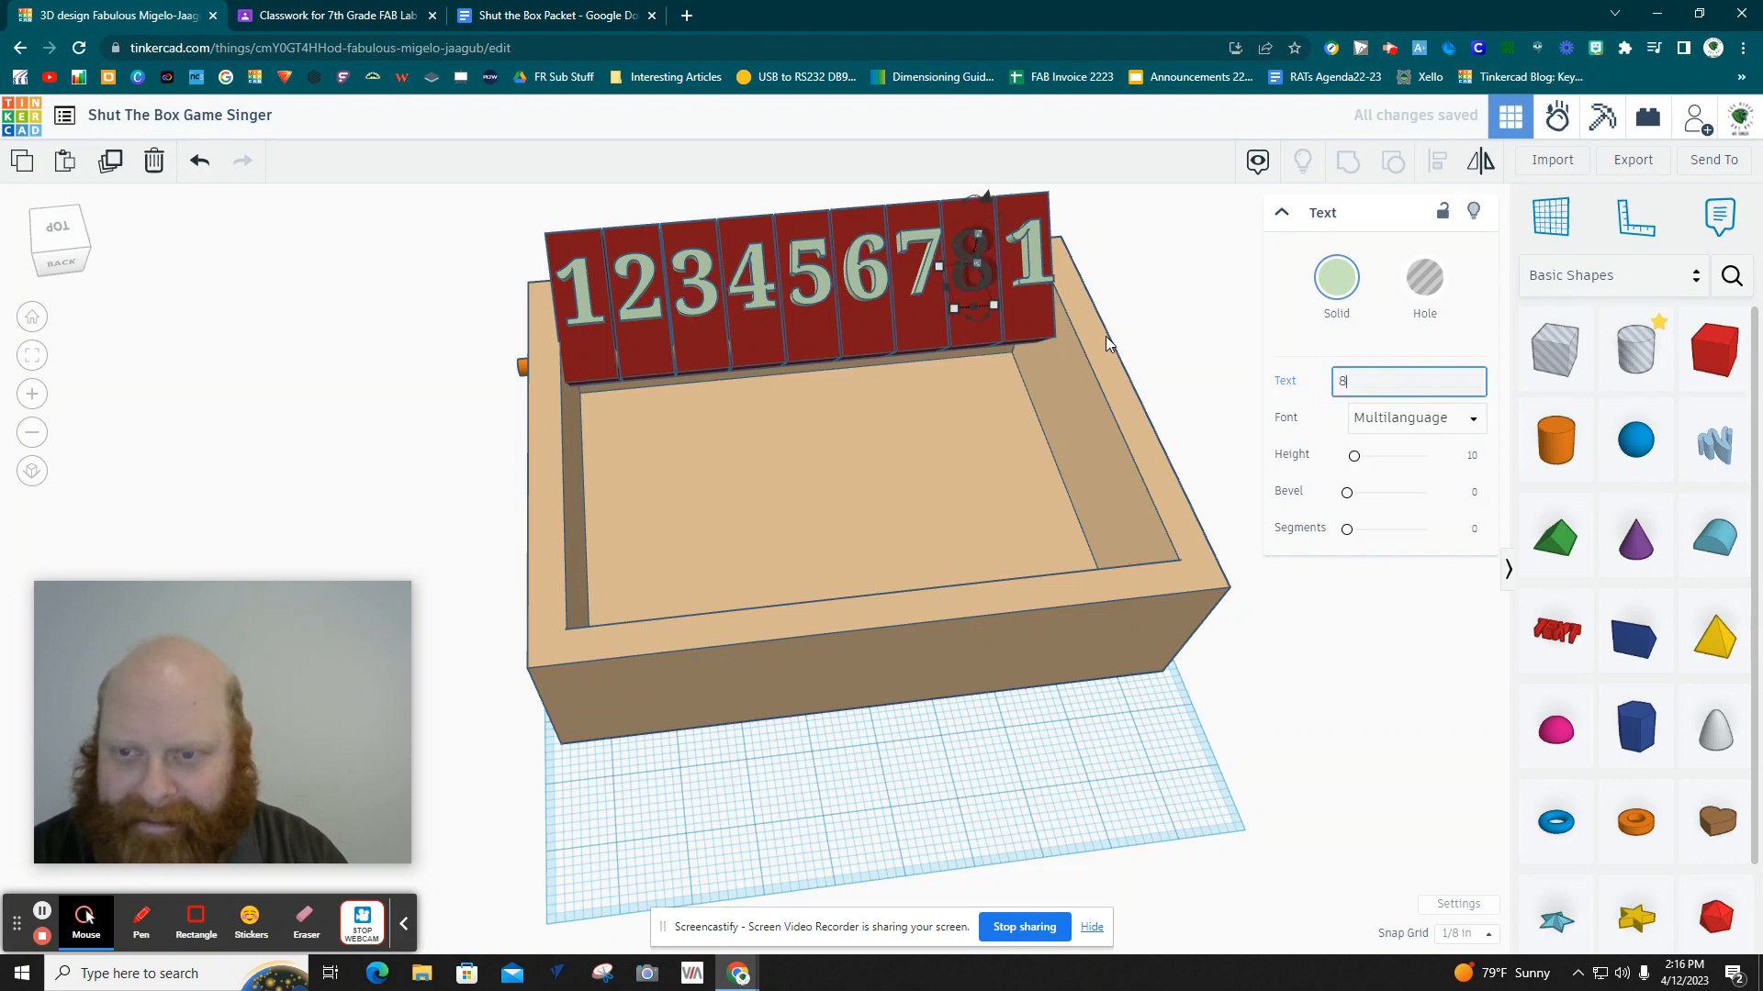
{"action": "left_click", "coordinate": [1336, 277]}
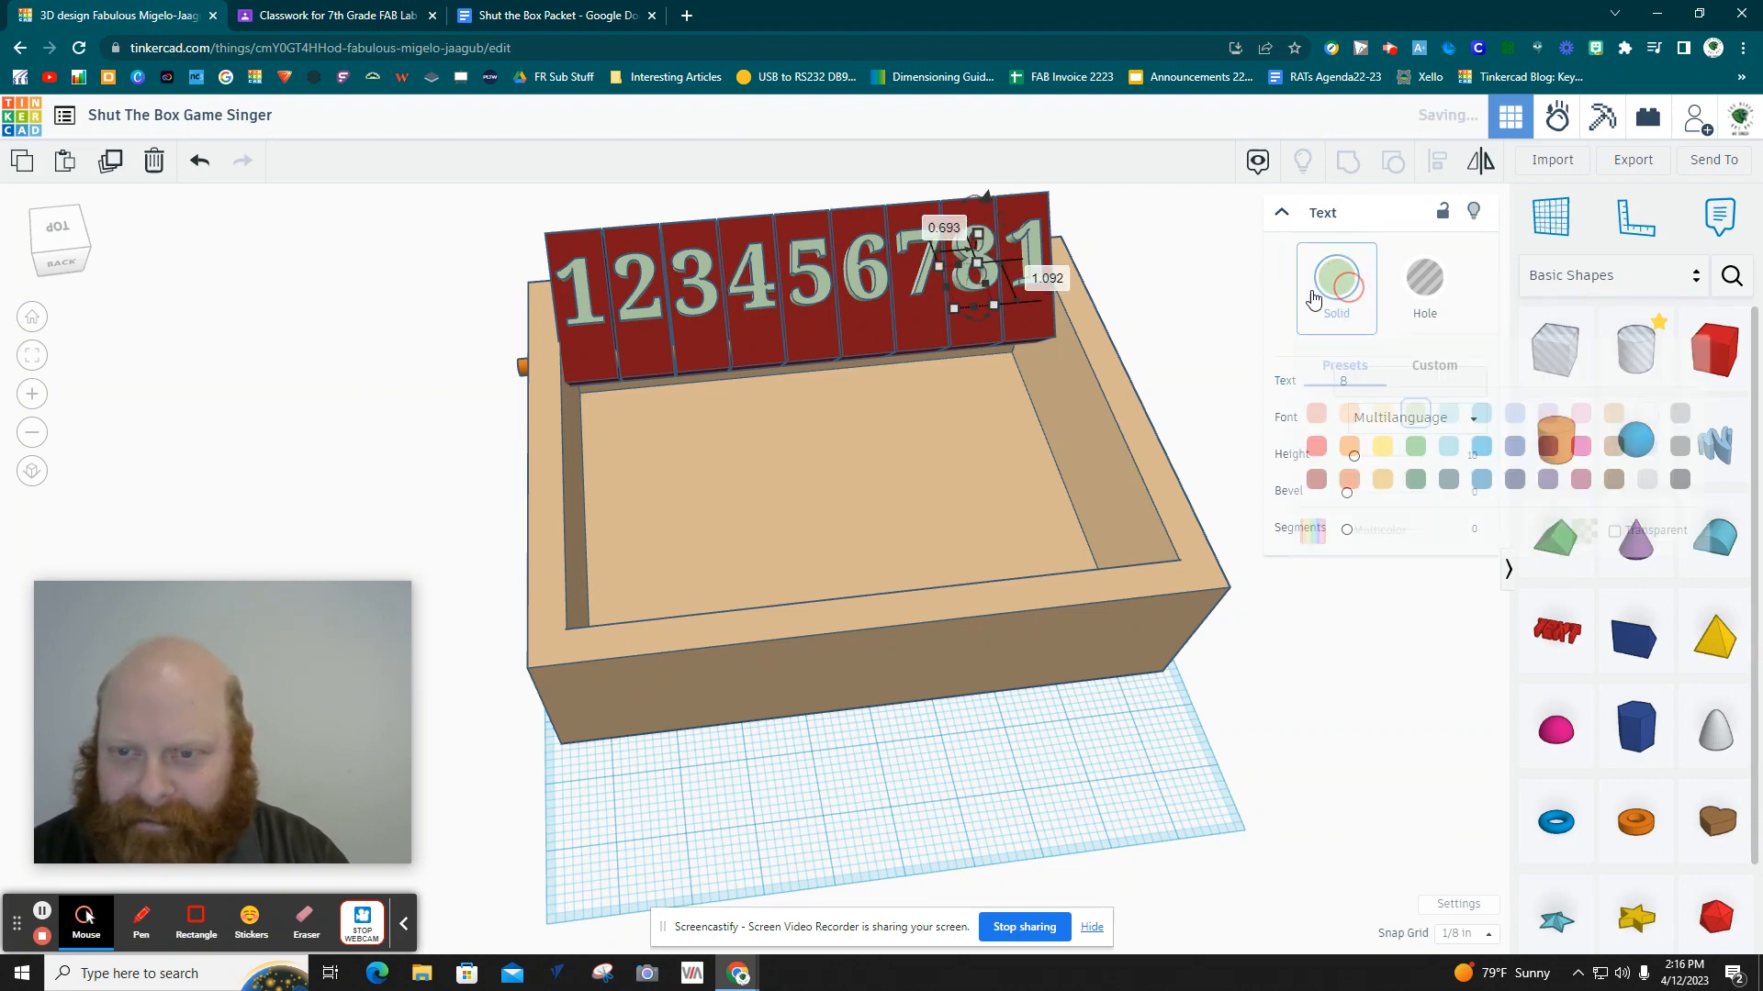
Change the number on the ninth tile to 9 and group the box, dowel, tiles and numbers into one shape.
{"action": "left_click", "coordinate": [1042, 249]}
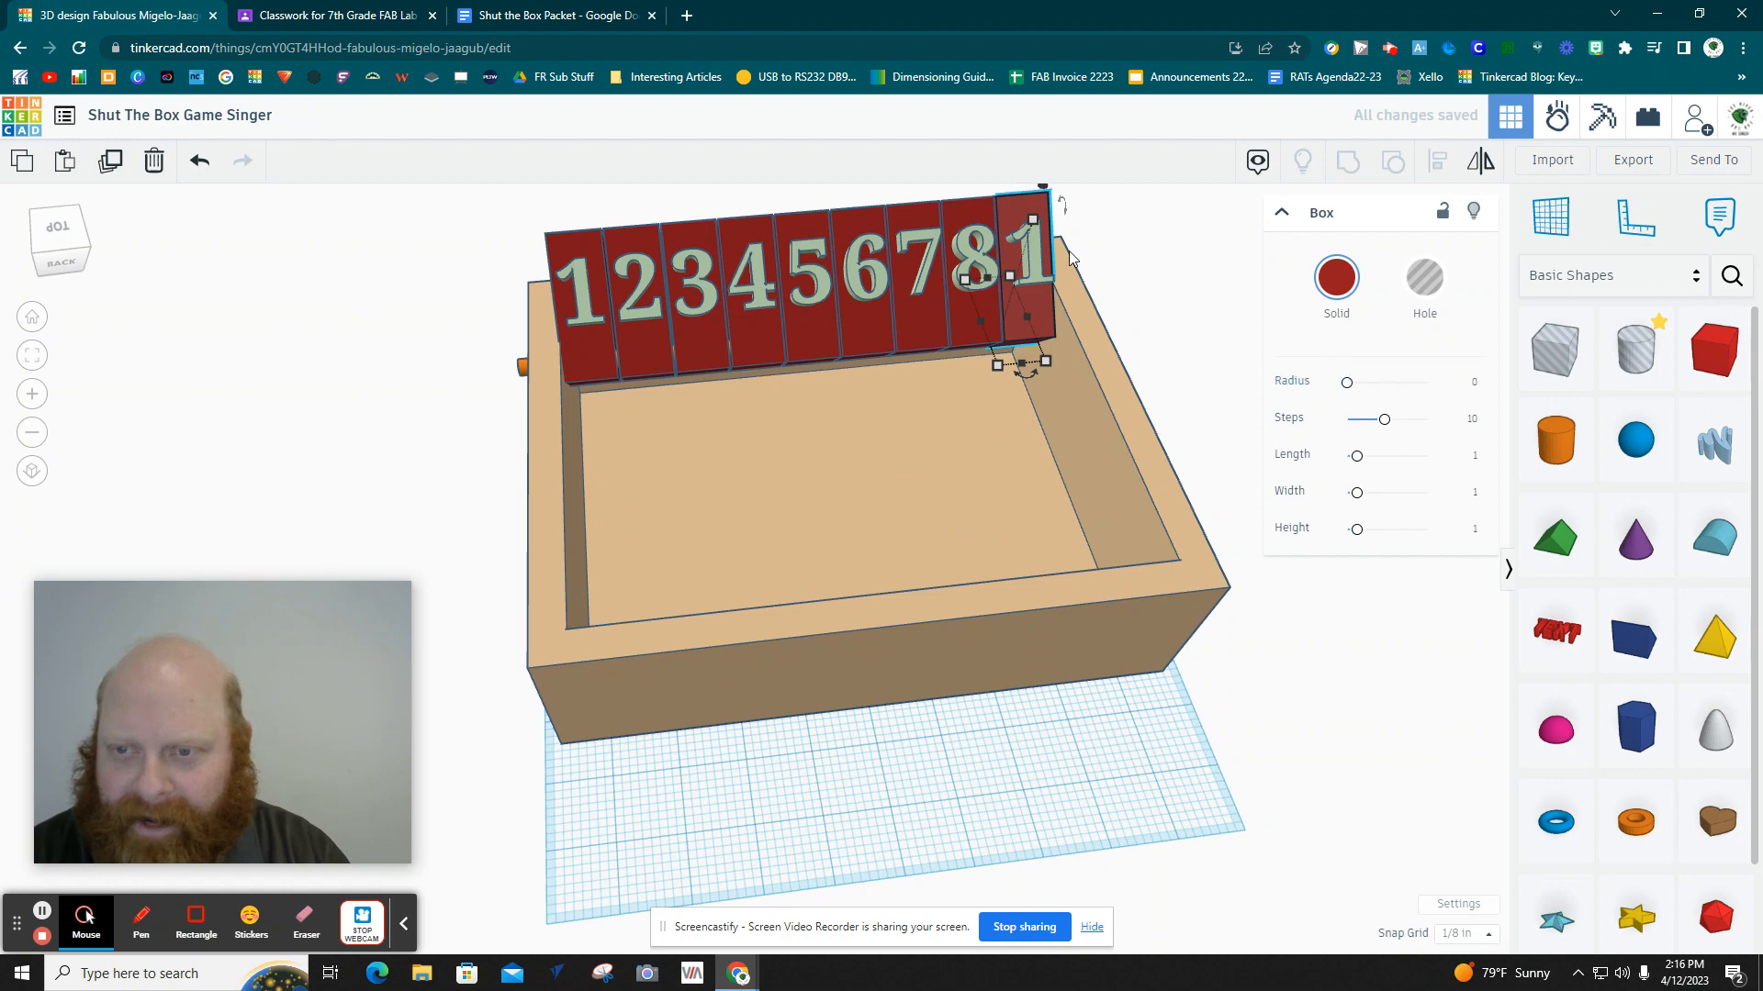
{"action": "left_click", "coordinate": [1024, 258]}
{"action": "left_click", "coordinate": [1363, 370]}
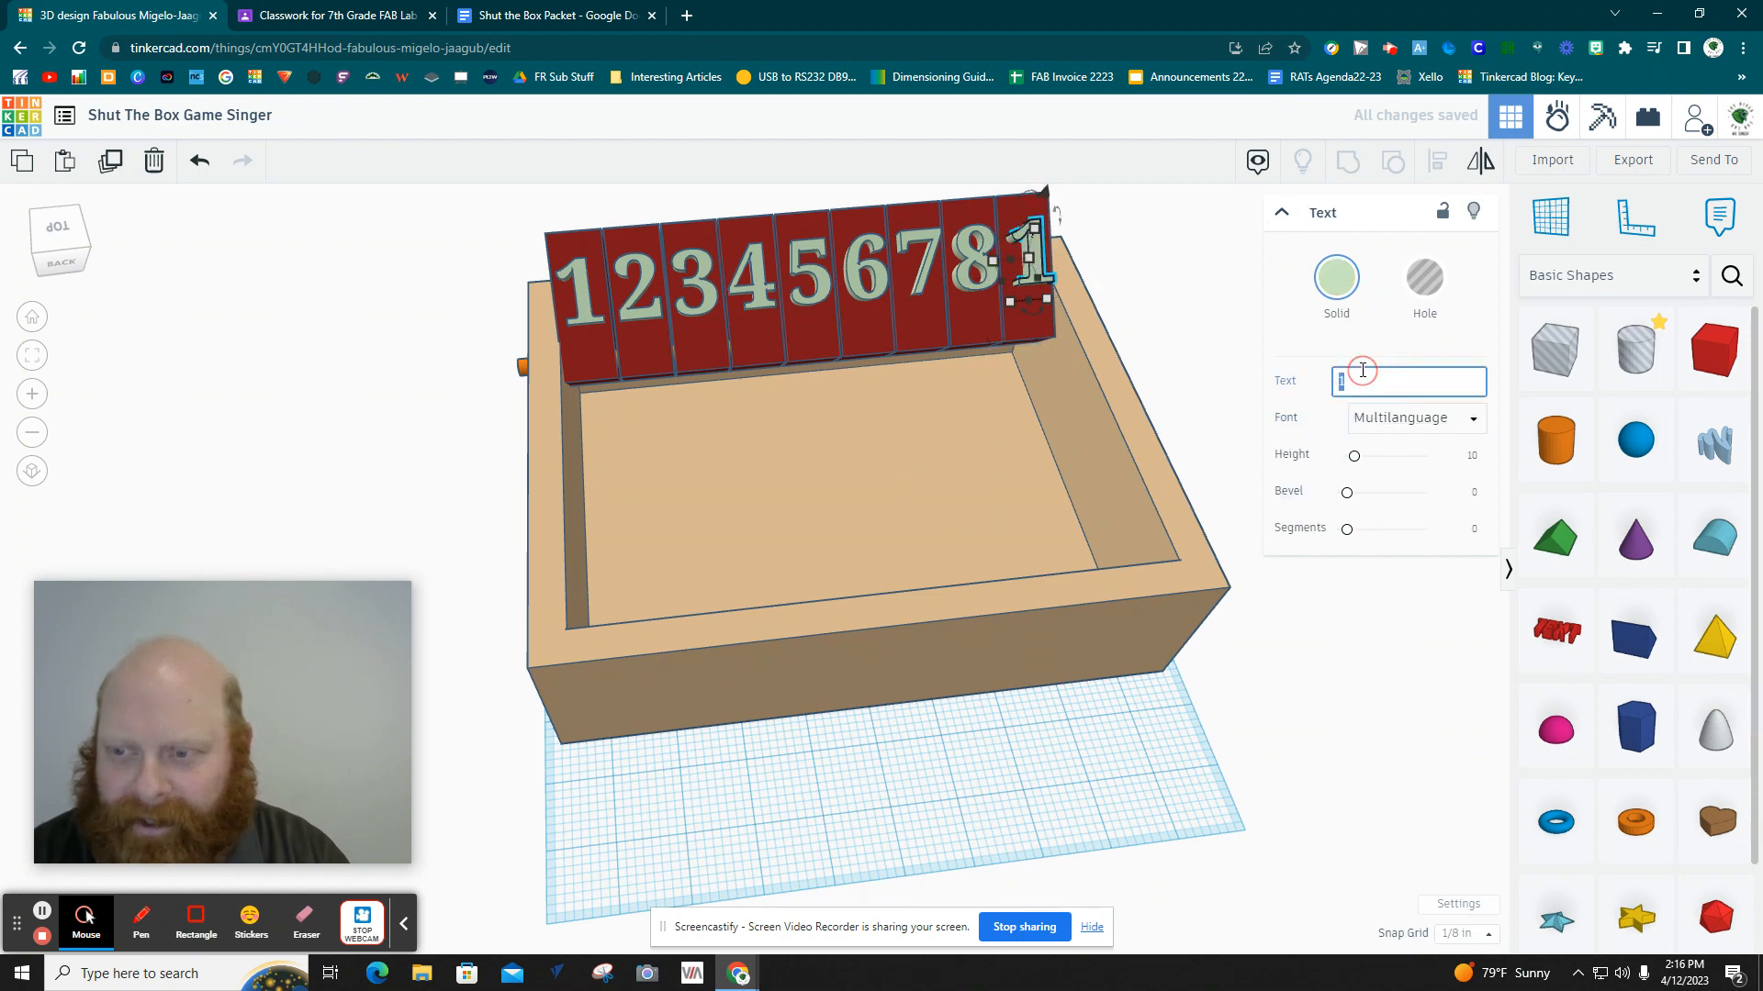
{"action": "type", "text": "9"}
{"action": "left_click", "coordinate": [1197, 342]}
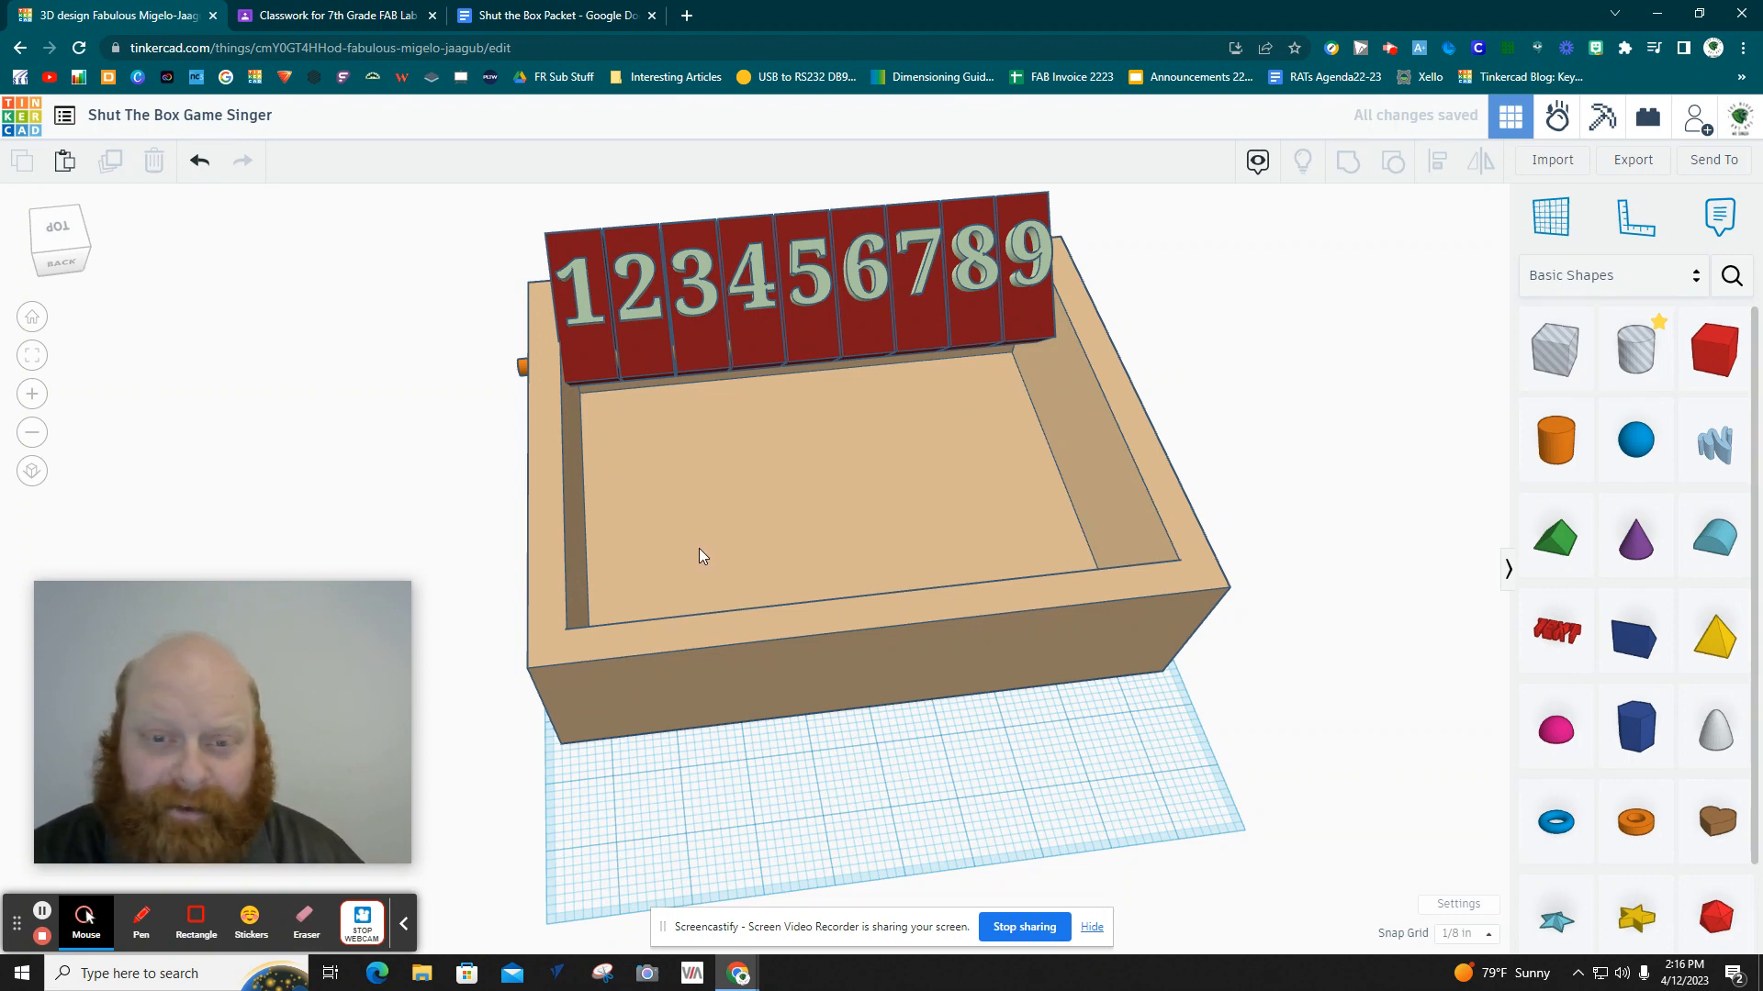
{"action": "left_click_drag", "start_coordinate": [1274, 729], "coordinate": [472, 255]}
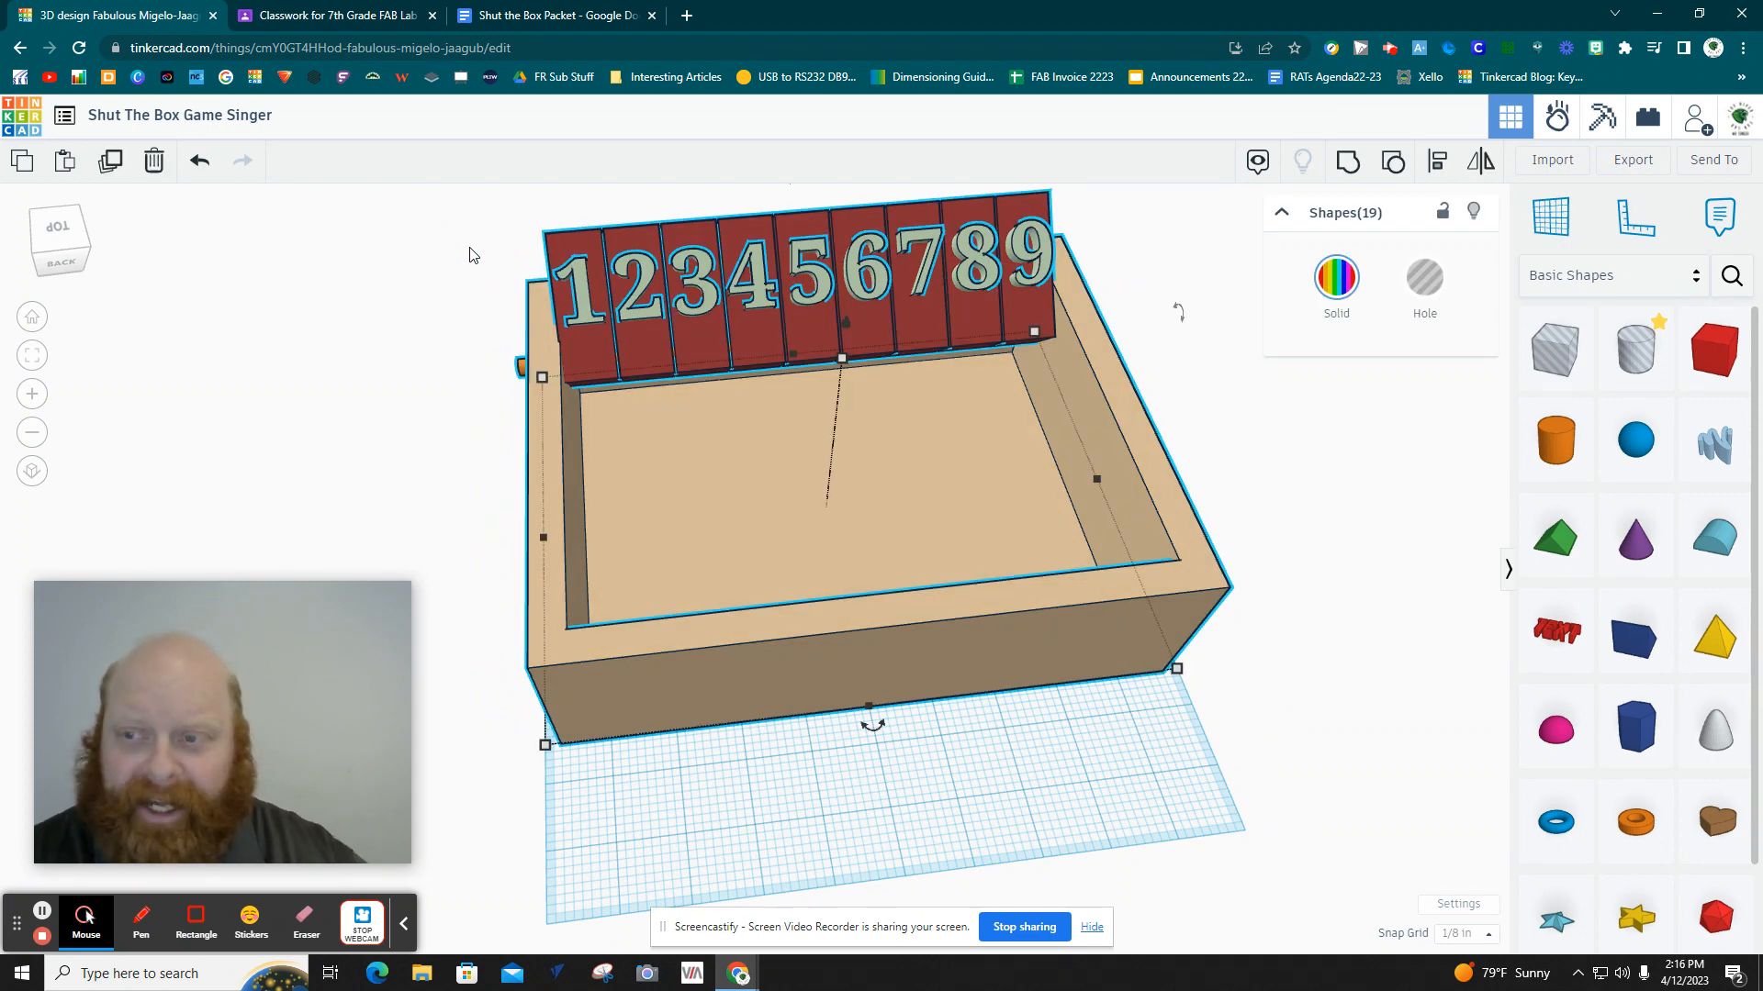
{"action": "key", "text": "ctrl+g"}
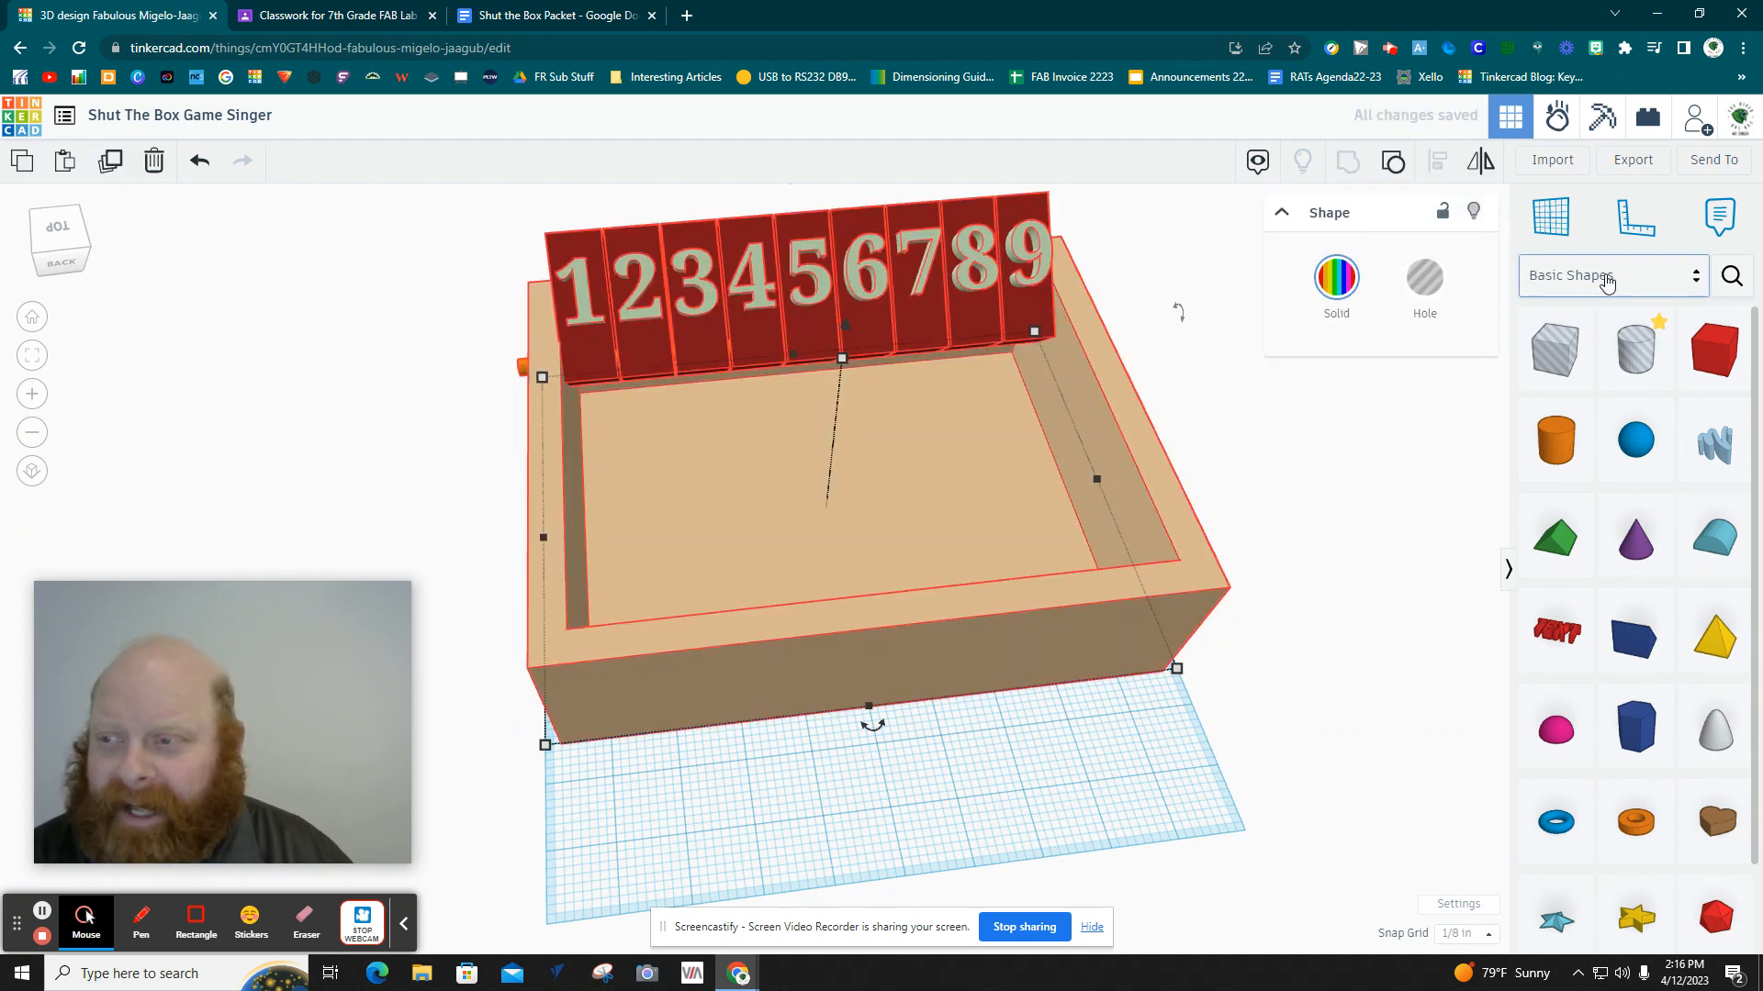
Search the community shapes for "dice" and place the red six-sided die on the floor inside the box.
{"action": "left_click", "coordinate": [1732, 278]}
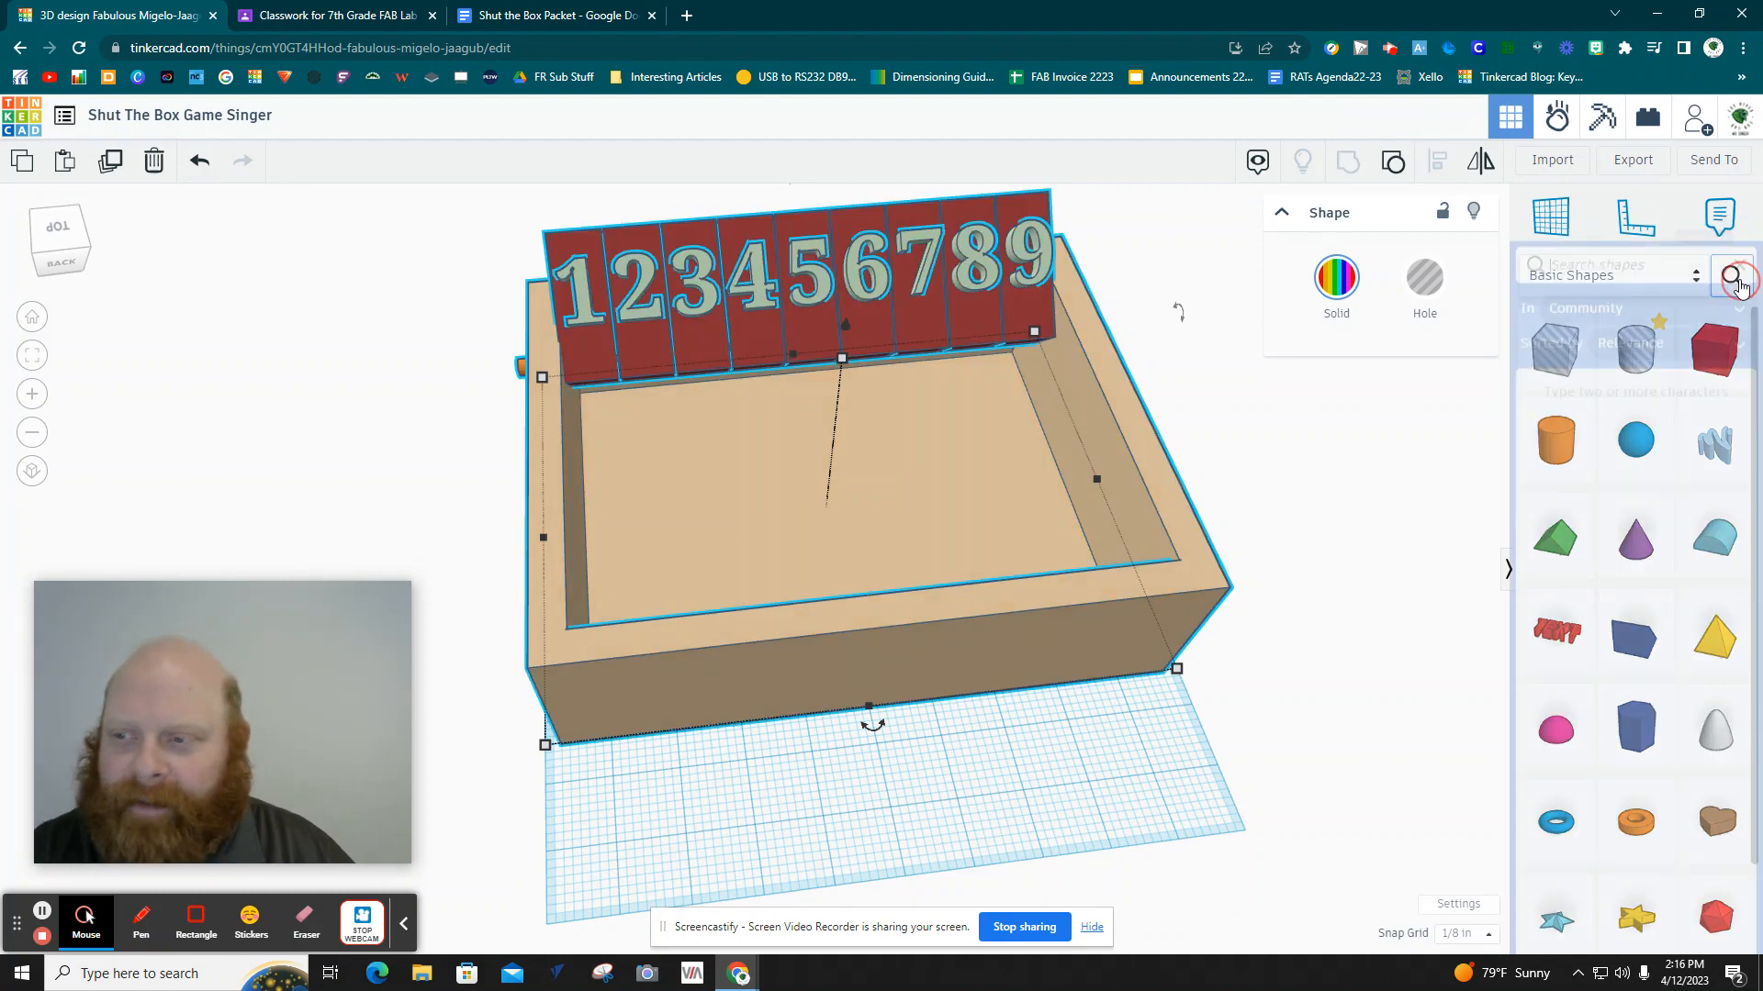
{"action": "type", "text": "dic"}
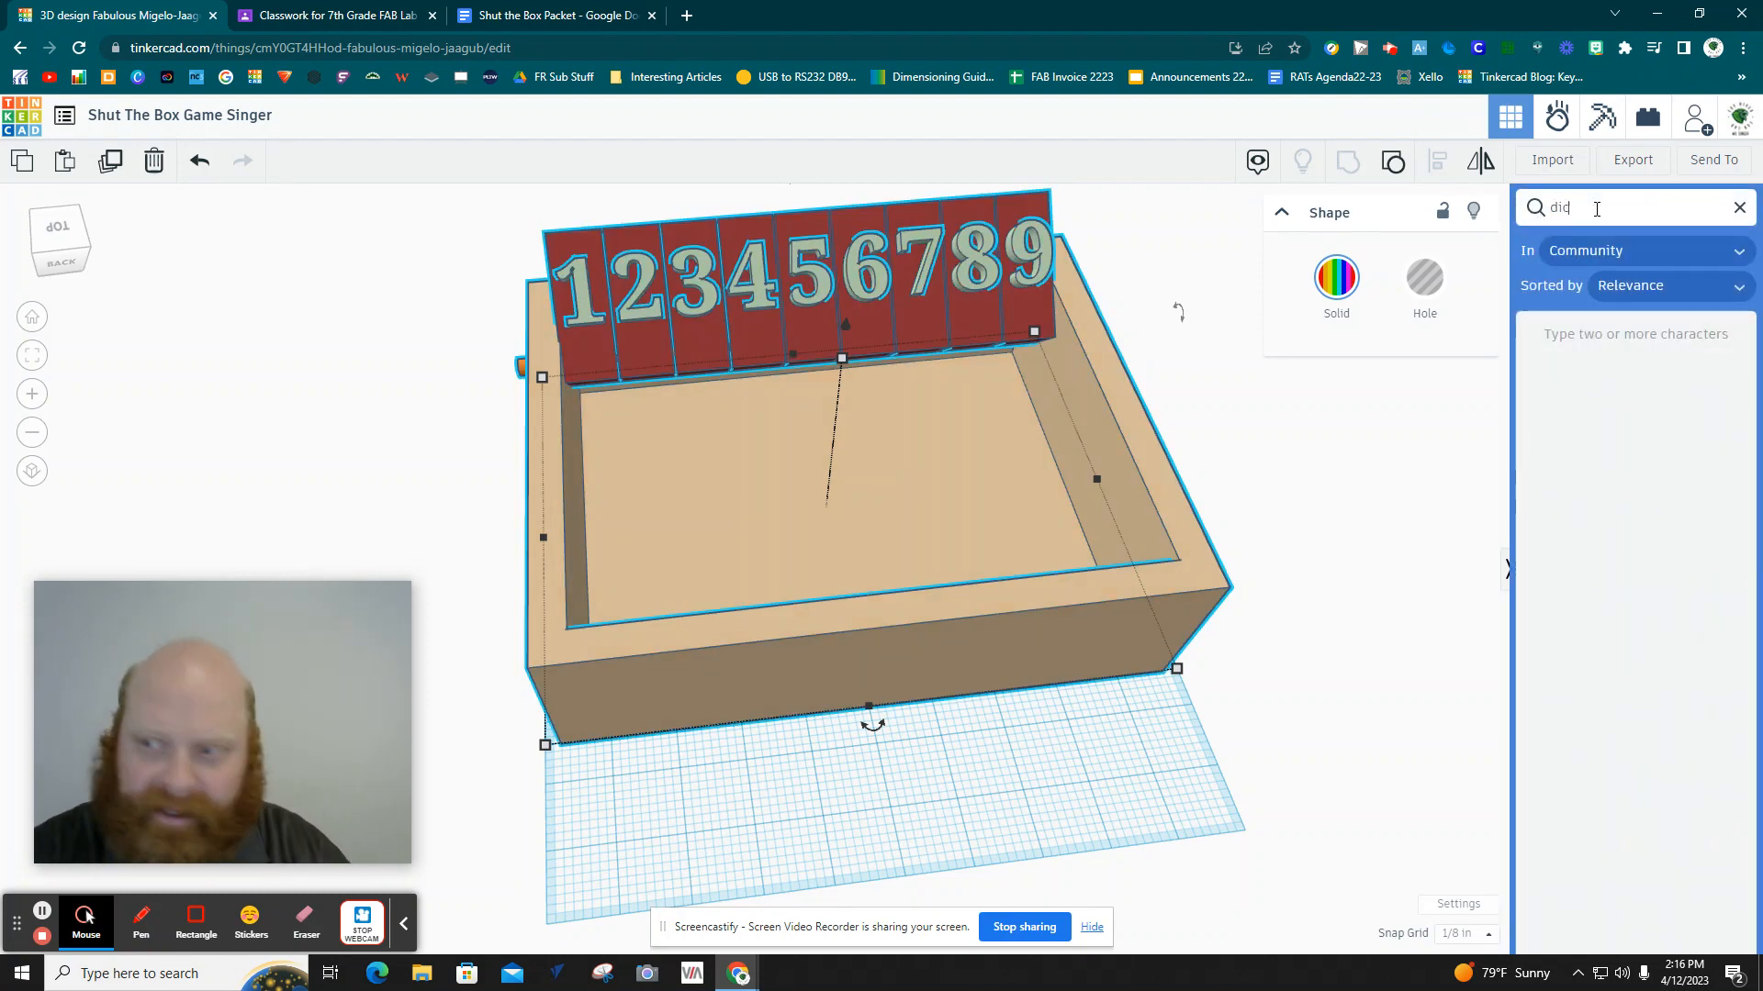
{"action": "type", "text": "e"}
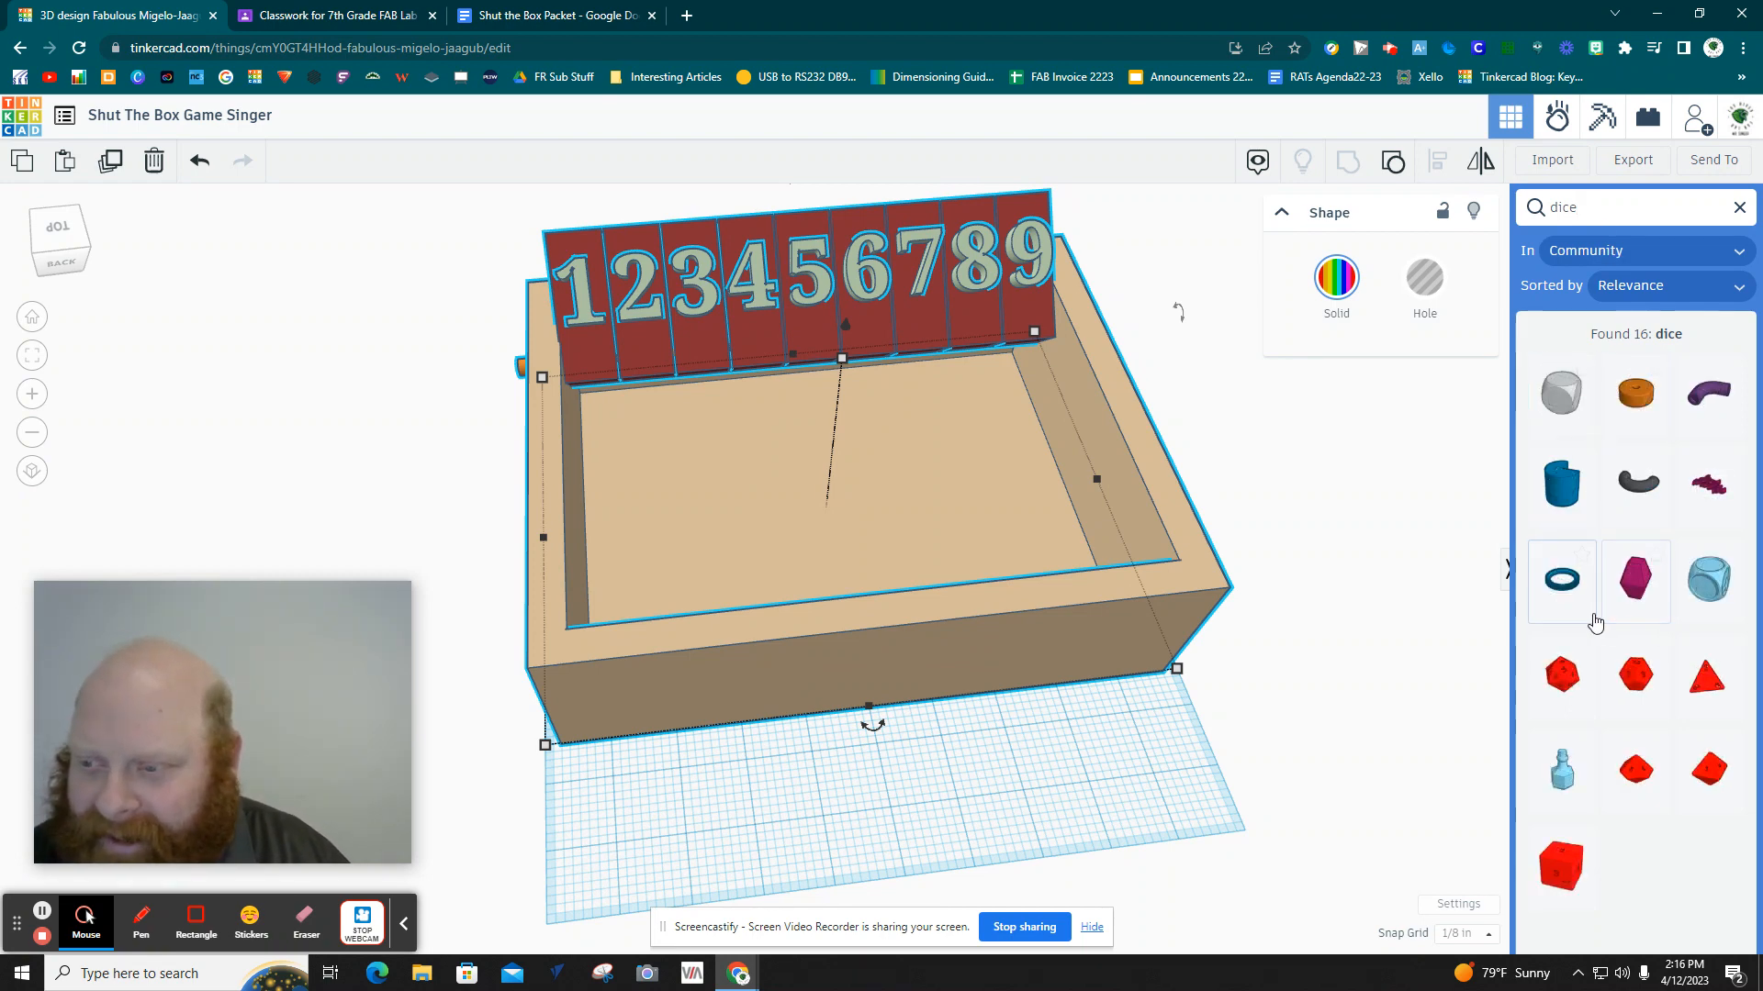
{"action": "left_click", "coordinate": [1566, 875]}
{"action": "left_click", "coordinate": [808, 456]}
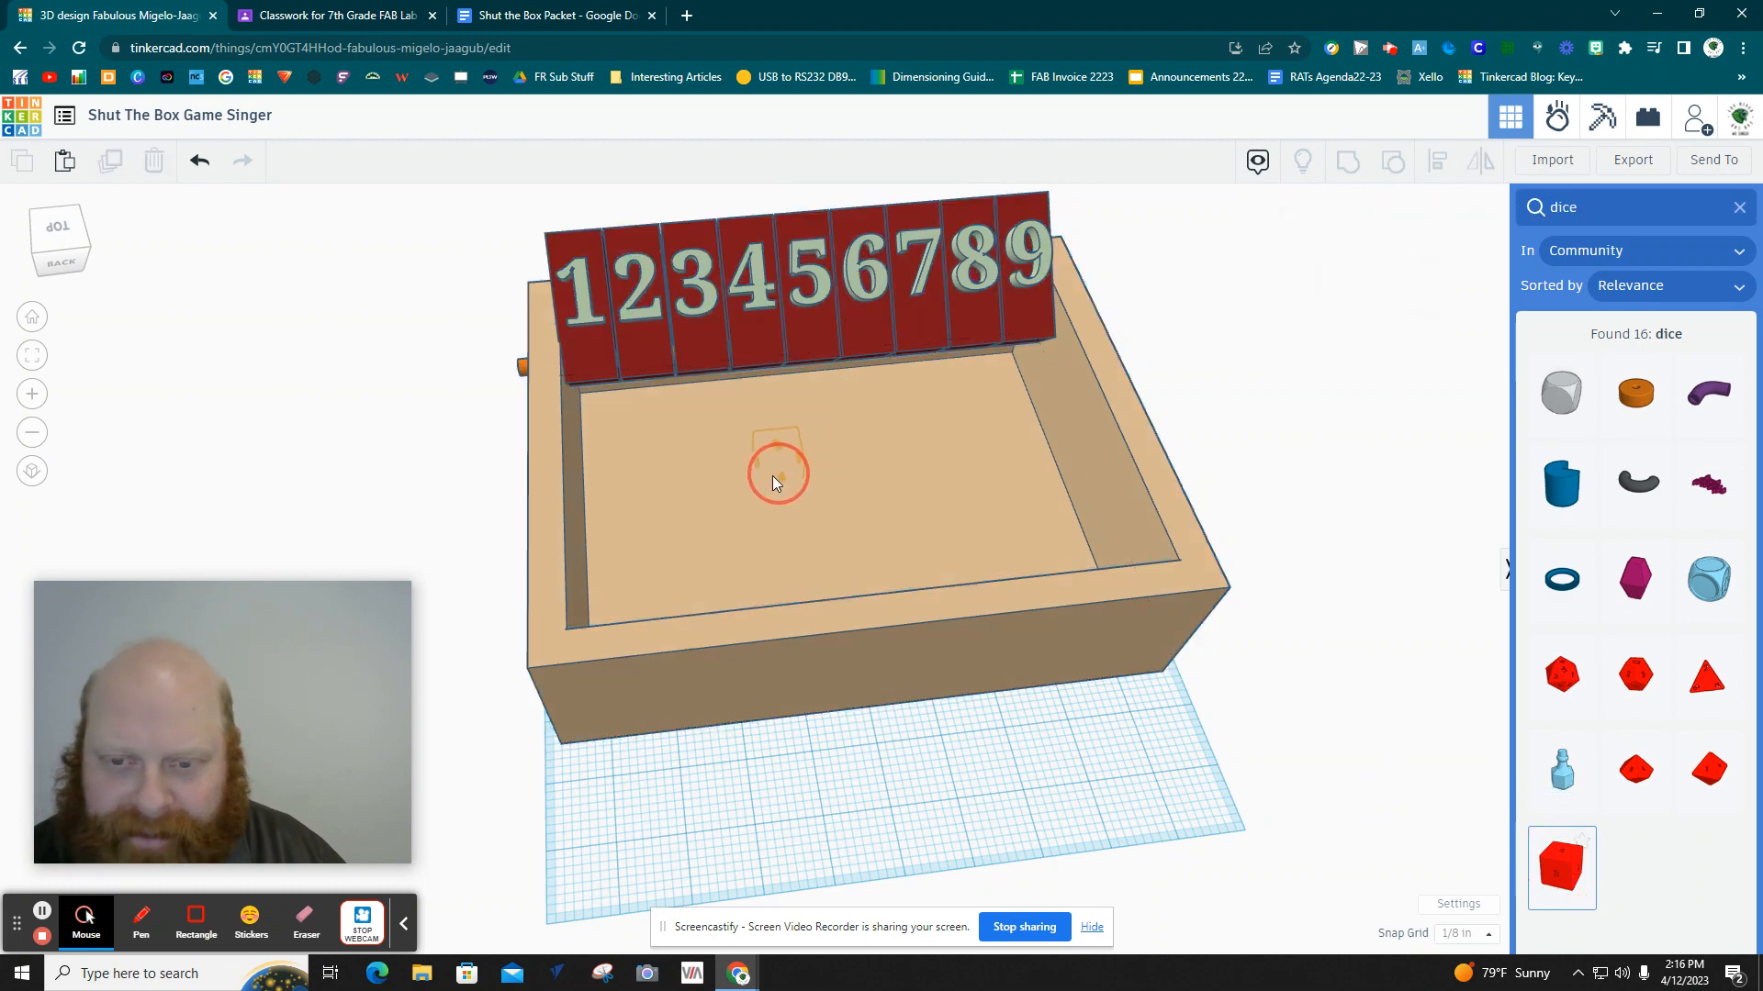
{"action": "left_click", "coordinate": [768, 489]}
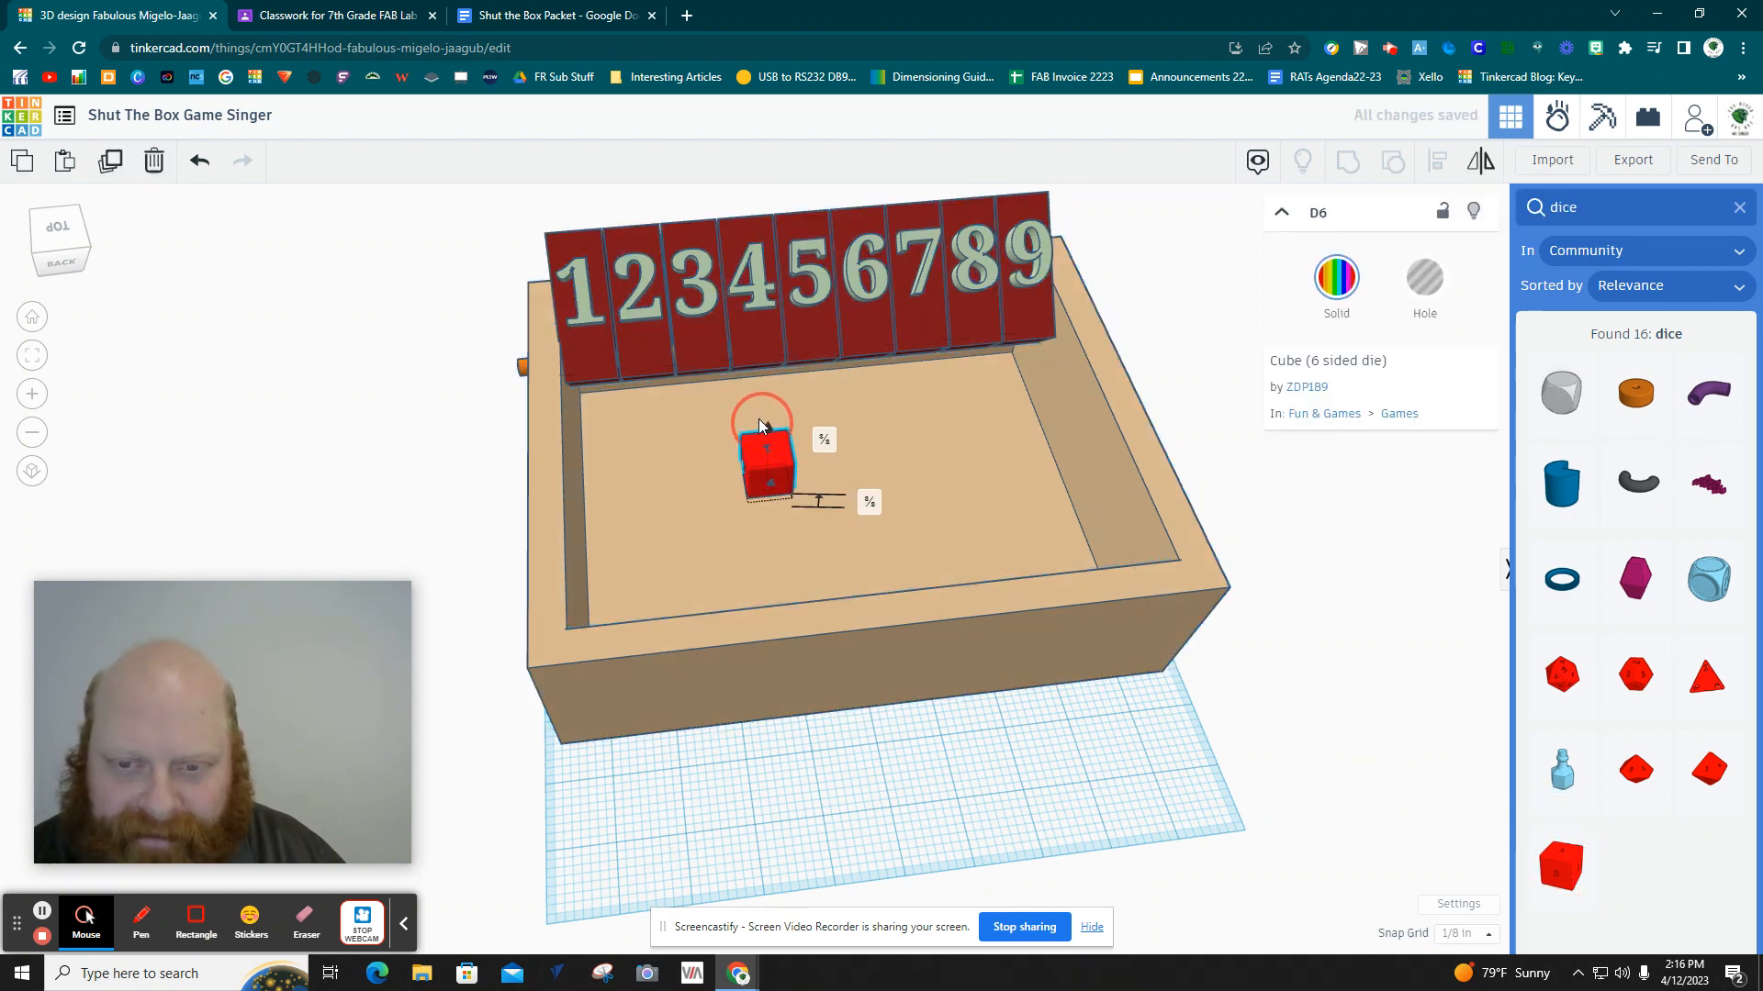
{"action": "left_click_drag", "start_coordinate": [759, 418], "coordinate": [759, 406]}
{"action": "left_click", "coordinate": [927, 933]}
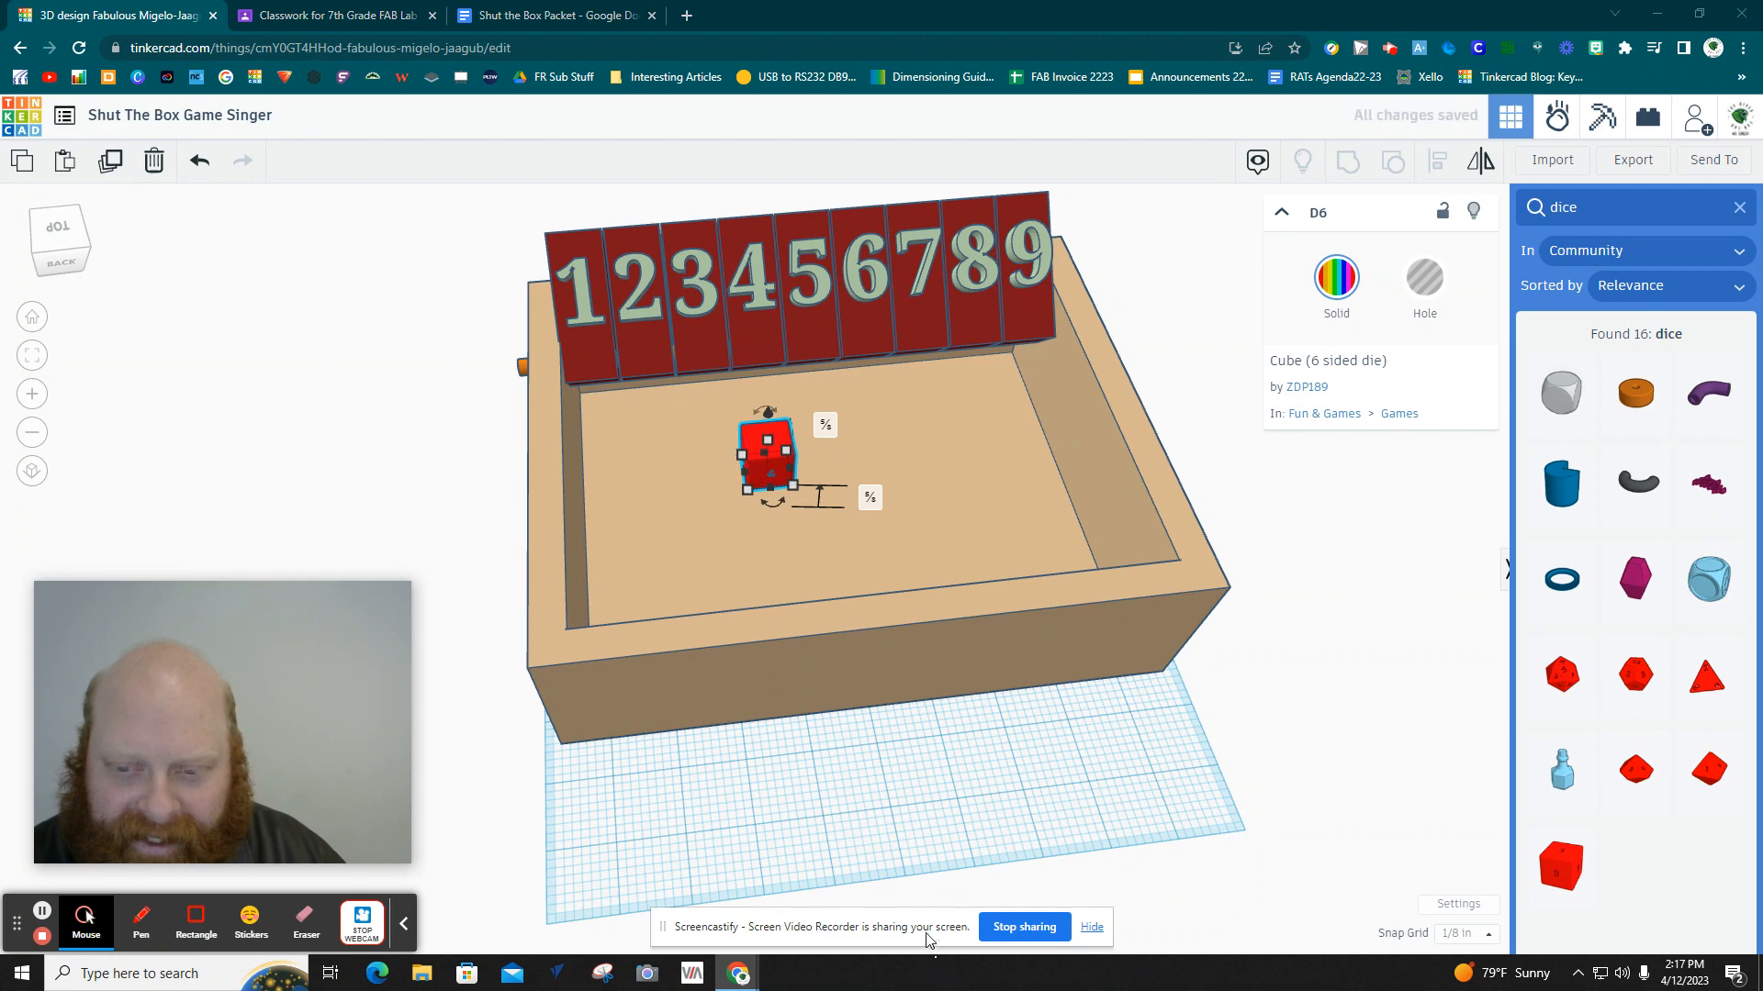
Duplicate the die and move the copy well to the side of the first, slightly farther from the tile row.
{"action": "right_click_drag", "start_coordinate": [891, 834], "coordinate": [759, 504]}
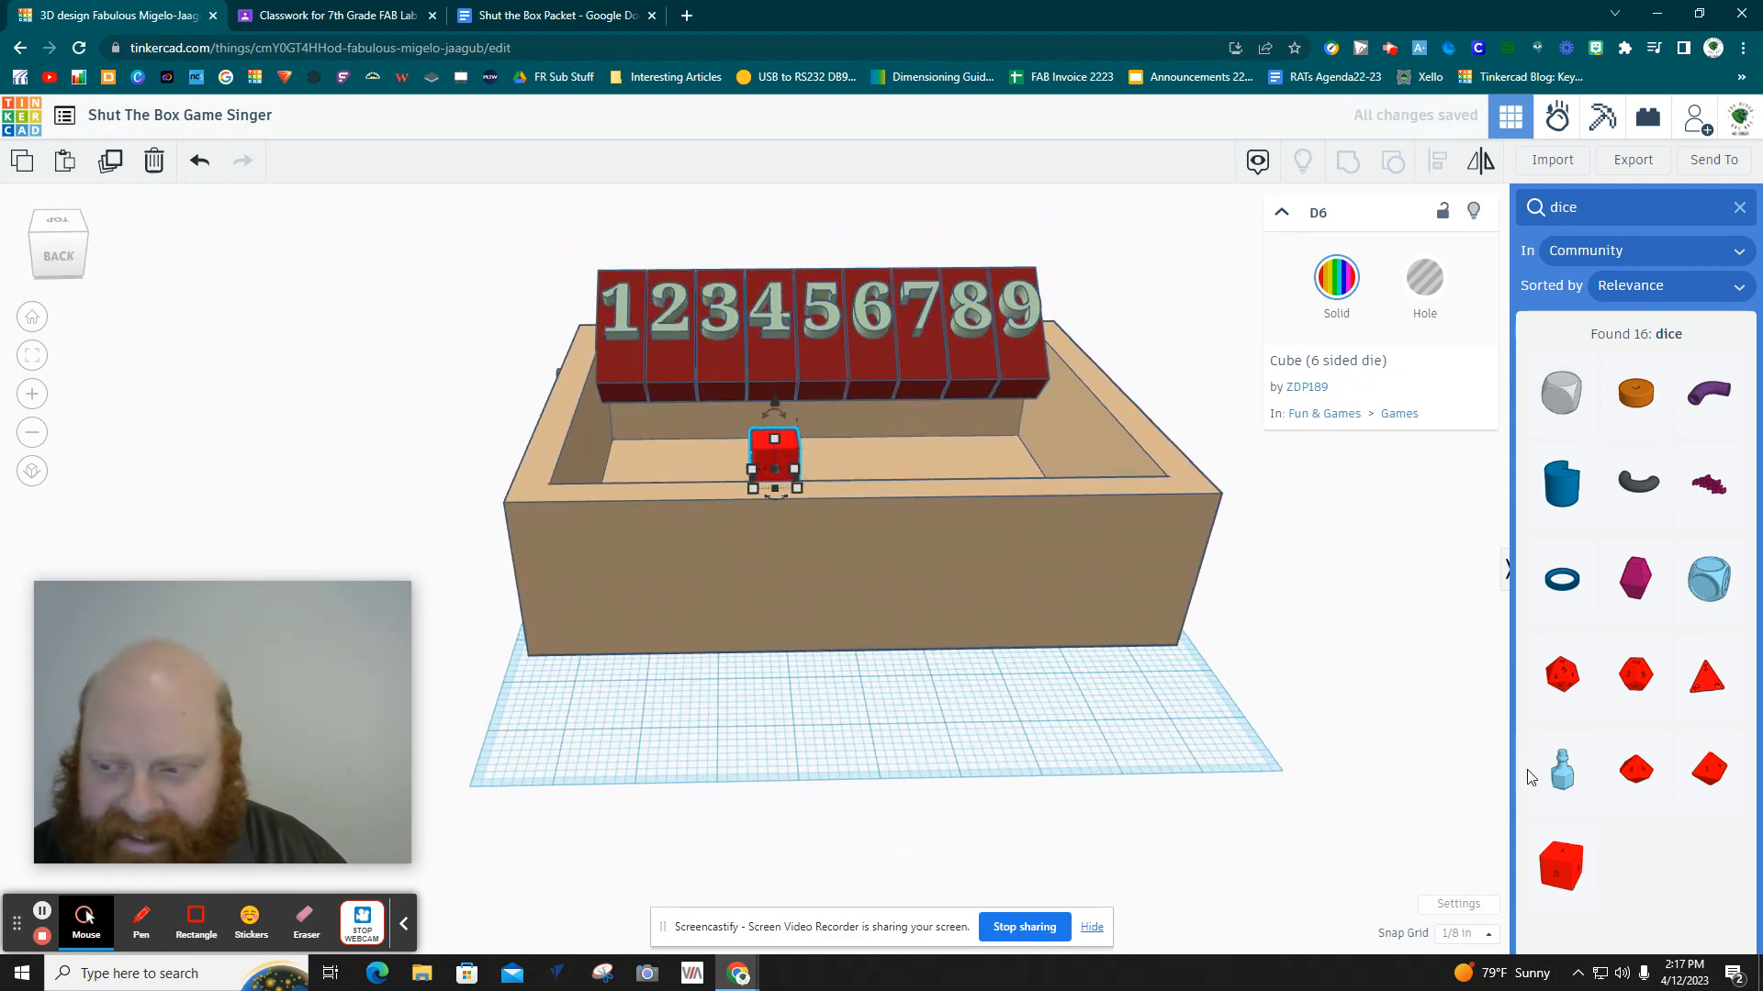
{"action": "key", "text": "ctrl+c"}
{"action": "key", "text": "ctrl+v"}
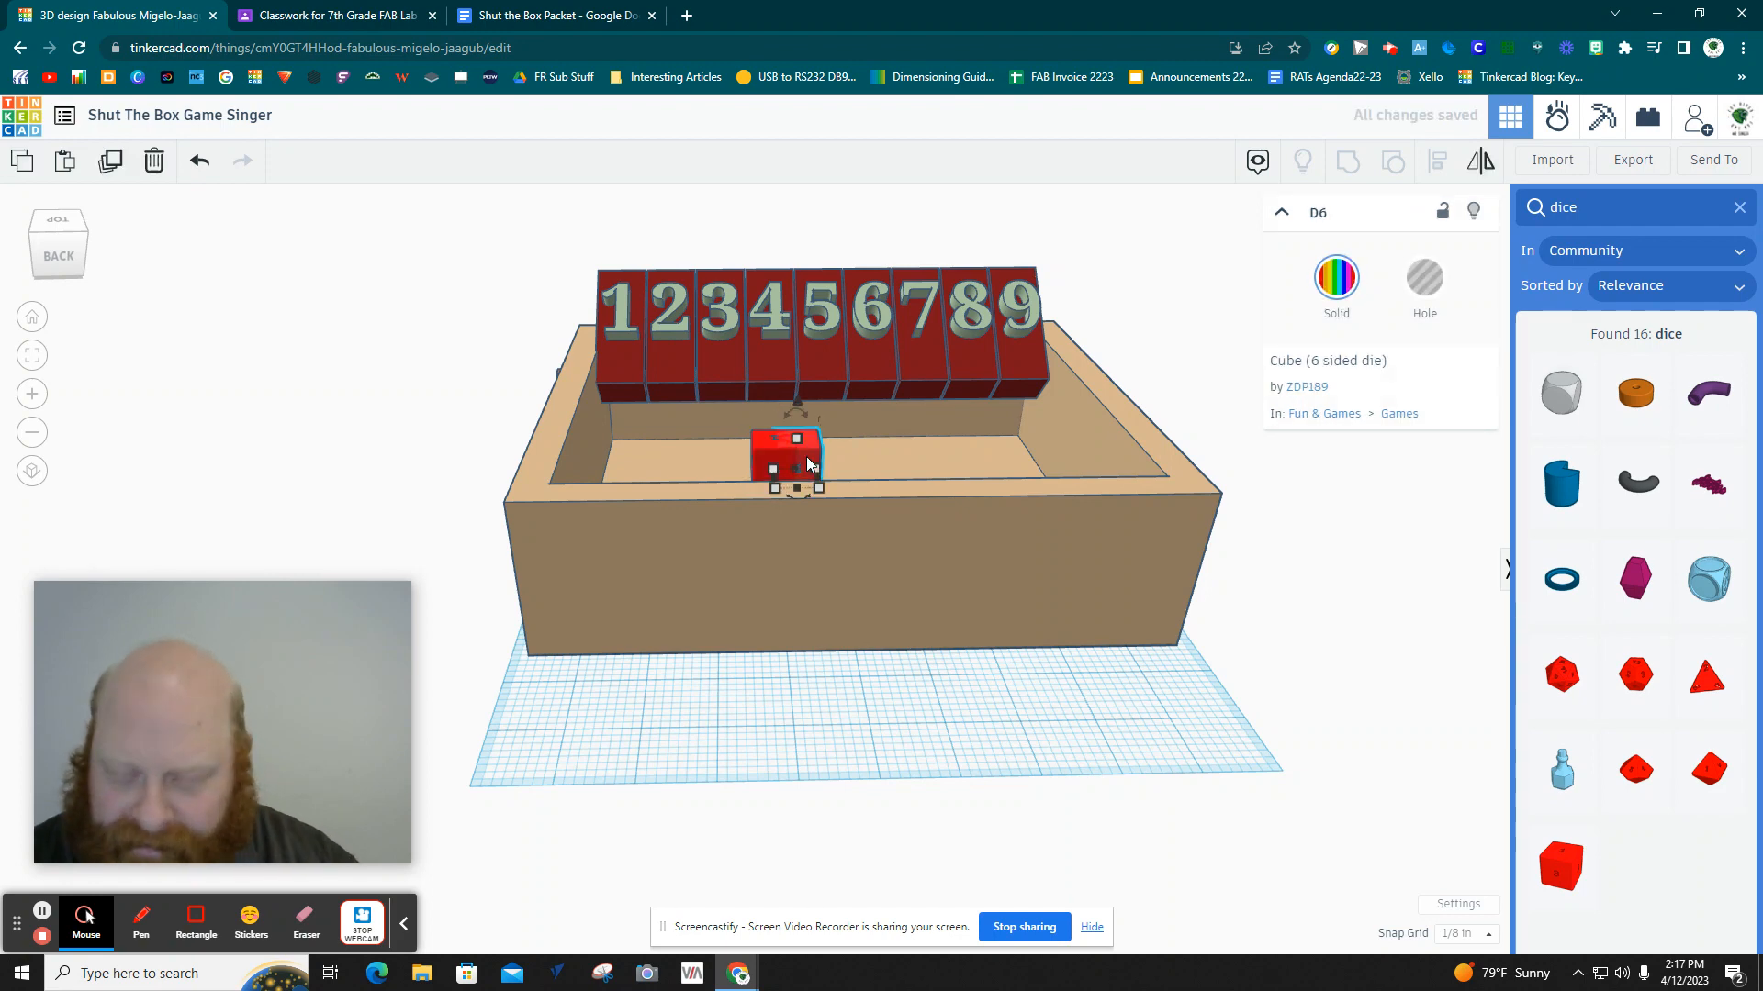
{"action": "key", "text": "Right"}
{"action": "key", "text": "Right"}
{"action": "key", "text": "Right"}
{"action": "key", "text": "Right"}
{"action": "key", "text": "Right"}
{"action": "key", "text": "Right"}
{"action": "key", "text": "Right"}
{"action": "key", "text": "Right"}
{"action": "key", "text": "Right"}
{"action": "key", "text": "Right"}
{"action": "key", "text": "Right"}
{"action": "key", "text": "Right"}
{"action": "key", "text": "Right"}
{"action": "key", "text": "Right"}
{"action": "key", "text": "Down"}
{"action": "key", "text": "Down"}
{"action": "key", "text": "Down"}
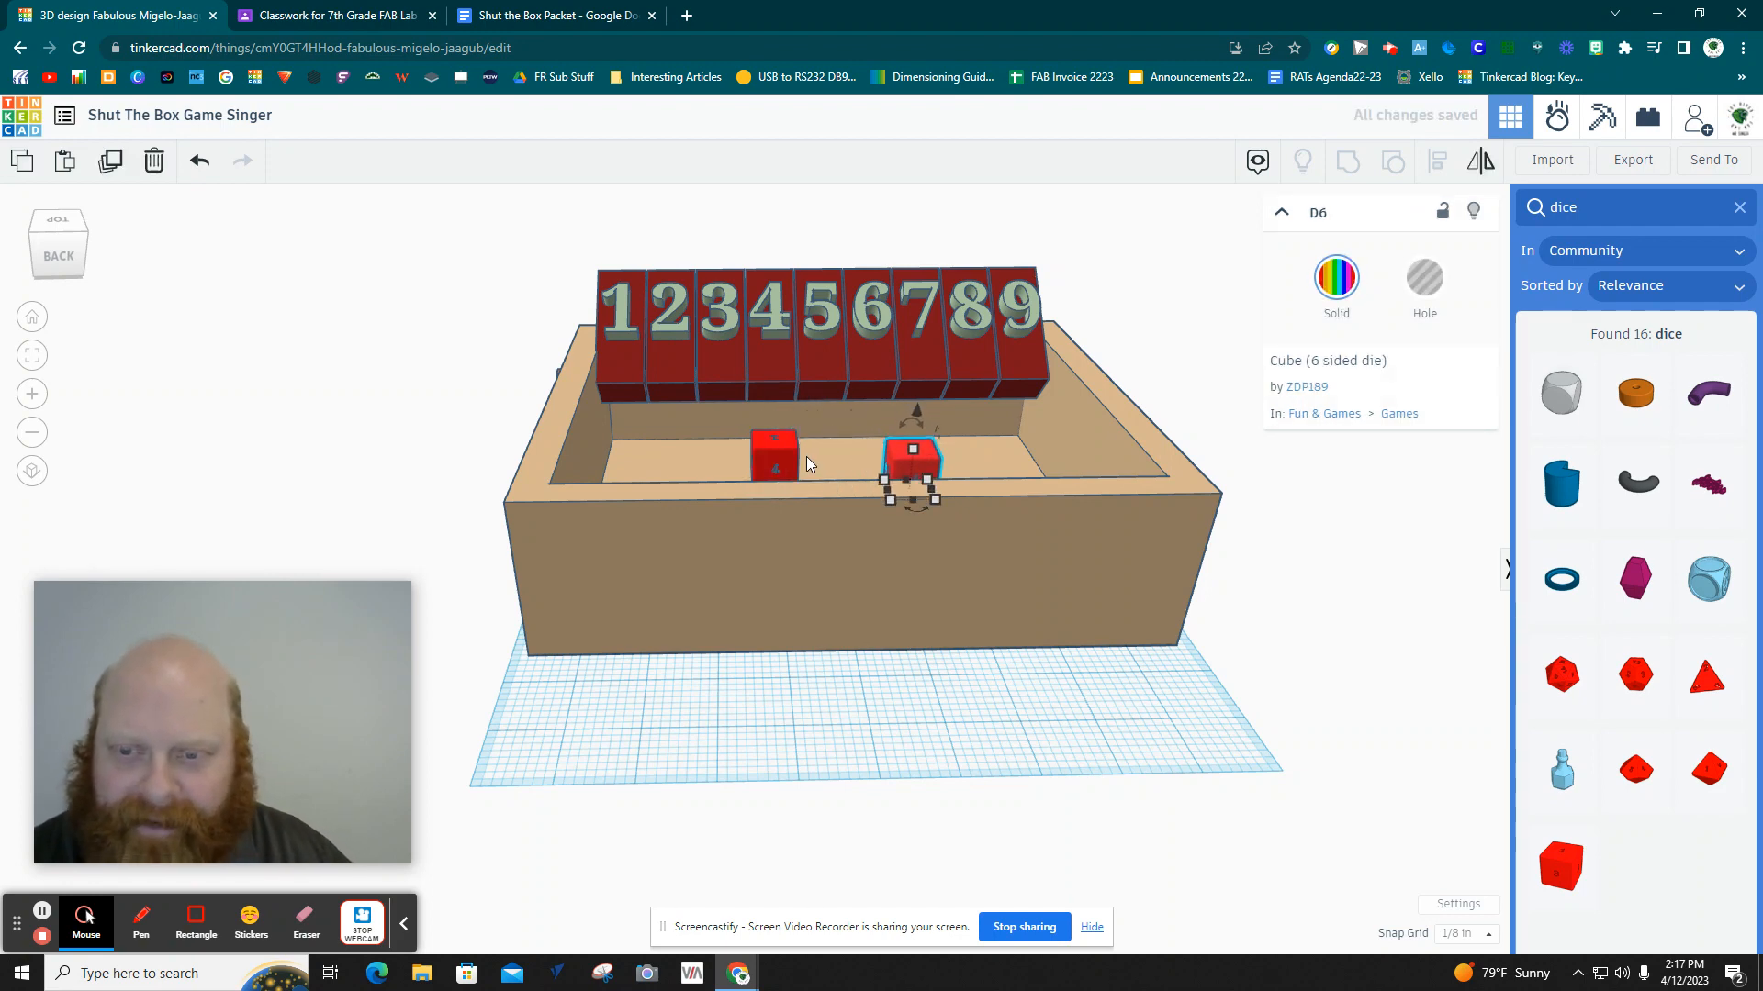
{"action": "left_click", "coordinate": [975, 685]}
{"action": "mouse_move", "coordinate": [975, 685]}
{"action": "right_mouse_down"}
{"action": "mouse_move", "coordinate": [968, 725]}
{"action": "mouse_move", "coordinate": [973, 706]}
{"action": "right_mouse_up"}
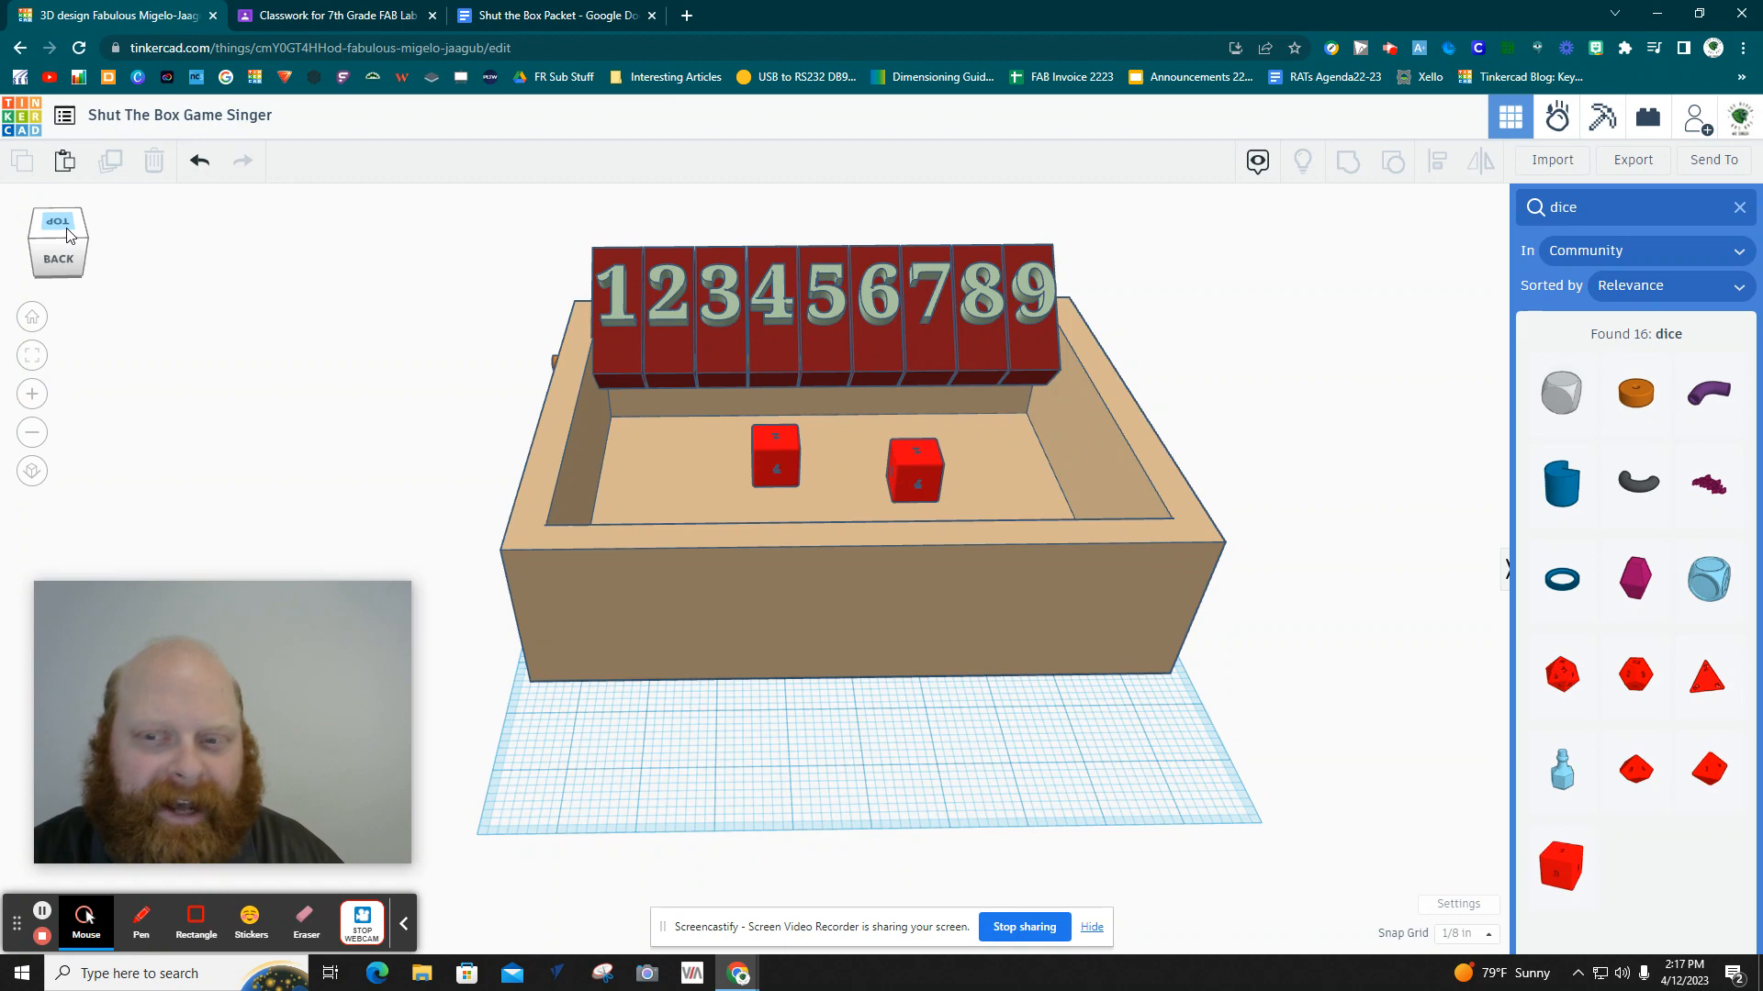
Select the whole game and group it, then close the dice shape search.
{"action": "left_click_drag", "start_coordinate": [1242, 725], "coordinate": [682, 294]}
{"action": "key", "text": "ctrl+g"}
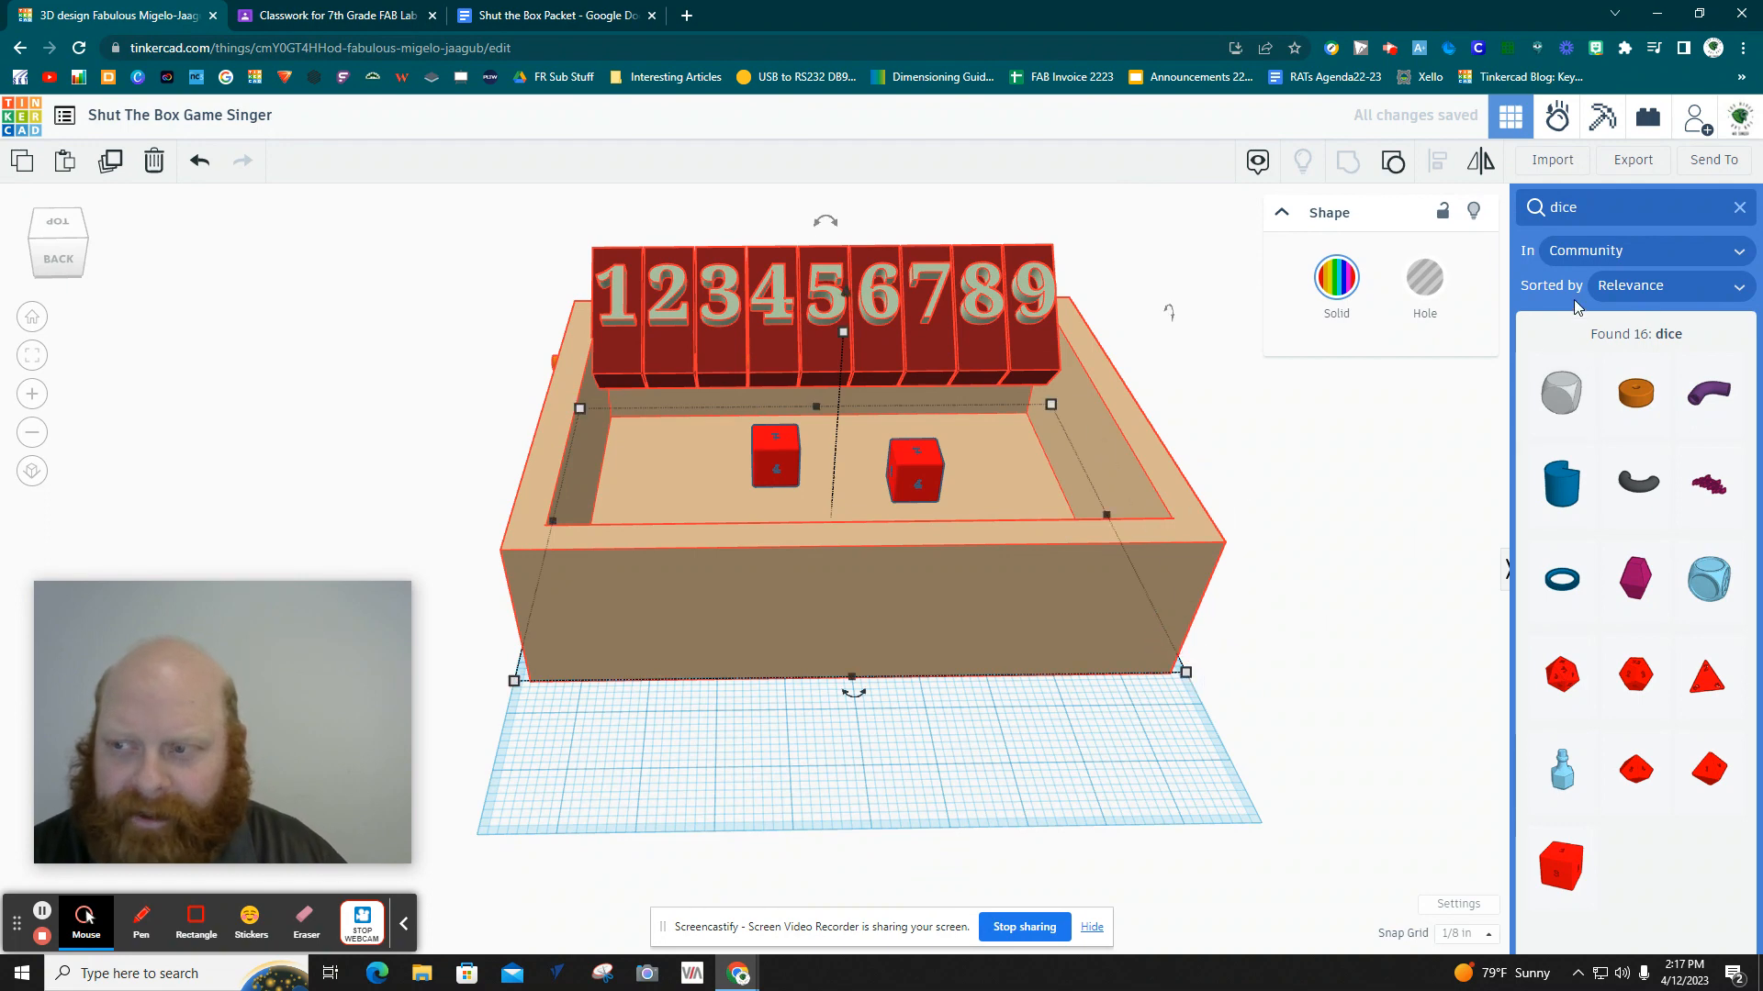
{"action": "left_click", "coordinate": [1739, 208]}
{"action": "left_click", "coordinate": [463, 308]}
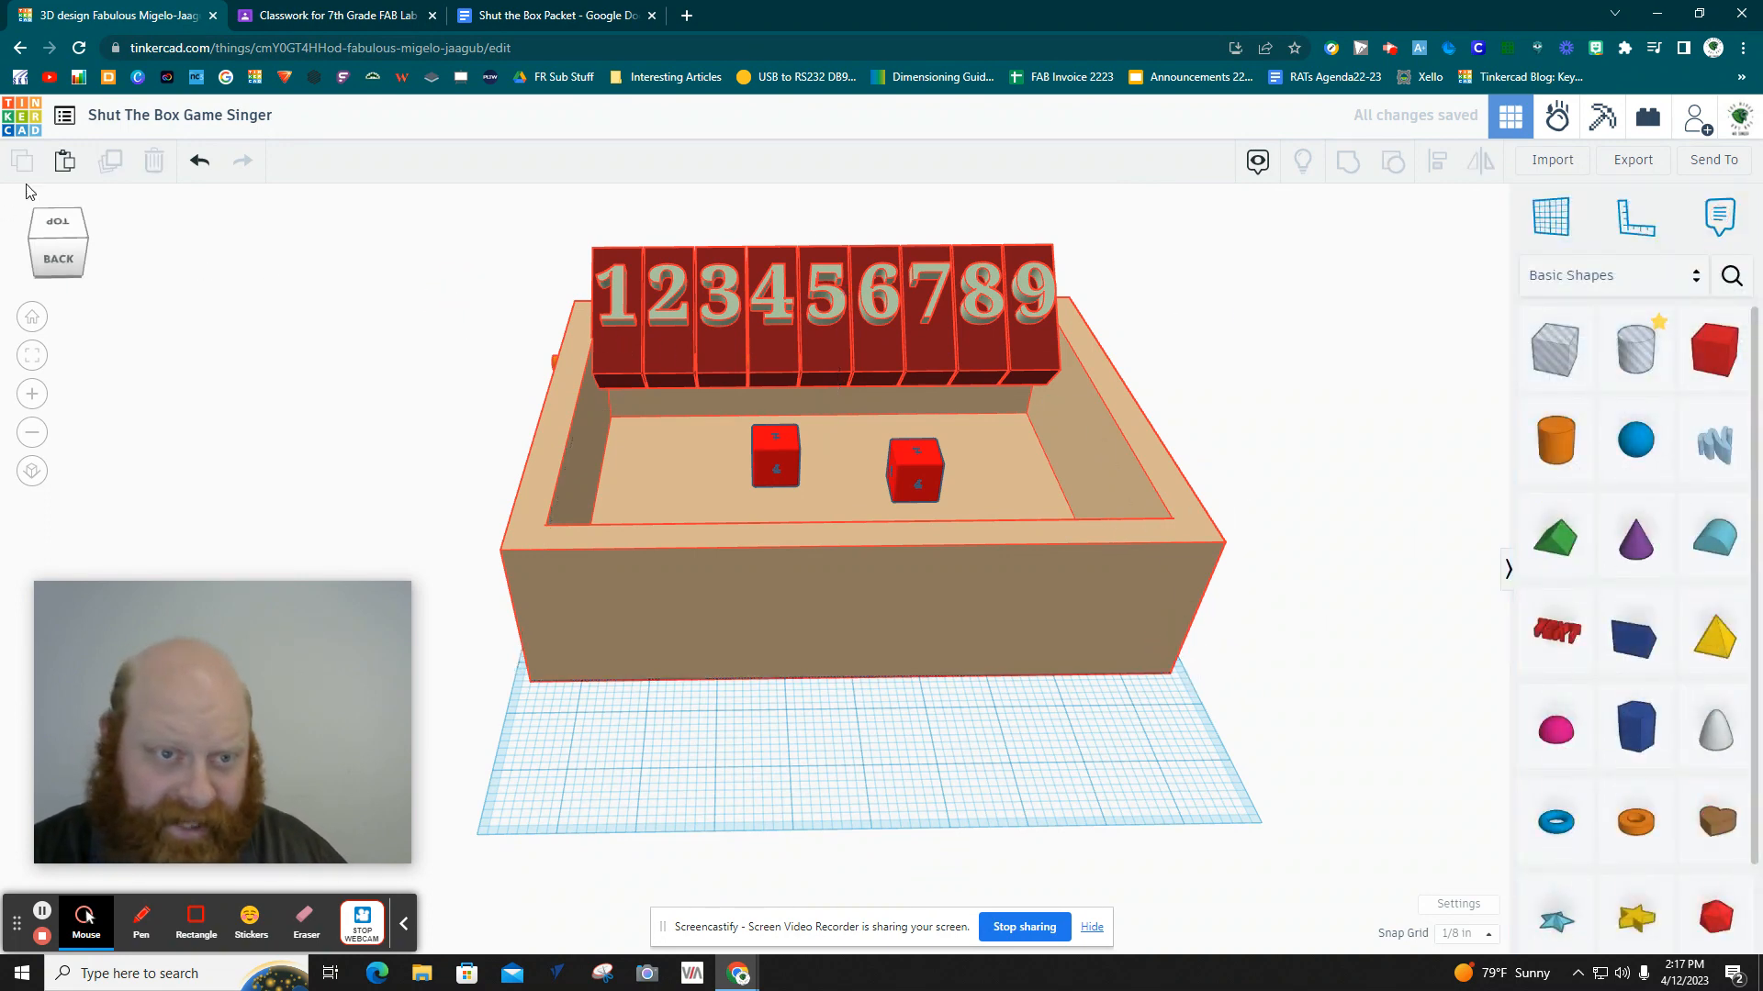
Inspect the finished game from the top, back, left side and back-left corner.
{"action": "left_click", "coordinate": [61, 231]}
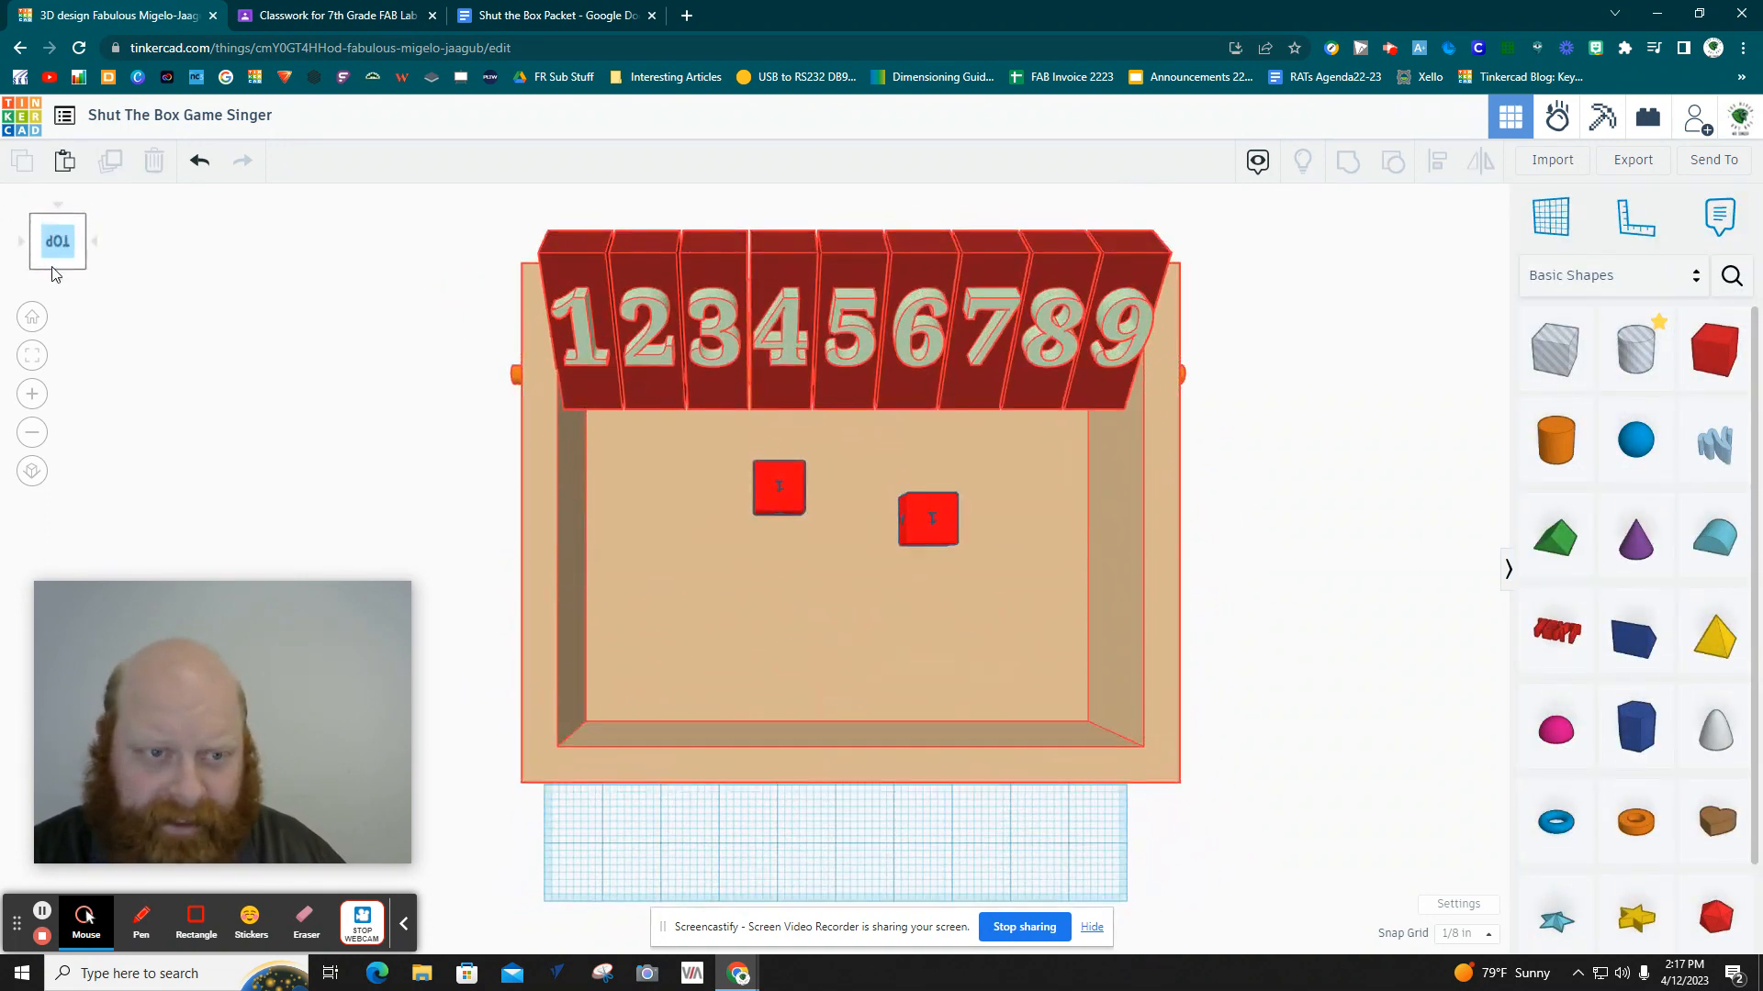
{"action": "left_click", "coordinate": [53, 267]}
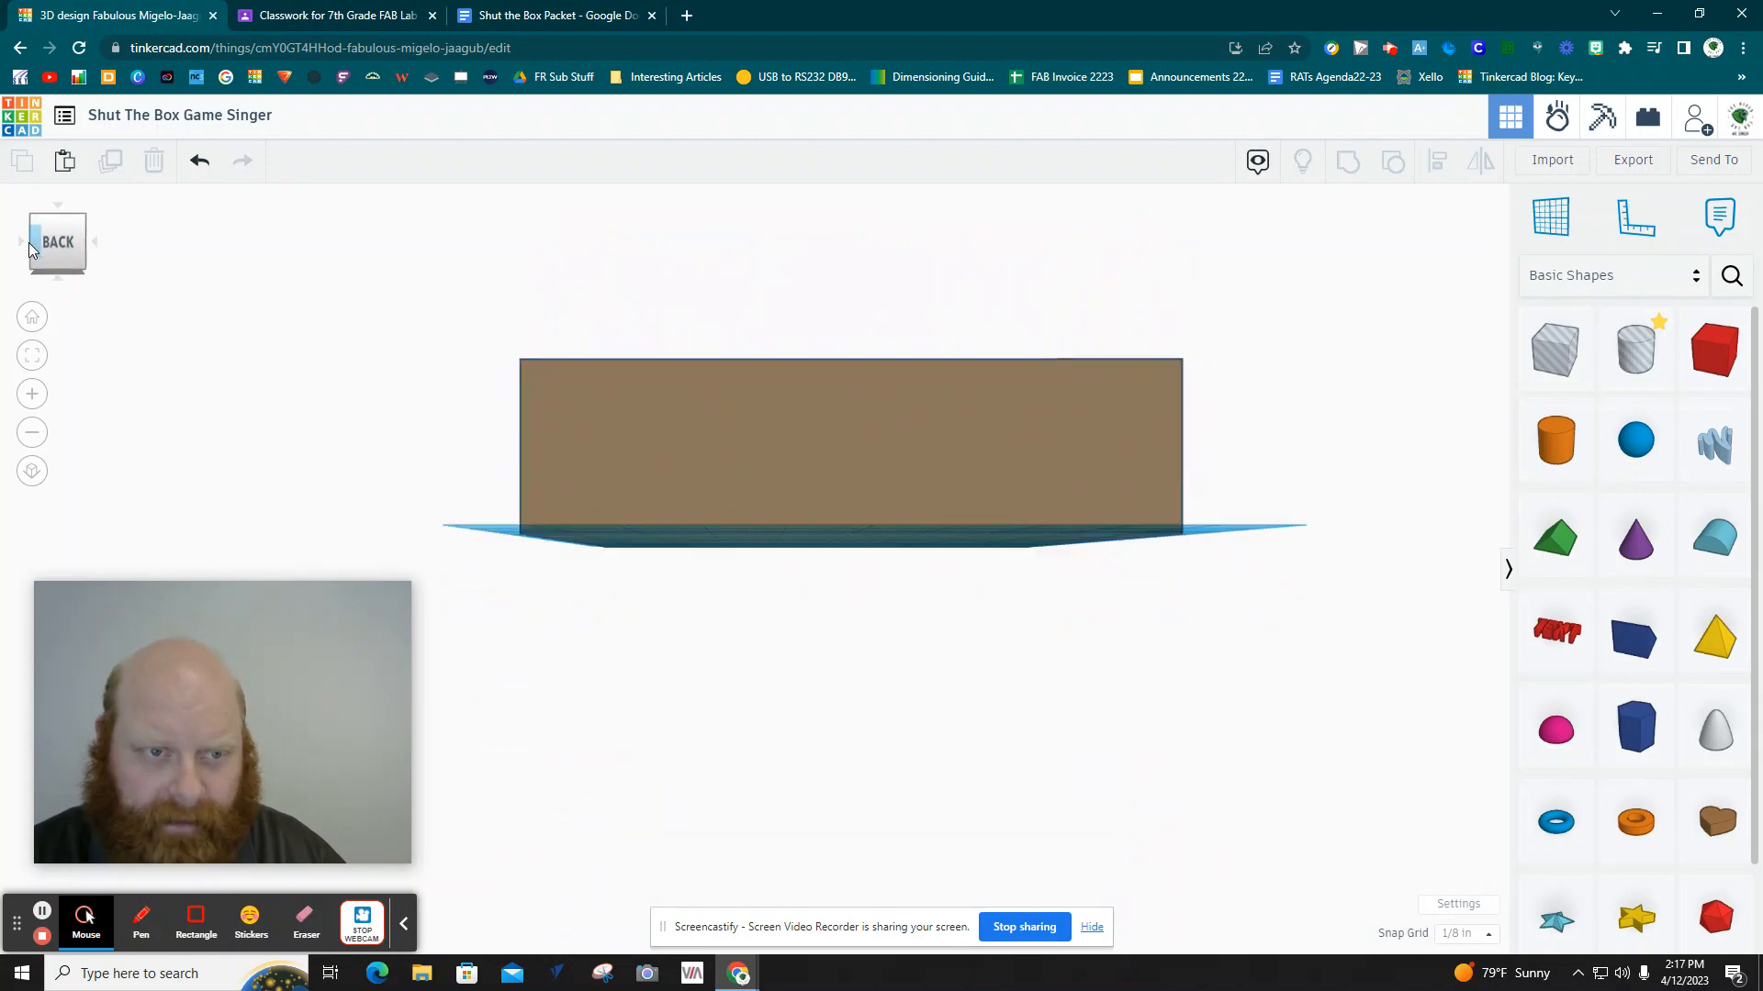
{"action": "left_click", "coordinate": [66, 216]}
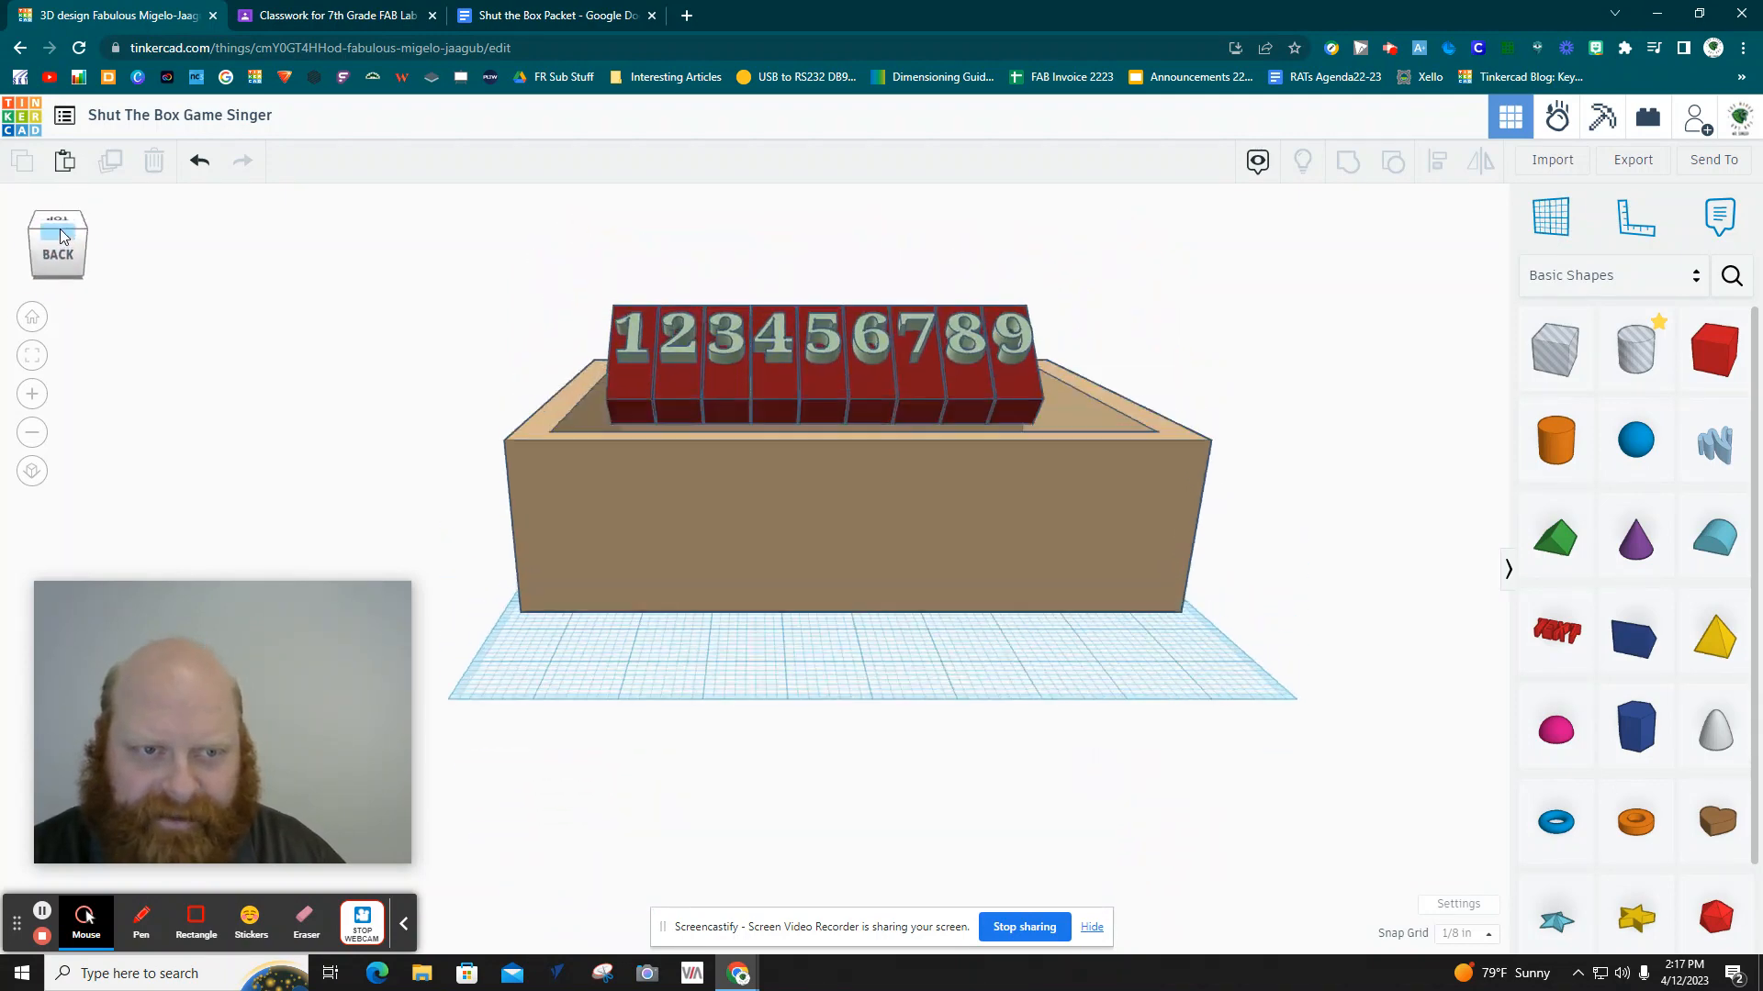
{"action": "left_click", "coordinate": [58, 263]}
{"action": "left_click", "coordinate": [92, 243]}
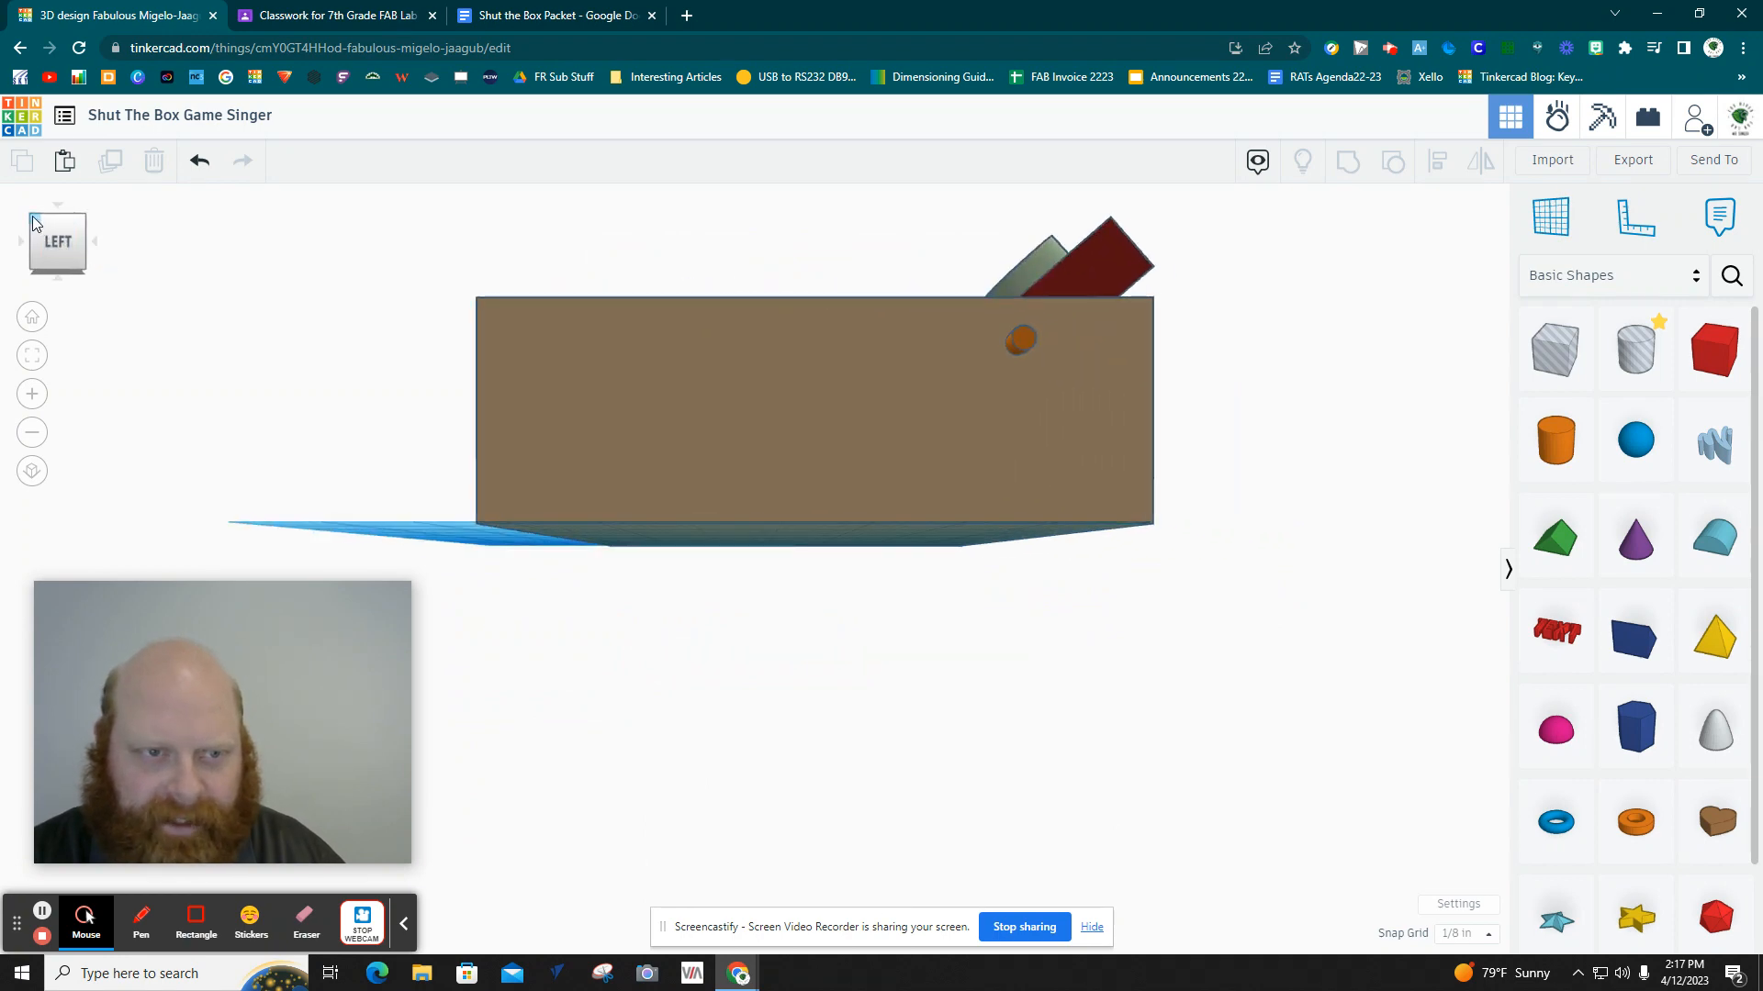
{"action": "left_click", "coordinate": [46, 237]}
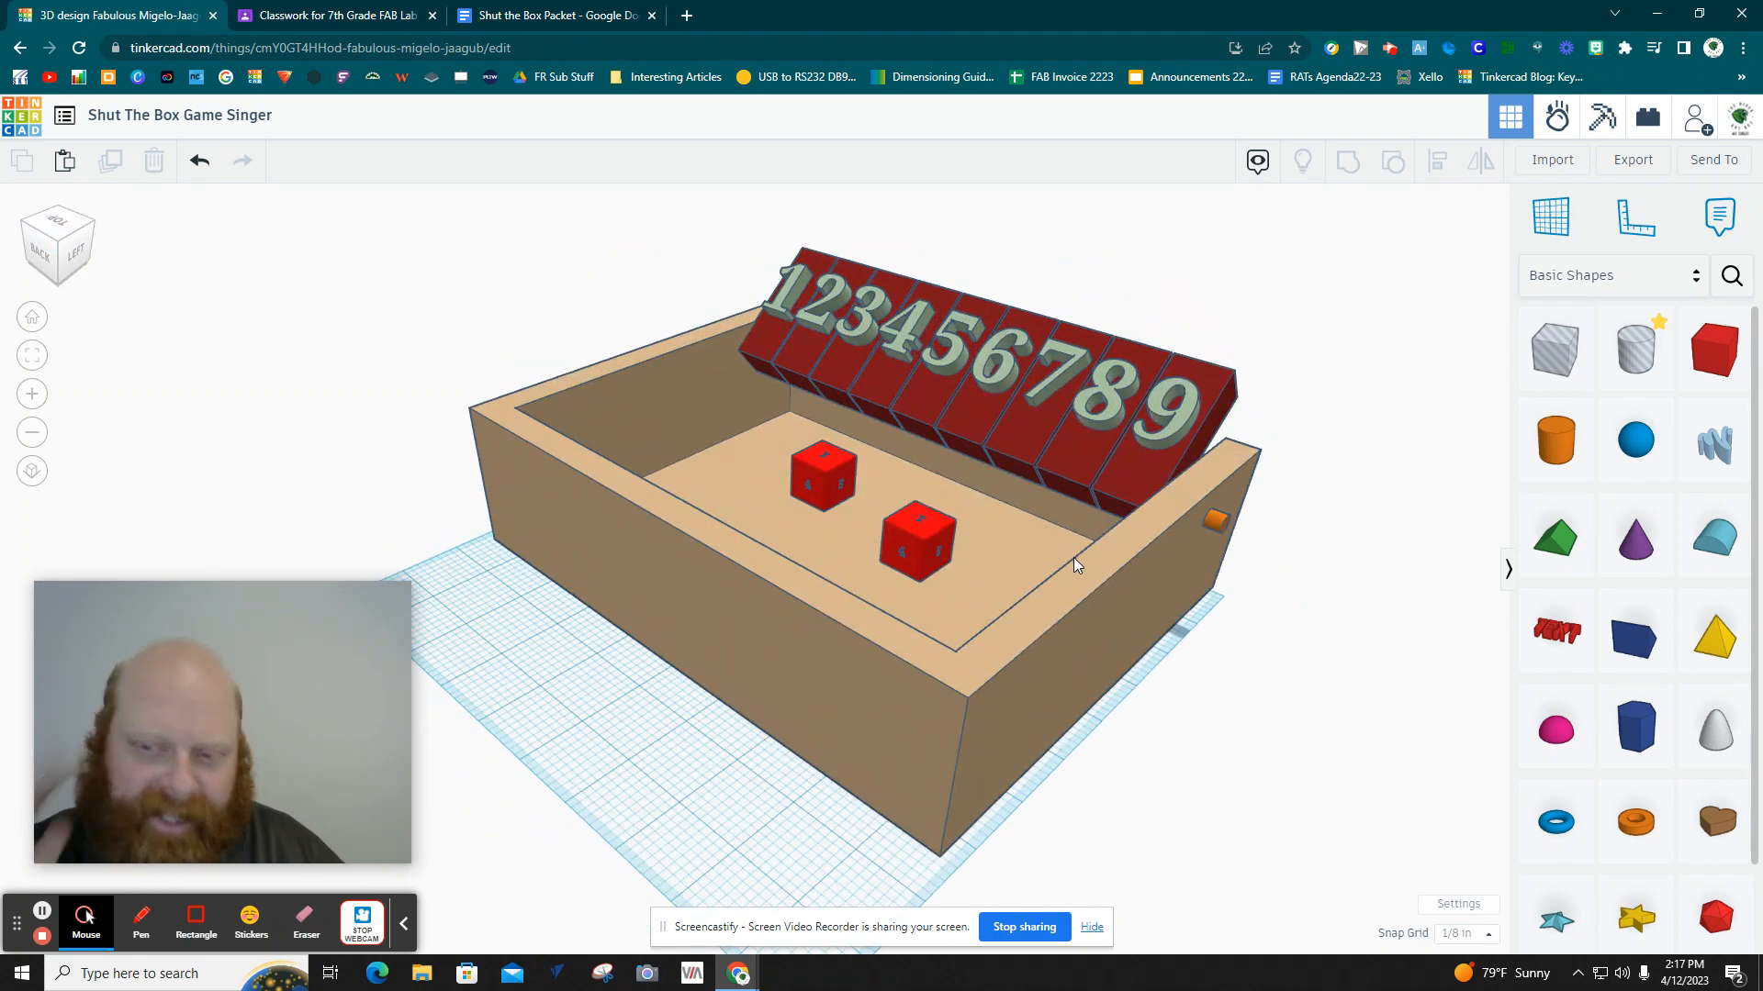